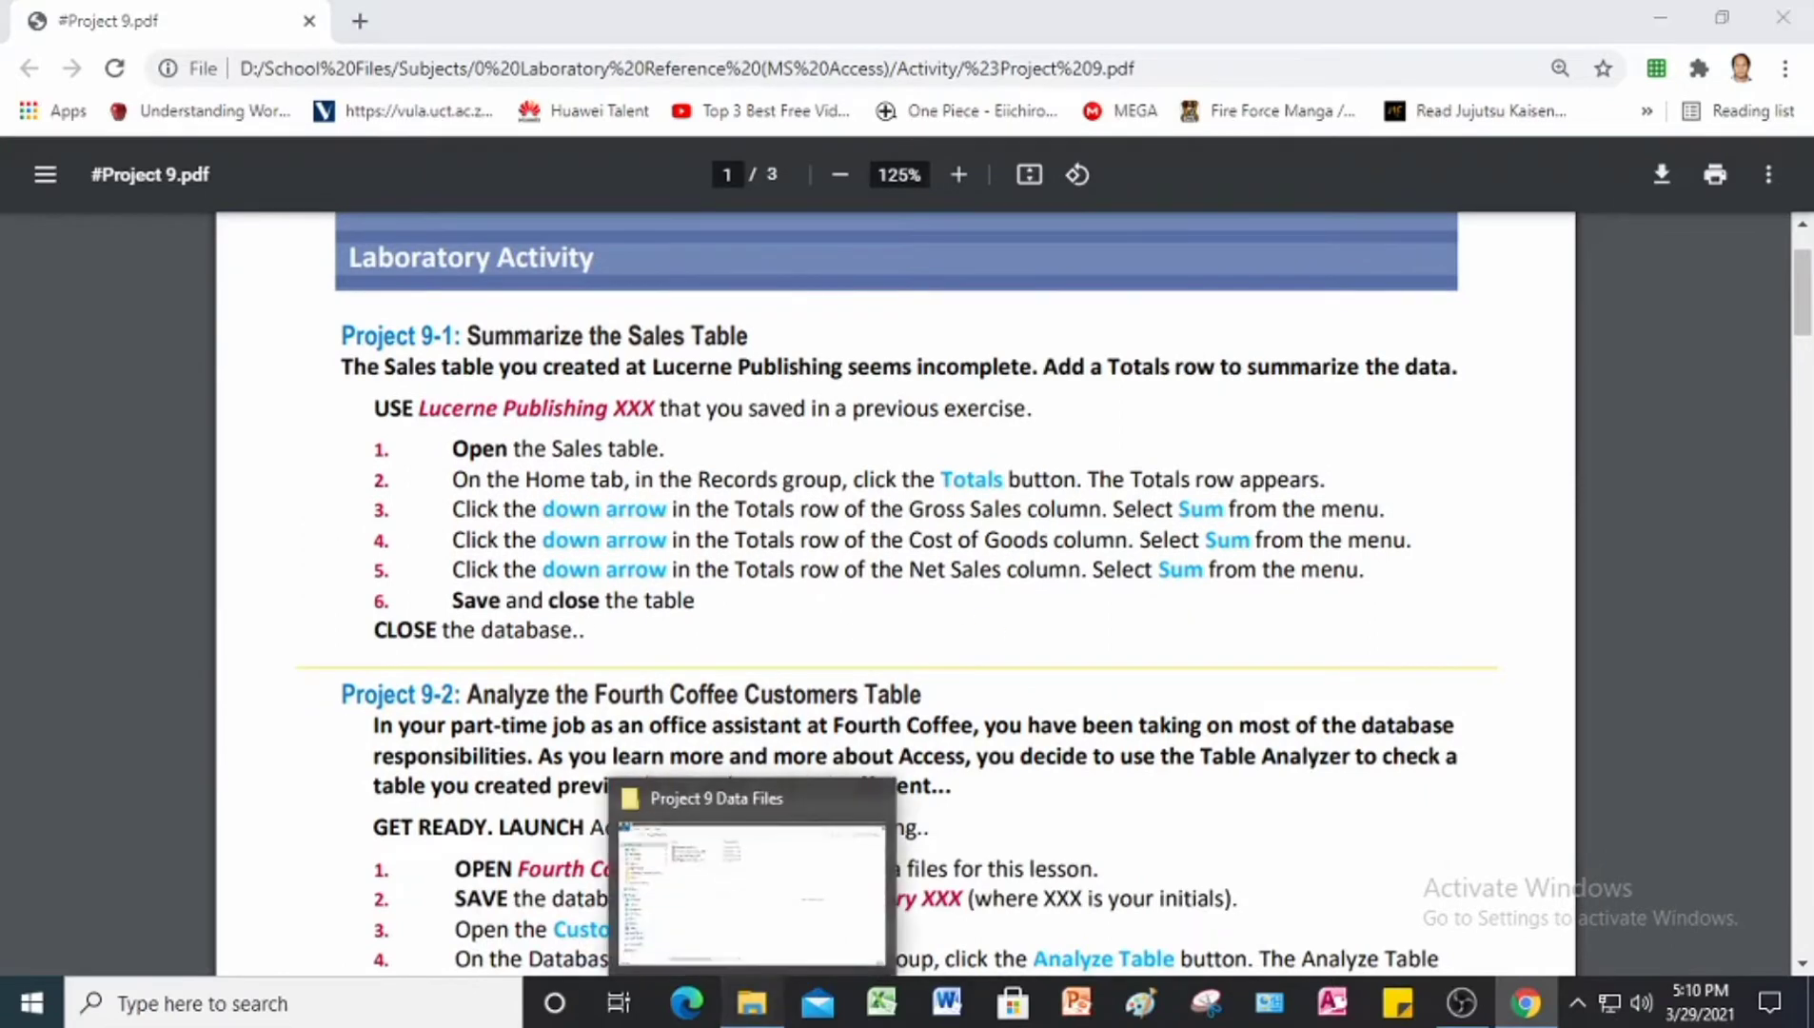
Step: Open the Lucerne PublishingXXX database from the Project 9 Data Files folder in Access and enable its content
left_click(729, 1001)
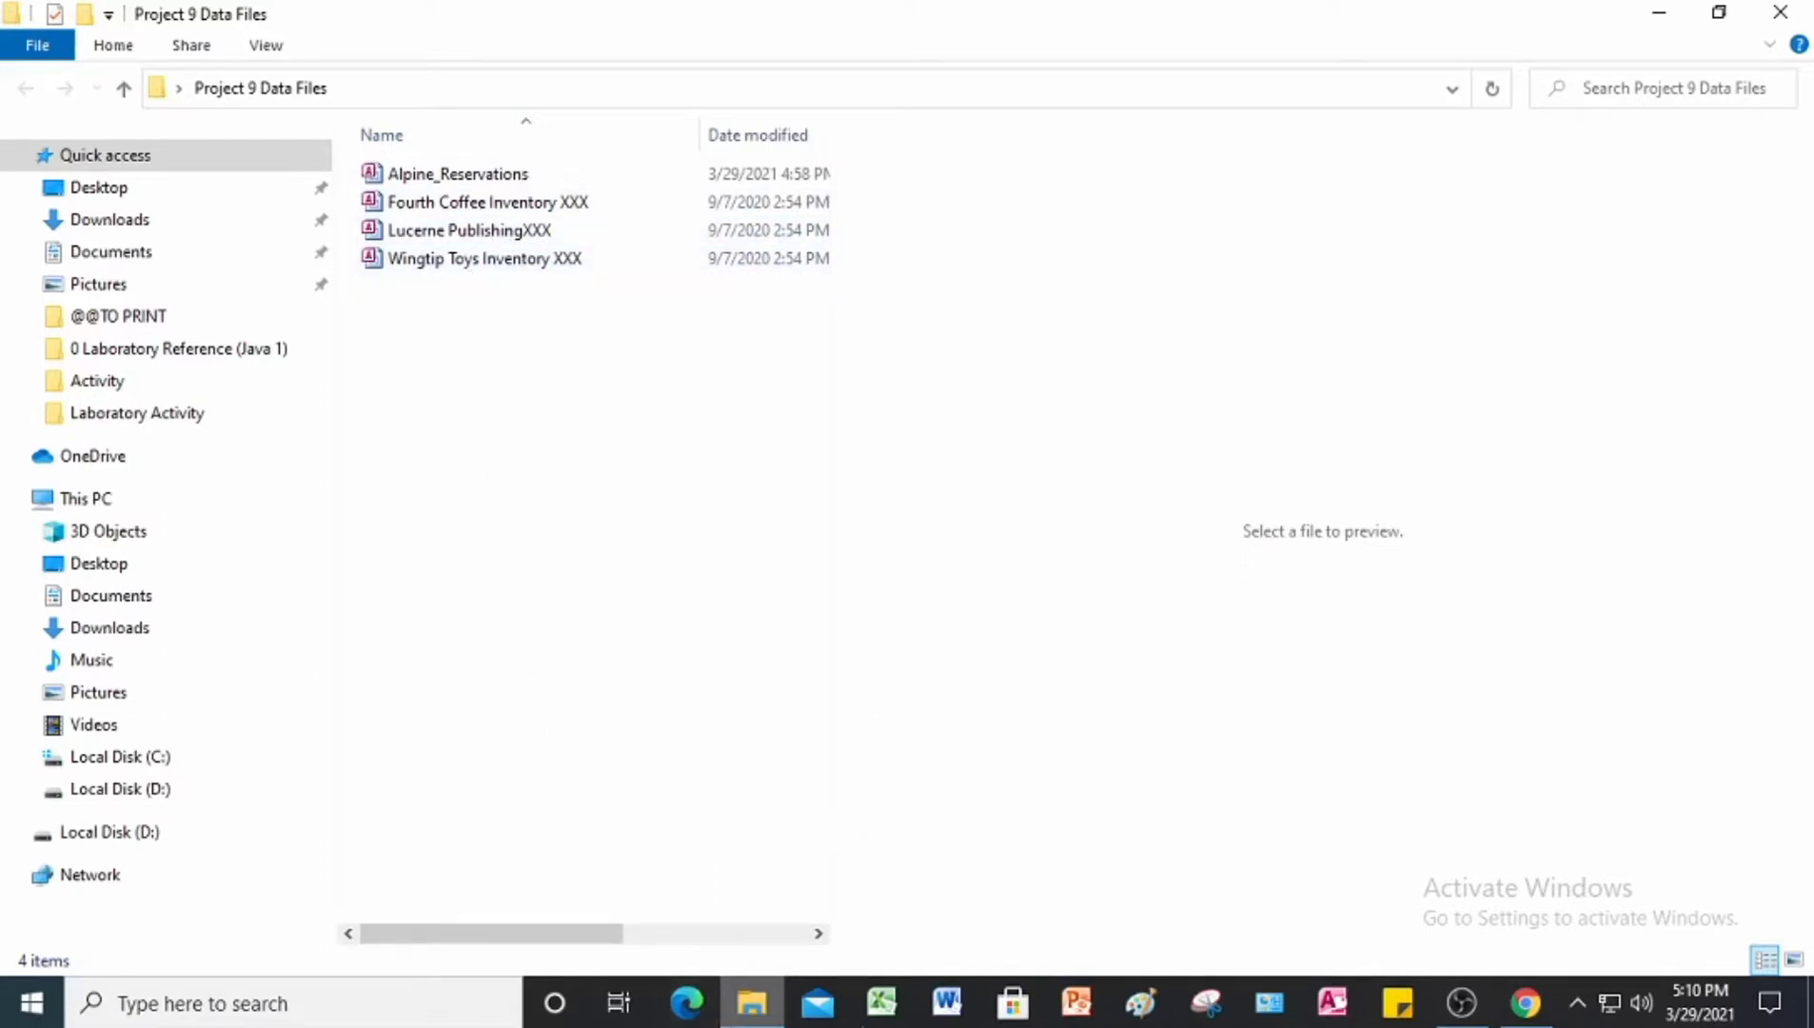
left_click(1518, 1014)
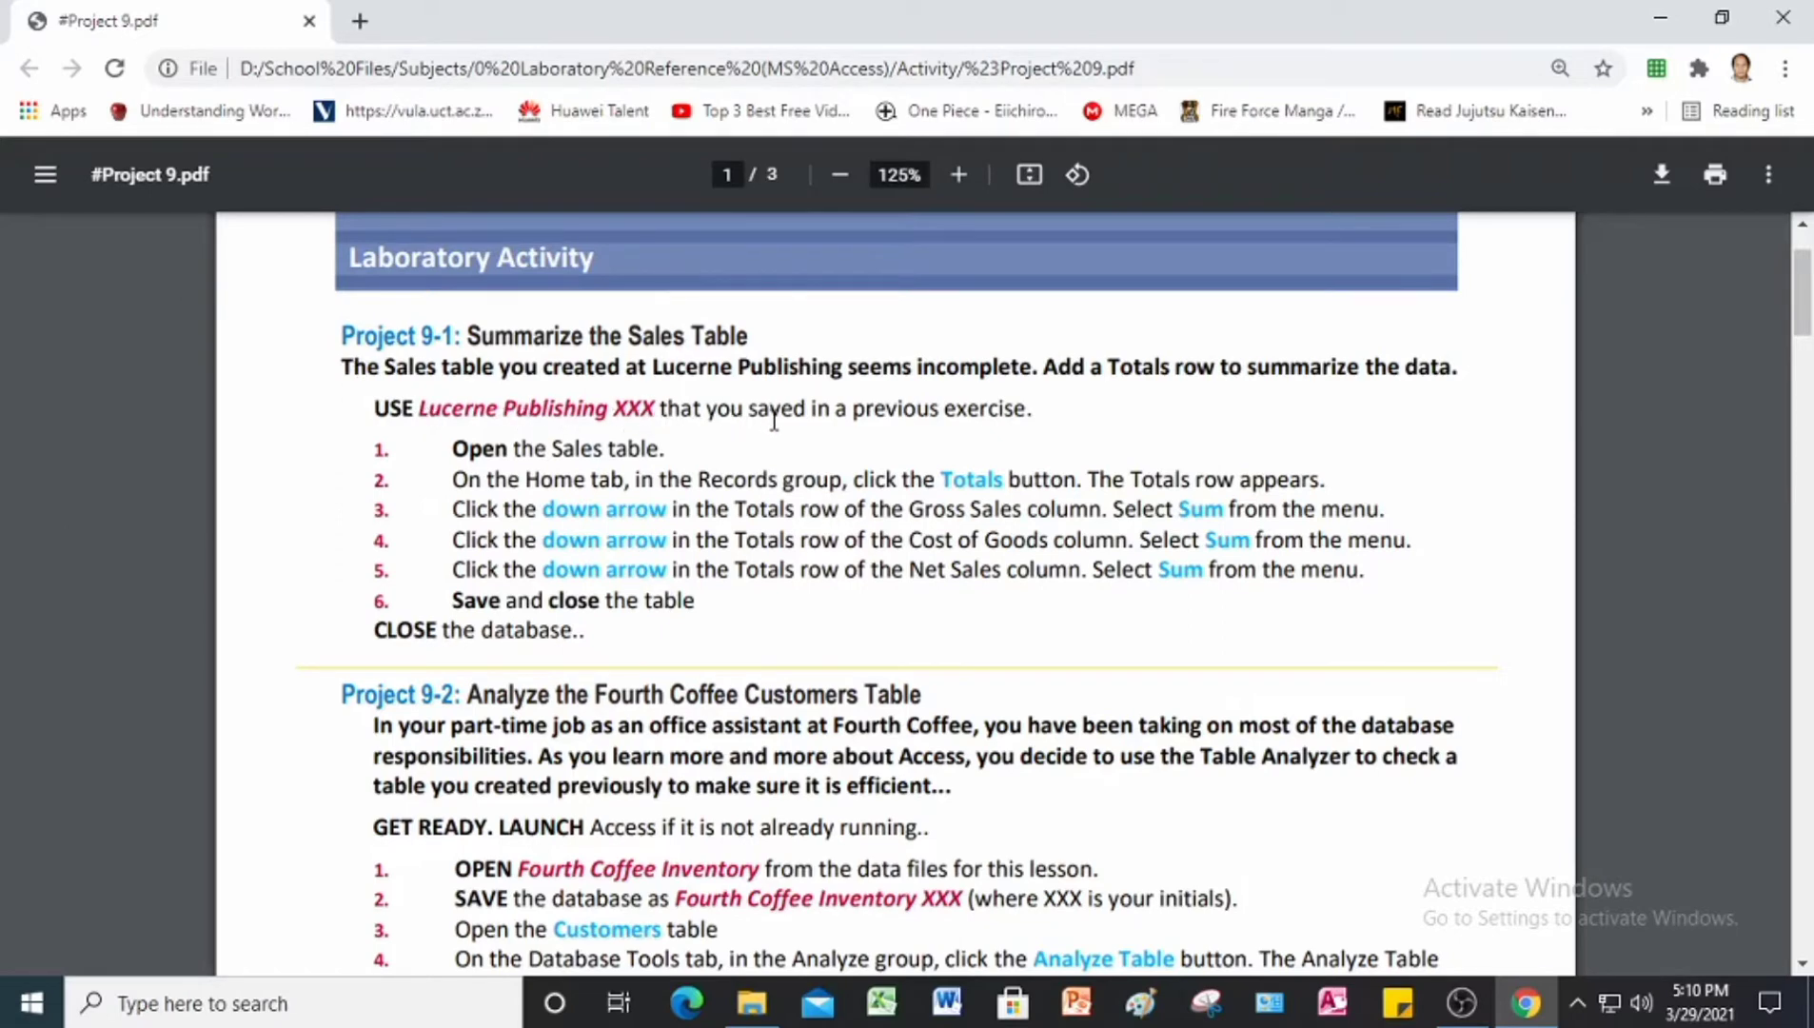
left_click(752, 1009)
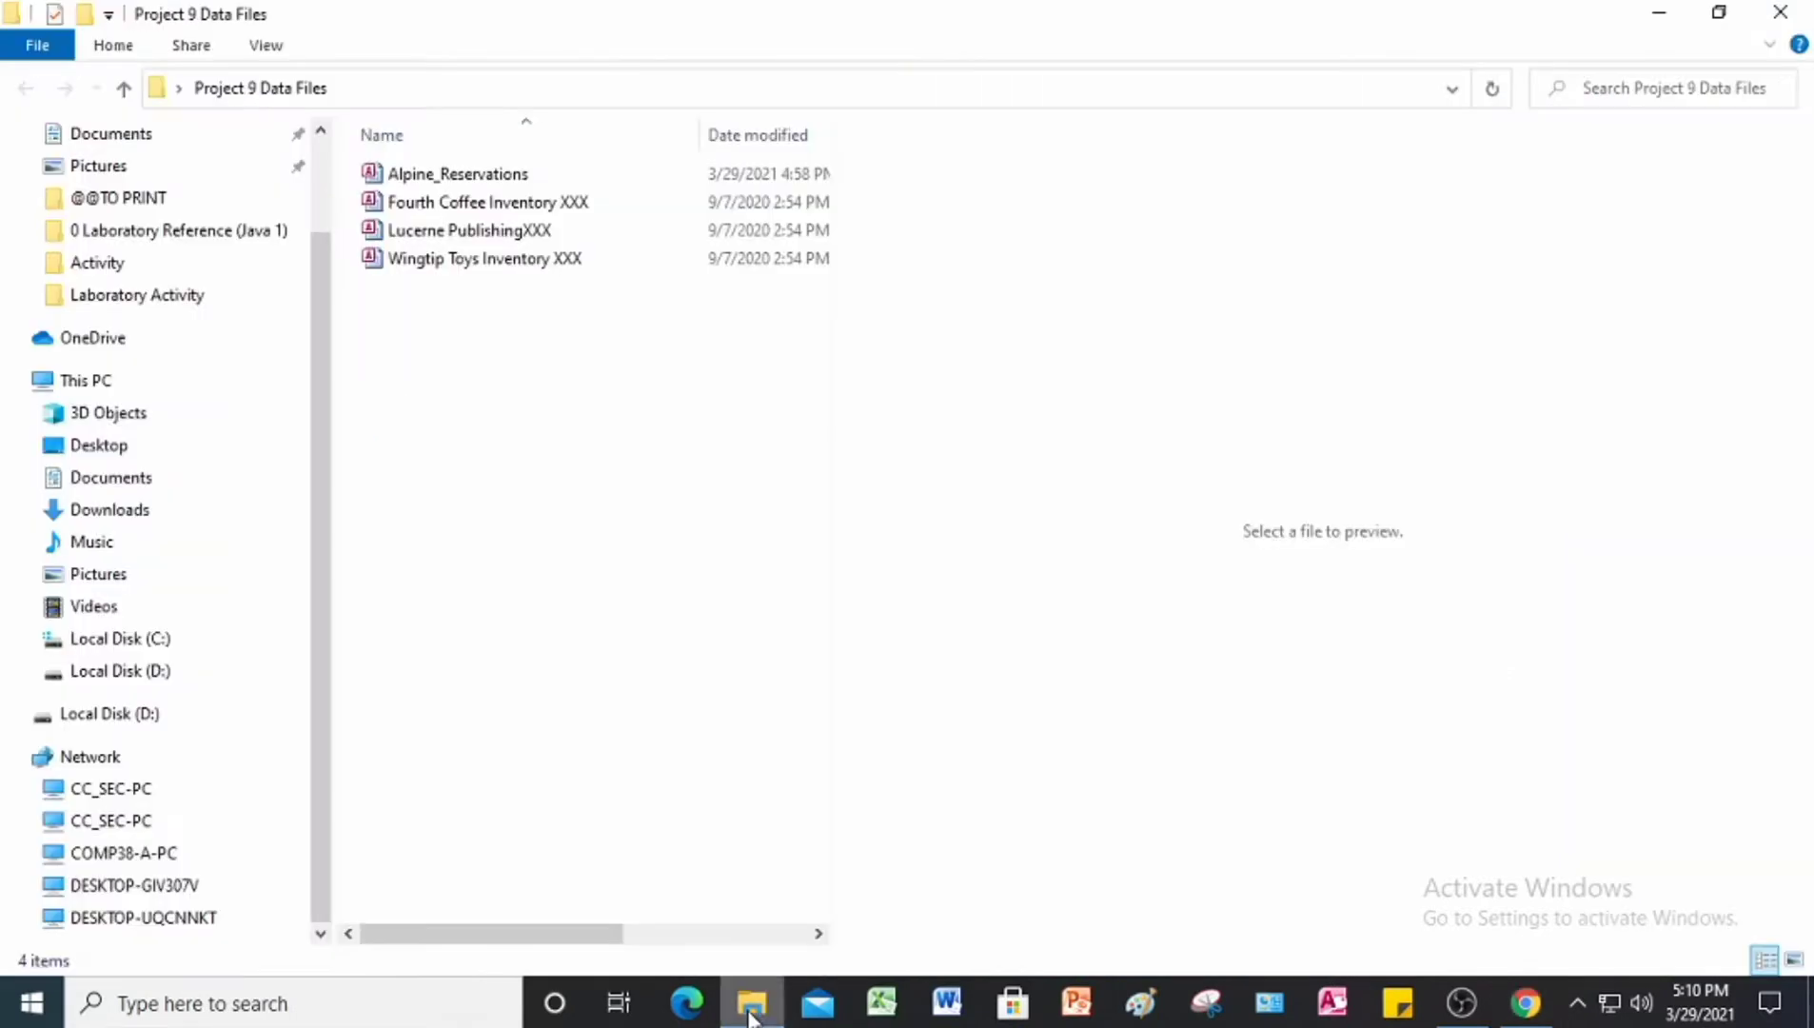
left_click(492, 232)
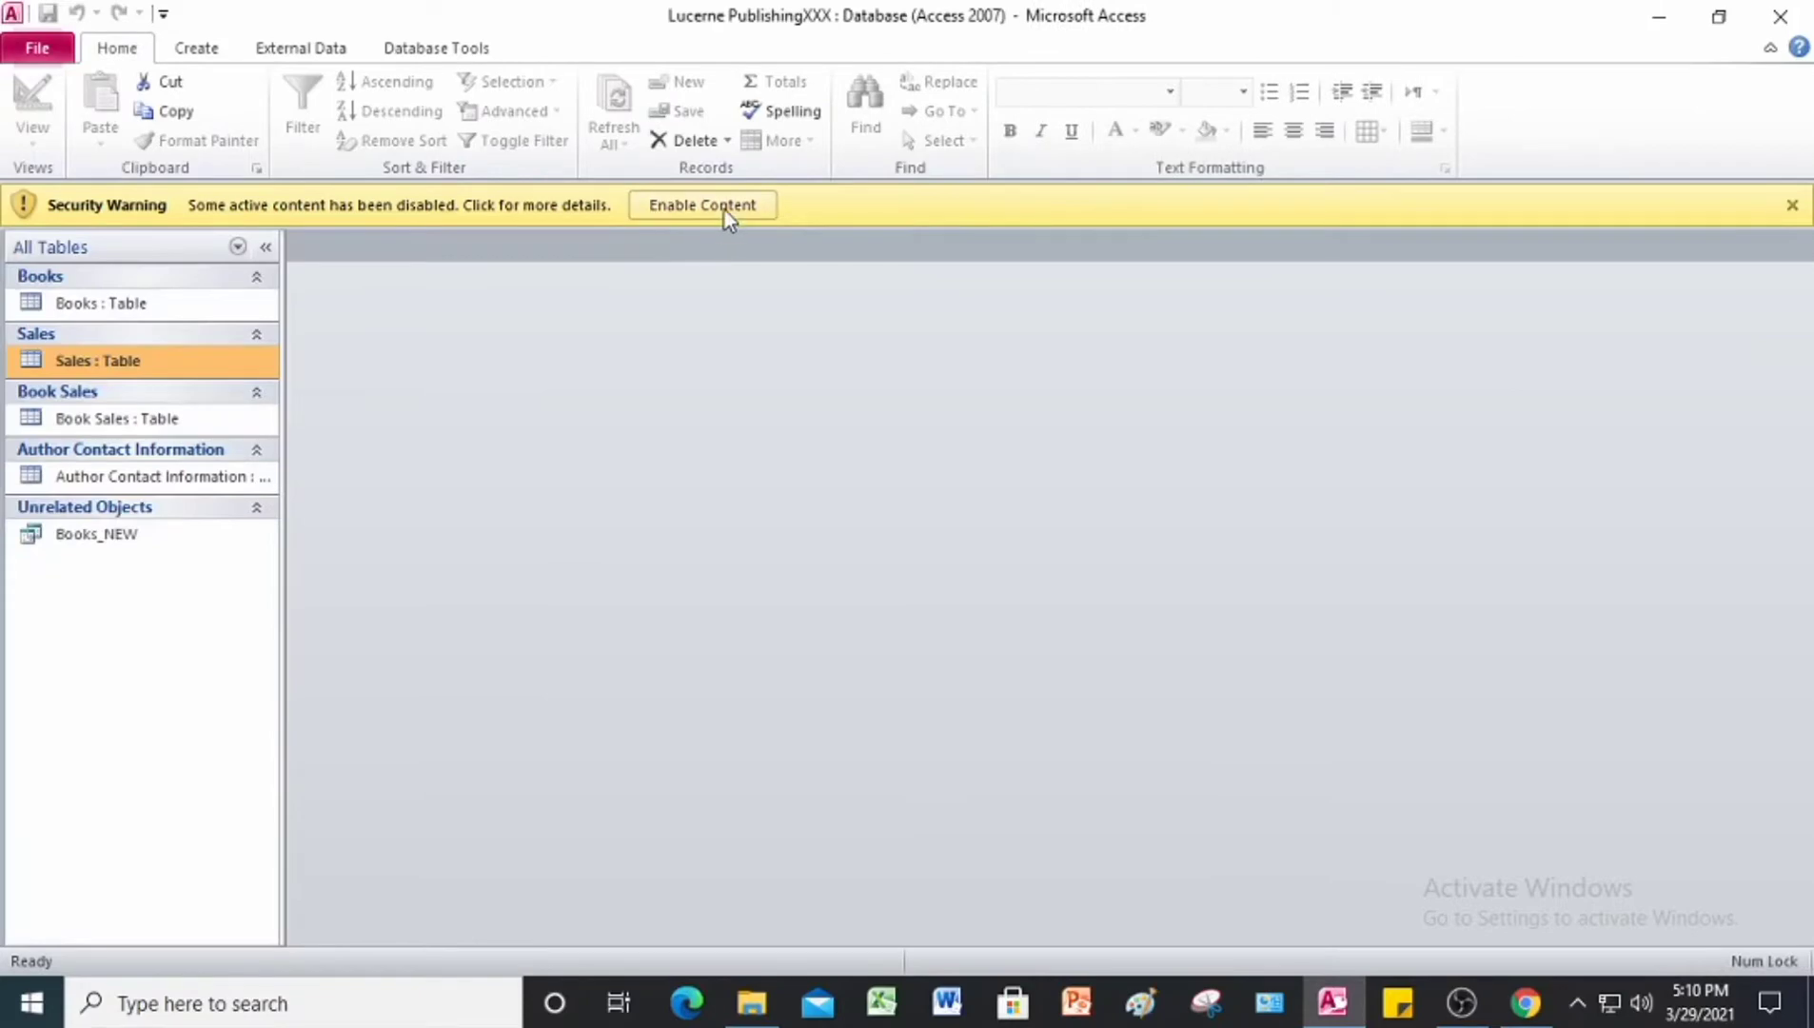
left_click(725, 209)
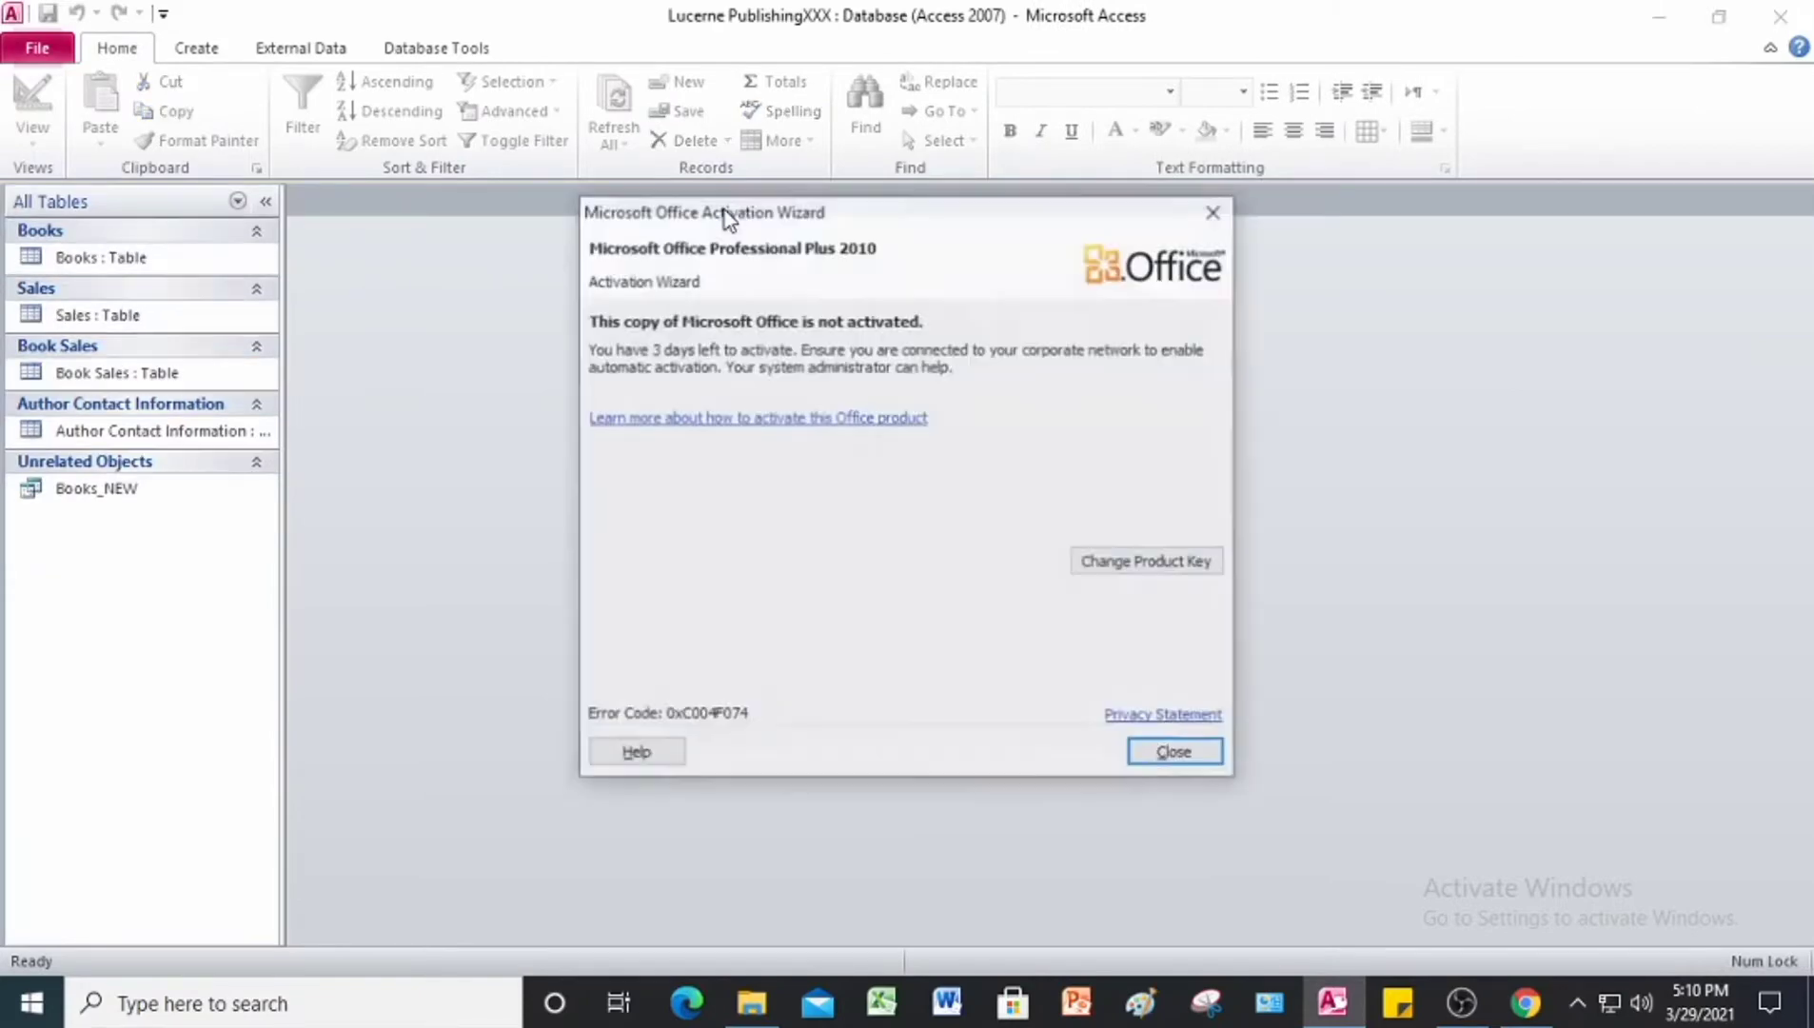
left_click(1212, 214)
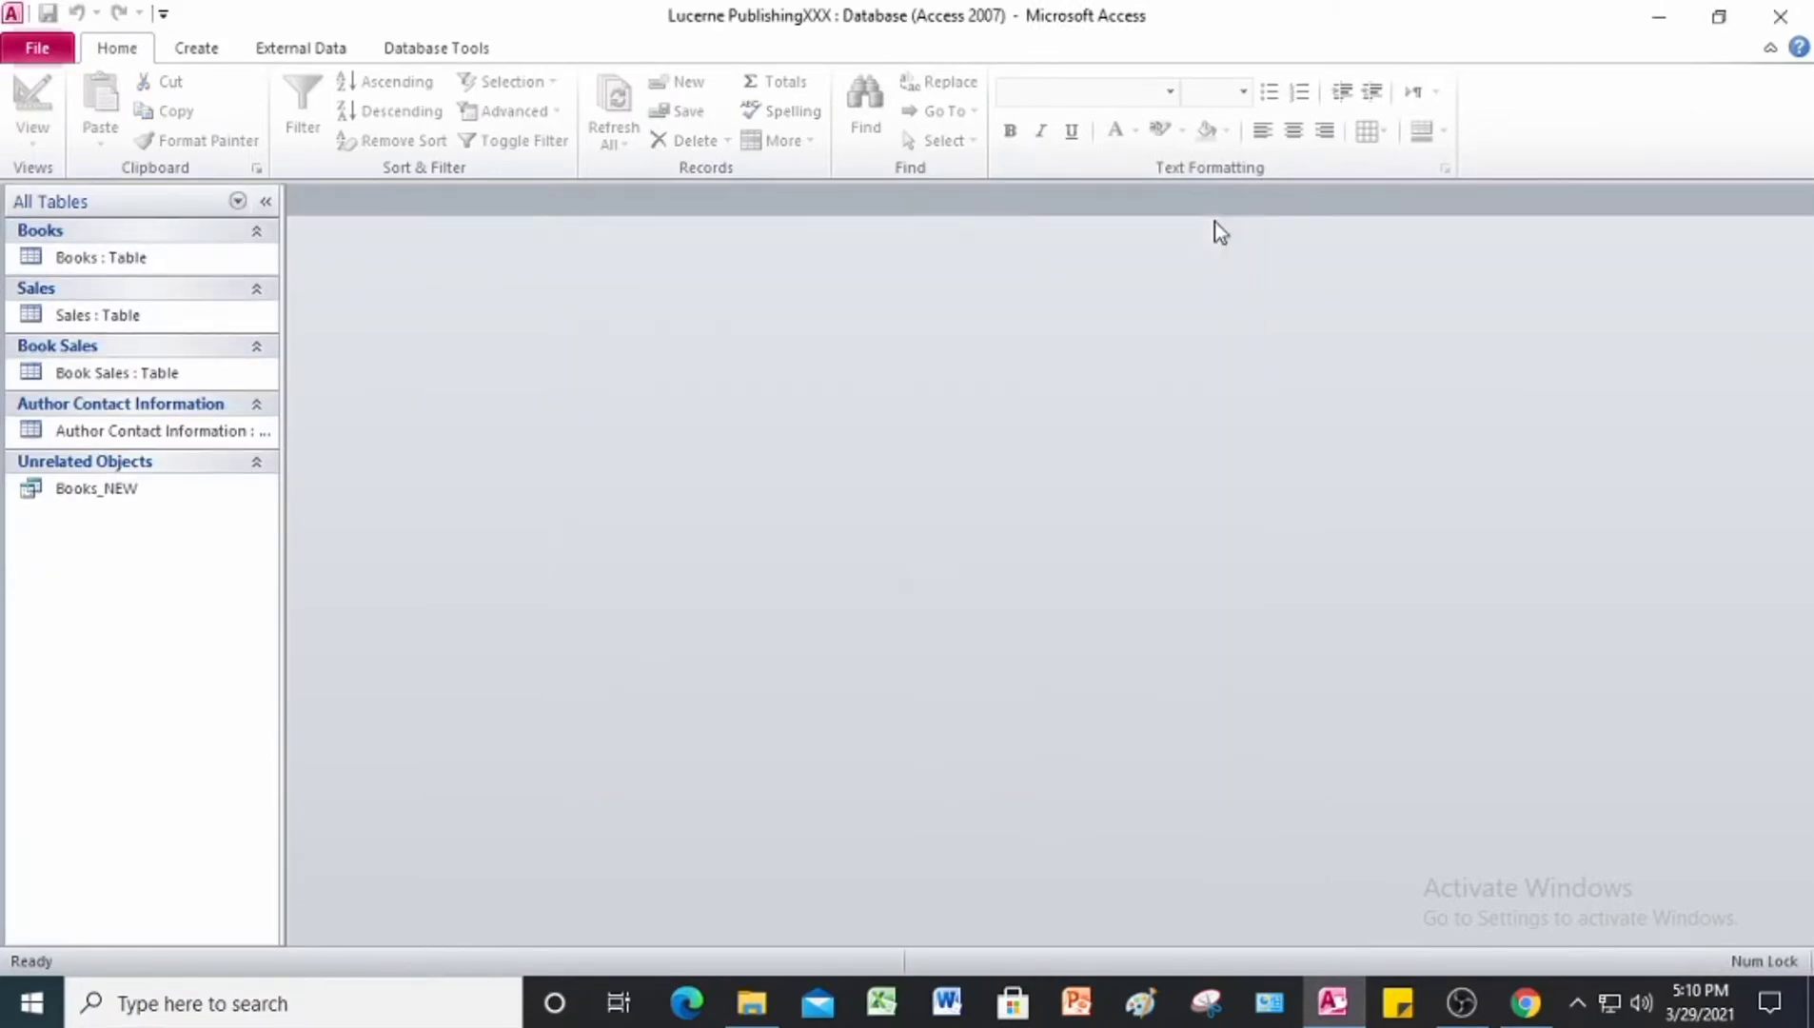
Step: Start saving a copy of the database, choosing the Answer folder inside Project 9 Data Files as its location
left_click(40, 59)
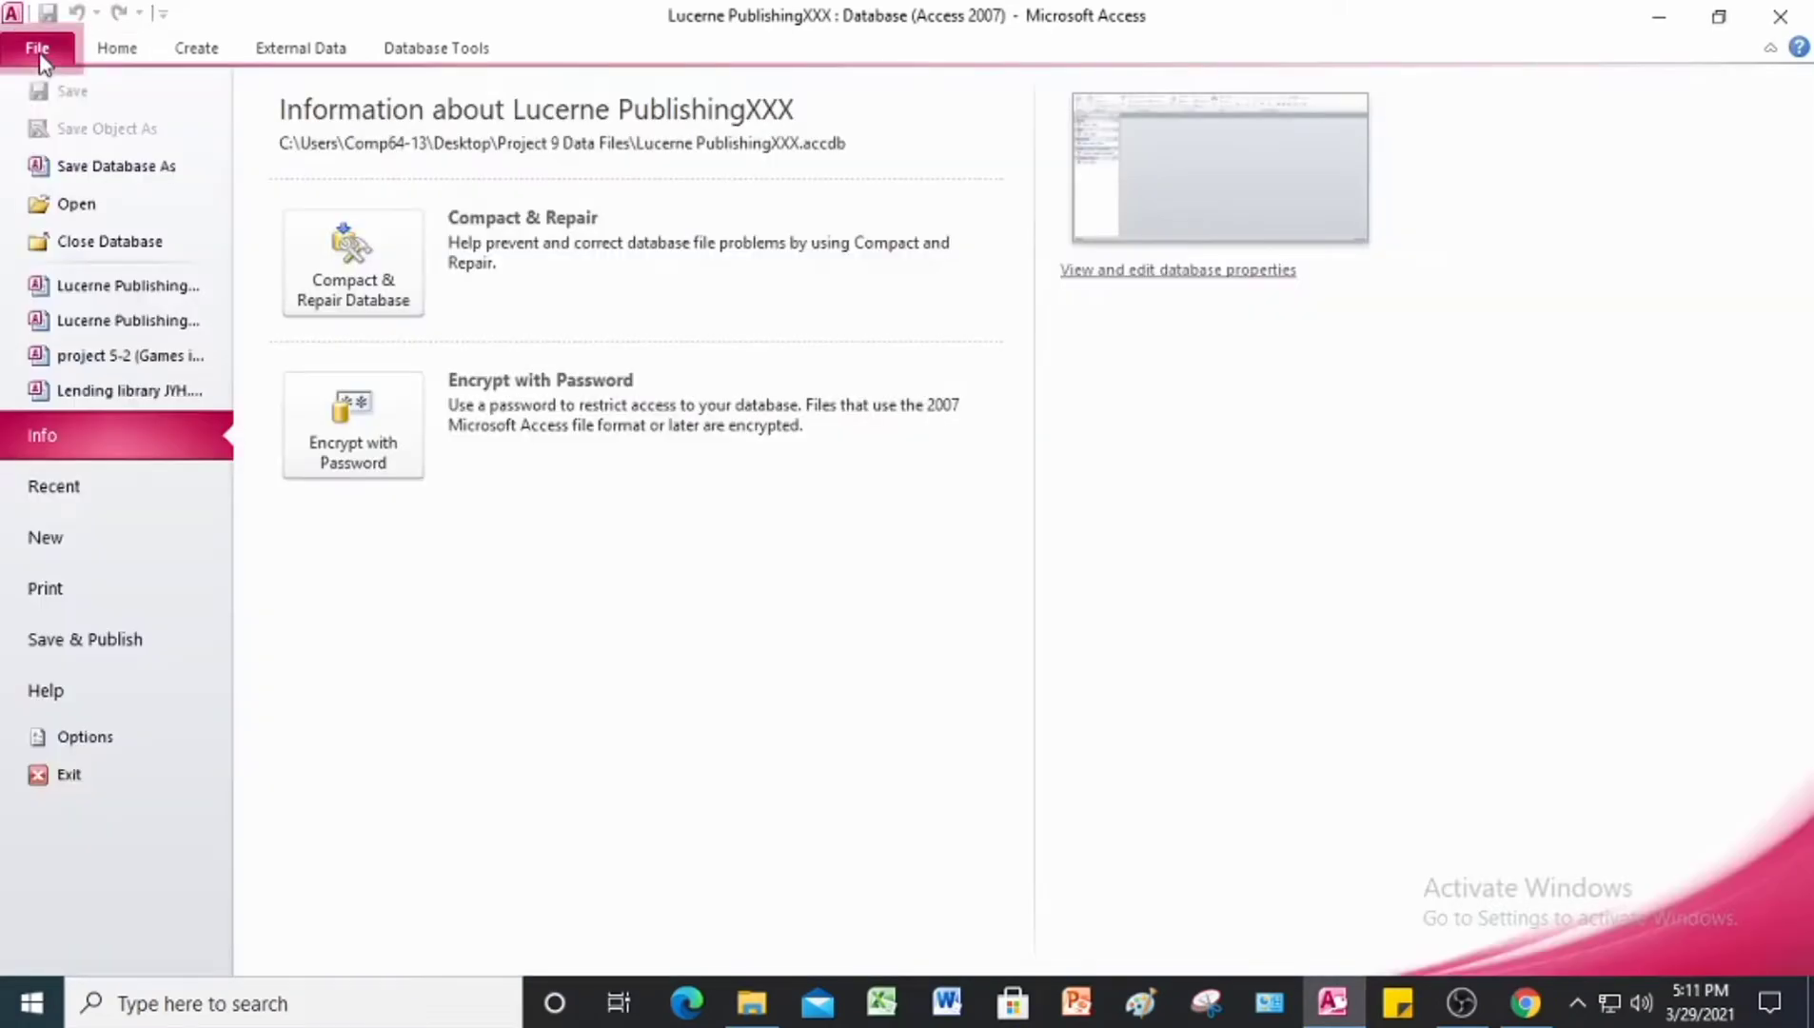
left_click(89, 168)
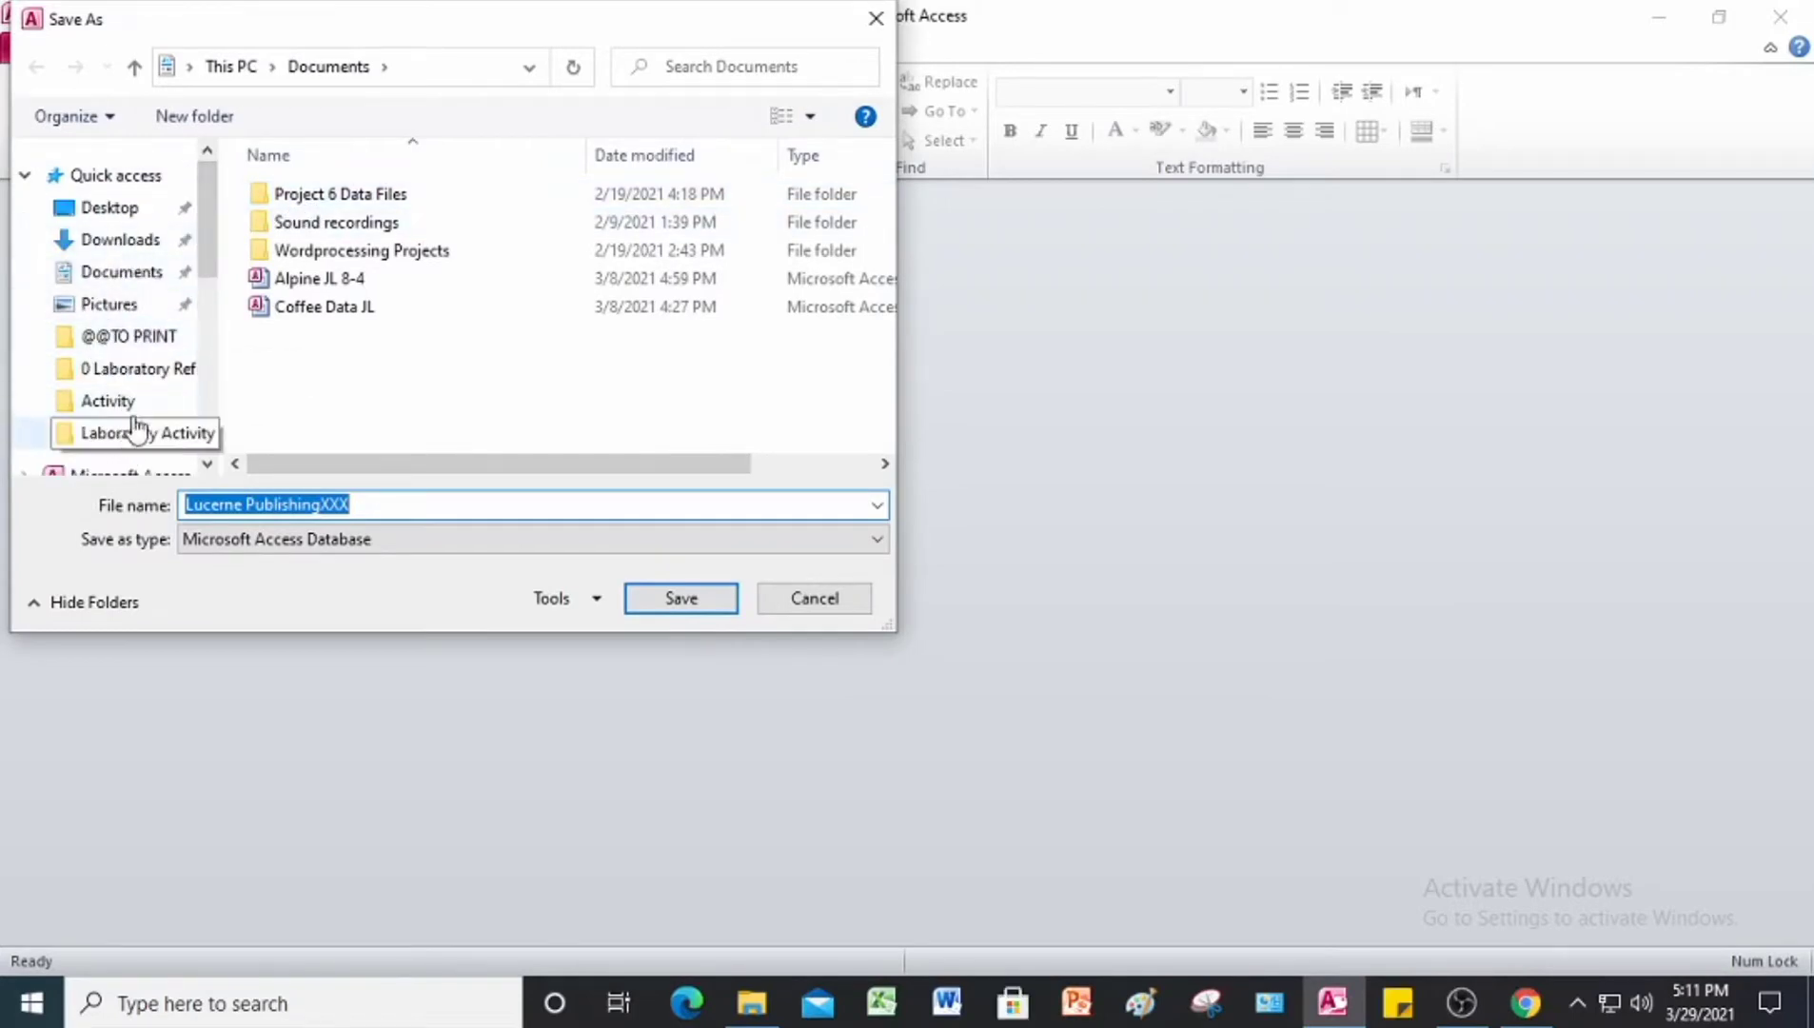
scroll(141, 248, "down", 1)
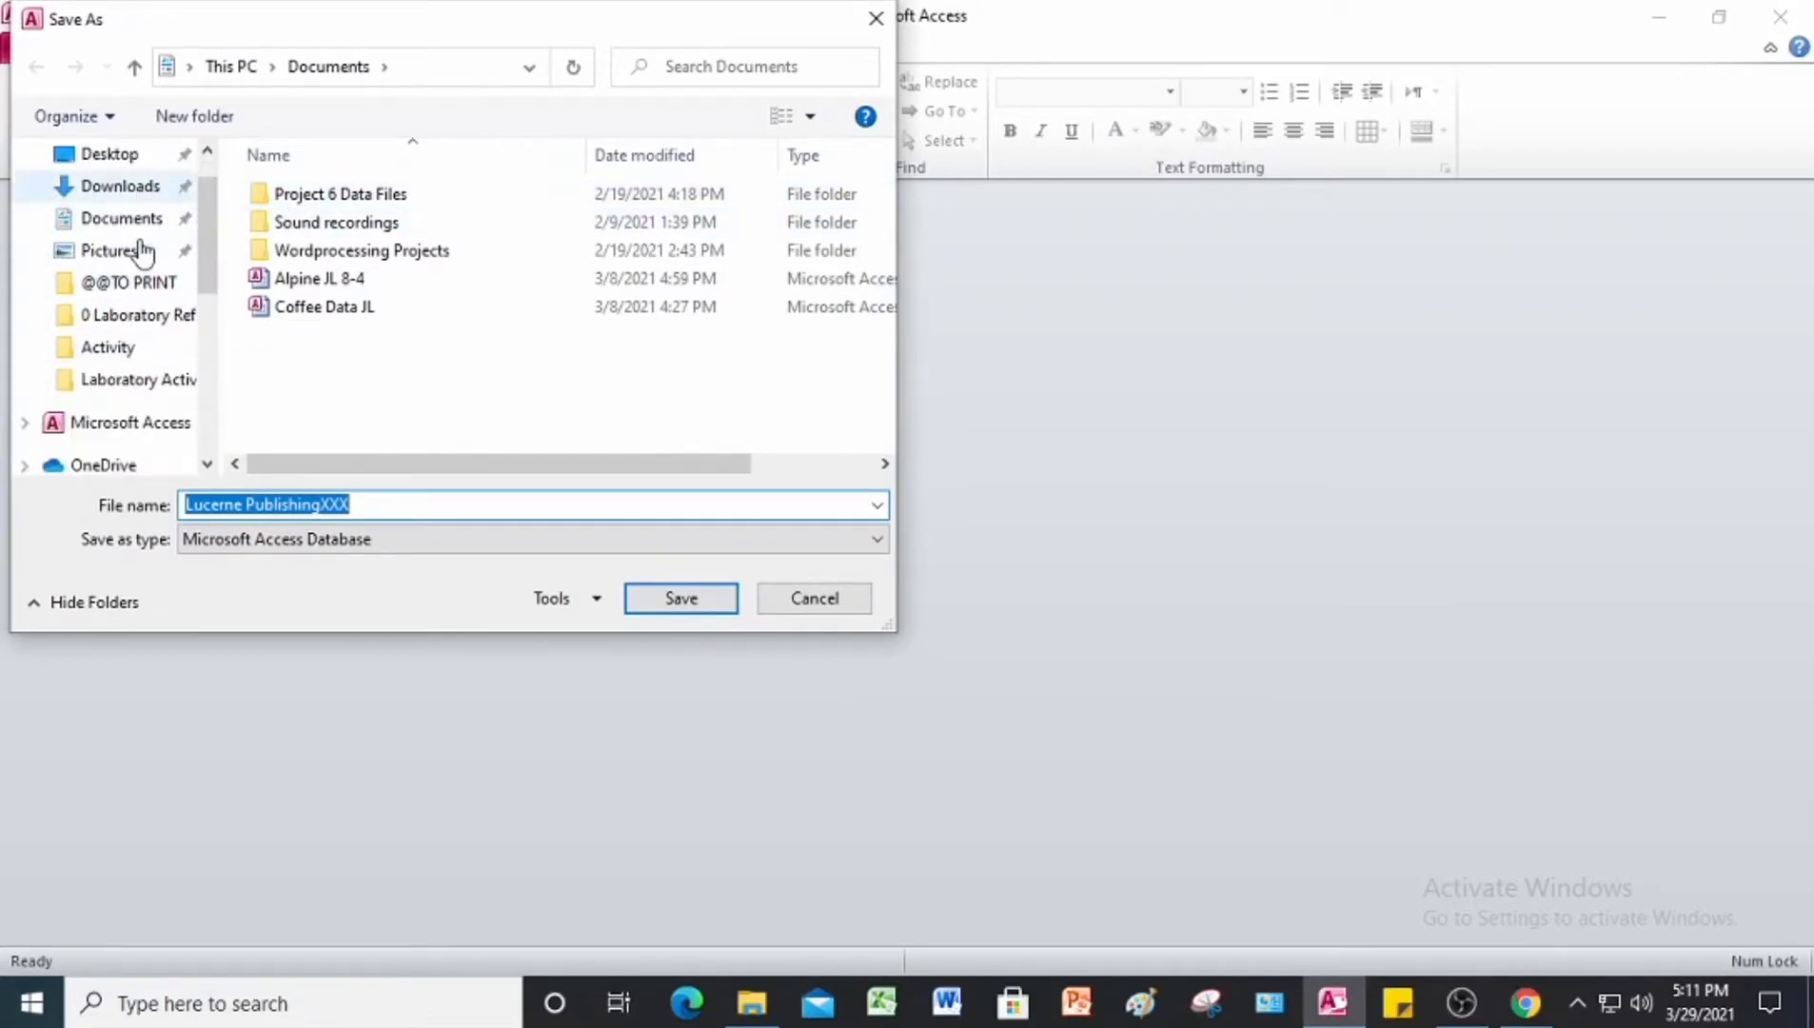
left_click(143, 422)
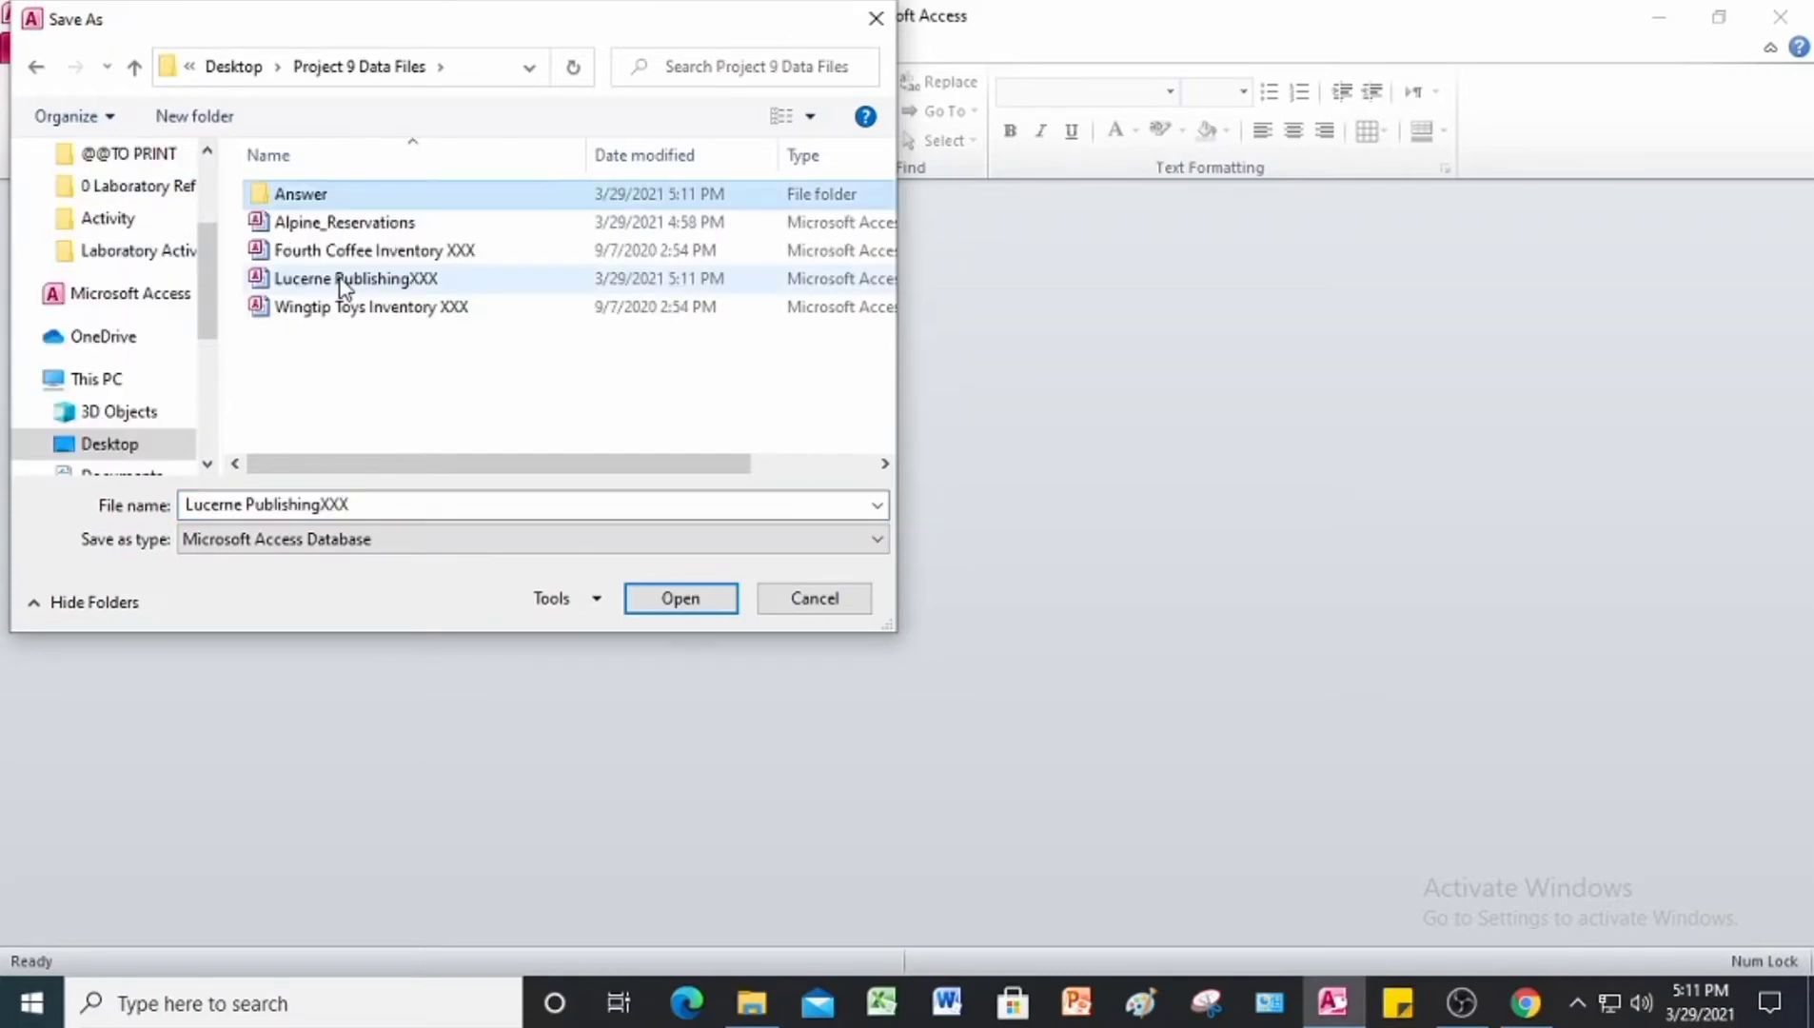
key("Return")
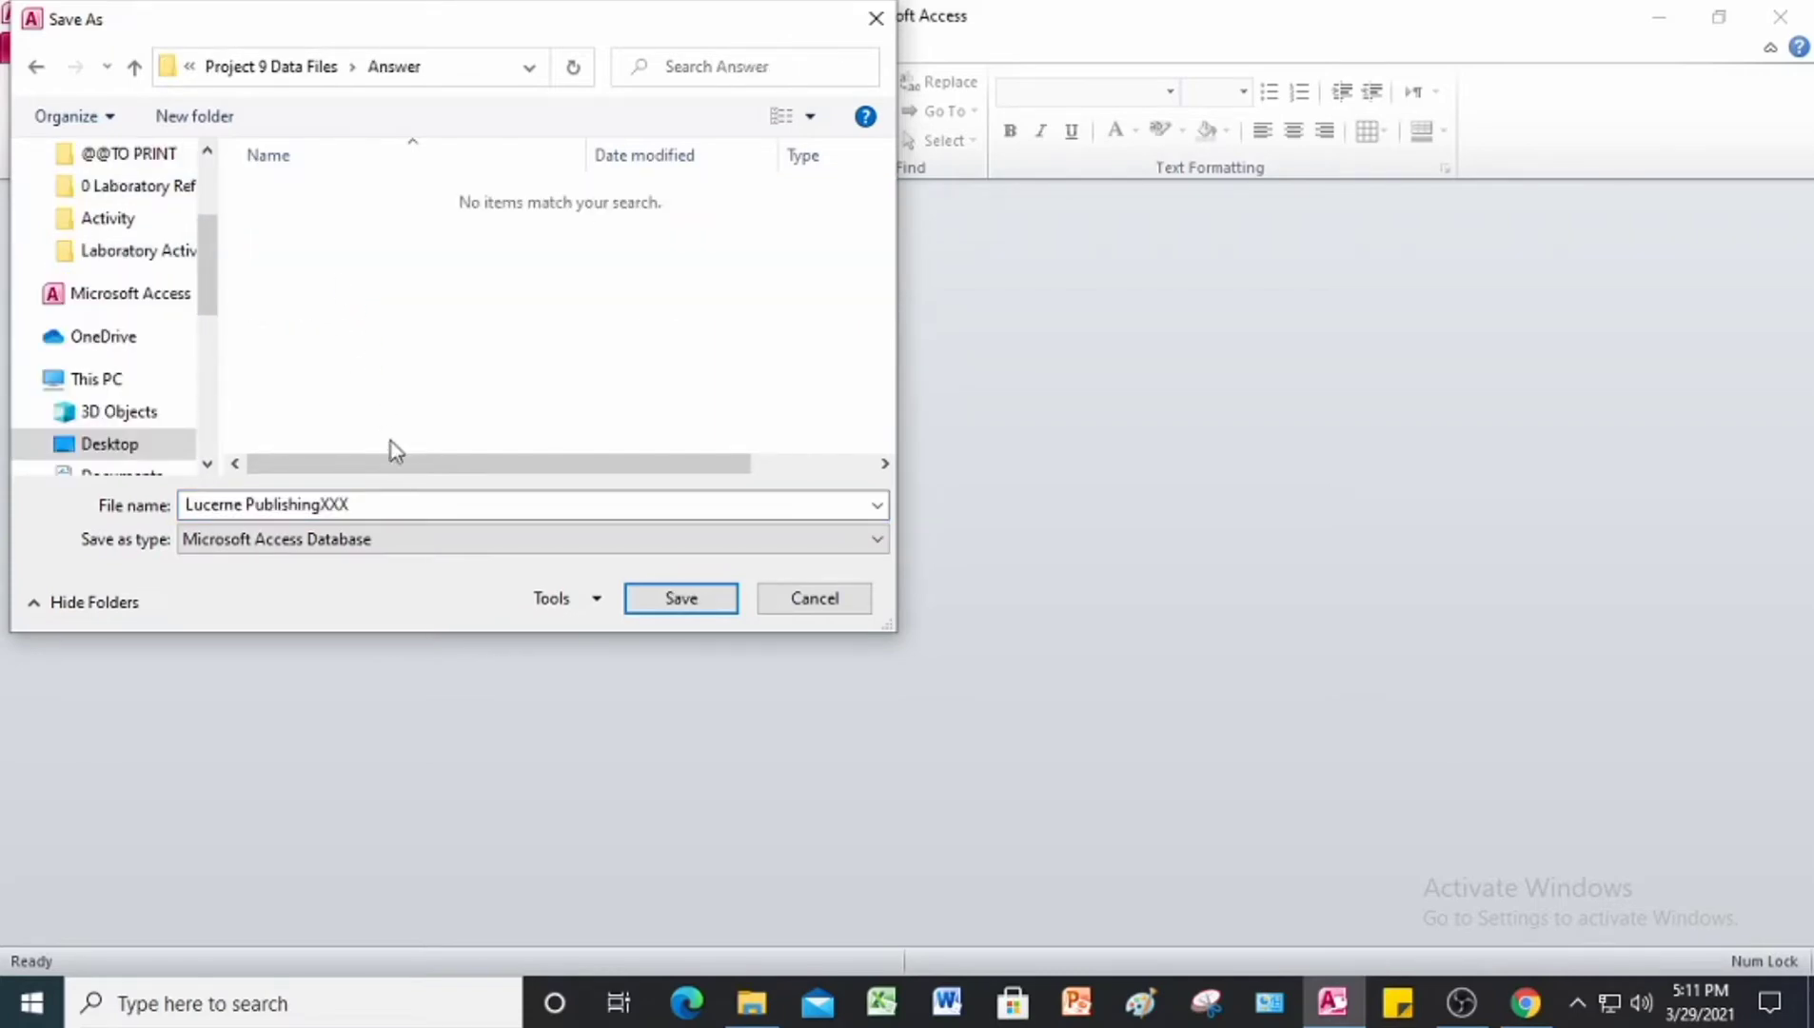
Step: Name the database copy Lucerne Publishing JL and save it
left_click(356, 512)
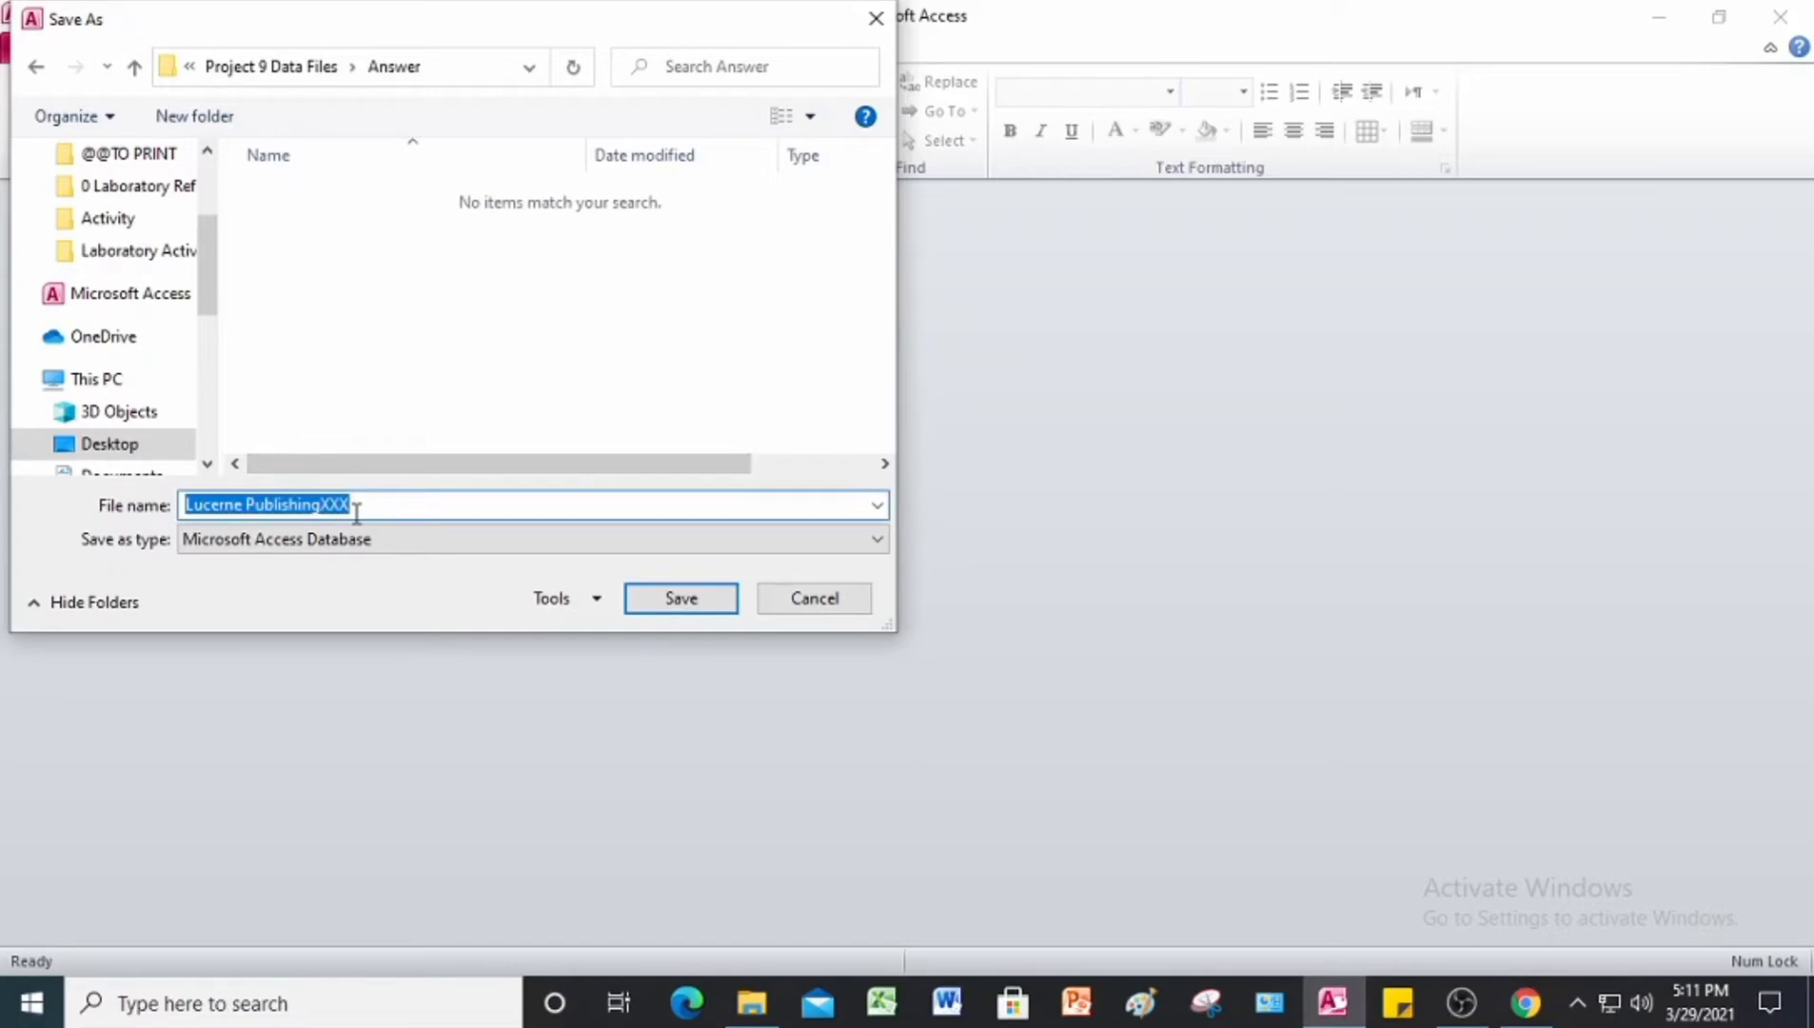
left_click(369, 511)
key("BackSpace")
key("BackSpace")
key("BackSpace")
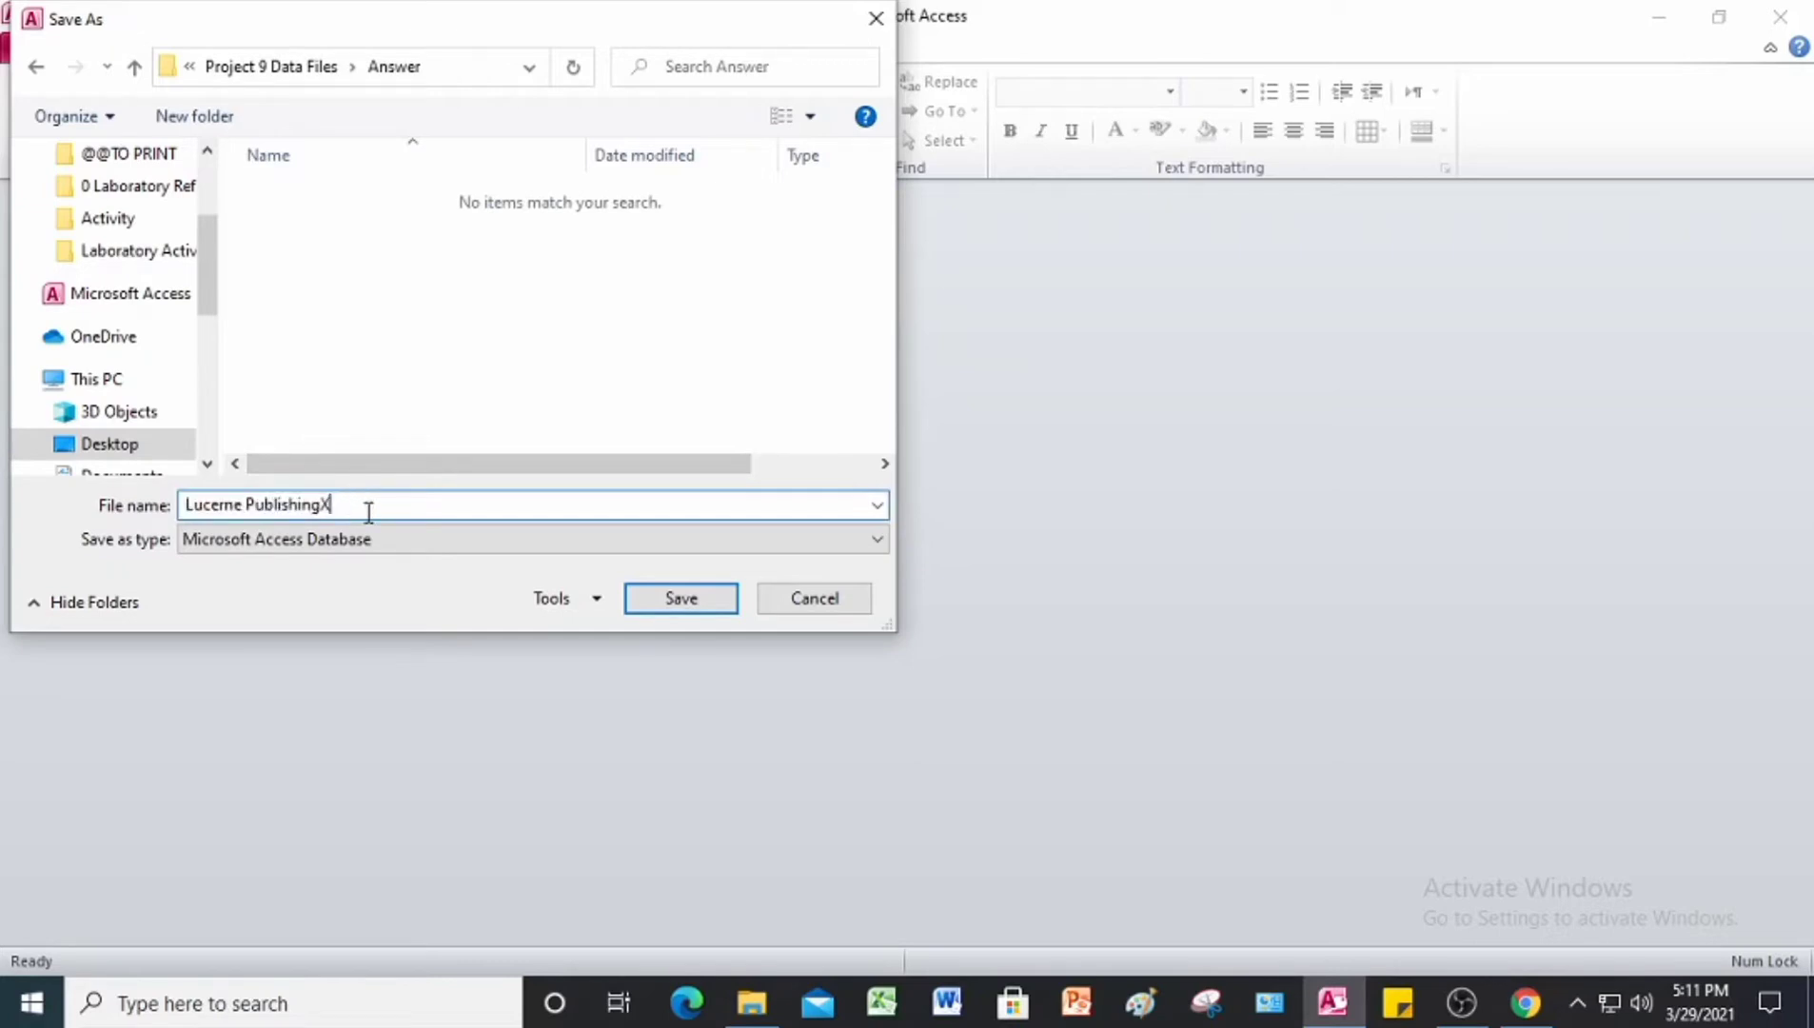
type("JL")
left_click(708, 604)
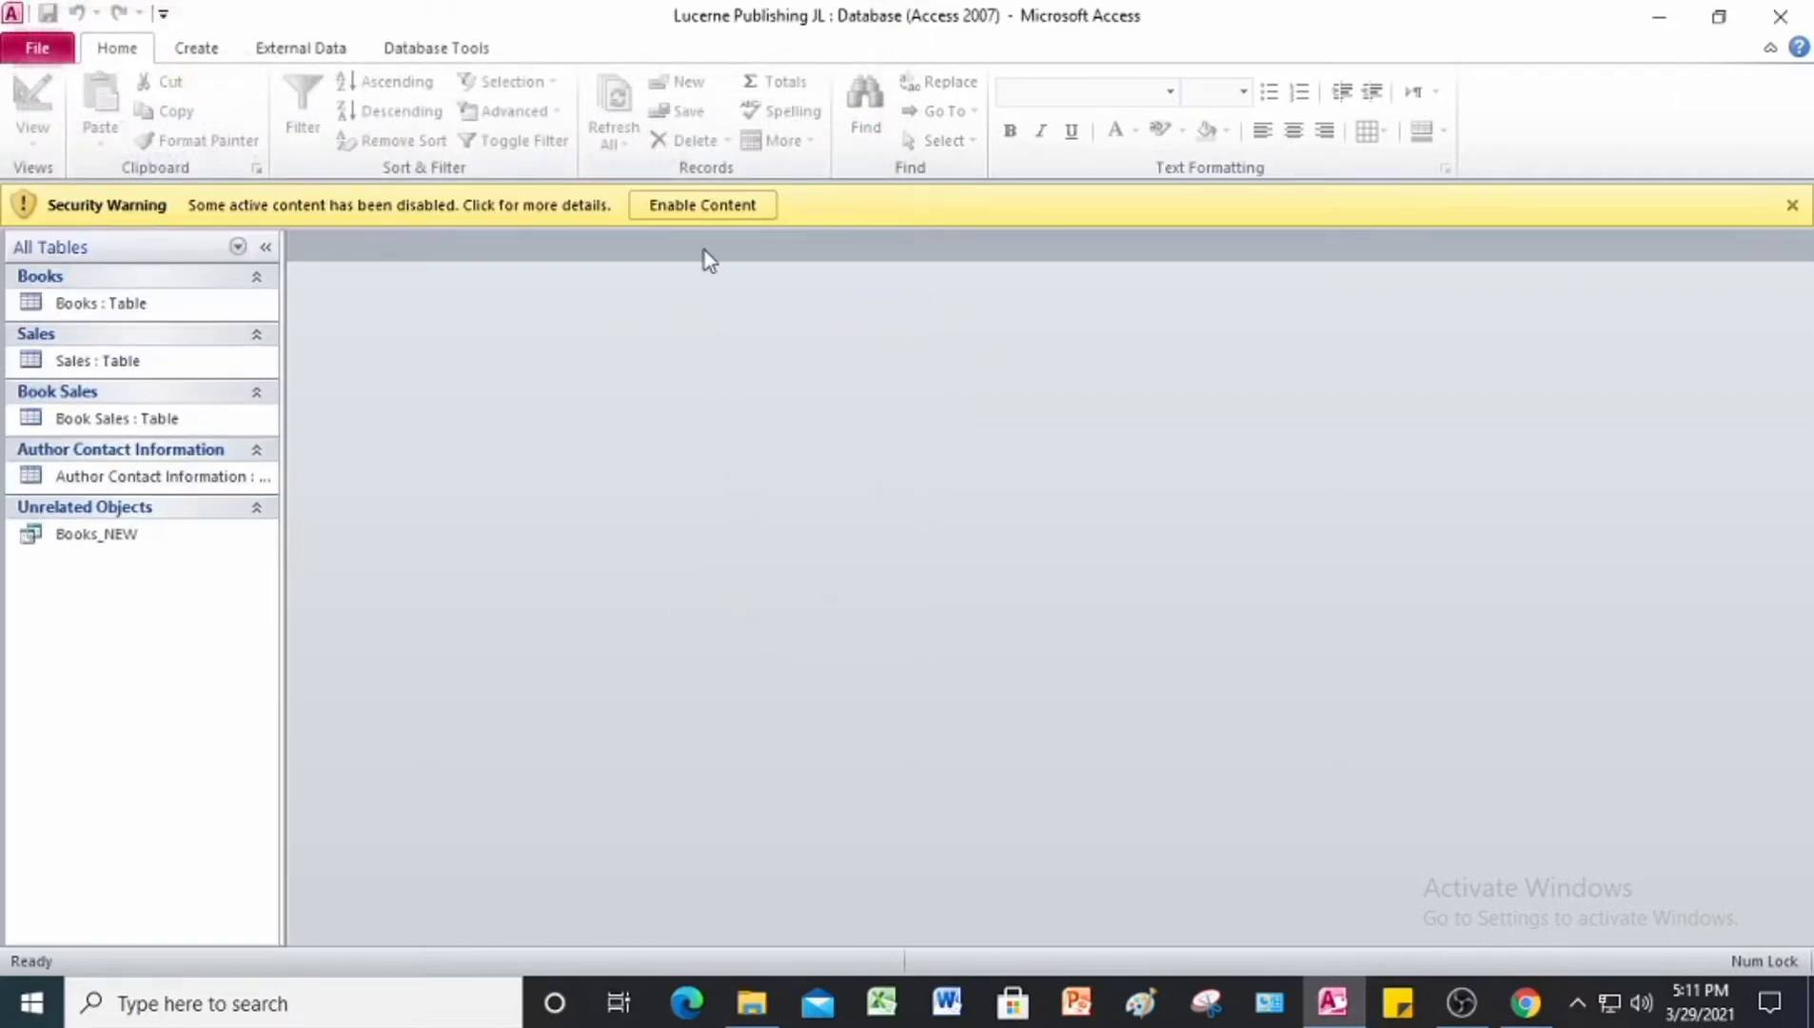
Step: Enable the content of the saved database copy and open the Sales table
left_click(713, 212)
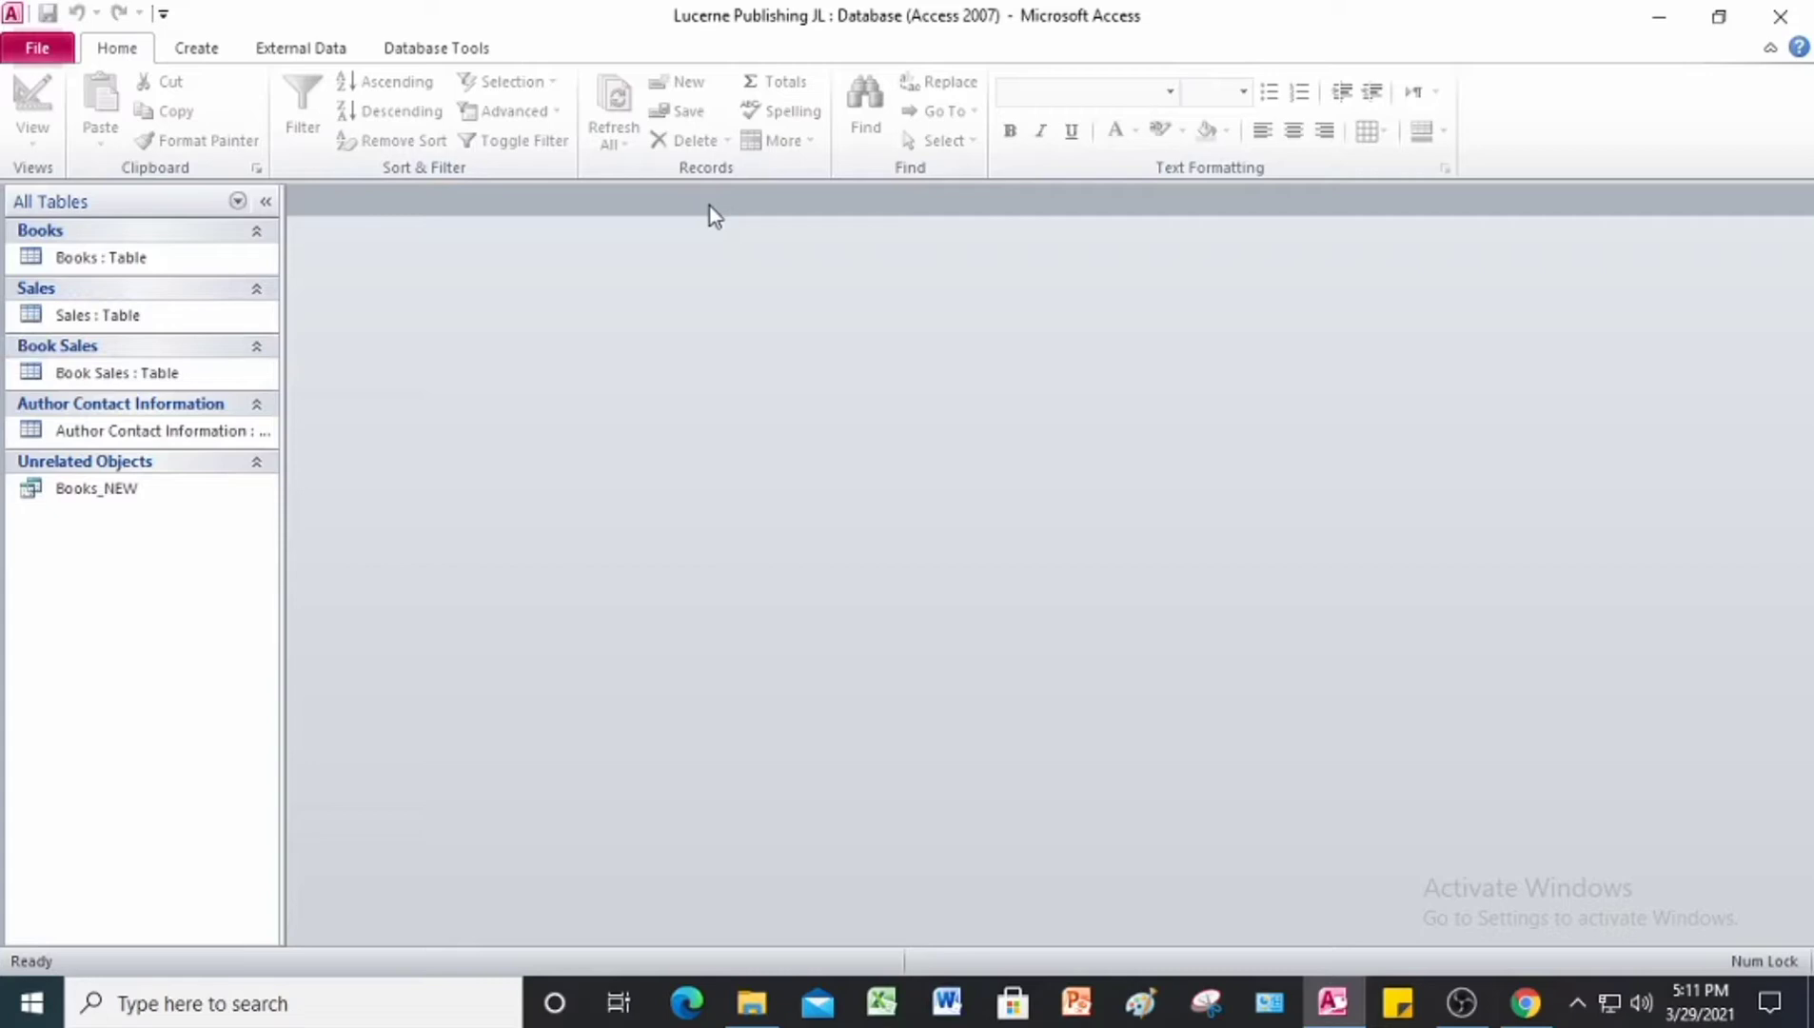
double_click(116, 319)
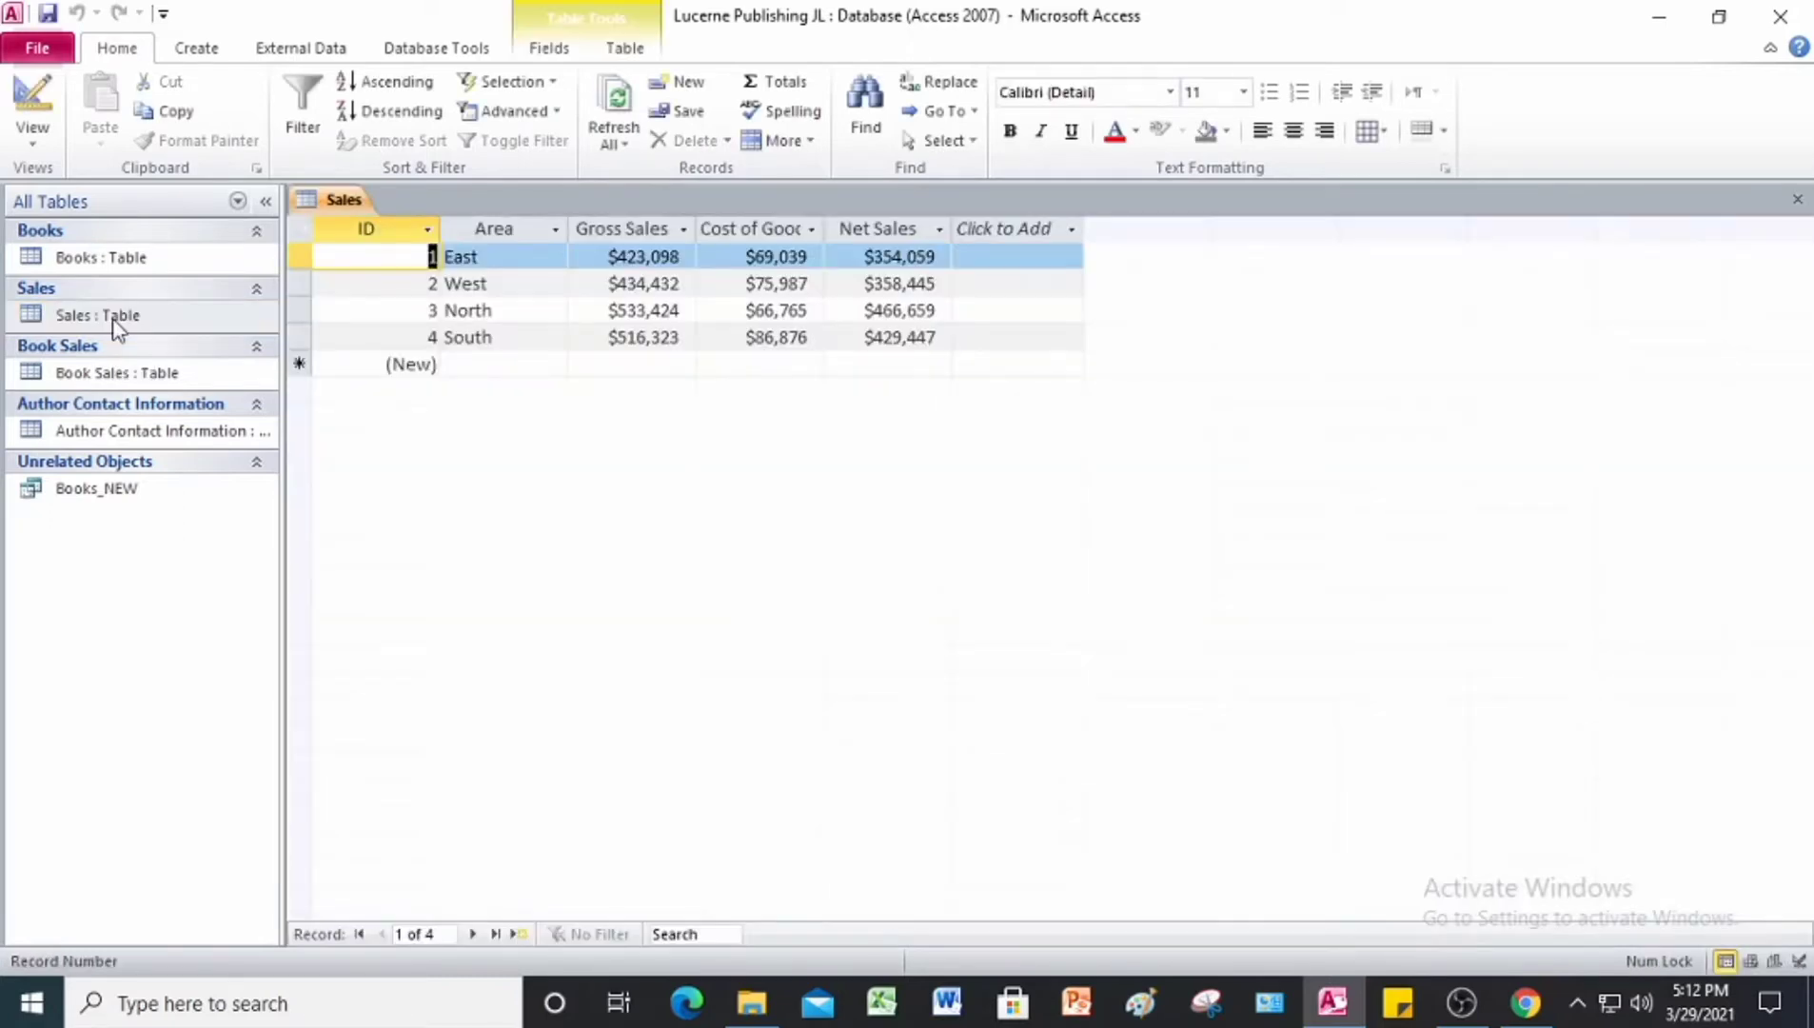
left_click(547, 495)
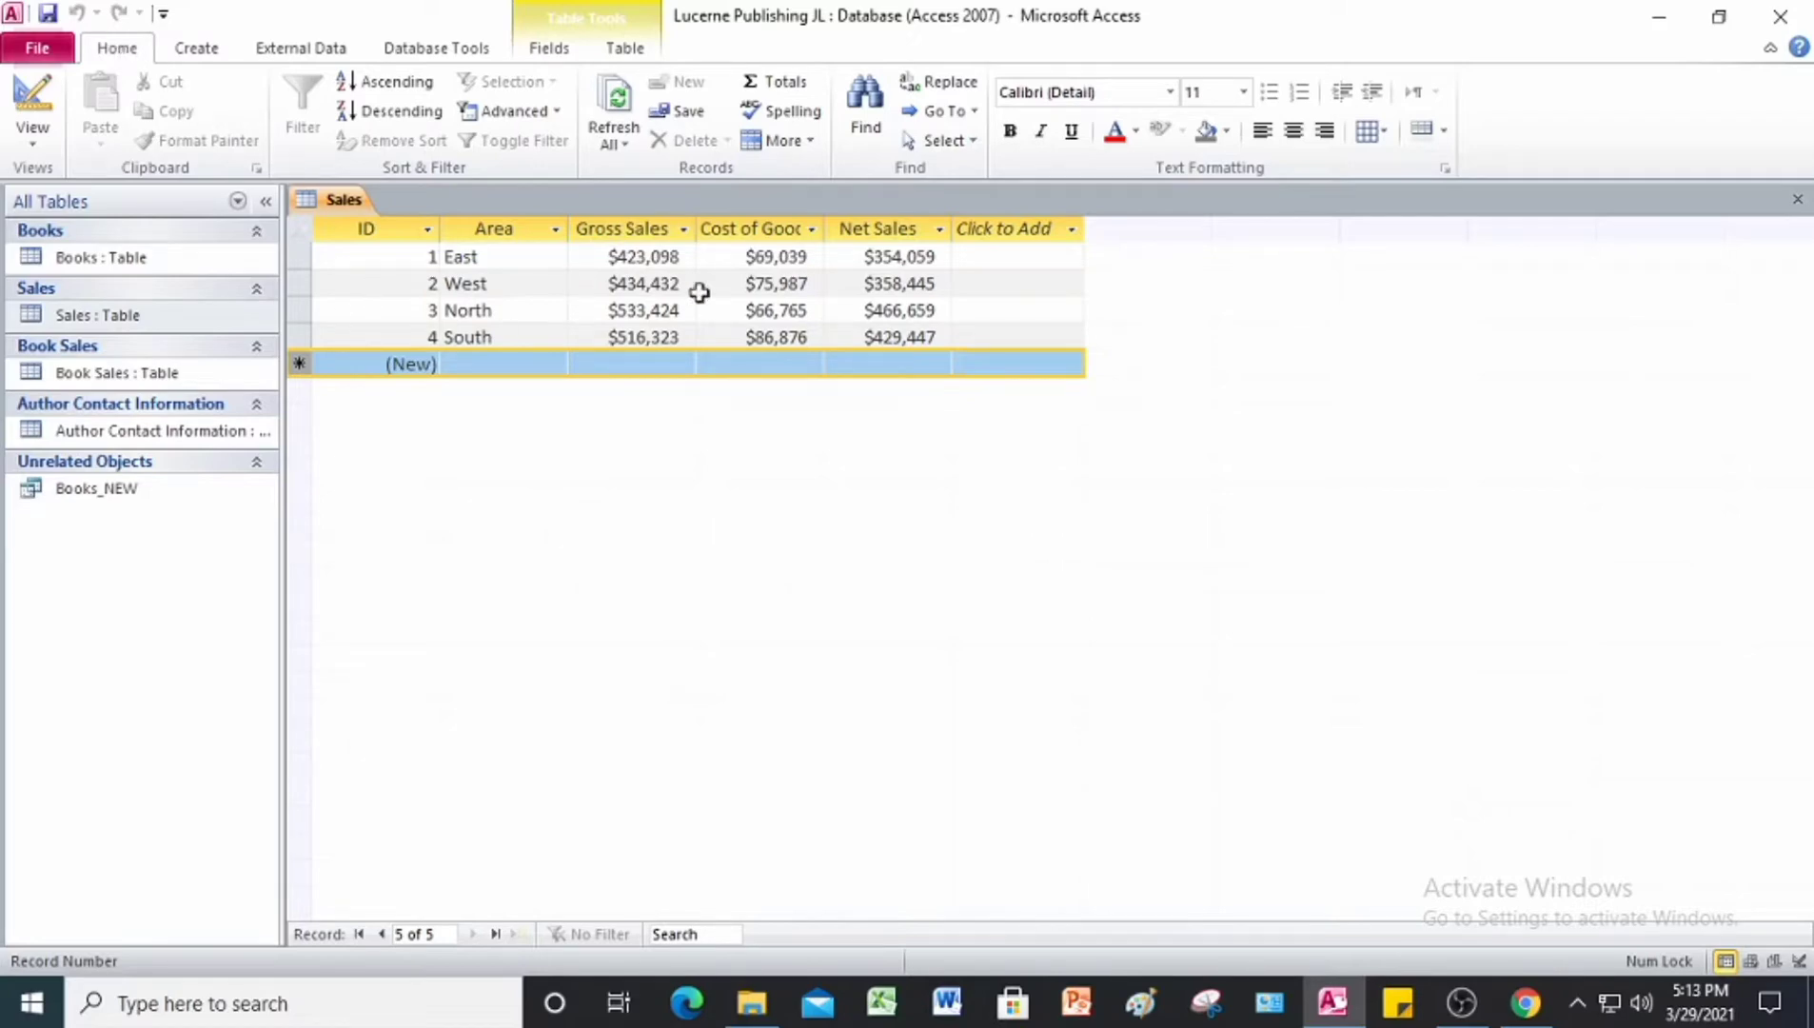
Step: Add a Totals row to the Sales table and set its Gross Sales column to Sum
left_click(776, 81)
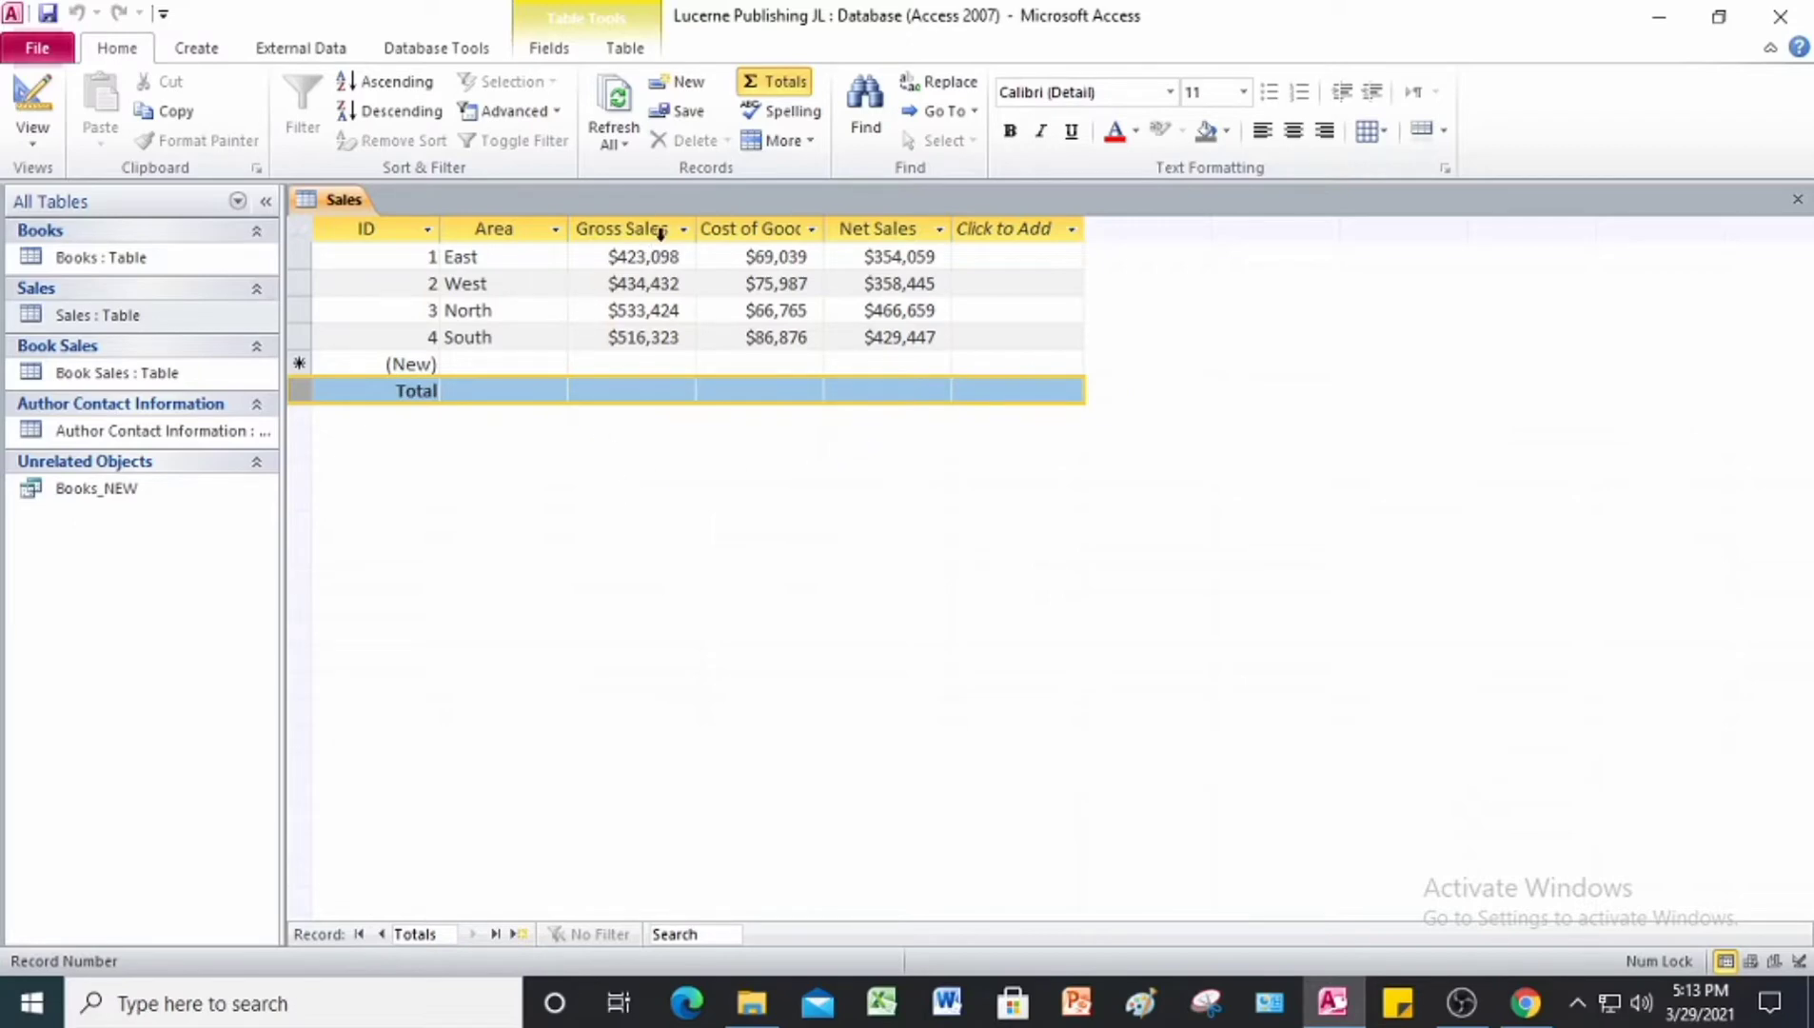
left_click(664, 391)
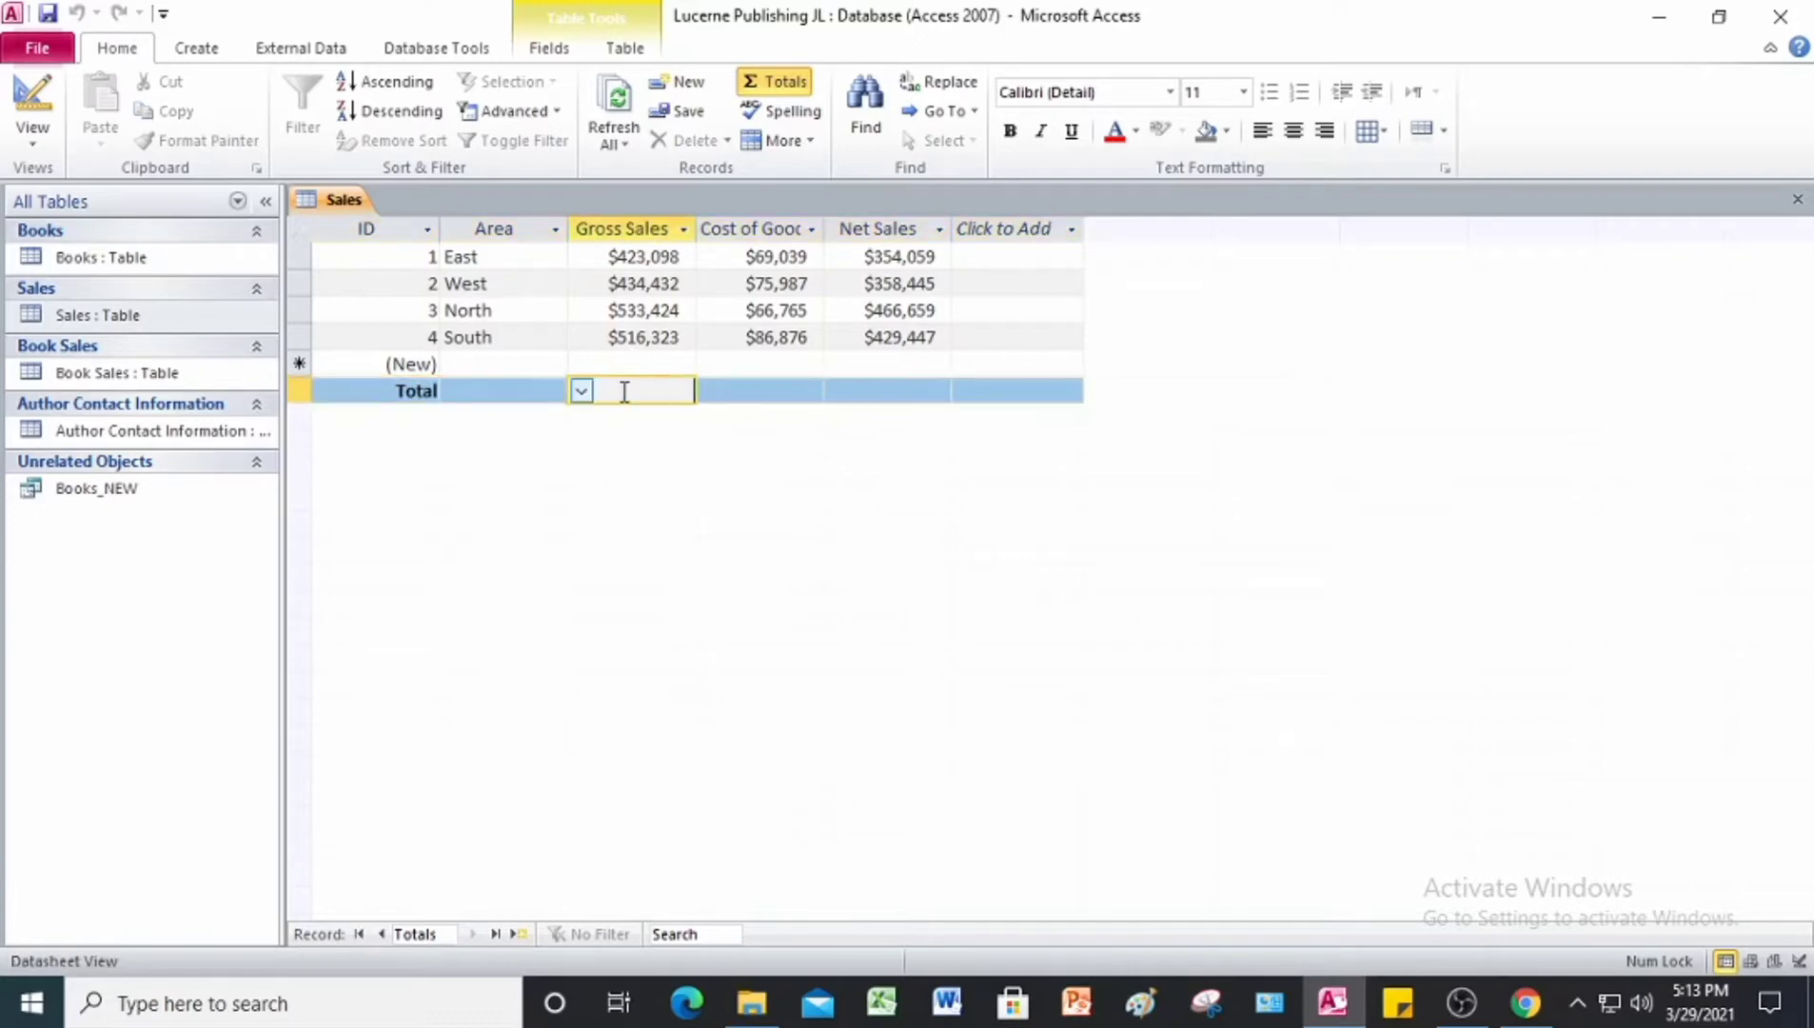
left_click(581, 391)
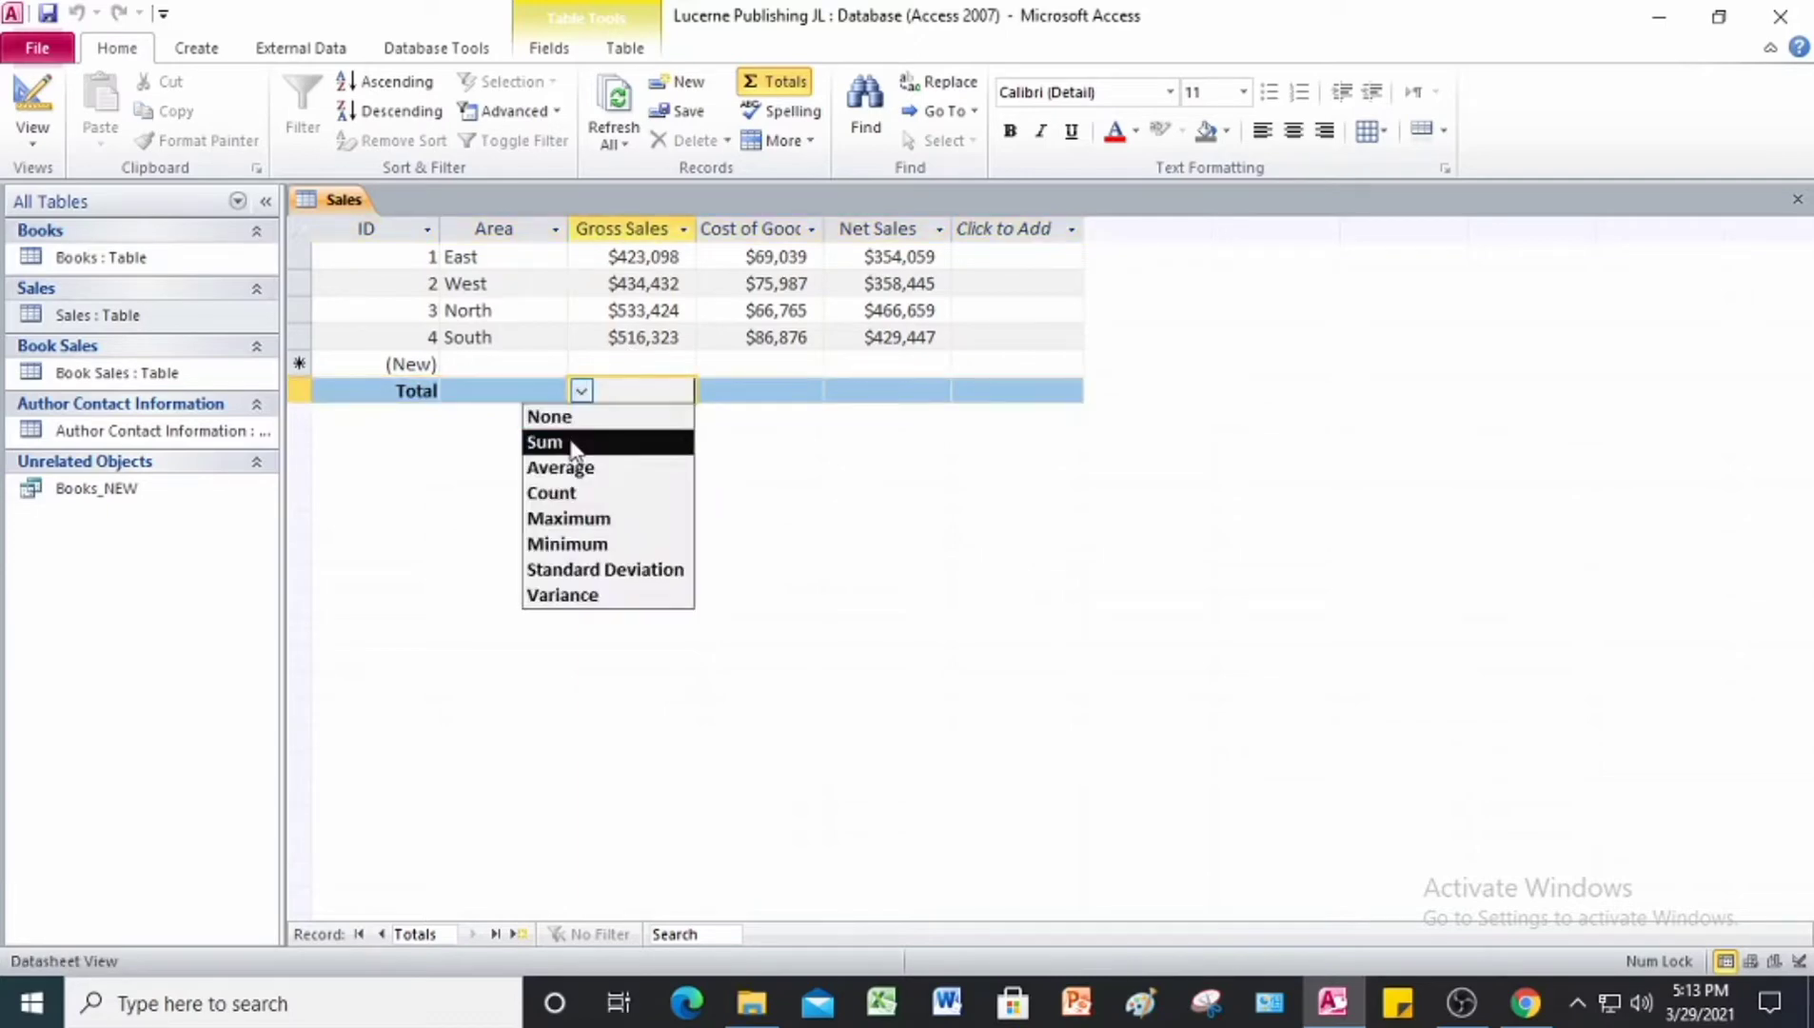
left_click(569, 440)
Step: Set the Cost of Goods and Net Sales columns to Sum in the Totals row
left_click(784, 391)
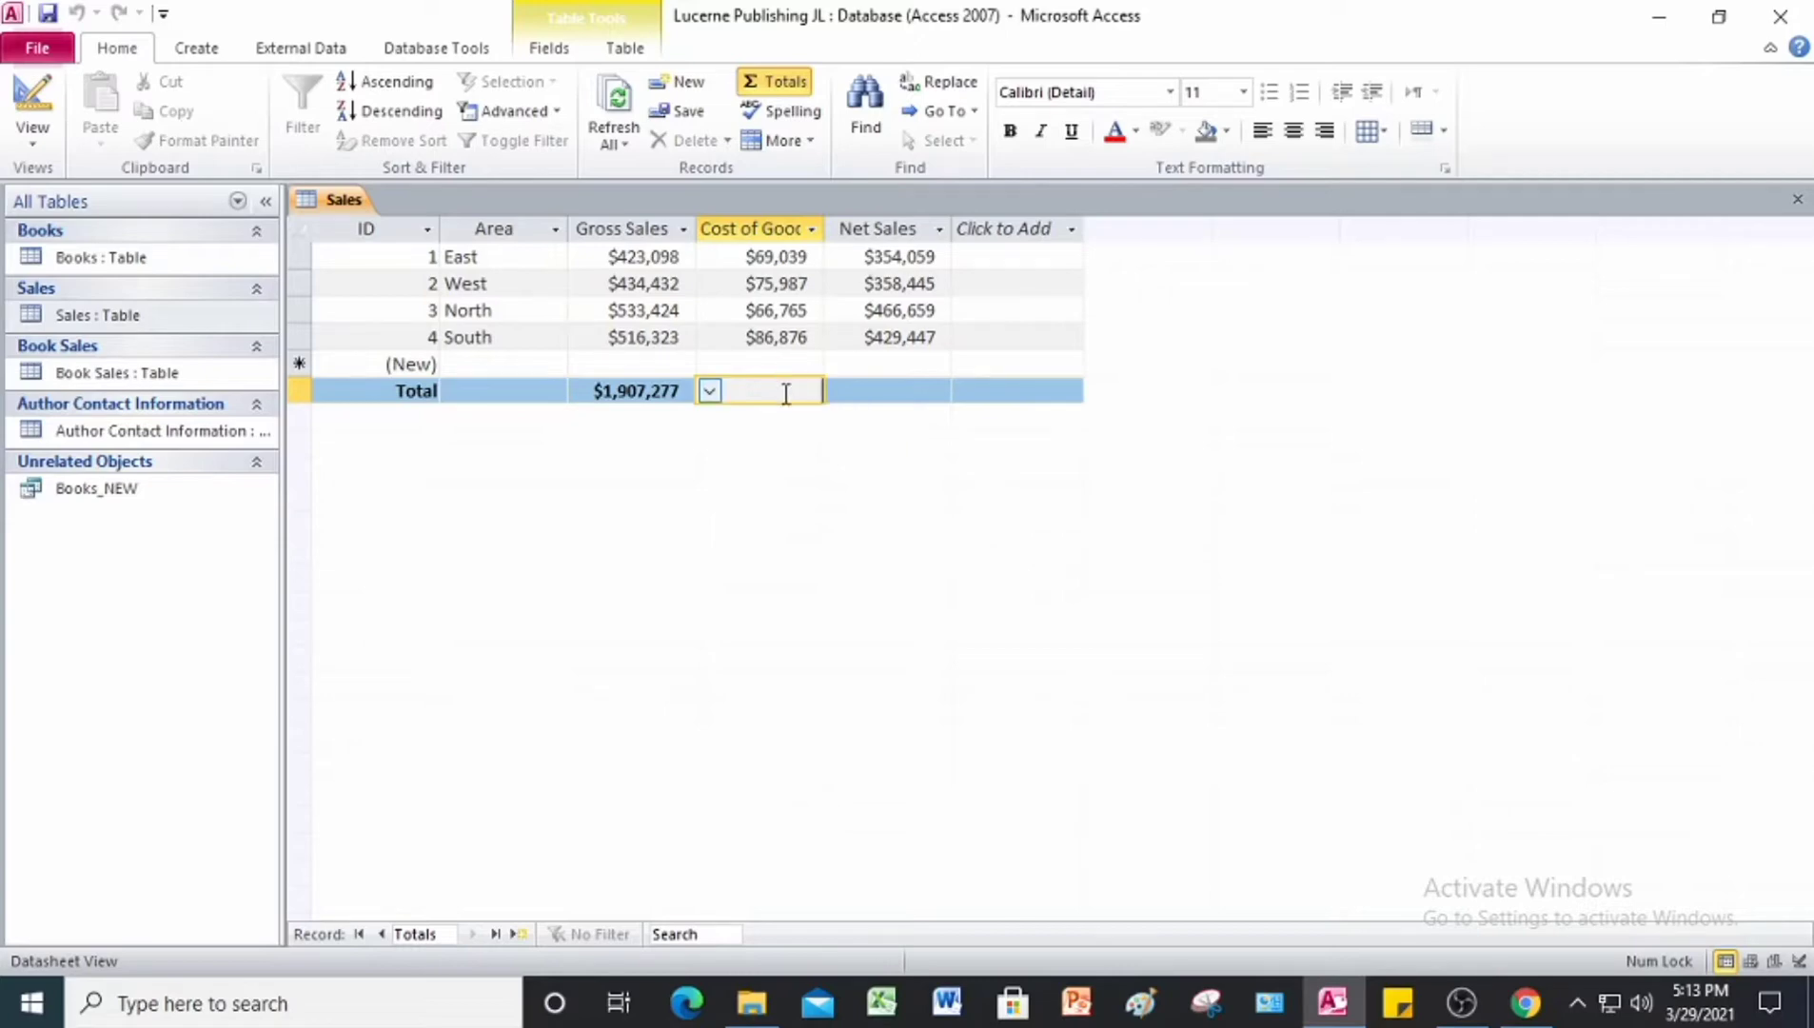
left_click(709, 390)
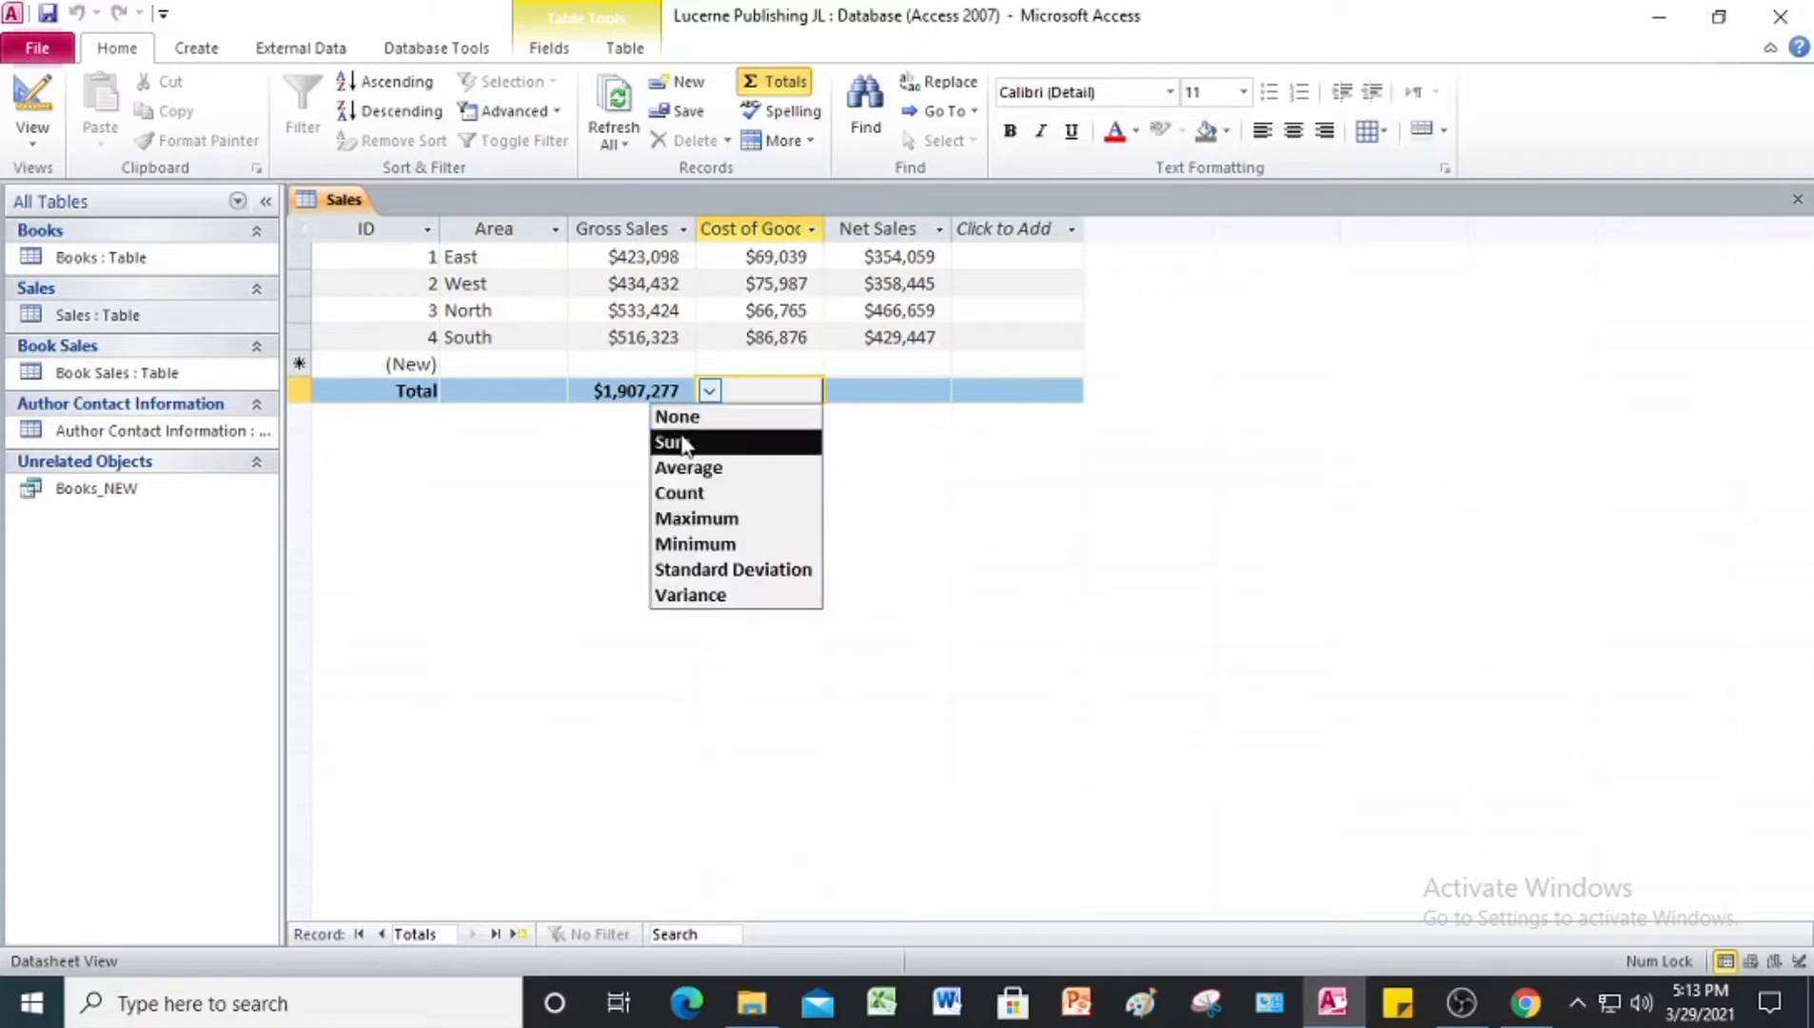
left_click(681, 442)
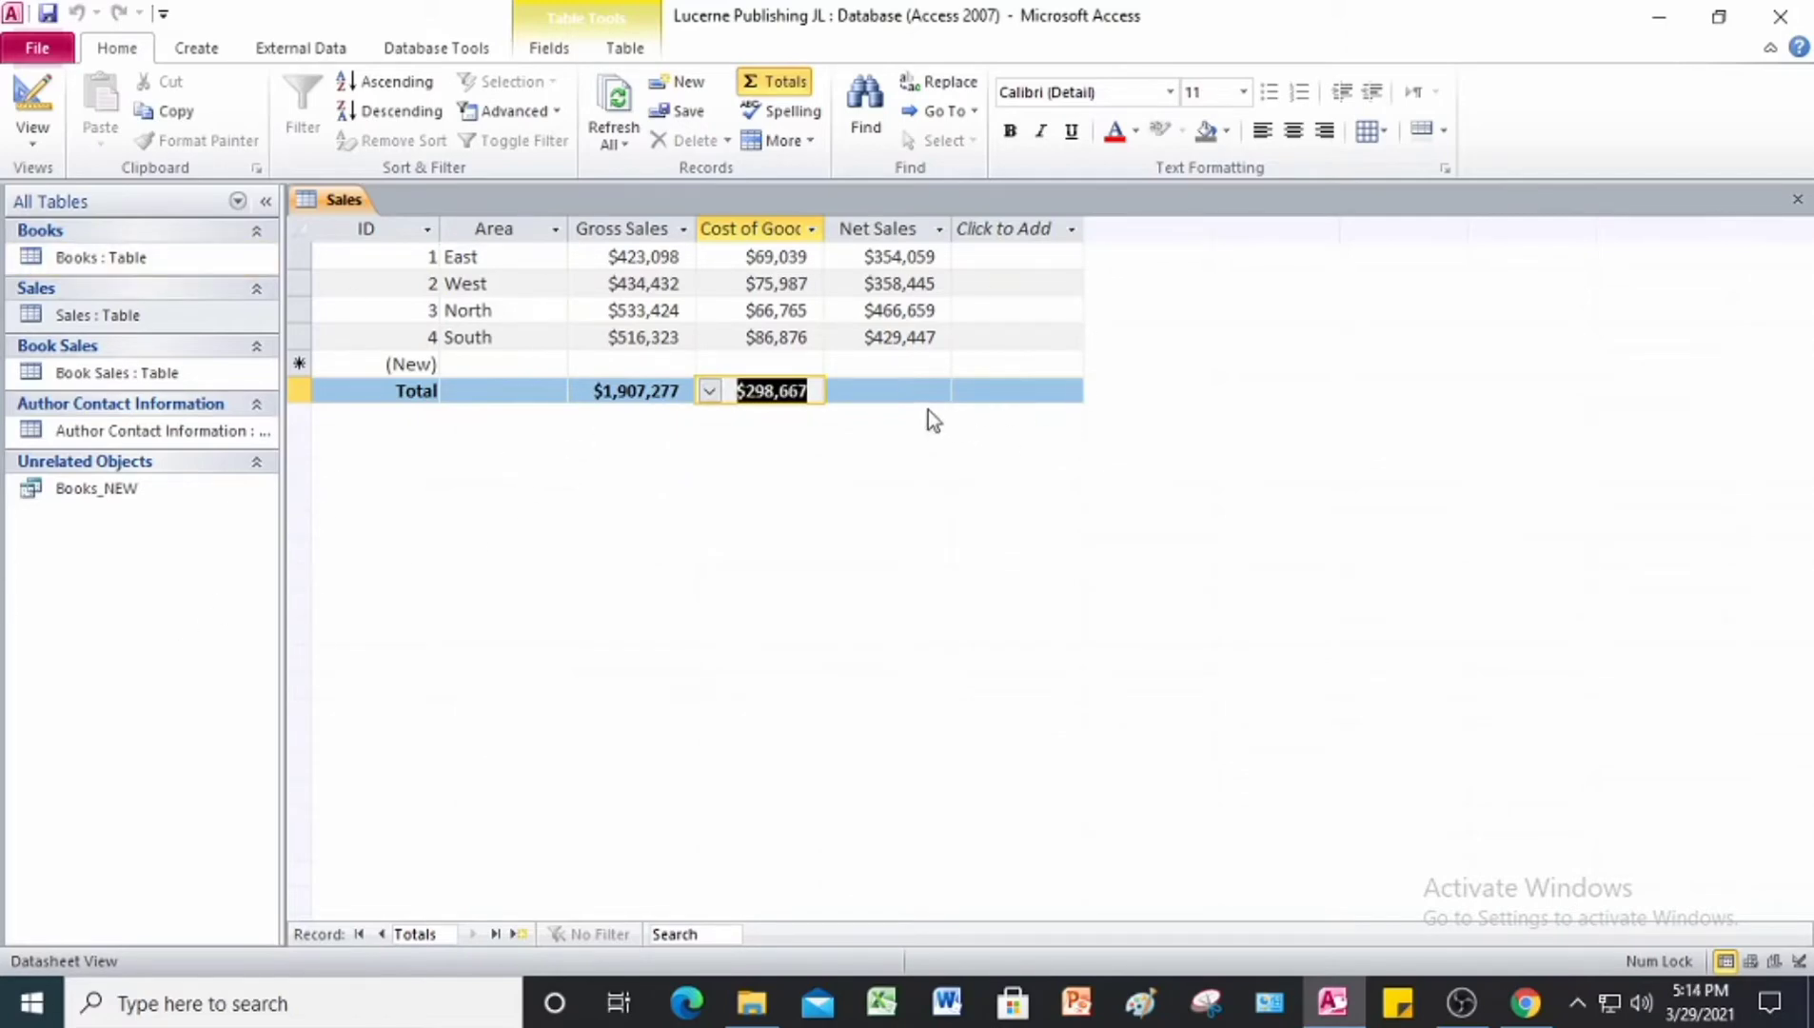
left_click(899, 391)
left_click(837, 391)
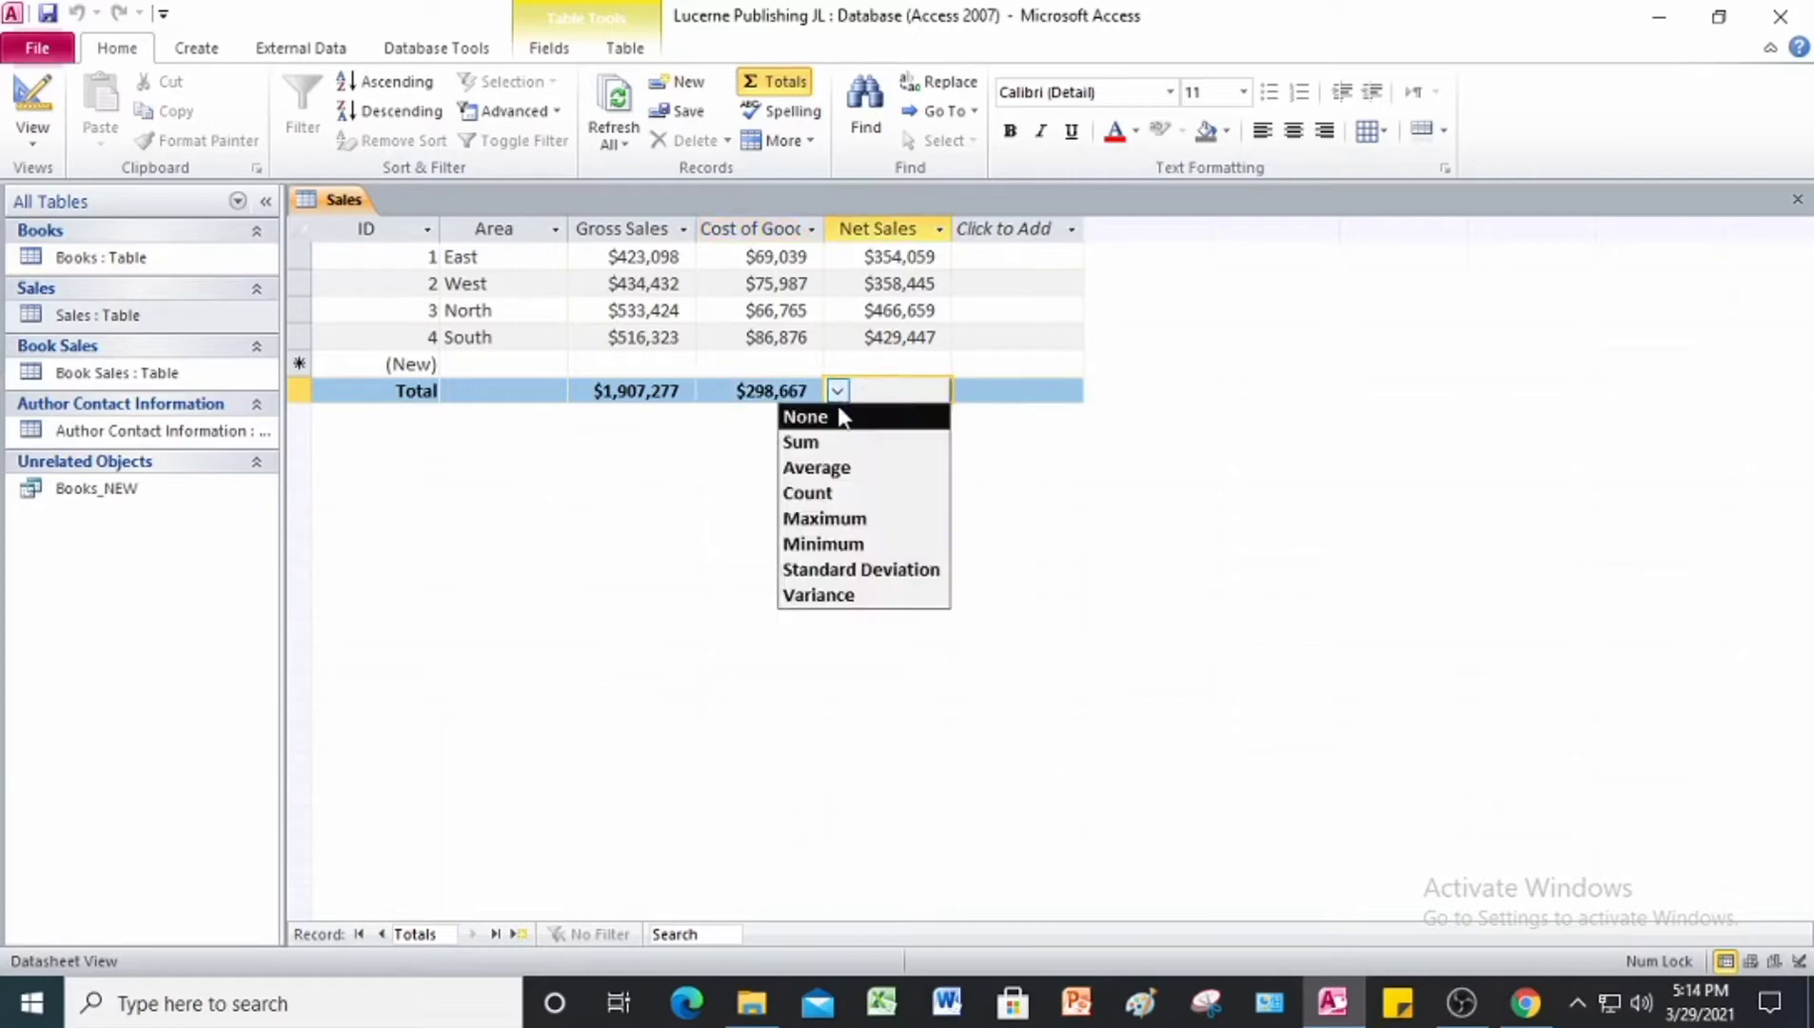
left_click(819, 443)
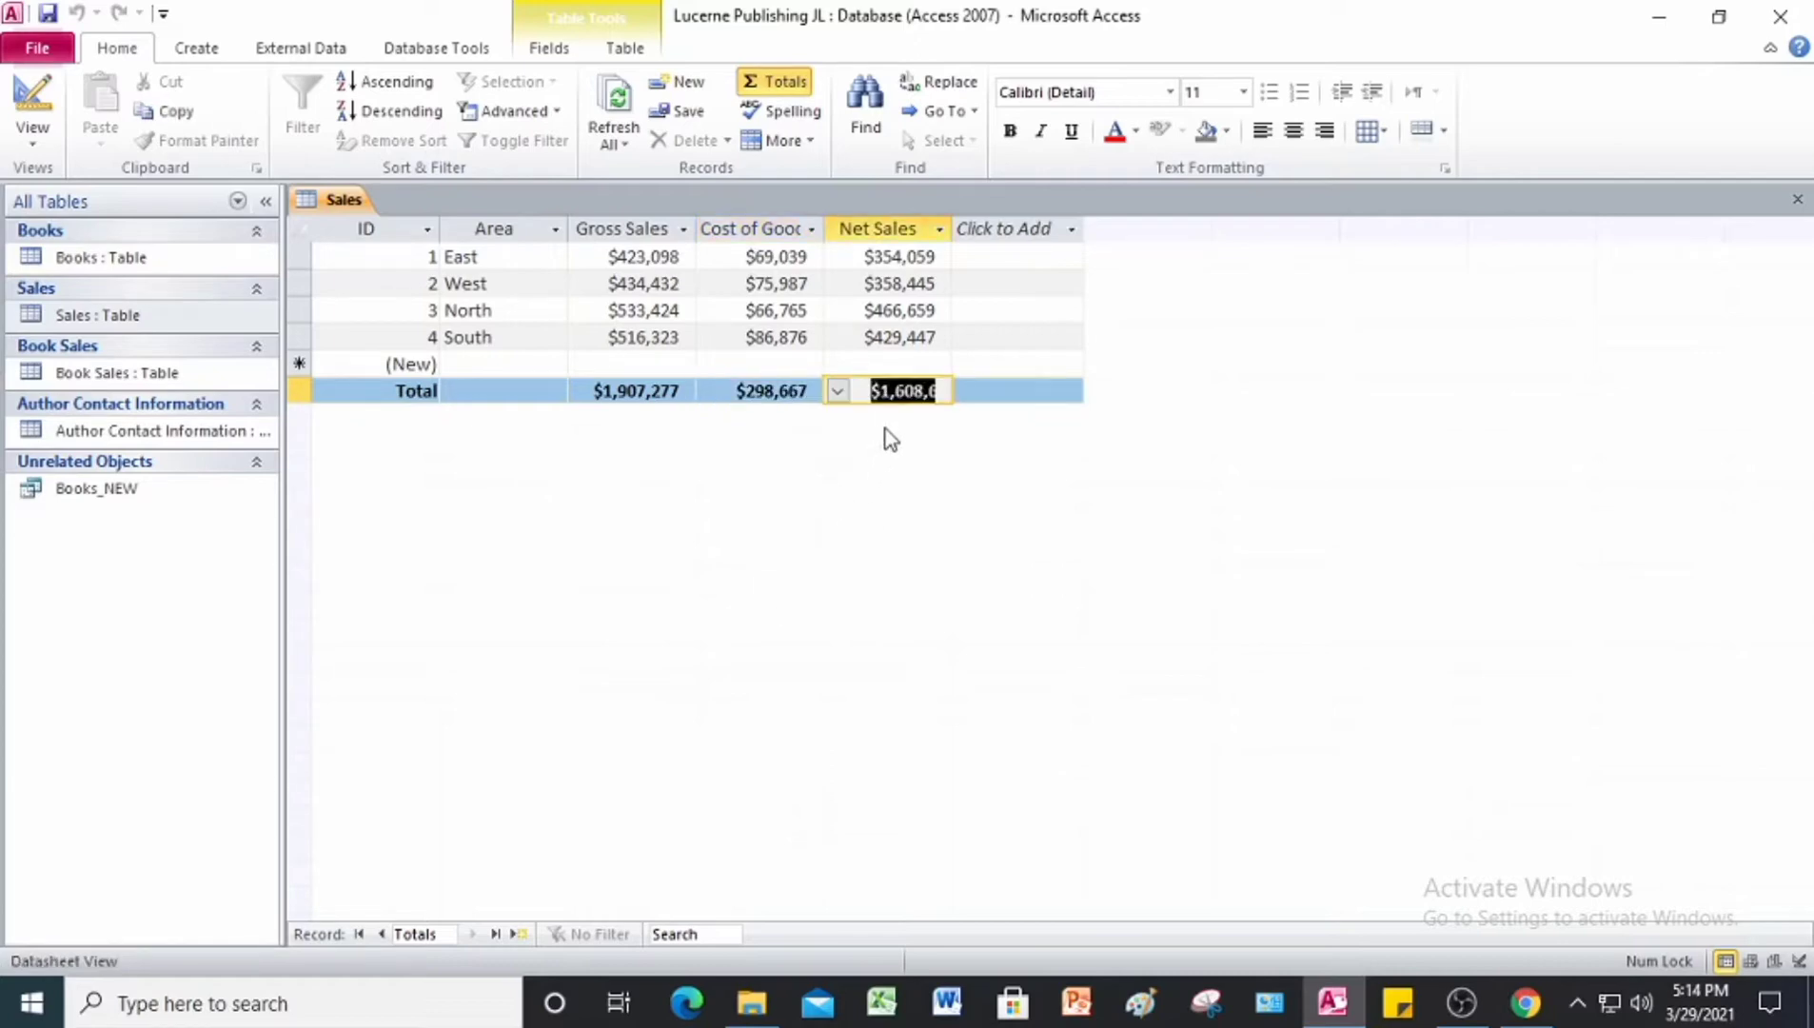
left_click(996, 391)
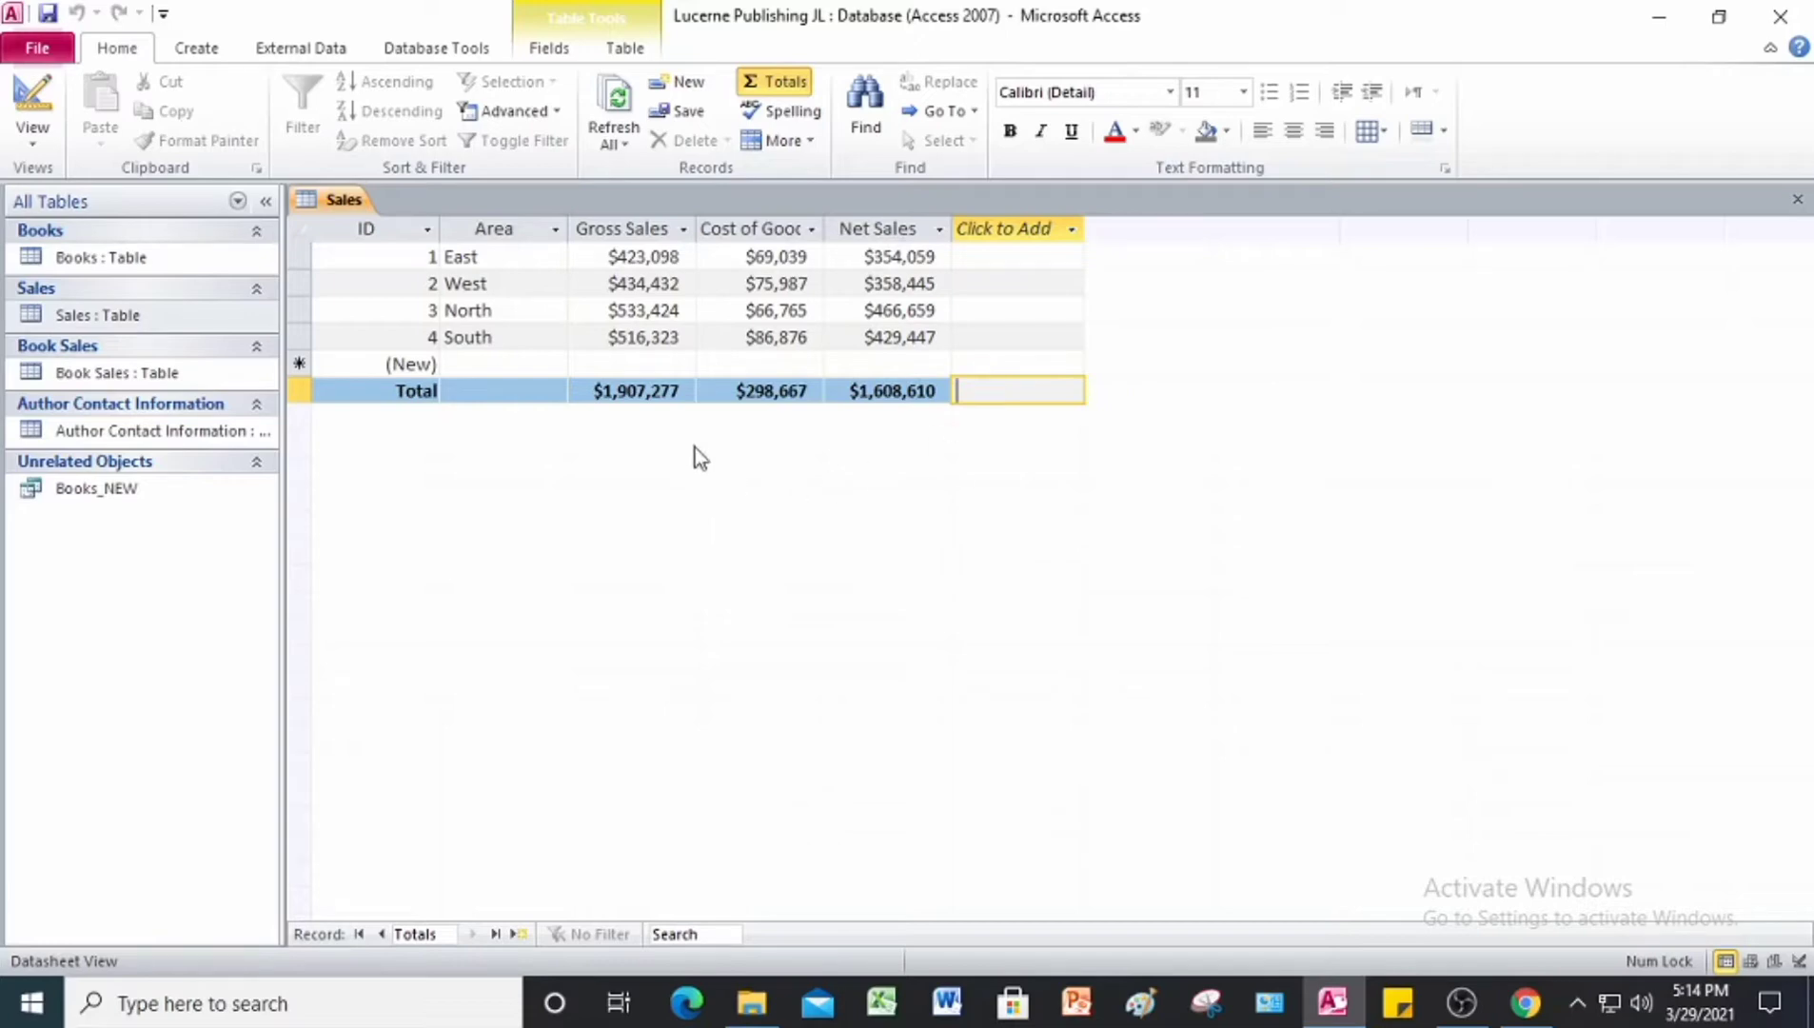
Step: Save the Sales table and close it
right_click(316, 203)
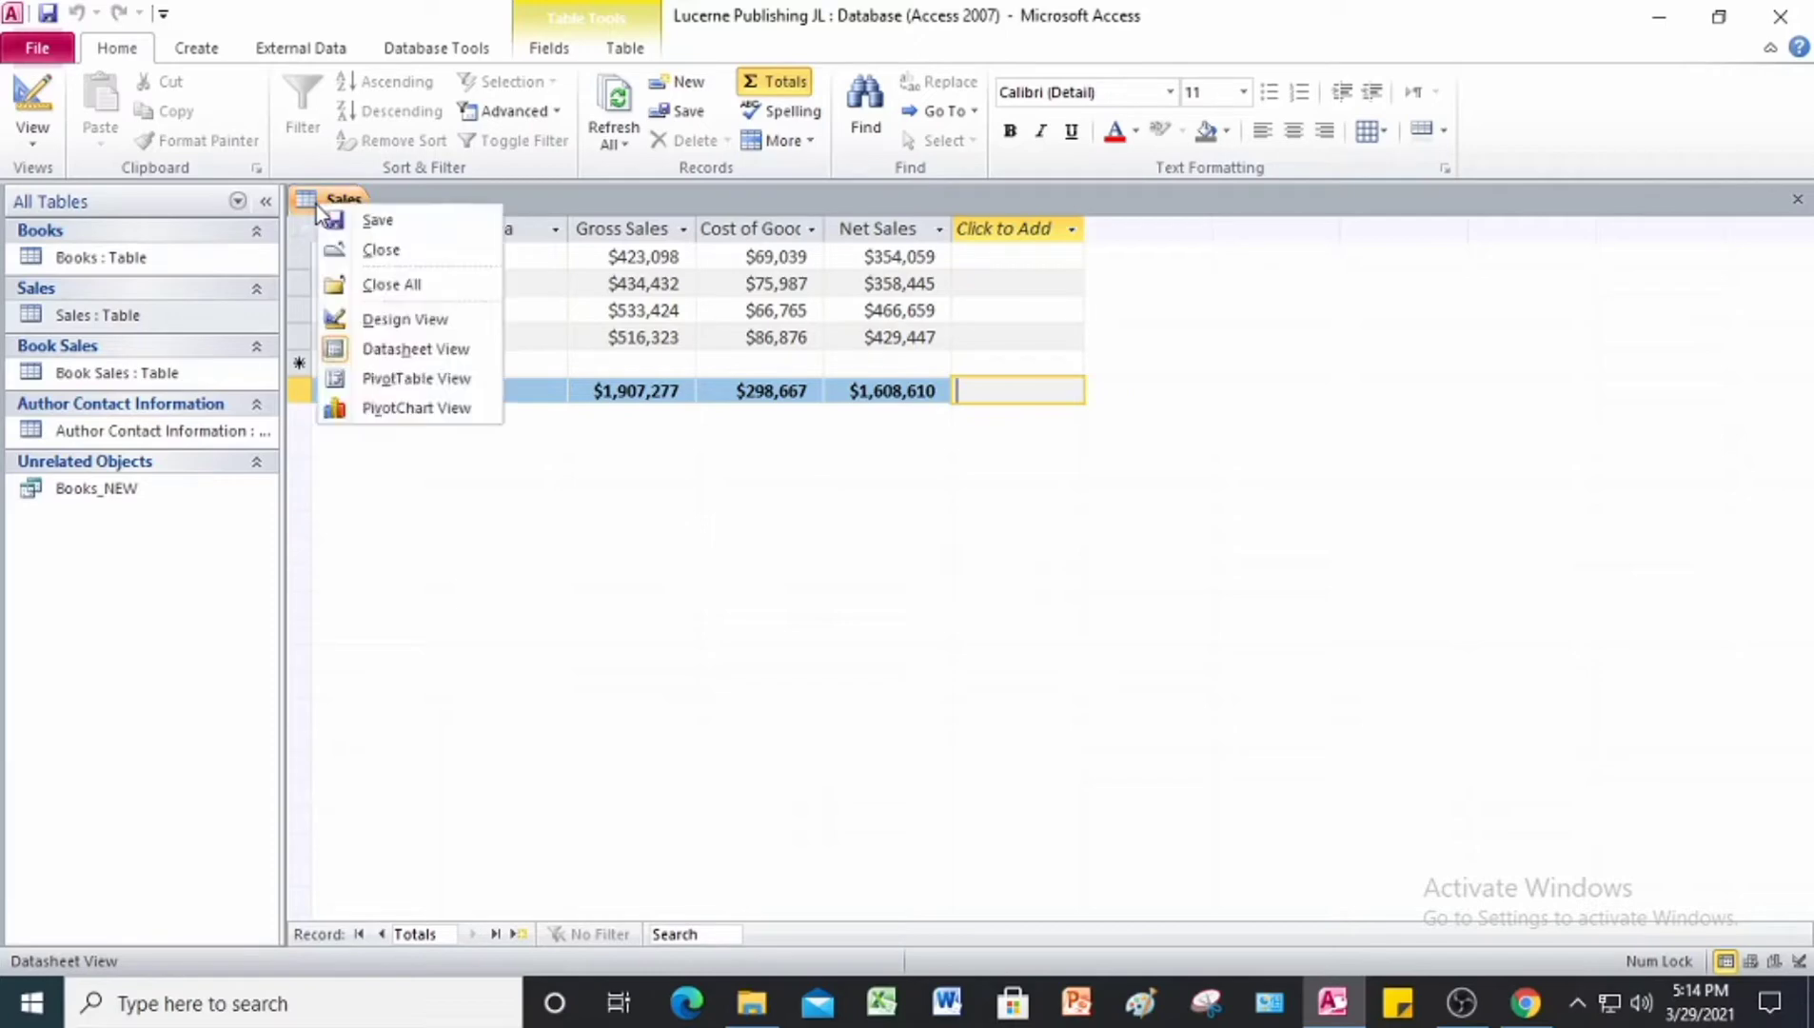
left_click(389, 218)
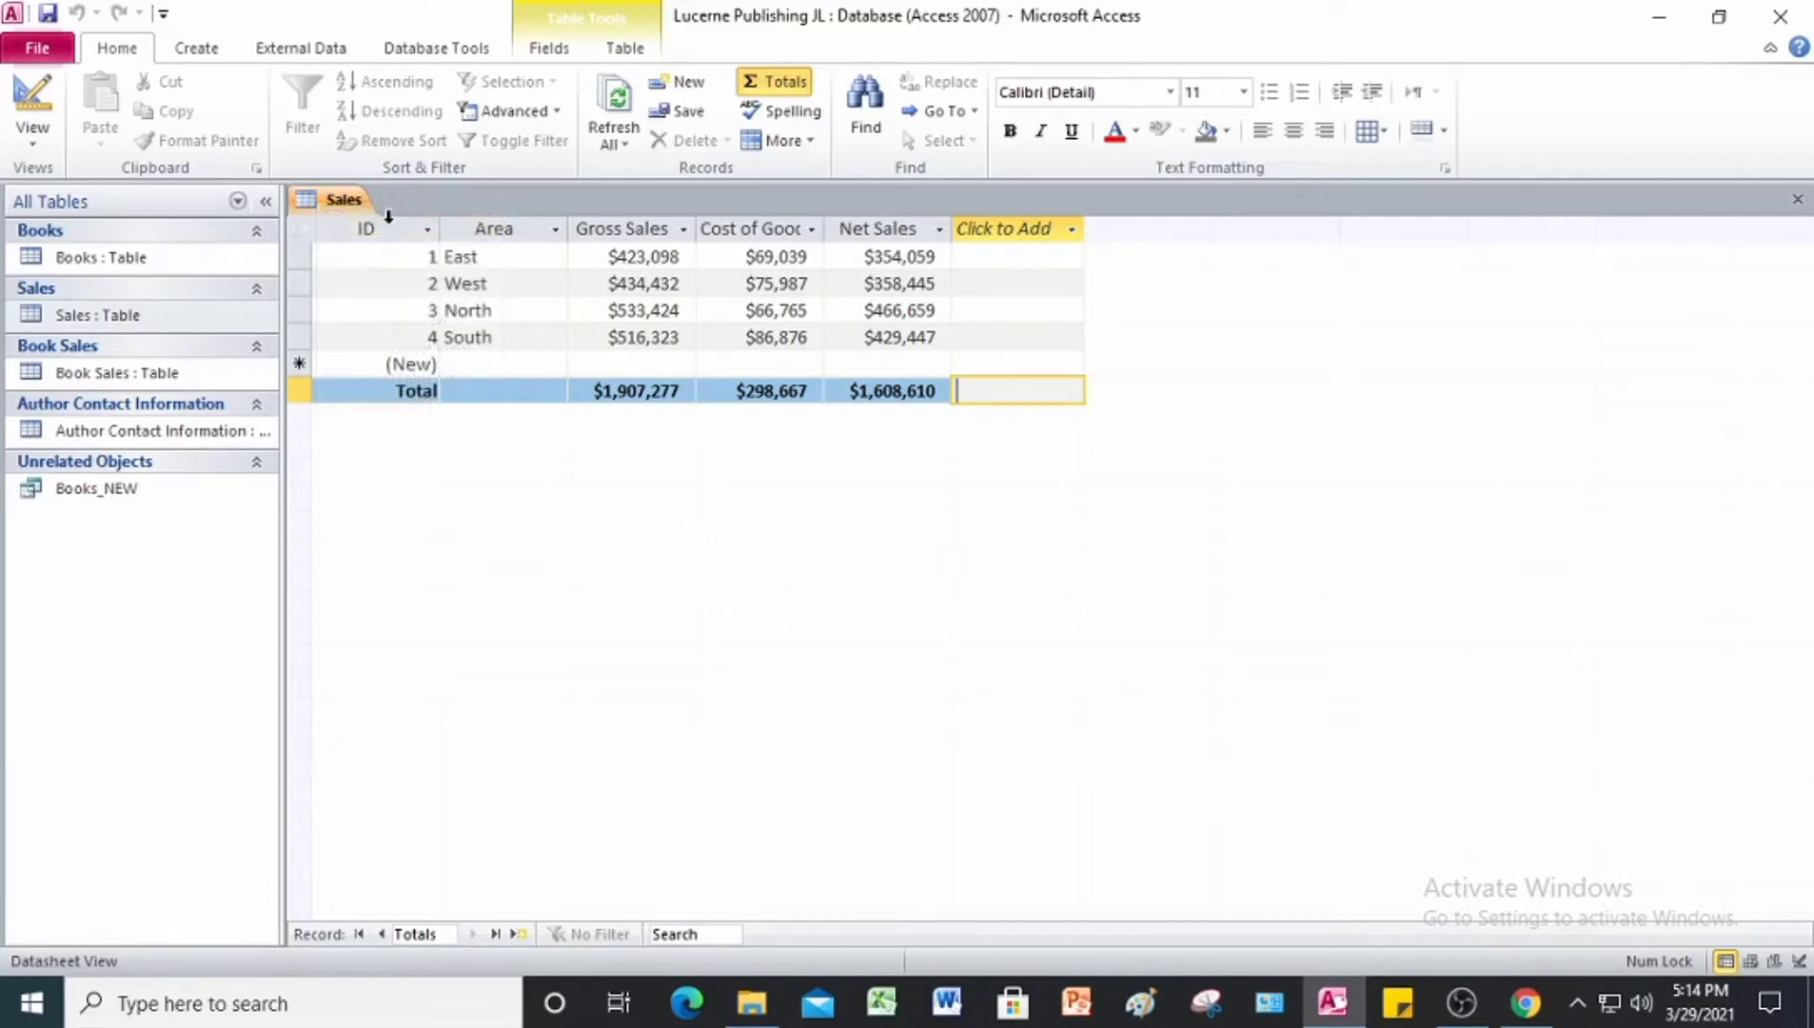
right_click(336, 201)
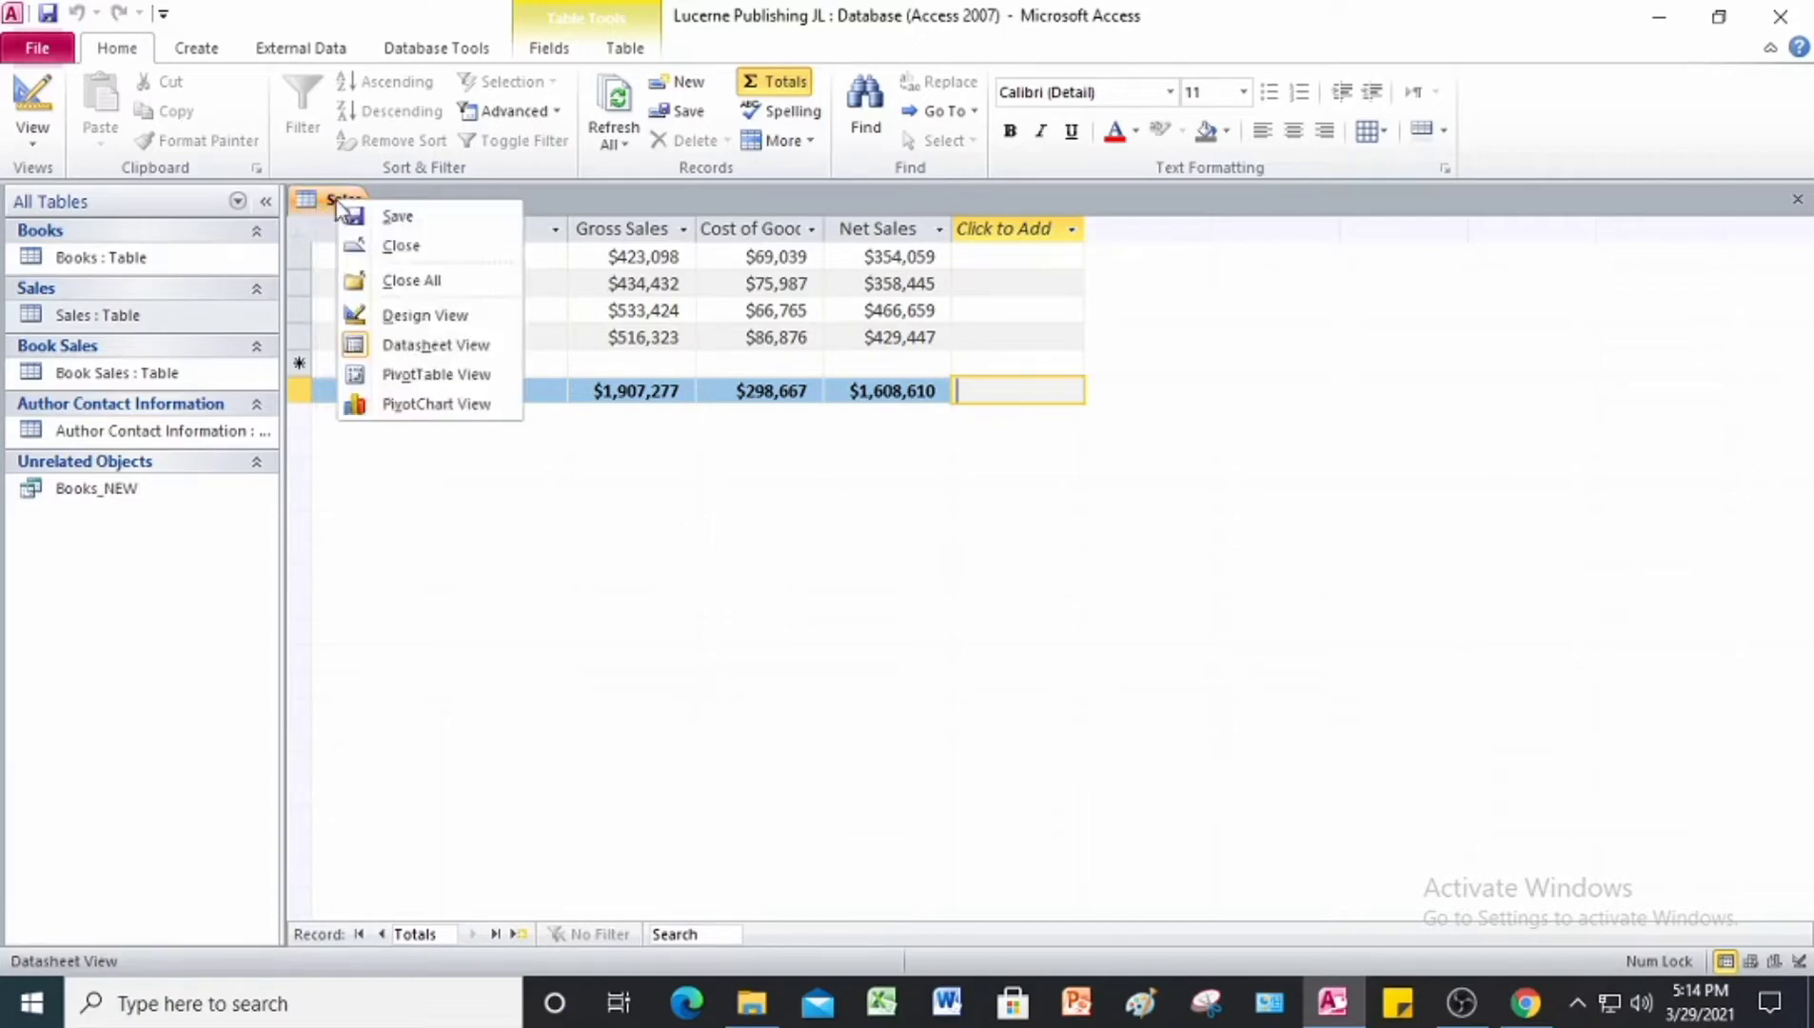
left_click(441, 250)
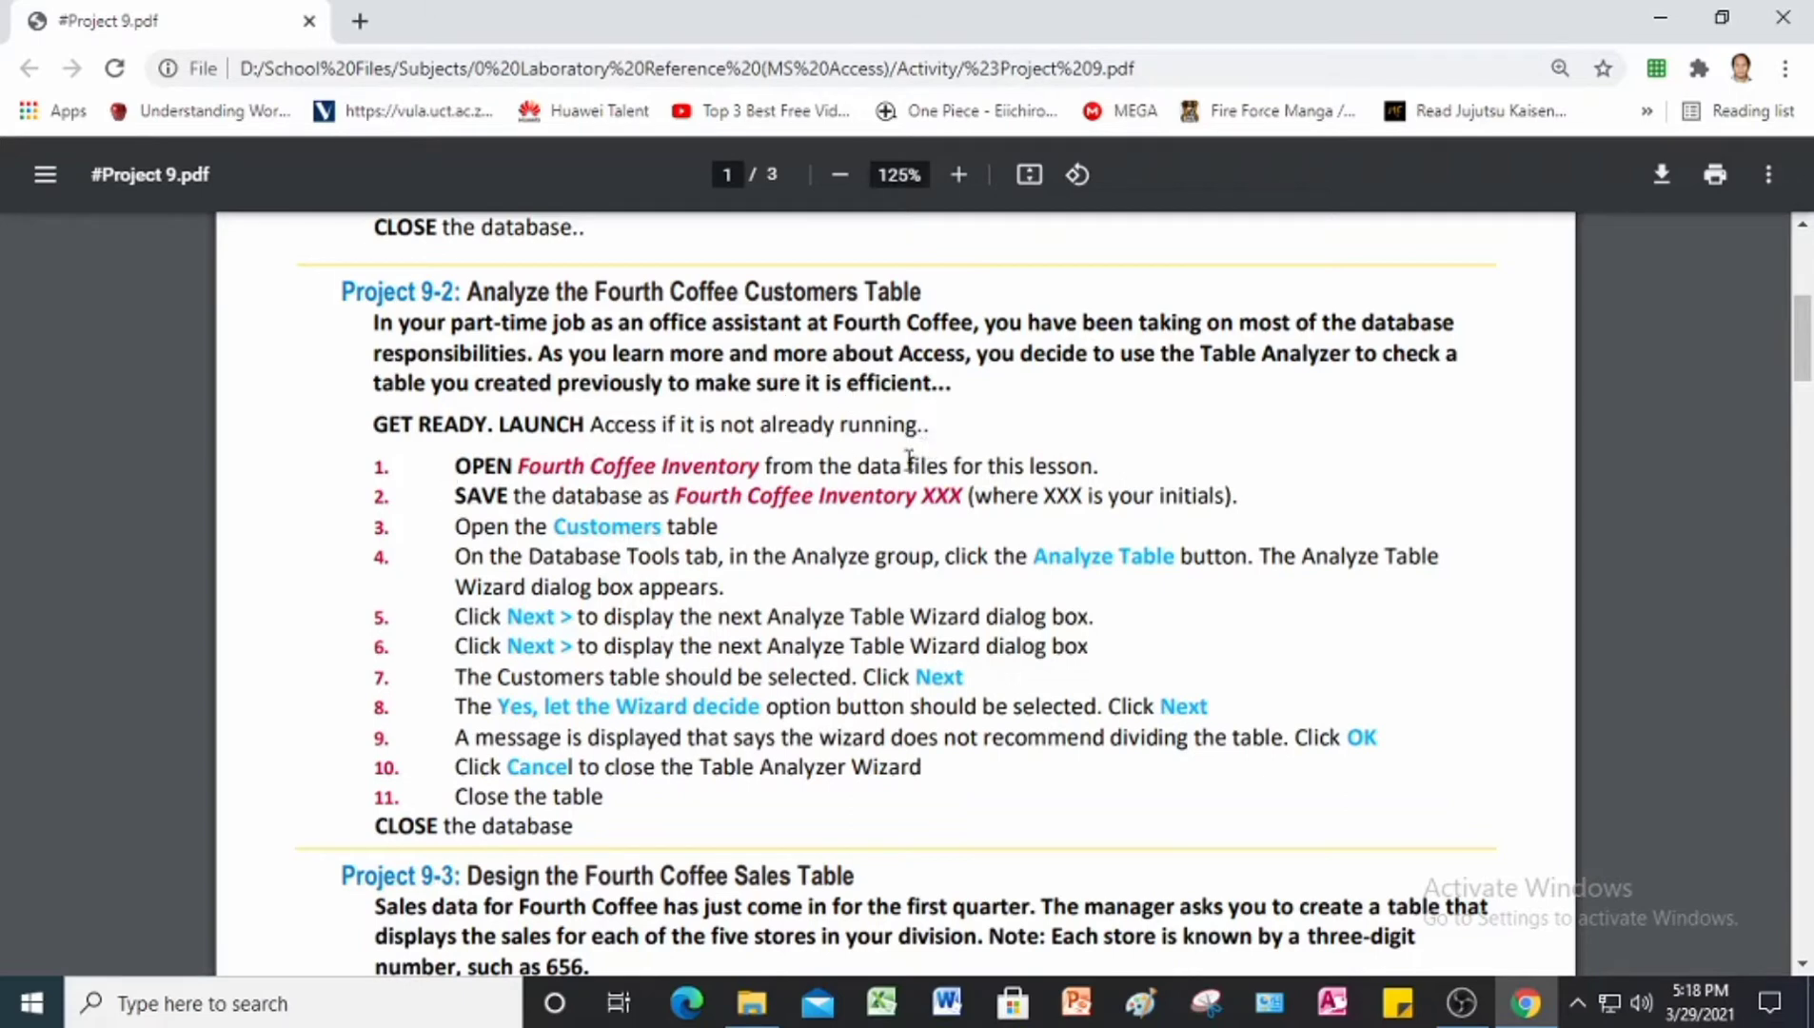
Step: Switch to Microsoft Access, open Fourth Coffee Inventory XXX from the desktop's Project 9 Data Files folder, and enable its content
left_click(1338, 1018)
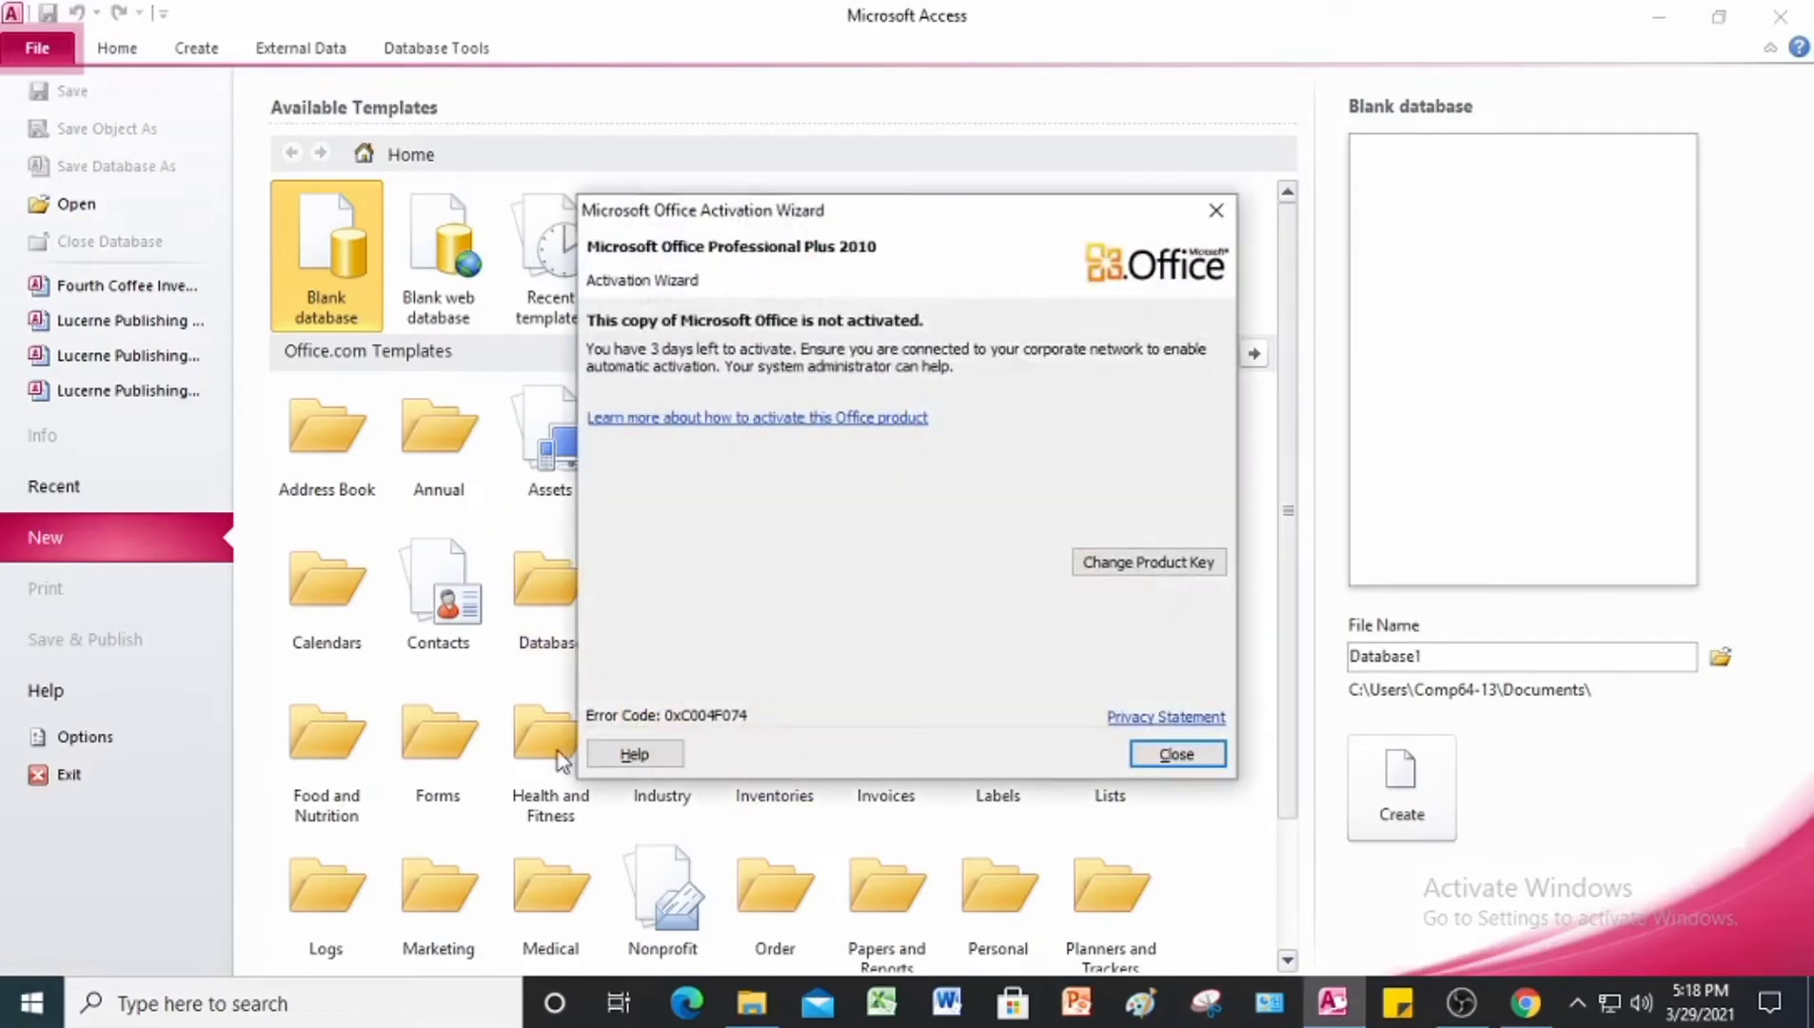
left_click(1215, 210)
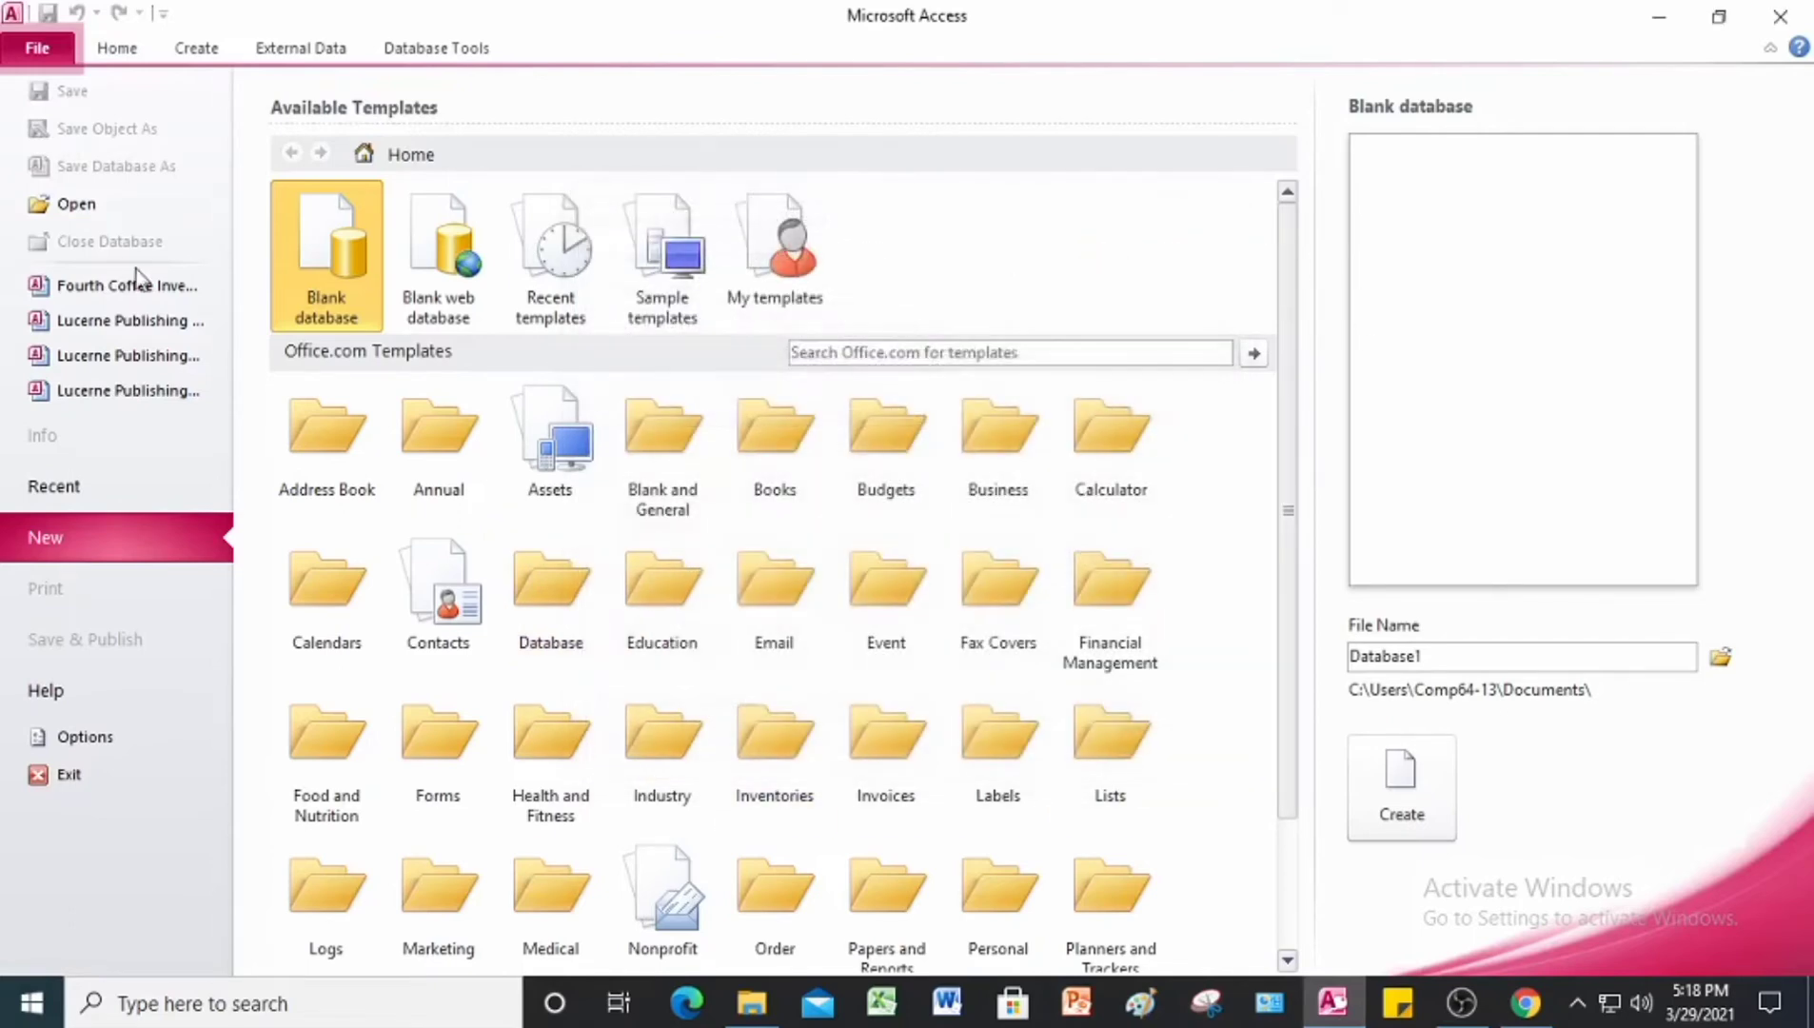
left_click(76, 207)
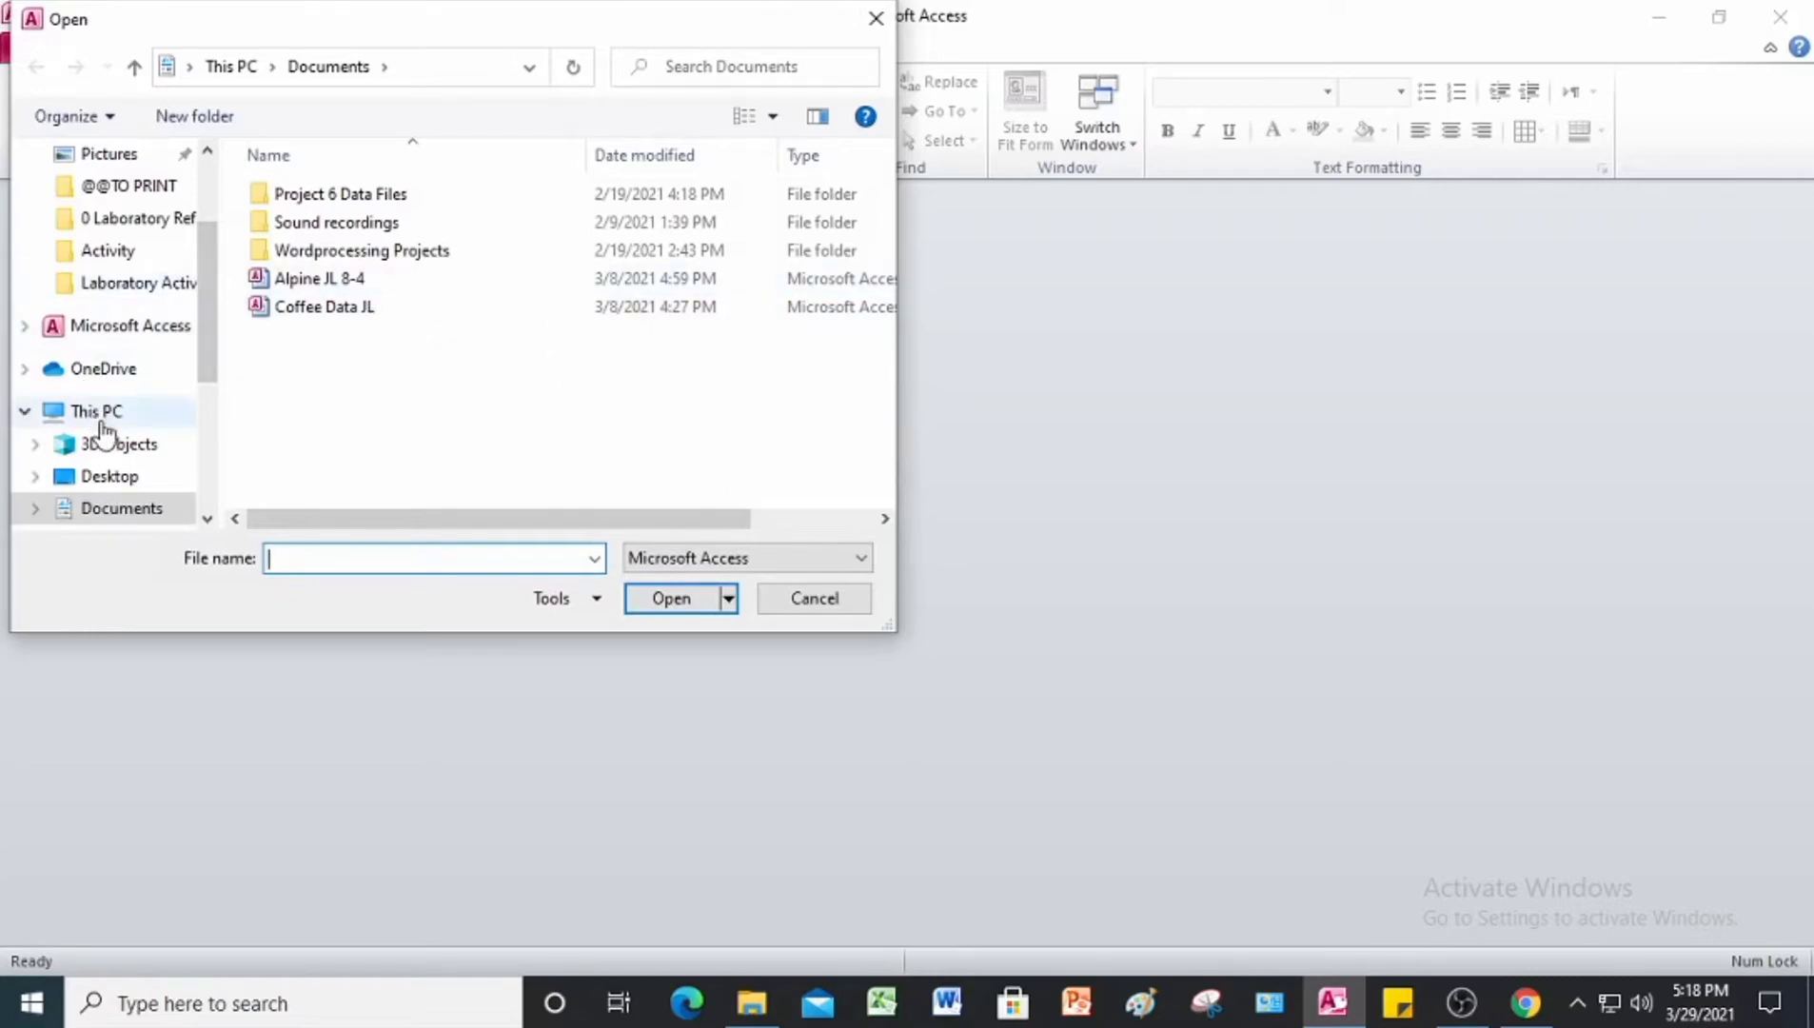
scroll(122, 352, "up", 1)
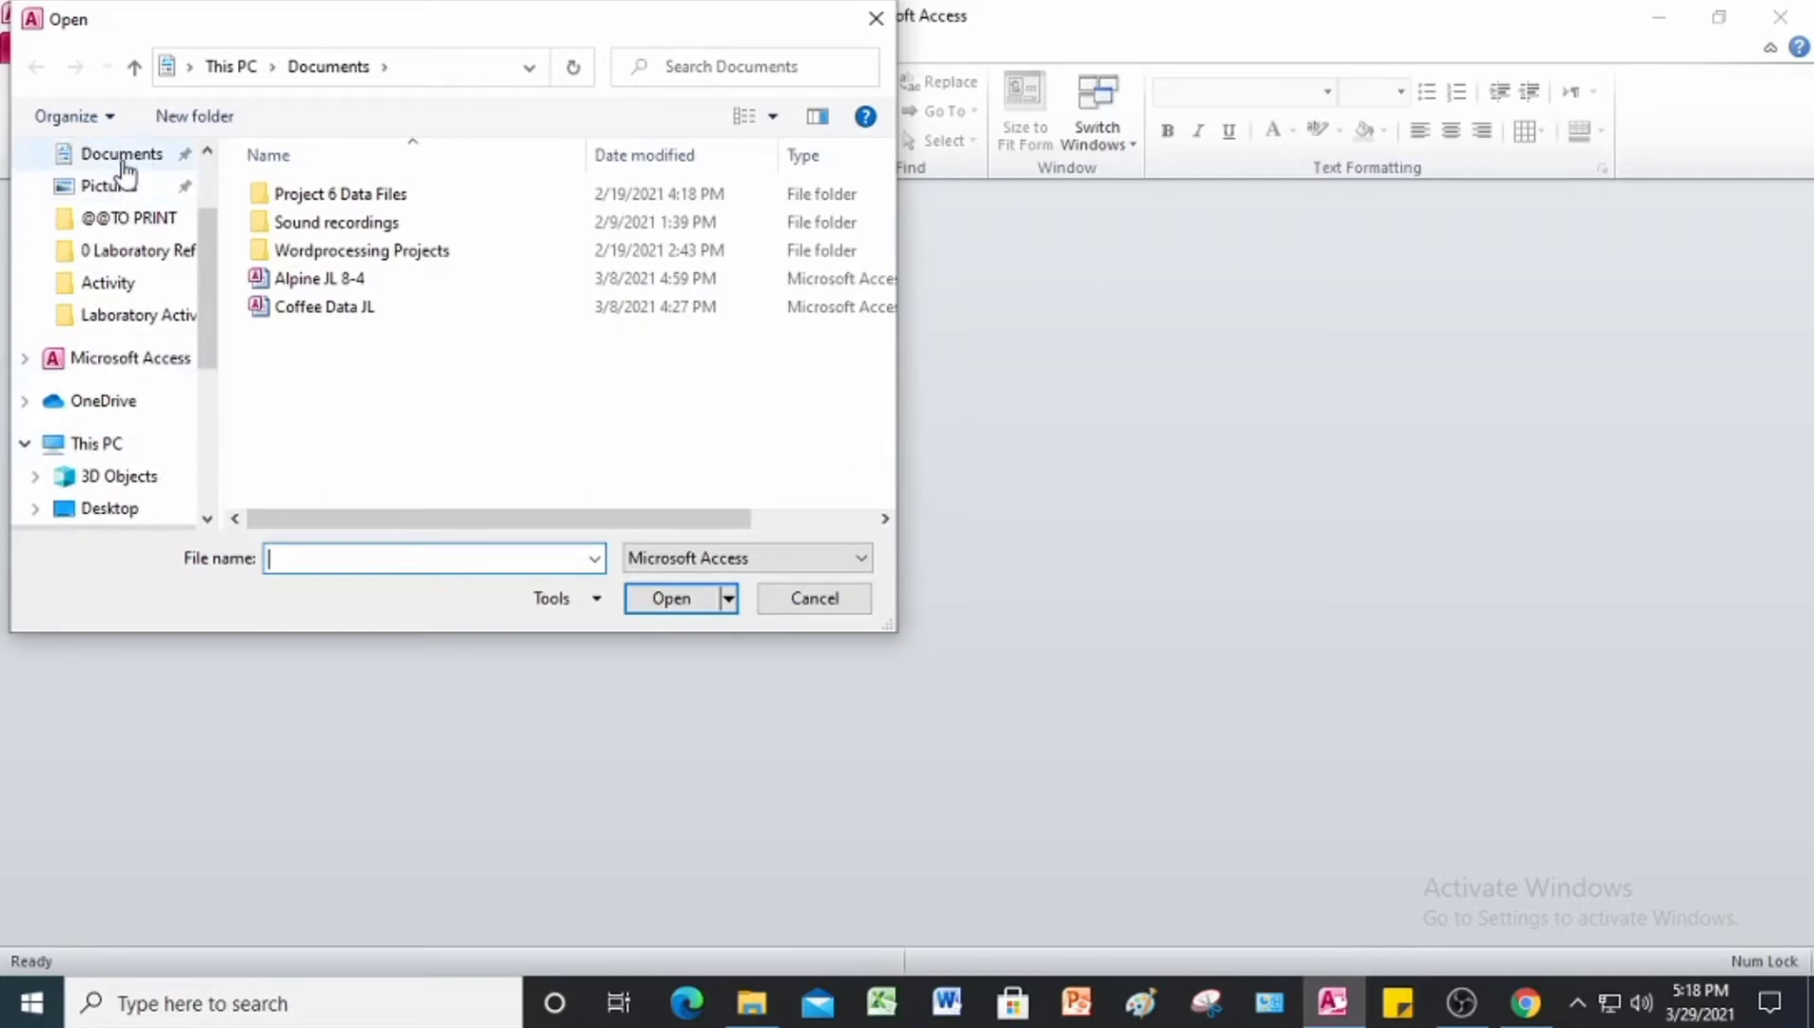
scroll(129, 209, "up", 1)
scroll(122, 202, "up", 3)
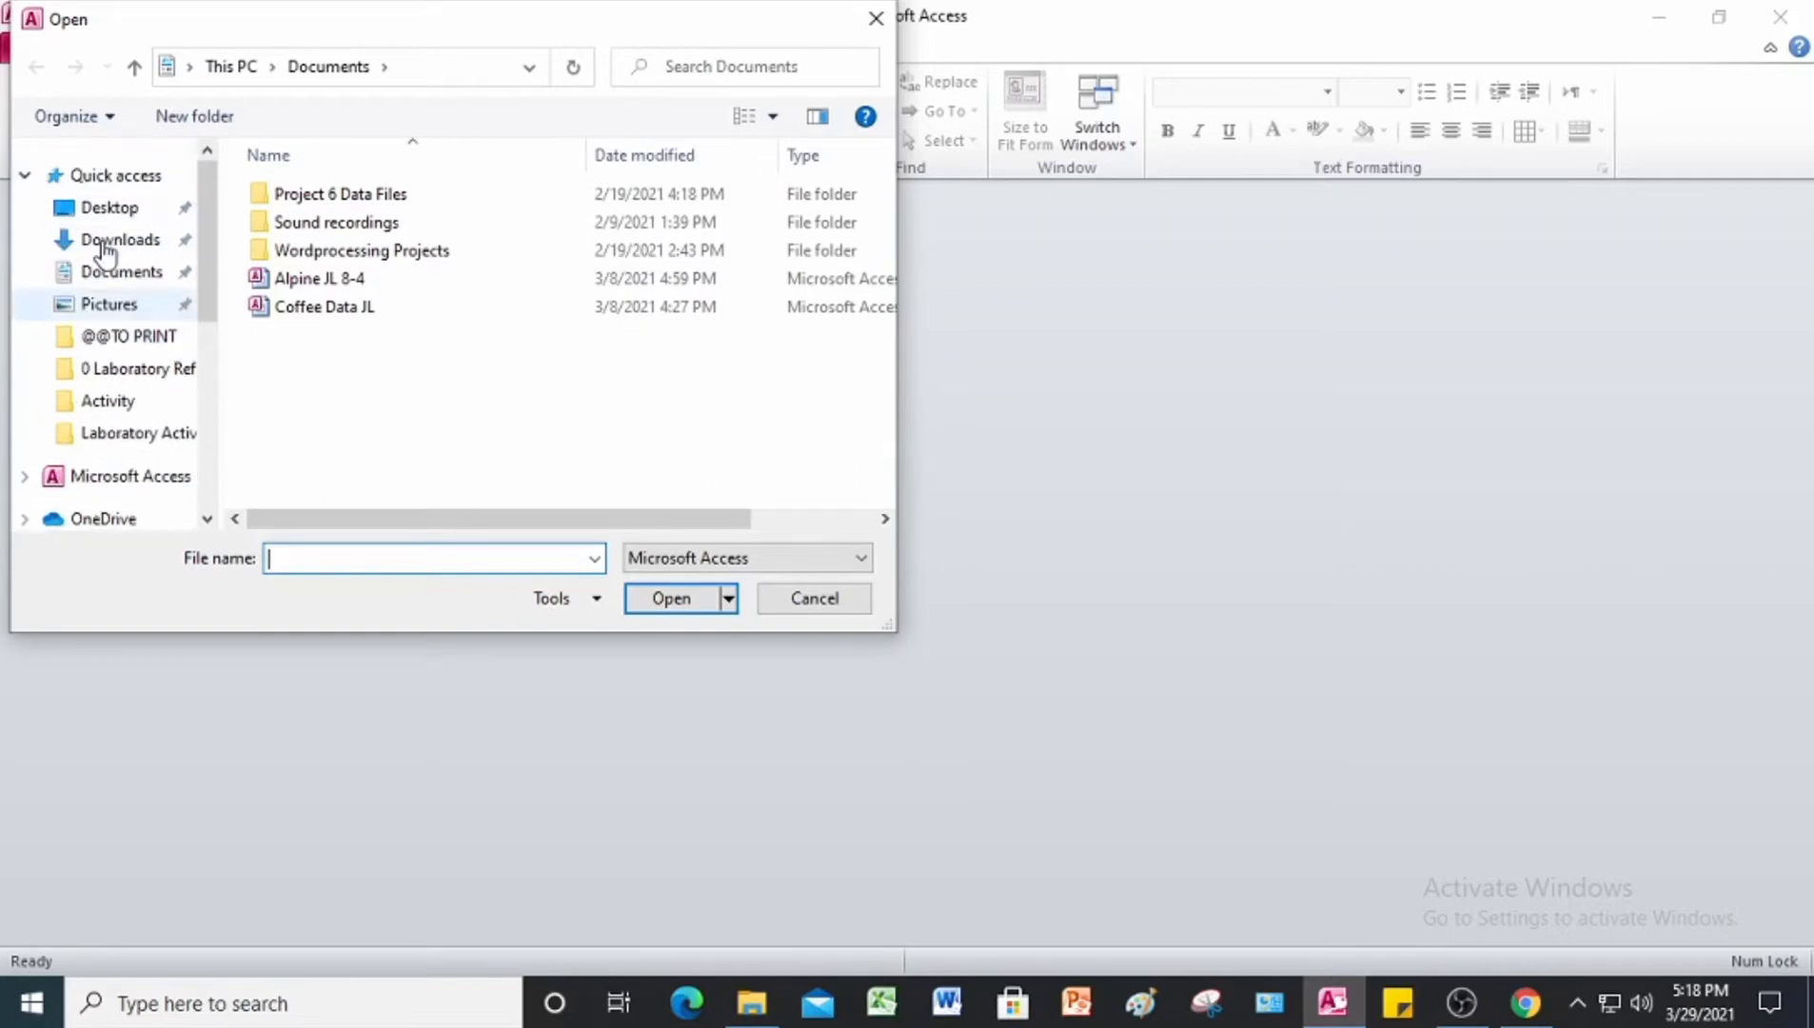
left_click(105, 208)
double_click(376, 255)
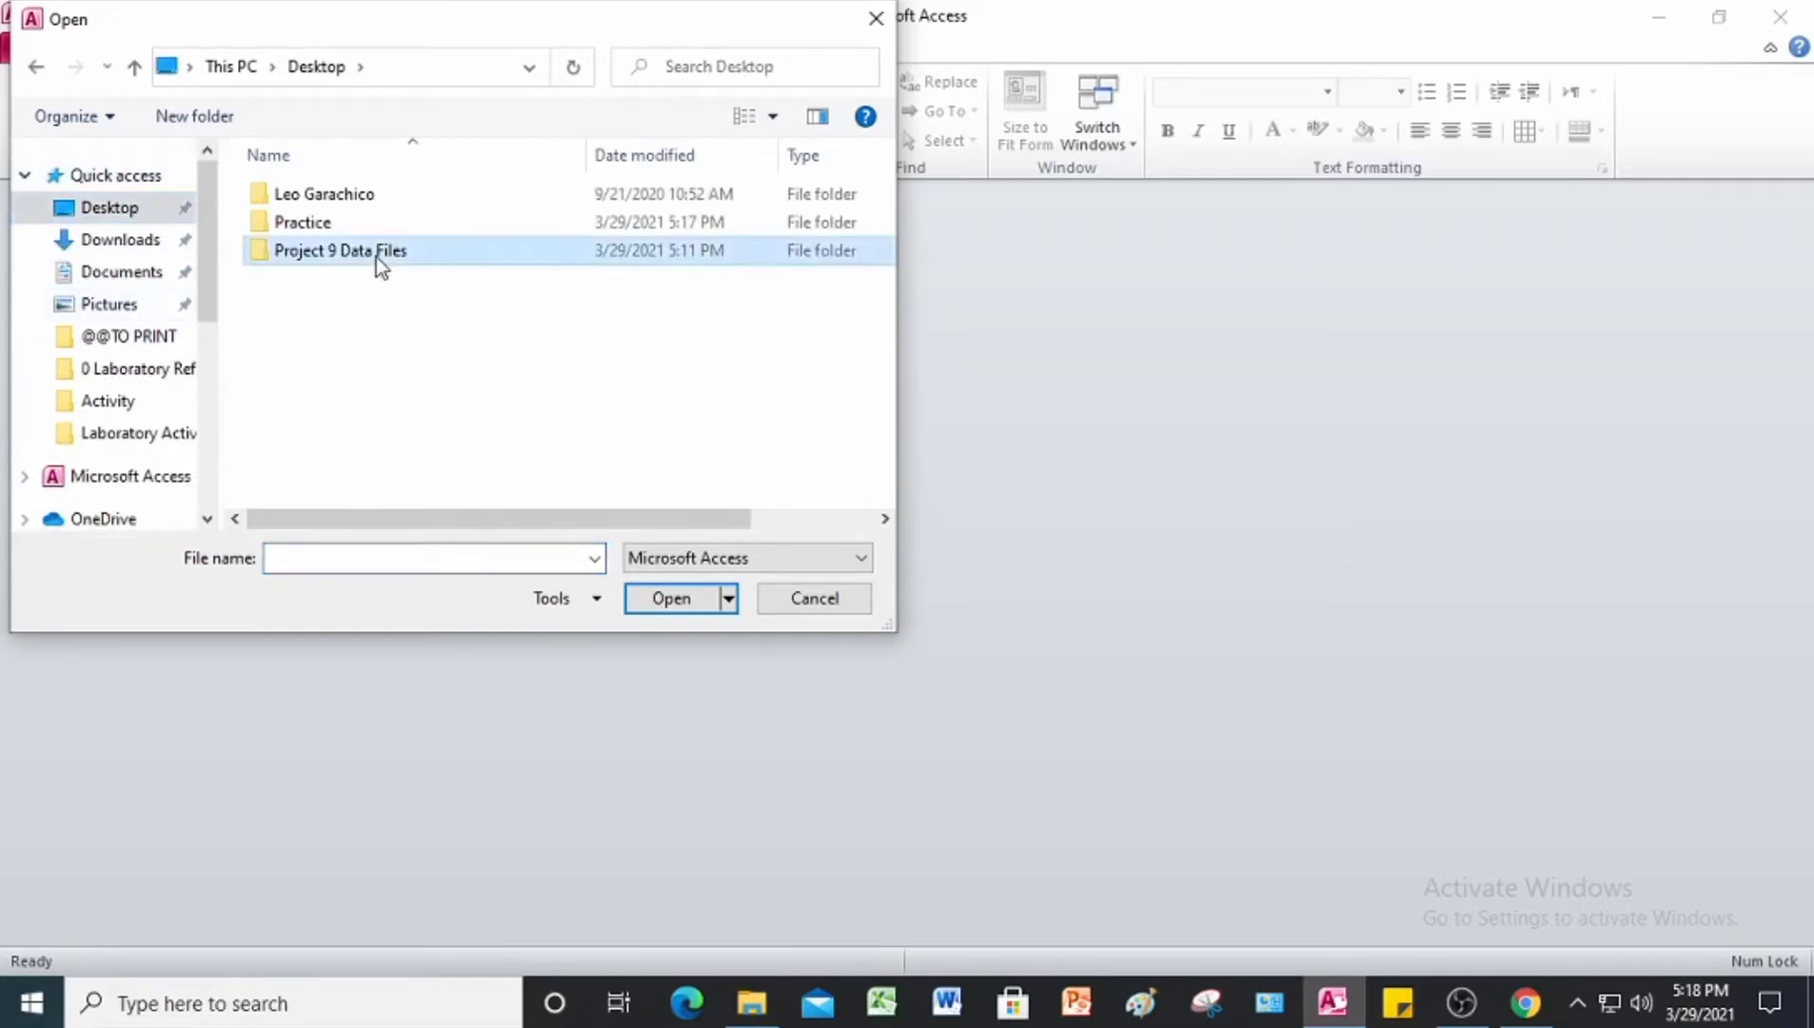
left_click(374, 255)
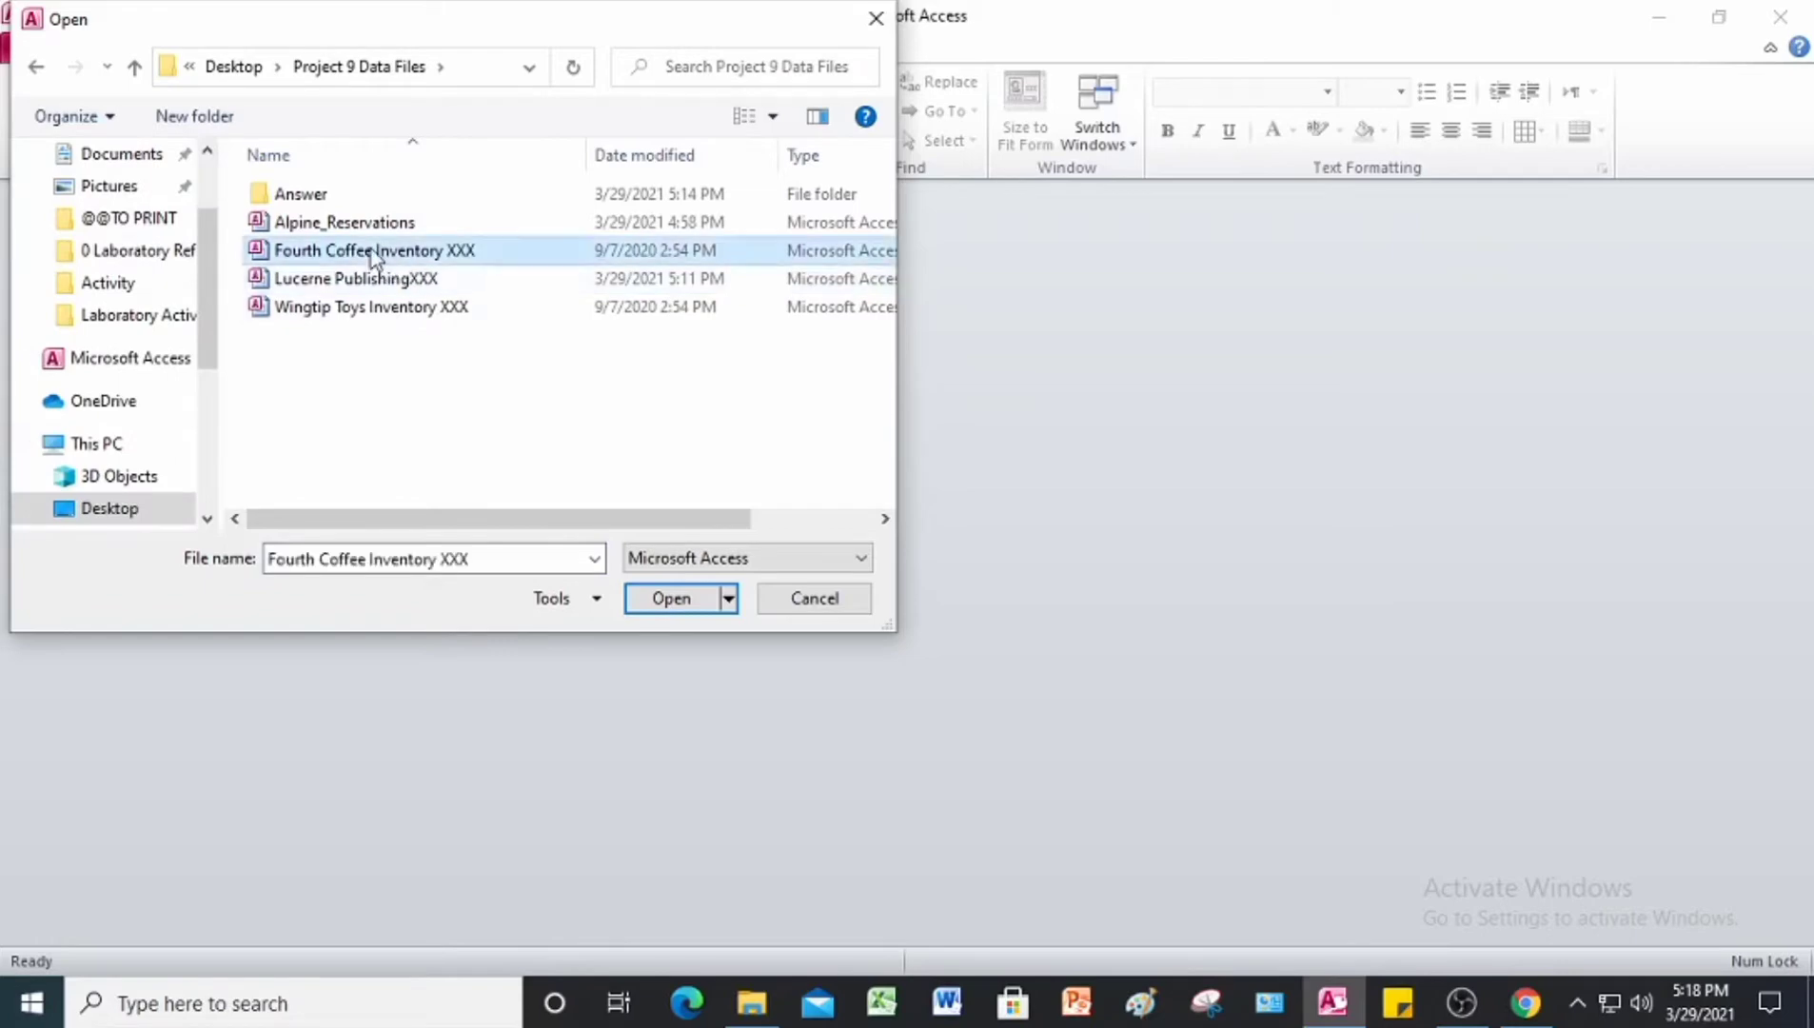
left_click(670, 600)
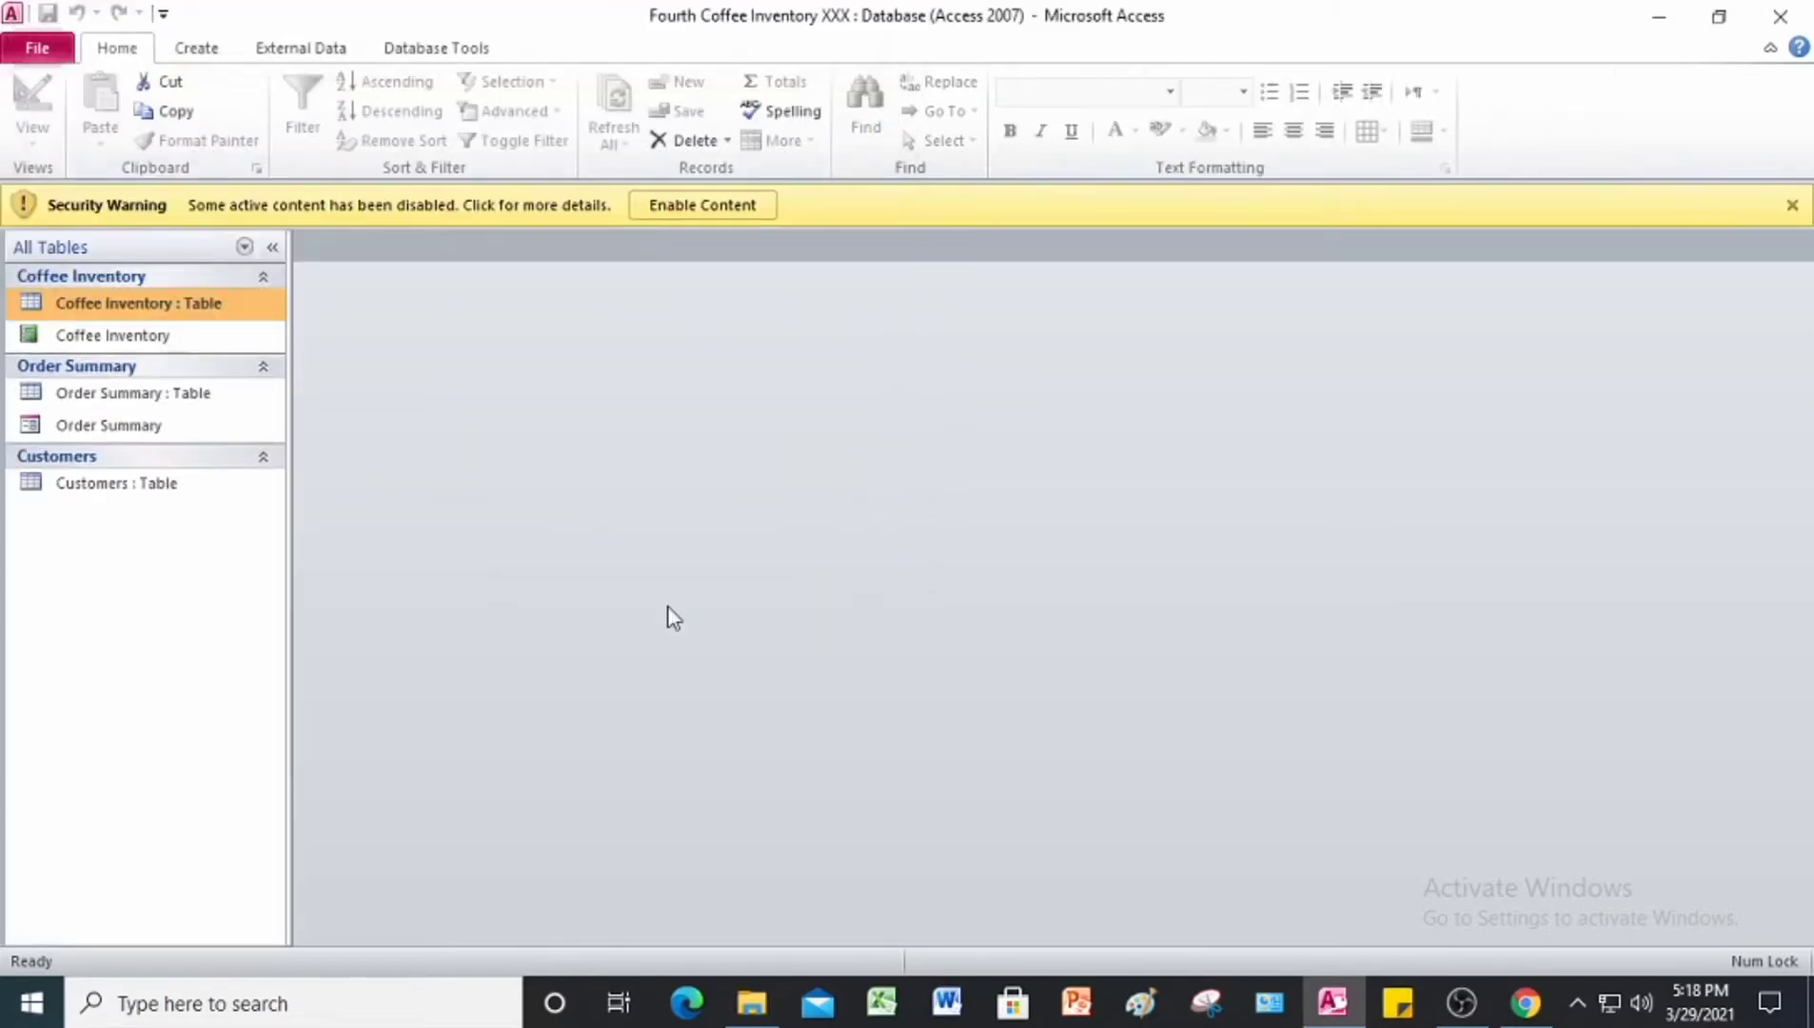
left_click(689, 200)
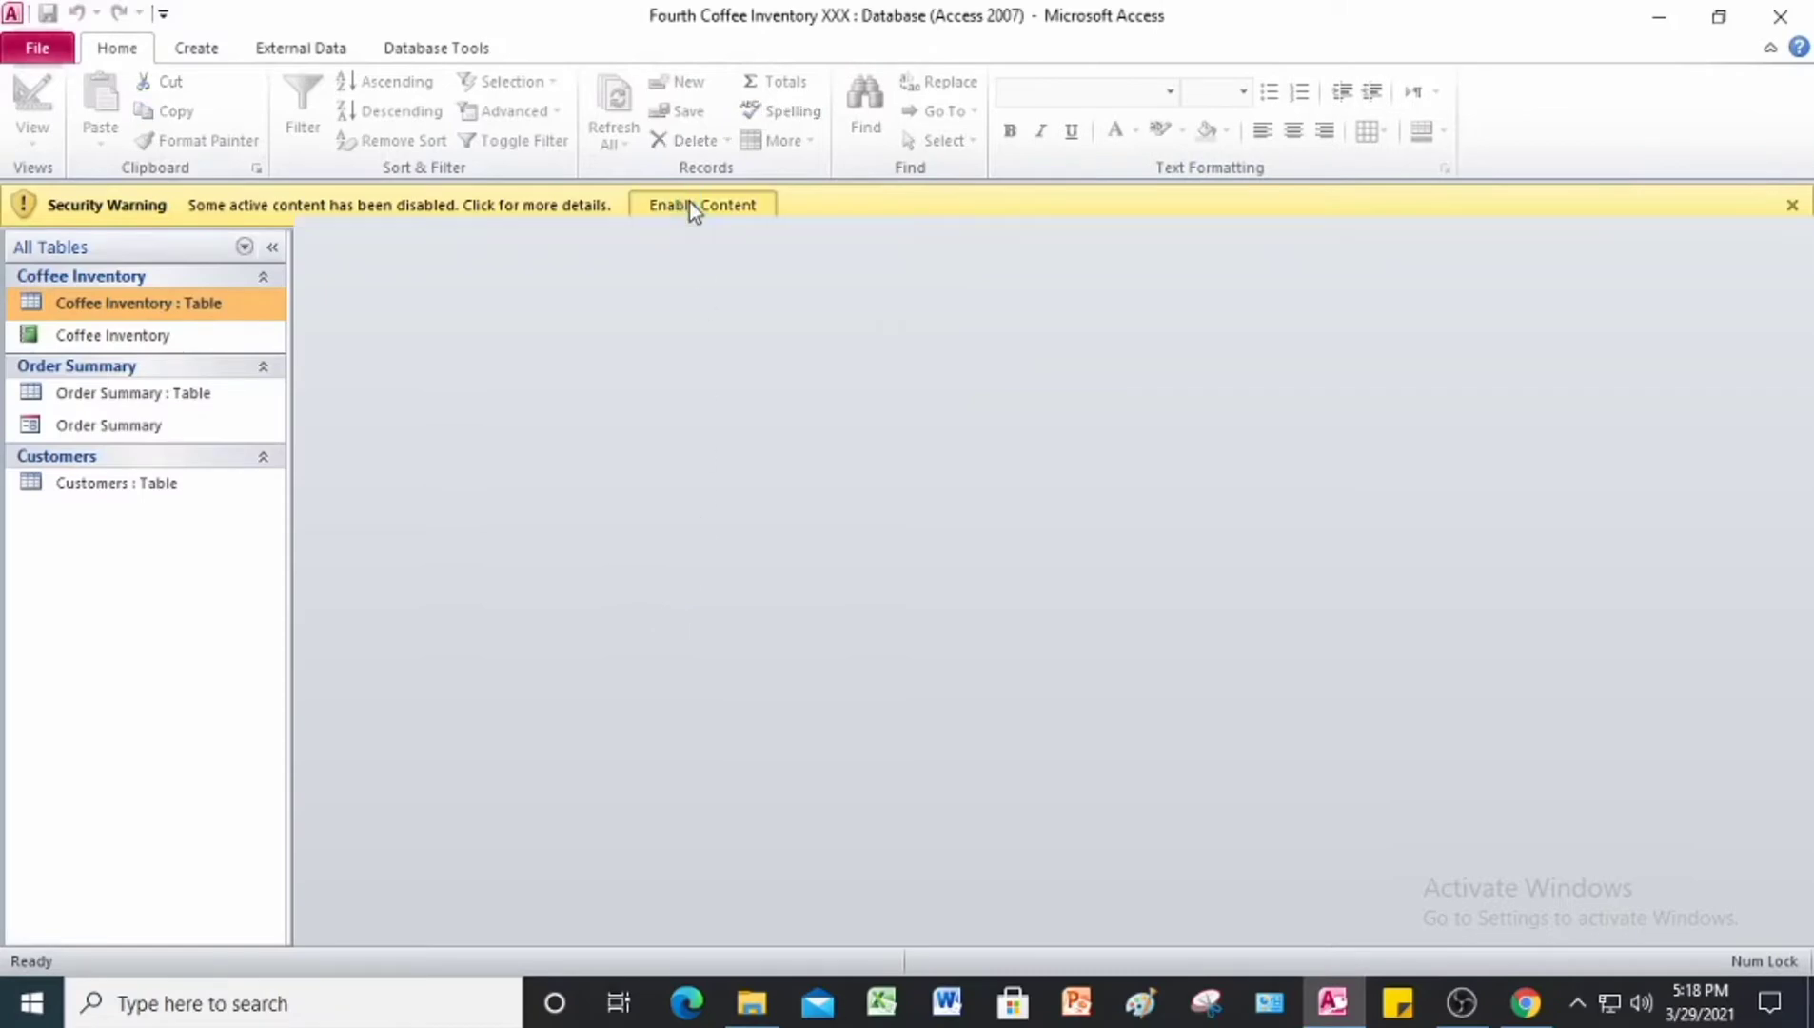
Step: Save the database as Fourth Coffee Inventory JL in the Answer folder and enable the content of the copy
left_click(29, 47)
left_click(113, 175)
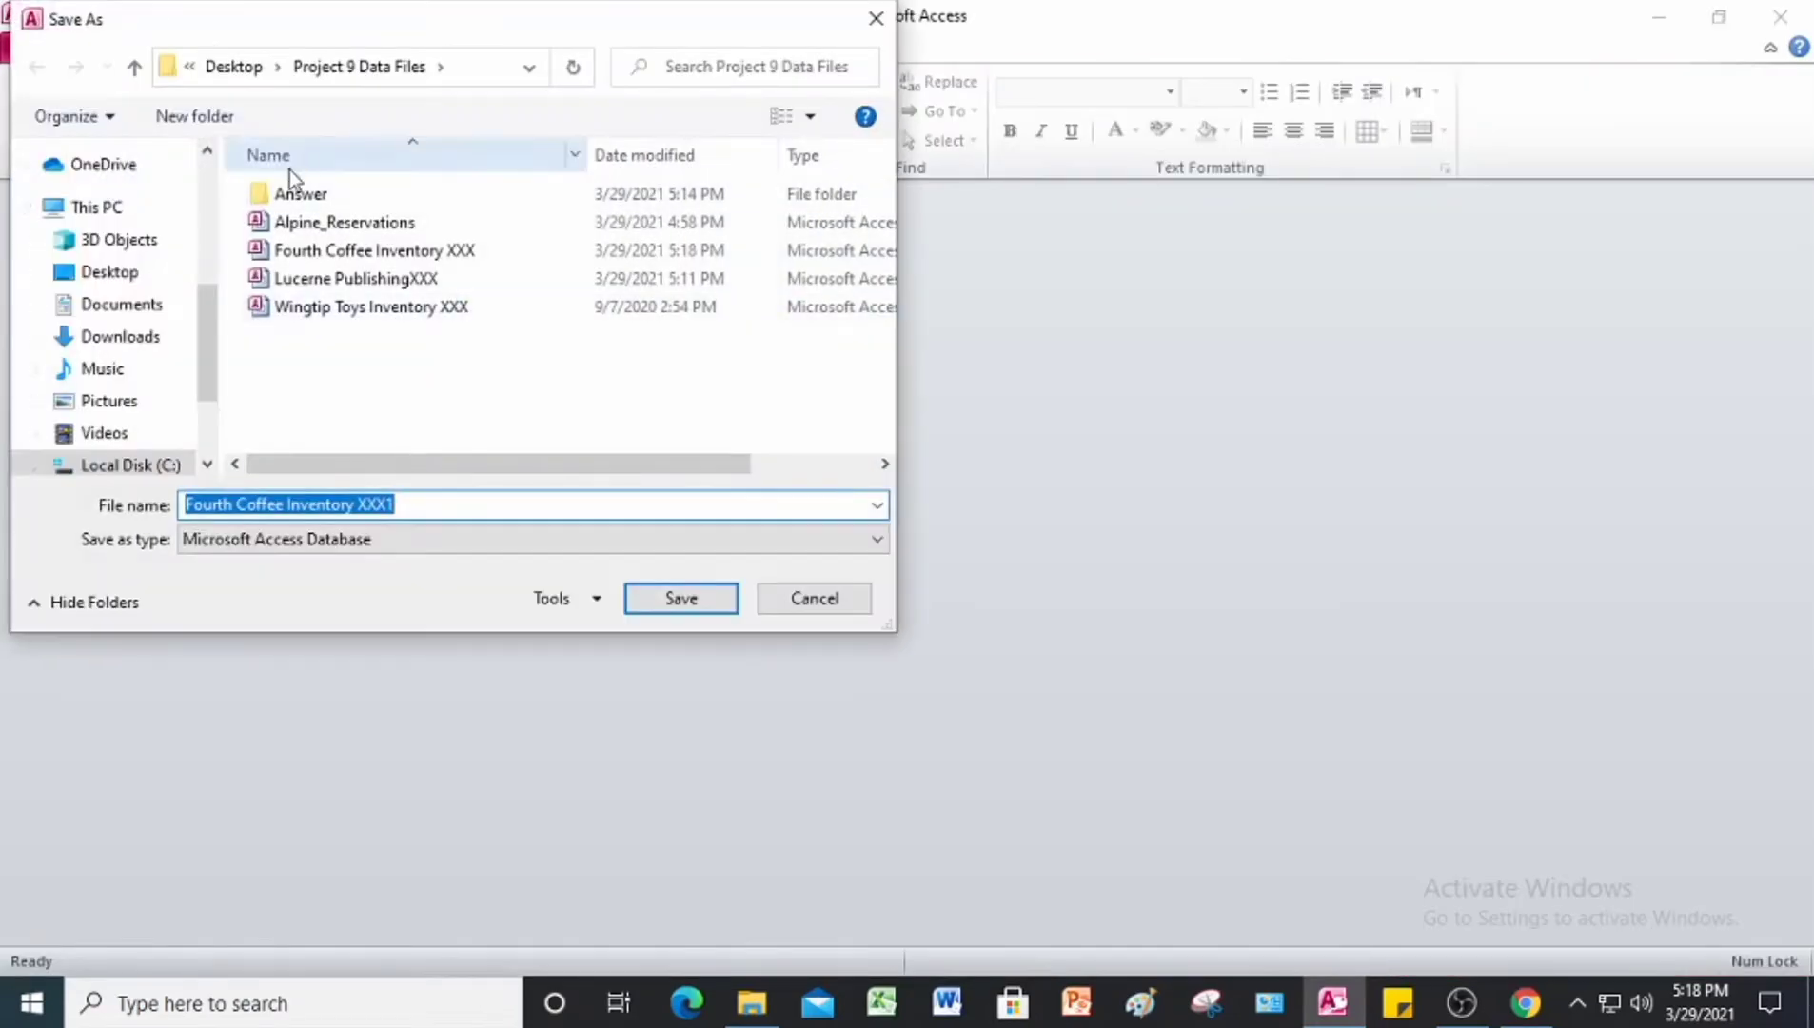
double_click(311, 198)
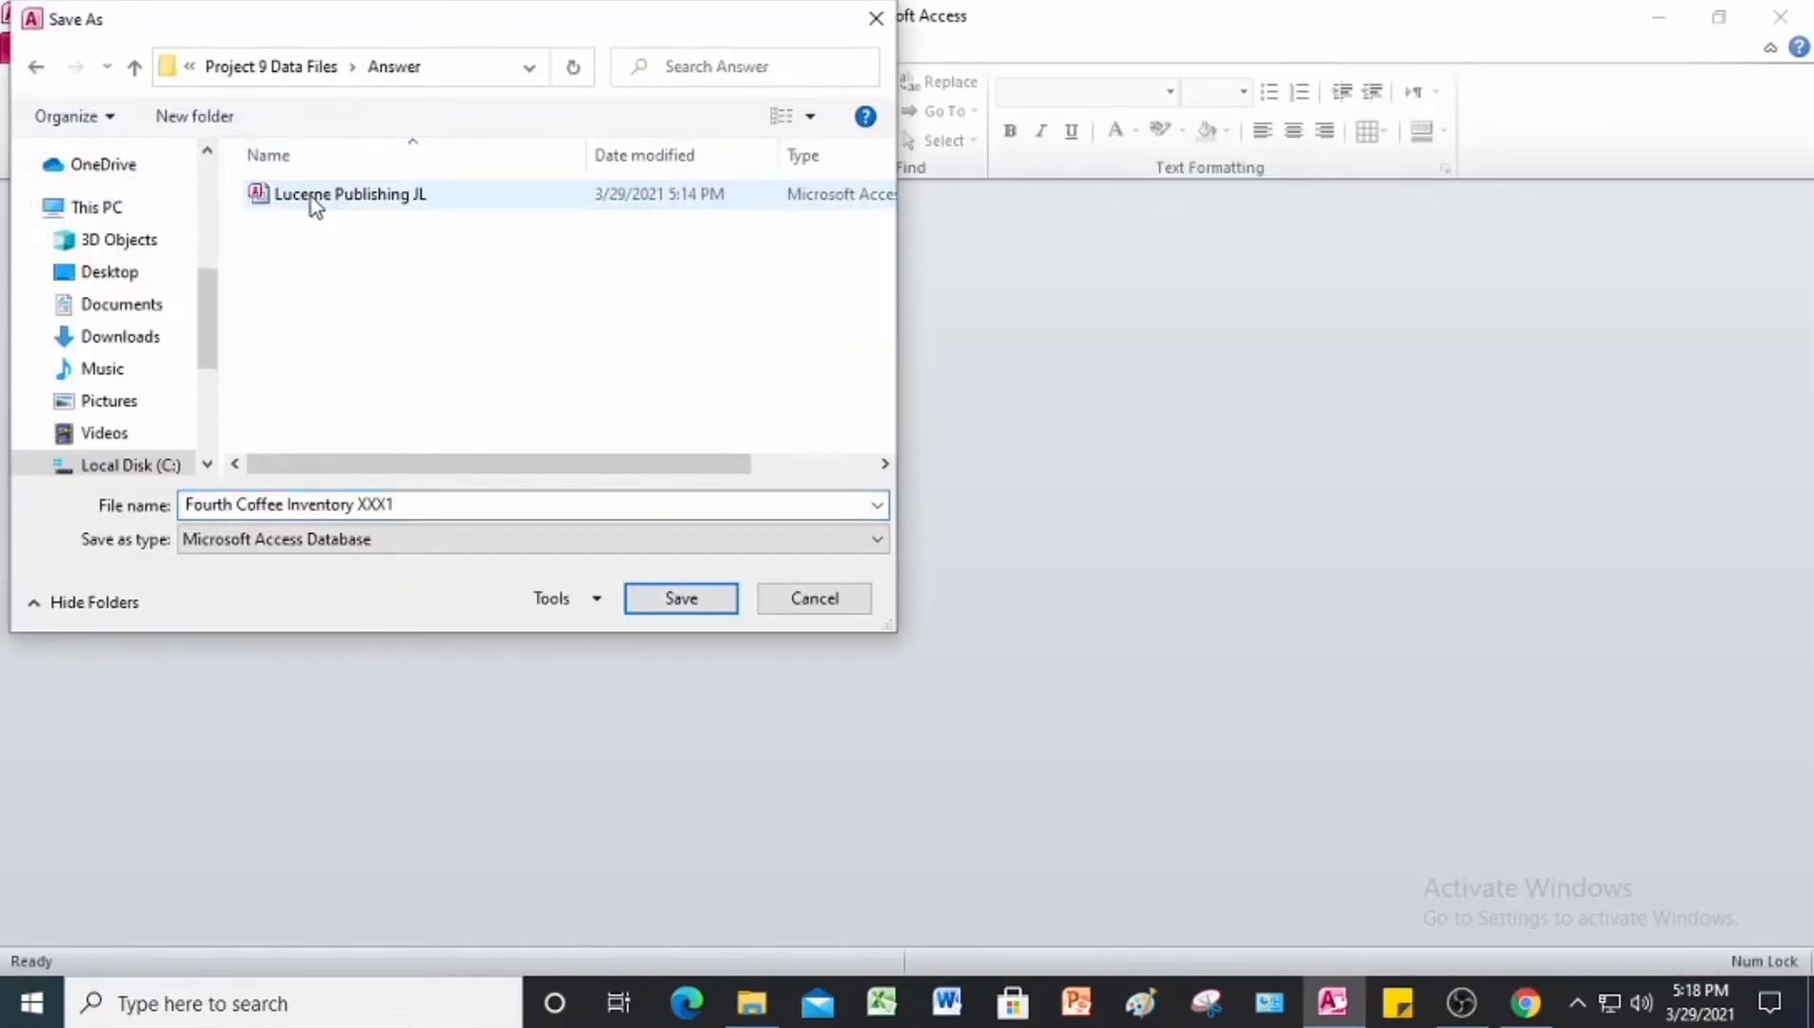
left_click(432, 504)
left_click(432, 504)
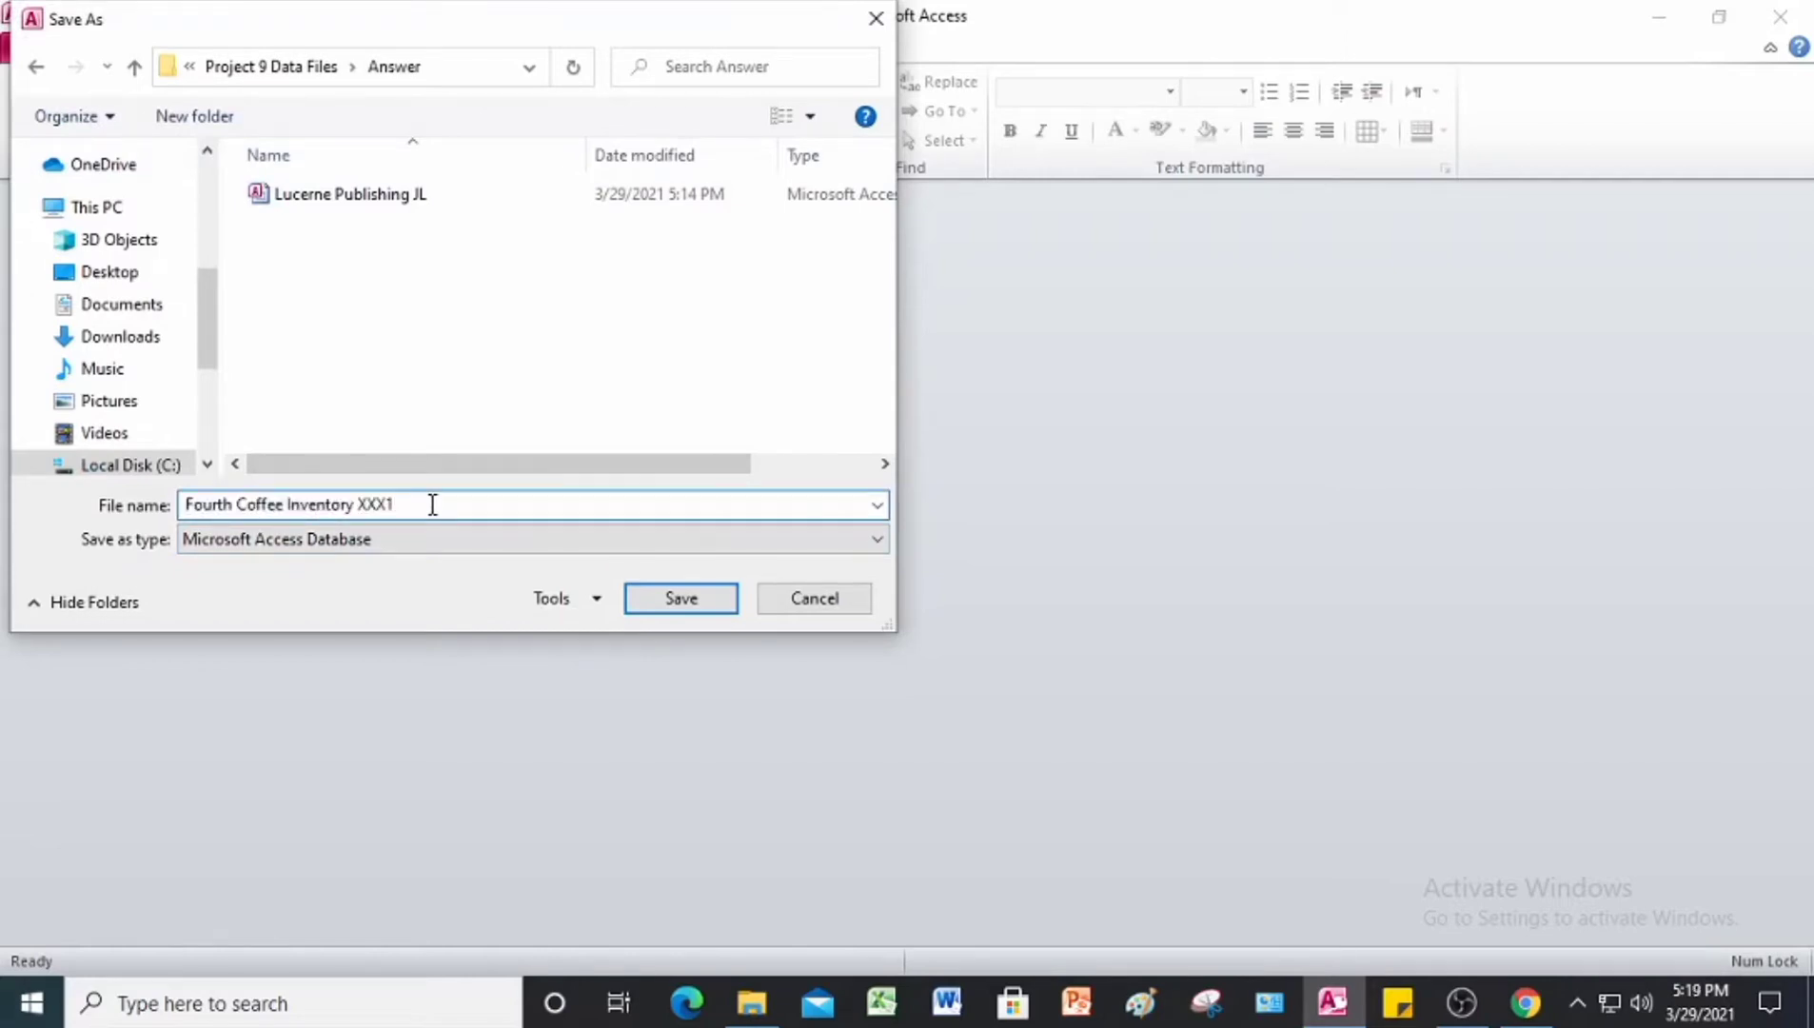
key("BackSpace")
key("BackSpace")
key("BackSpace")
key("BackSpace")
type("JL")
left_click(664, 600)
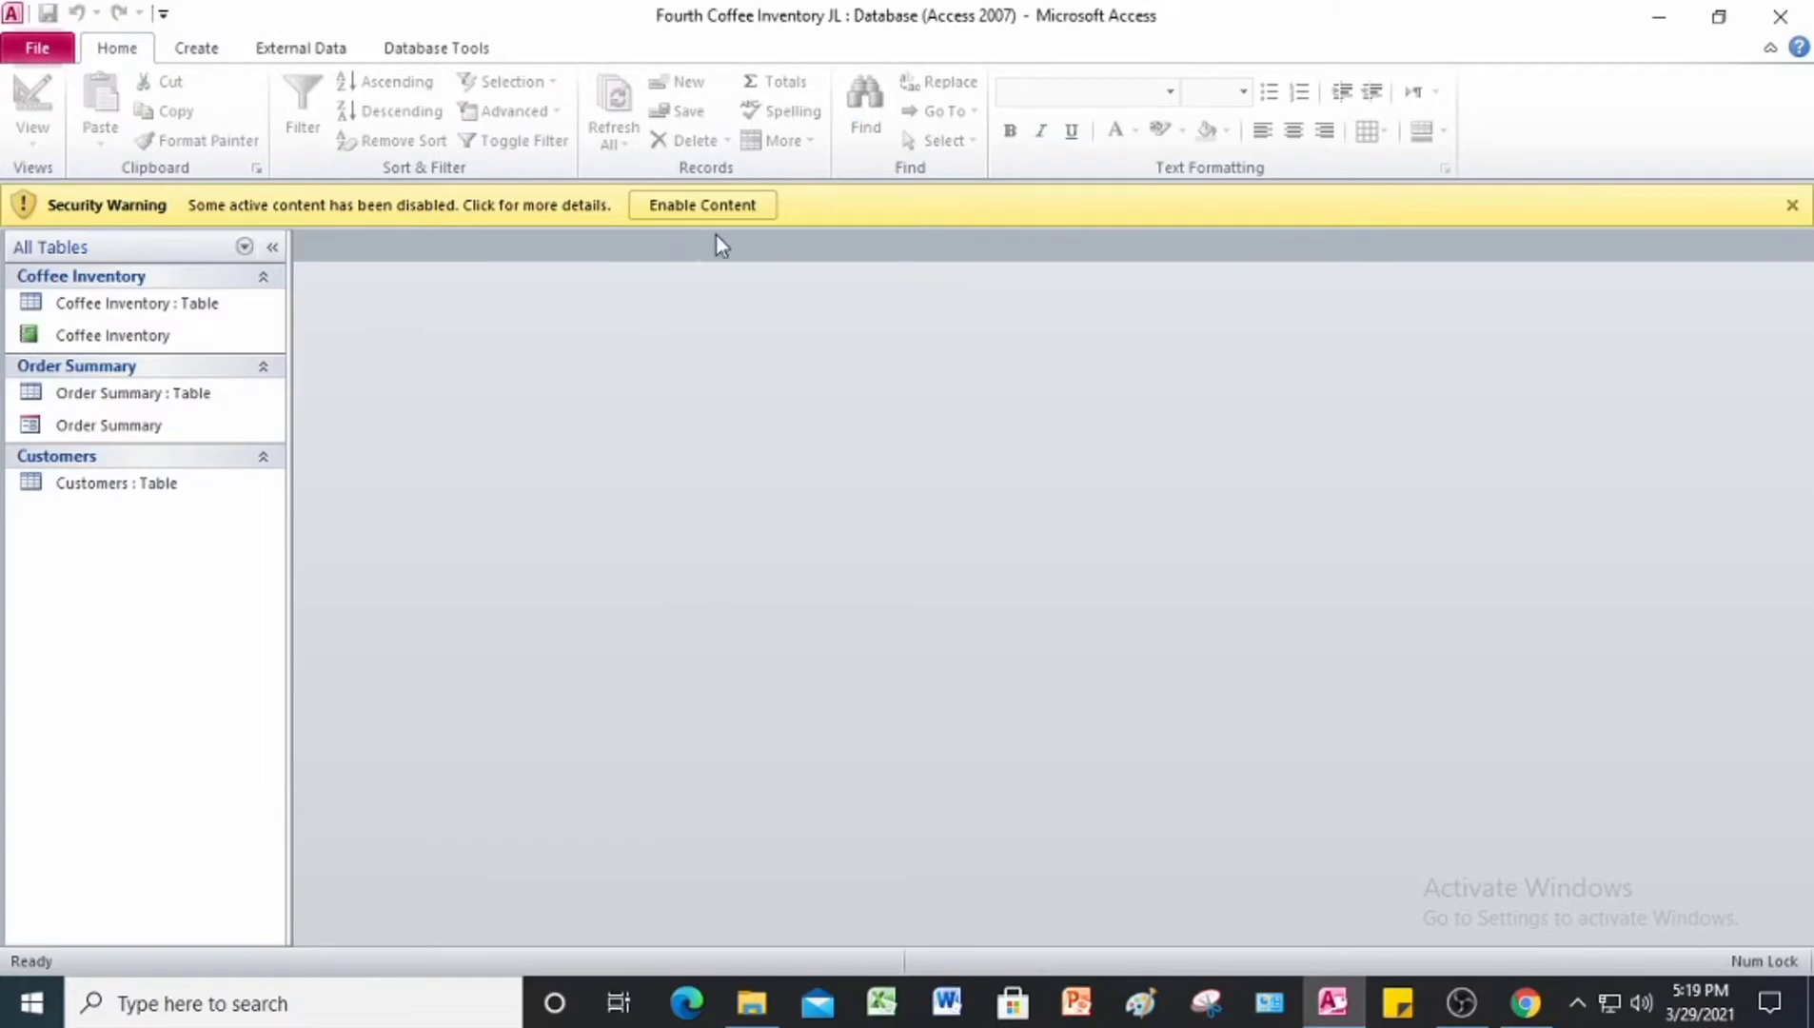
left_click(717, 206)
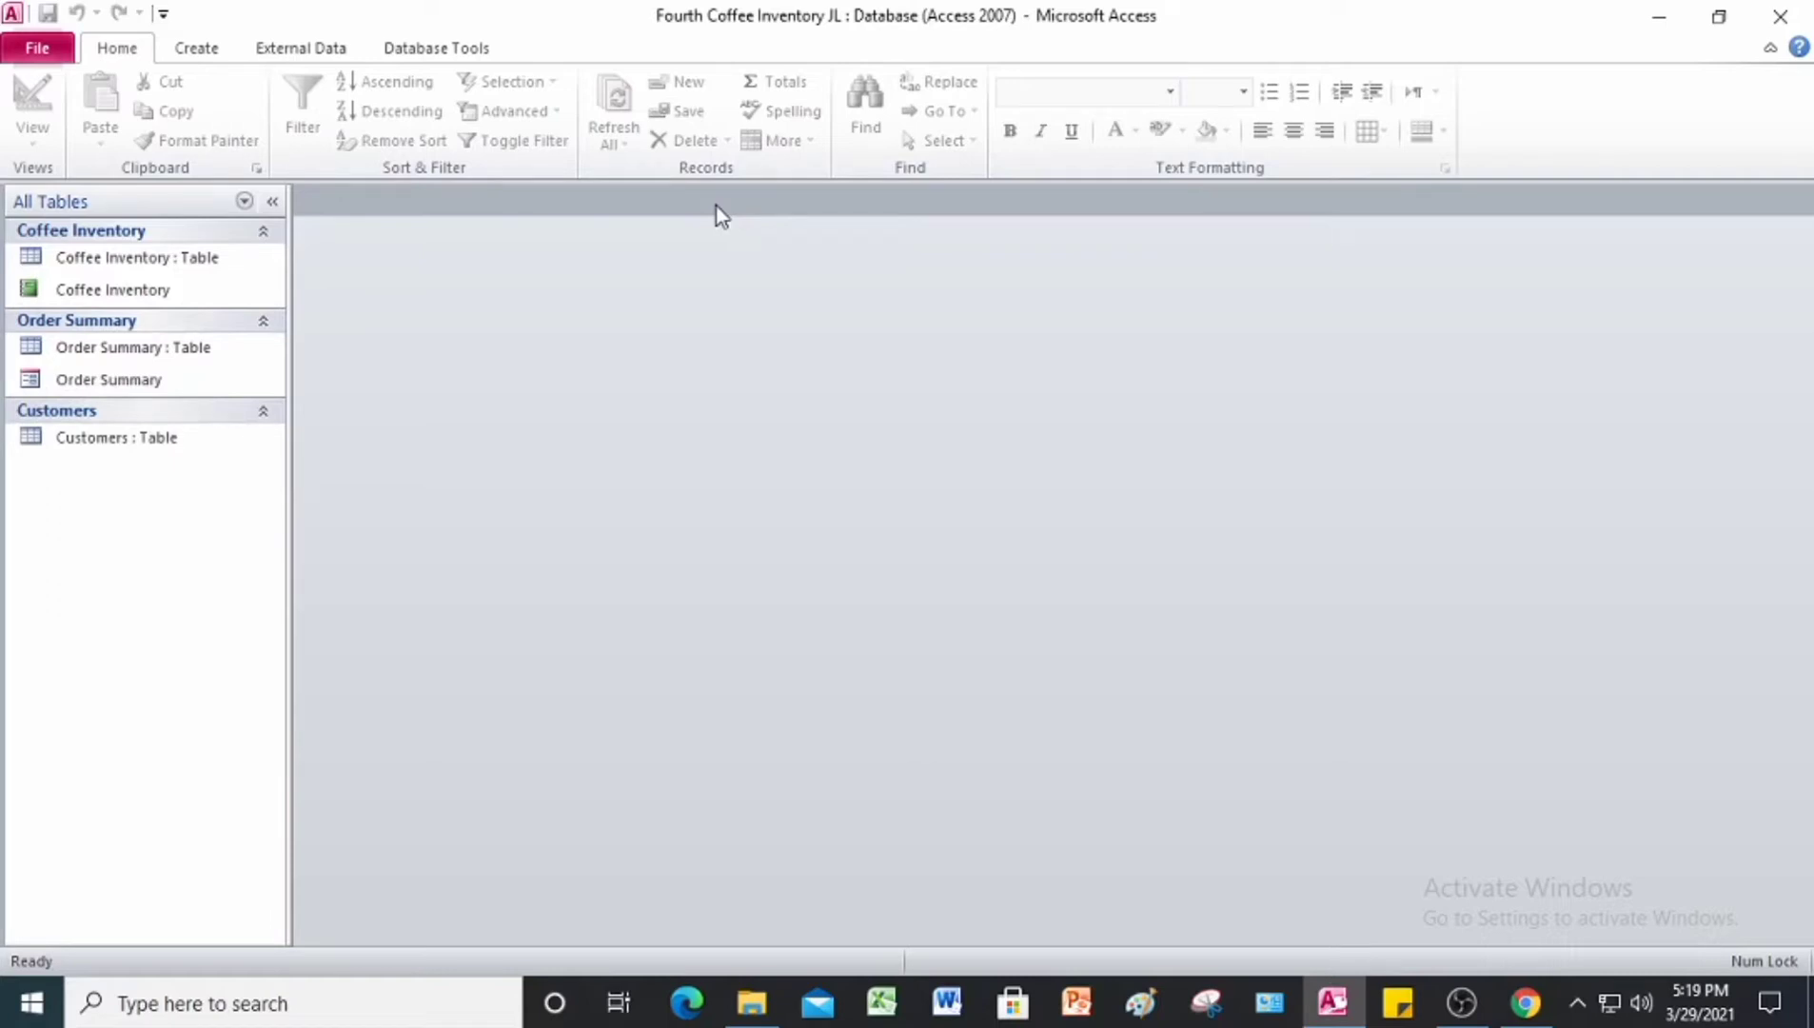
Step: Open the Customers table and run the Table Analyzer on it, letting the wizard decide the fields, then exit at the manual split page
double_click(120, 443)
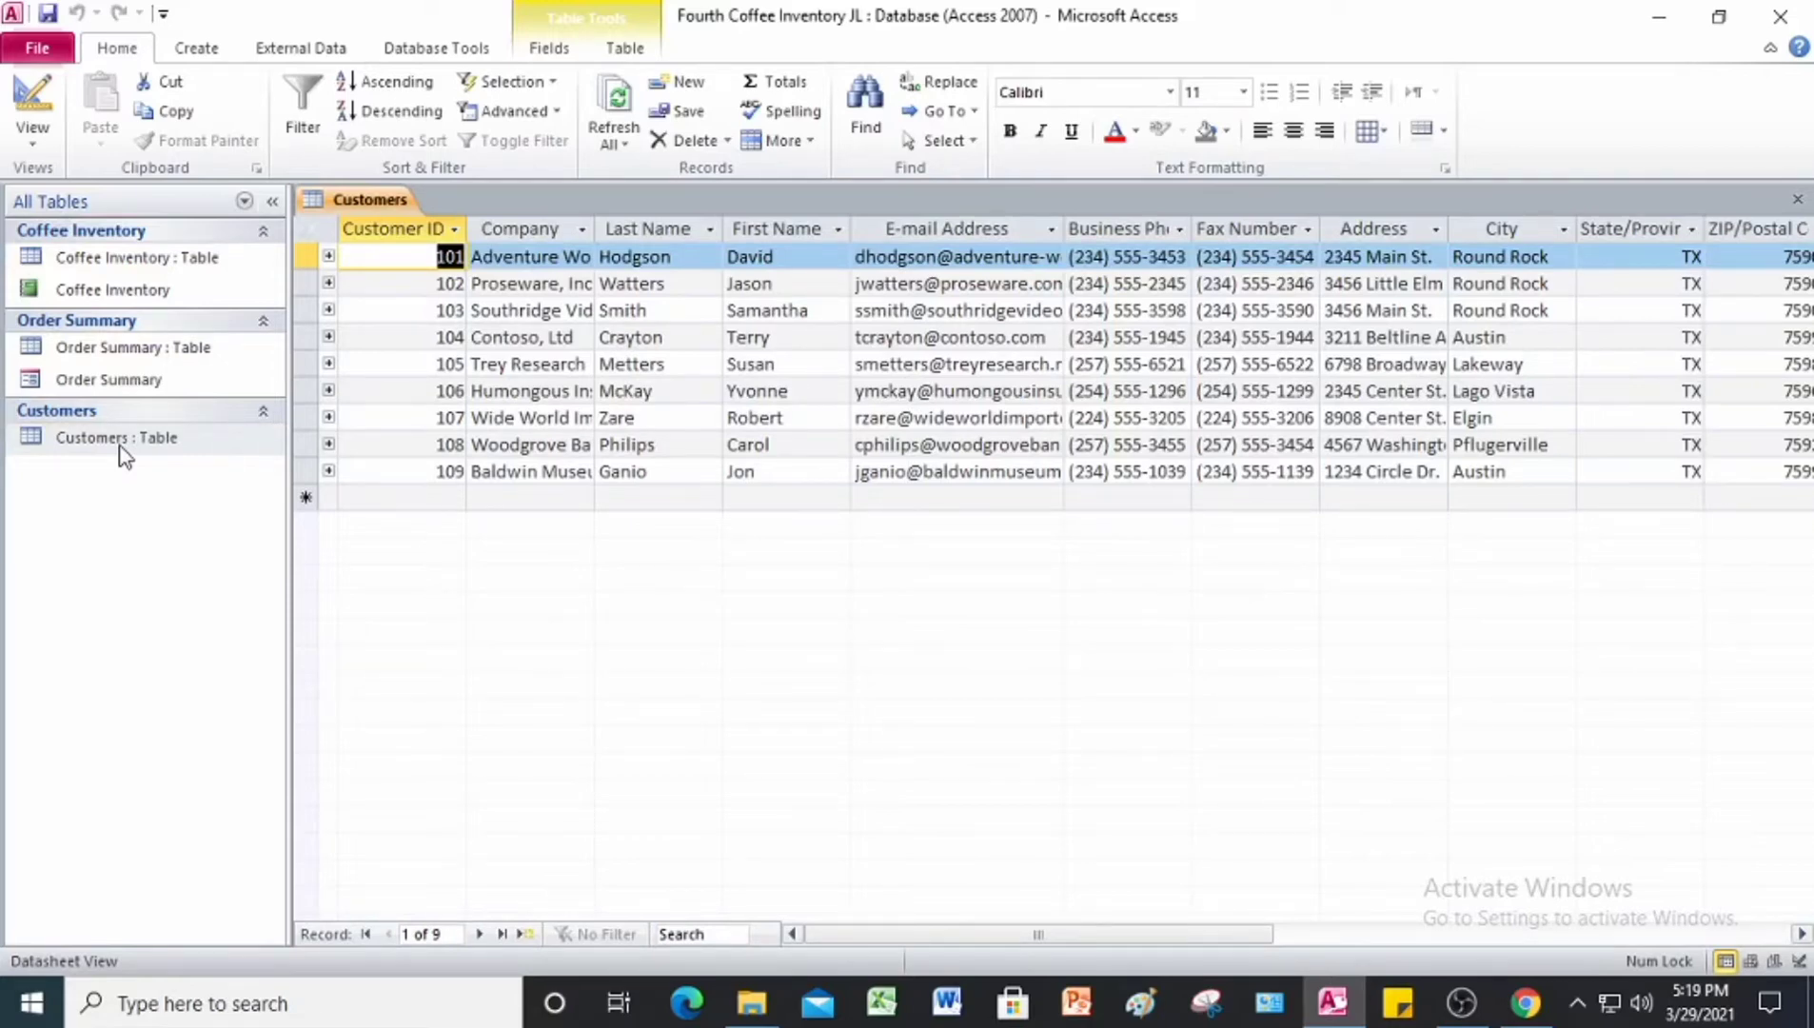
left_click(470, 52)
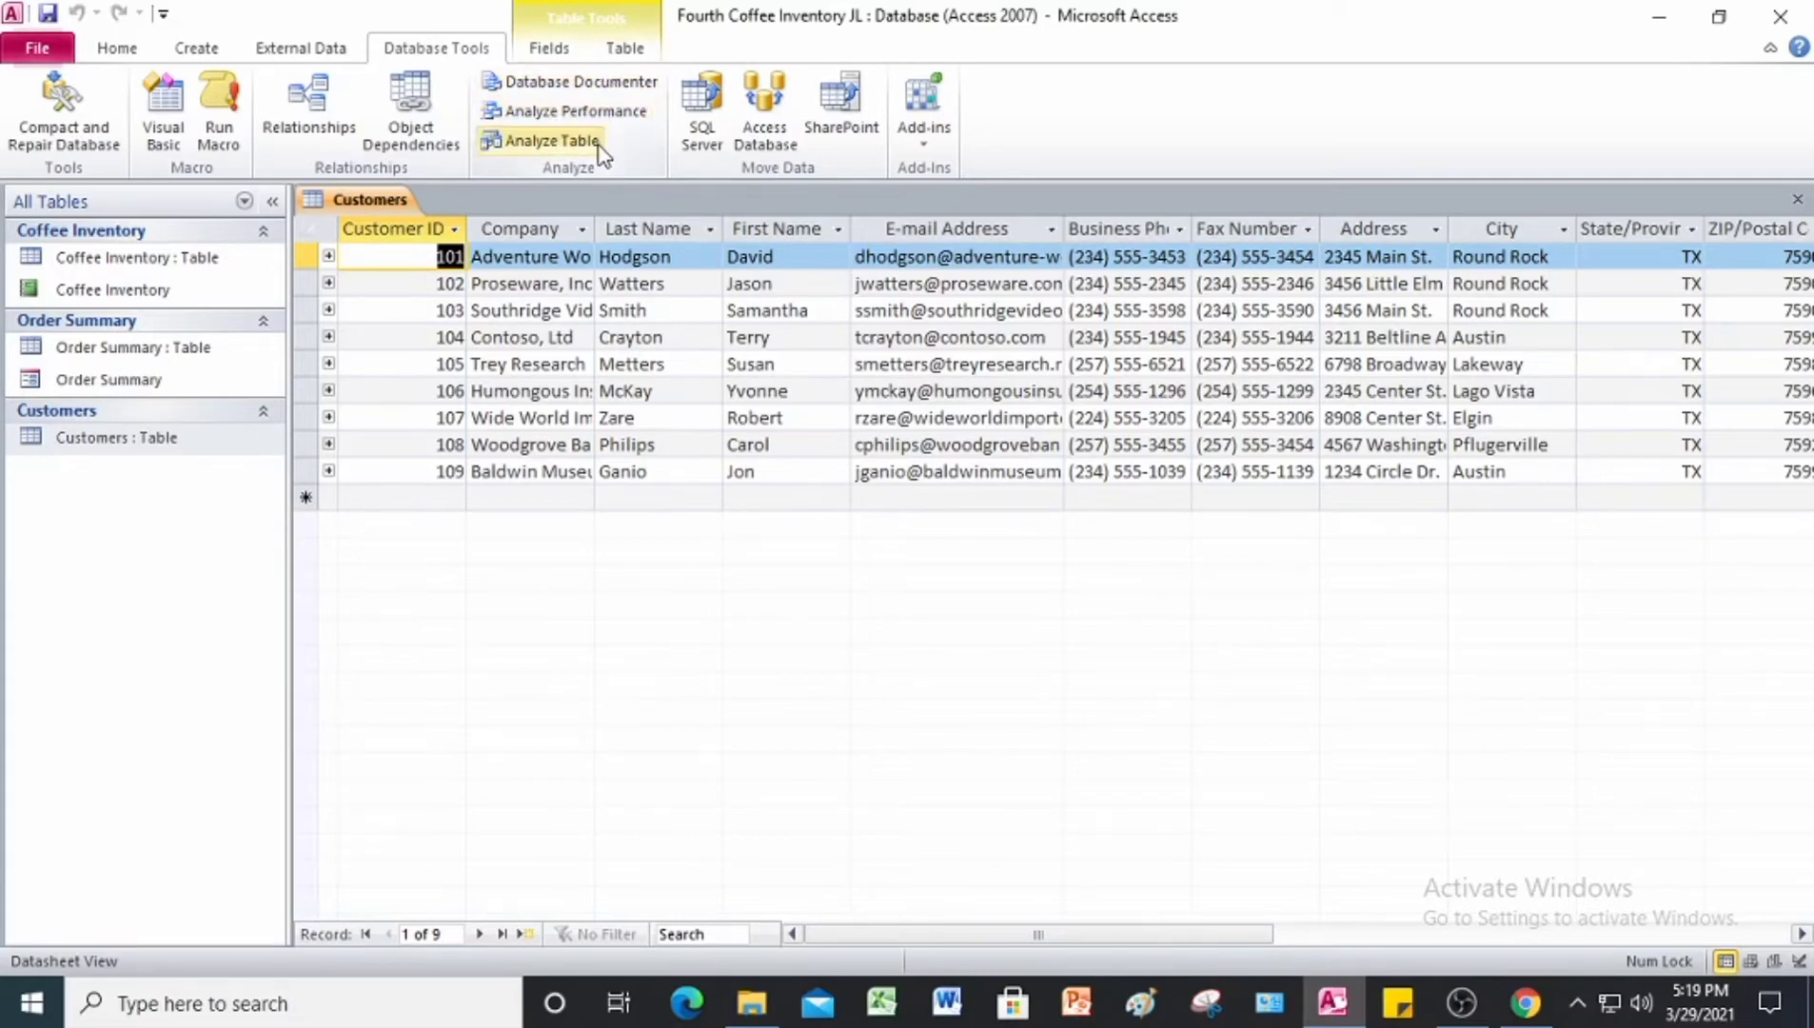
left_click(552, 140)
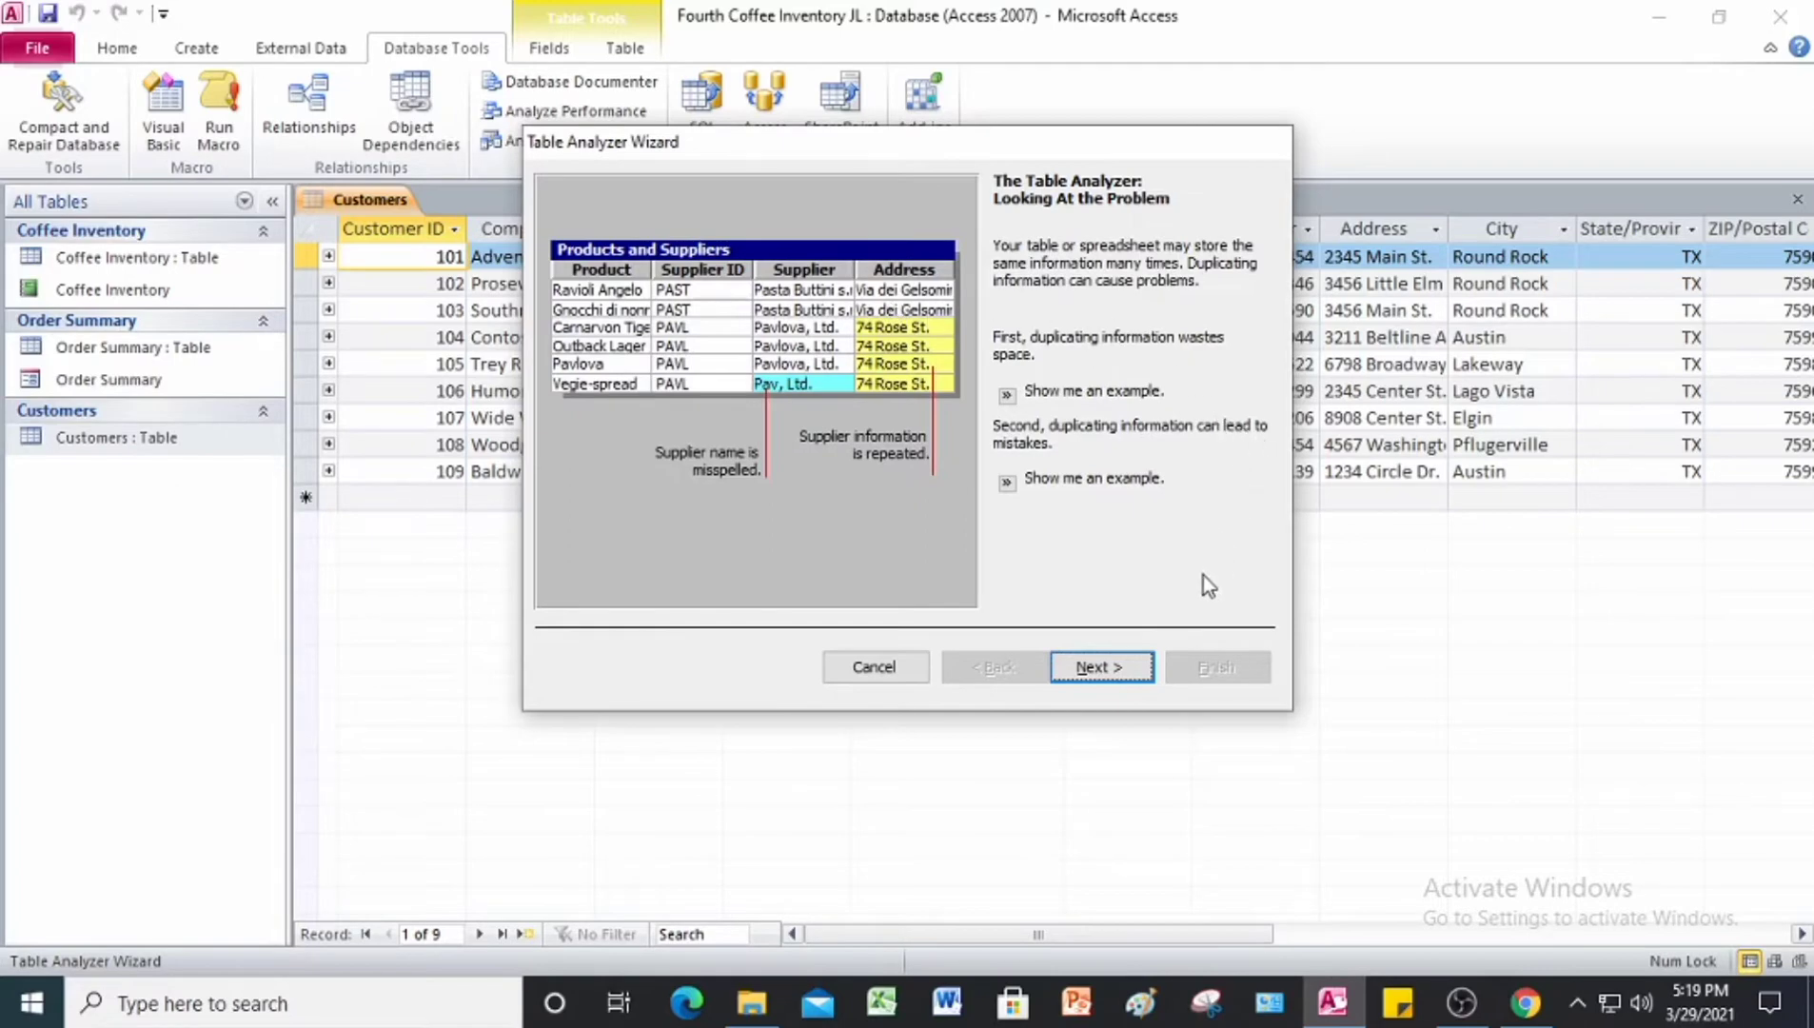
left_click(1092, 669)
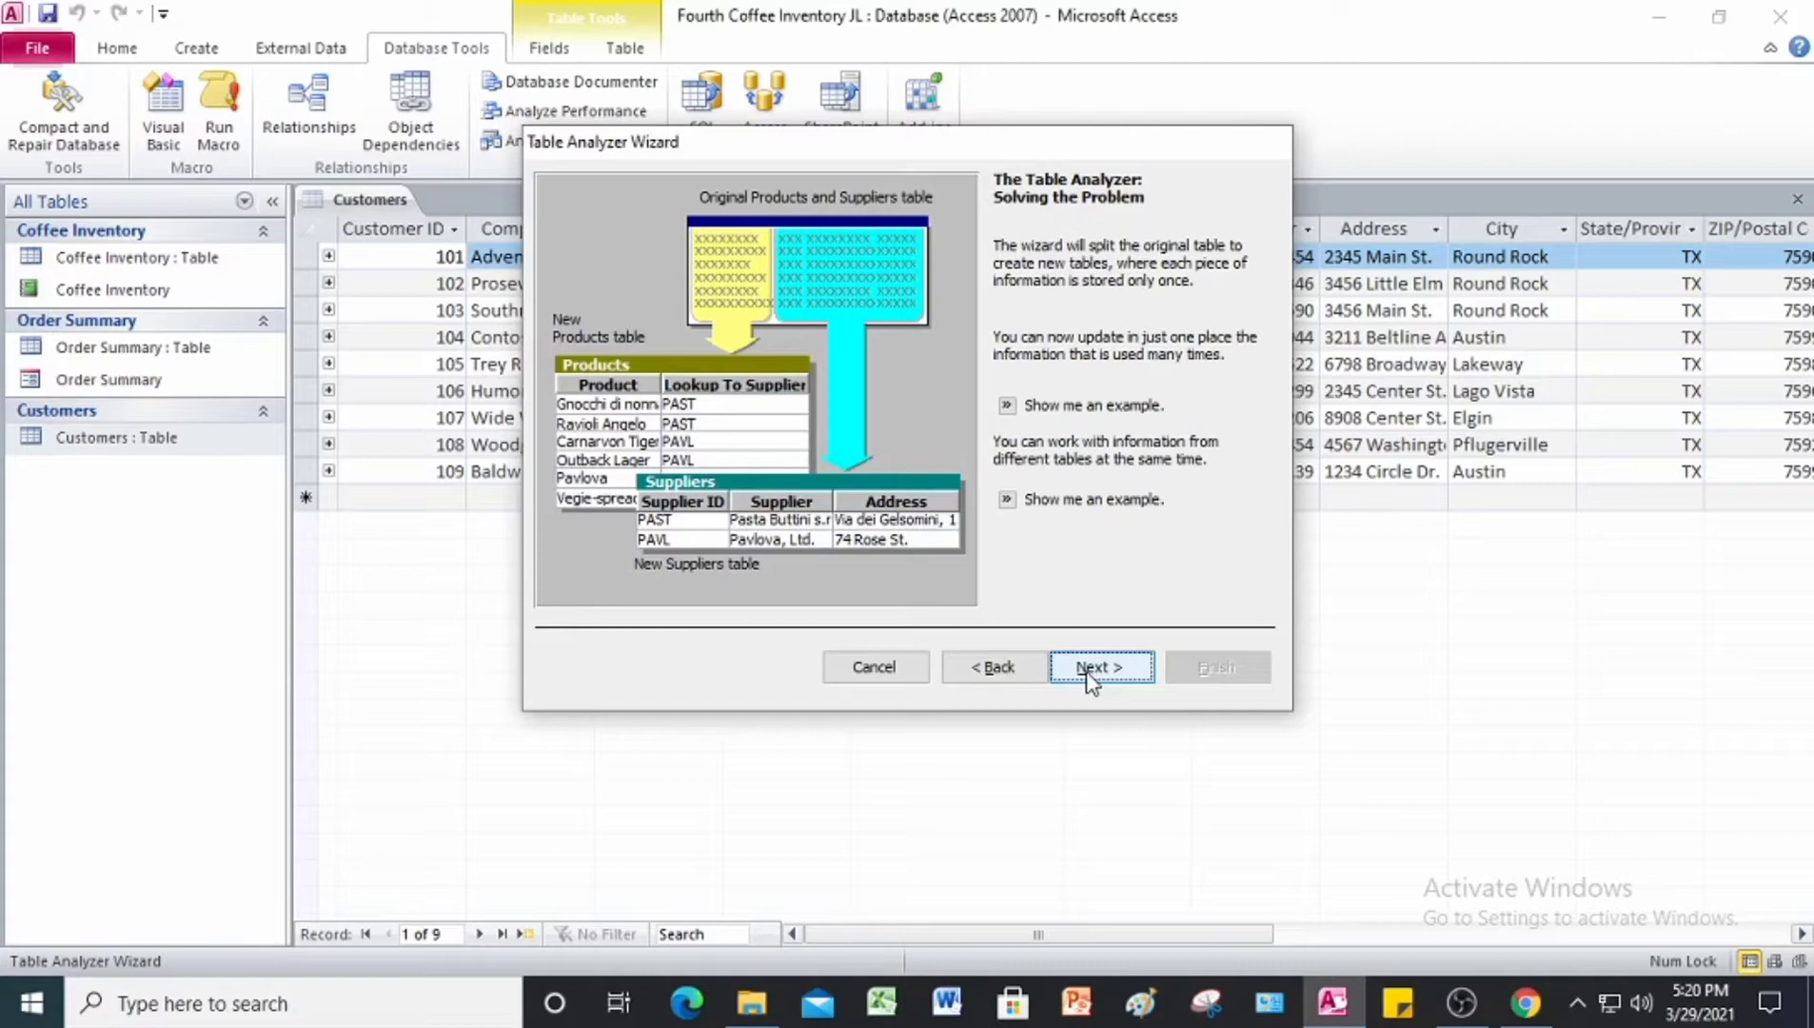
left_click(1092, 669)
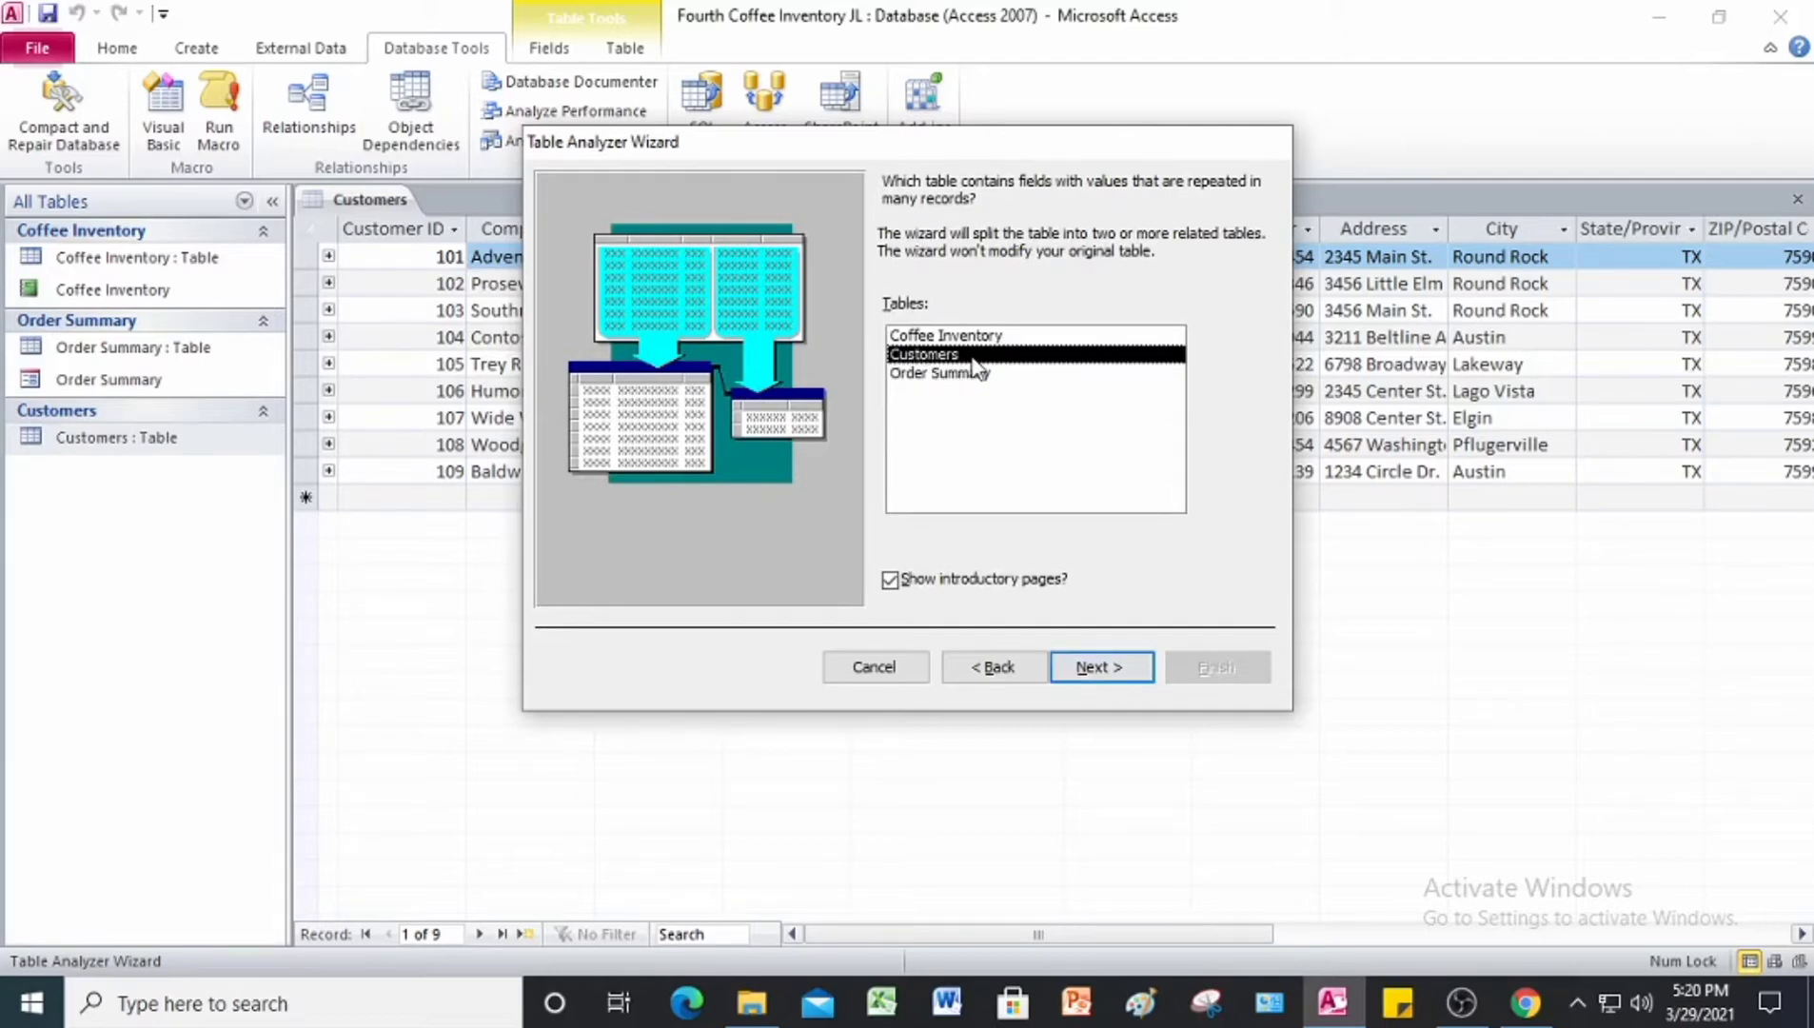
left_click(1111, 671)
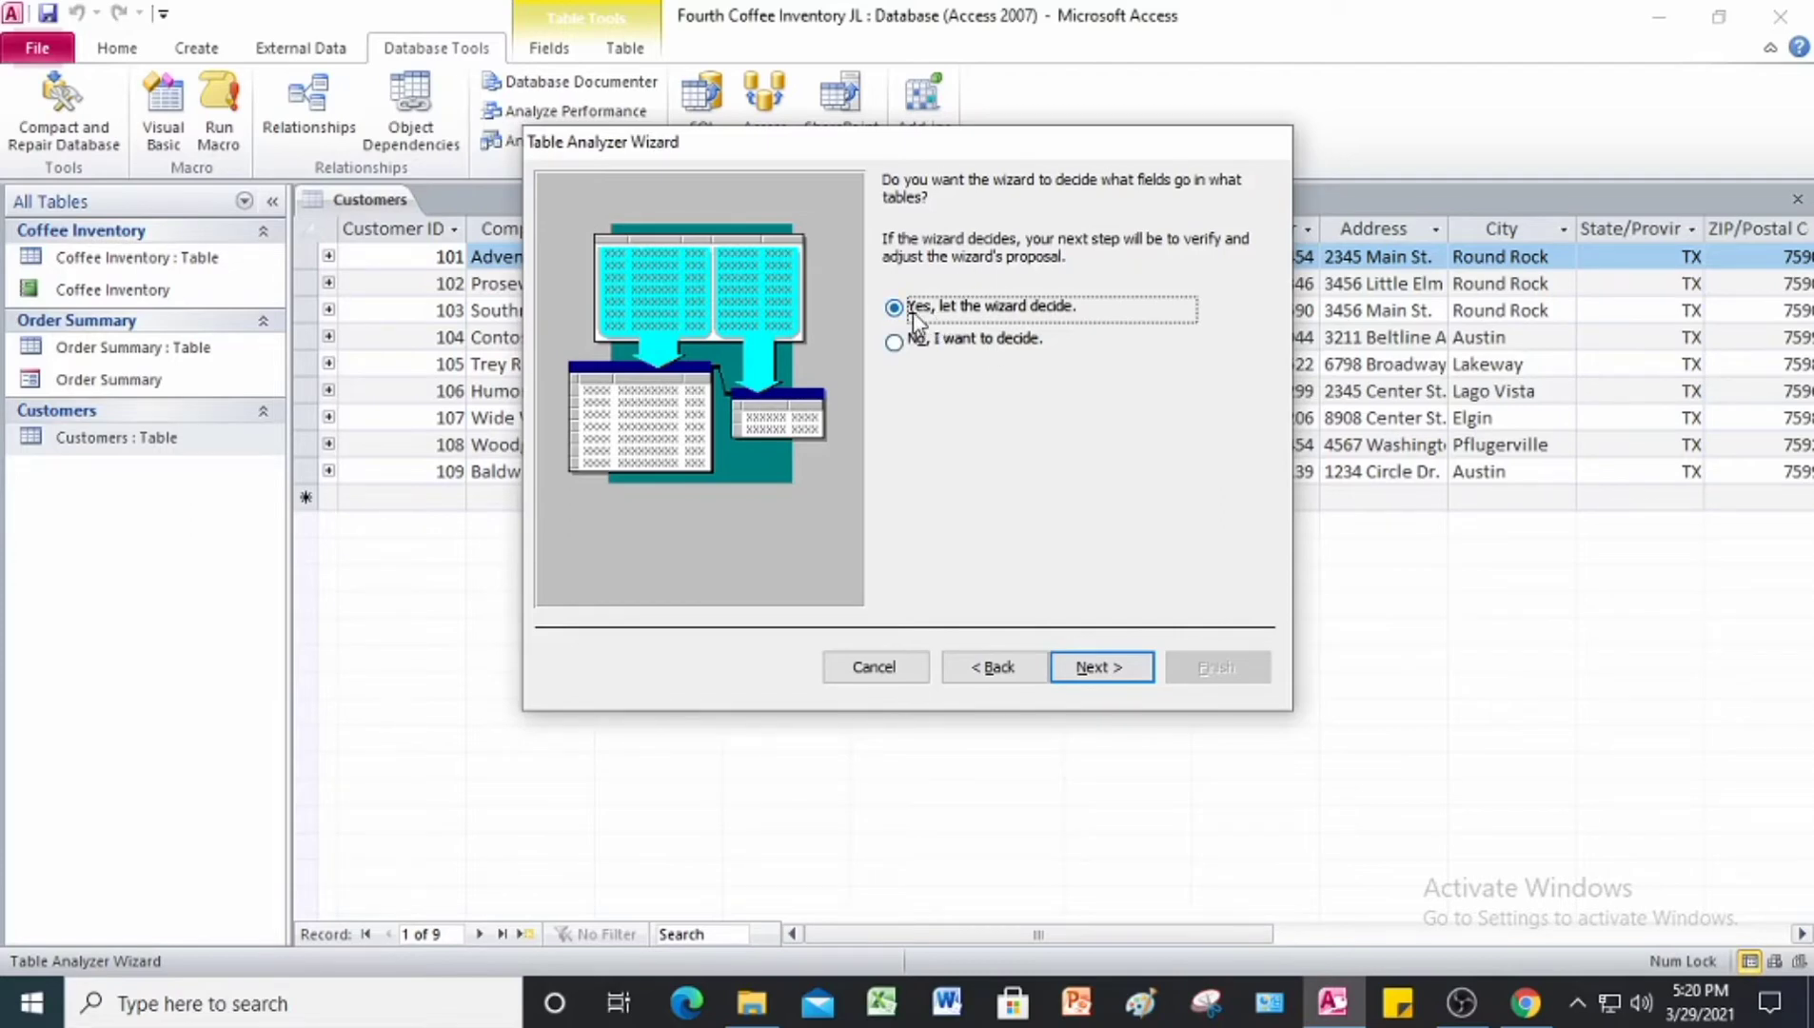
left_click(1101, 667)
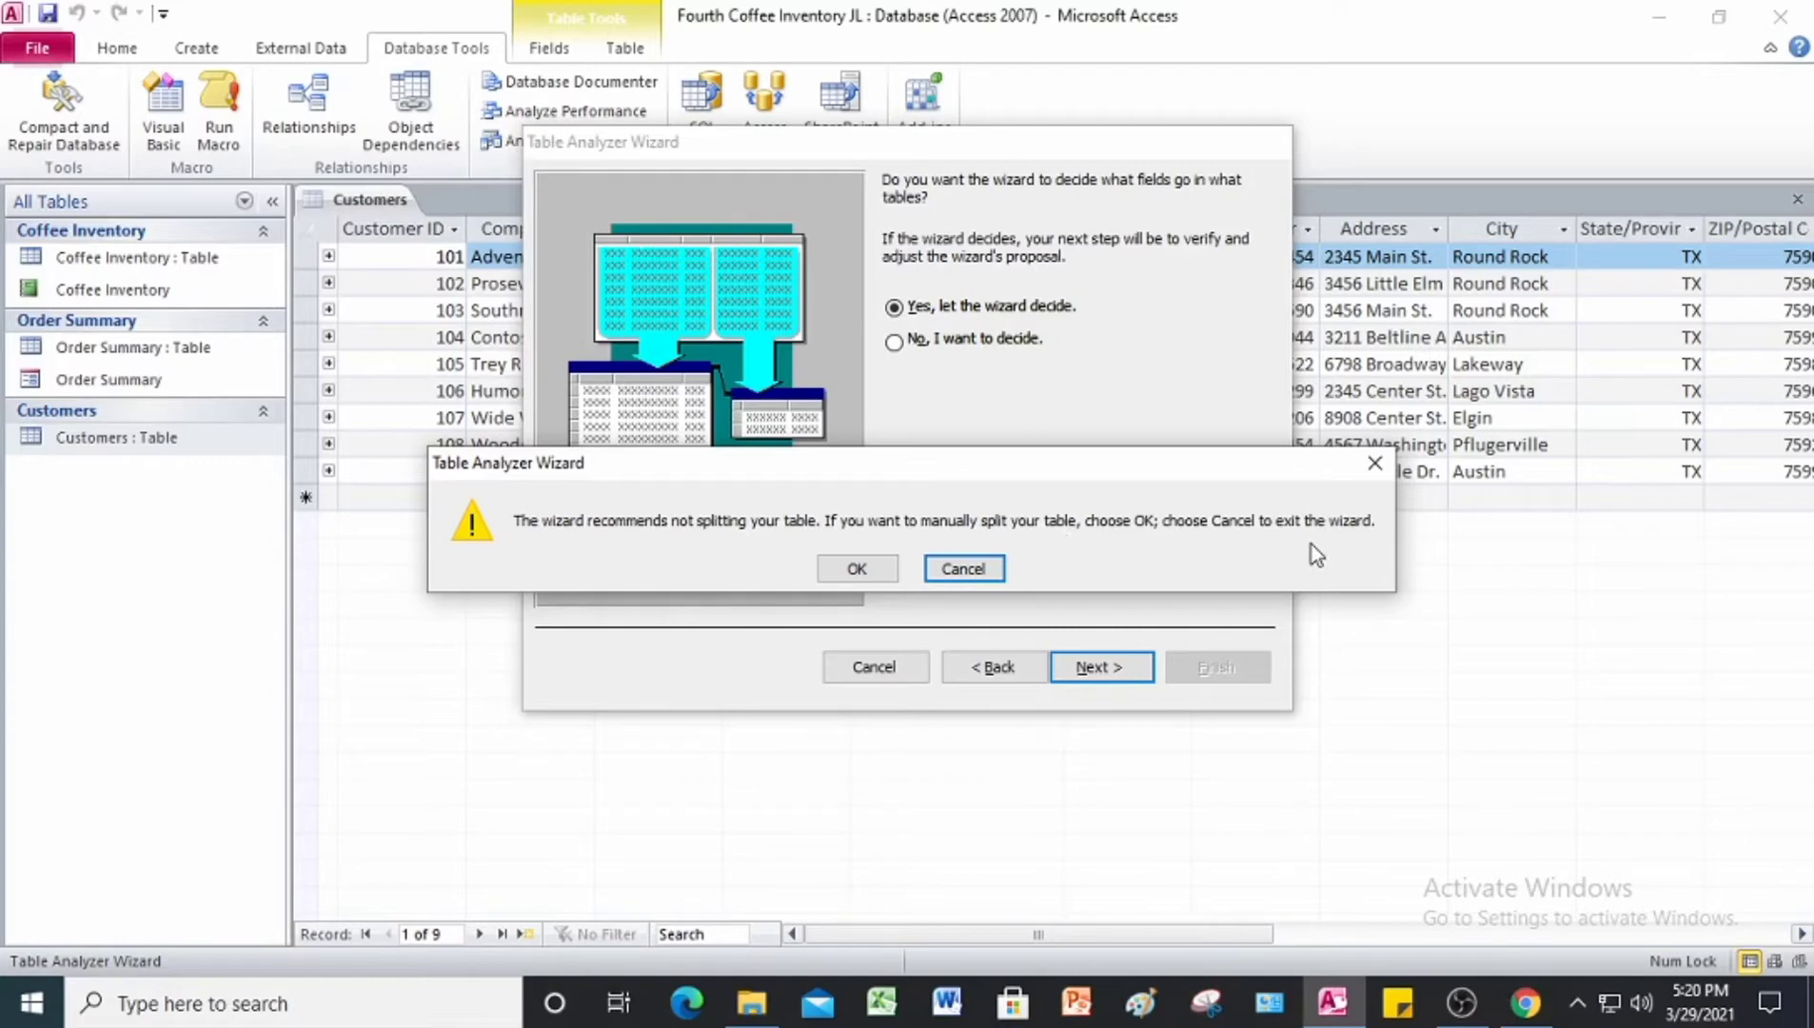
left_click(855, 568)
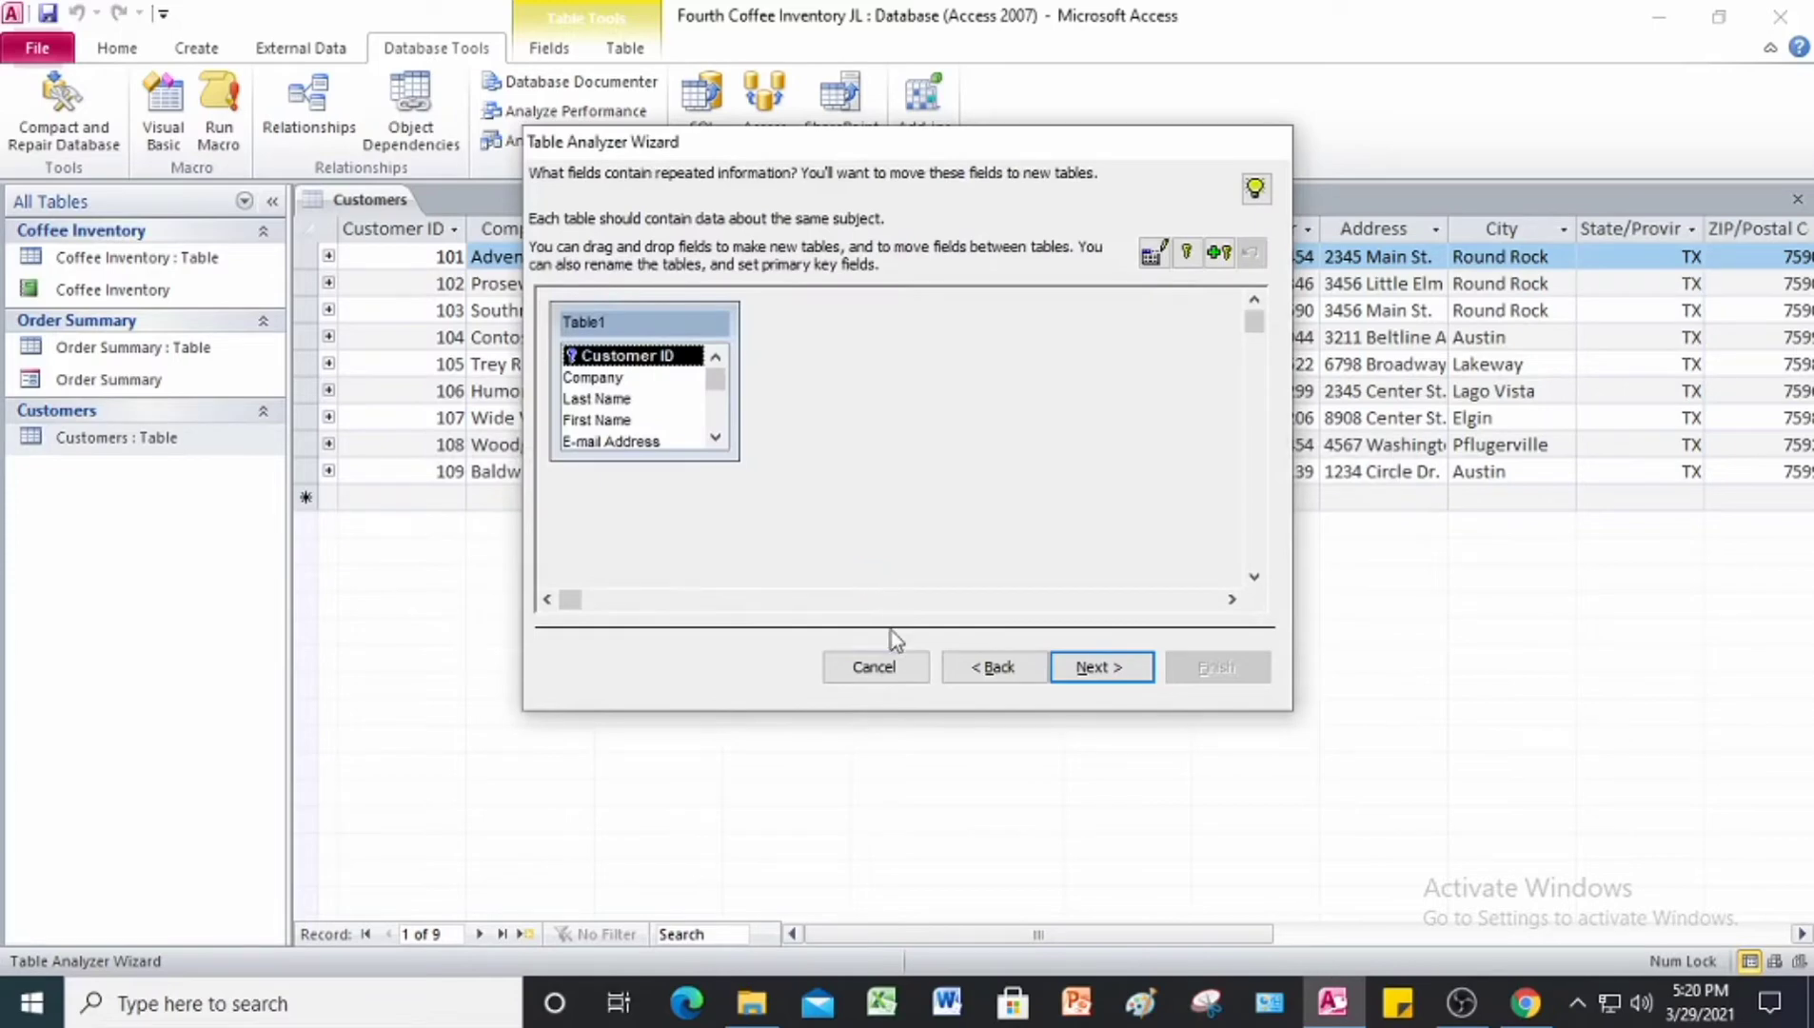
left_click(881, 665)
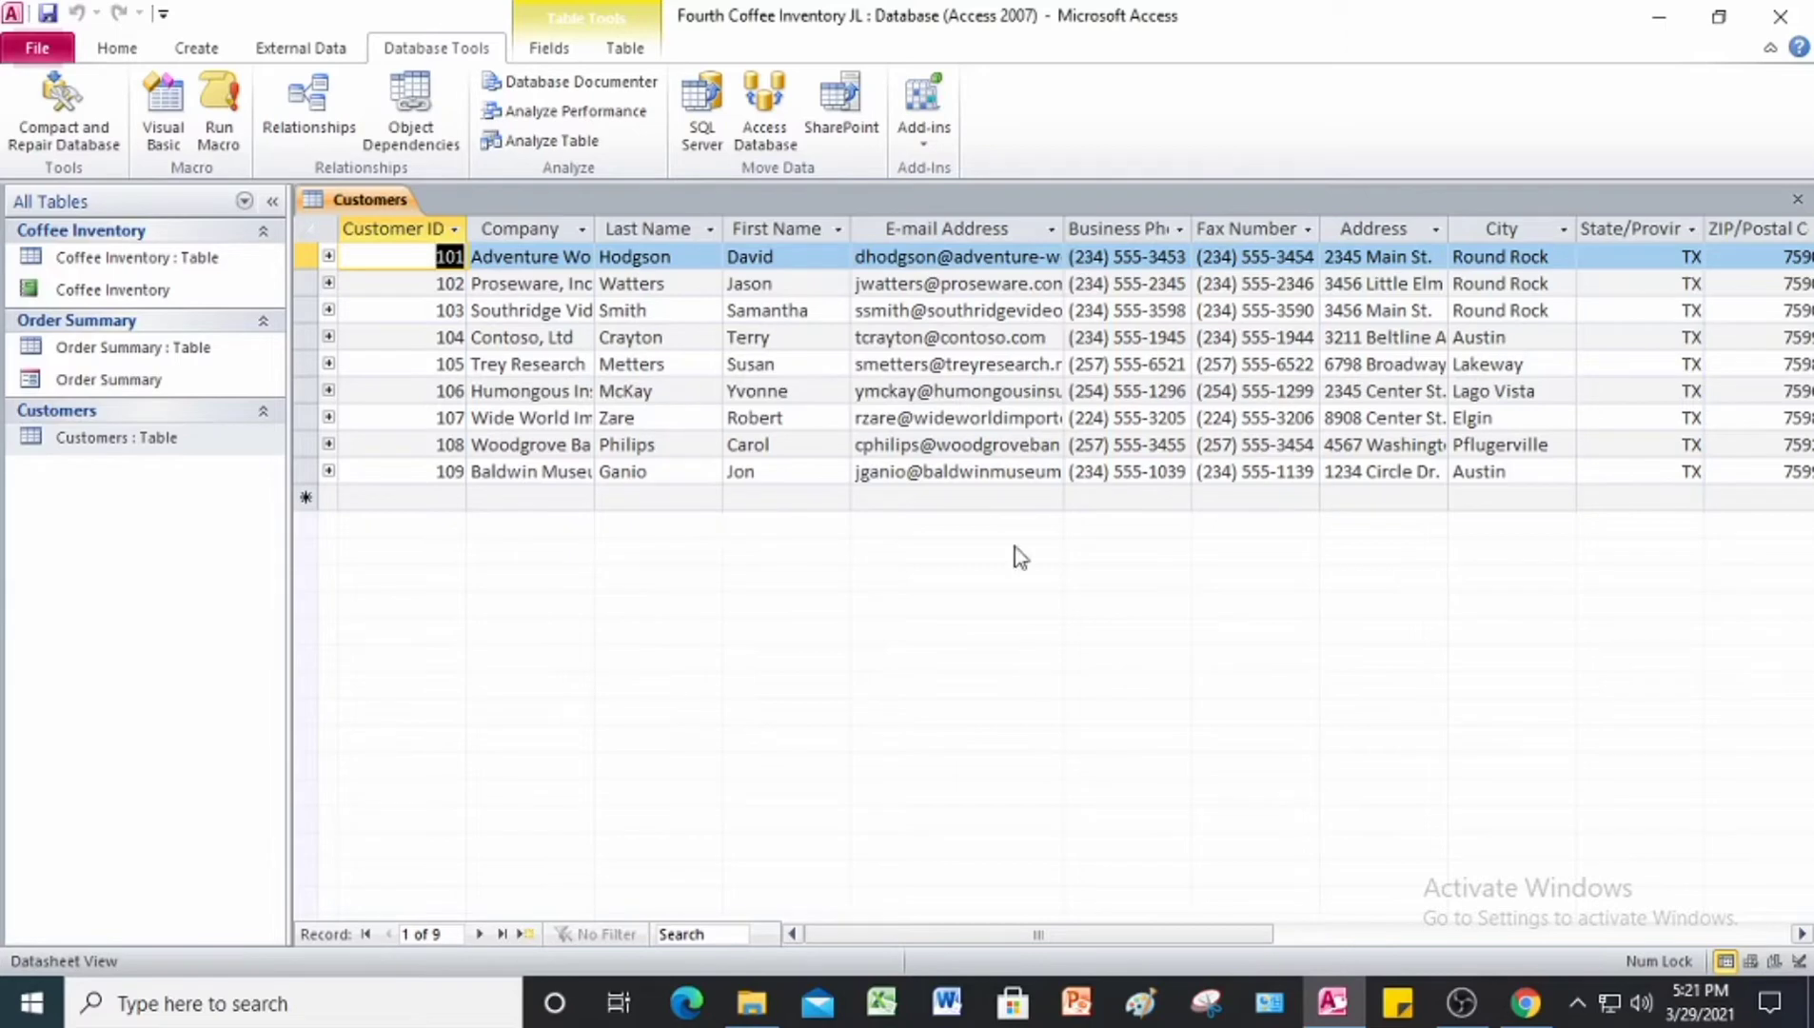
Step: Close the Customers table and exit the database program
right_click(351, 202)
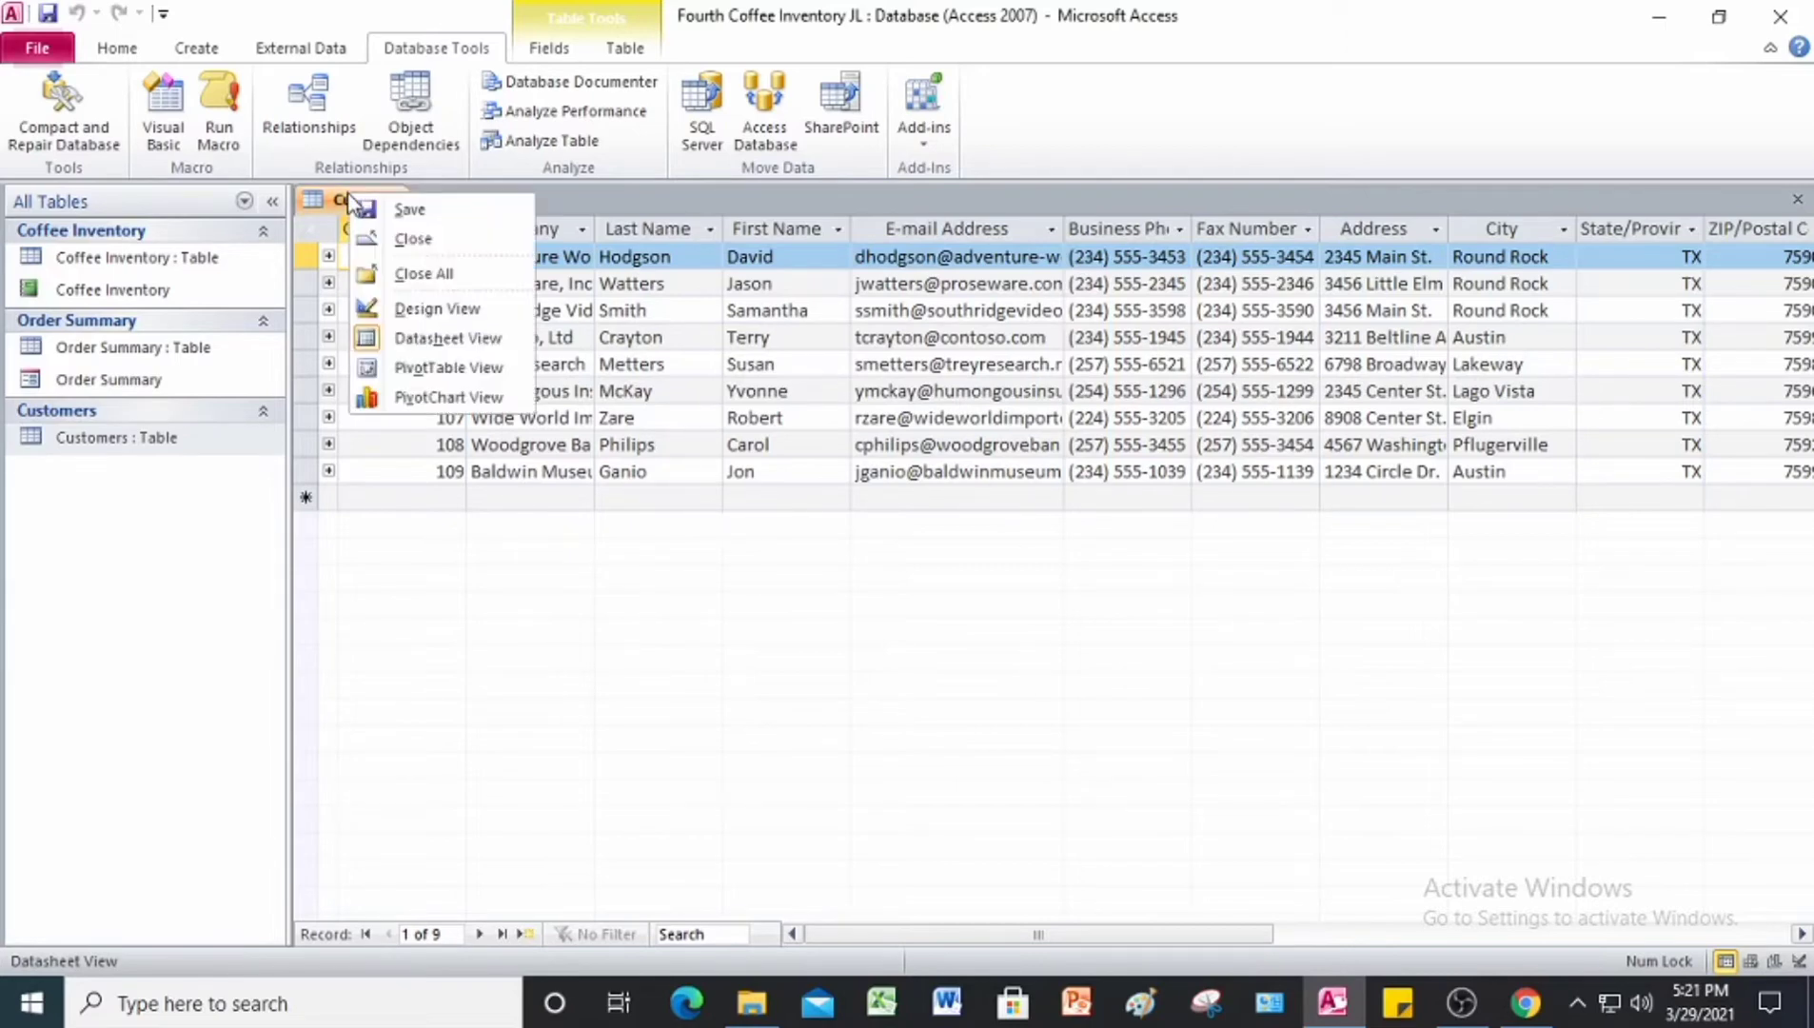
left_click(398, 250)
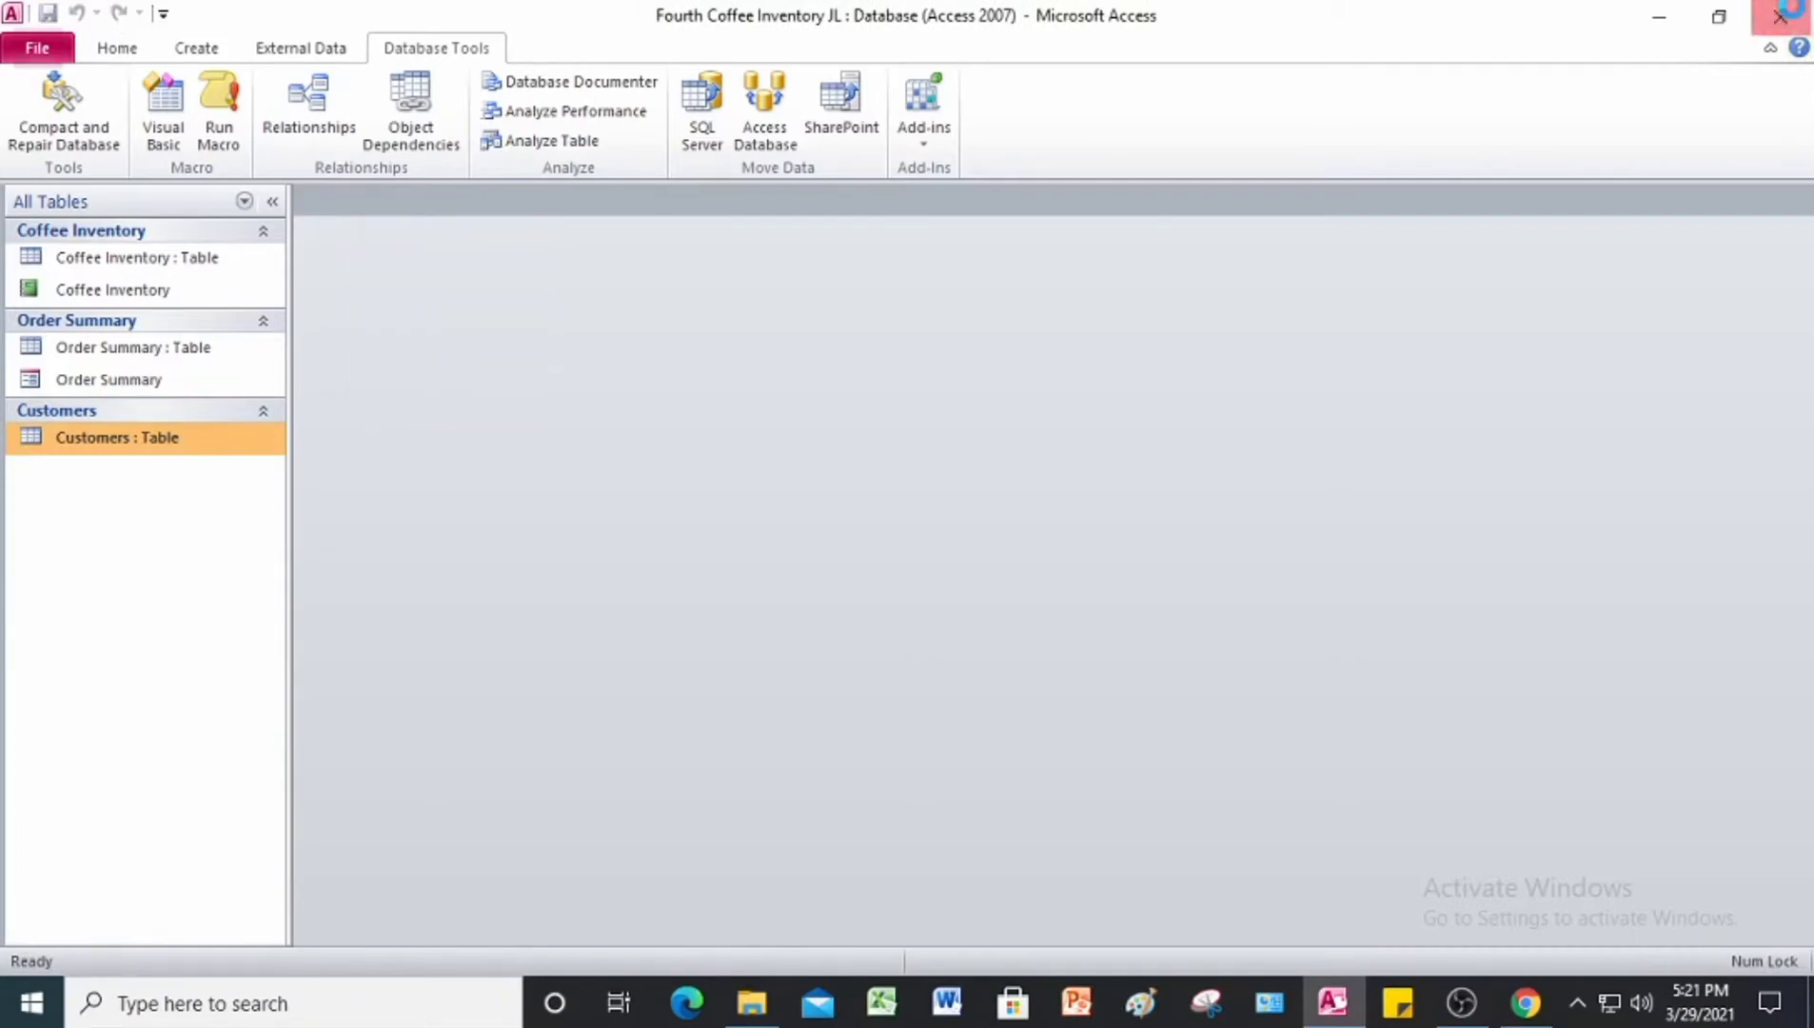
left_click(1790, 15)
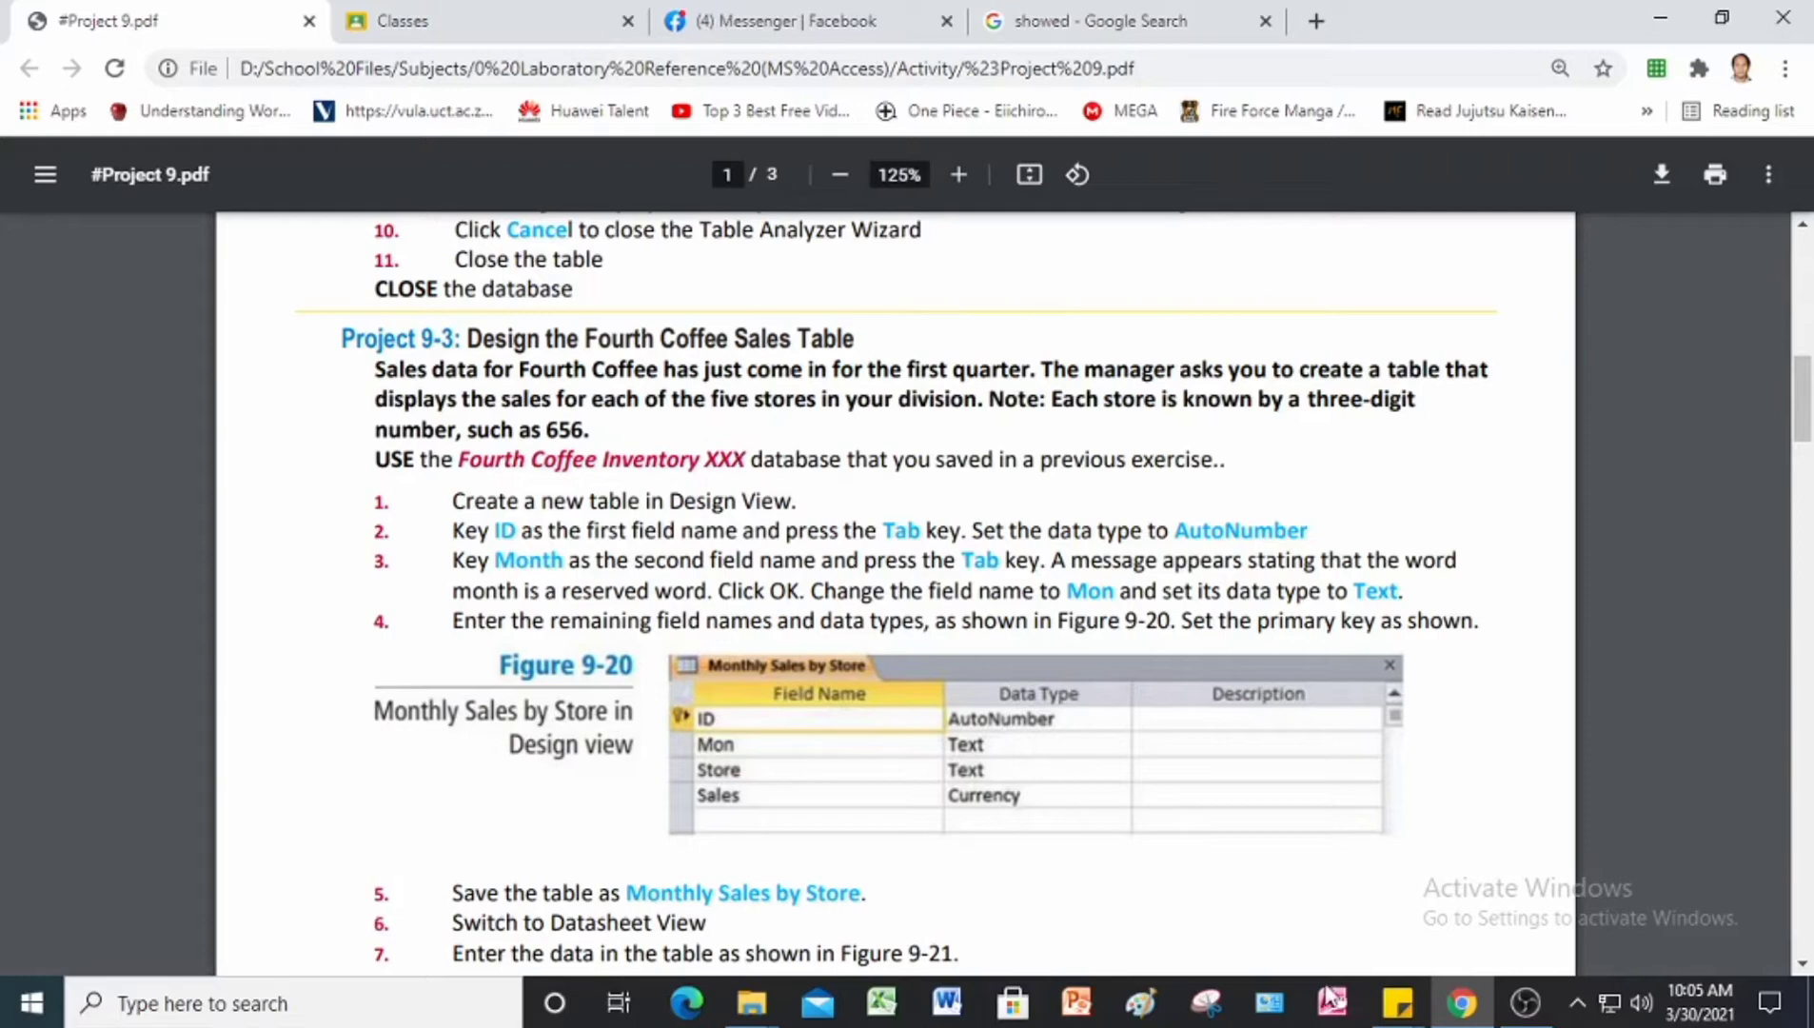
Step: Start Microsoft Access, open Fourth Coffee Inventory JL from the Answer folder in Project 9 Data Files, and dismiss the Office activation notice
left_click(1332, 1001)
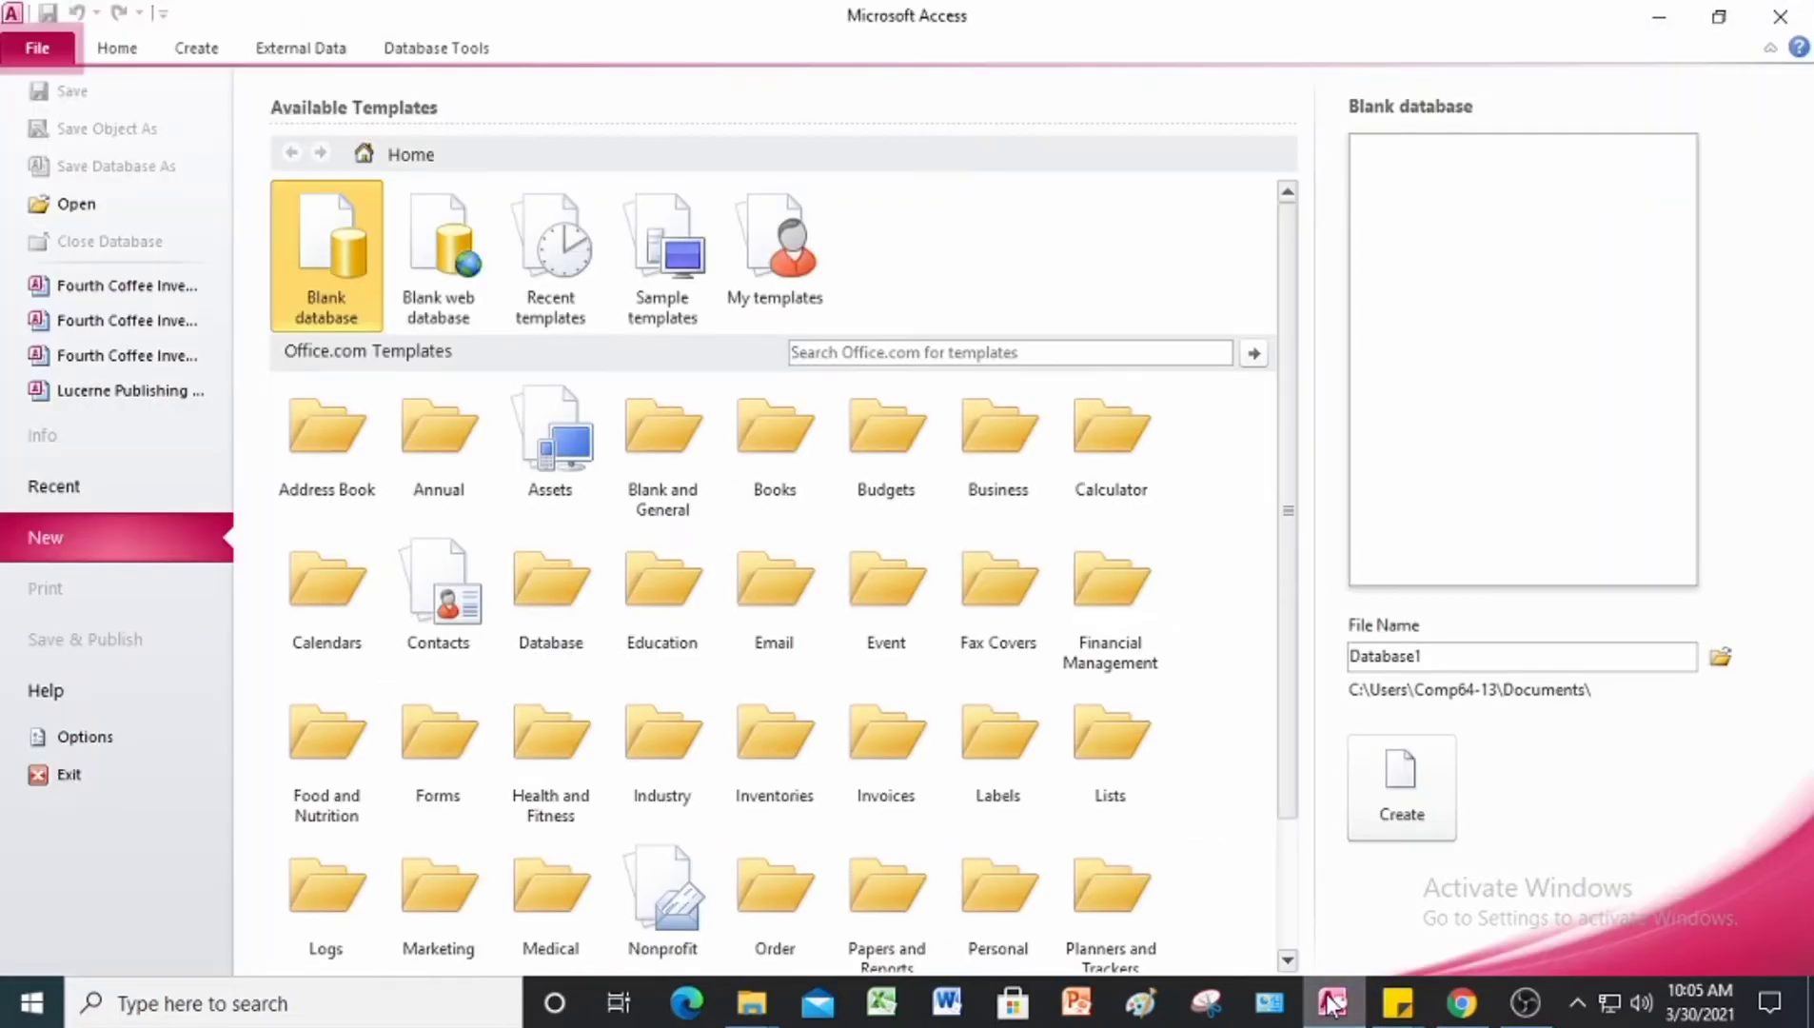
left_click(36, 206)
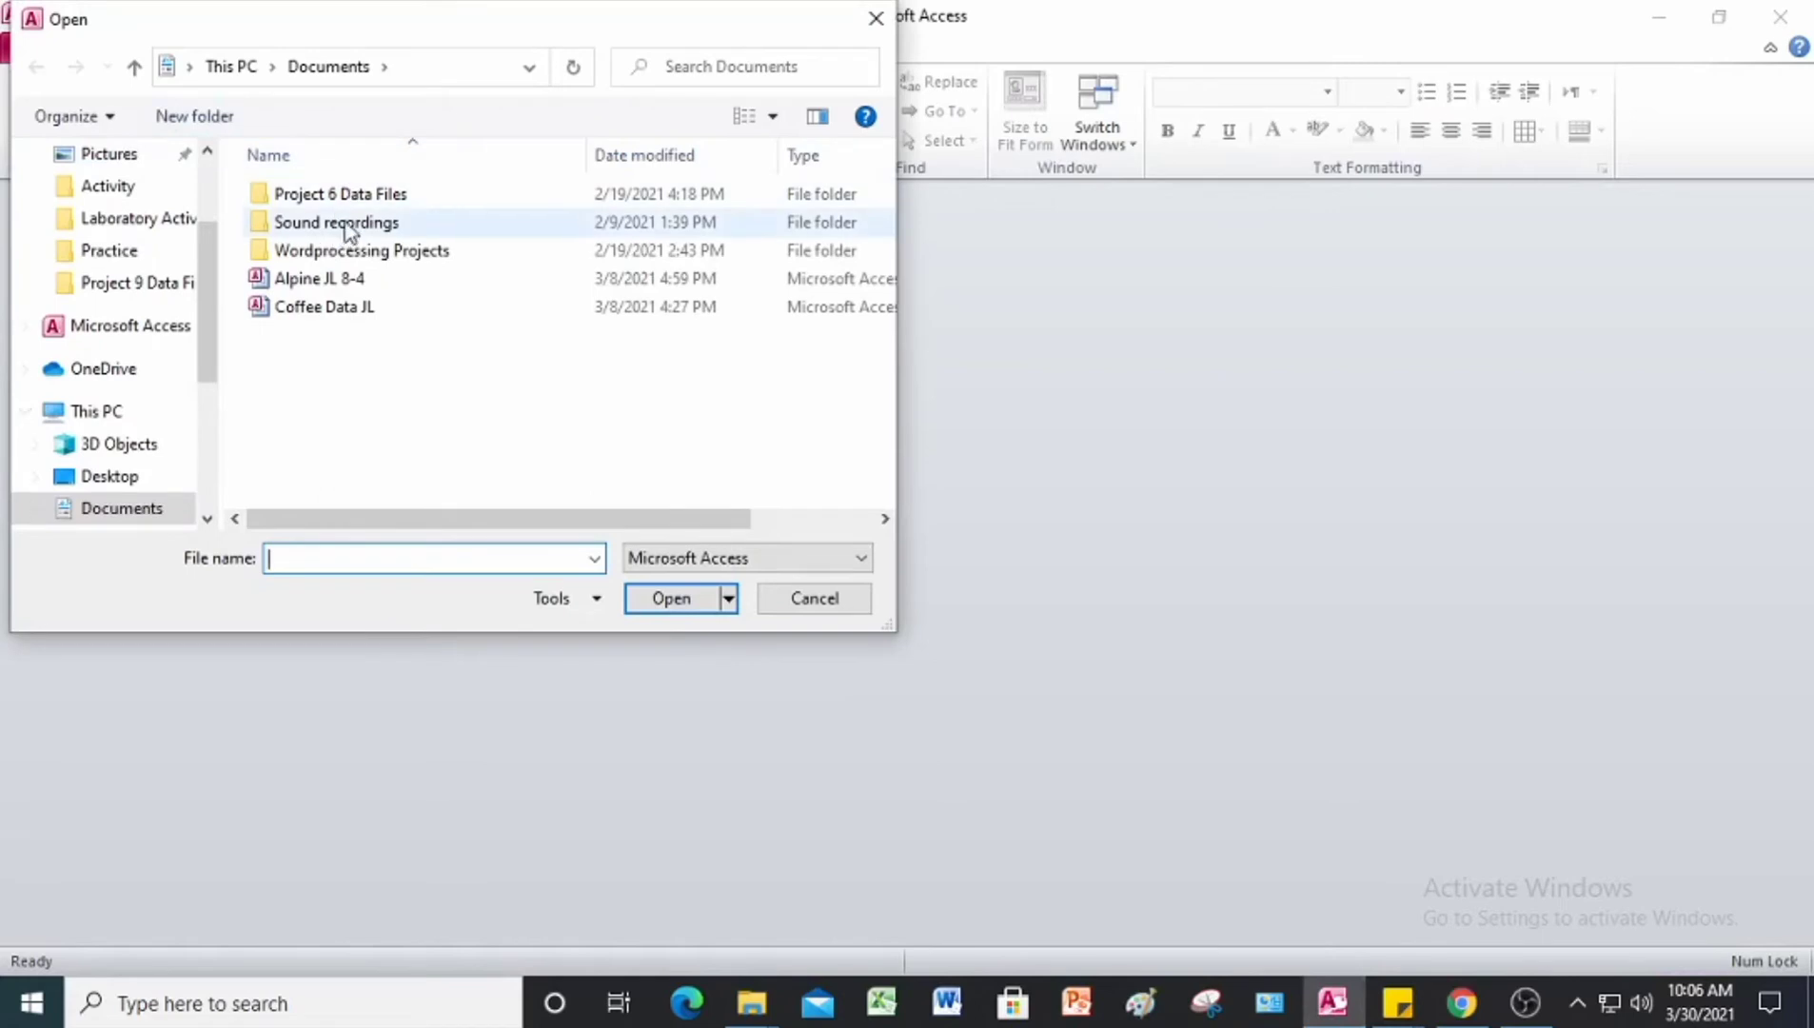
left_click(174, 288)
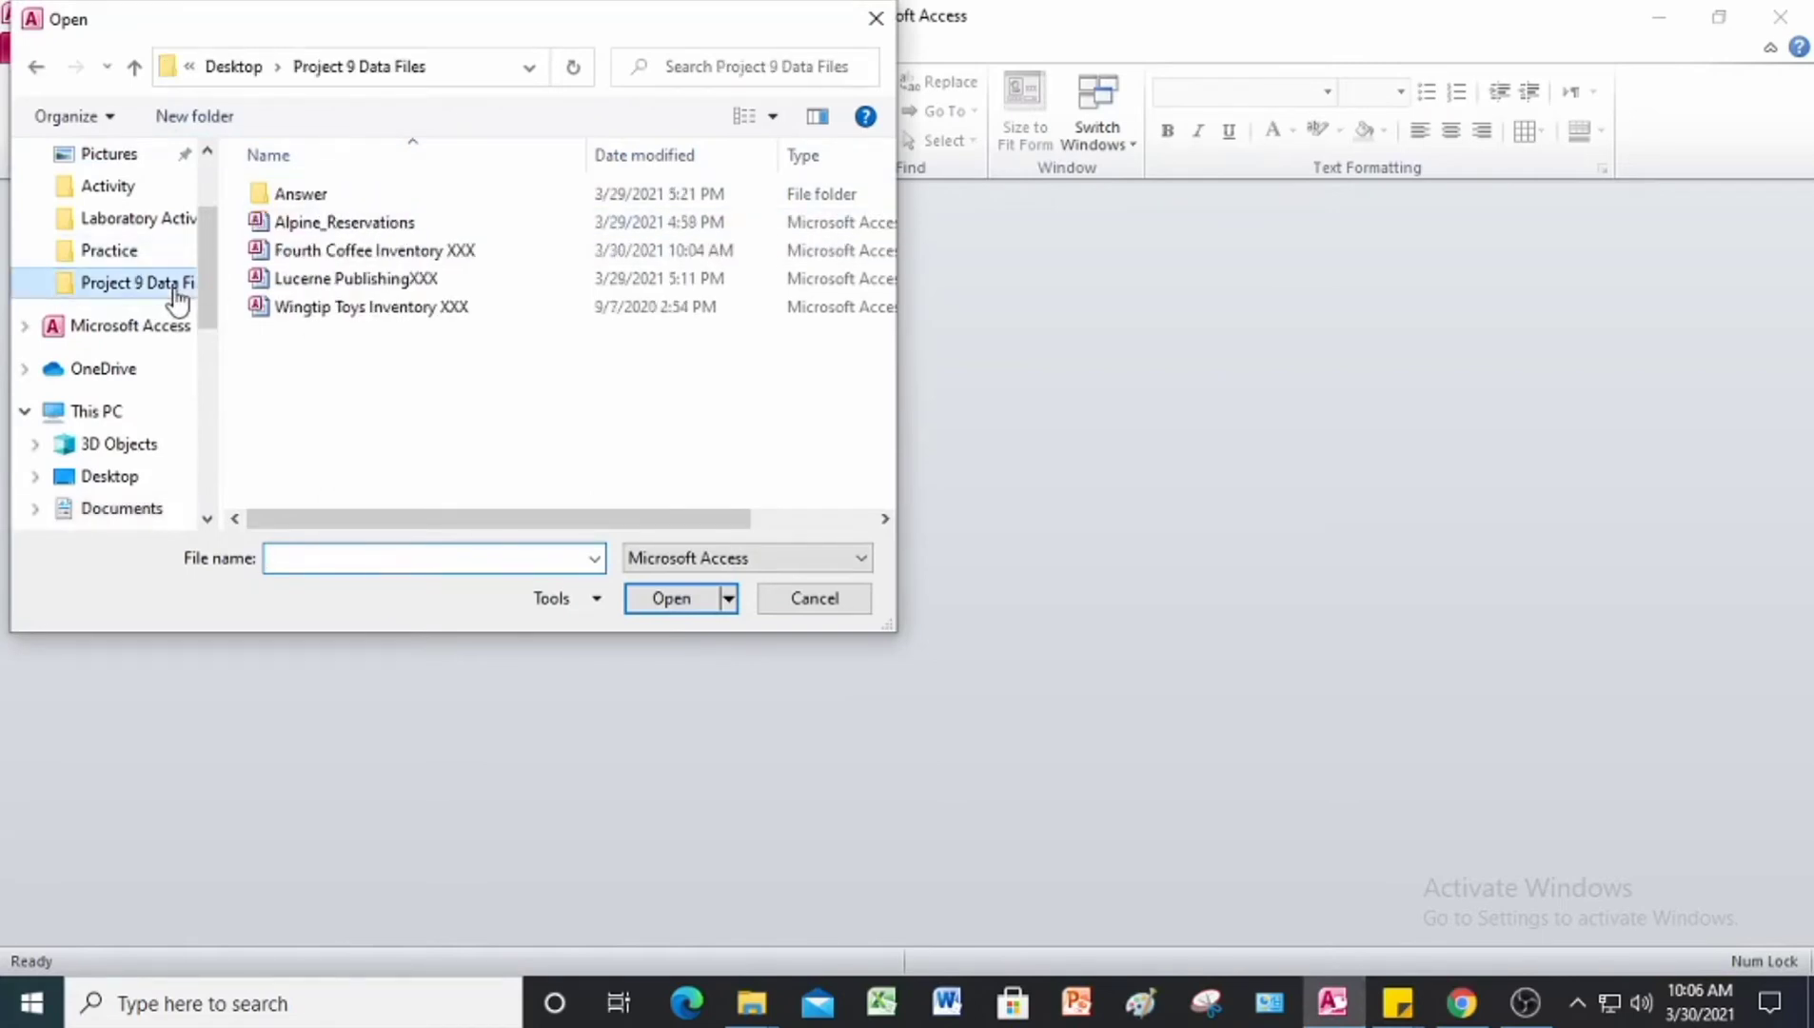
double_click(285, 197)
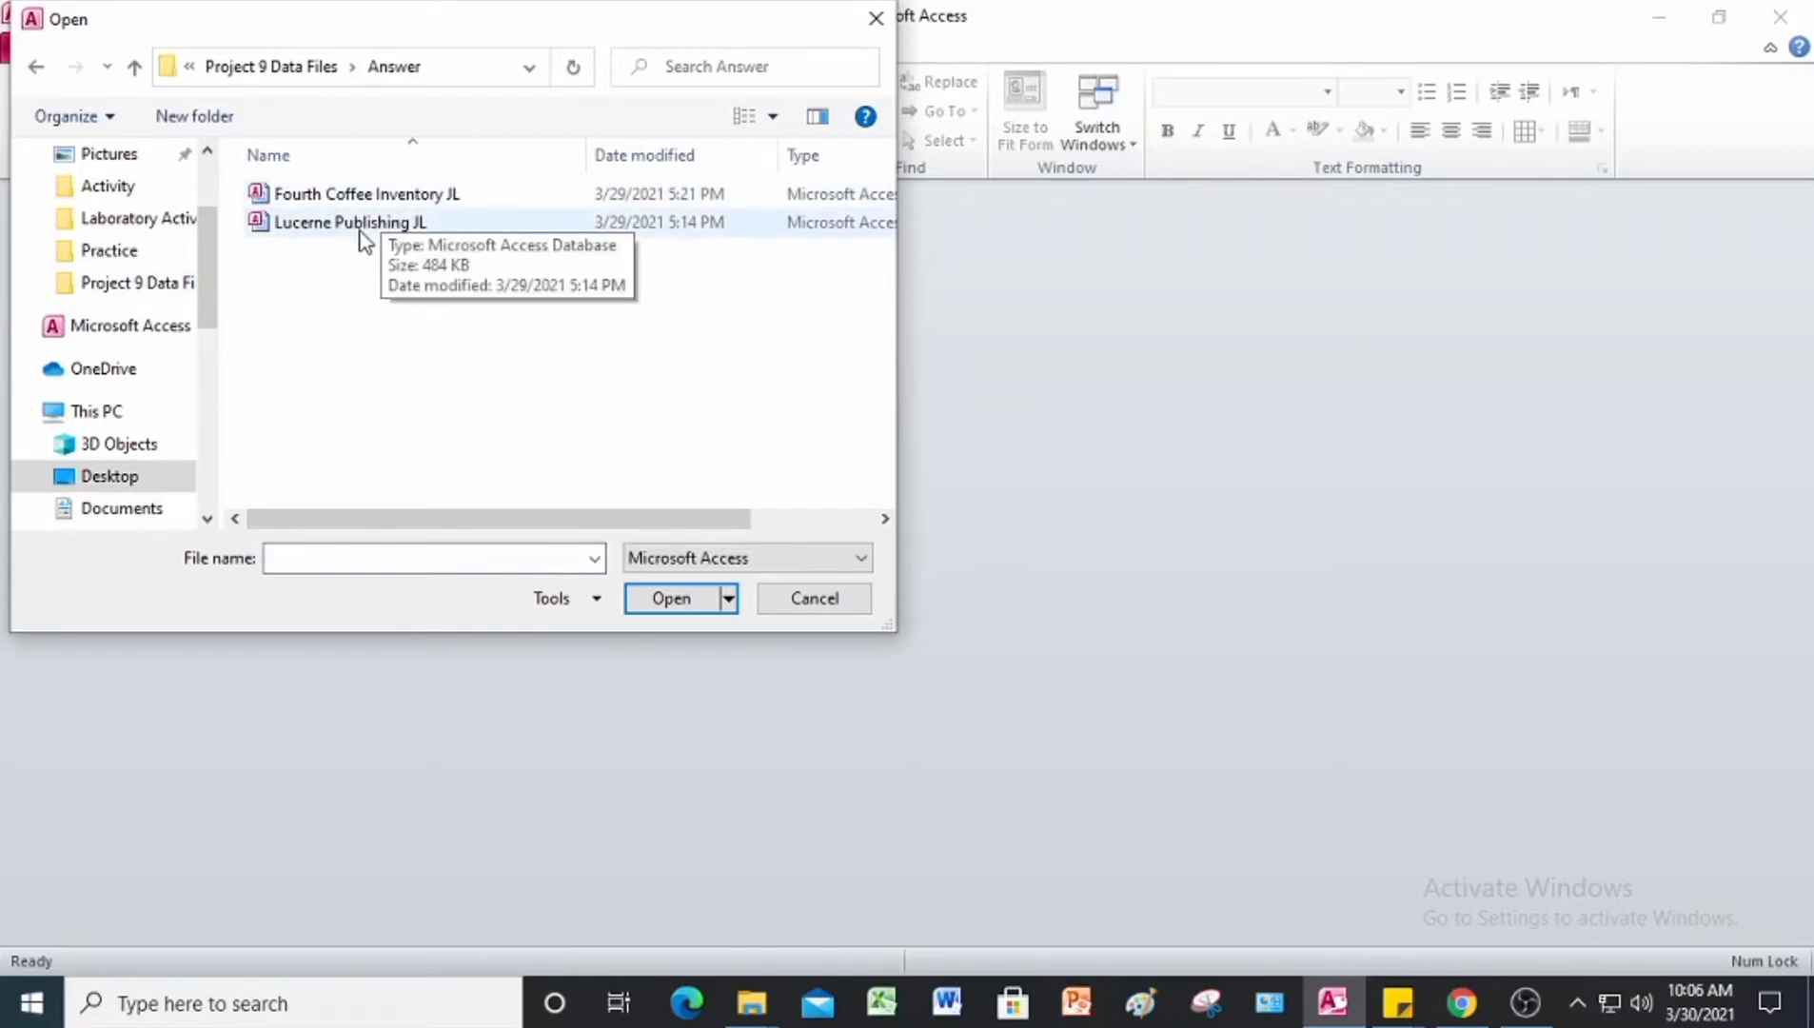
left_click(398, 198)
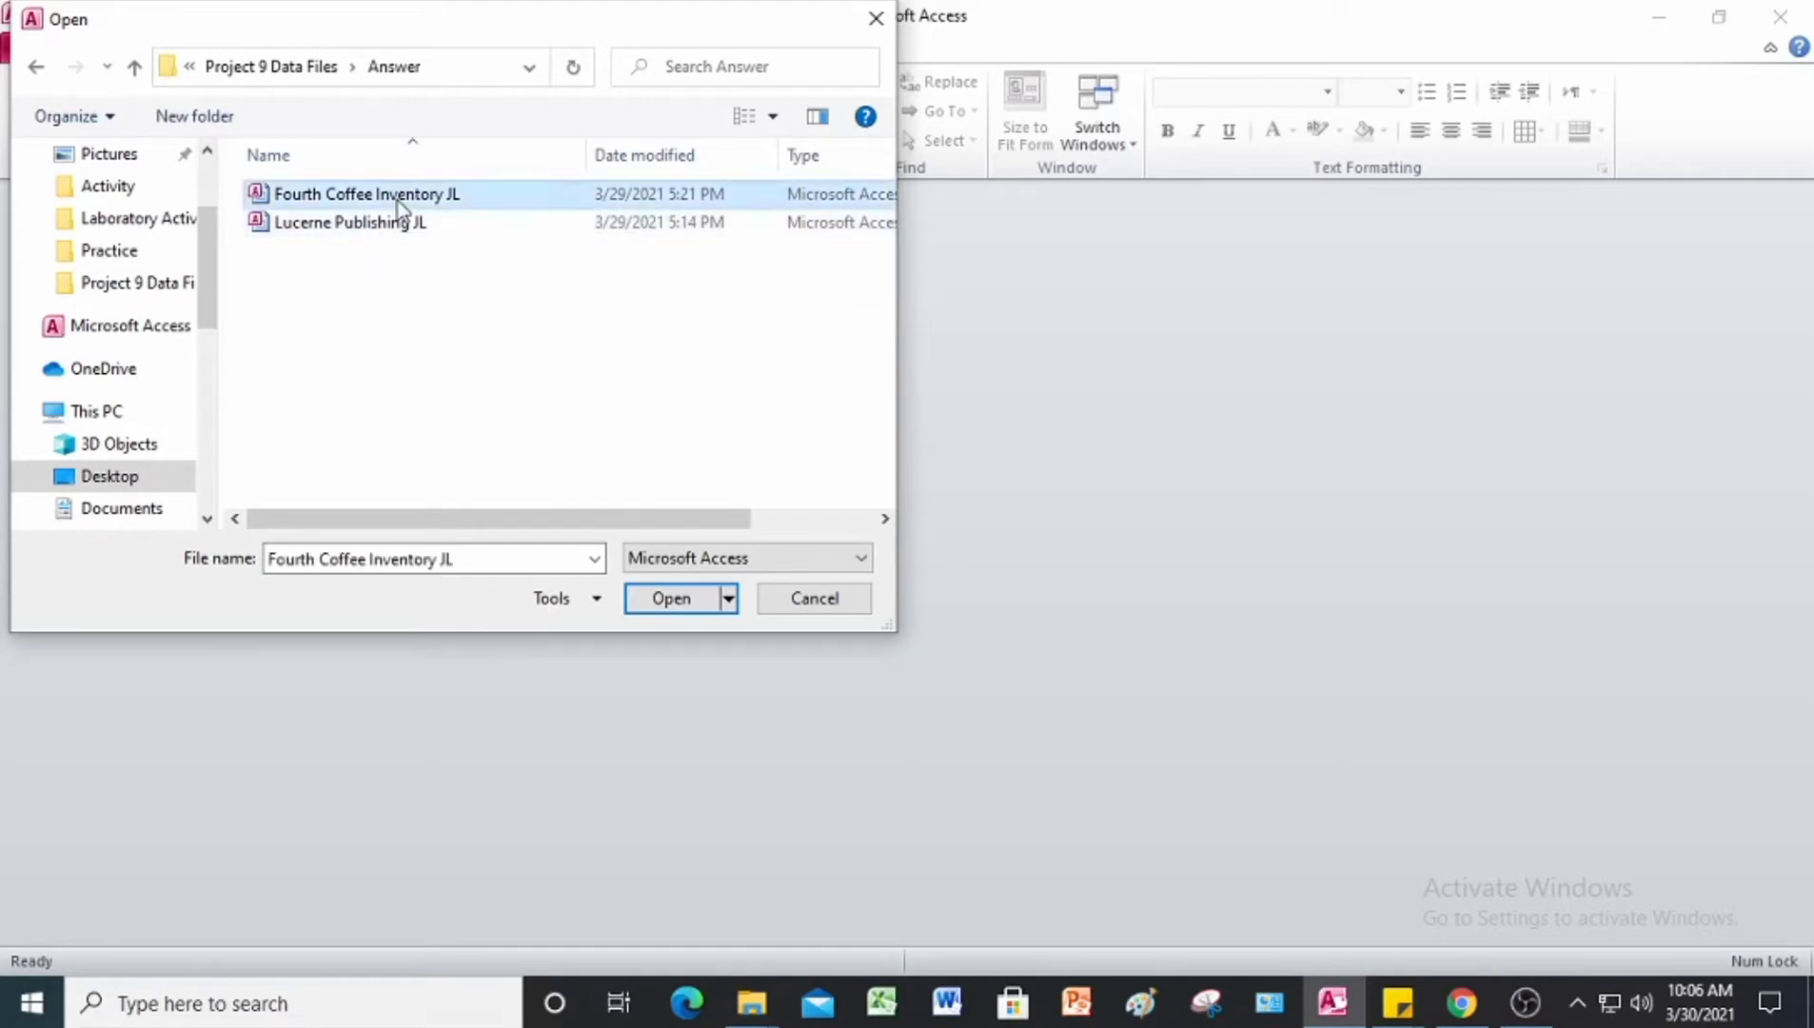
left_click(668, 596)
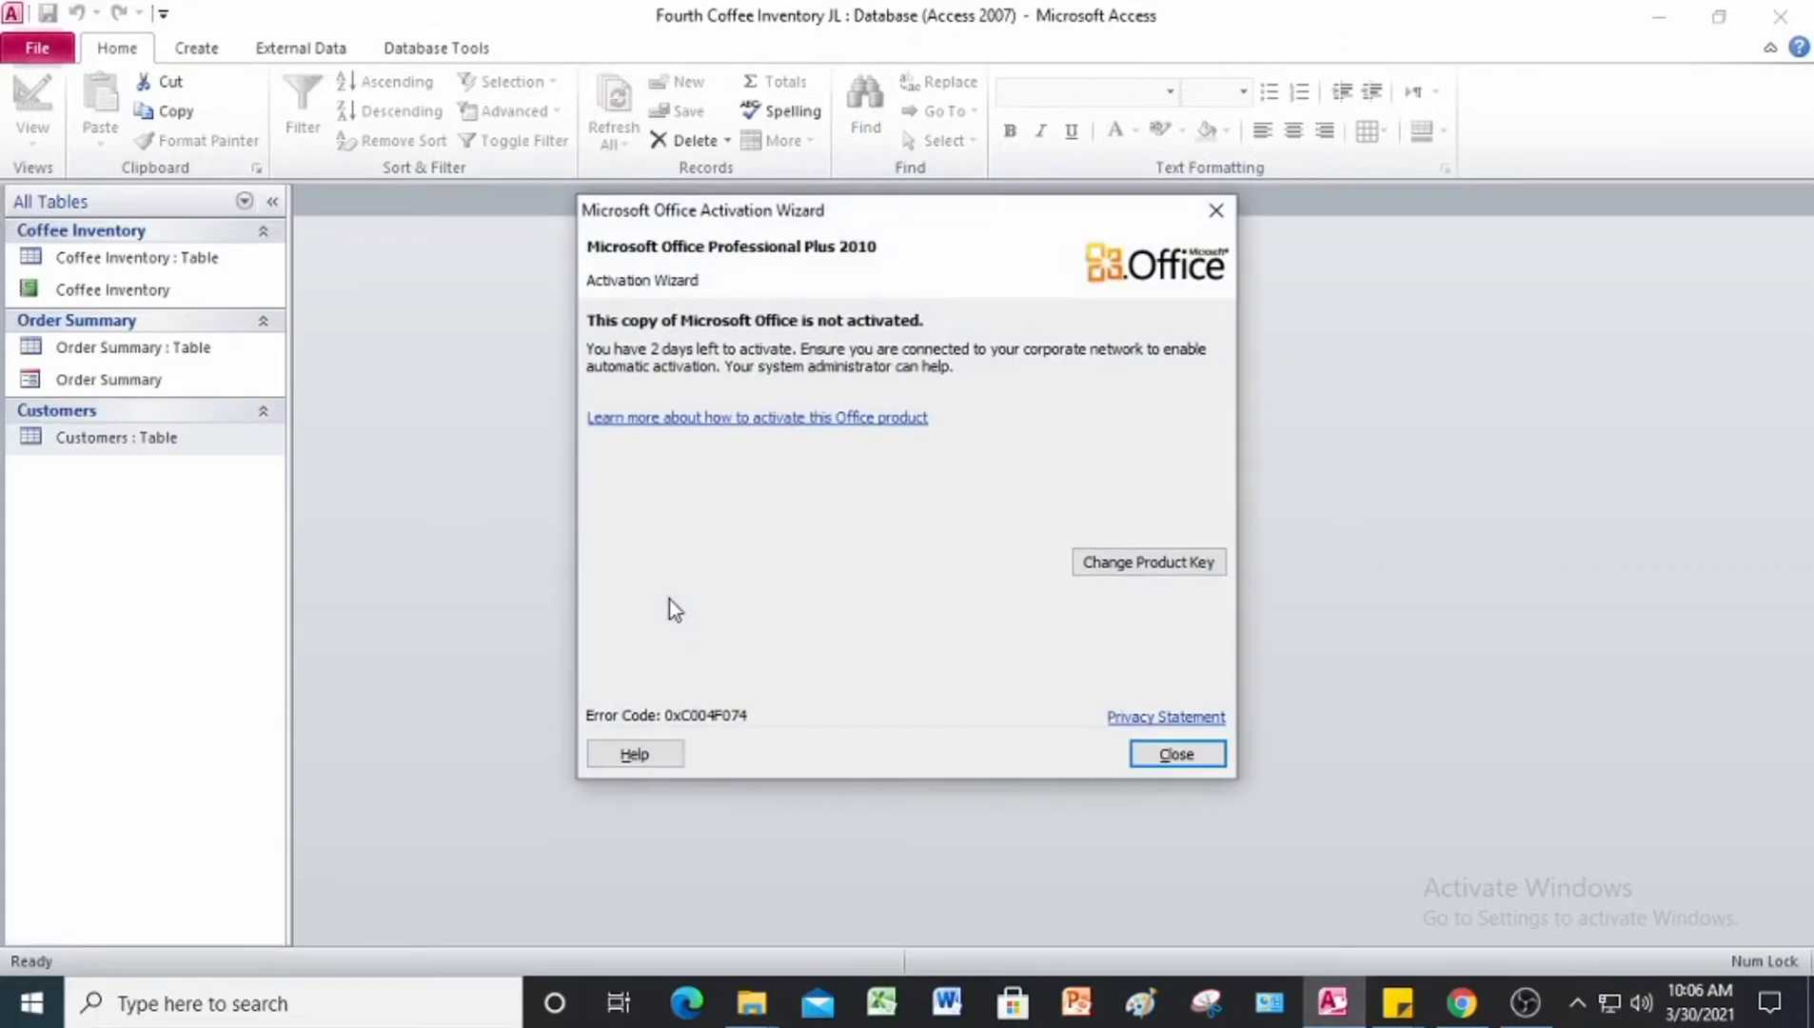
left_click(1176, 754)
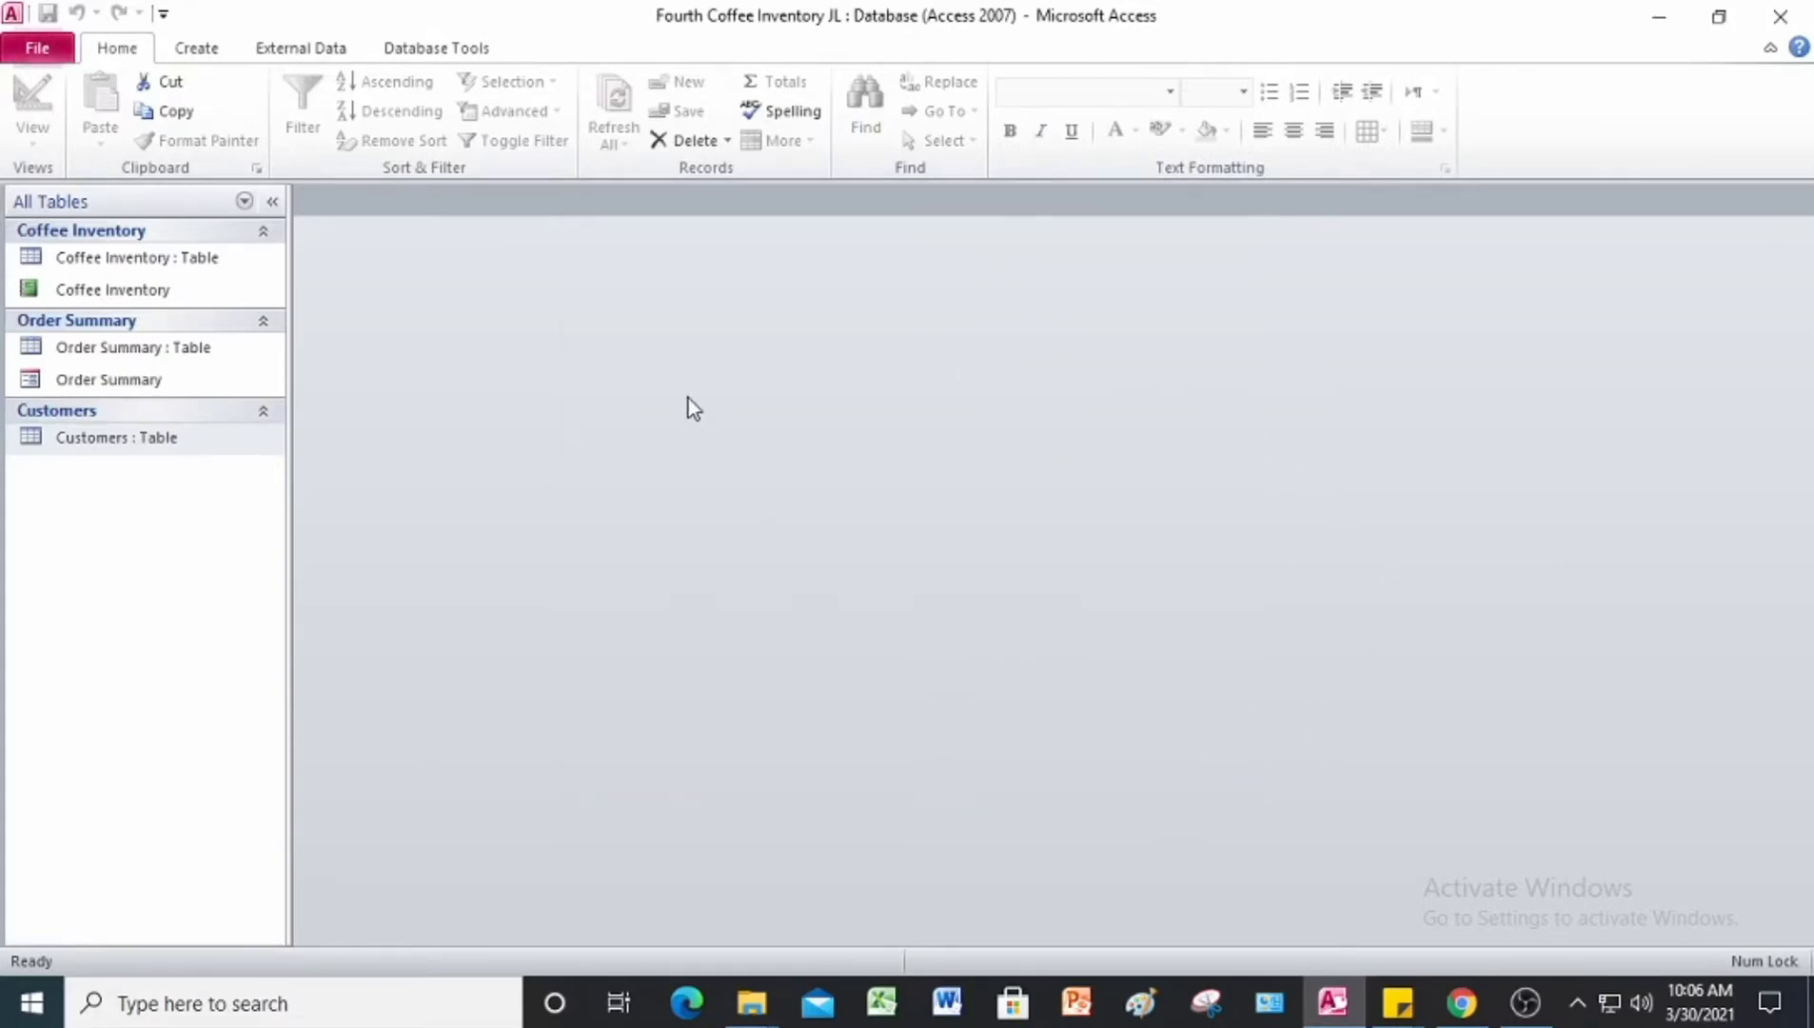
Step: Save the database as Project 9-3 (Fourth Coffee Inventory) JL in the Answer folder and enable the content of the copy
left_click(44, 52)
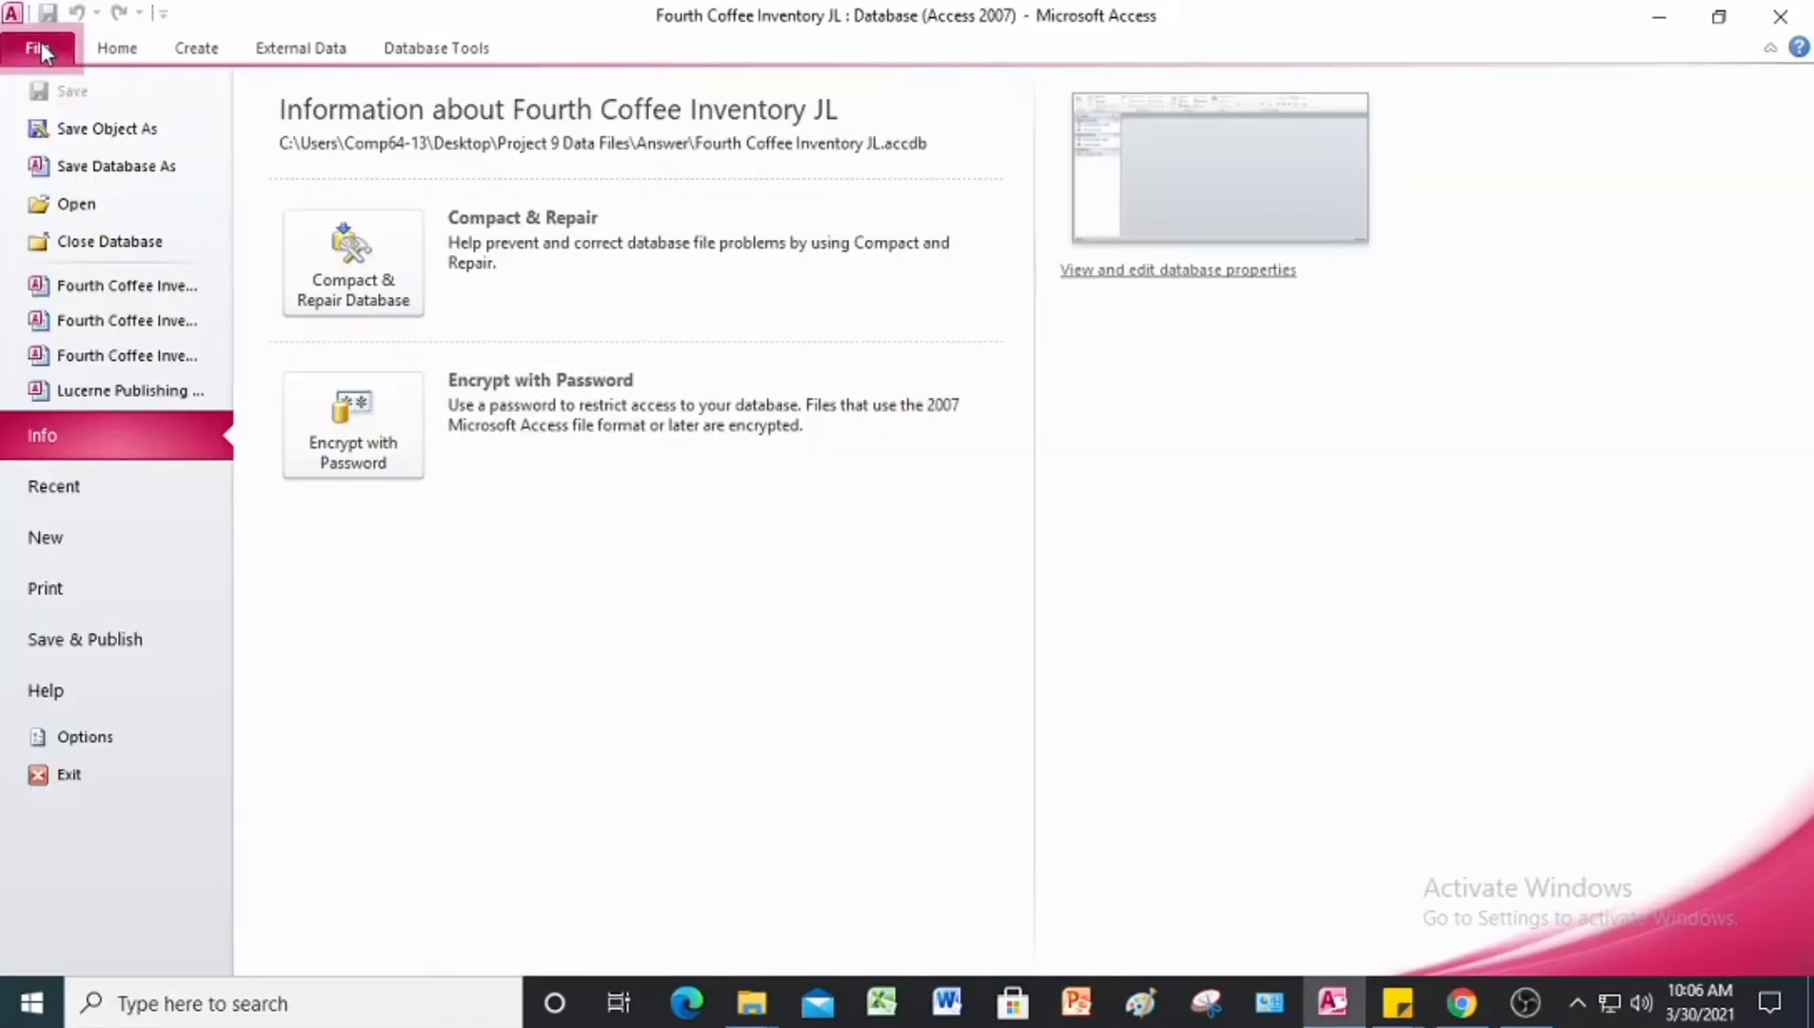
left_click(107, 175)
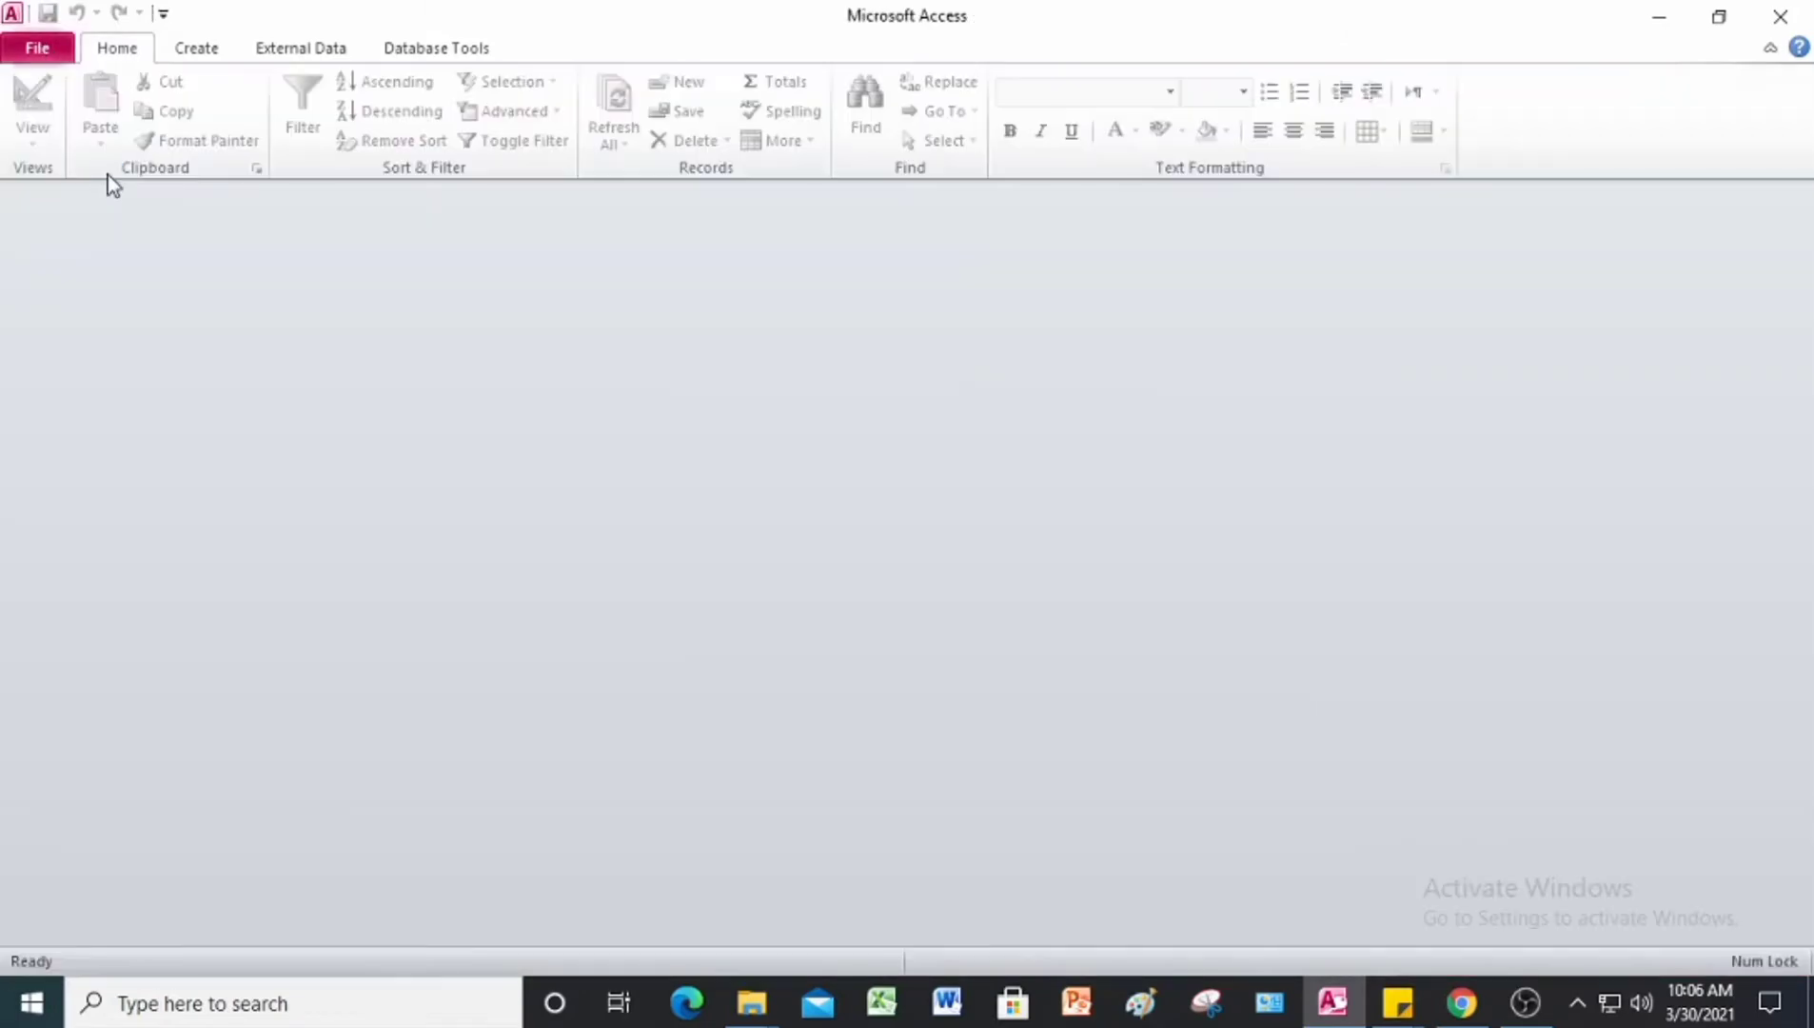
left_click(413, 502)
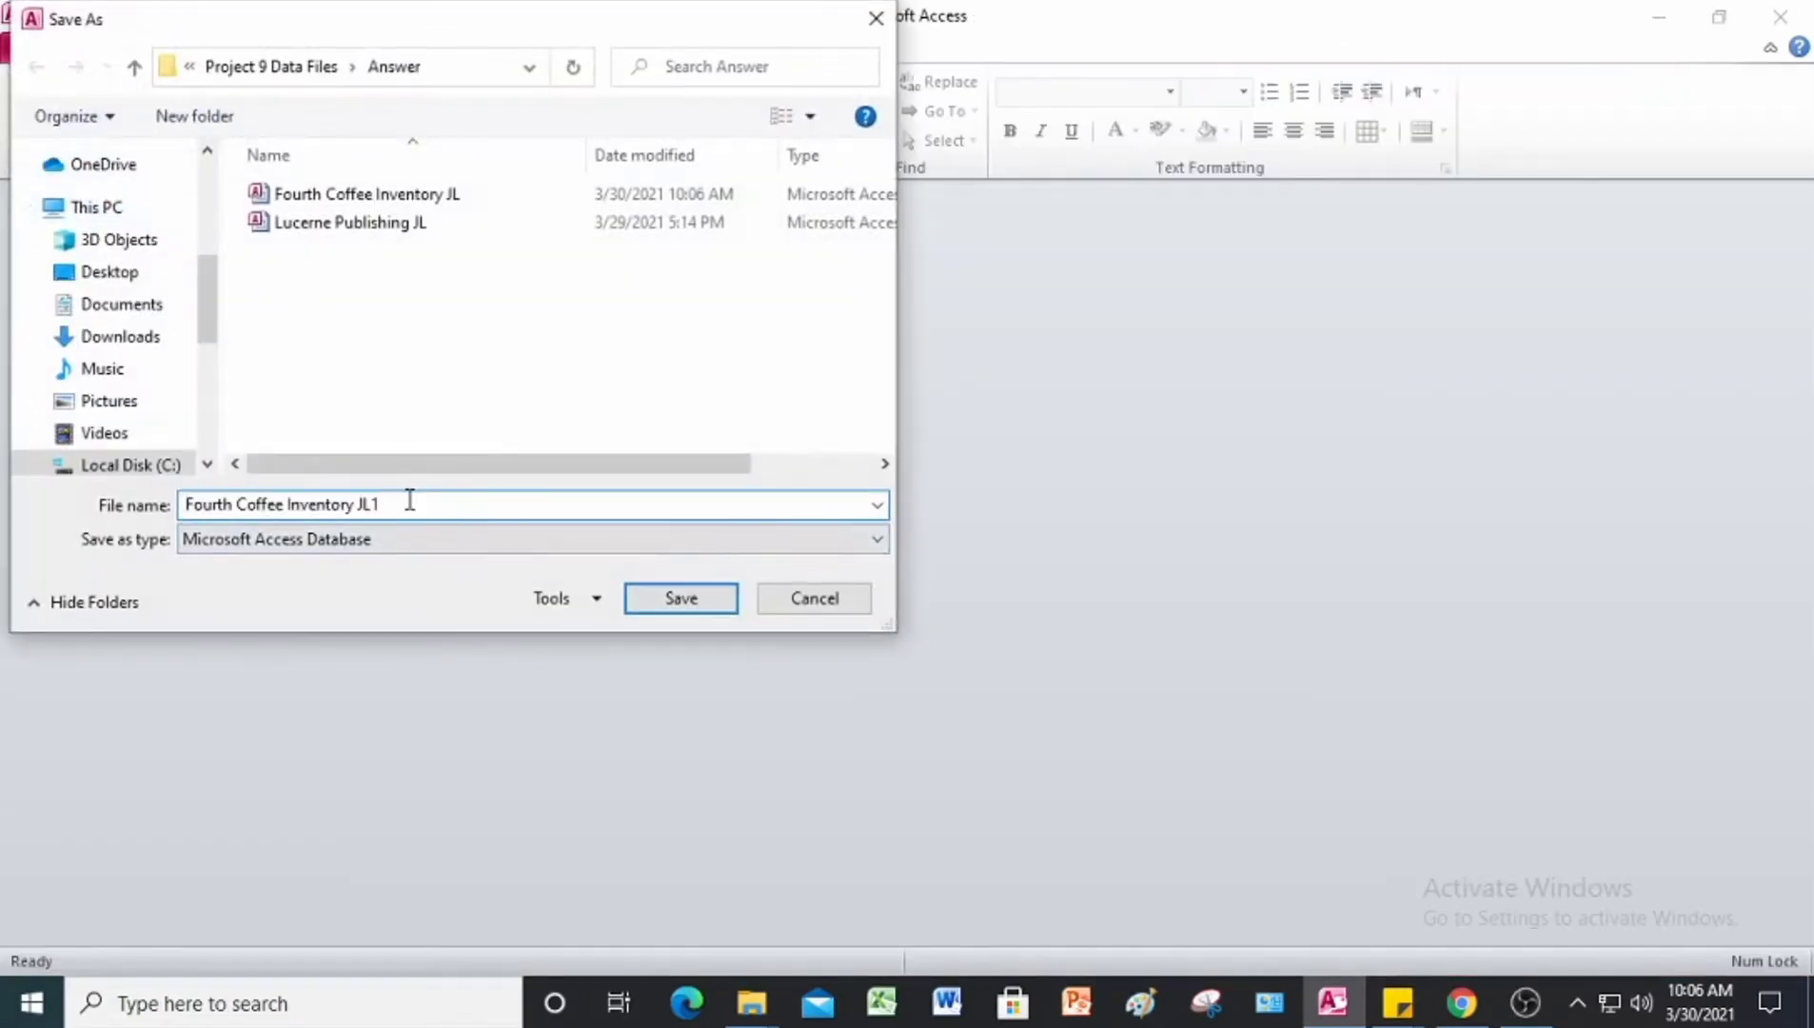
key("BackSpace")
type("3")
key("BackSpace")
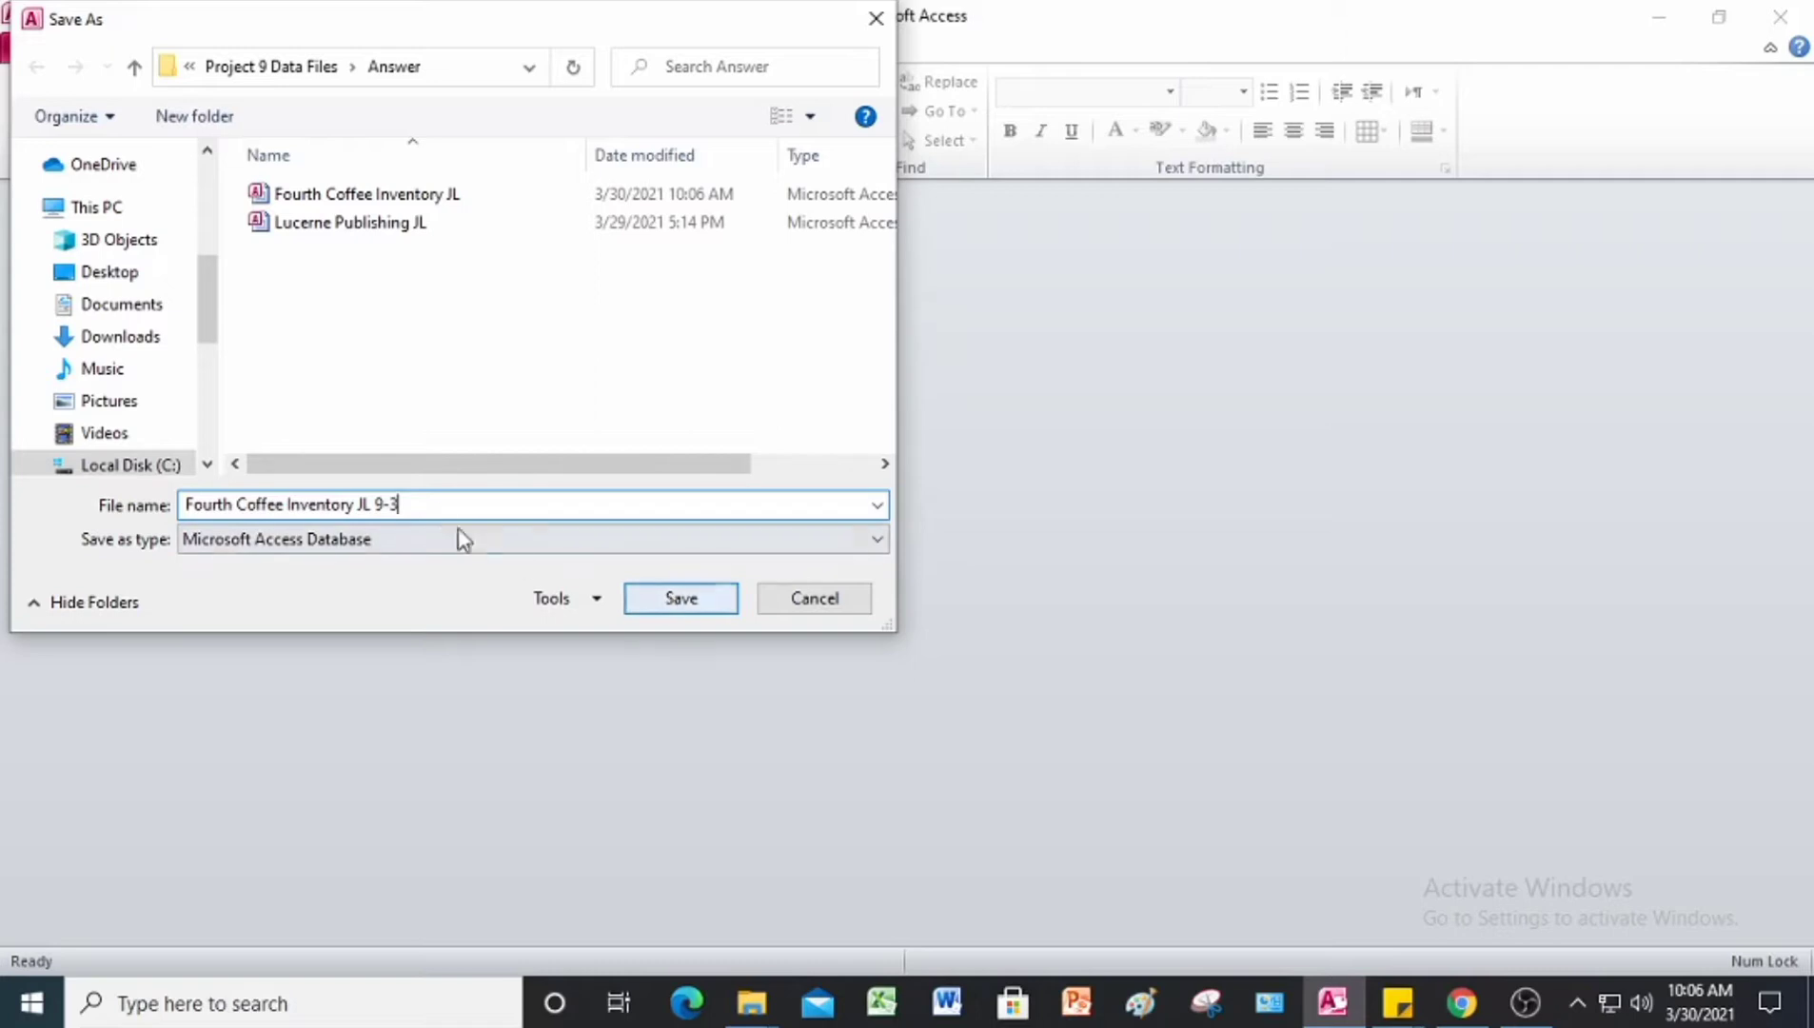
key("Left")
key("Left")
key("Left")
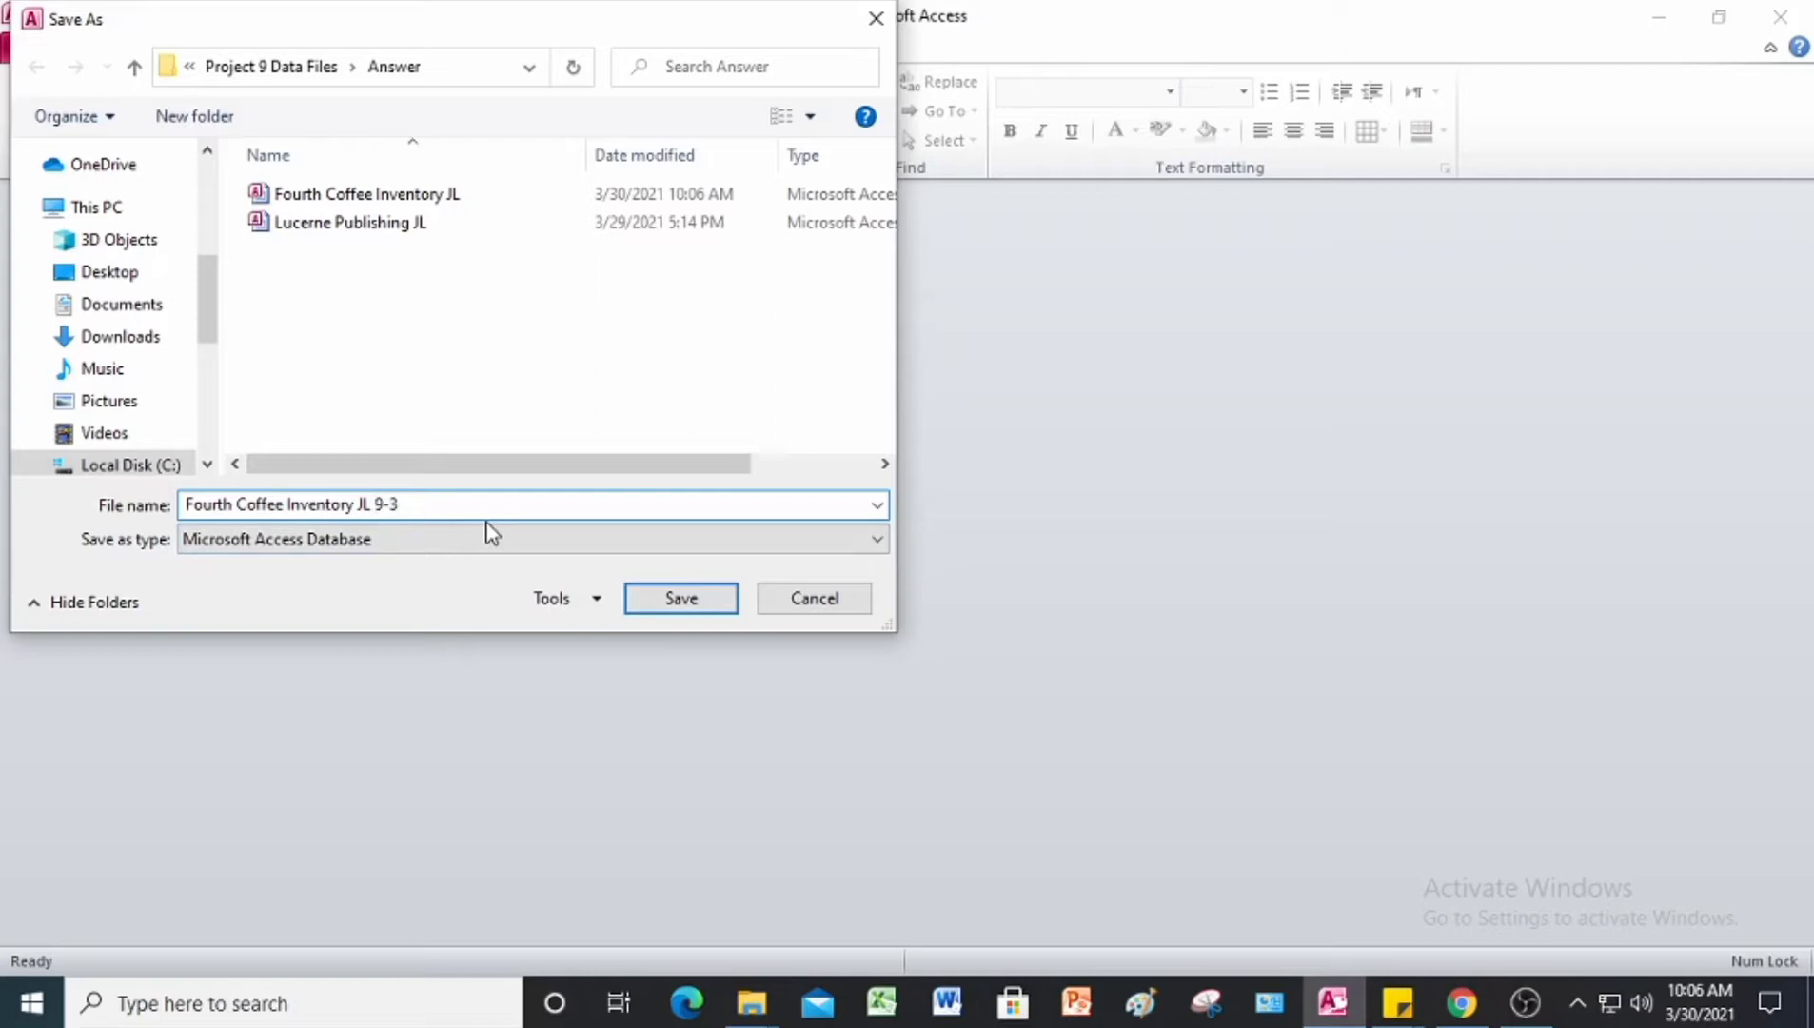
key("BackSpace")
key("BackSpace")
key("BackSpace")
key("BackSpace")
key("BackSpace")
key("BackSpace")
key("BackSpace")
key("BackSpace")
key("BackSpace")
key("BackSpace")
key("BackSpace")
key("BackSpace")
key("BackSpace")
key("BackSpace")
key("BackSpace")
key("BackSpace")
key("BackSpace")
key("BackSpace")
key("BackSpace")
key("BackSpace")
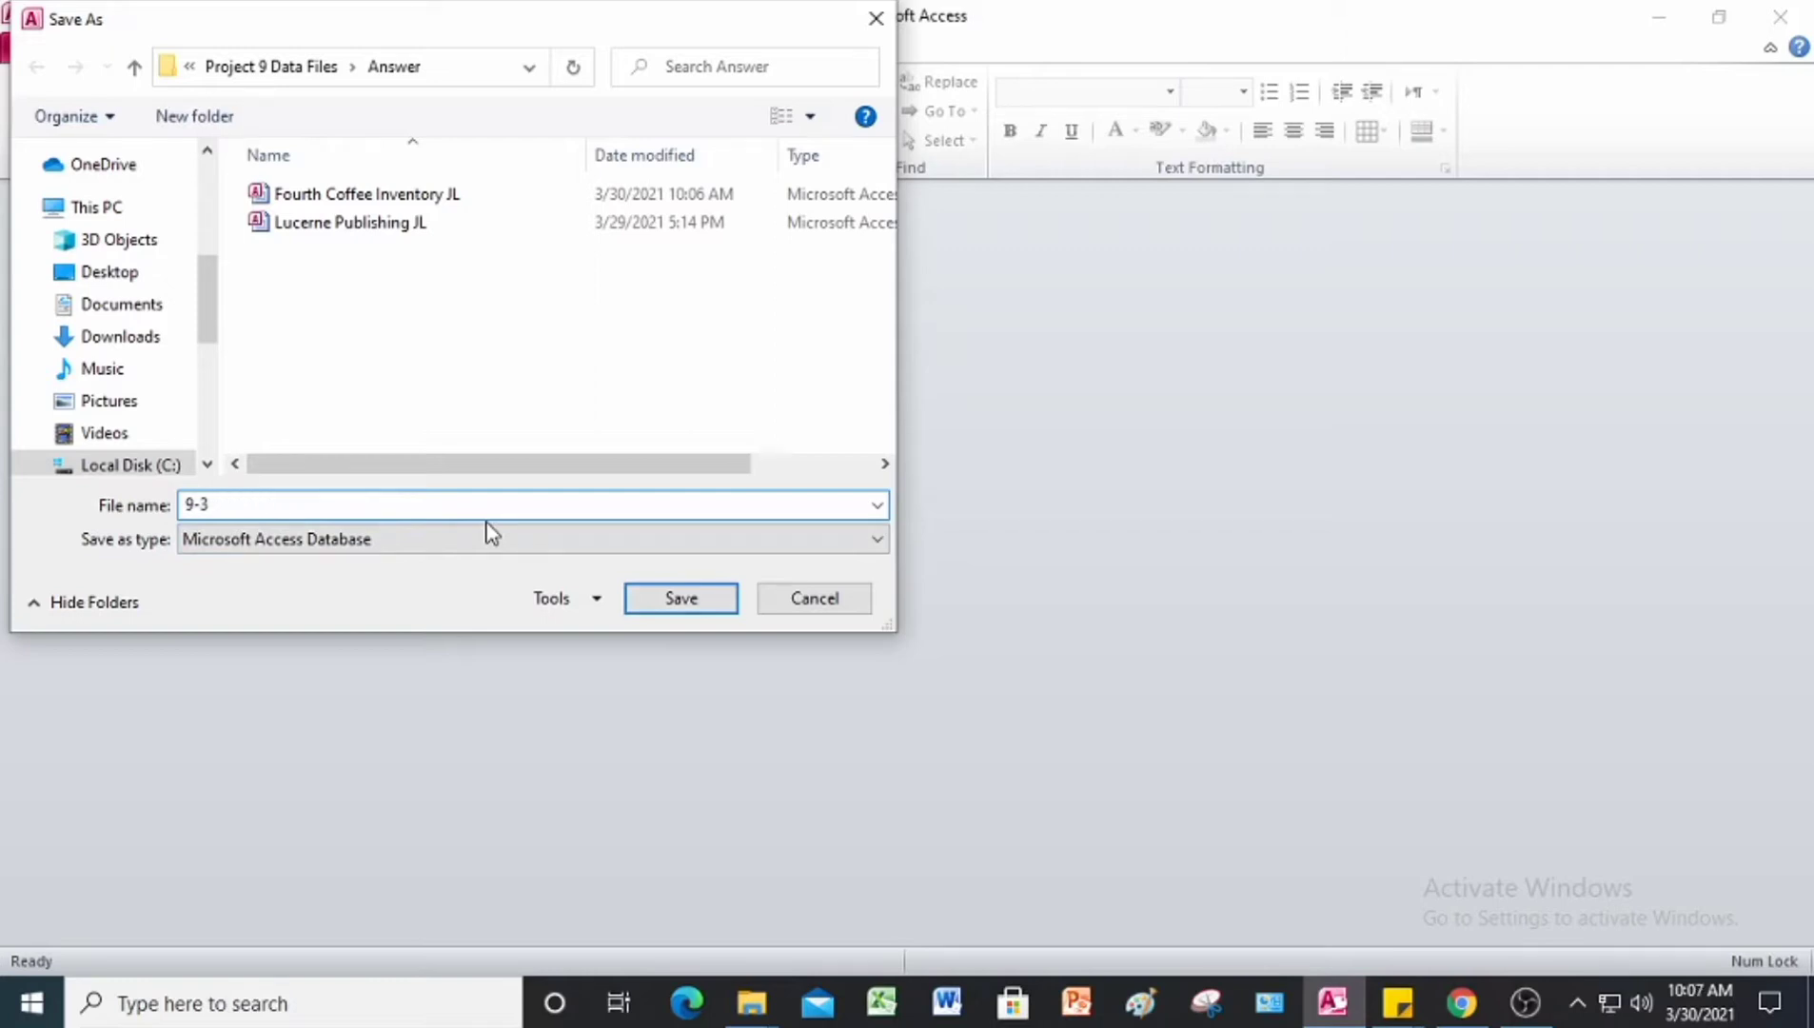
type("Project")
key("Right")
key("Right")
key("Right")
type("(Fourth Coffe")
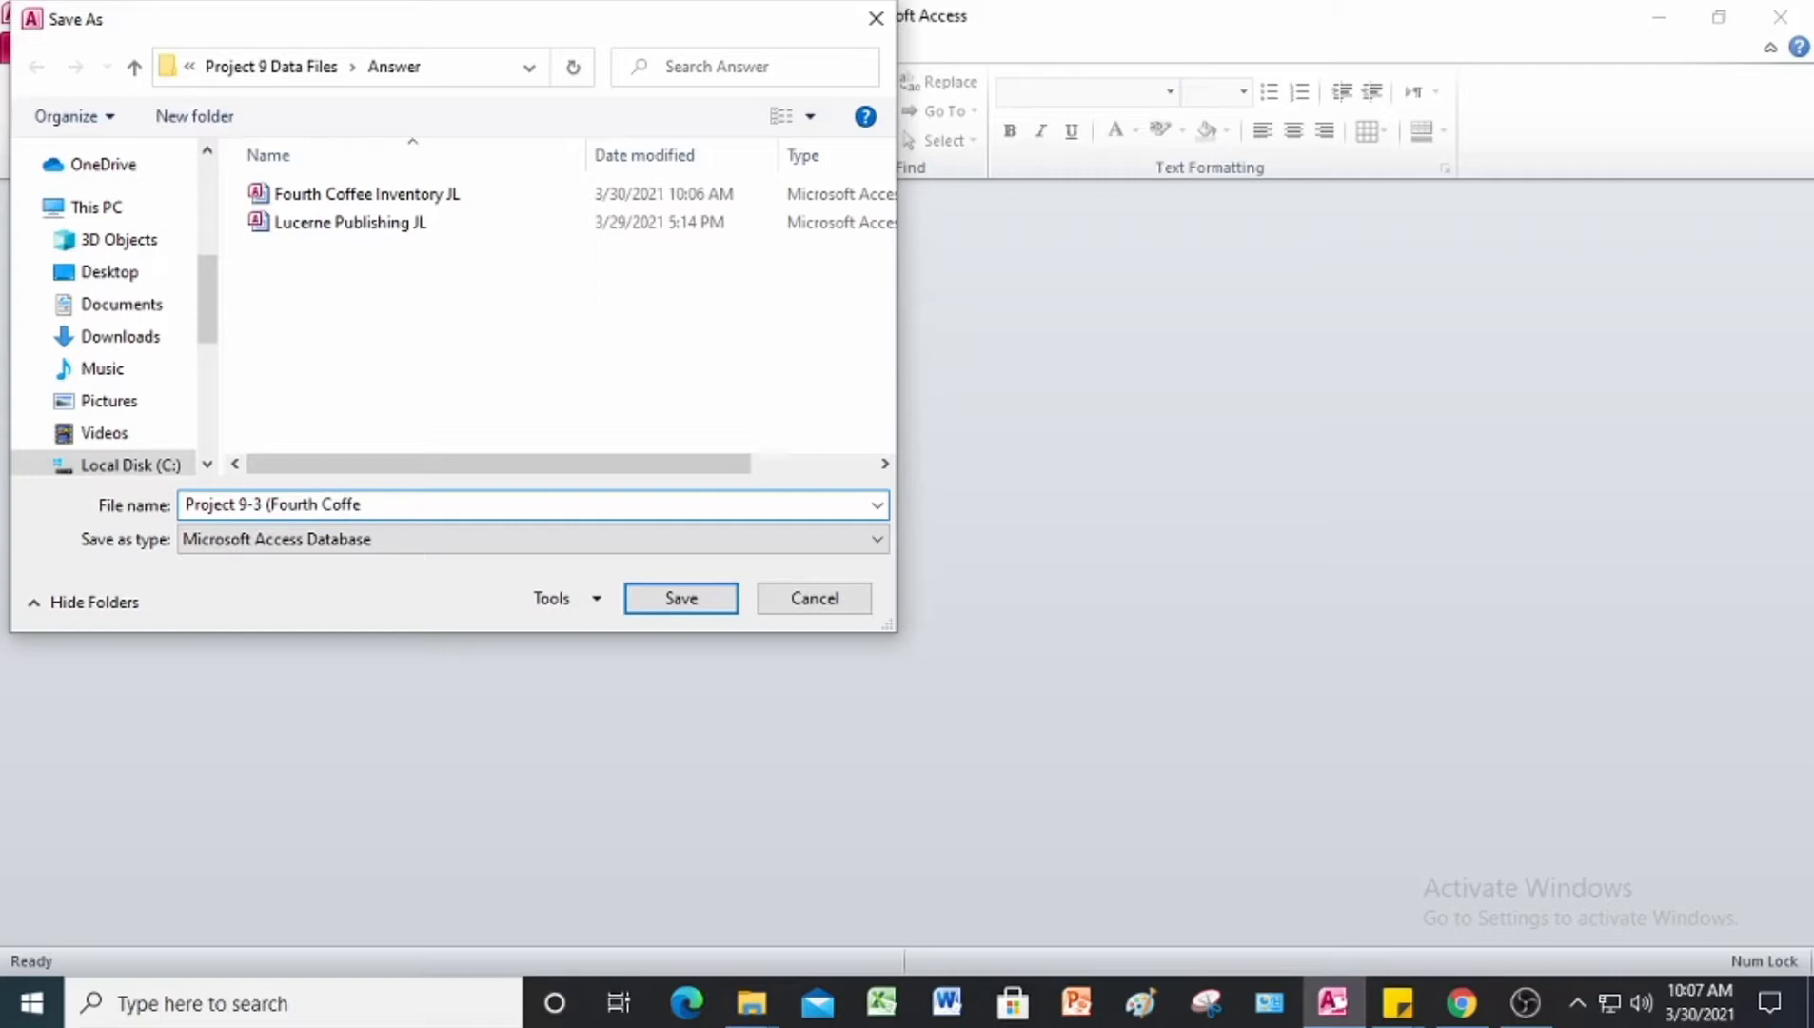
type("e Inventory) JL")
left_click(713, 602)
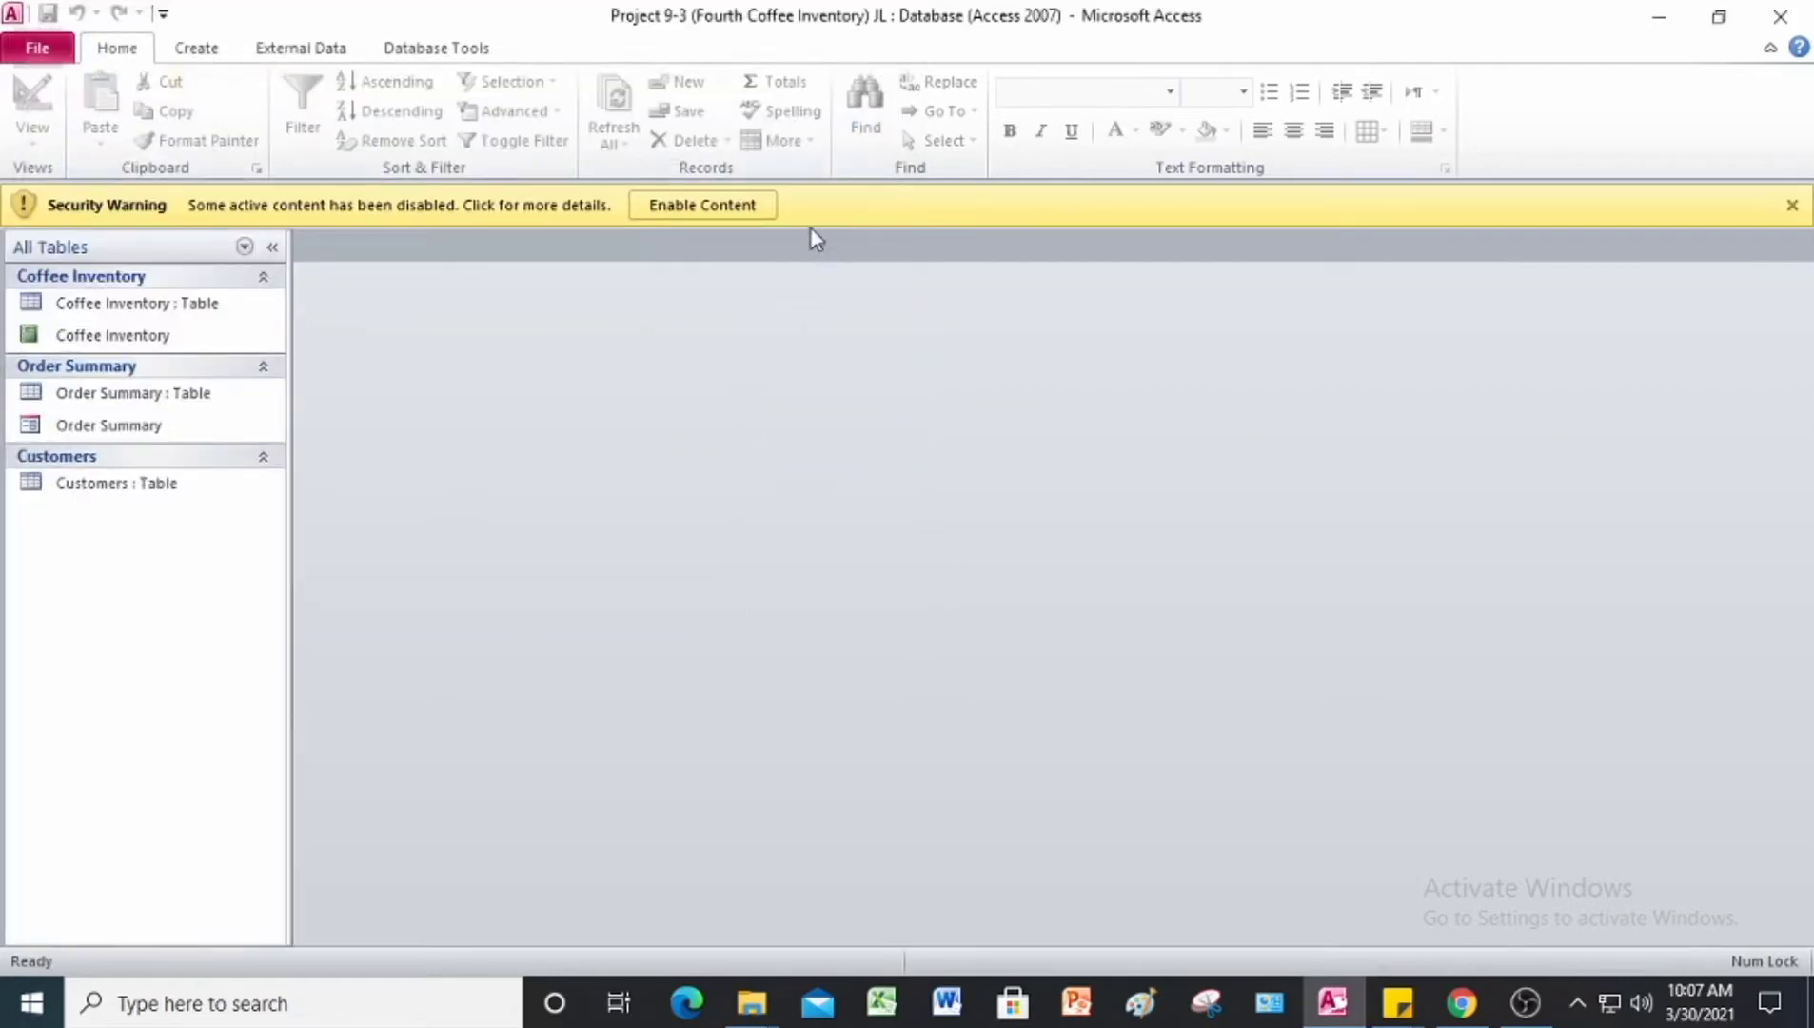
left_click(709, 202)
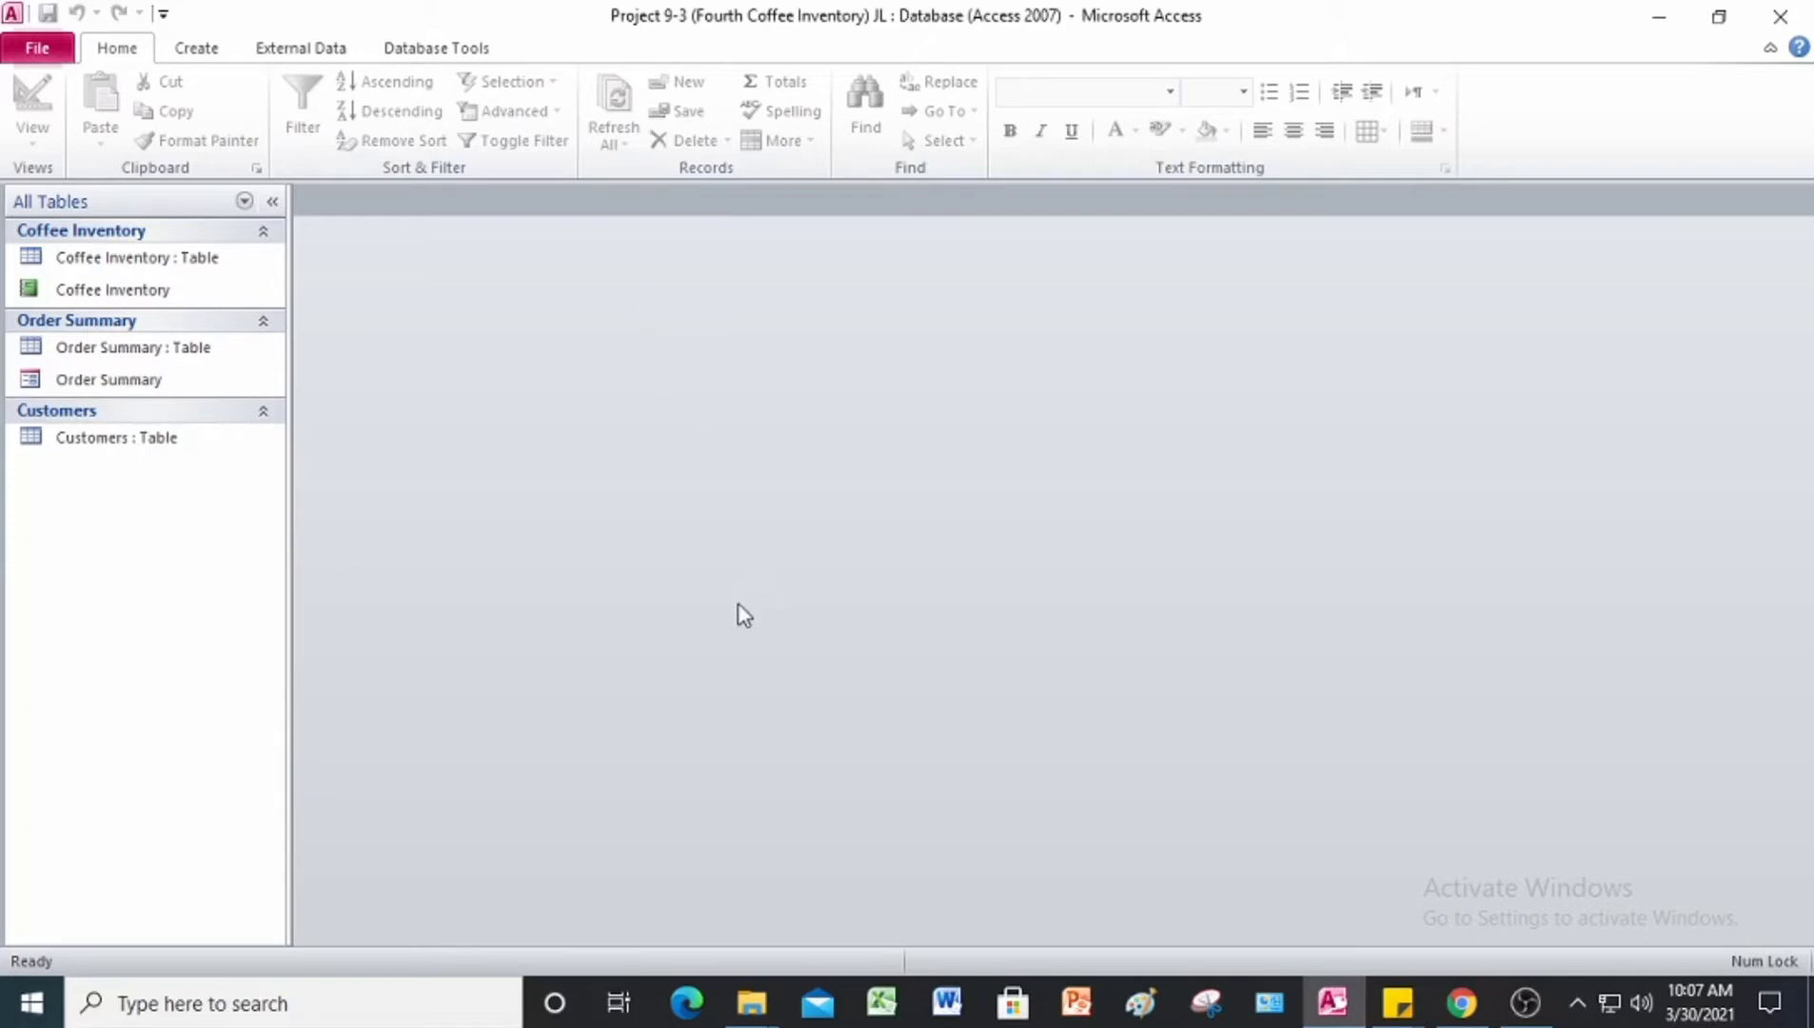
Step: Create a new table in Design view and add a first field named ID with the AutoNumber data type
left_click(200, 49)
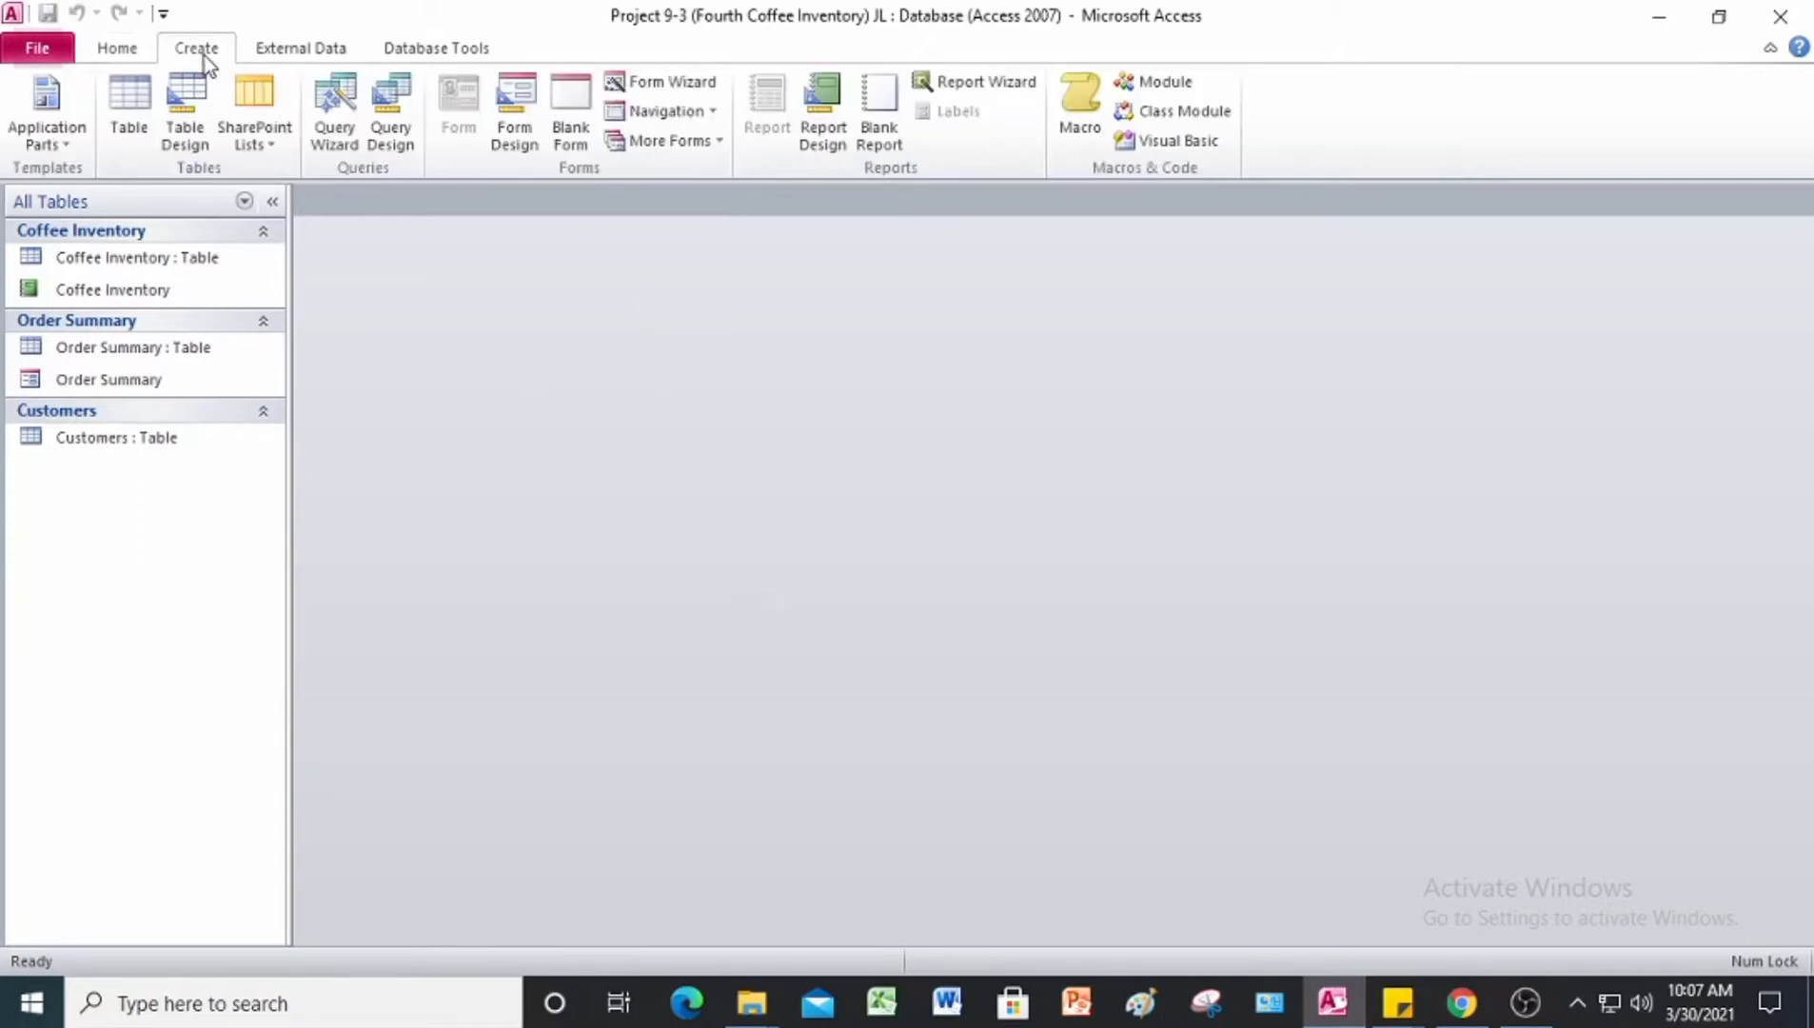
left_click(189, 135)
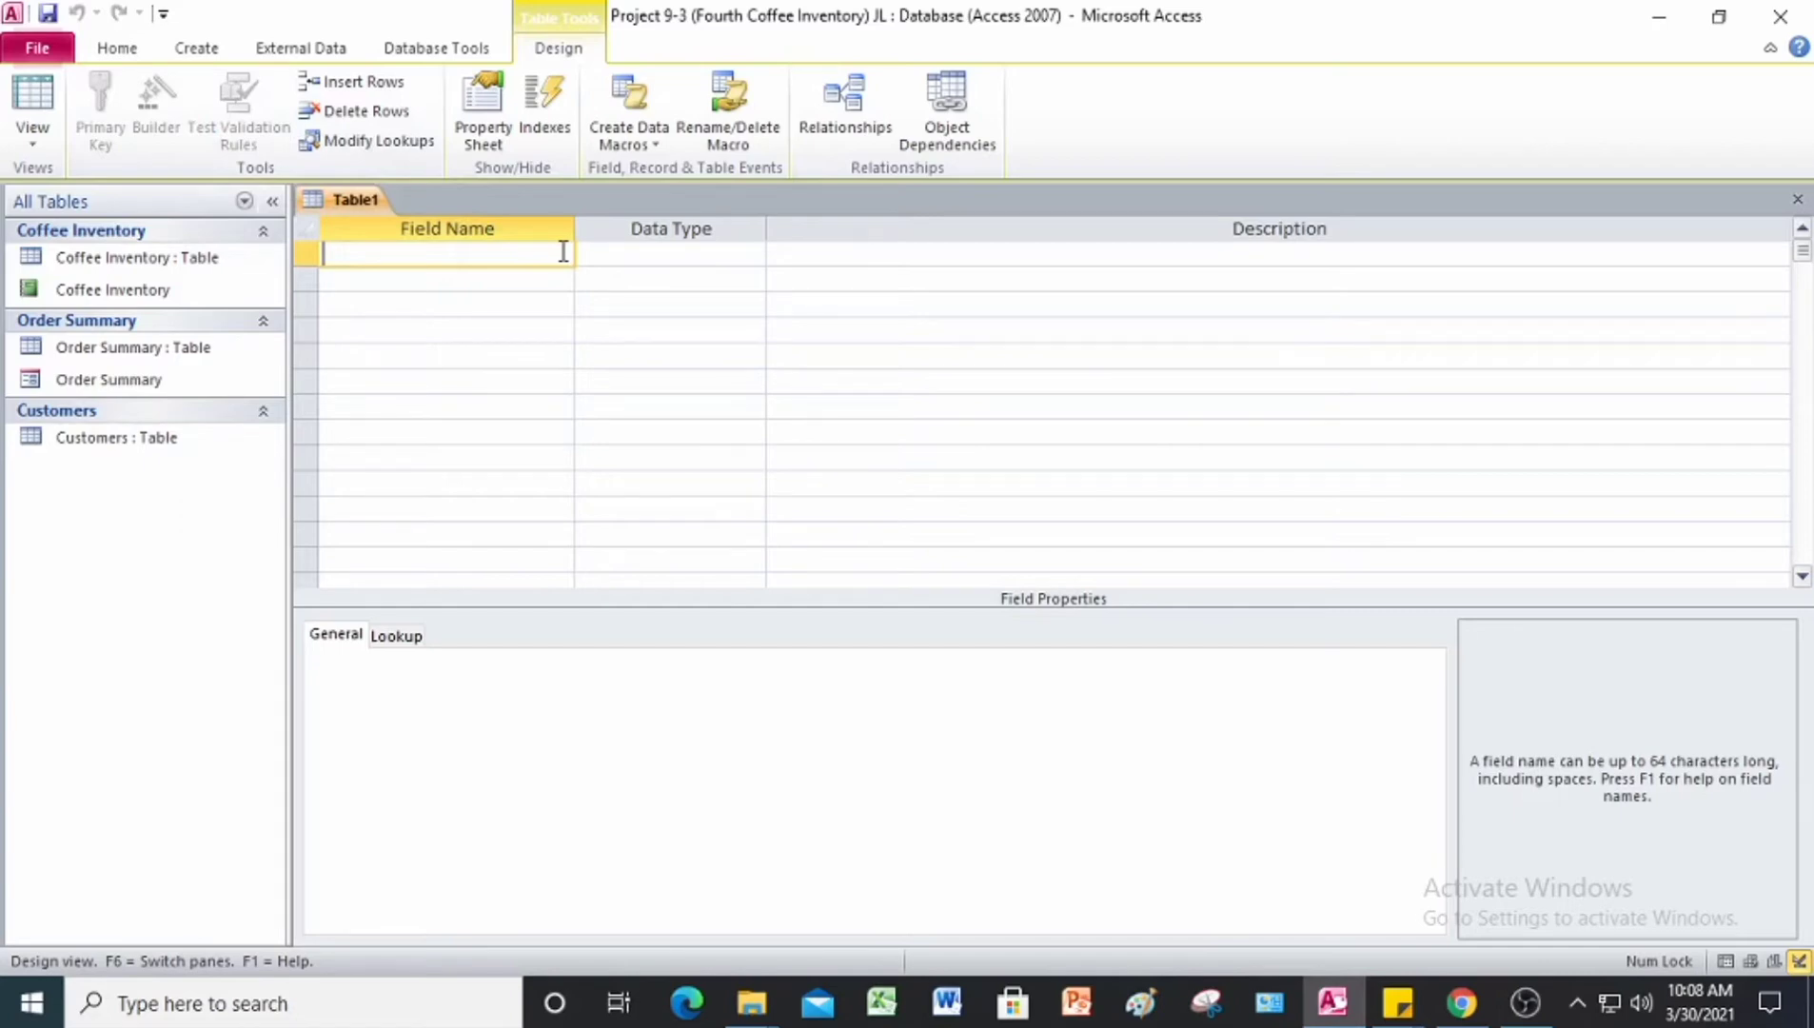
type("ID")
key("Tab")
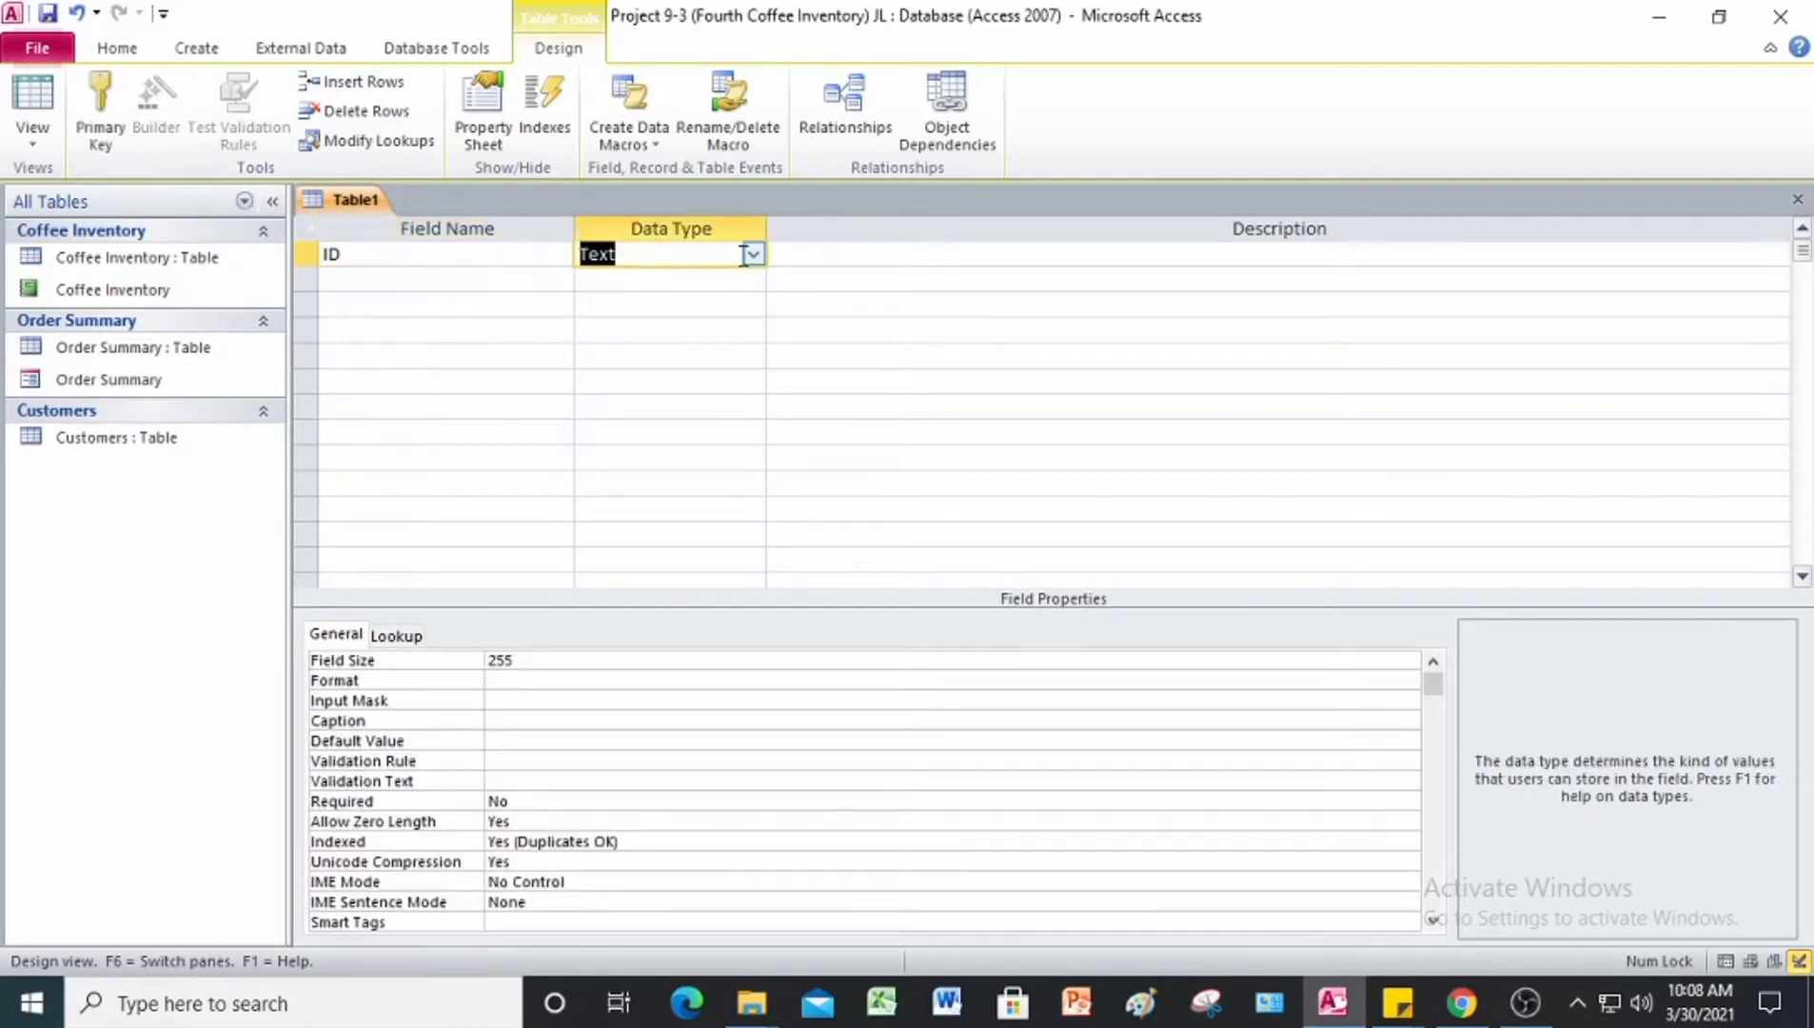
left_click(758, 253)
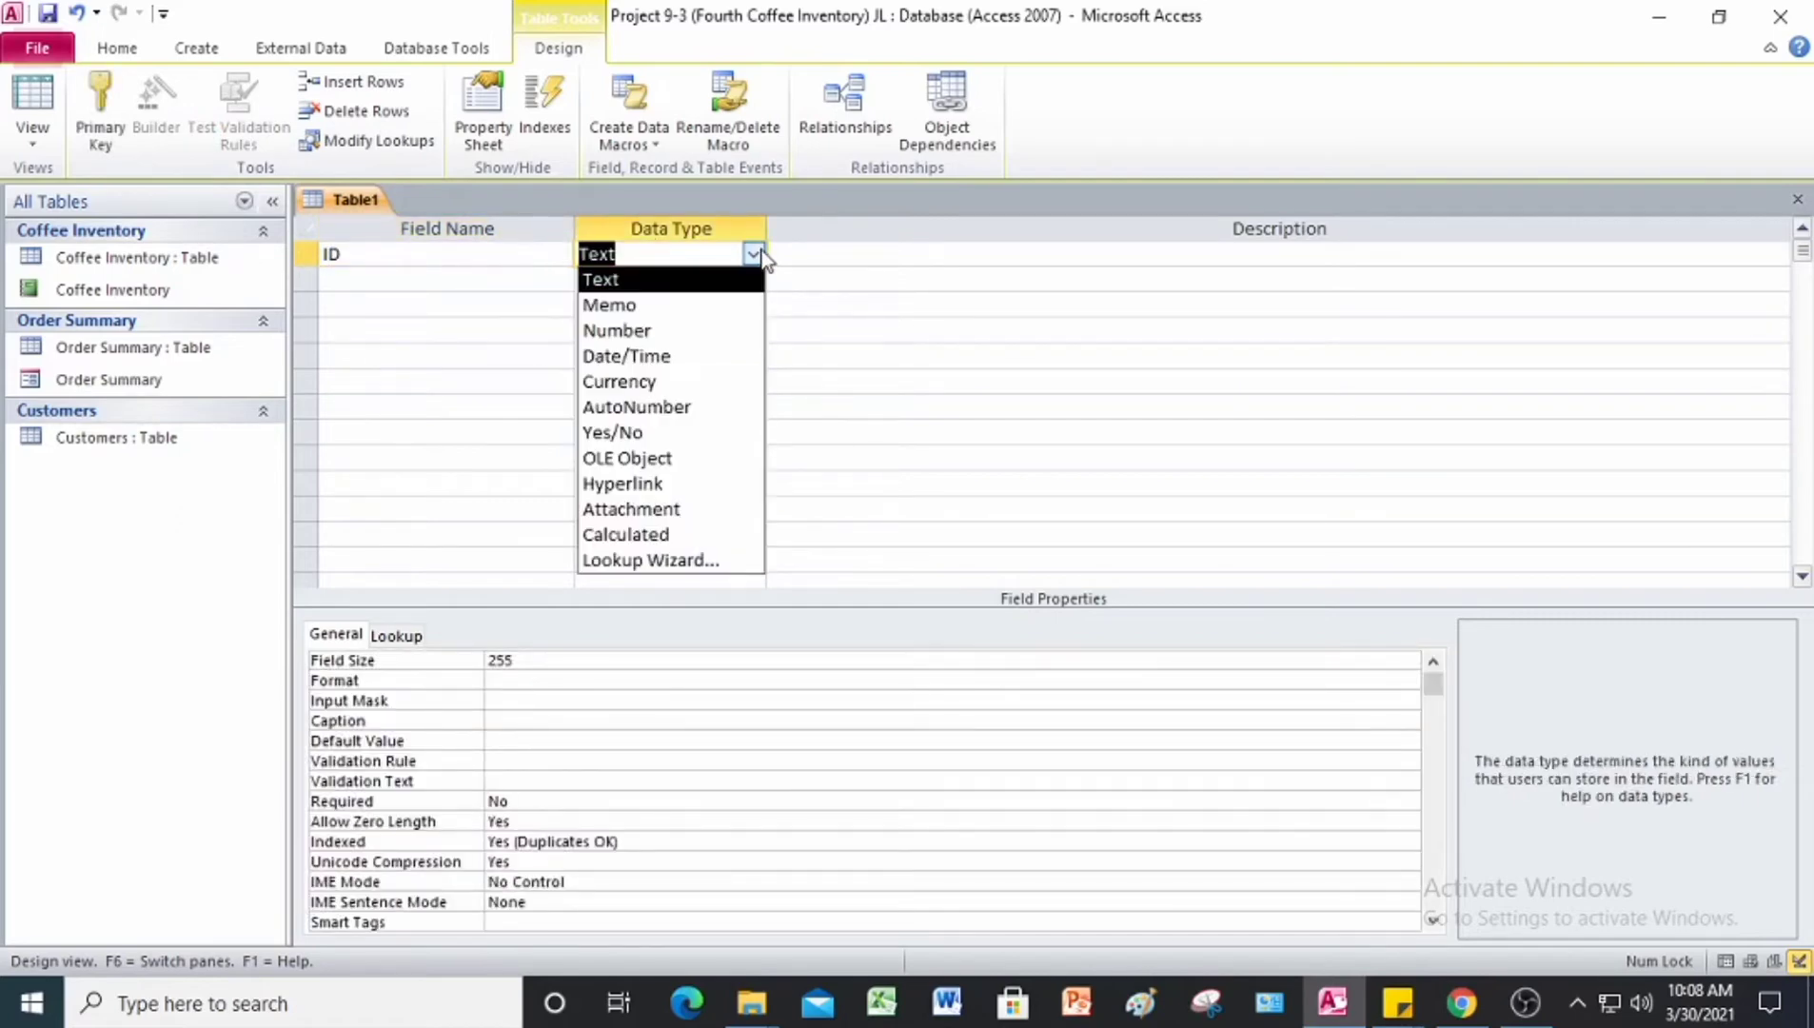
left_click(689, 409)
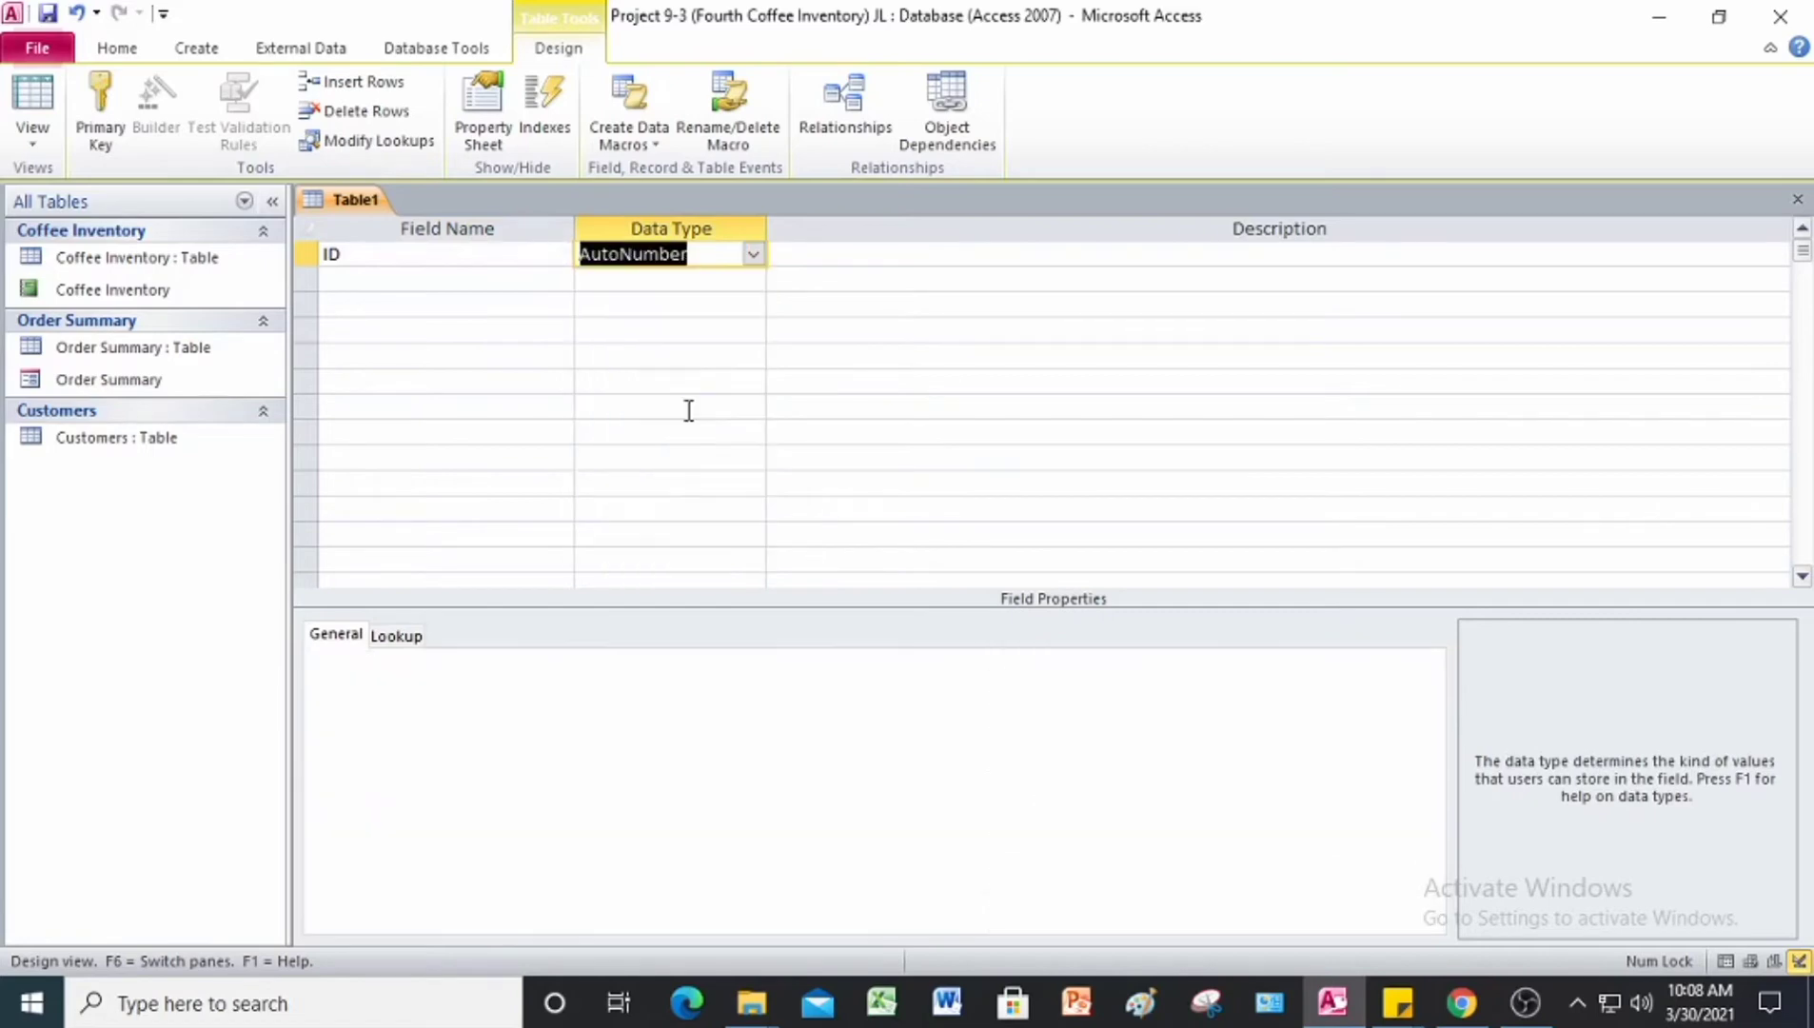
Step: Add a second field named Month, accept the reserved-word notice, and rename the field Mon with the Text data type
left_click(432, 280)
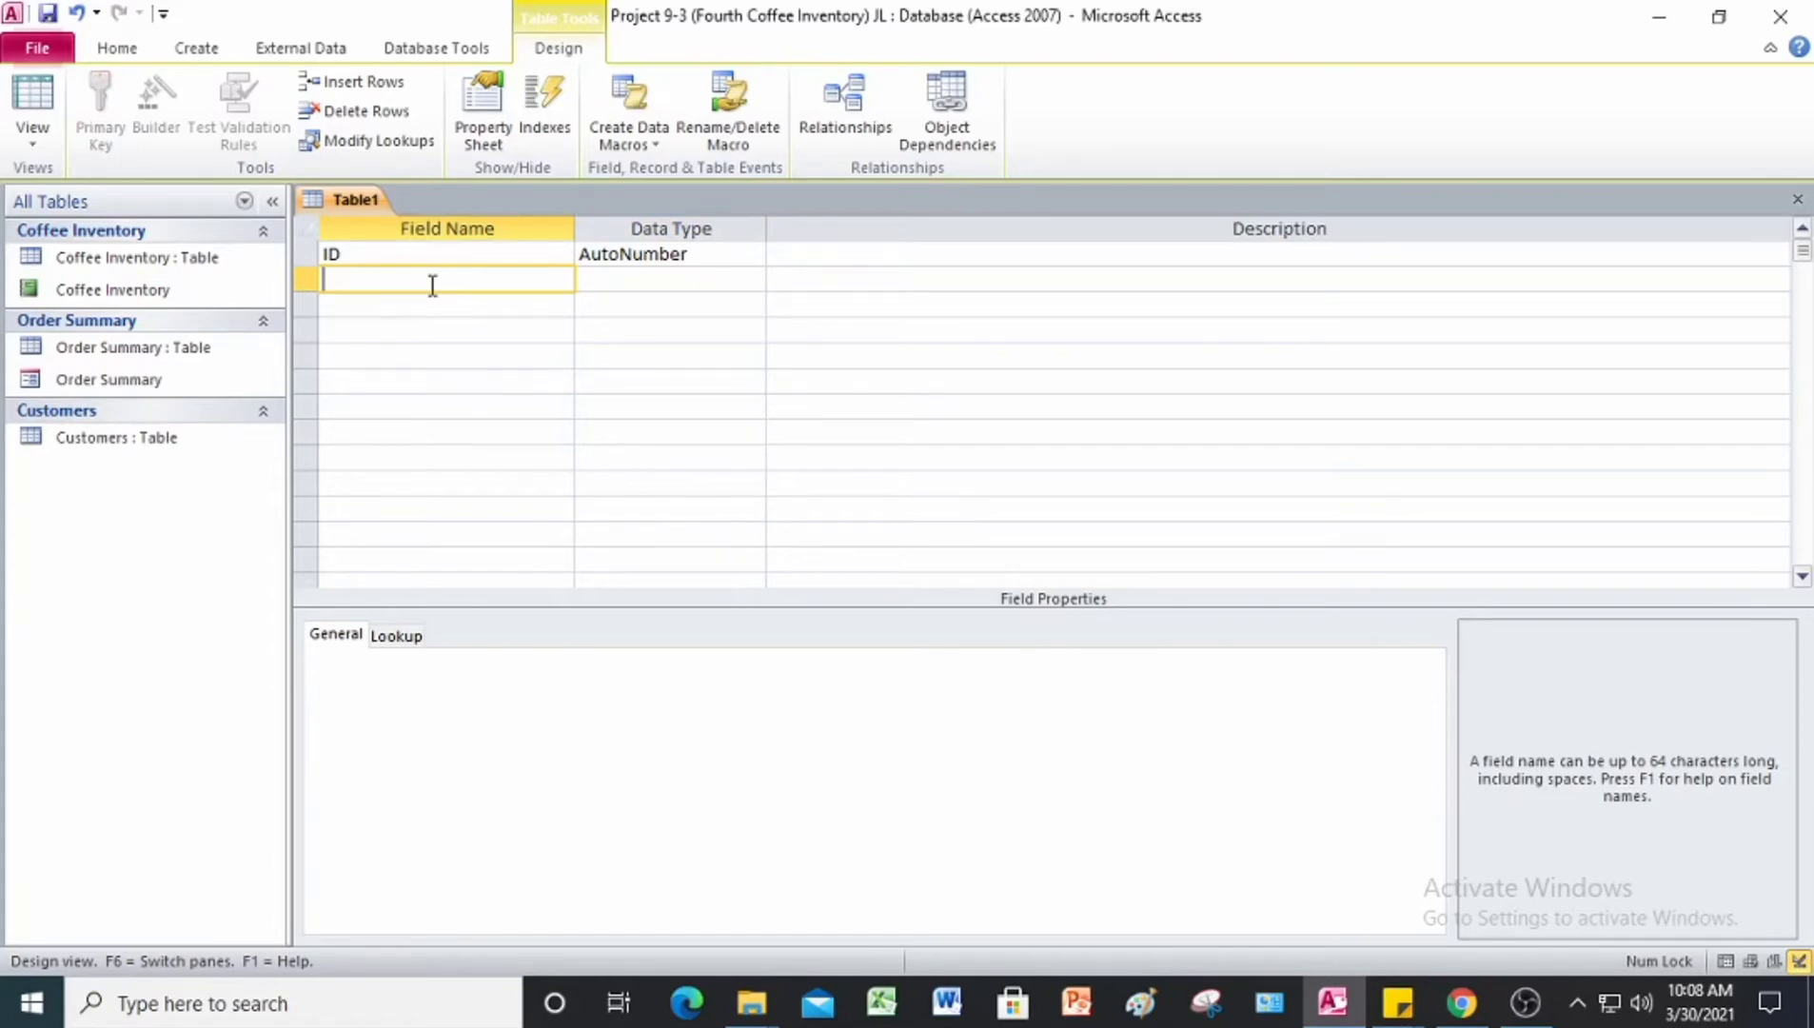
type("Month")
key("Tab")
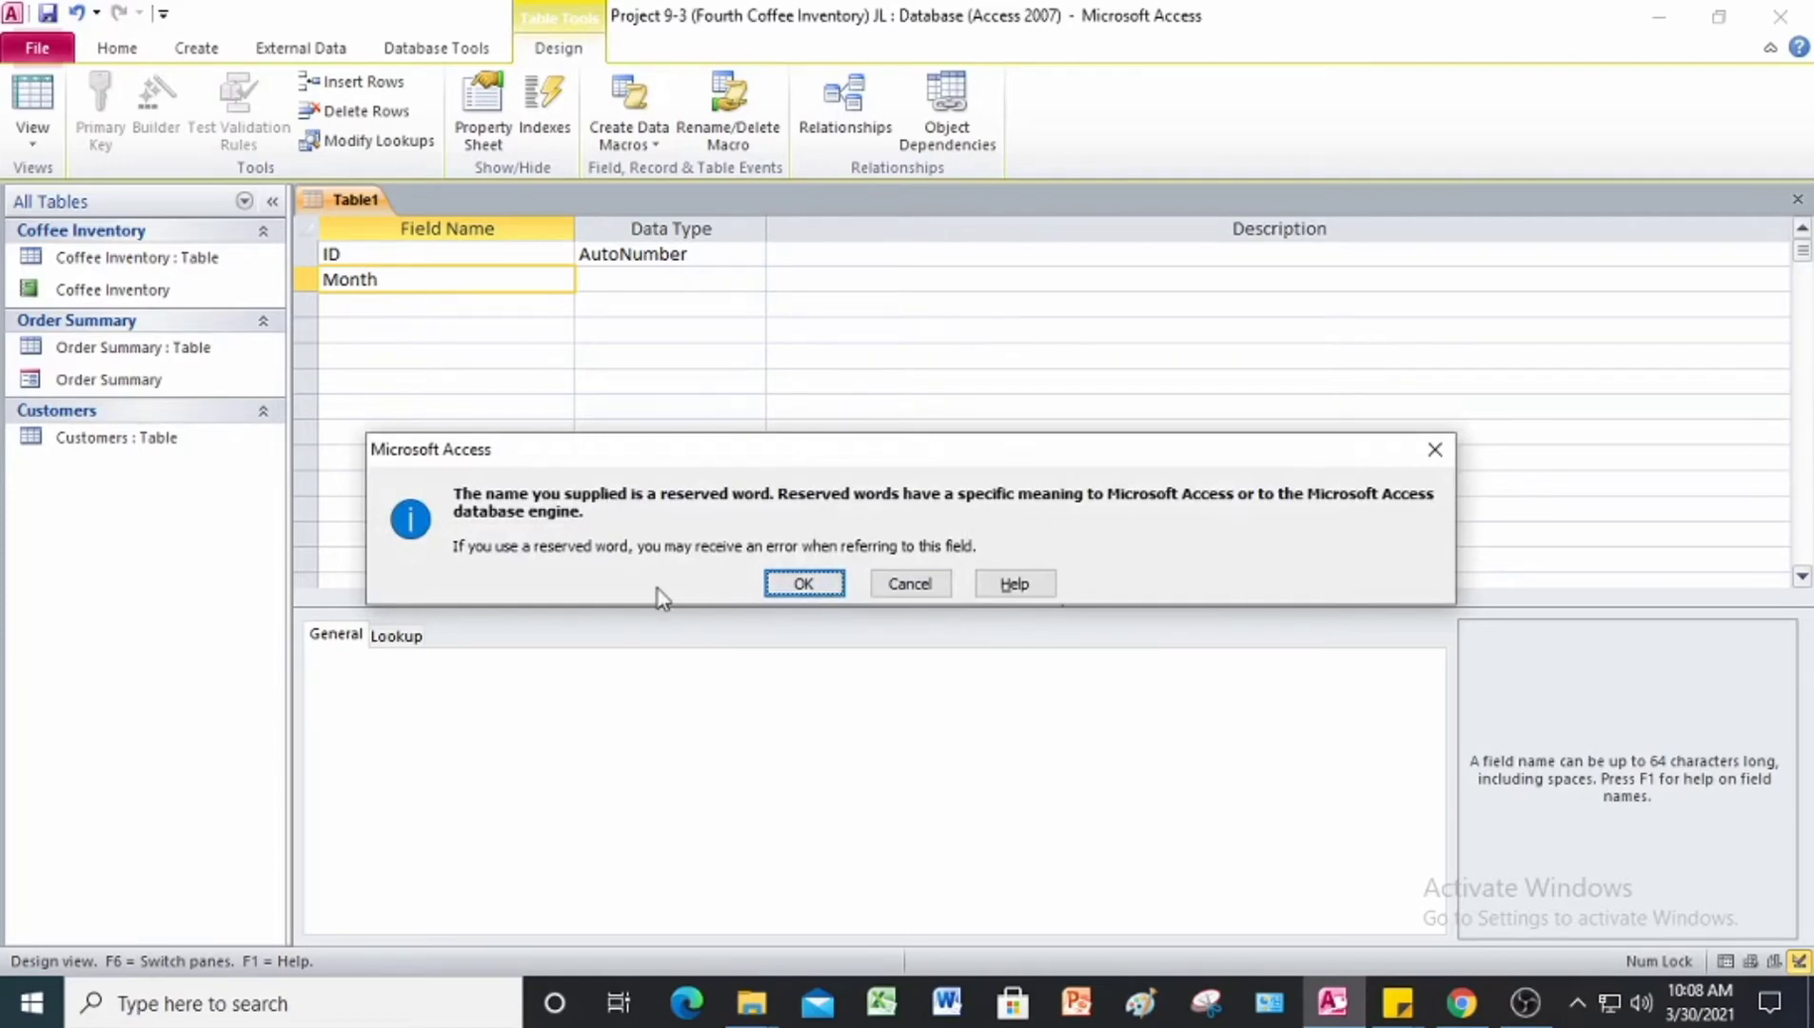
left_click(787, 590)
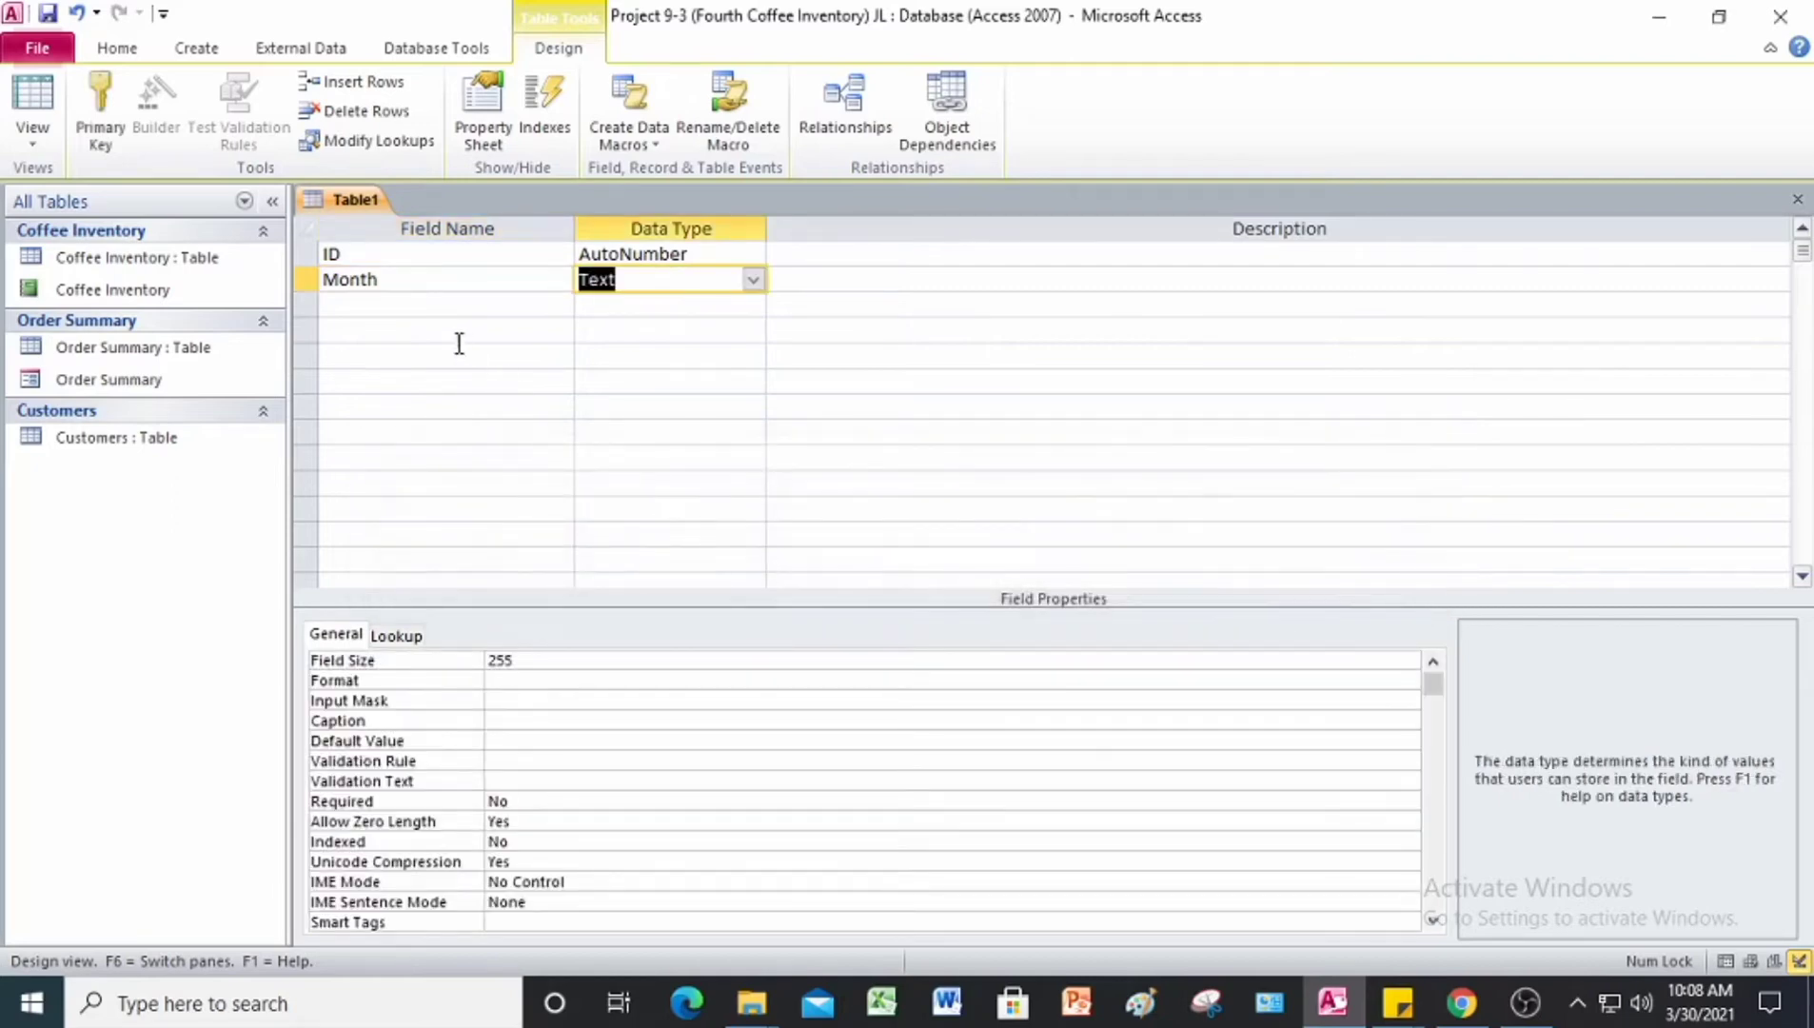
left_click(419, 278)
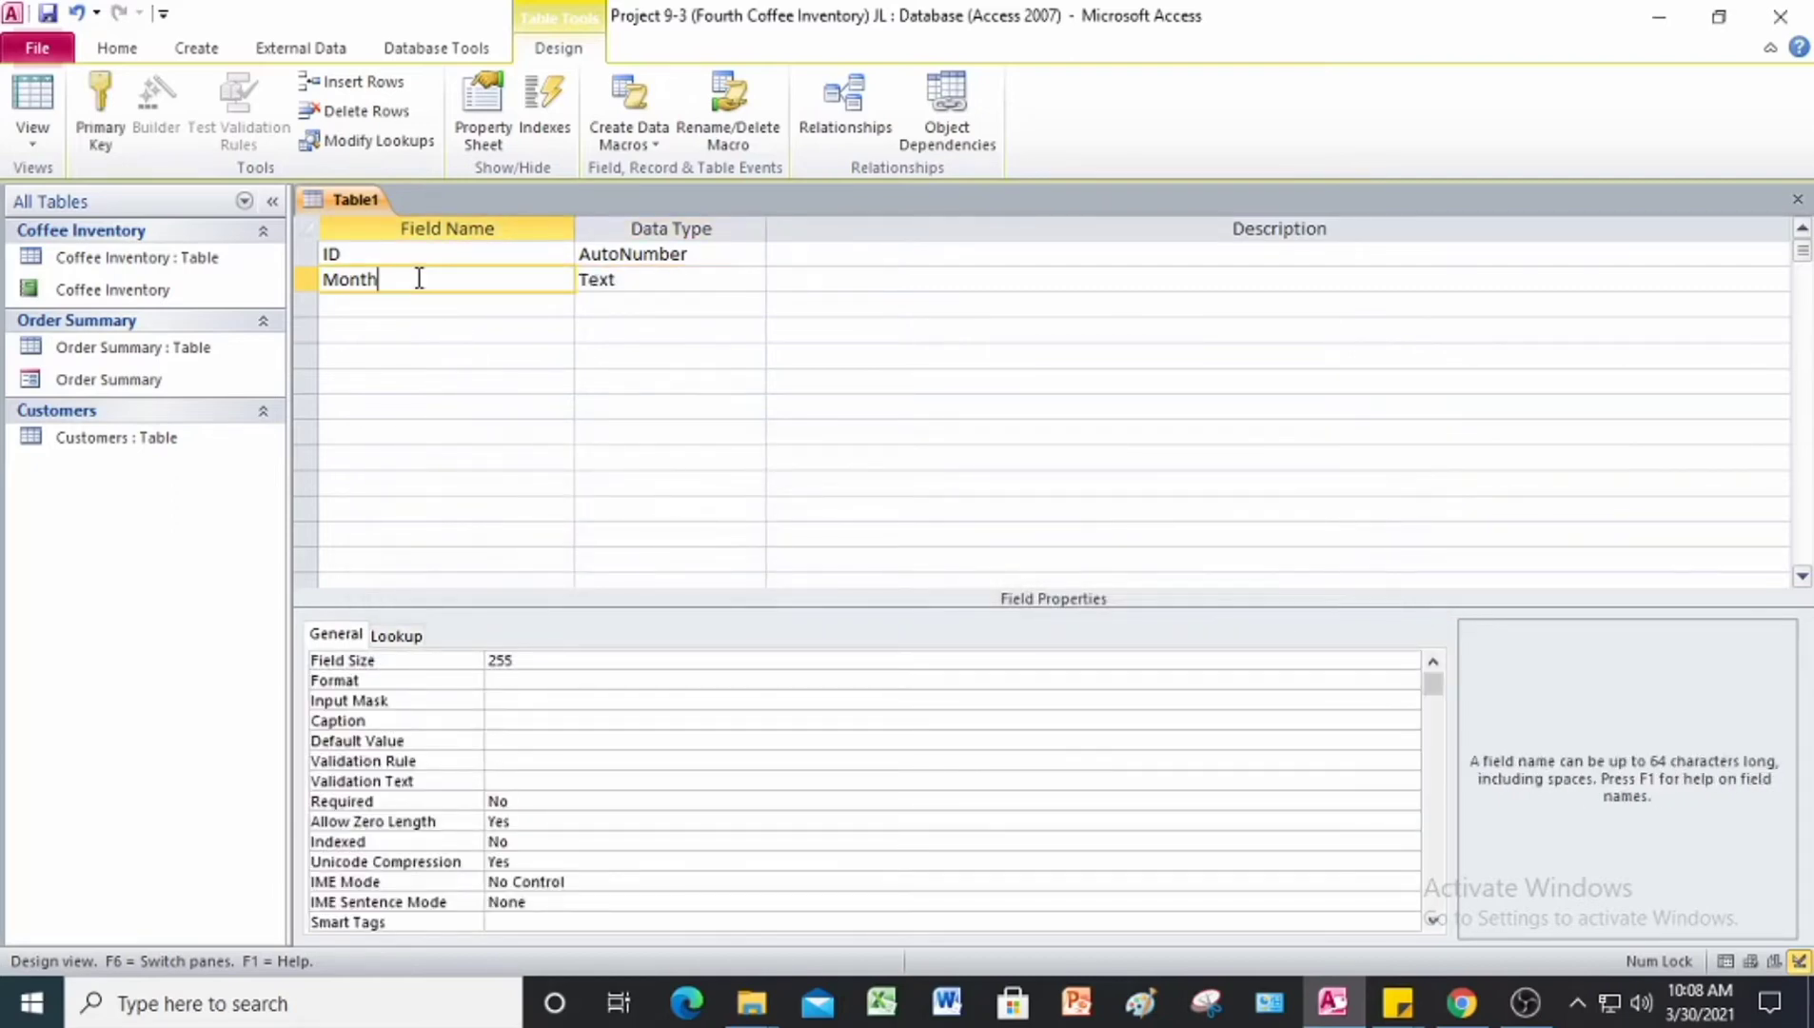
key("BackSpace")
key("BackSpace")
key("Tab")
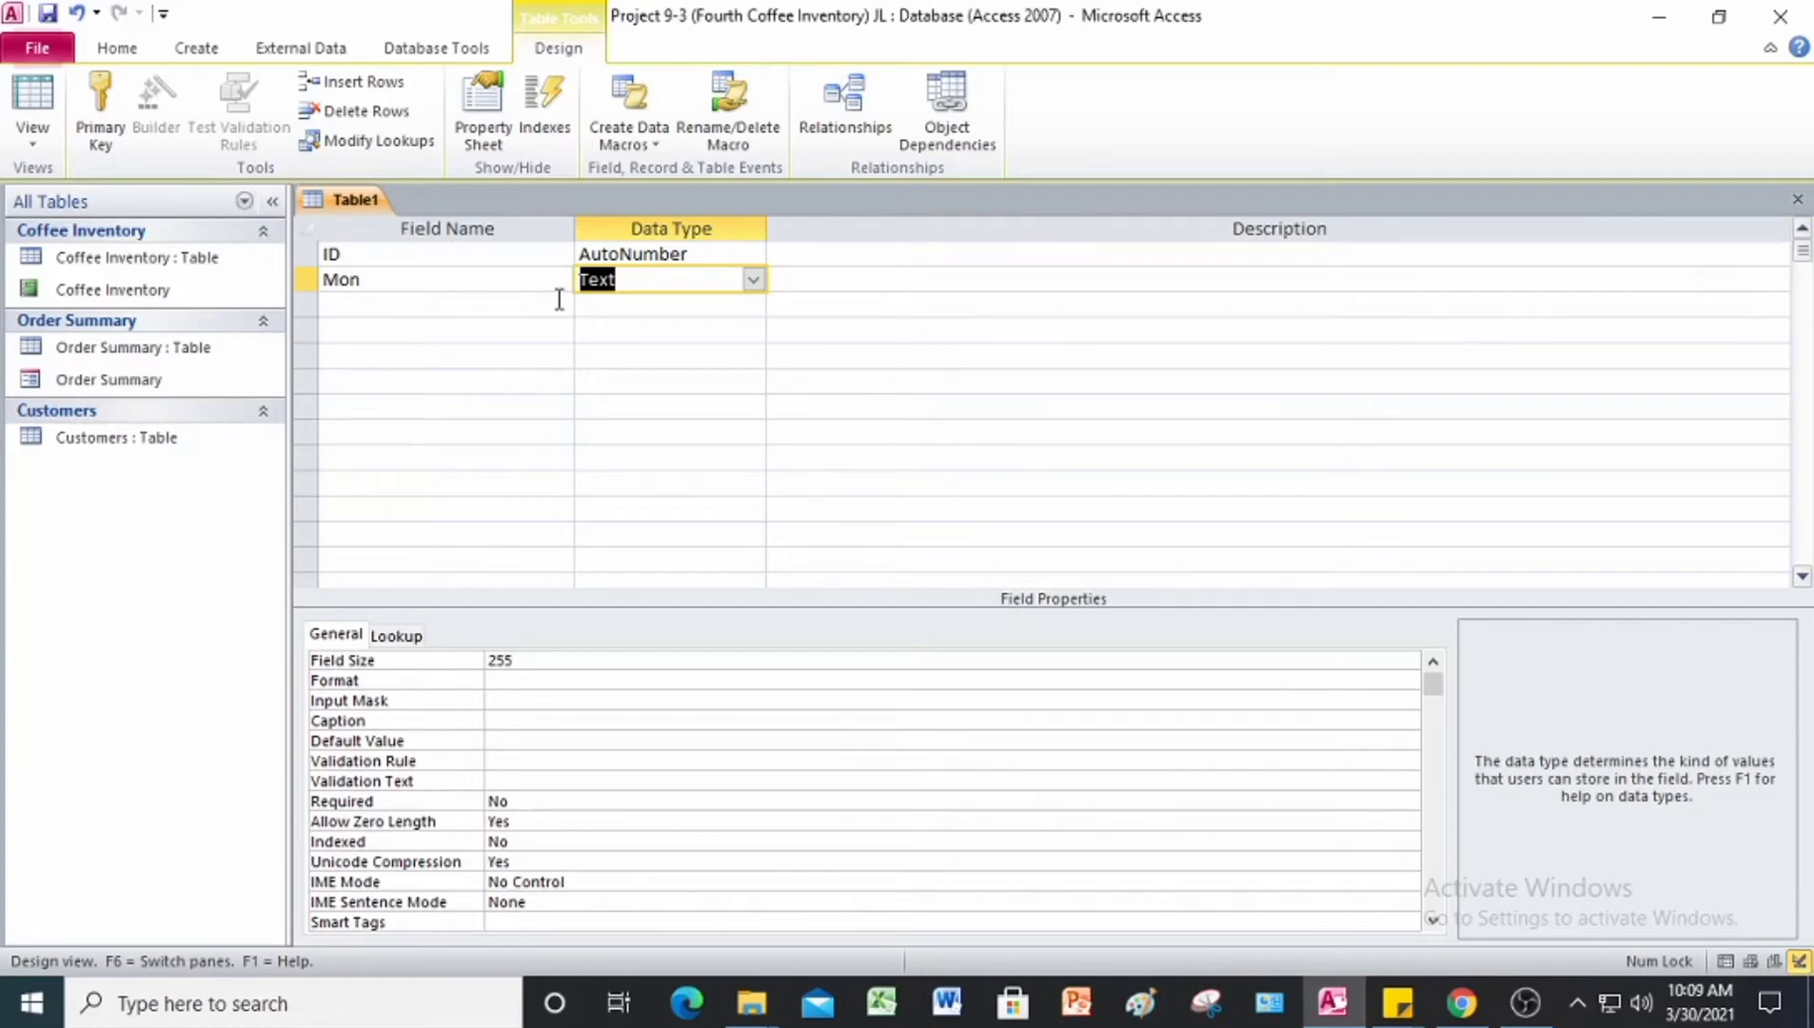
Step: Check Figure 9-20 of the Project 9 PDF in Chrome, return to Access, and add a third field named Store with the Text data type
left_click(366, 307)
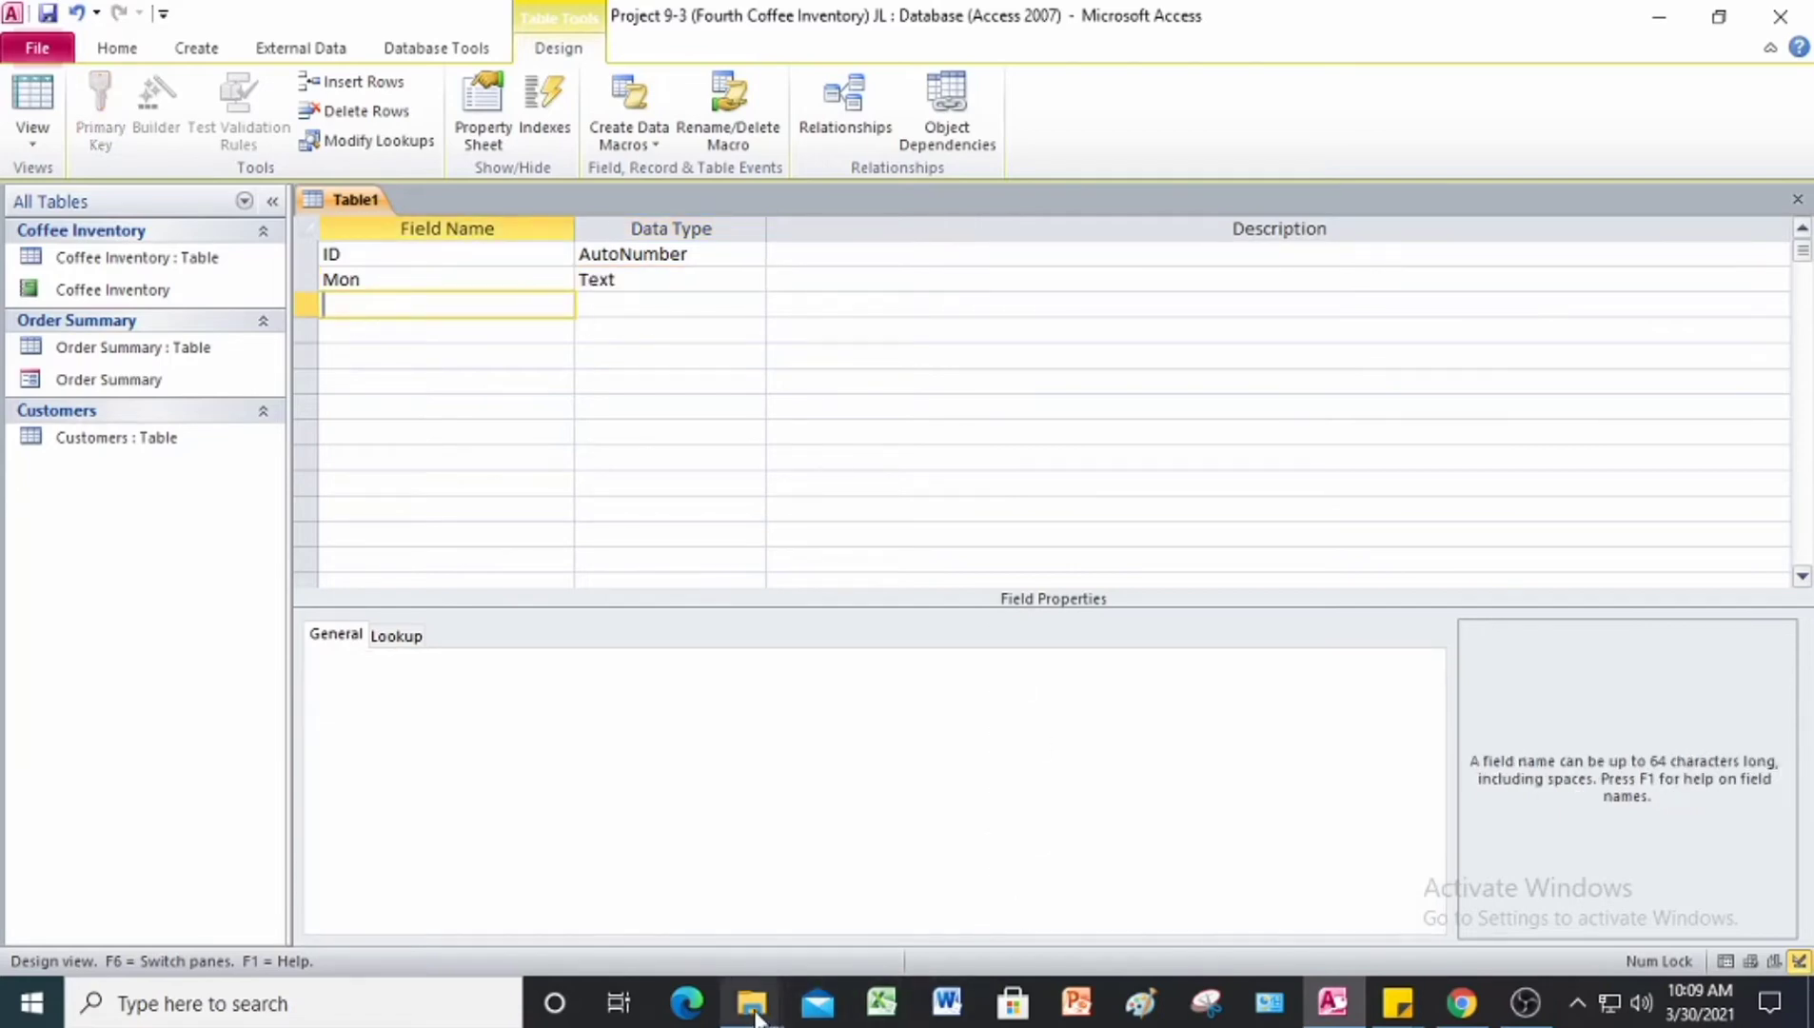
left_click(1462, 1003)
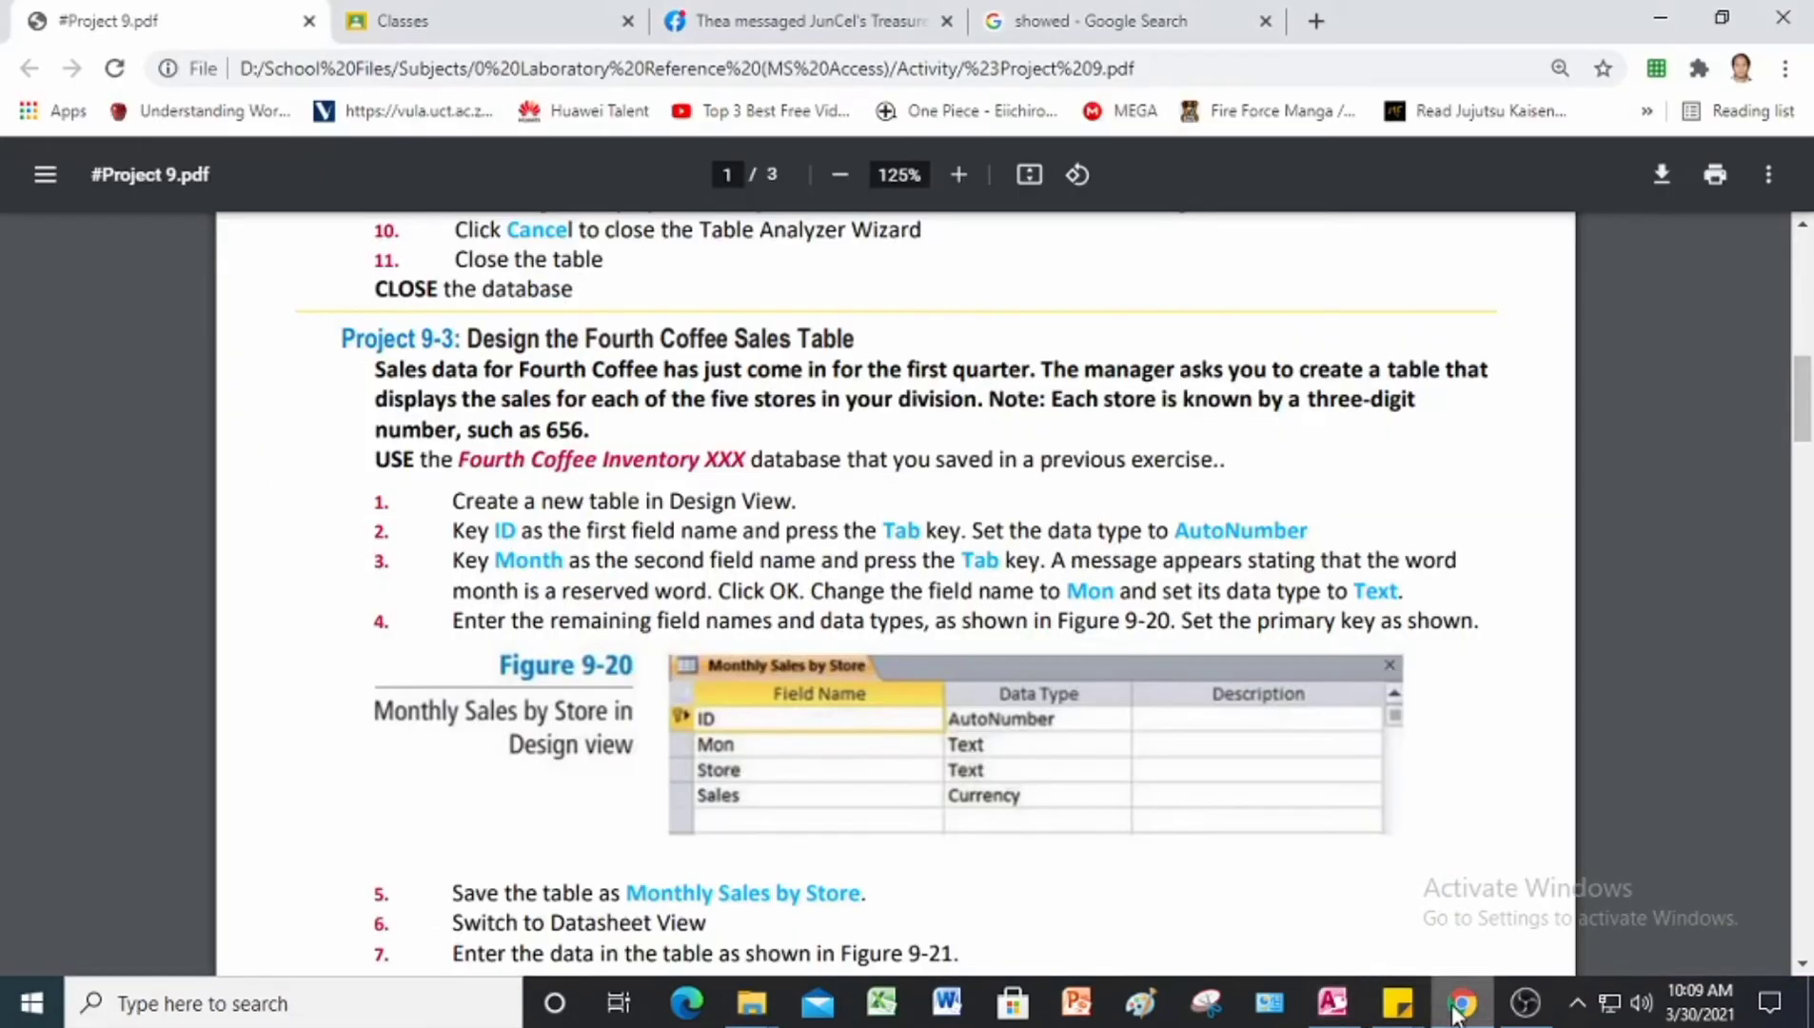
scroll(918, 673, "down", 2)
scroll(918, 673, "down", 2)
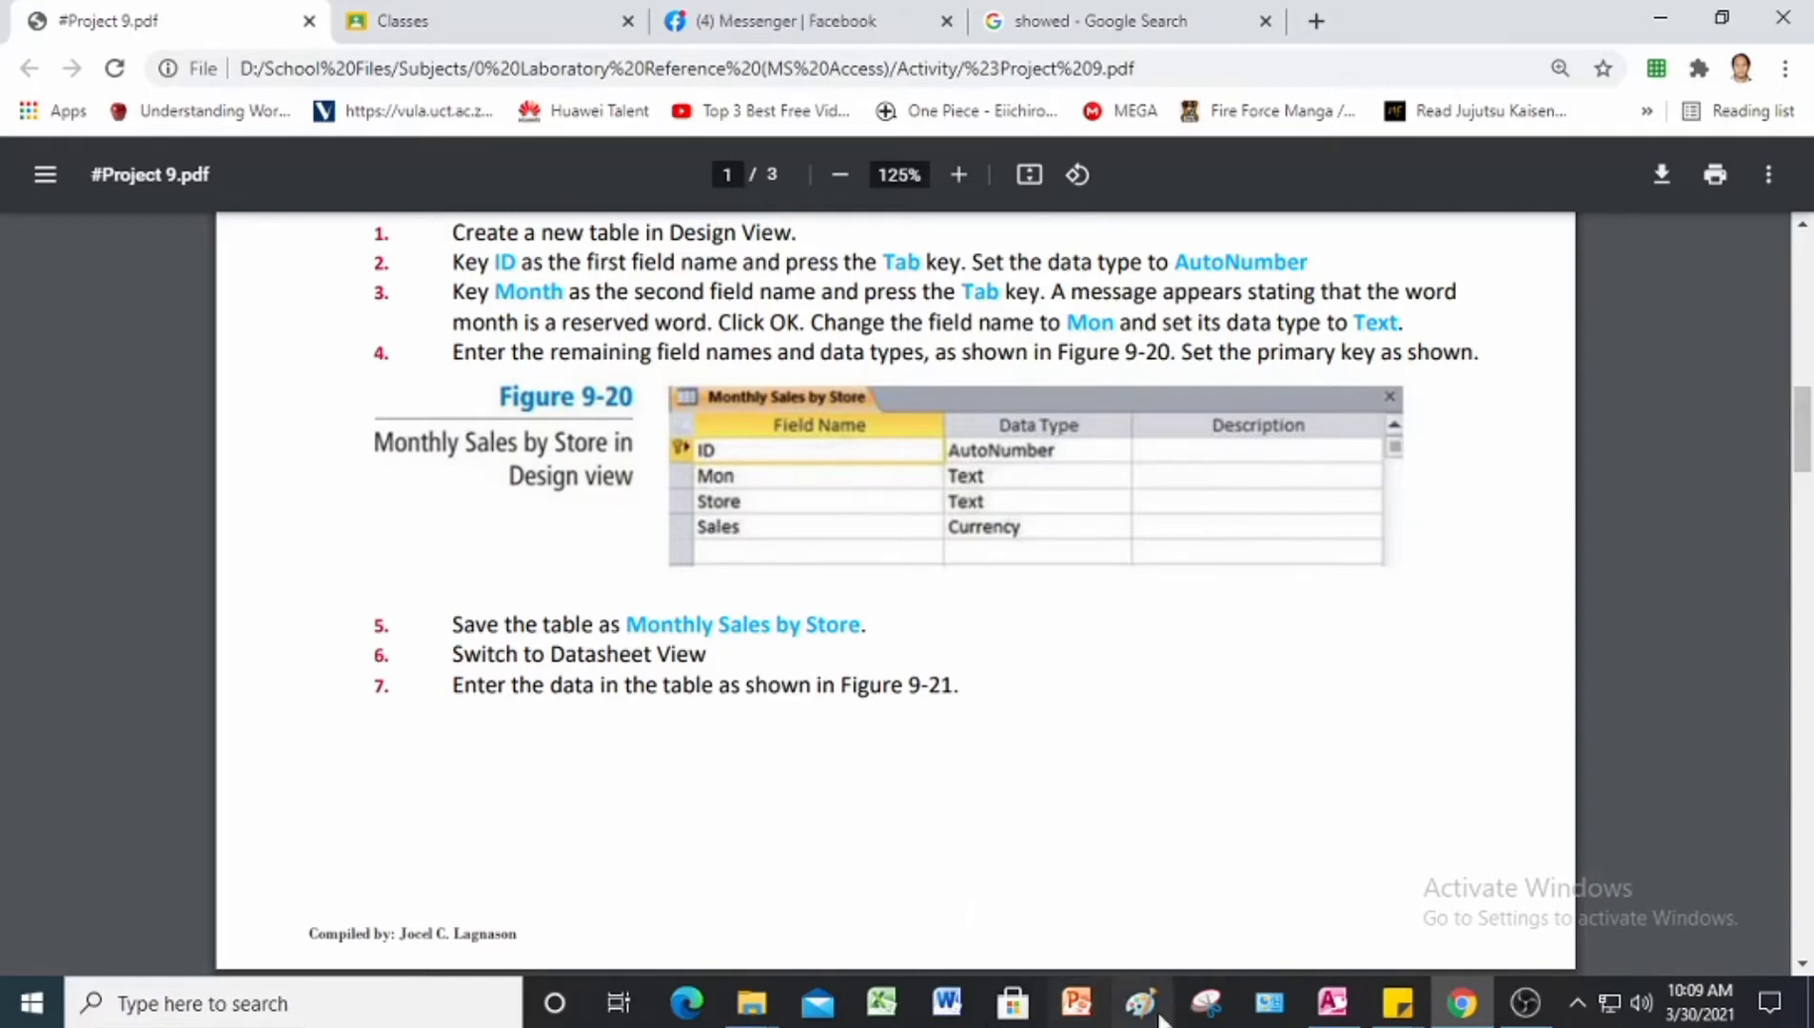
left_click(1333, 1002)
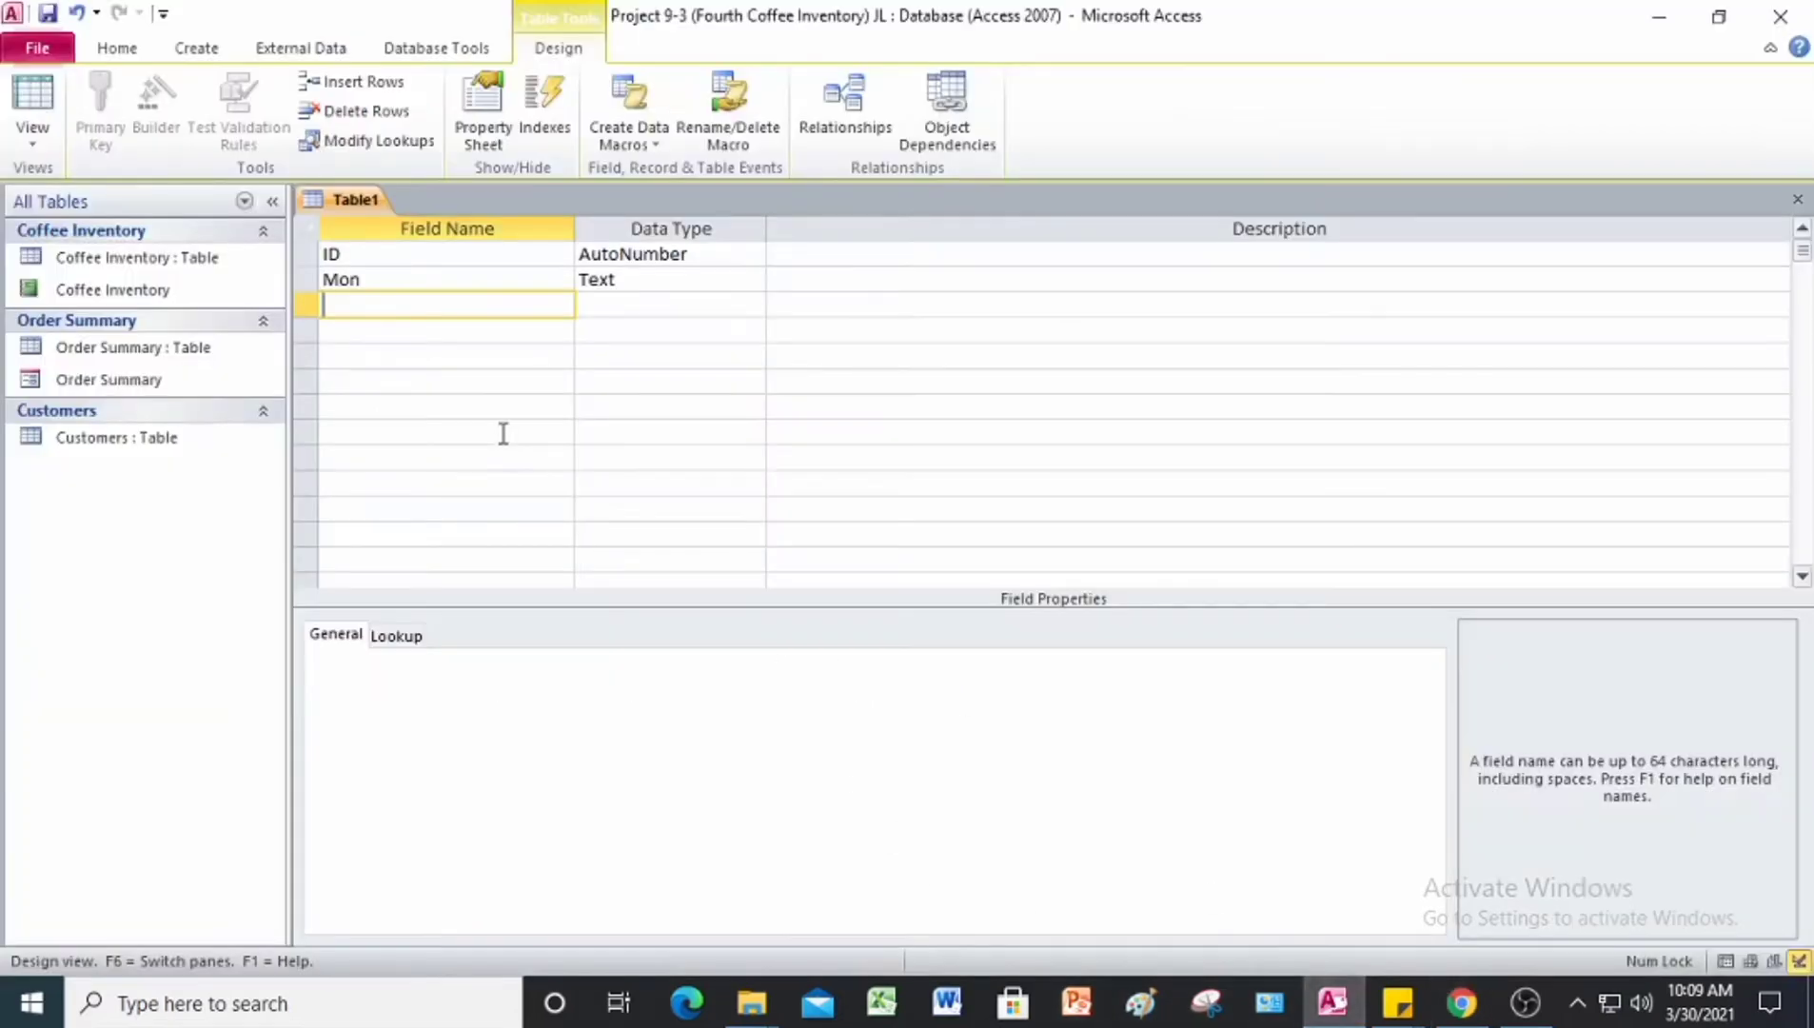
type("Store")
key("Tab")
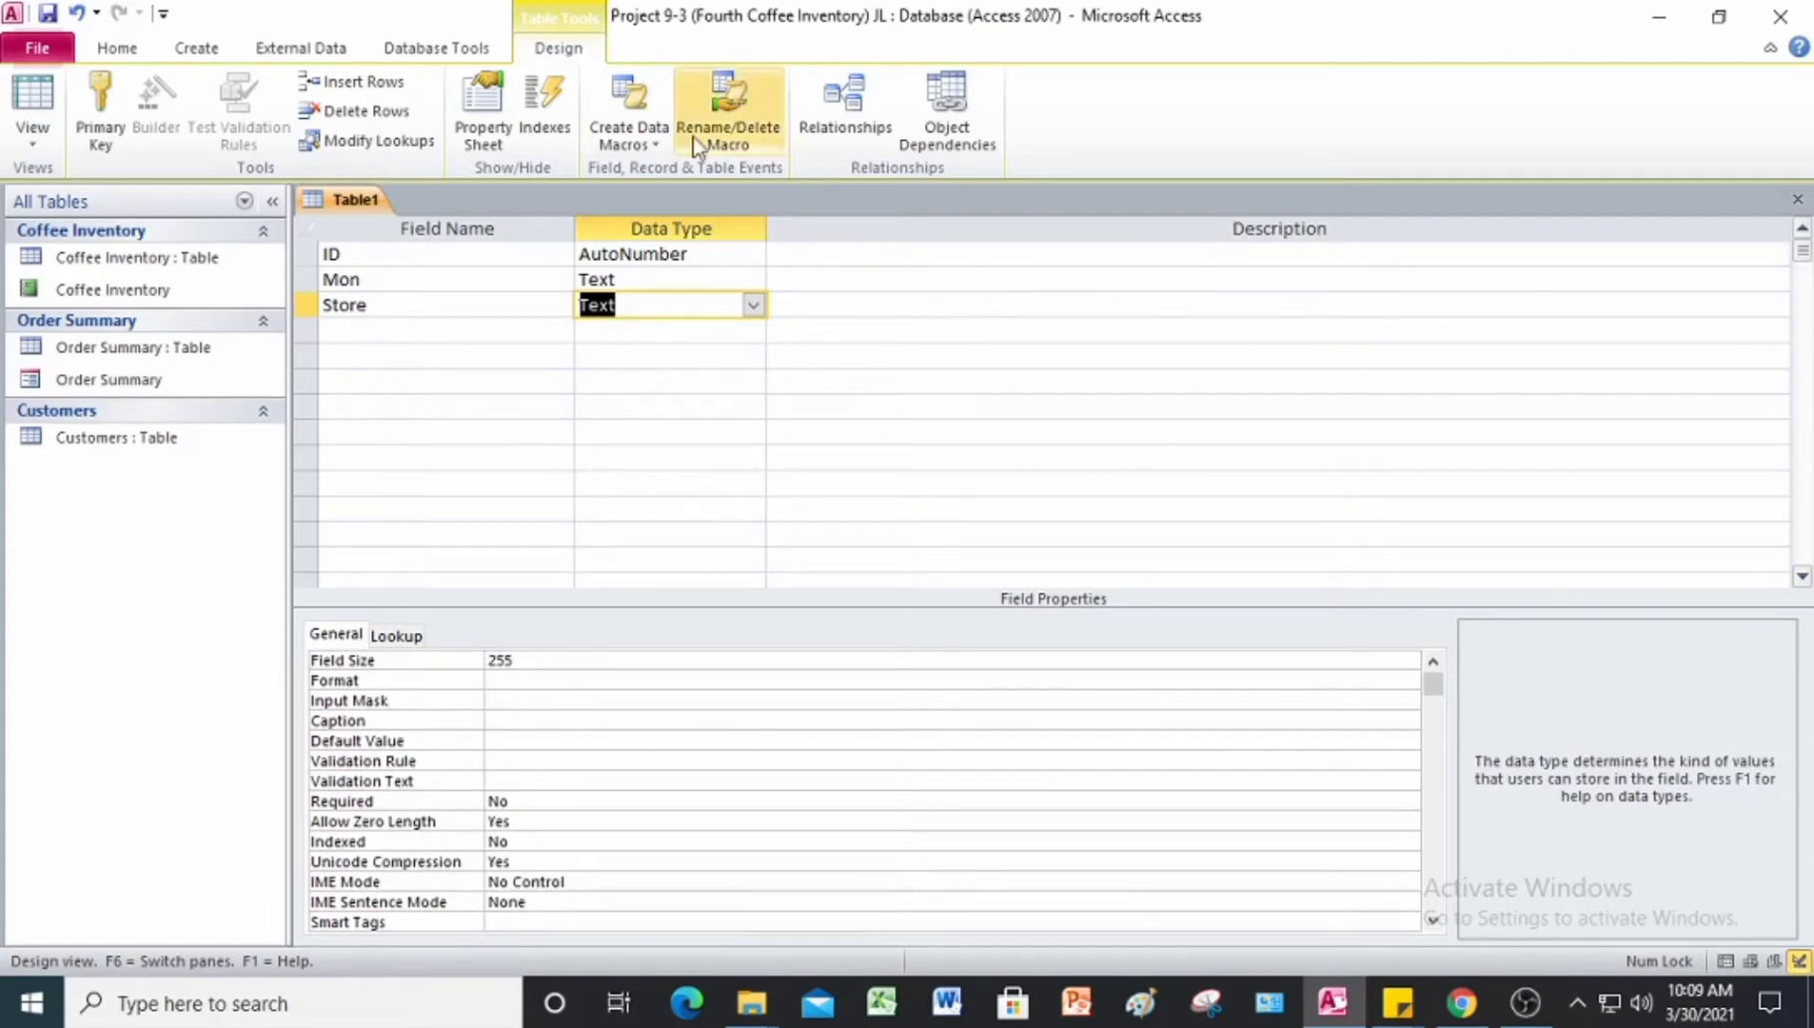
Step: Add a fourth field named Sales with the Currency data type and set the ID field as the primary key
left_click(416, 330)
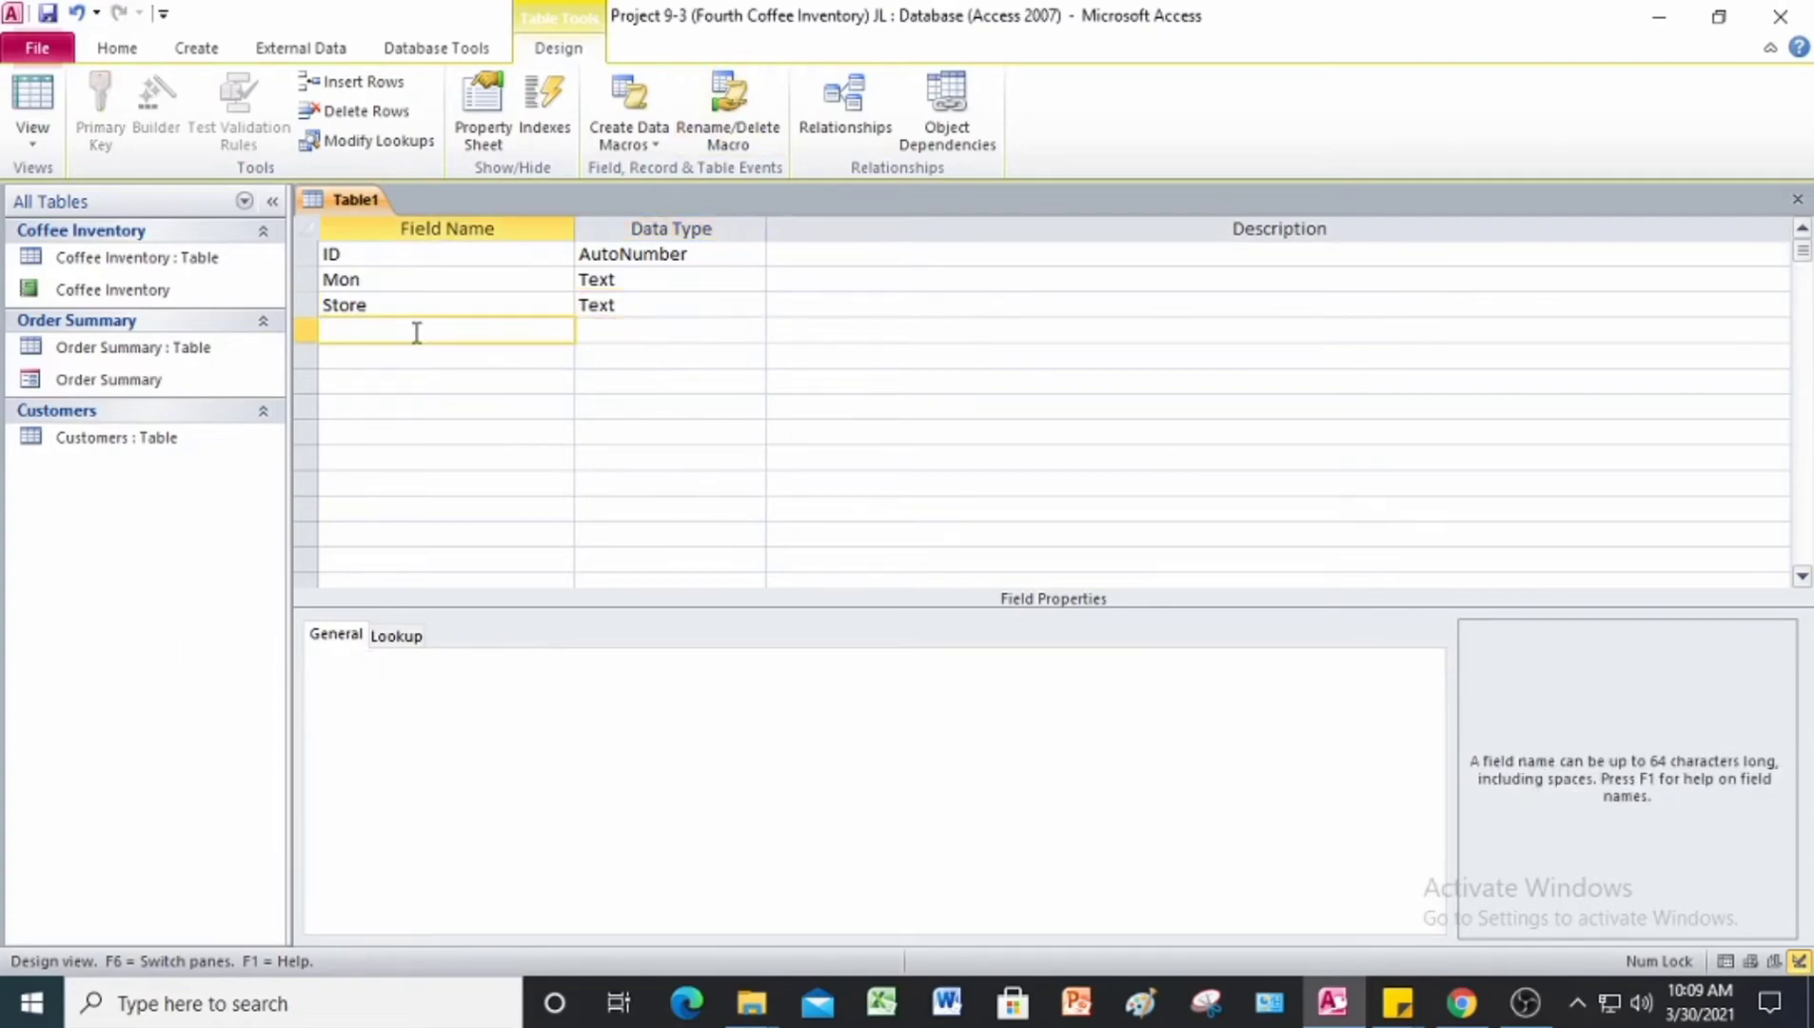
type("Sales")
key("Tab")
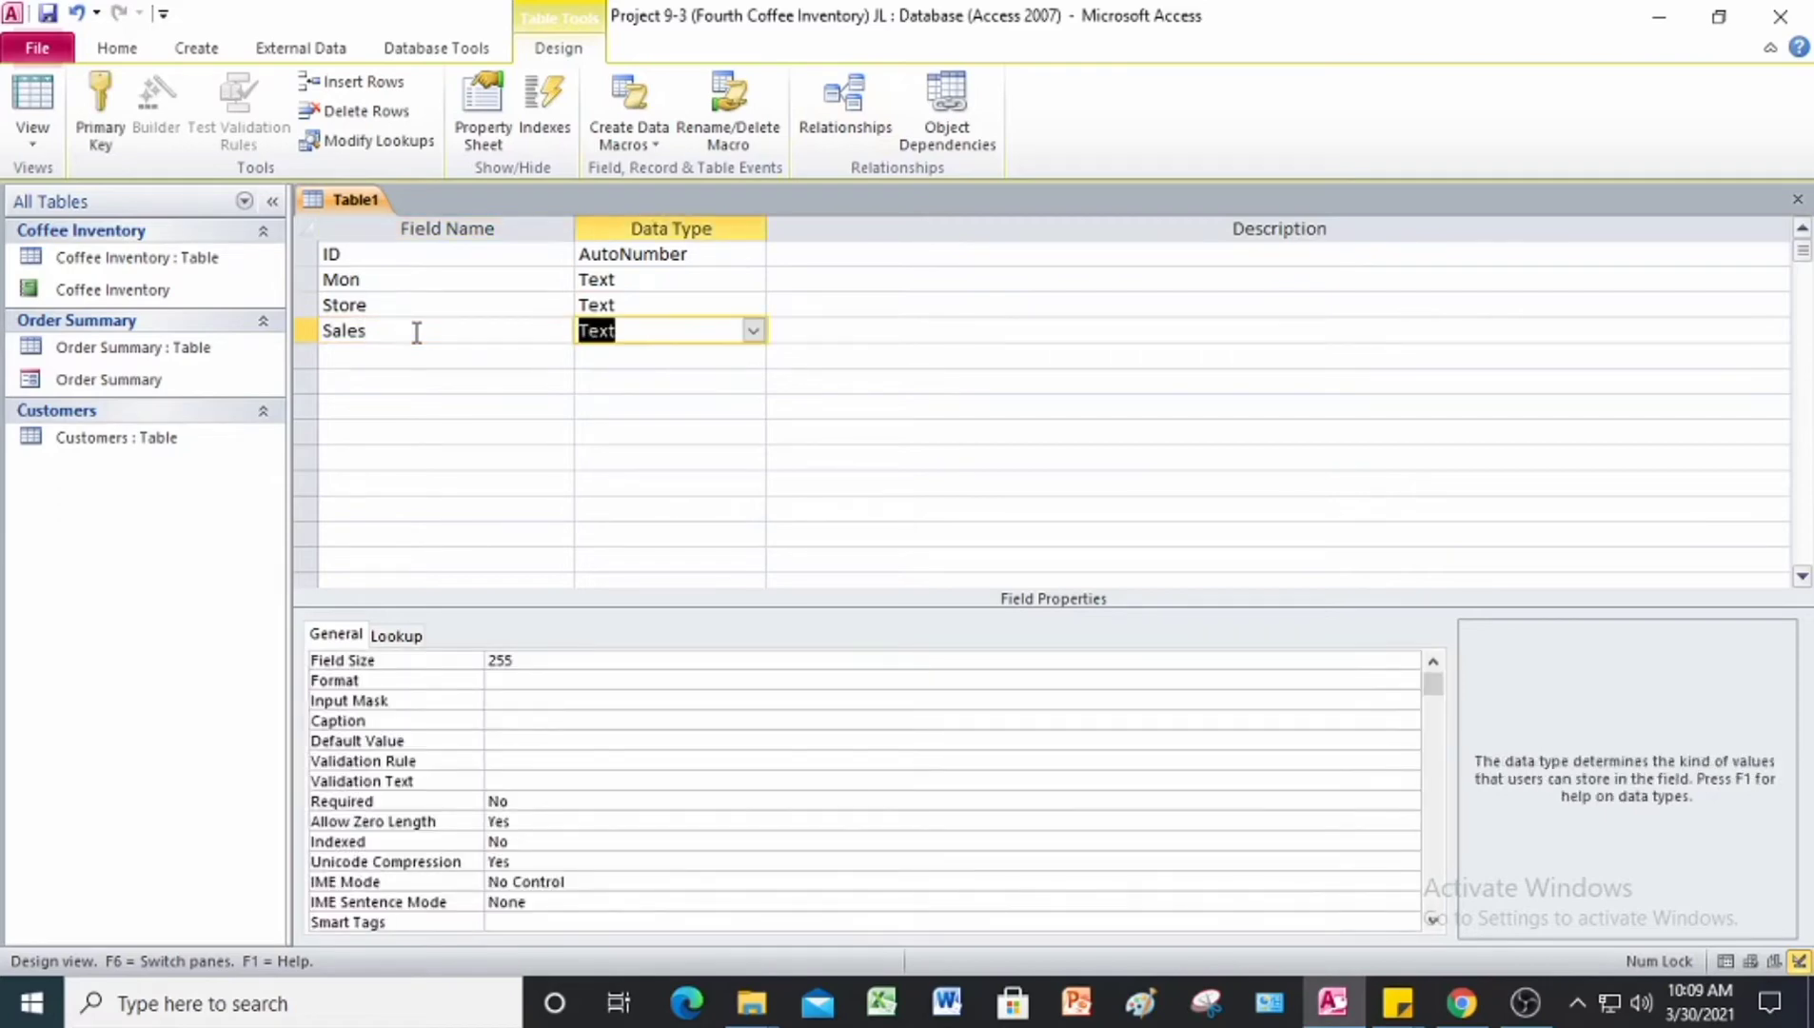
left_click(752, 331)
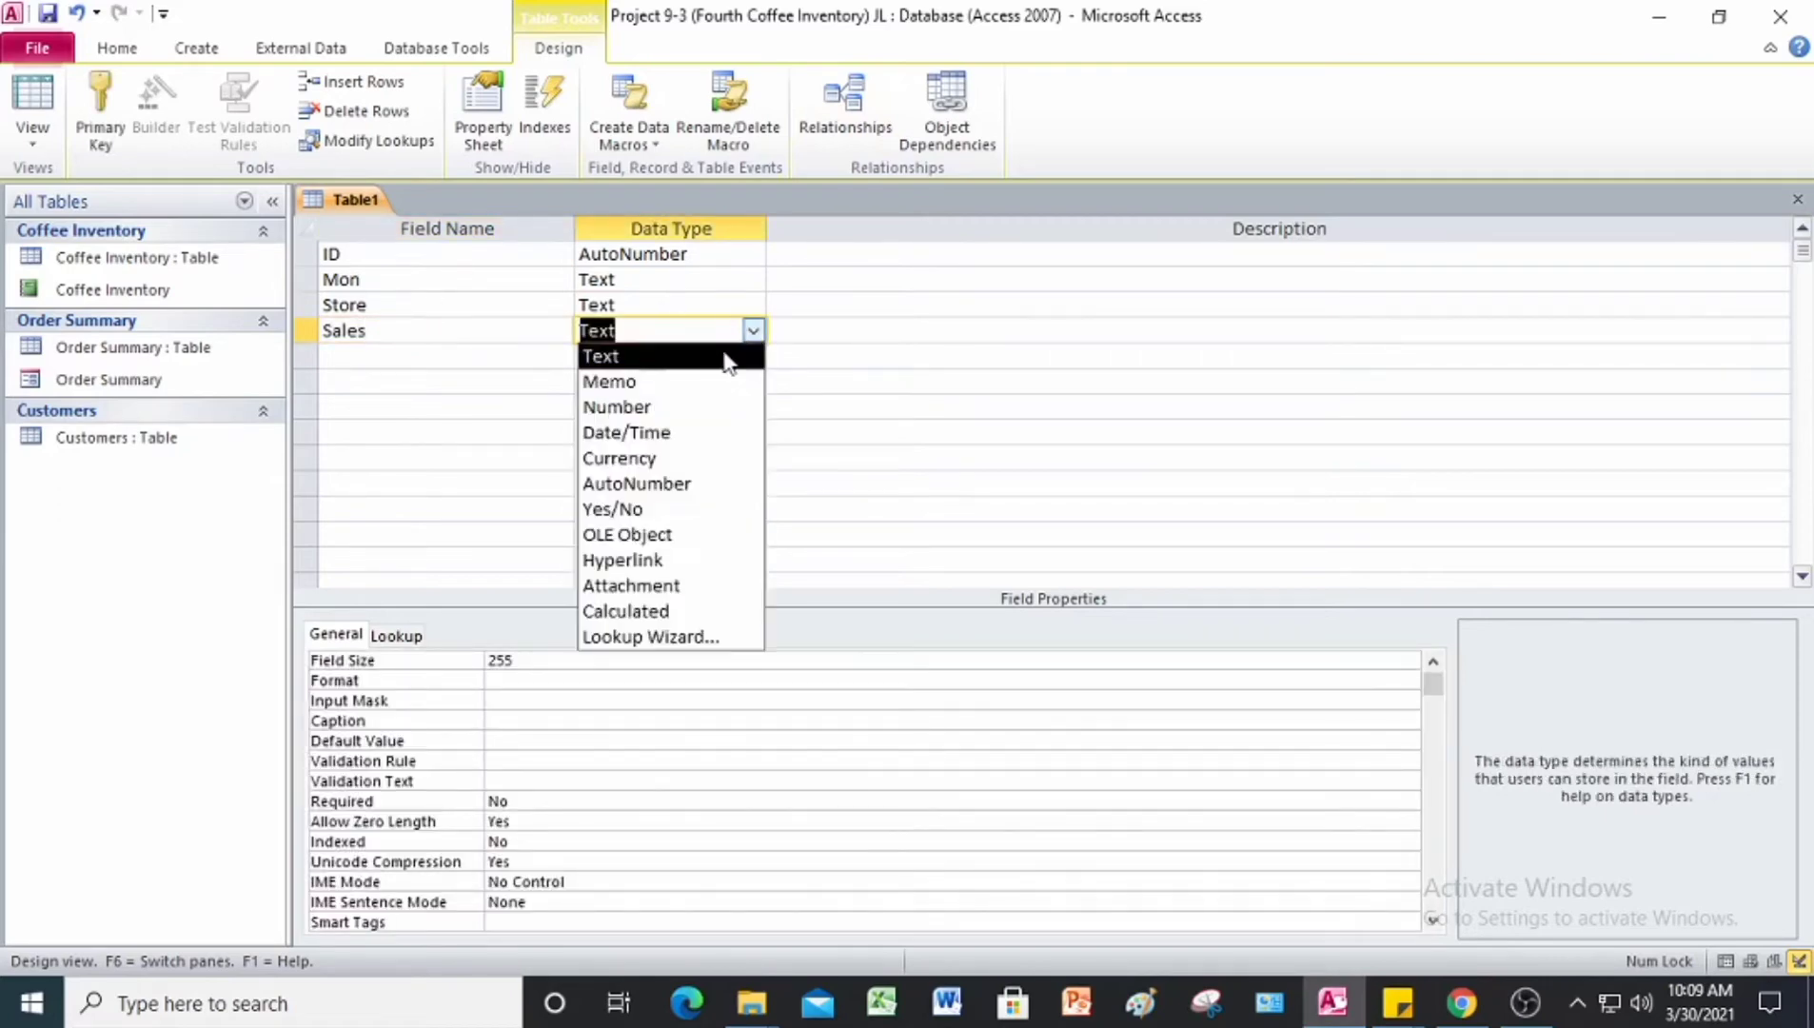
left_click(679, 458)
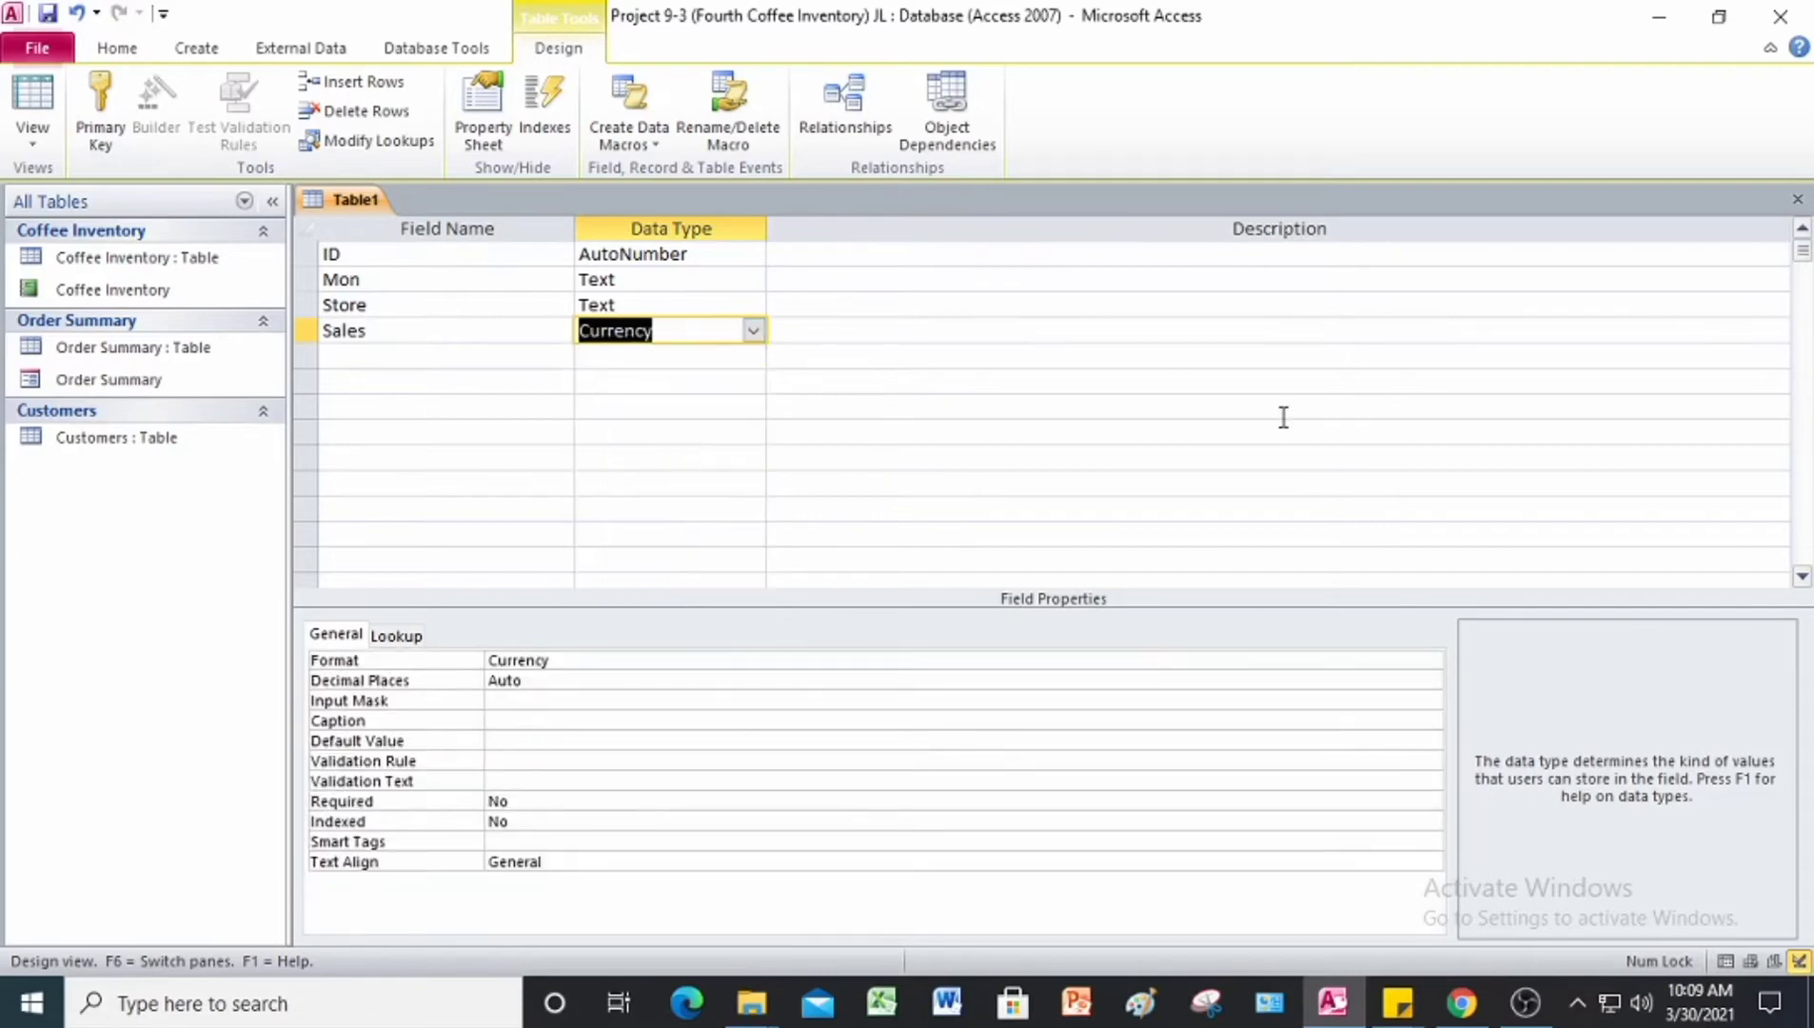
left_click(309, 257)
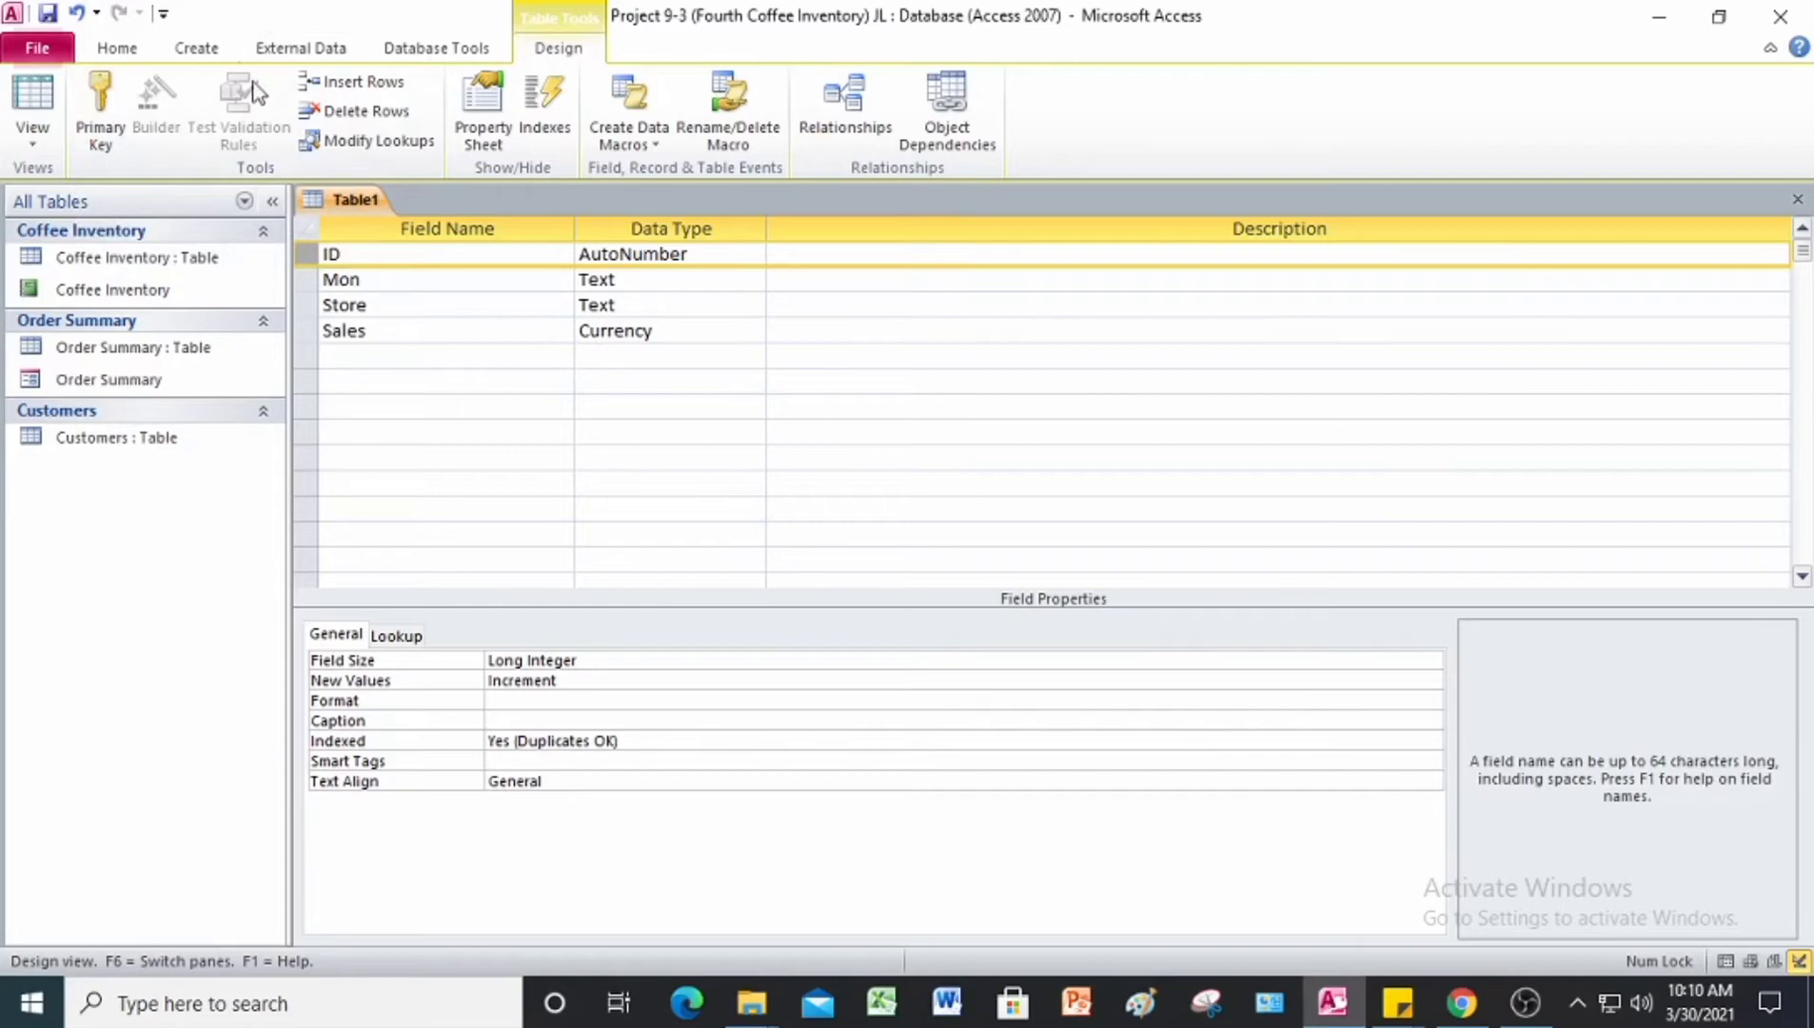
left_click(87, 108)
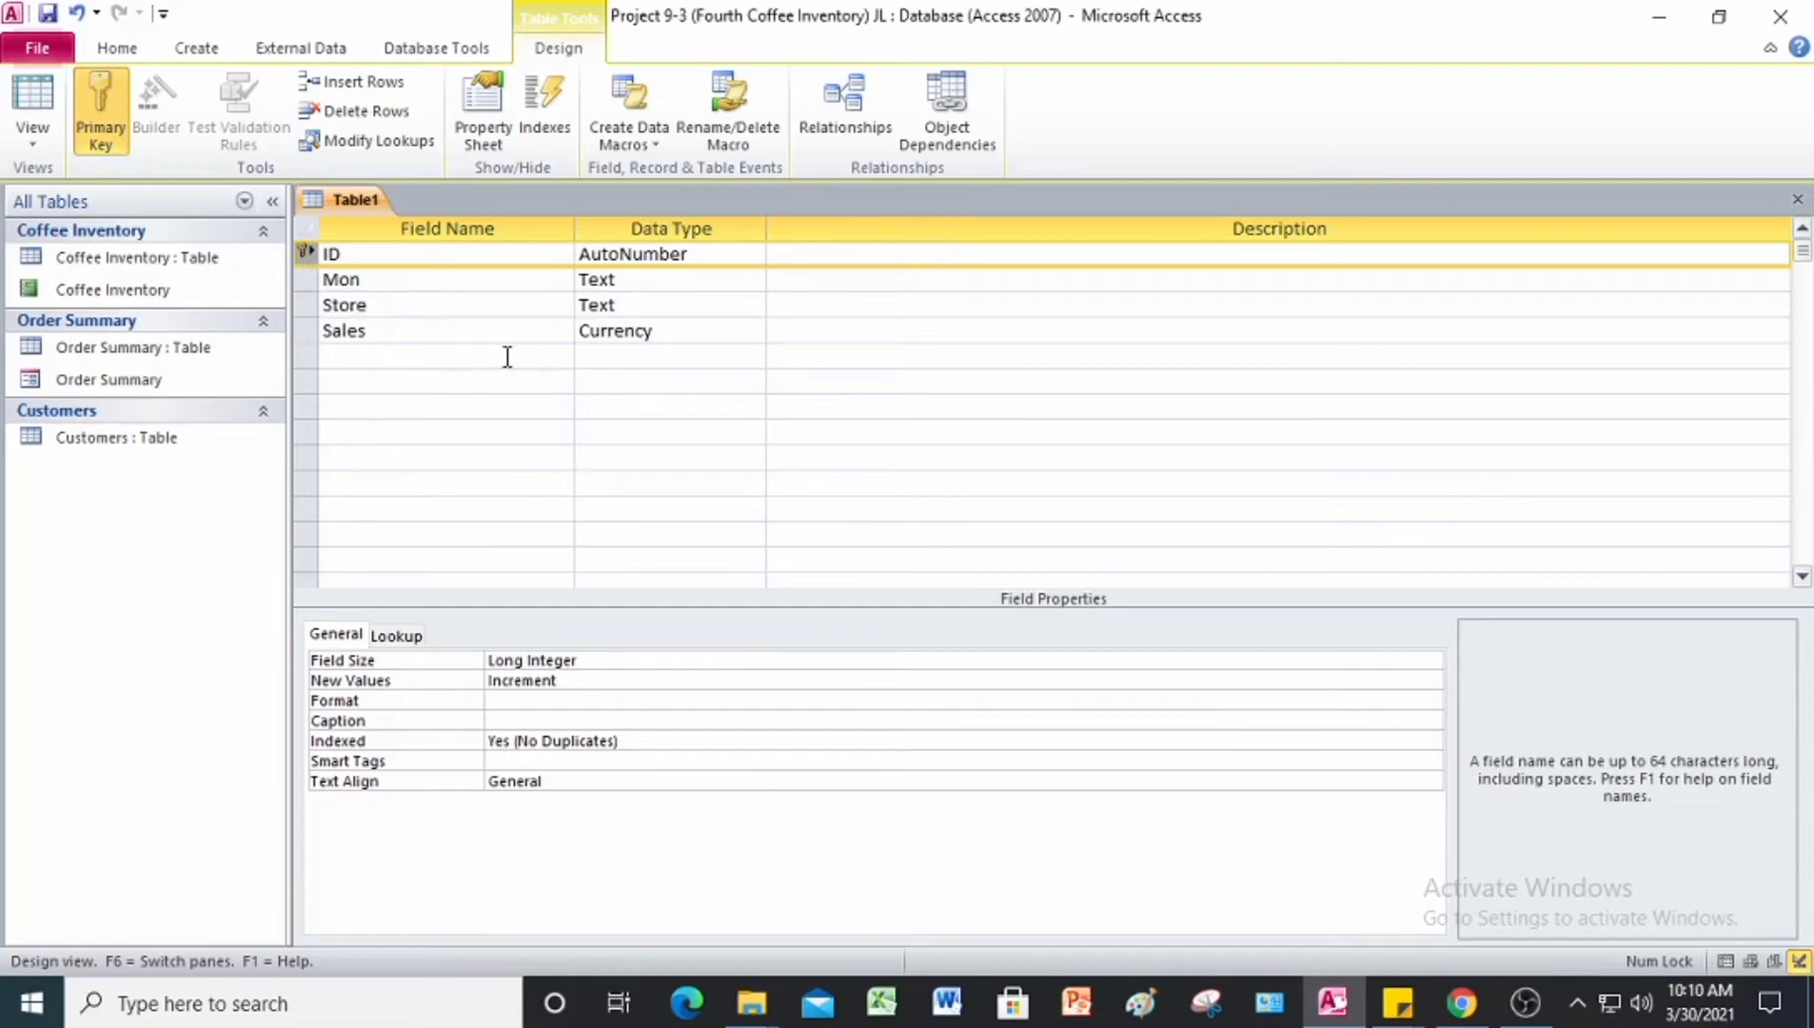
Step: Save the new table as Monthly Sales by Store and switch it to Datasheet view
right_click(364, 207)
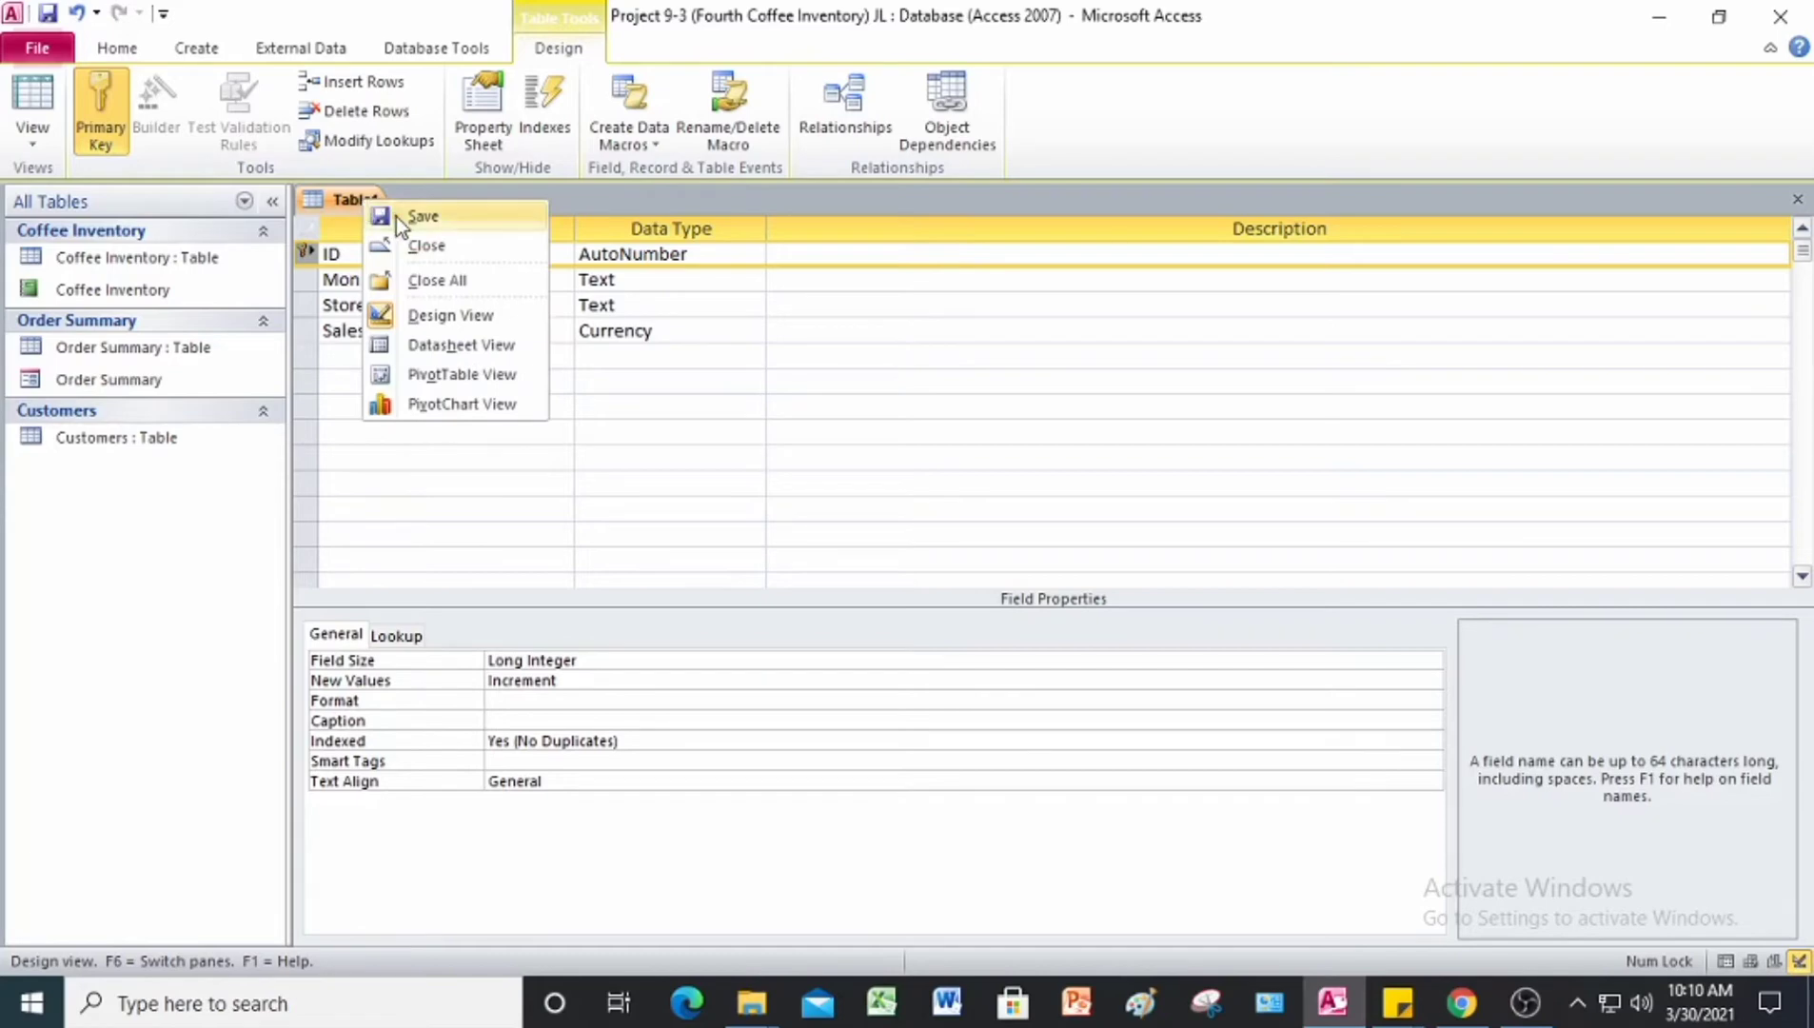
left_click(395, 217)
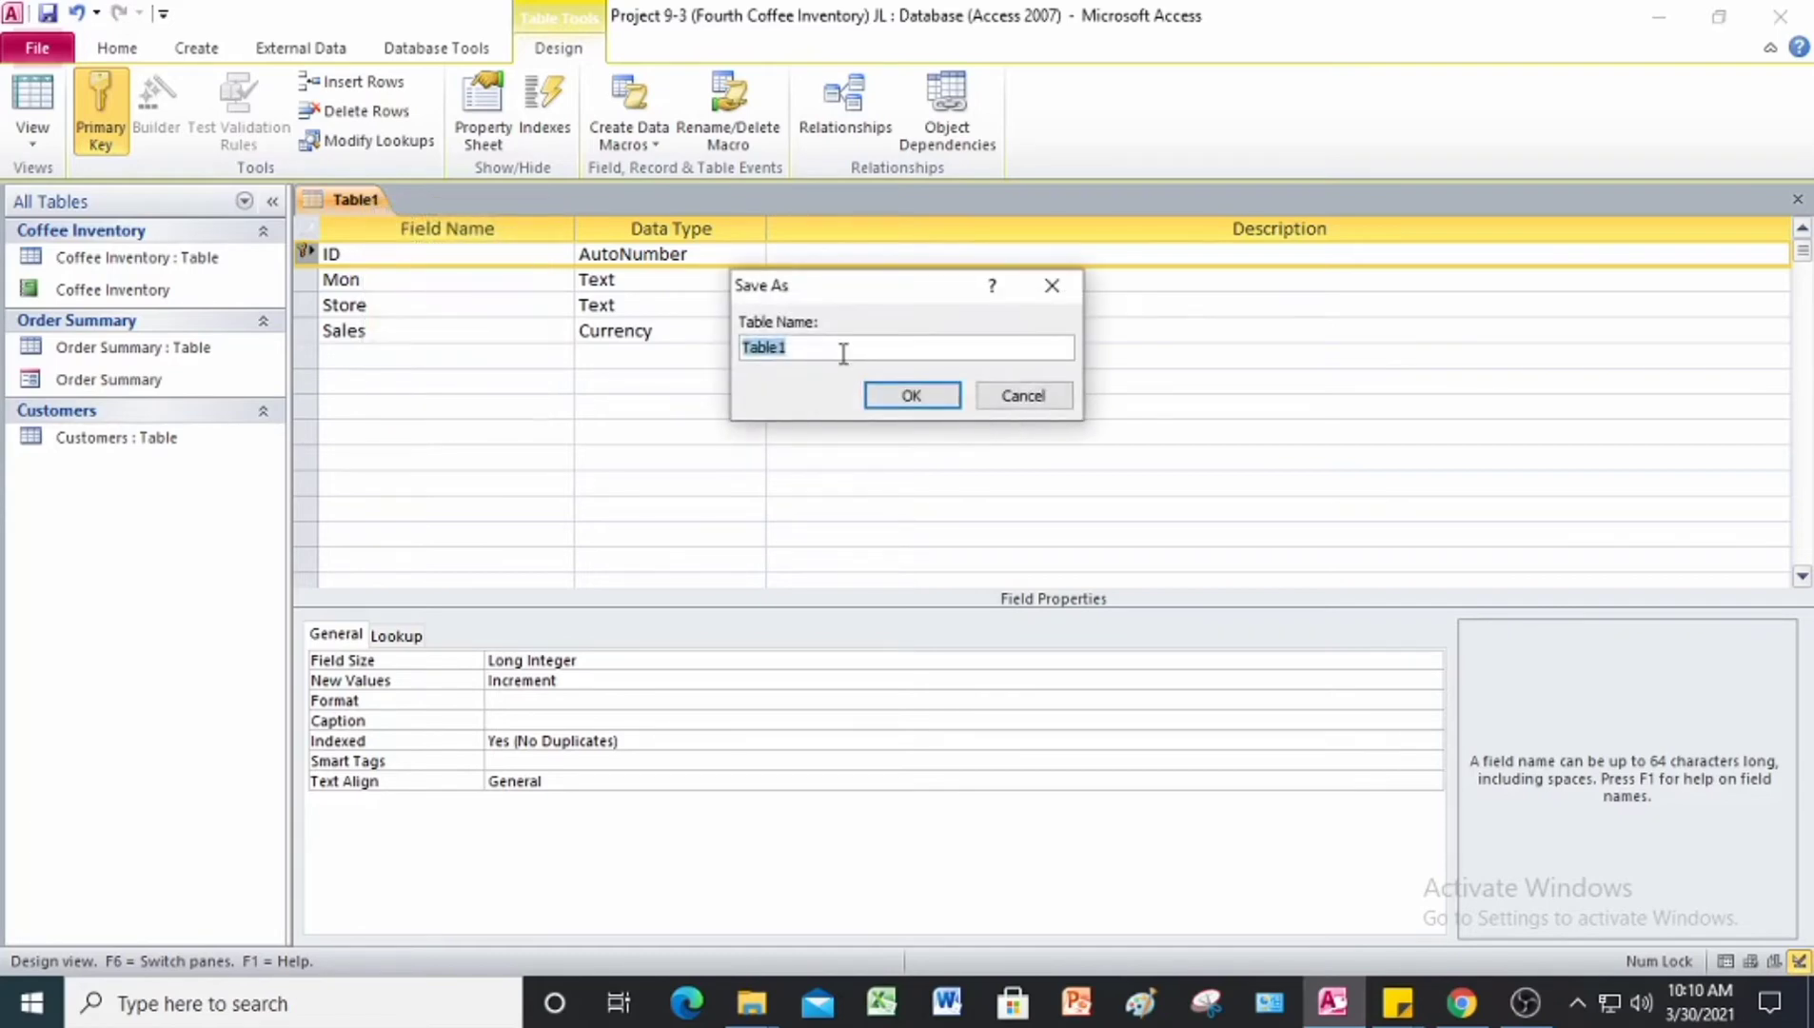
key("BackSpace")
type("Monthly Sales by Store")
left_click(911, 396)
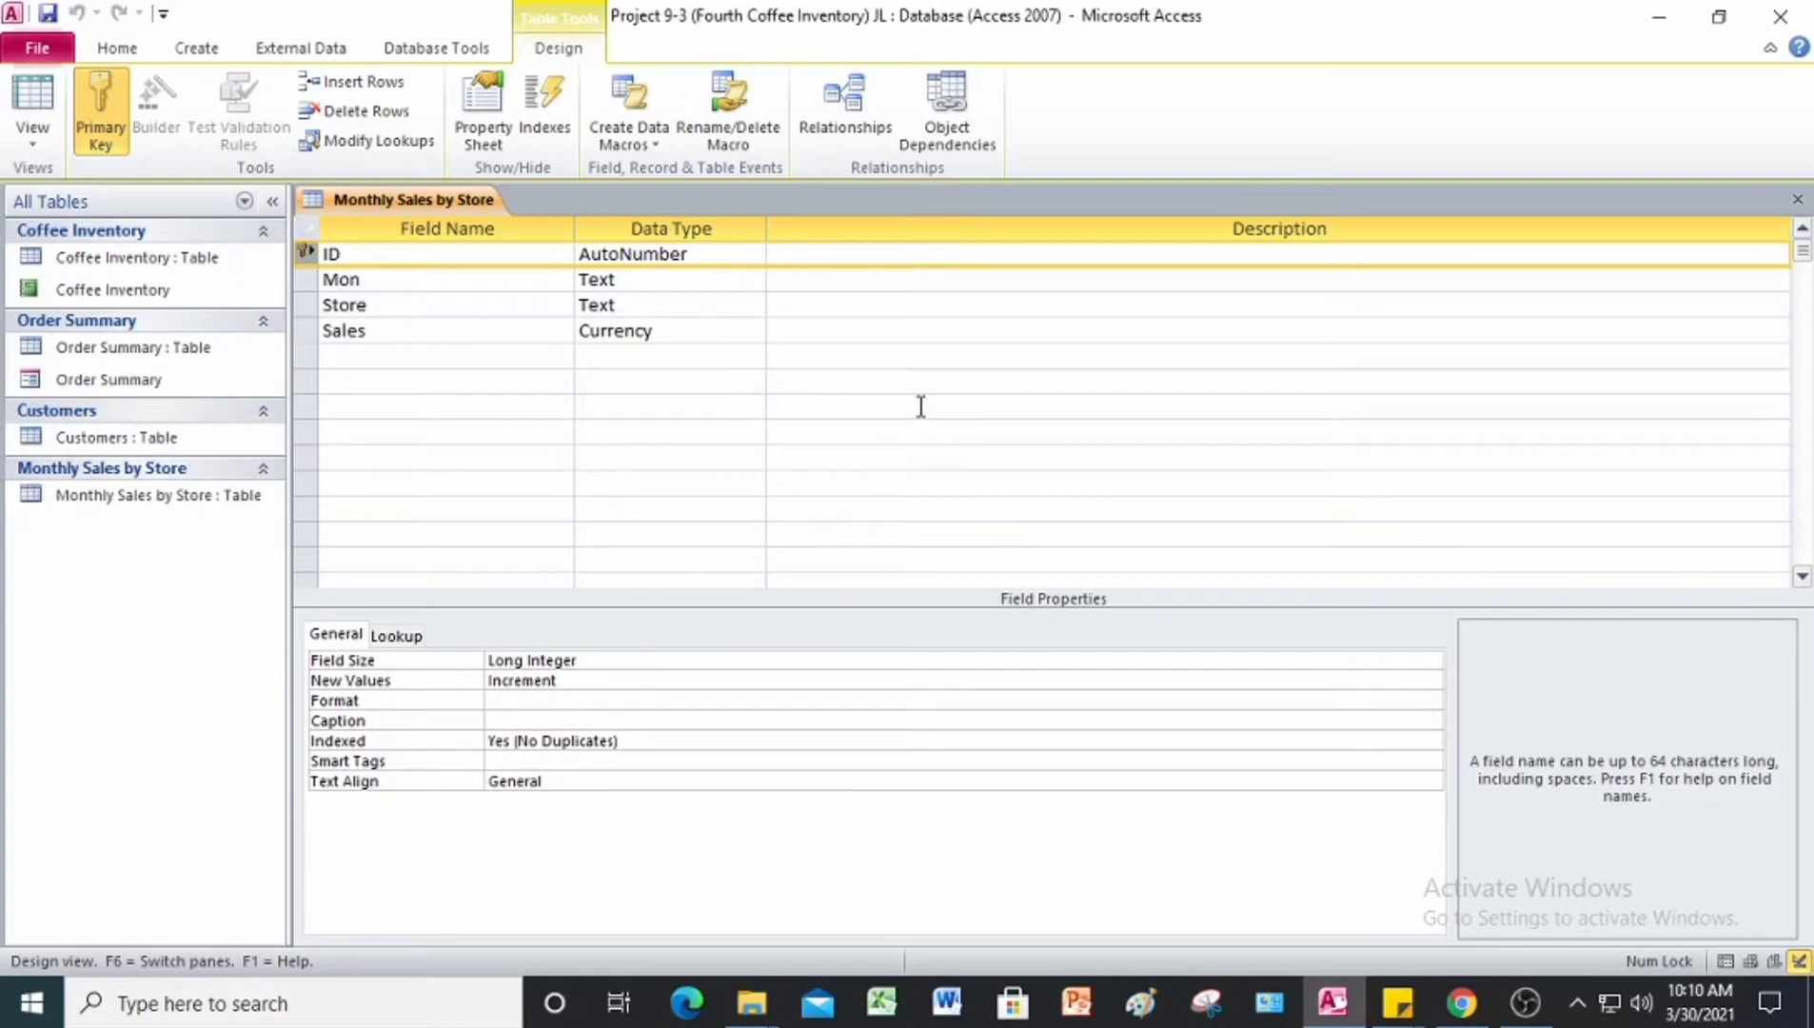
right_click(398, 201)
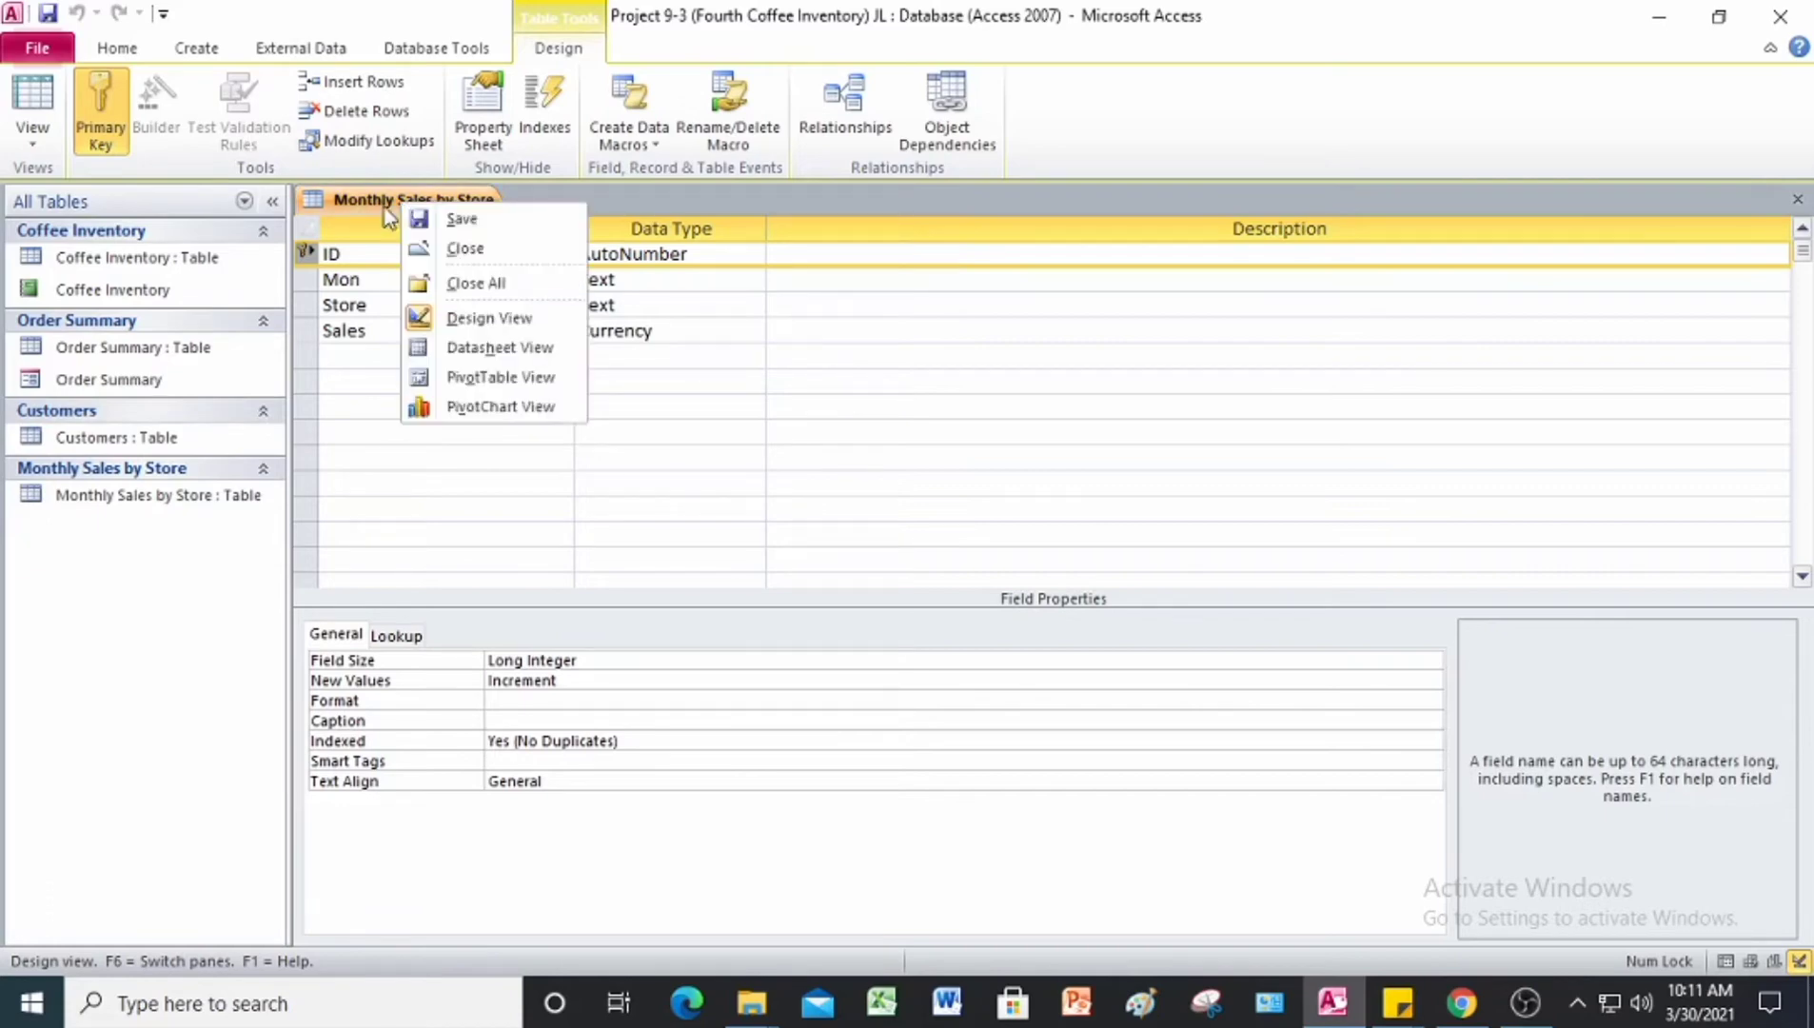
left_click(504, 366)
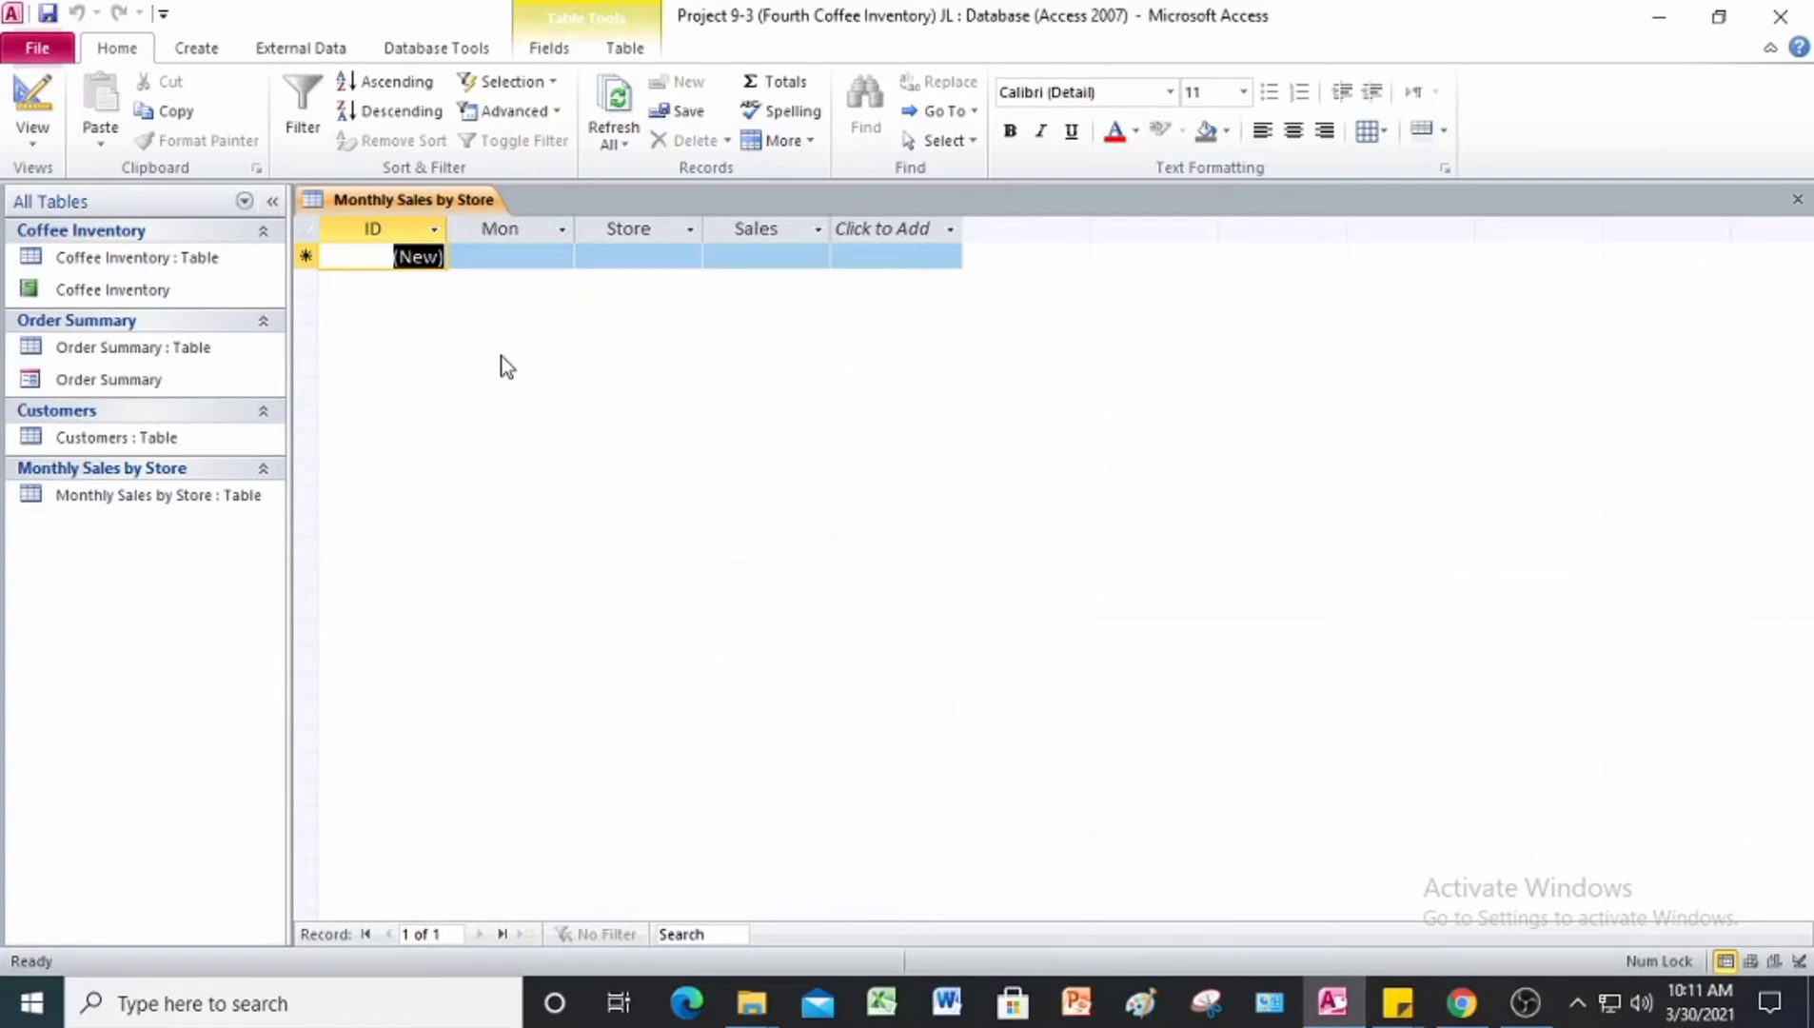
Step: Switch to the Project 9 PDF in Chrome, review the Figure 9-21 records and remaining instructions, and return to Access
left_click(1448, 1005)
scroll(878, 584, "down", 9)
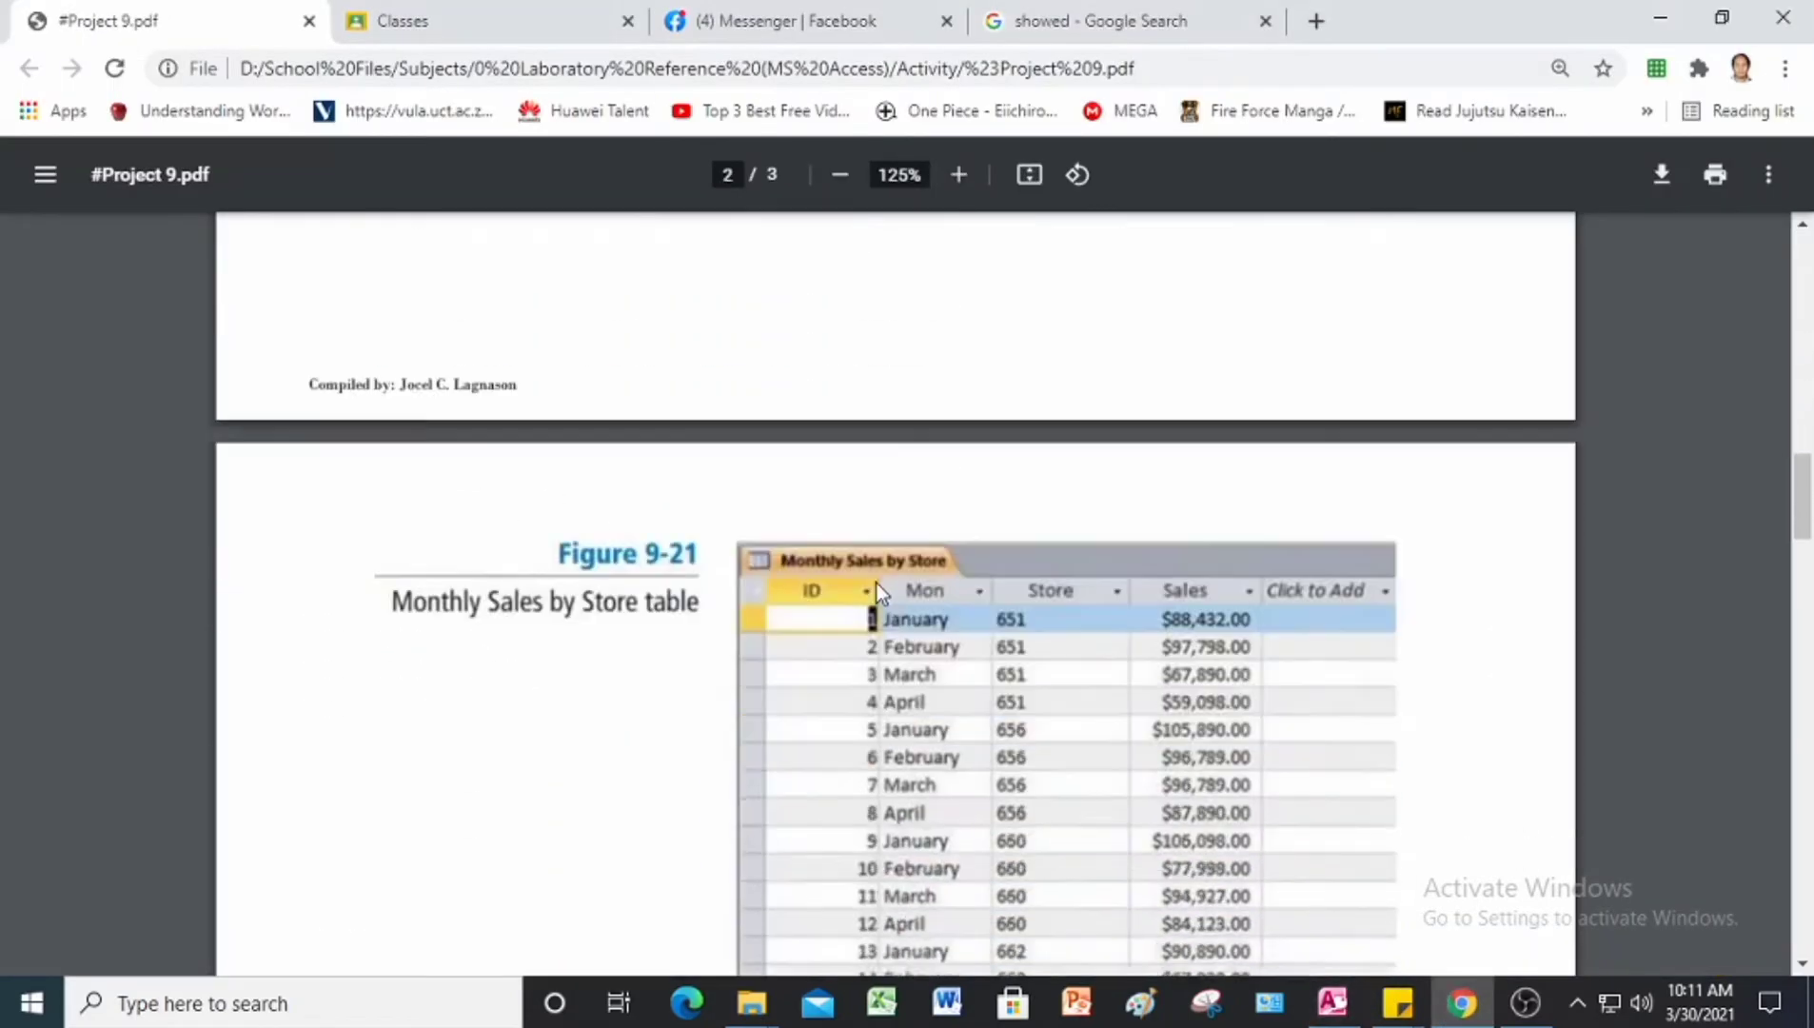
scroll(877, 583, "down", 2)
scroll(928, 586, "up", 3)
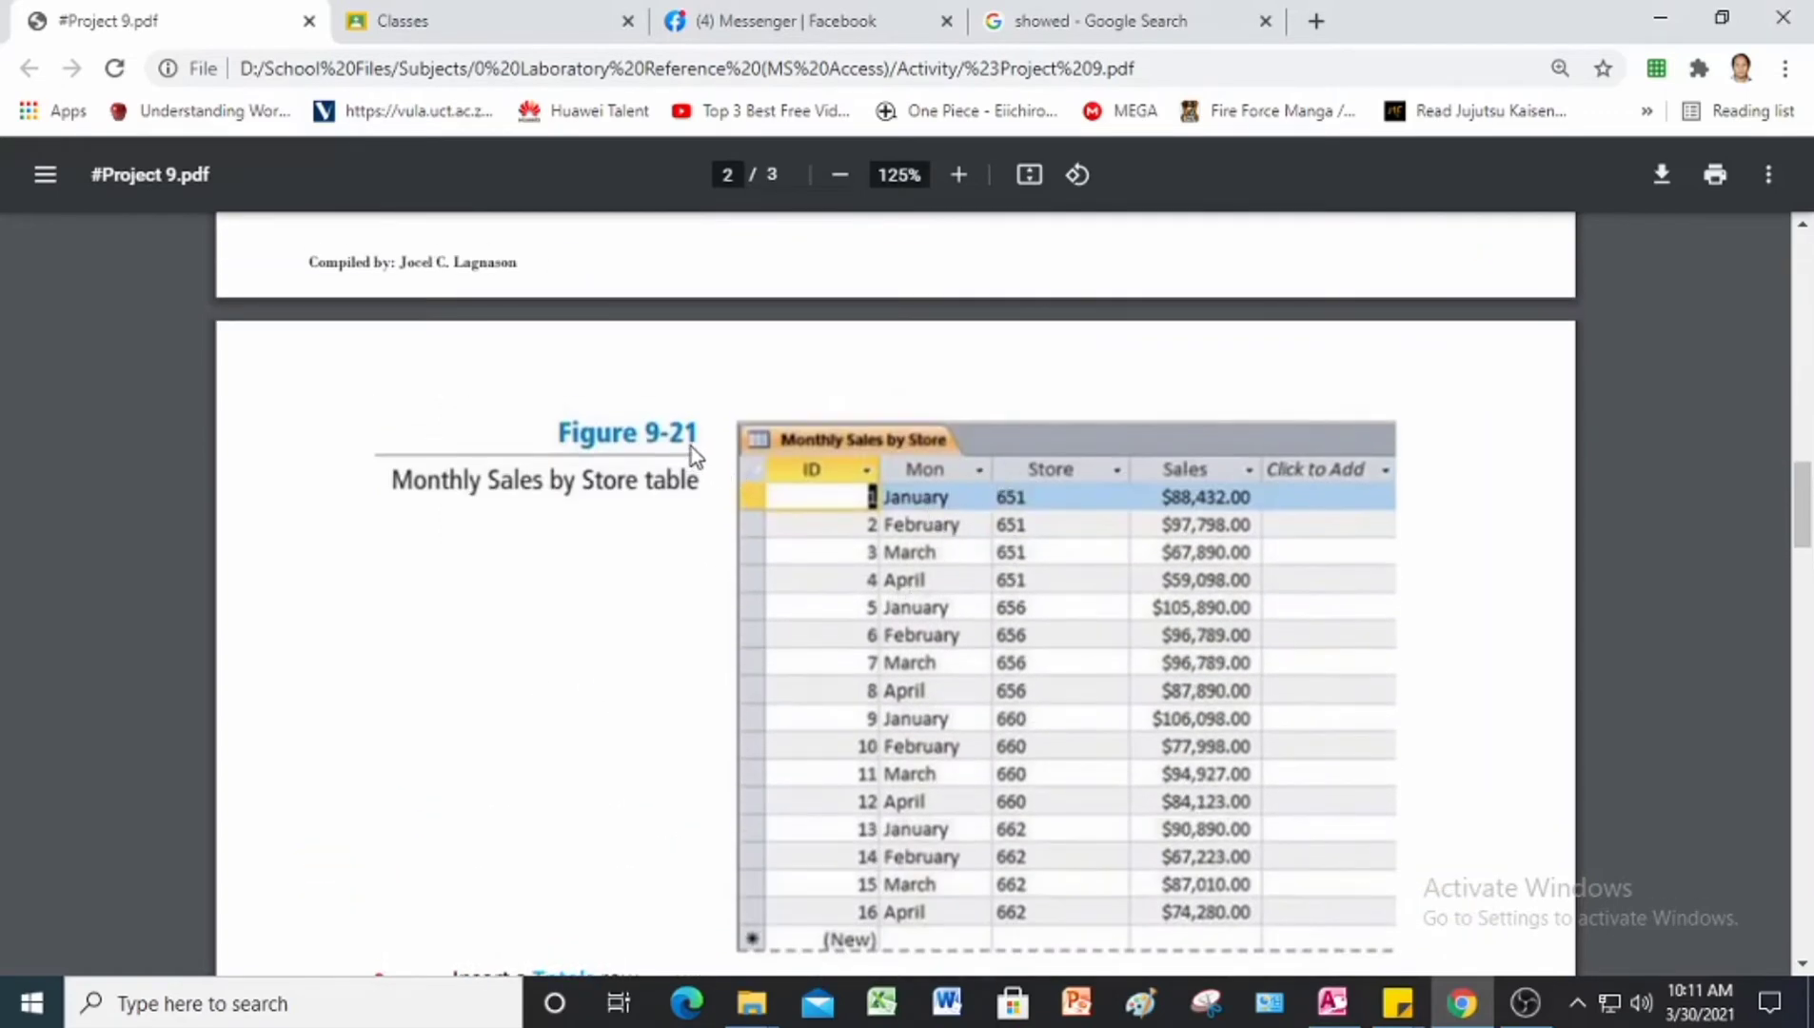
scroll(1008, 612, "down", 2)
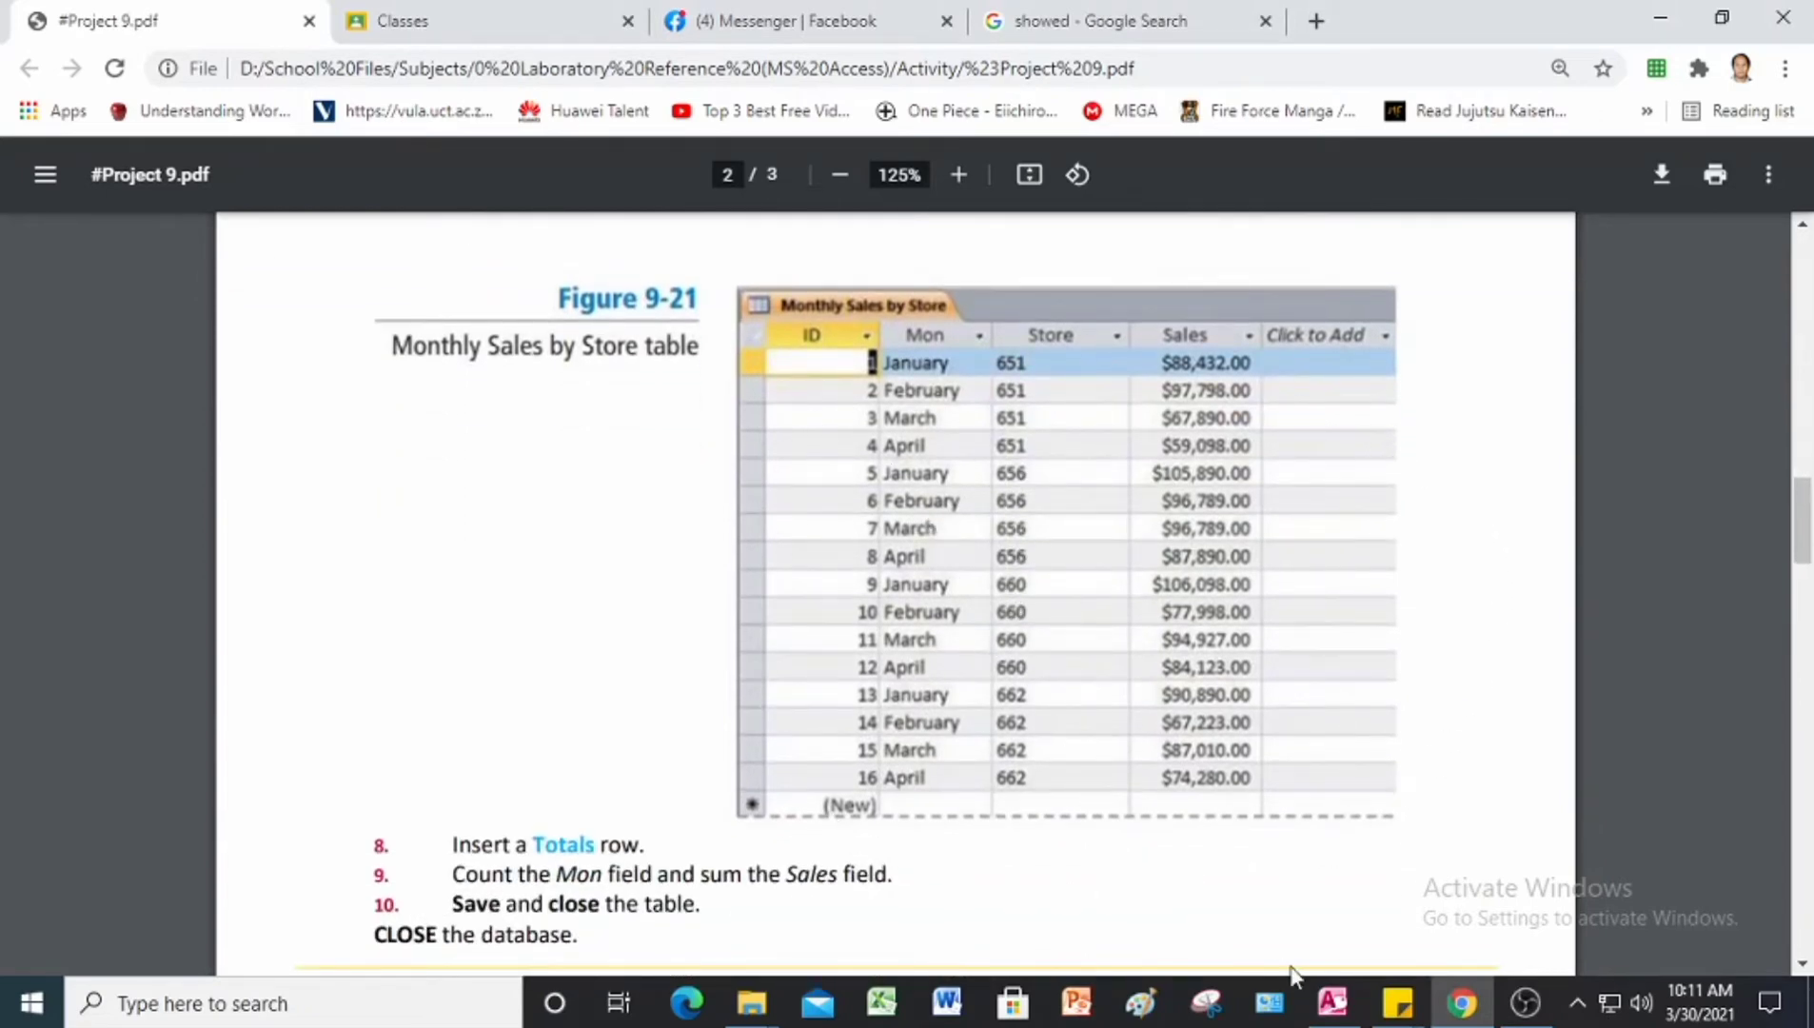
left_click(1330, 1012)
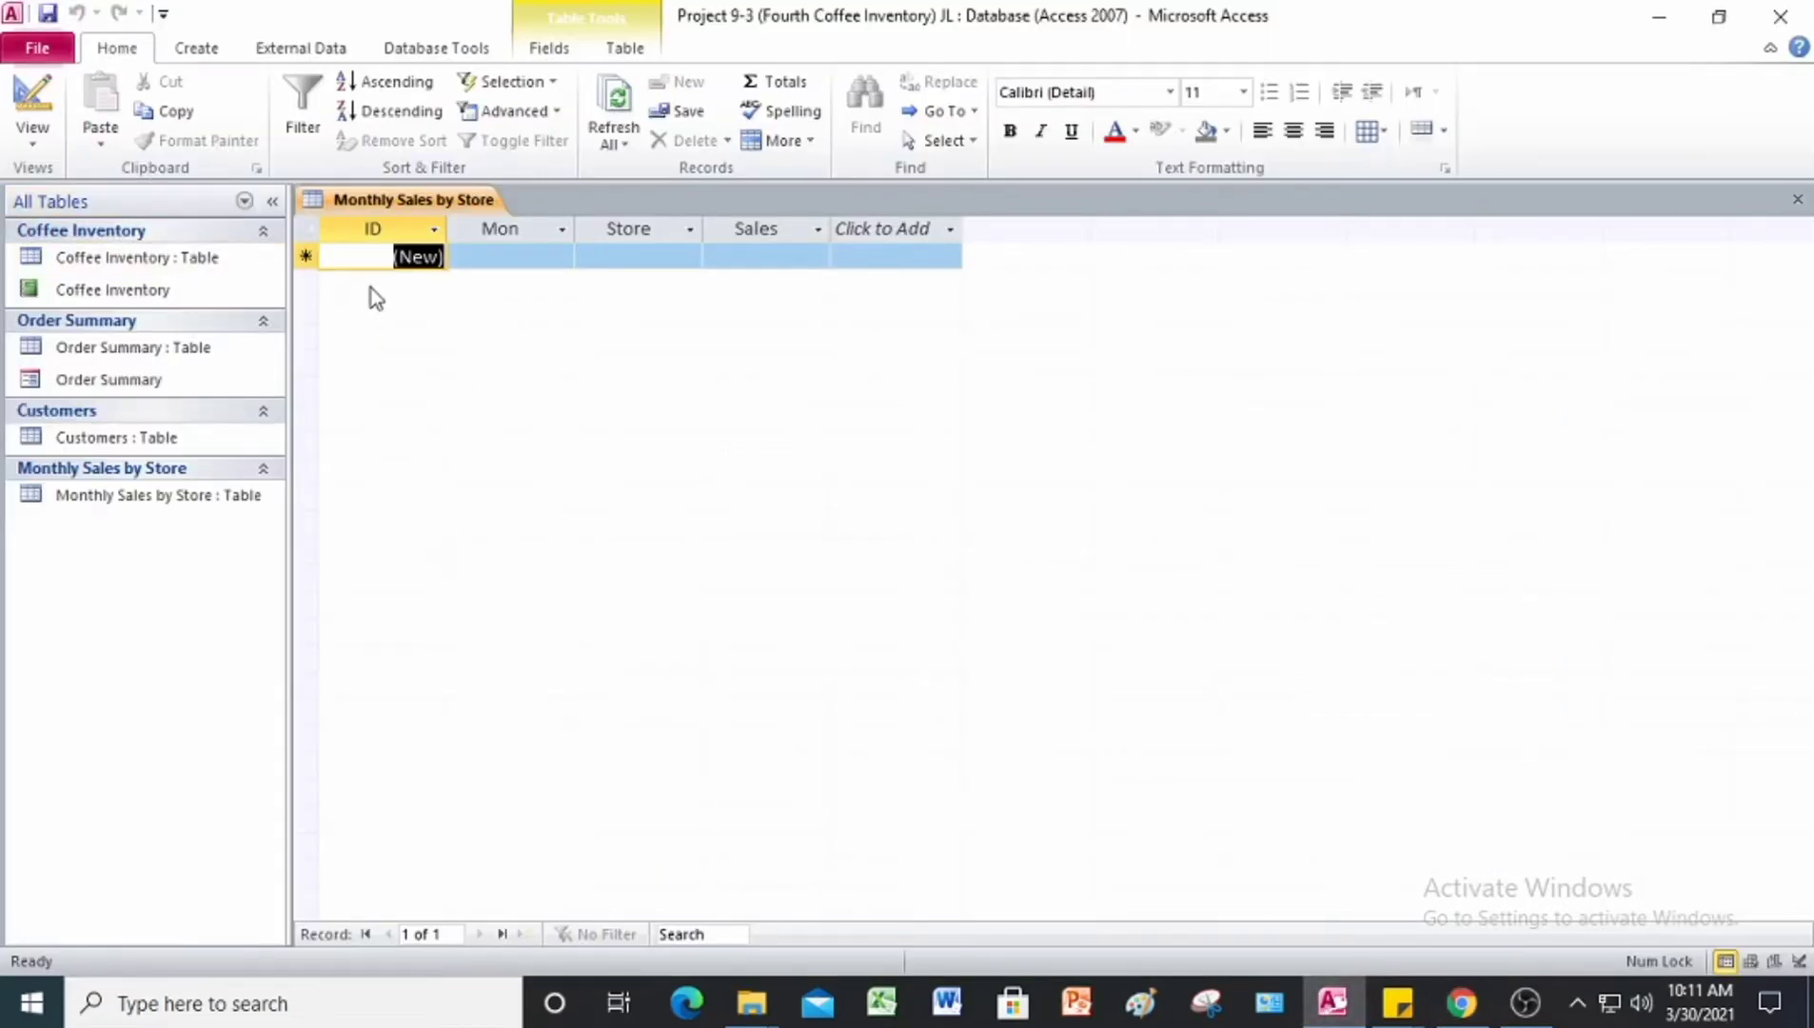
Step: Enter the first record in Monthly Sales by Store: Mon January, Store 651, Sales 88,432
key("Tab")
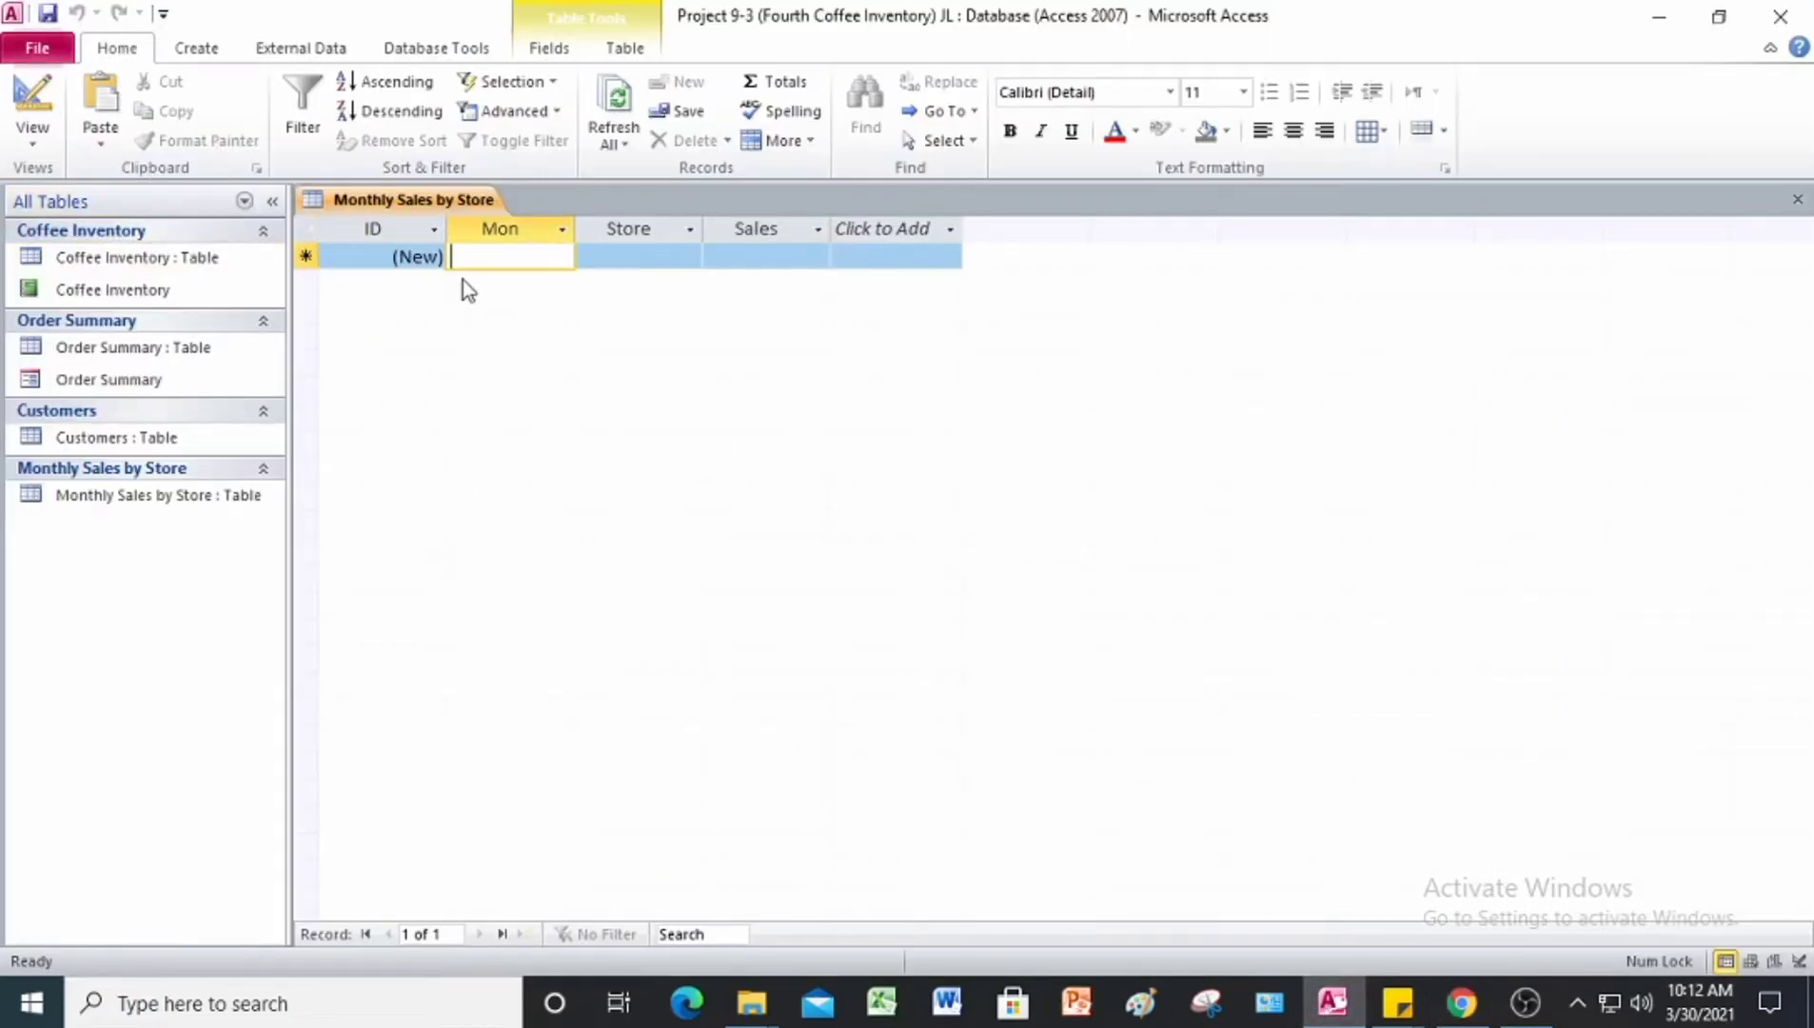
type("Jan")
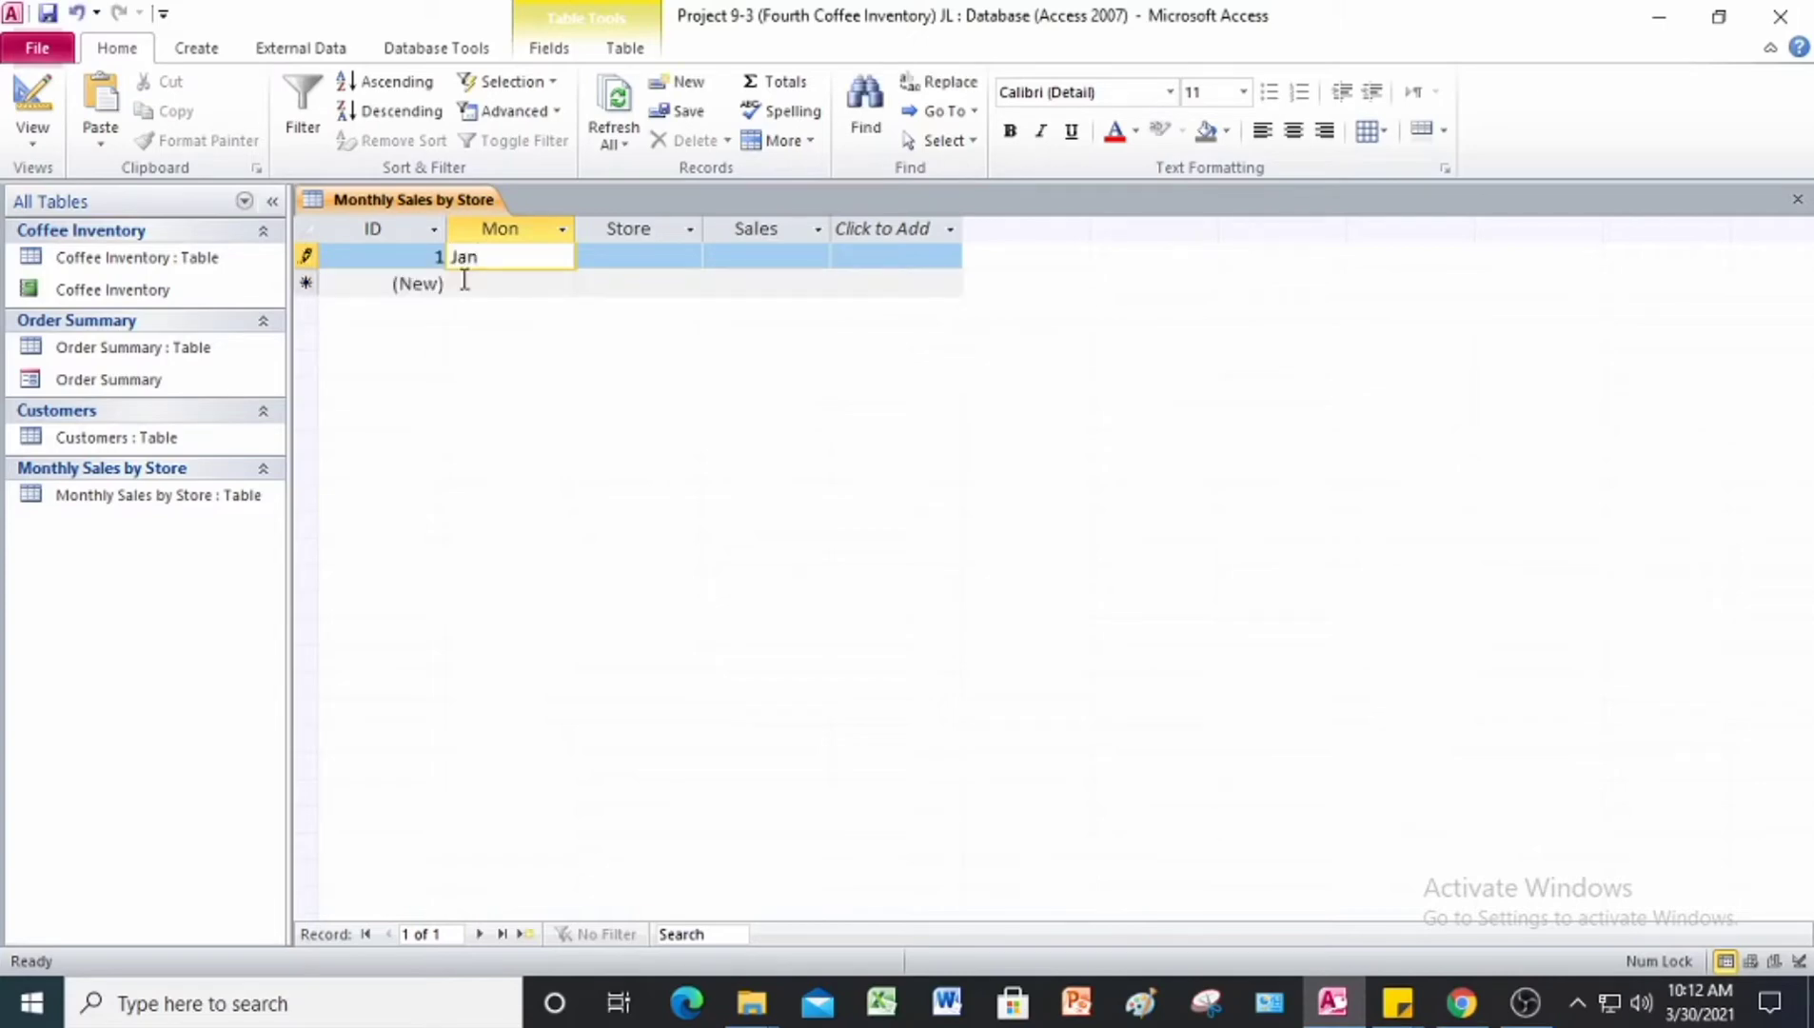
type("uary")
key("Tab")
type("651")
key("Tab")
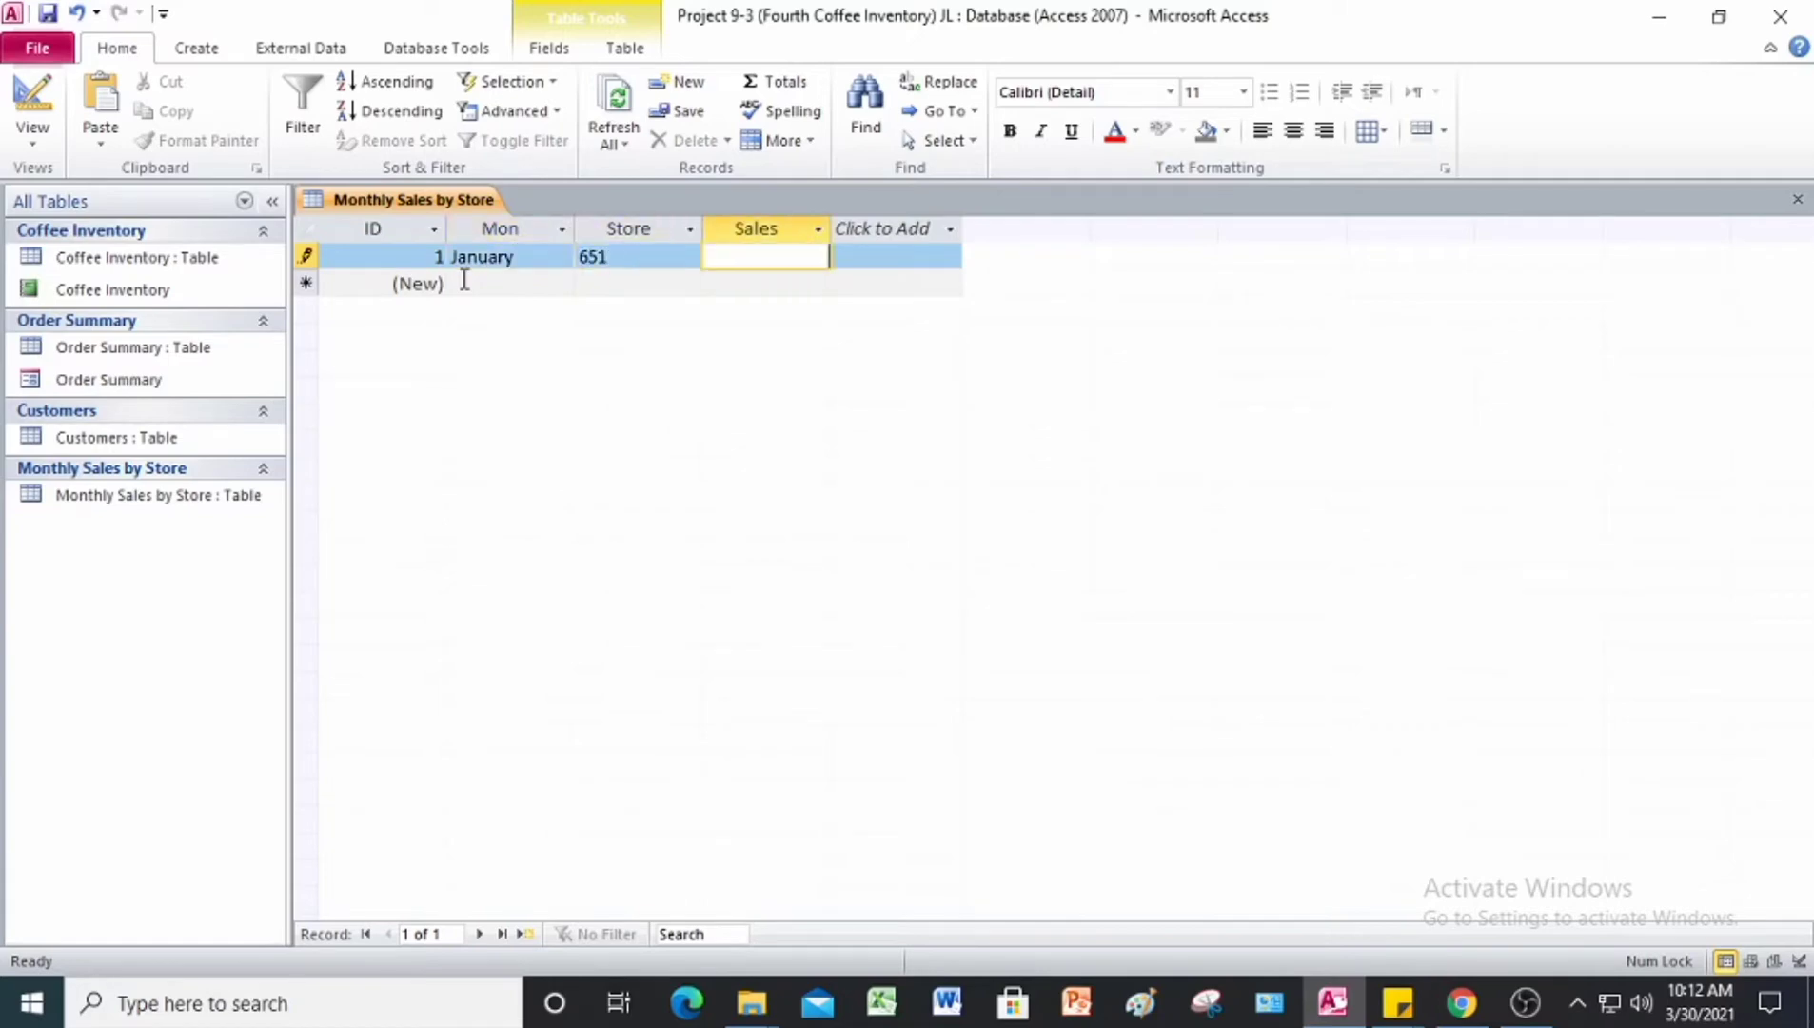
type("88,432")
key("Tab")
key("Tab")
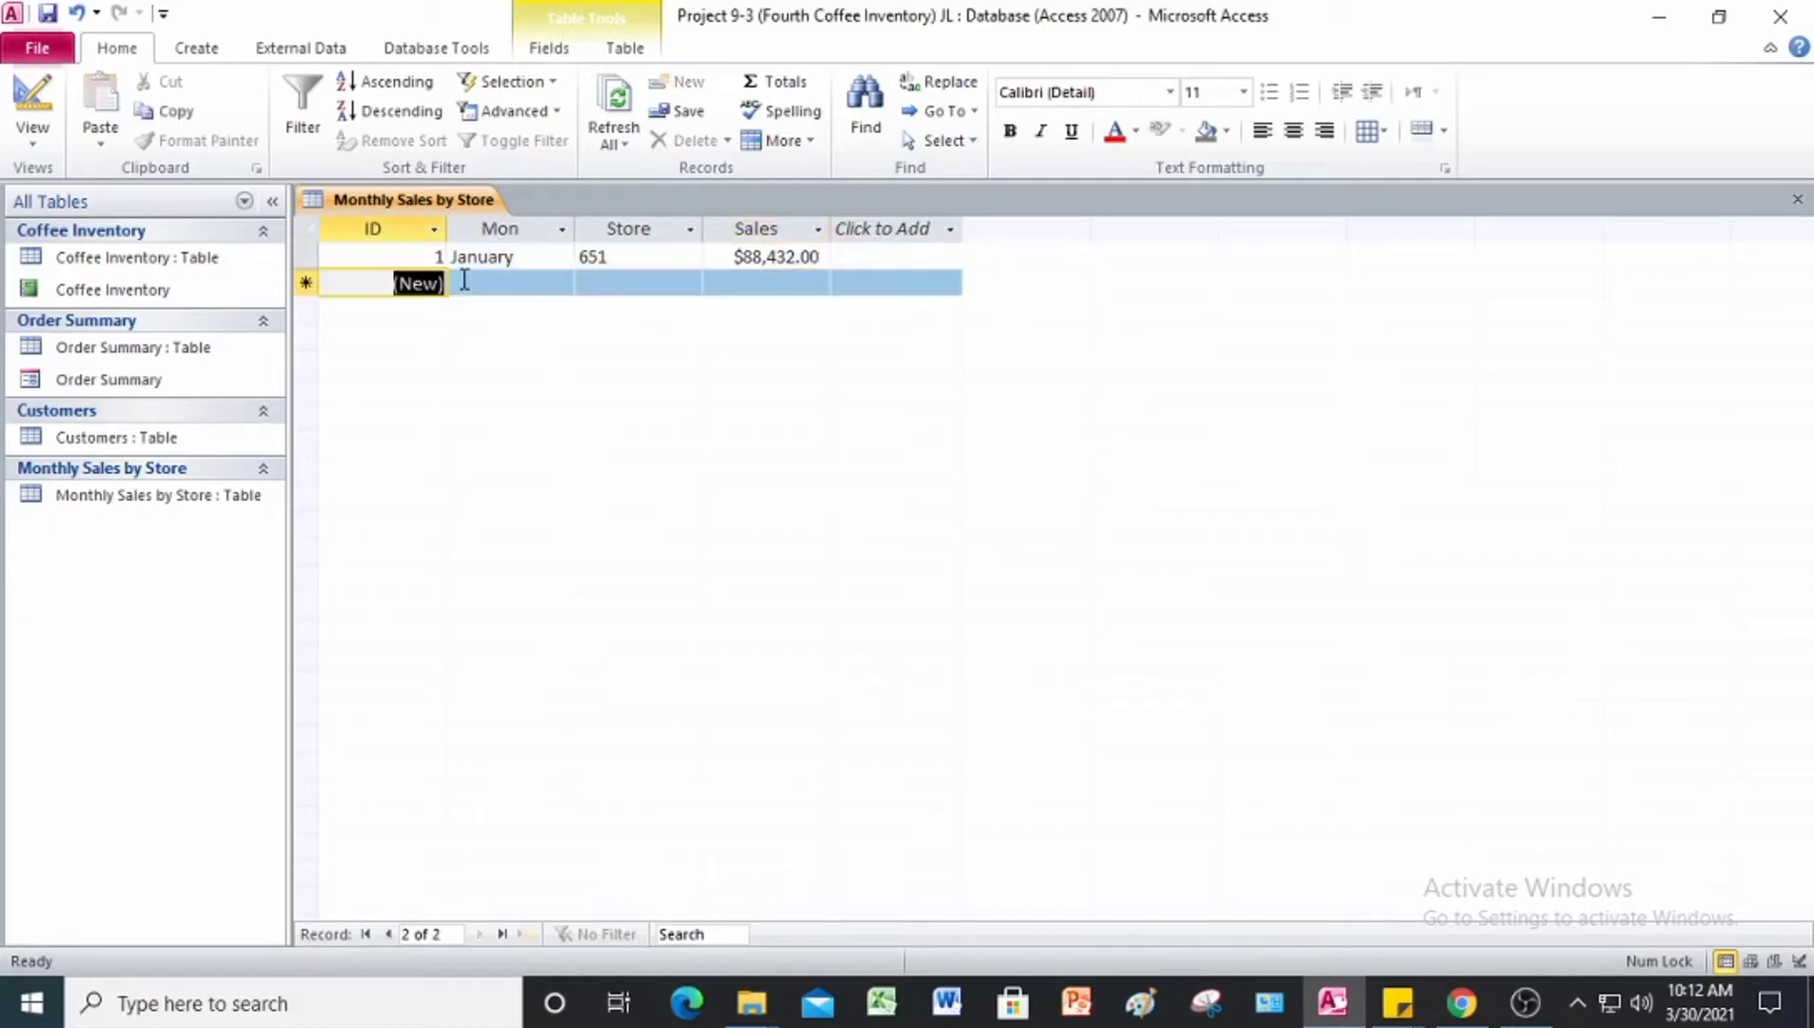
Step: Enter the second record with Mon February, Store 651 and Sales 97,798
type("Feb")
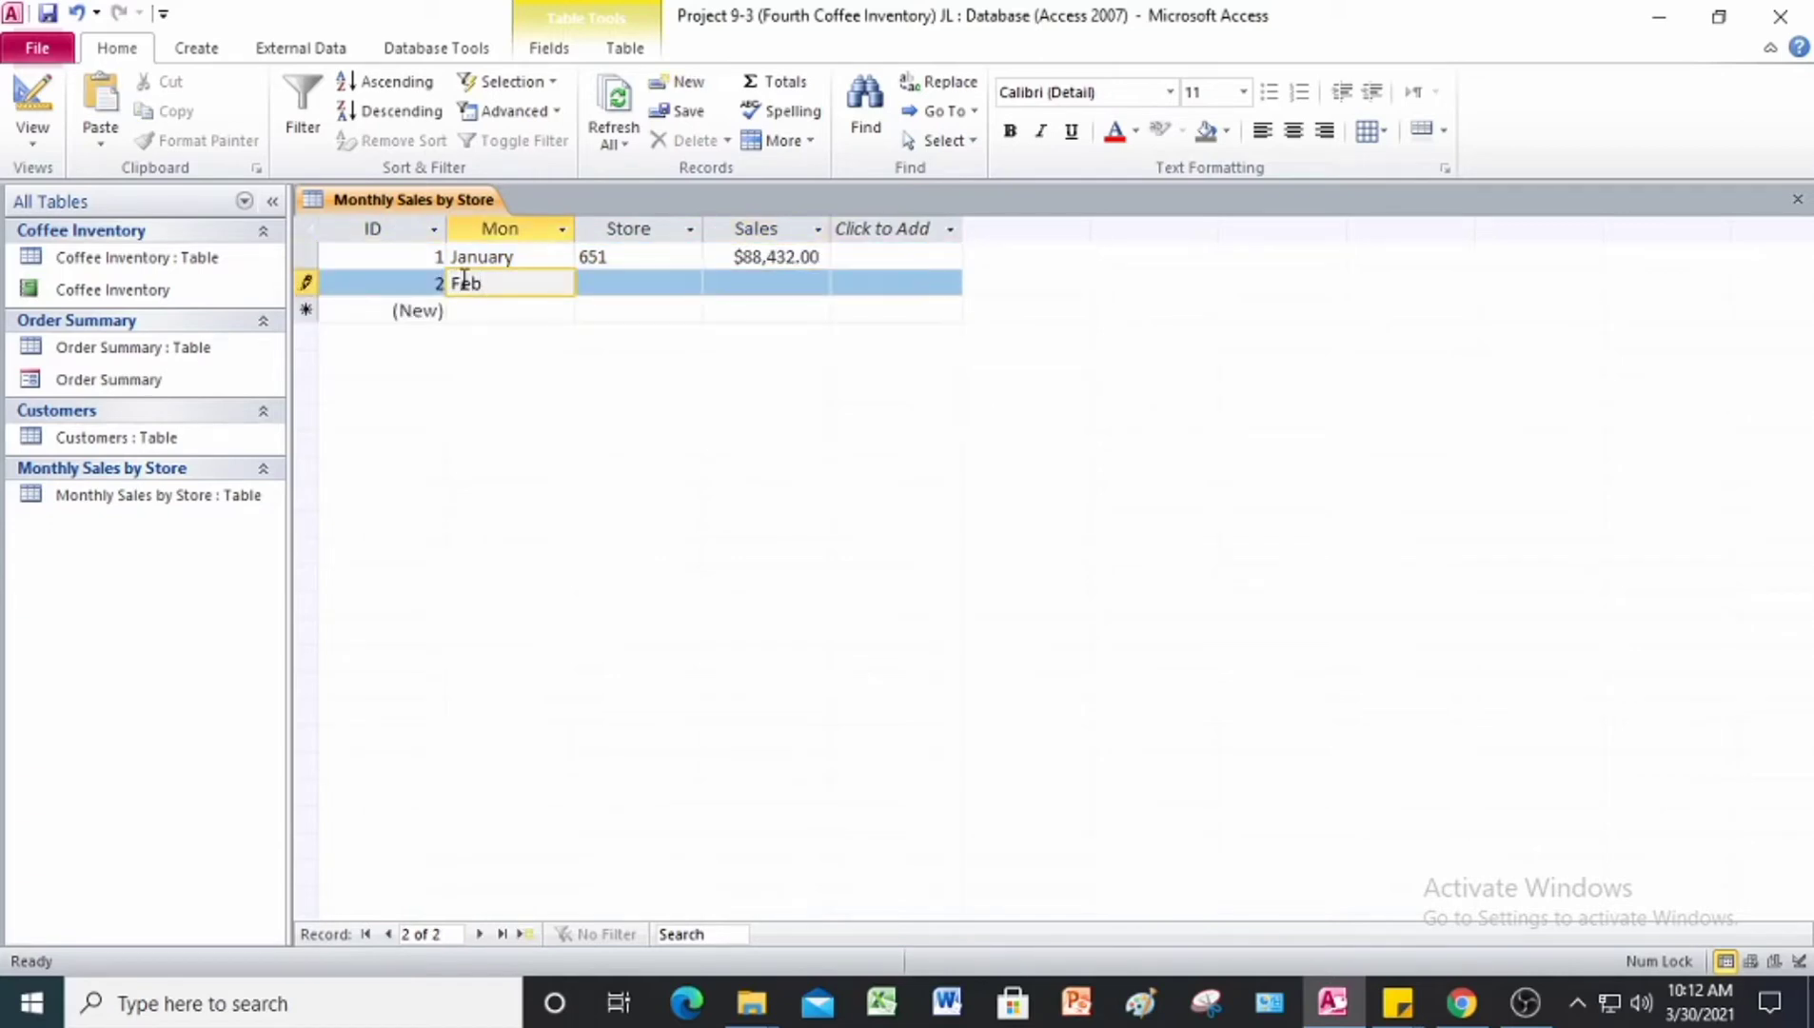
type("ruary")
key("Tab")
type("651")
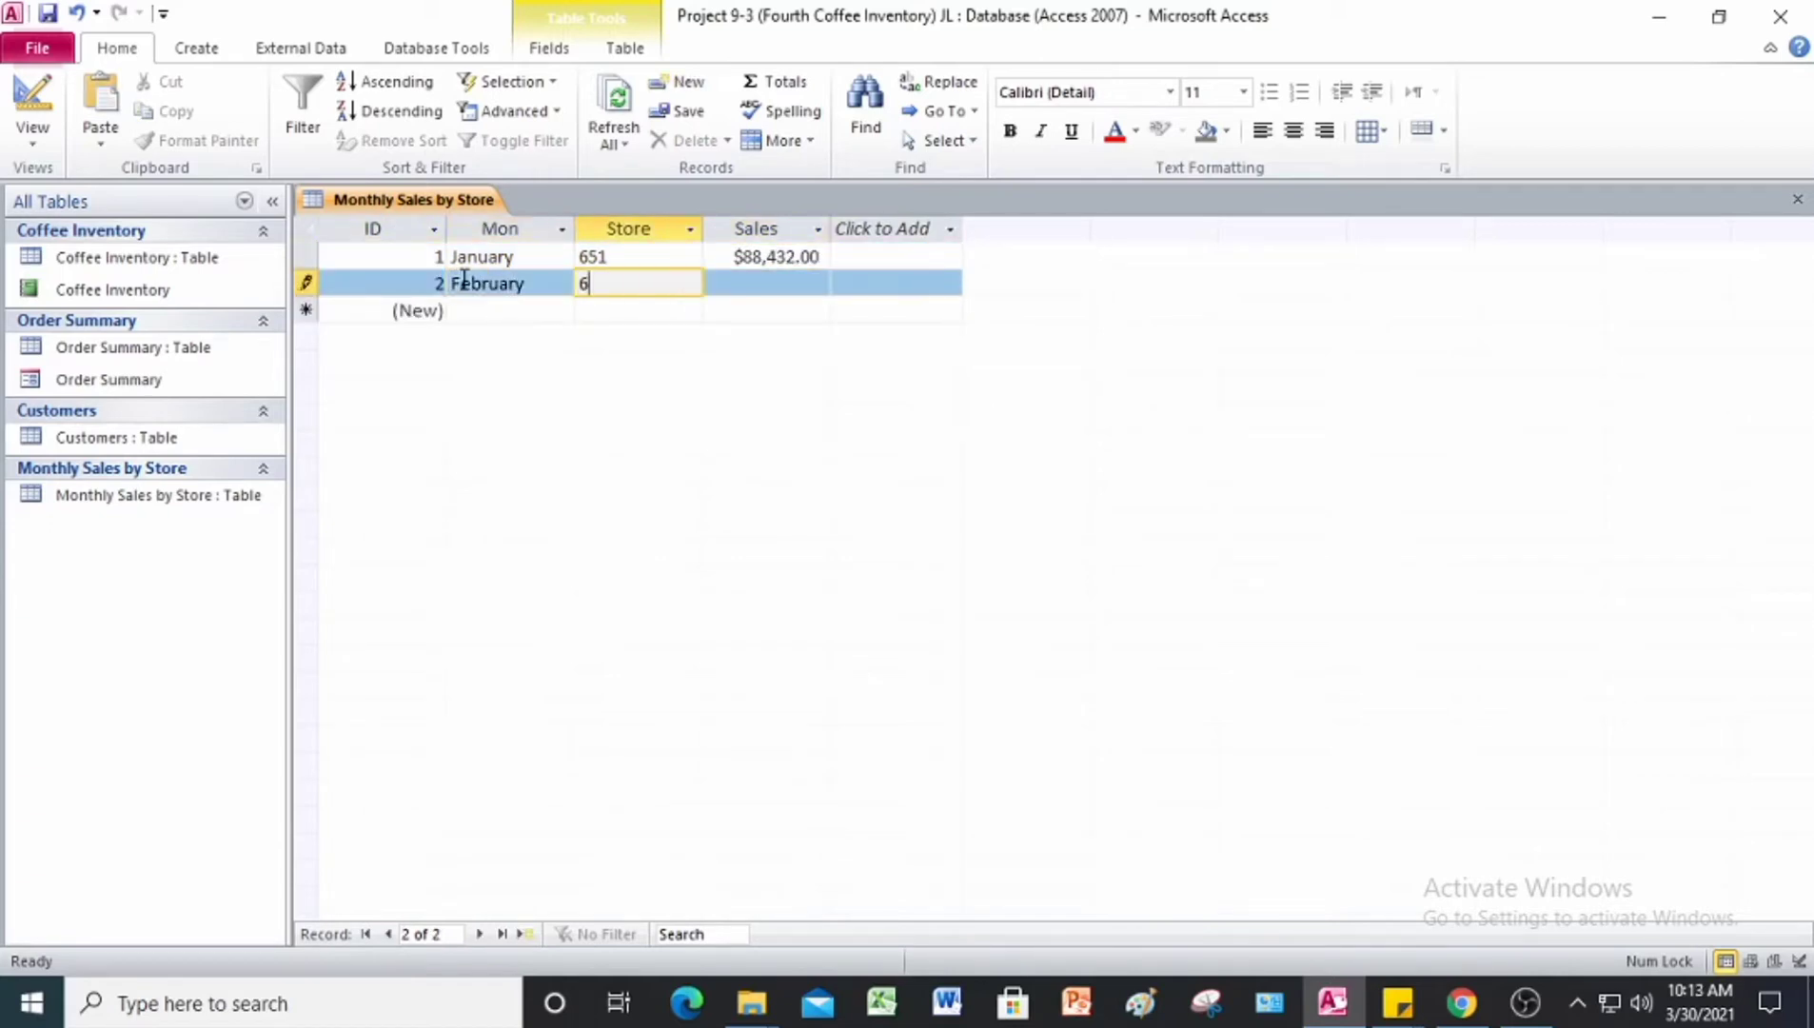
key("Tab")
type("97,798")
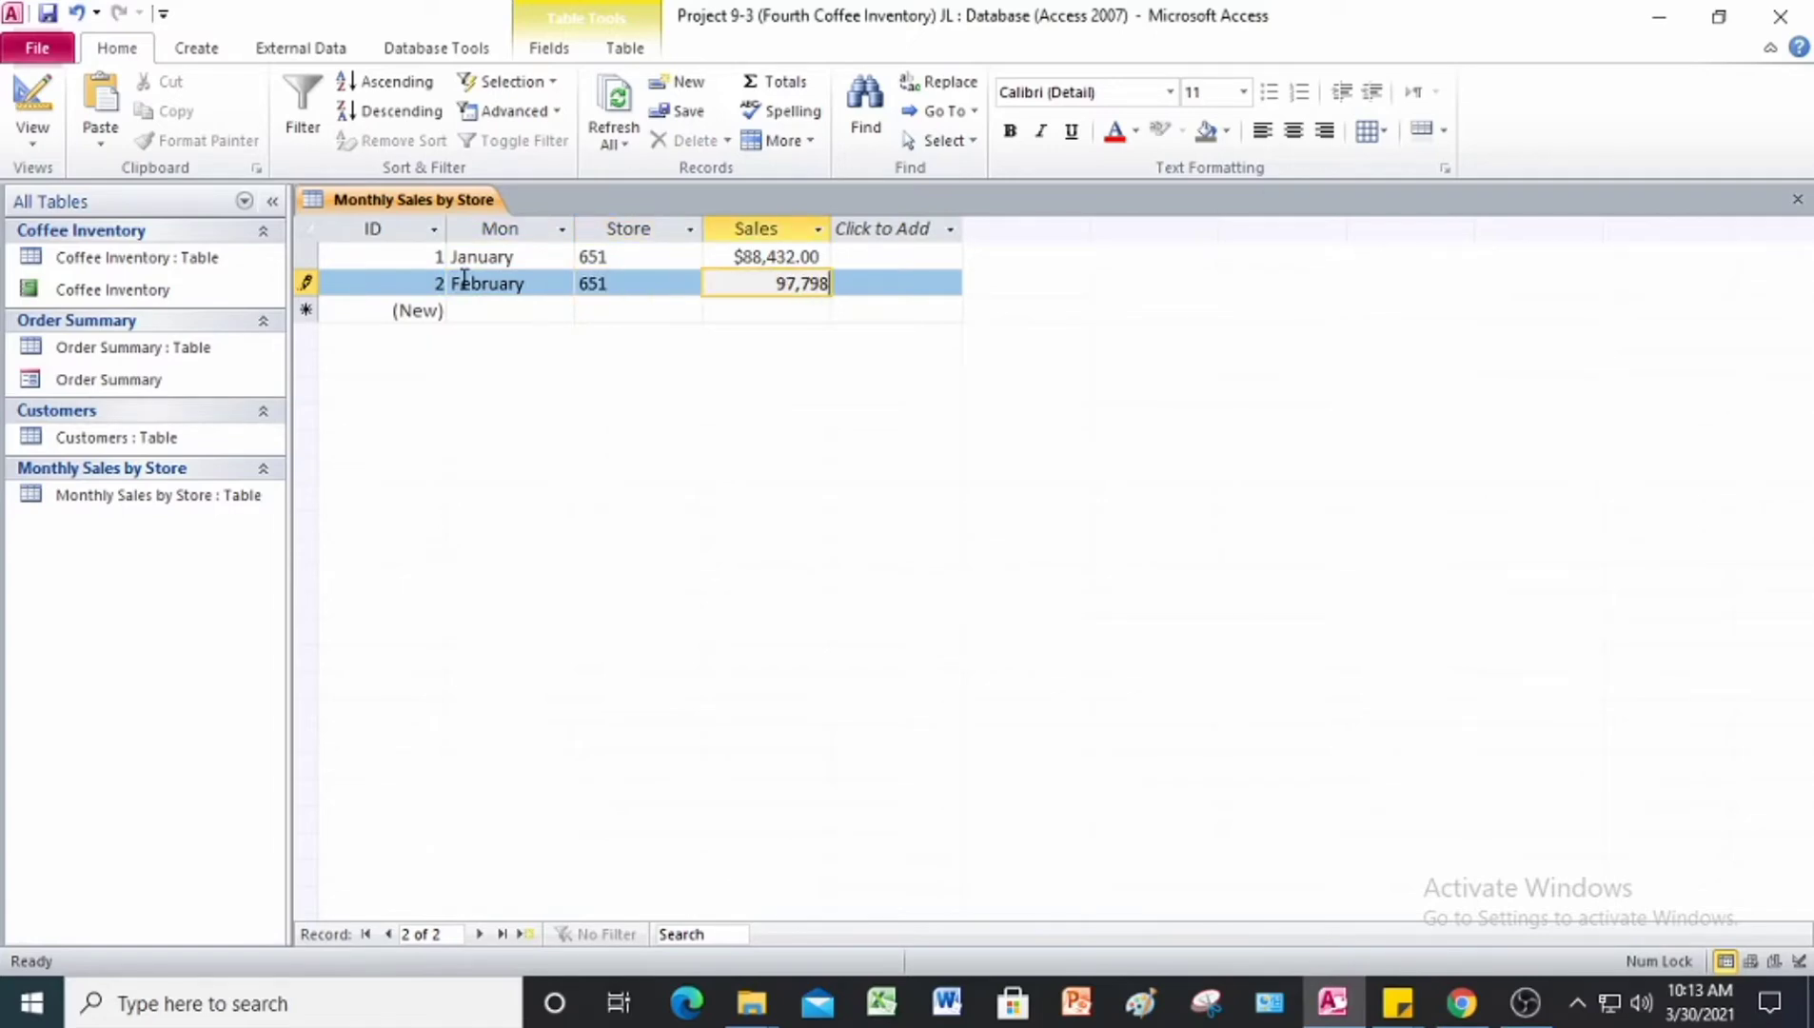
key("Tab")
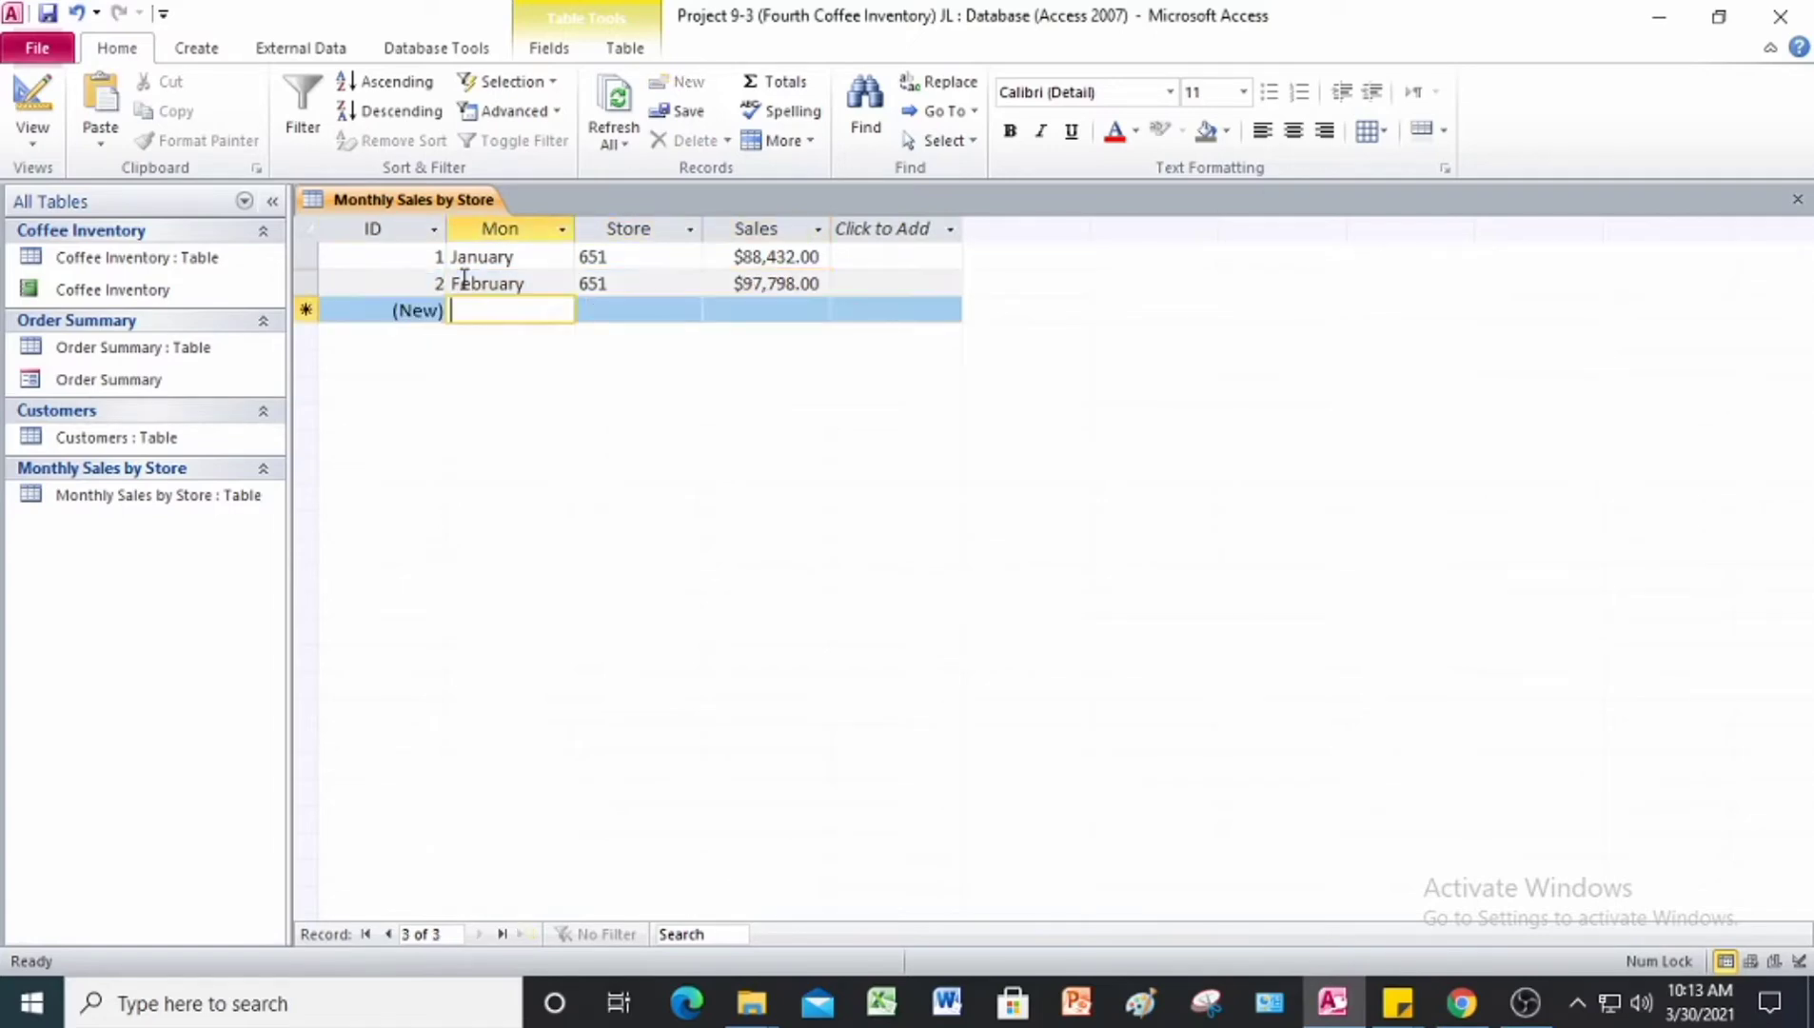
Step: Enter the third record with Mon March, Store 651 and Sales 67,890
type("March")
key("Tab")
type("651")
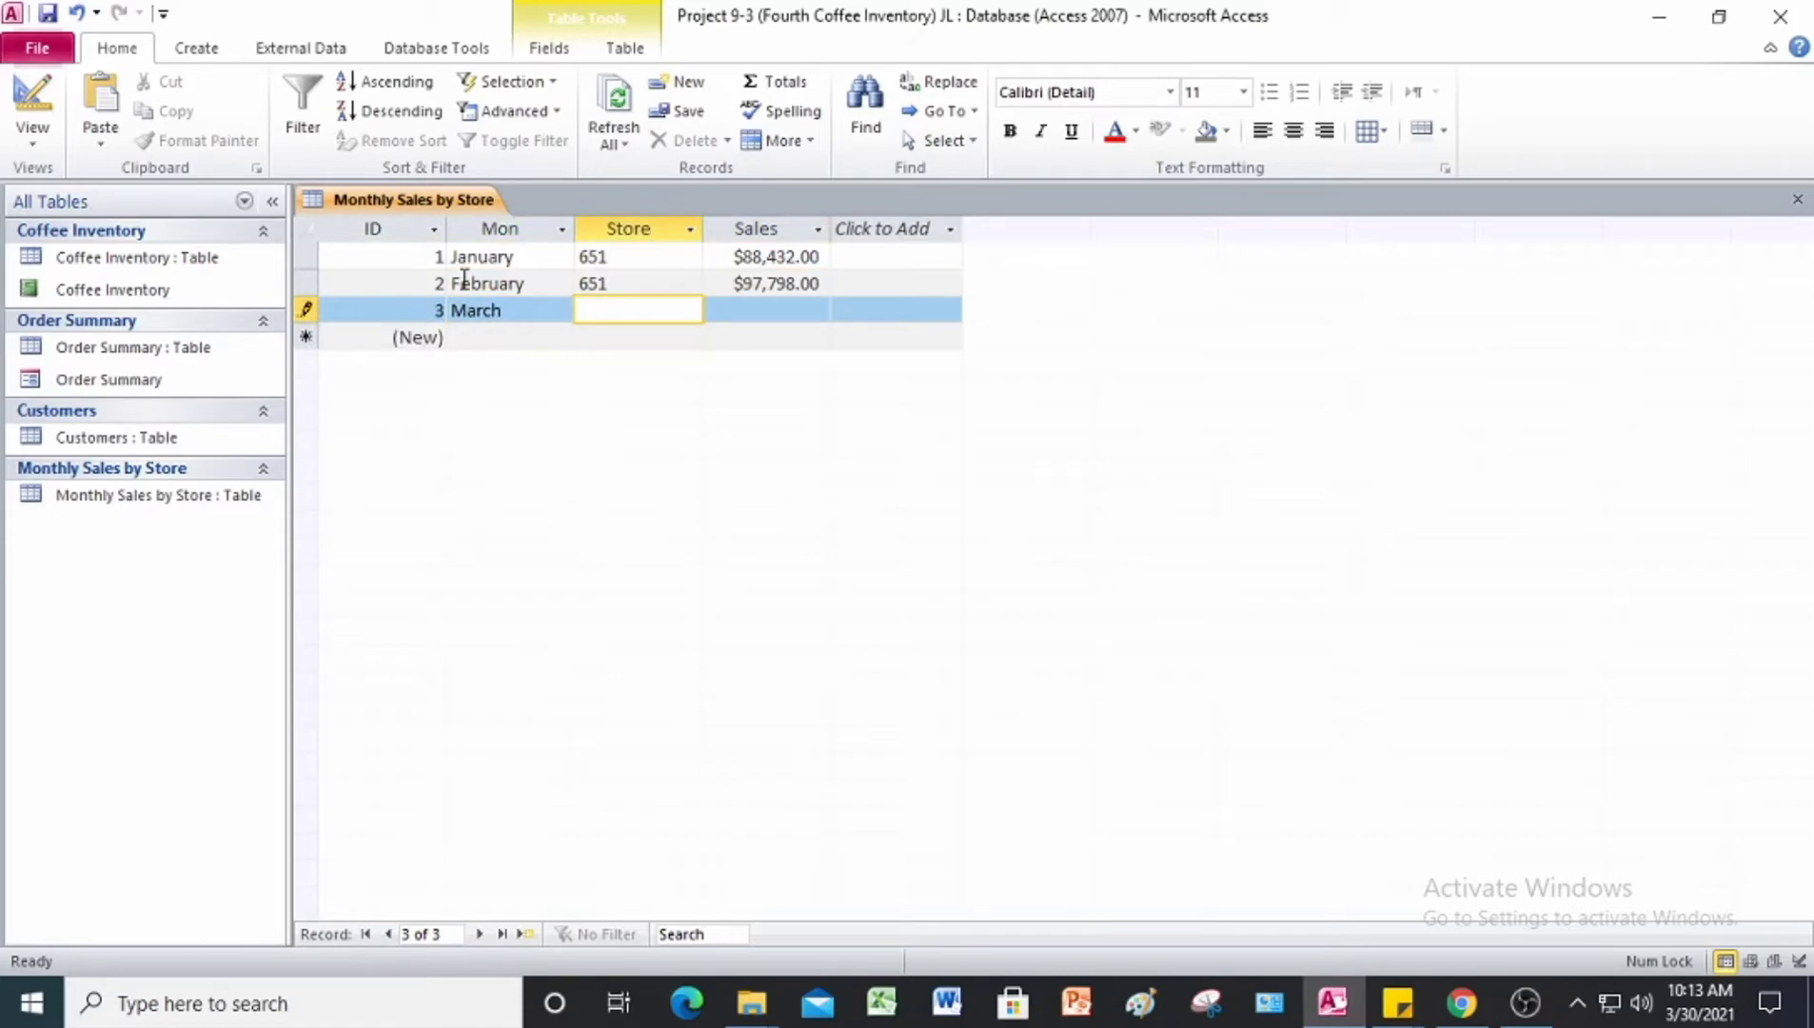
key("Tab")
type("67")
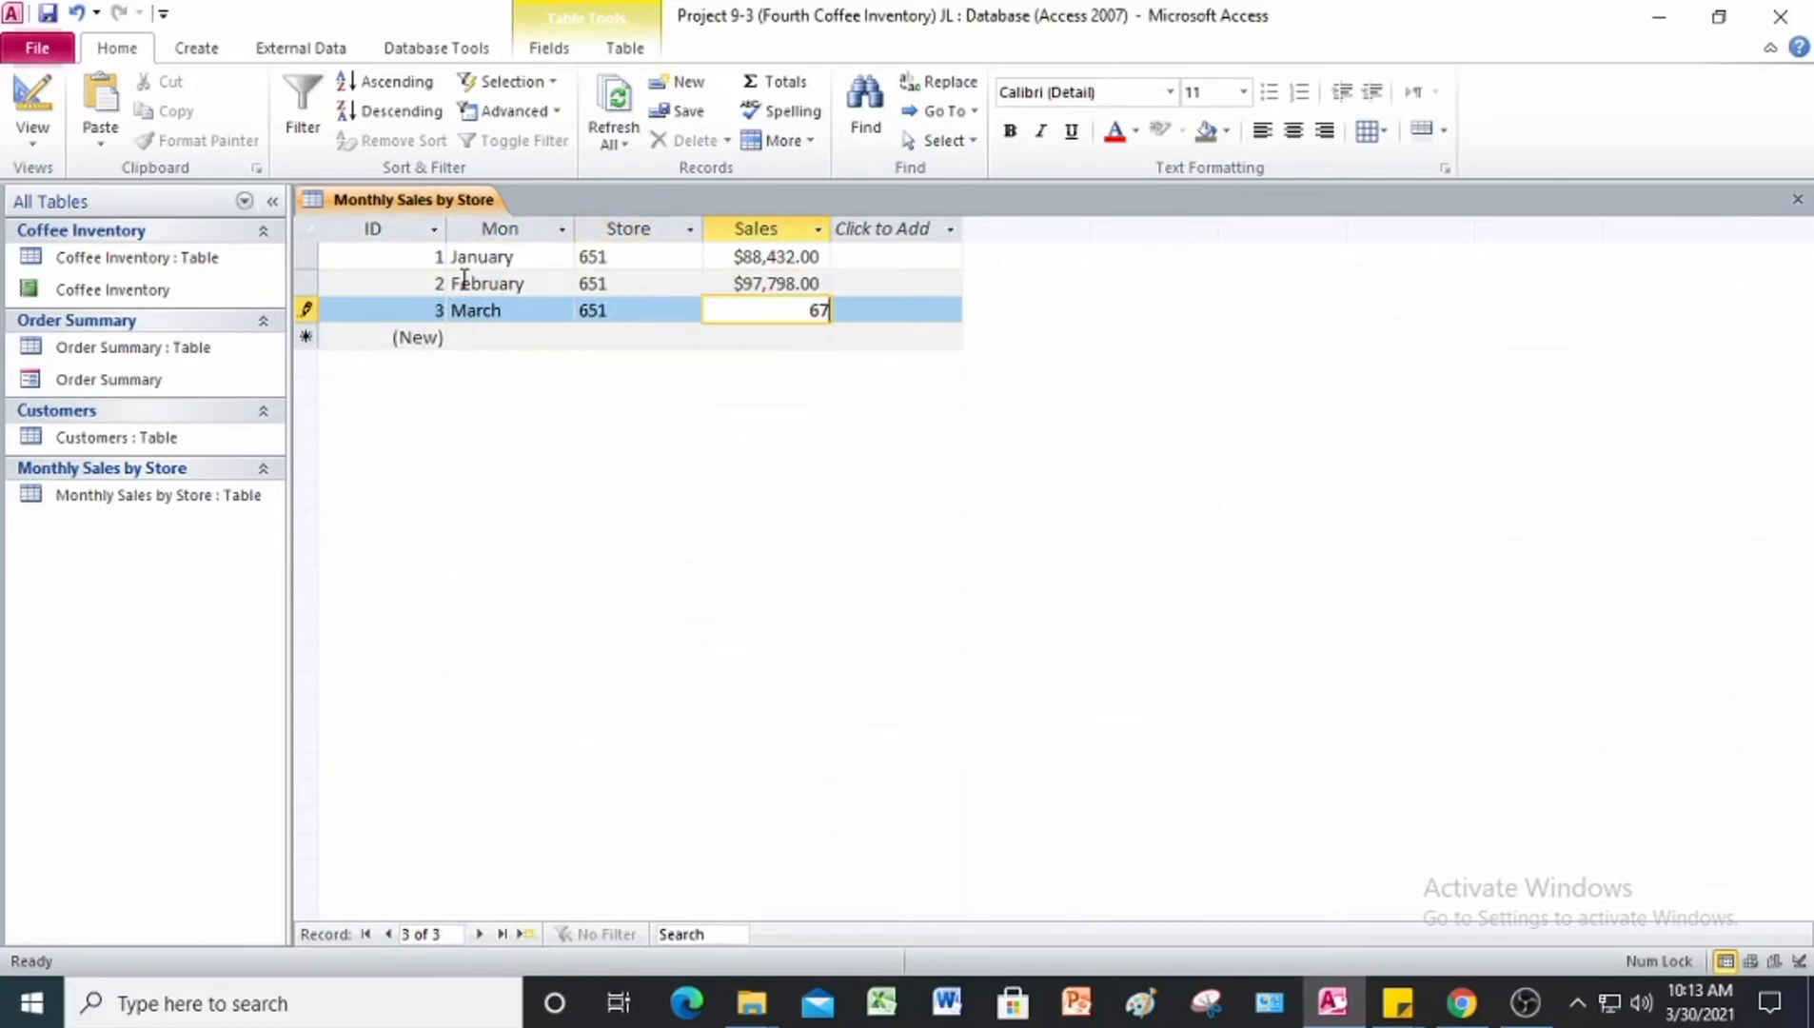
type(",890")
key("Tab")
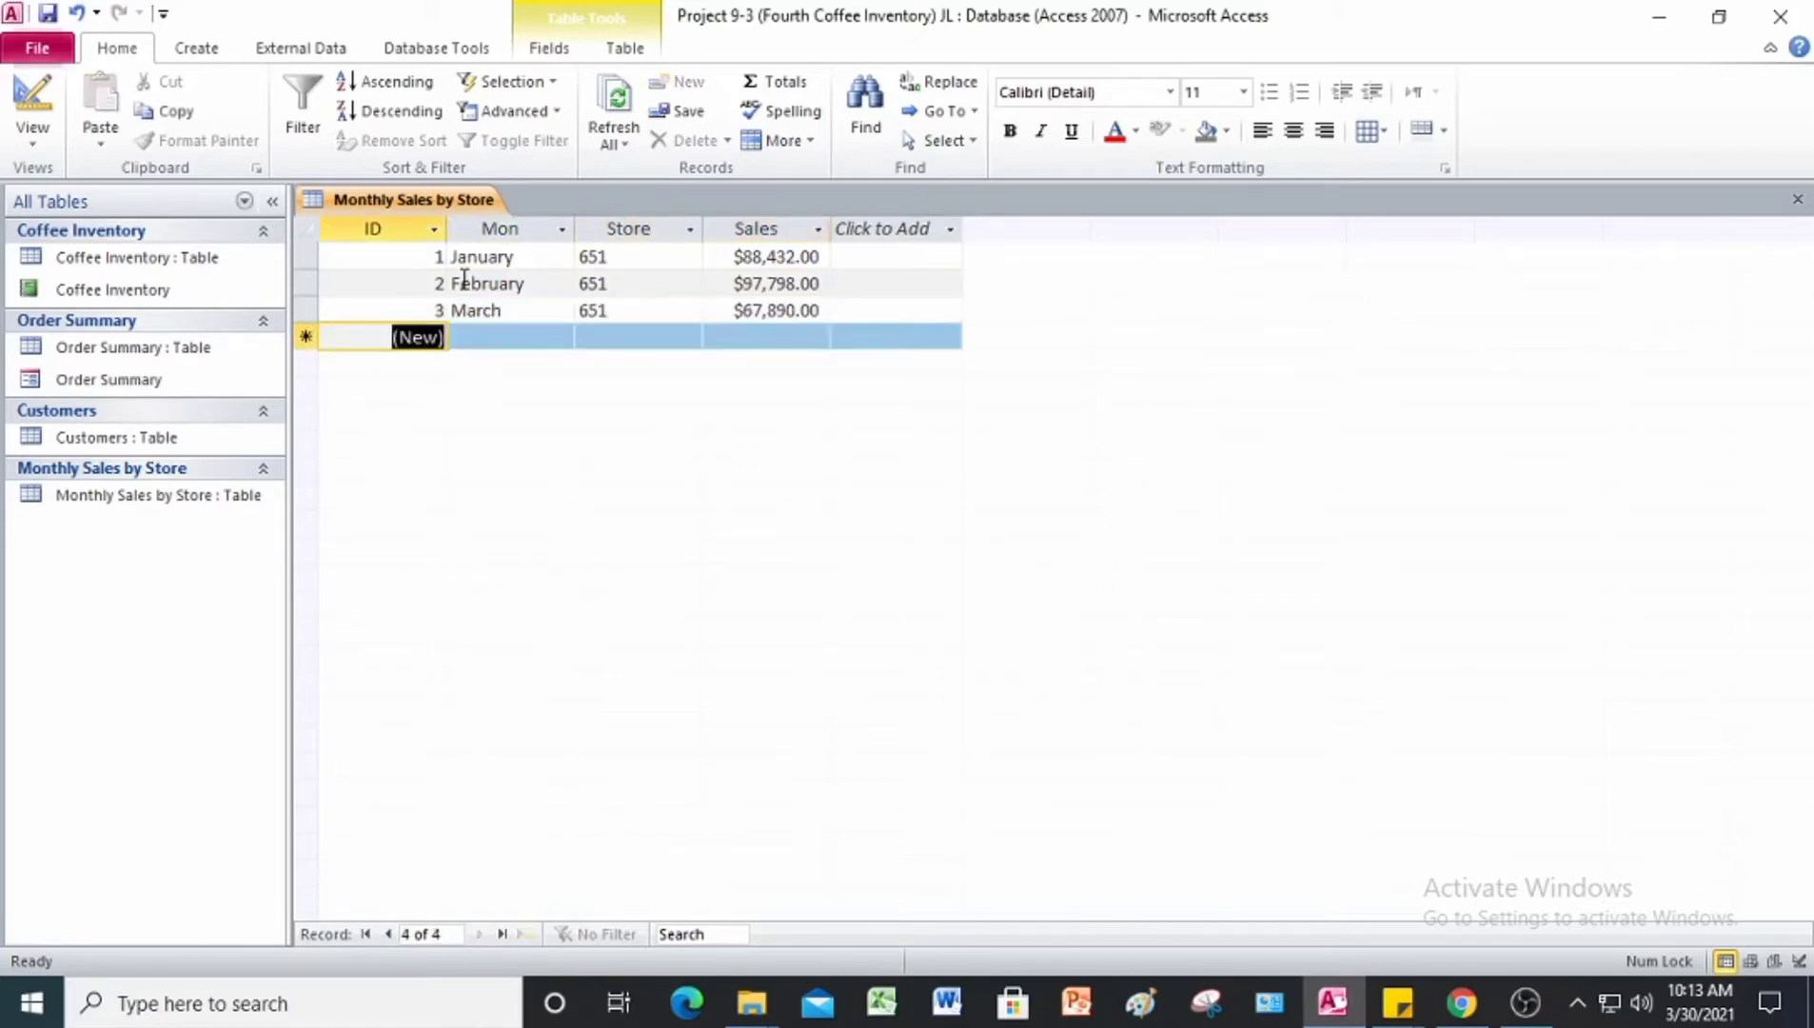
Step: Enter the fourth record with Mon April, Store 651 and Sales 59,098
key("Tab")
type("April")
key("Tab")
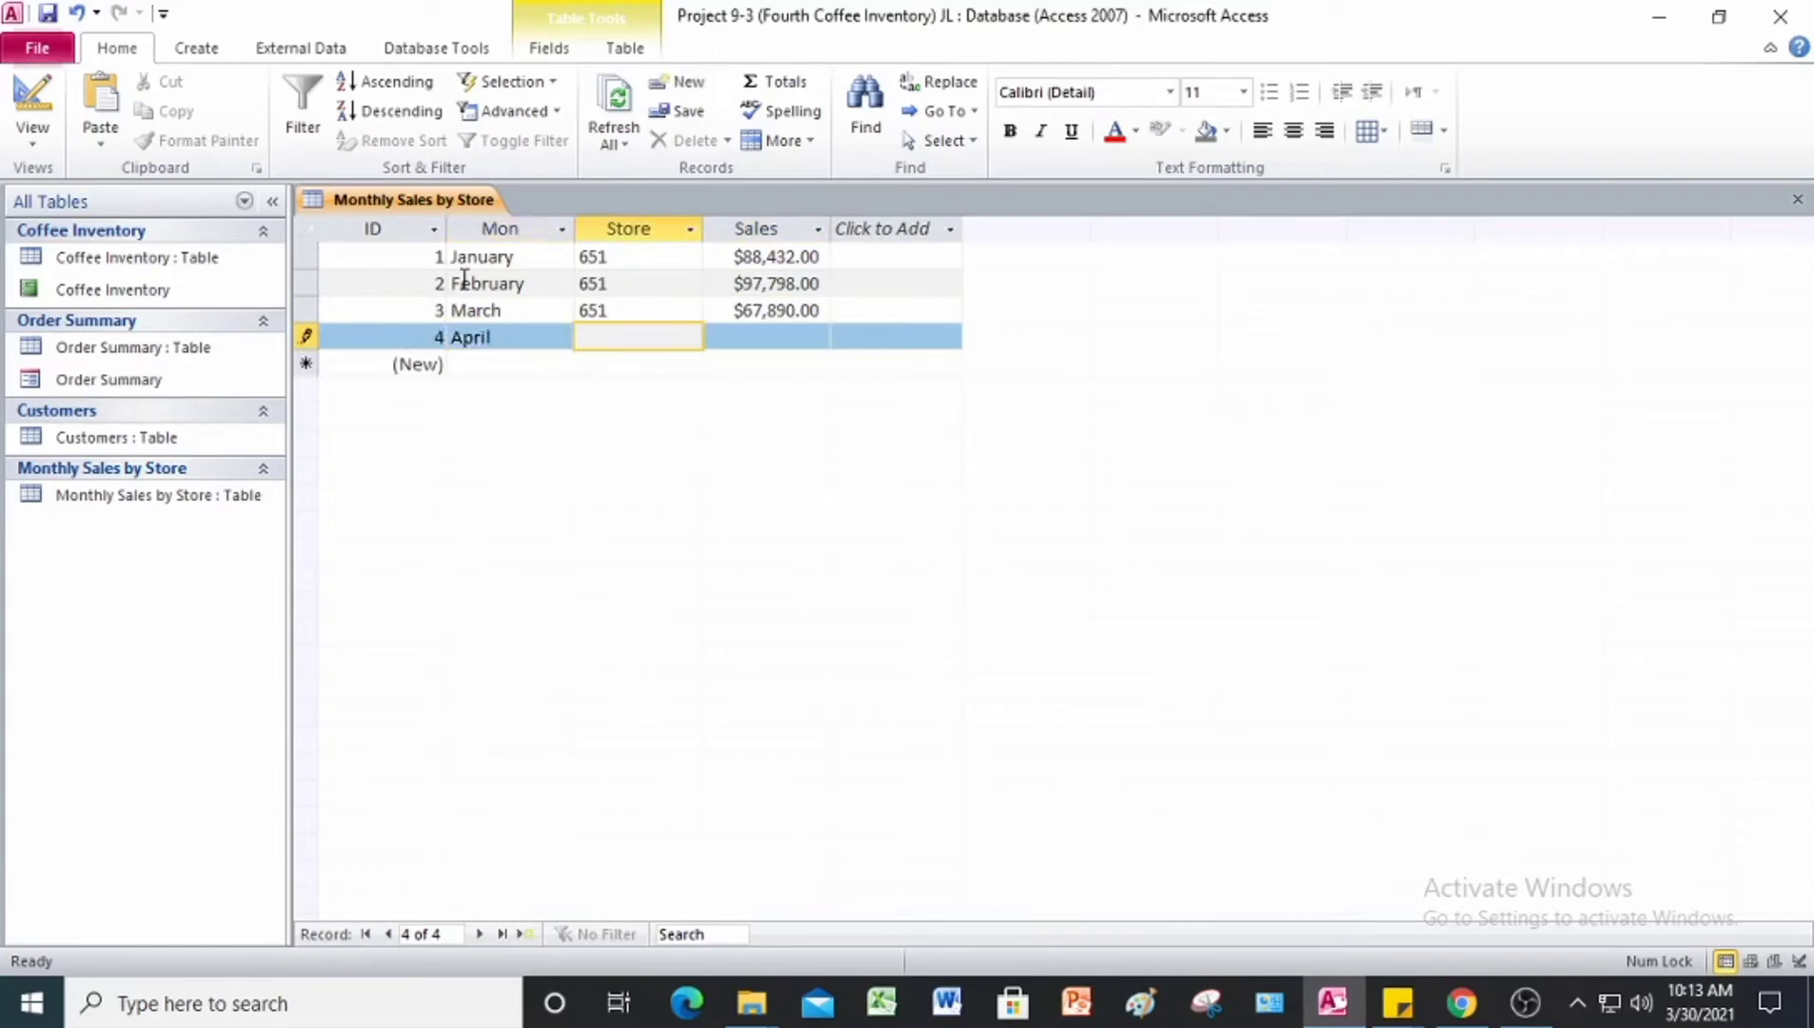
type("651")
key("Tab")
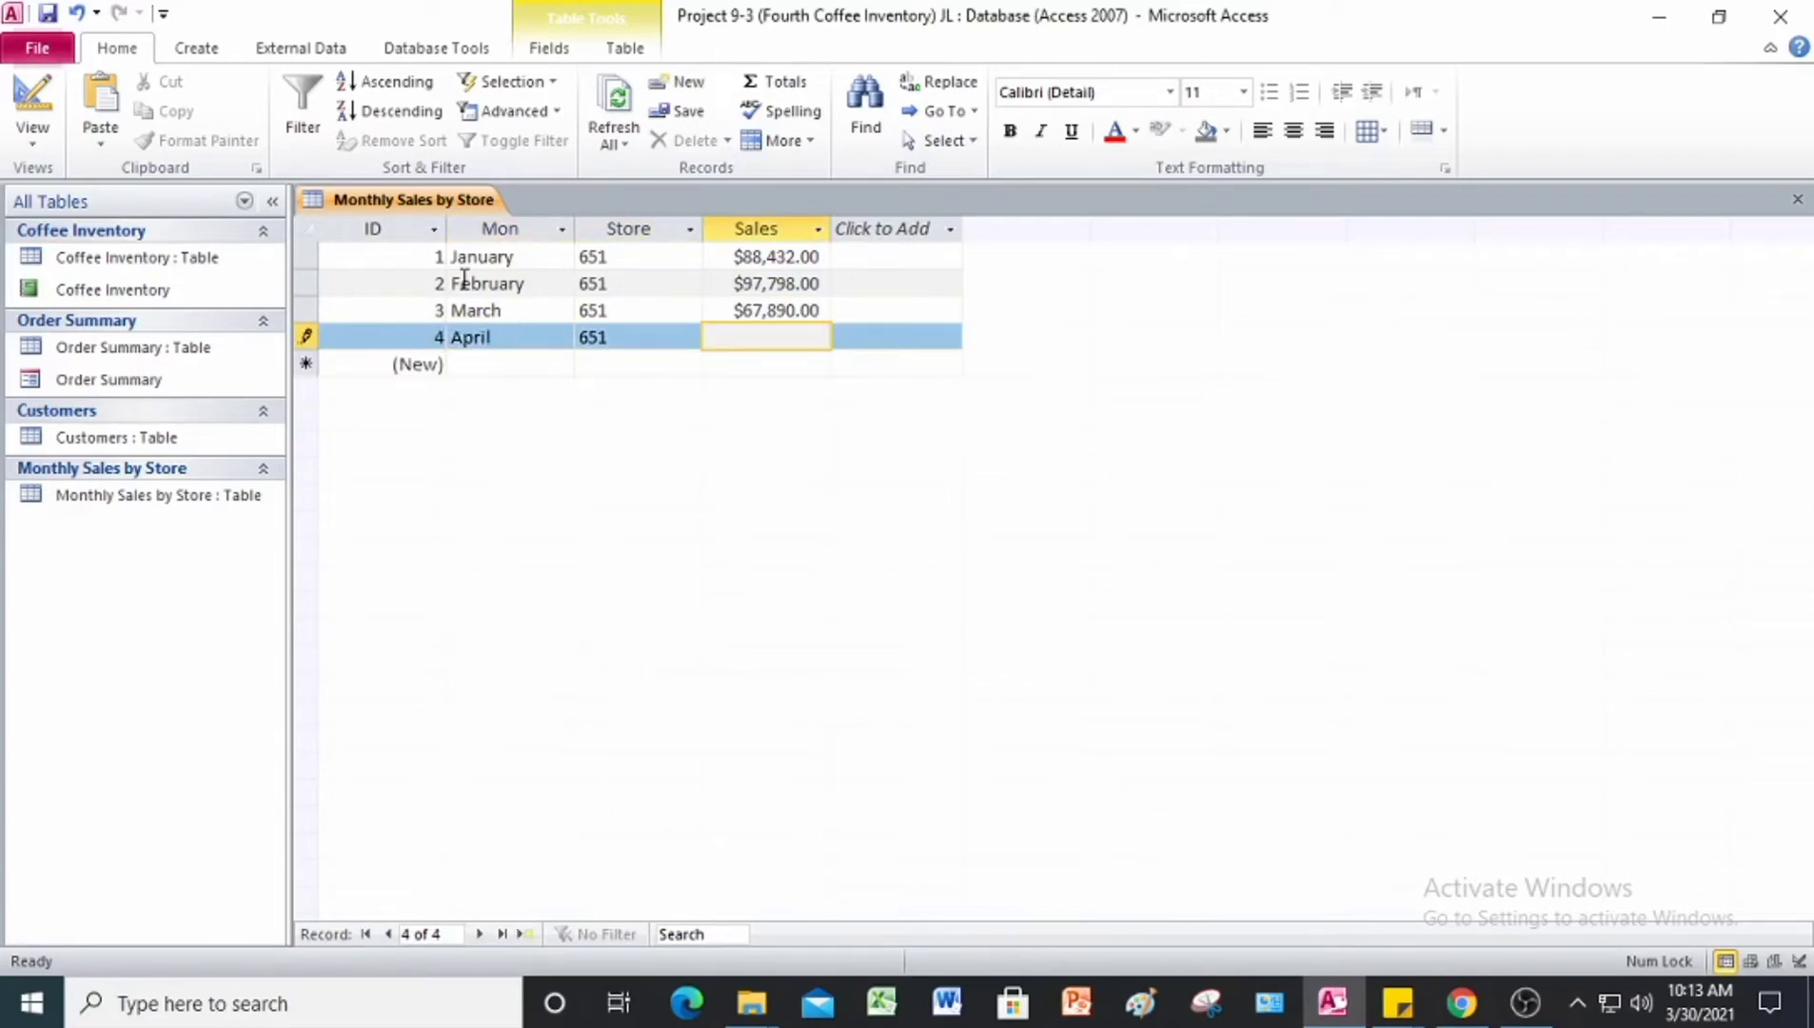
type("59,098")
key("Tab")
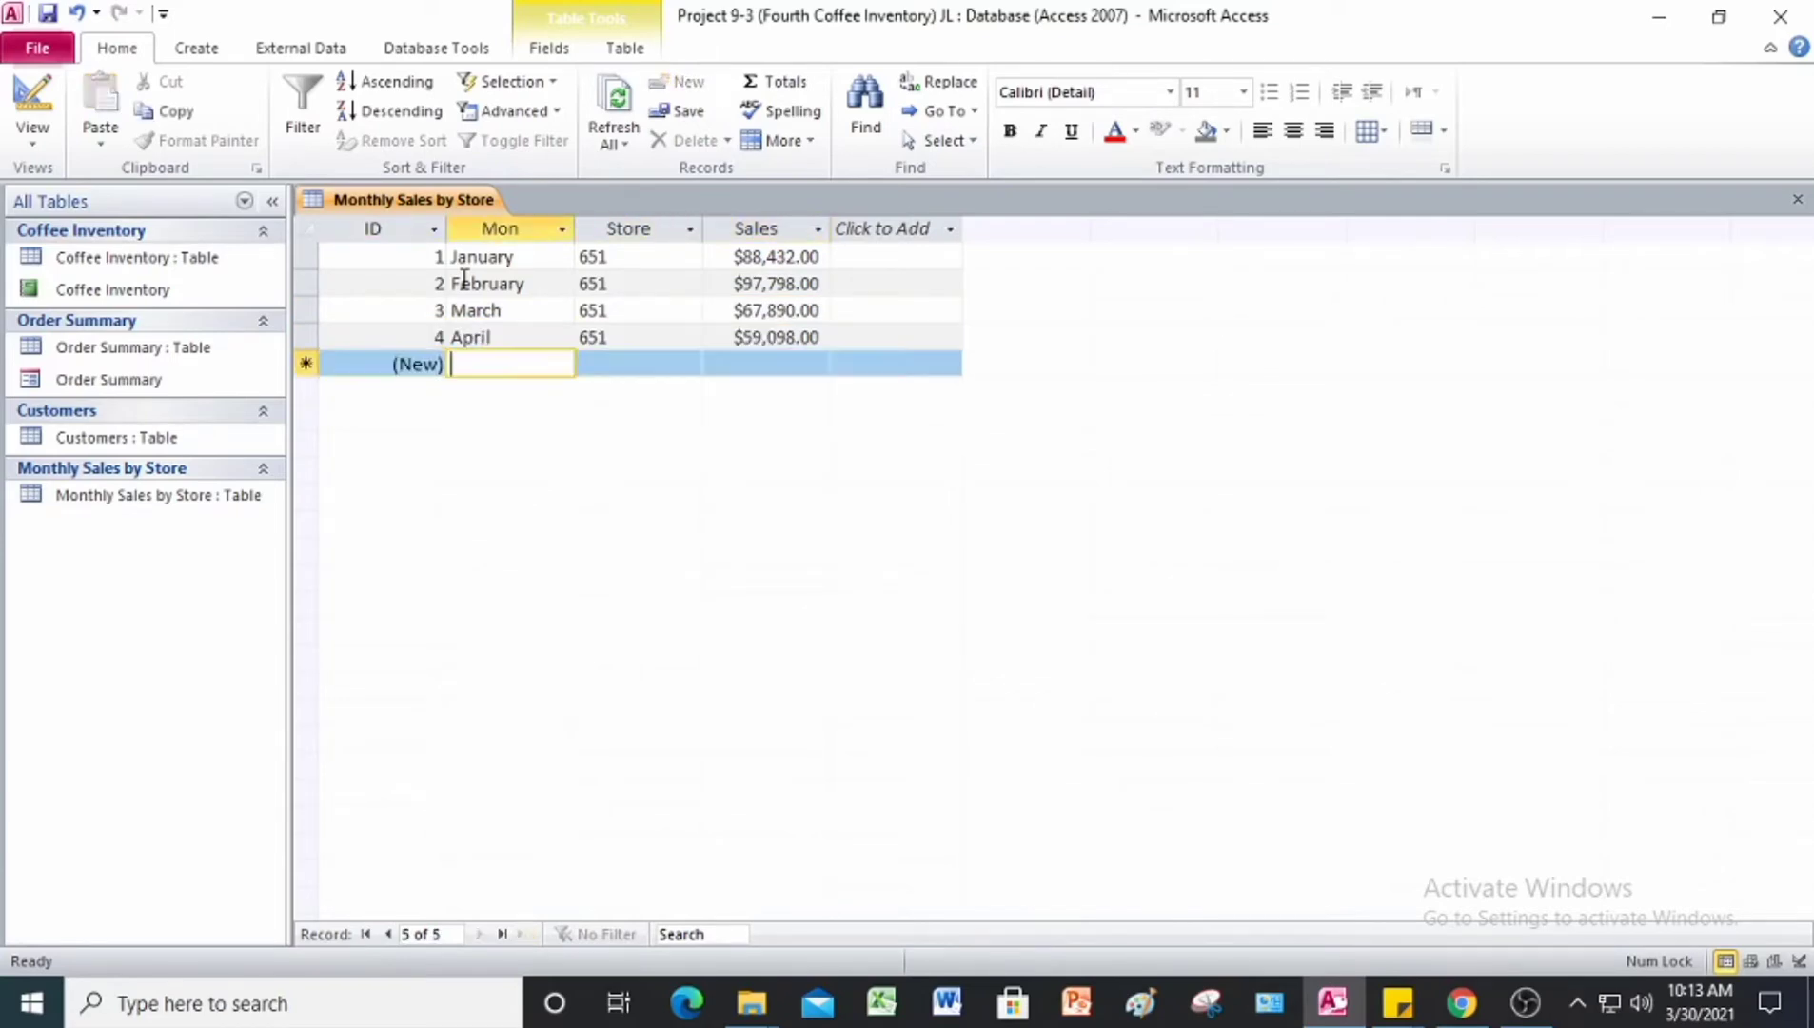
Step: Enter the fifth record with Mon January, Store 656 and Sales 105,890
type("January")
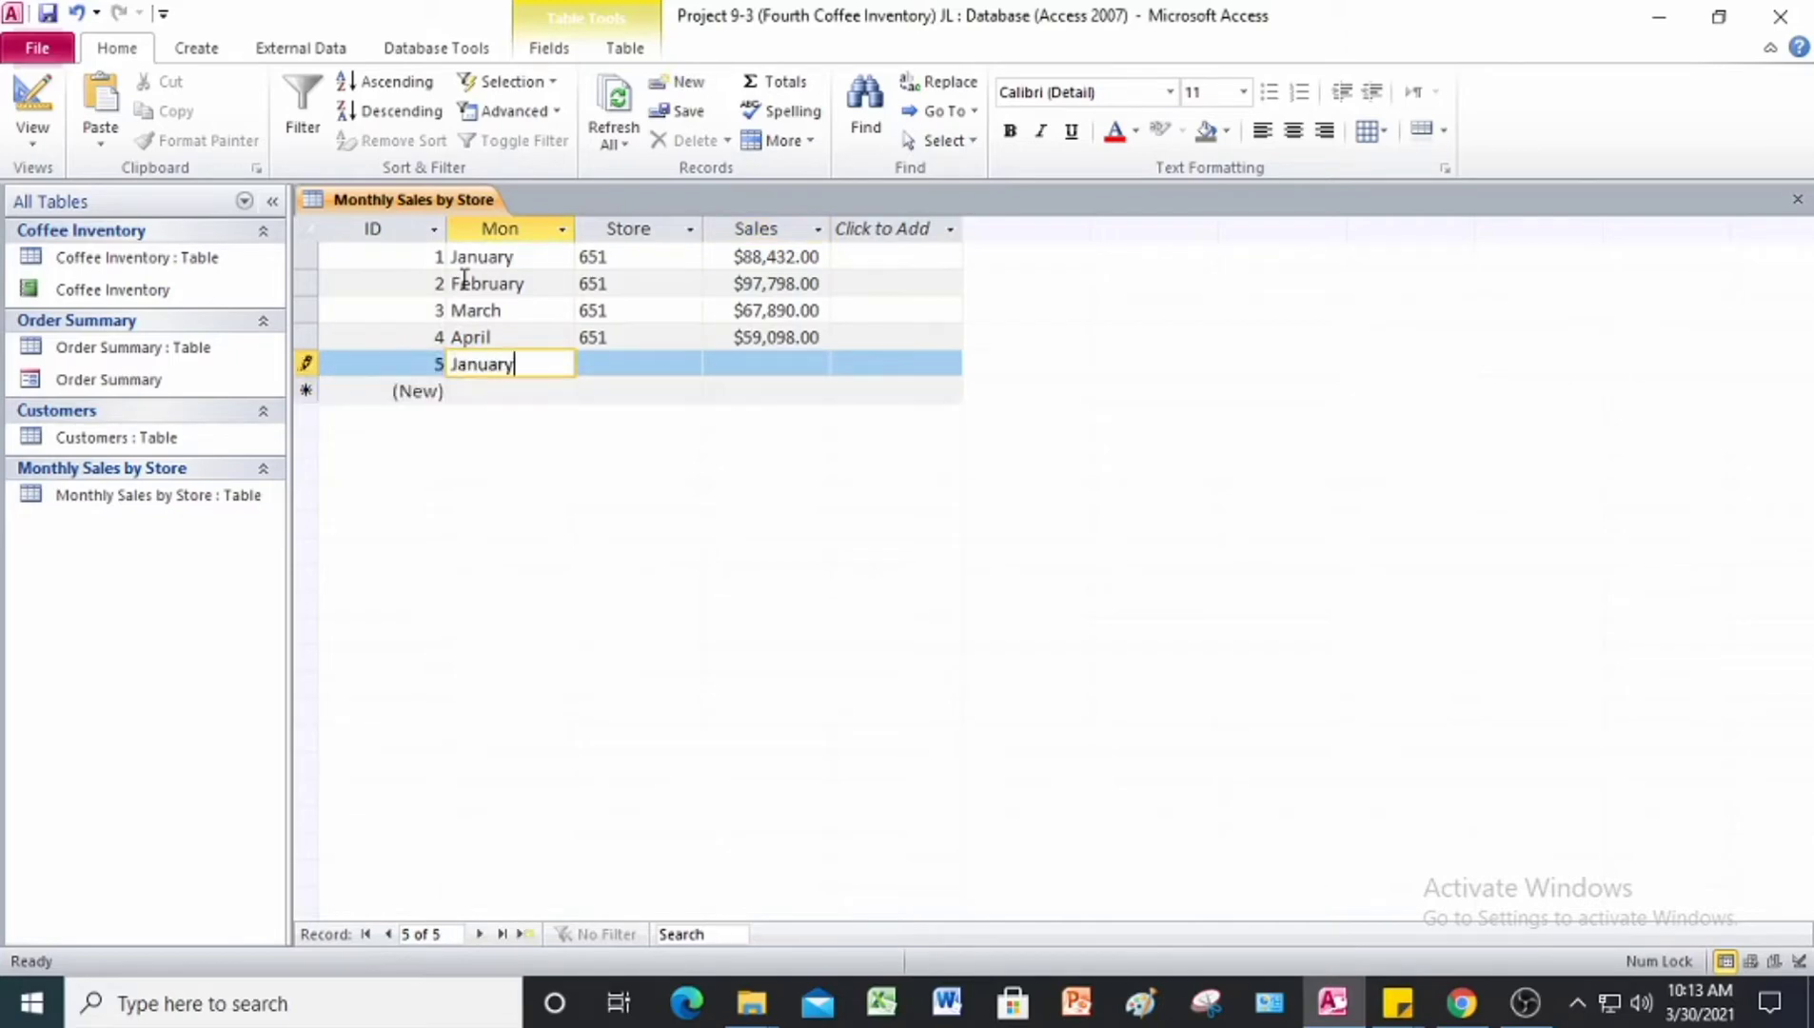
key("Tab")
type("656")
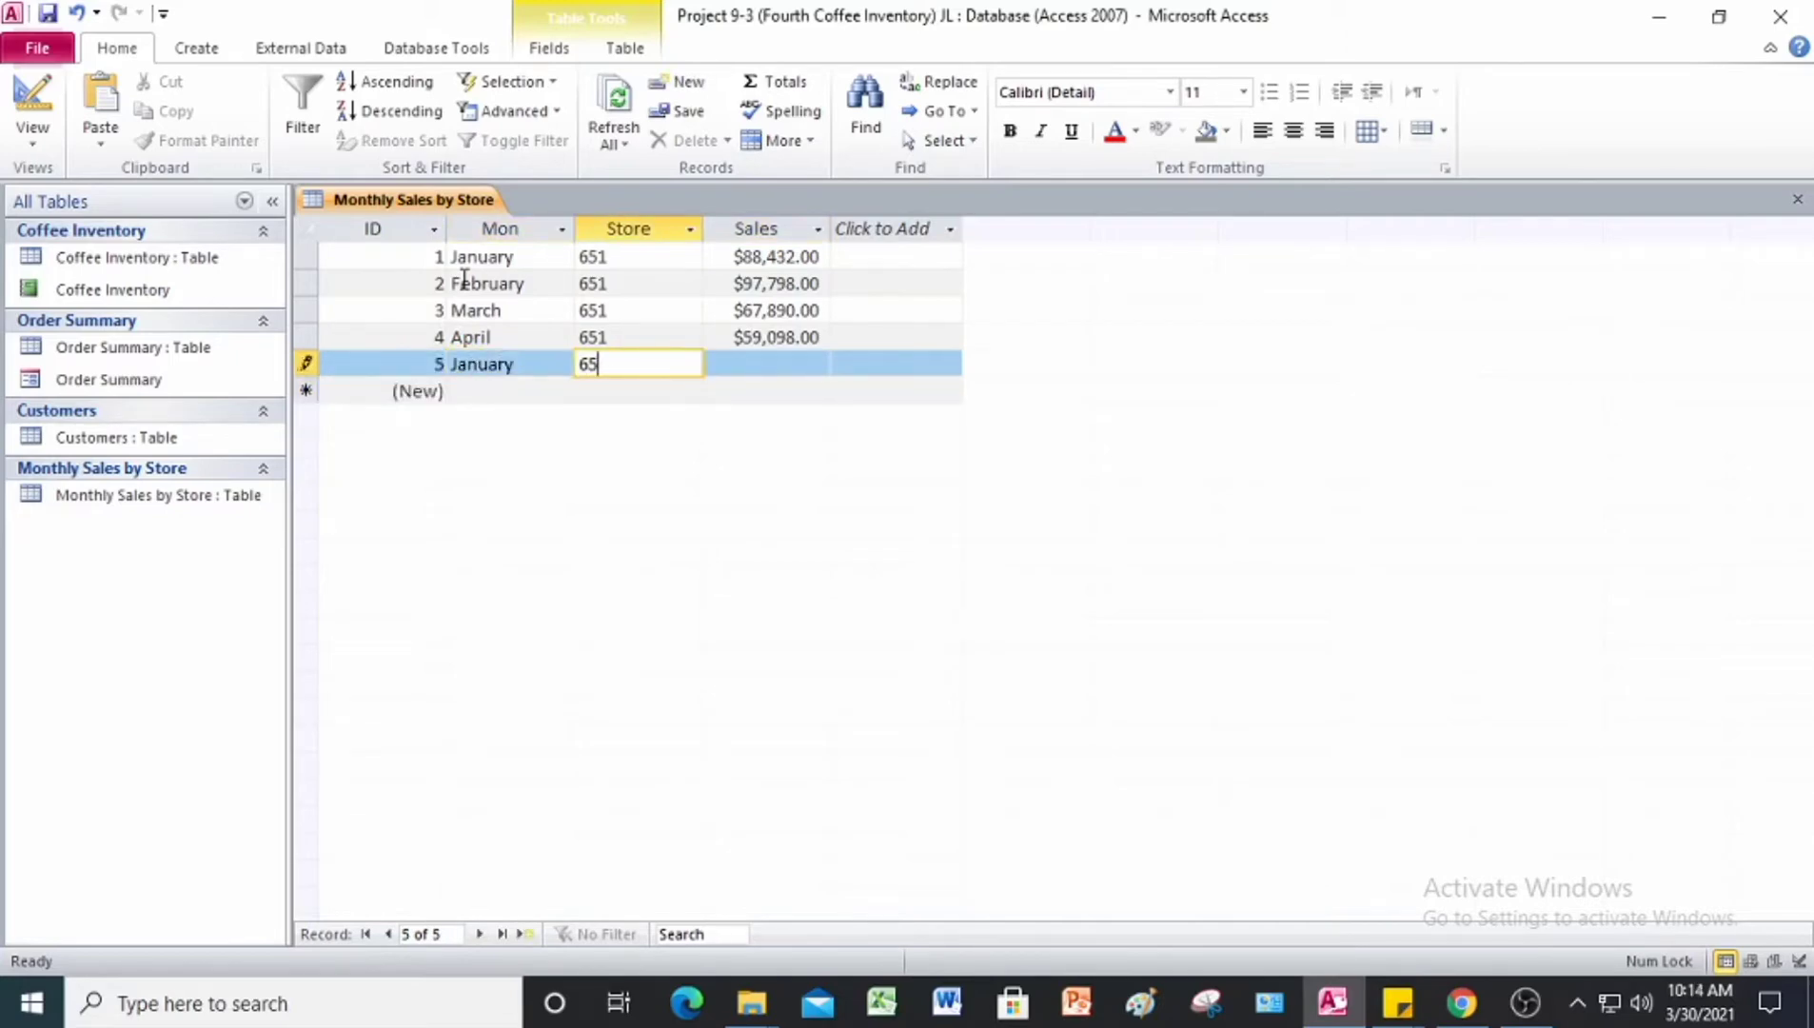
key("Tab")
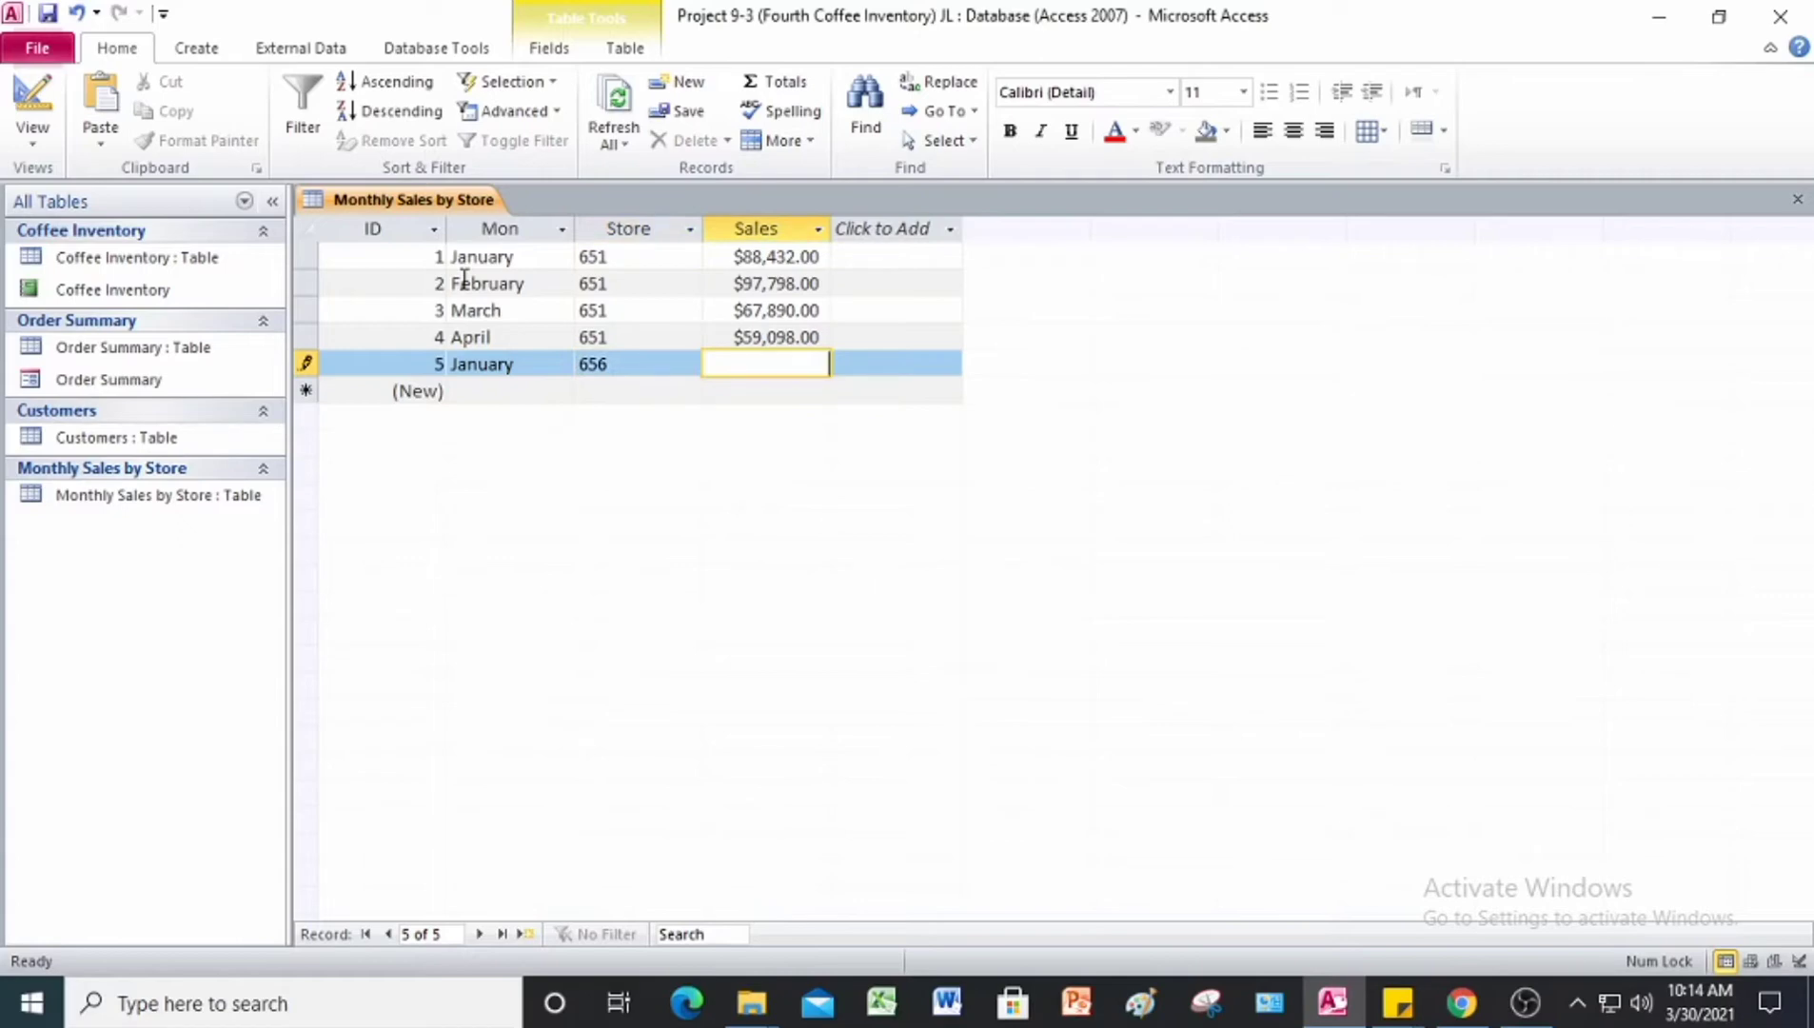
type("105,890")
key("Tab")
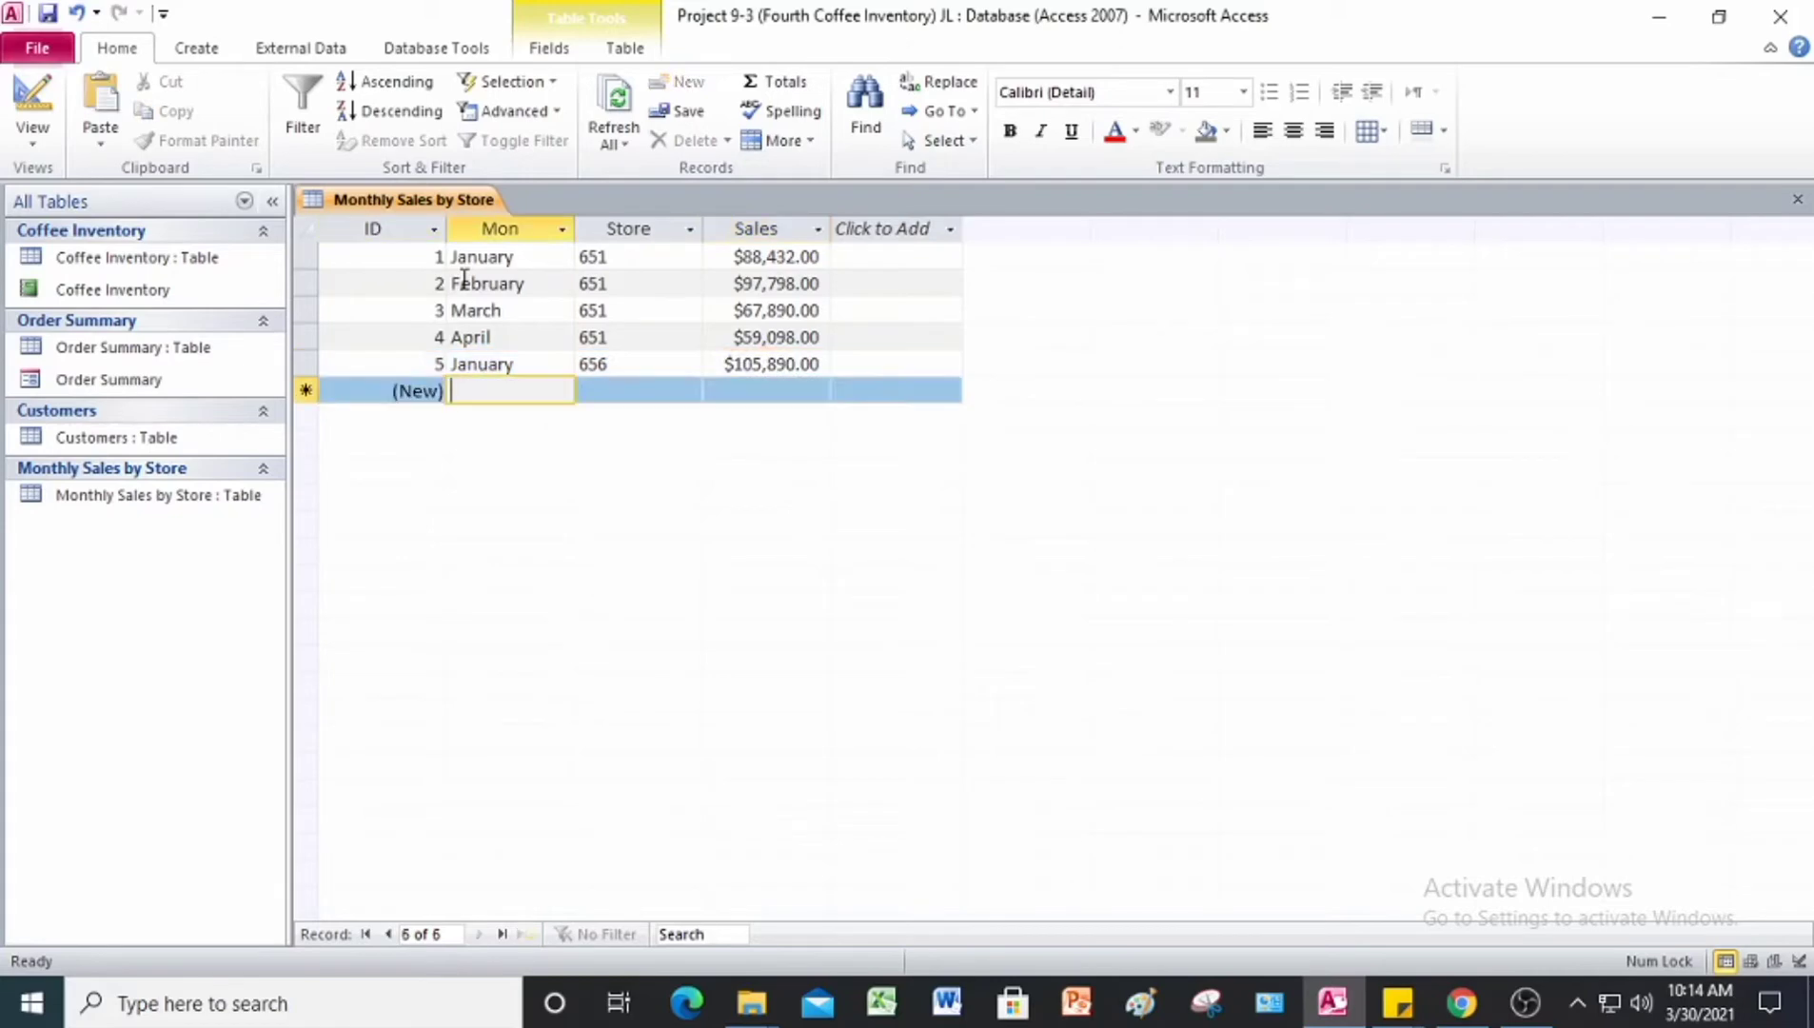
Step: Enter the sixth record with Mon February, Store 656 and Sales 96,789
type("February")
key("Tab")
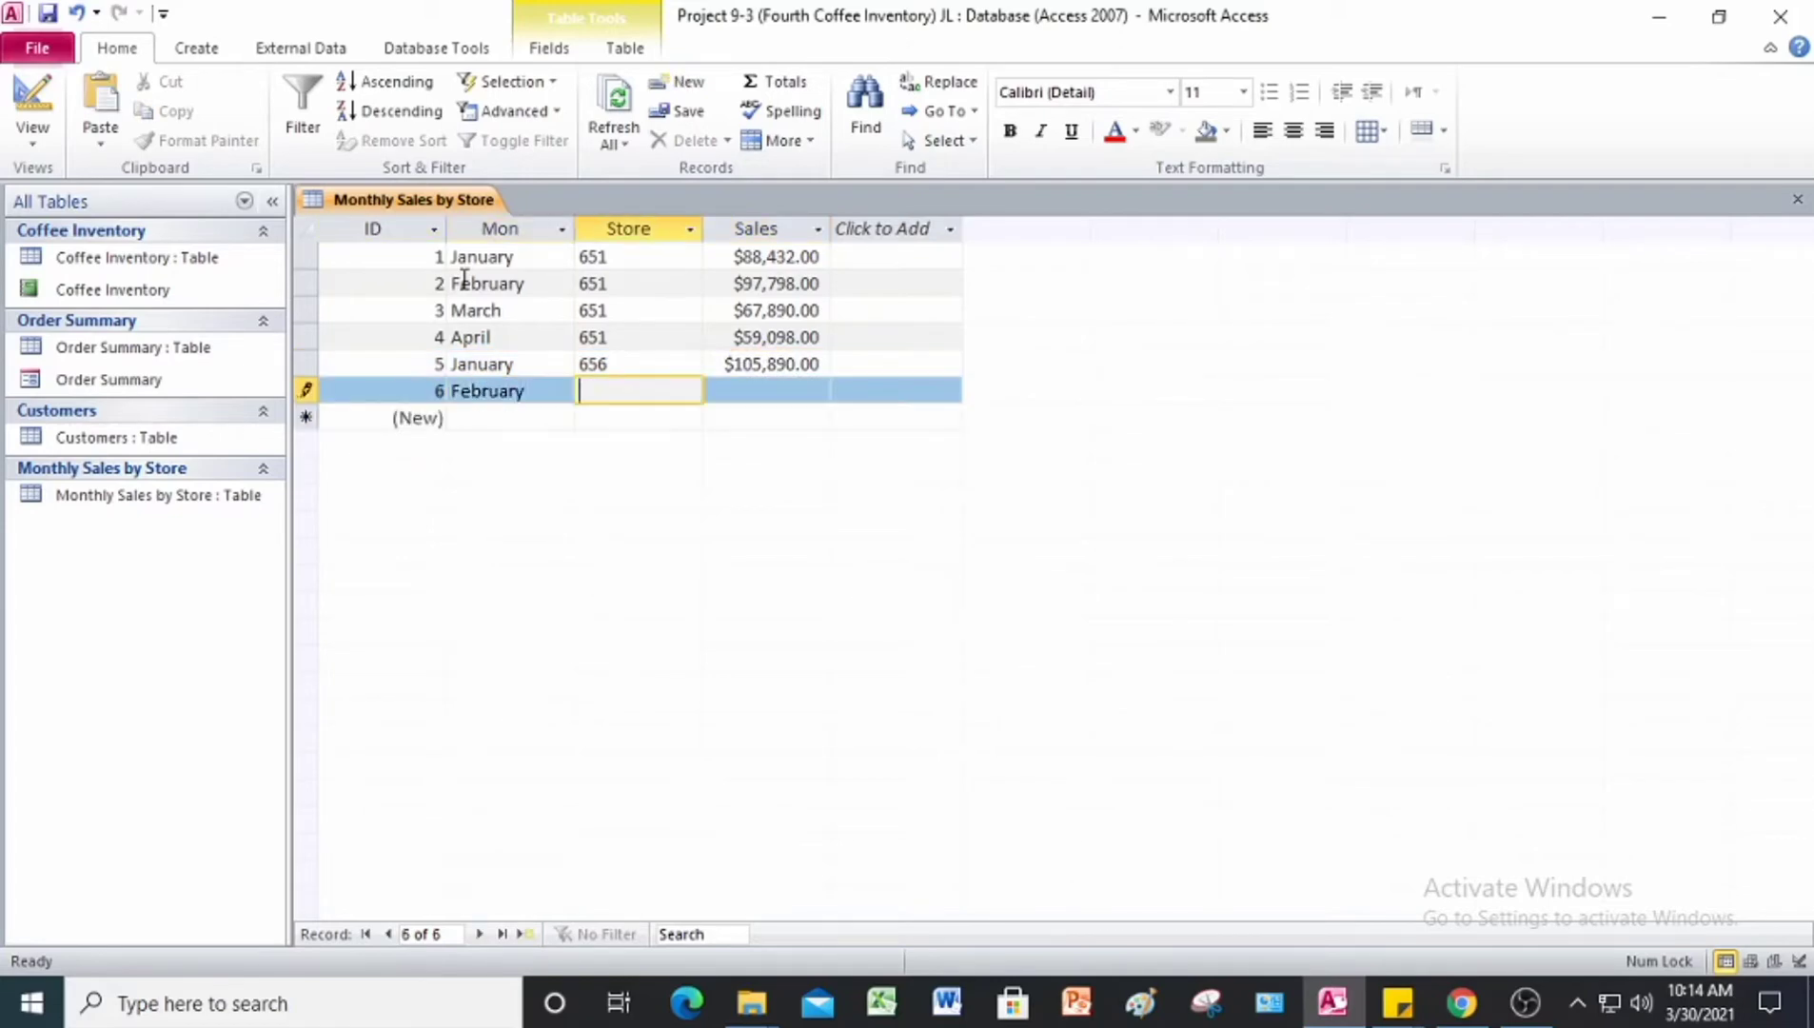
type("656")
key("Tab")
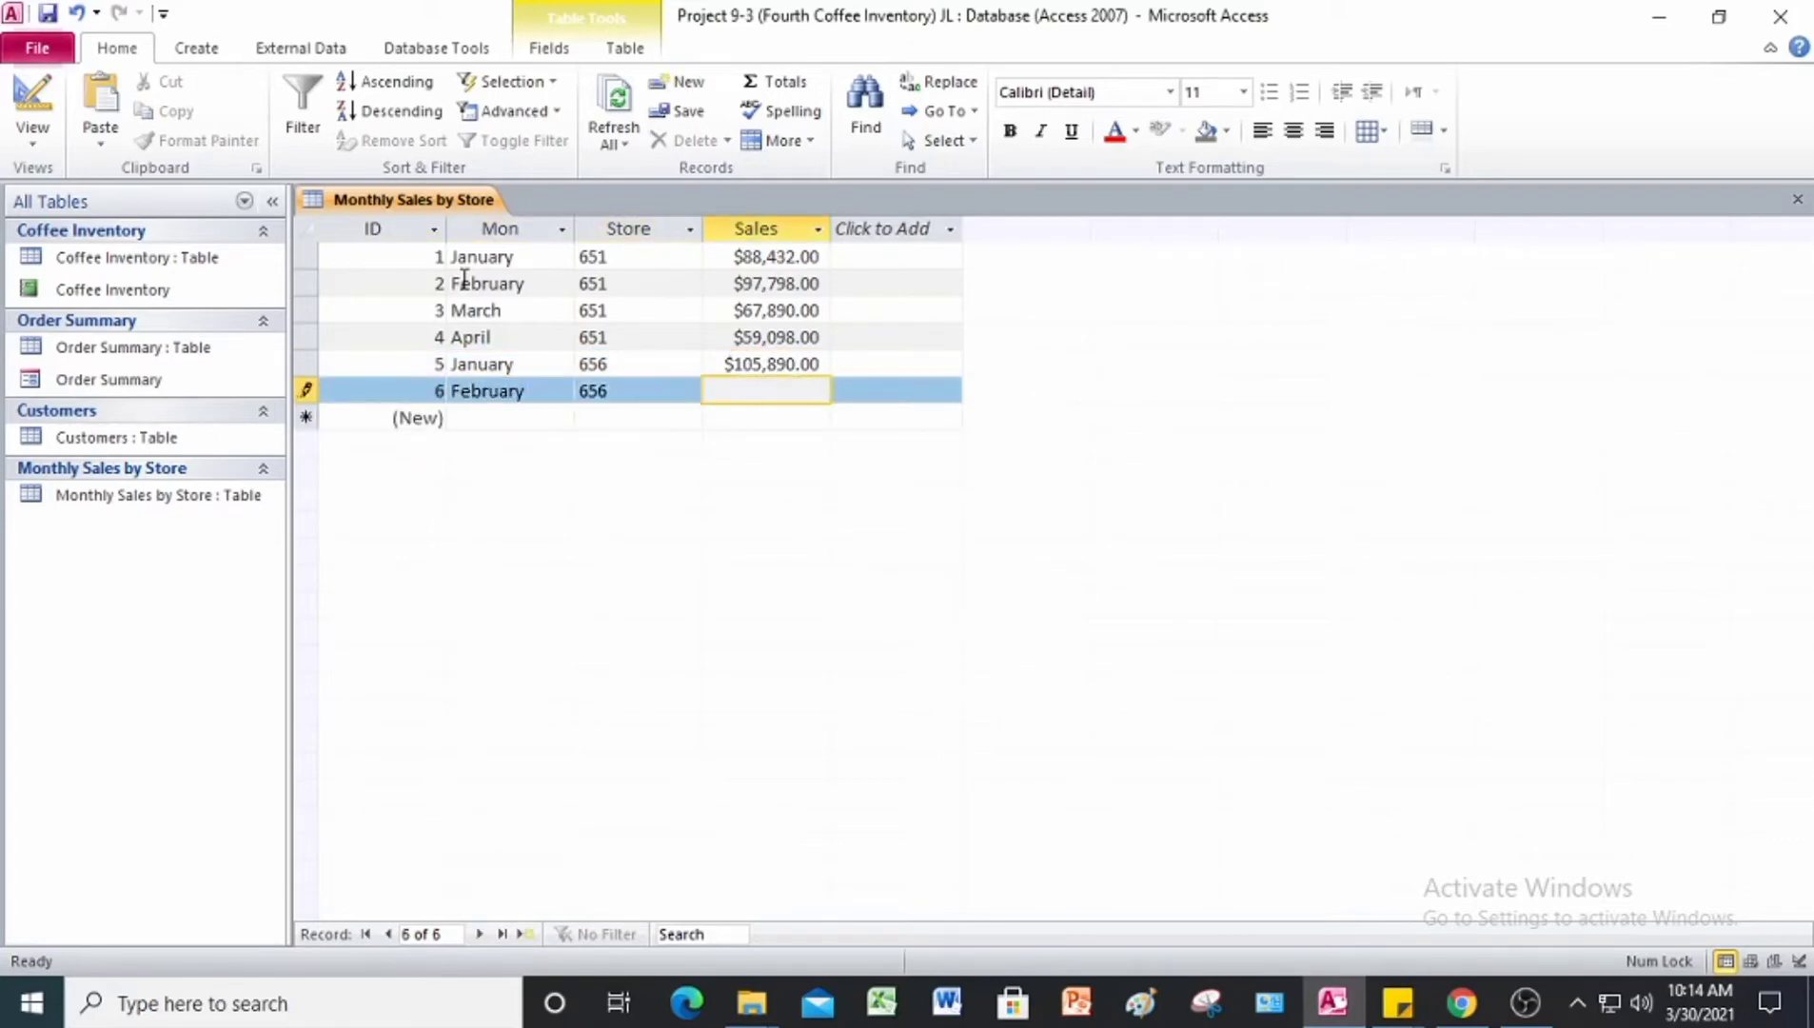
type("96,789")
key("Tab")
Step: Enter the seventh record with Mon March, Store 656 and Sales 96,789
key("Tab")
type("M")
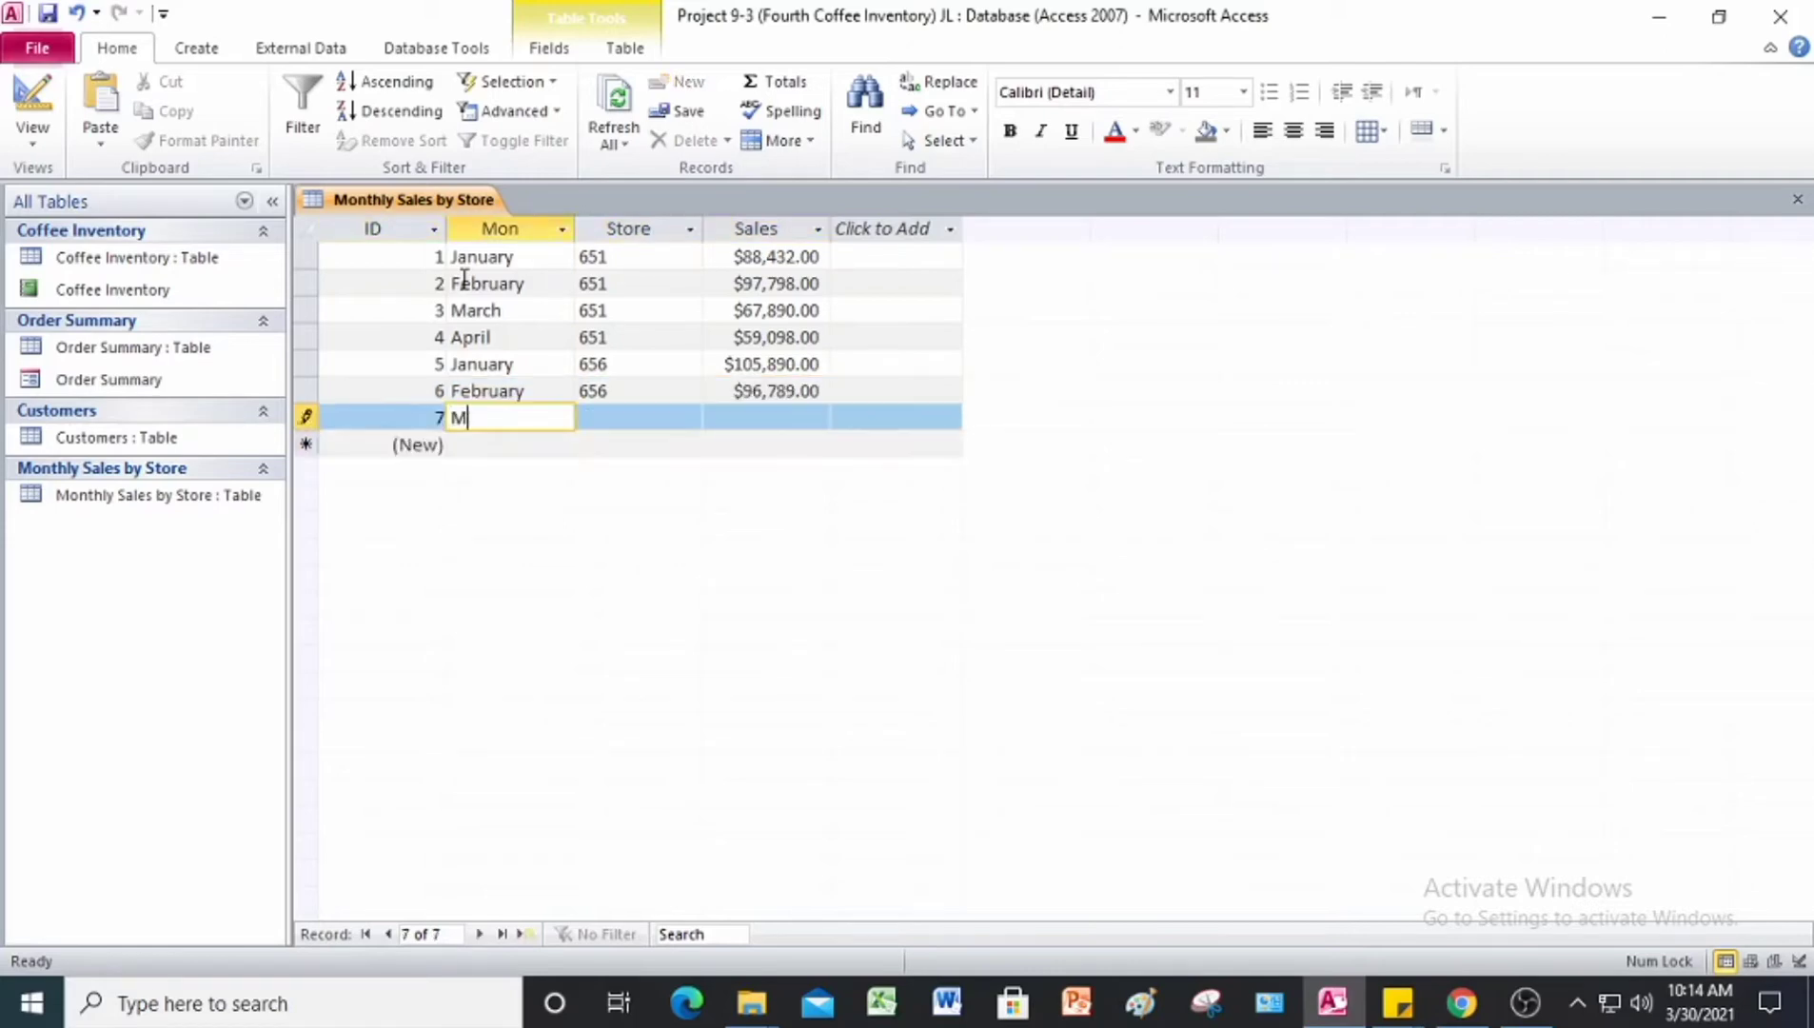
type("arch")
key("Tab")
type("656")
key("Tab")
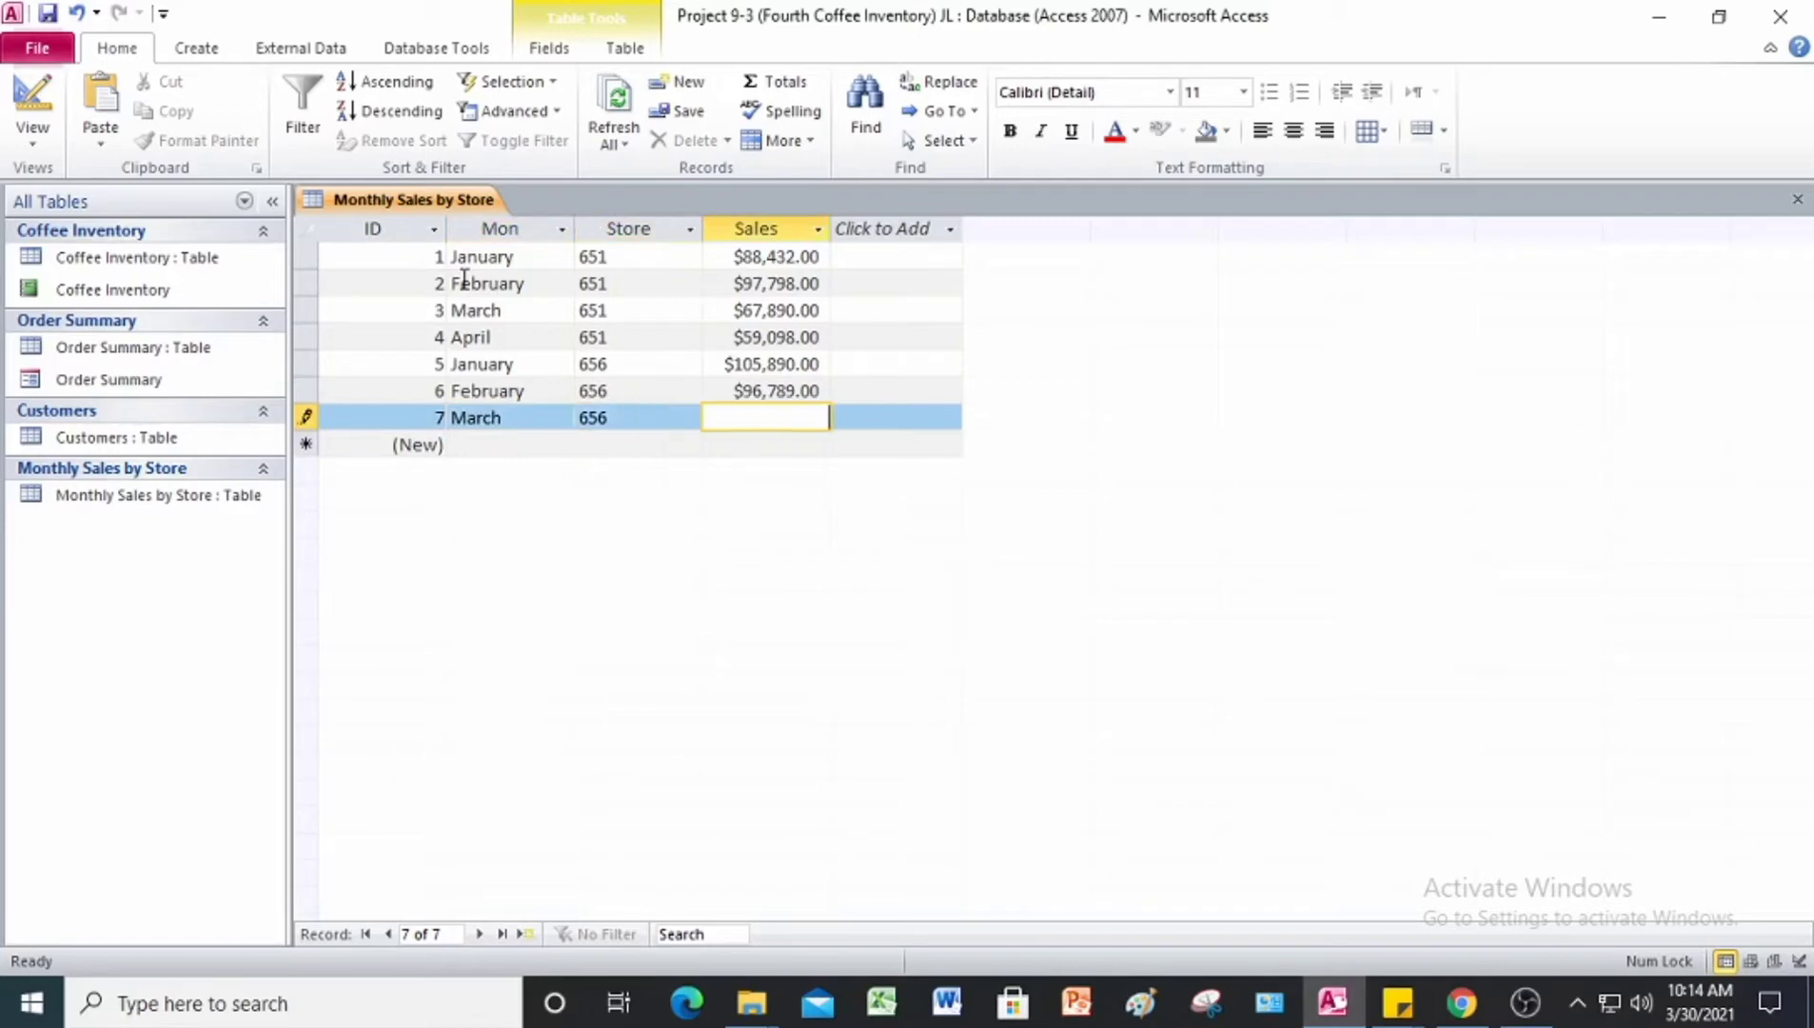
type("96,789")
key("Tab")
key("Tab")
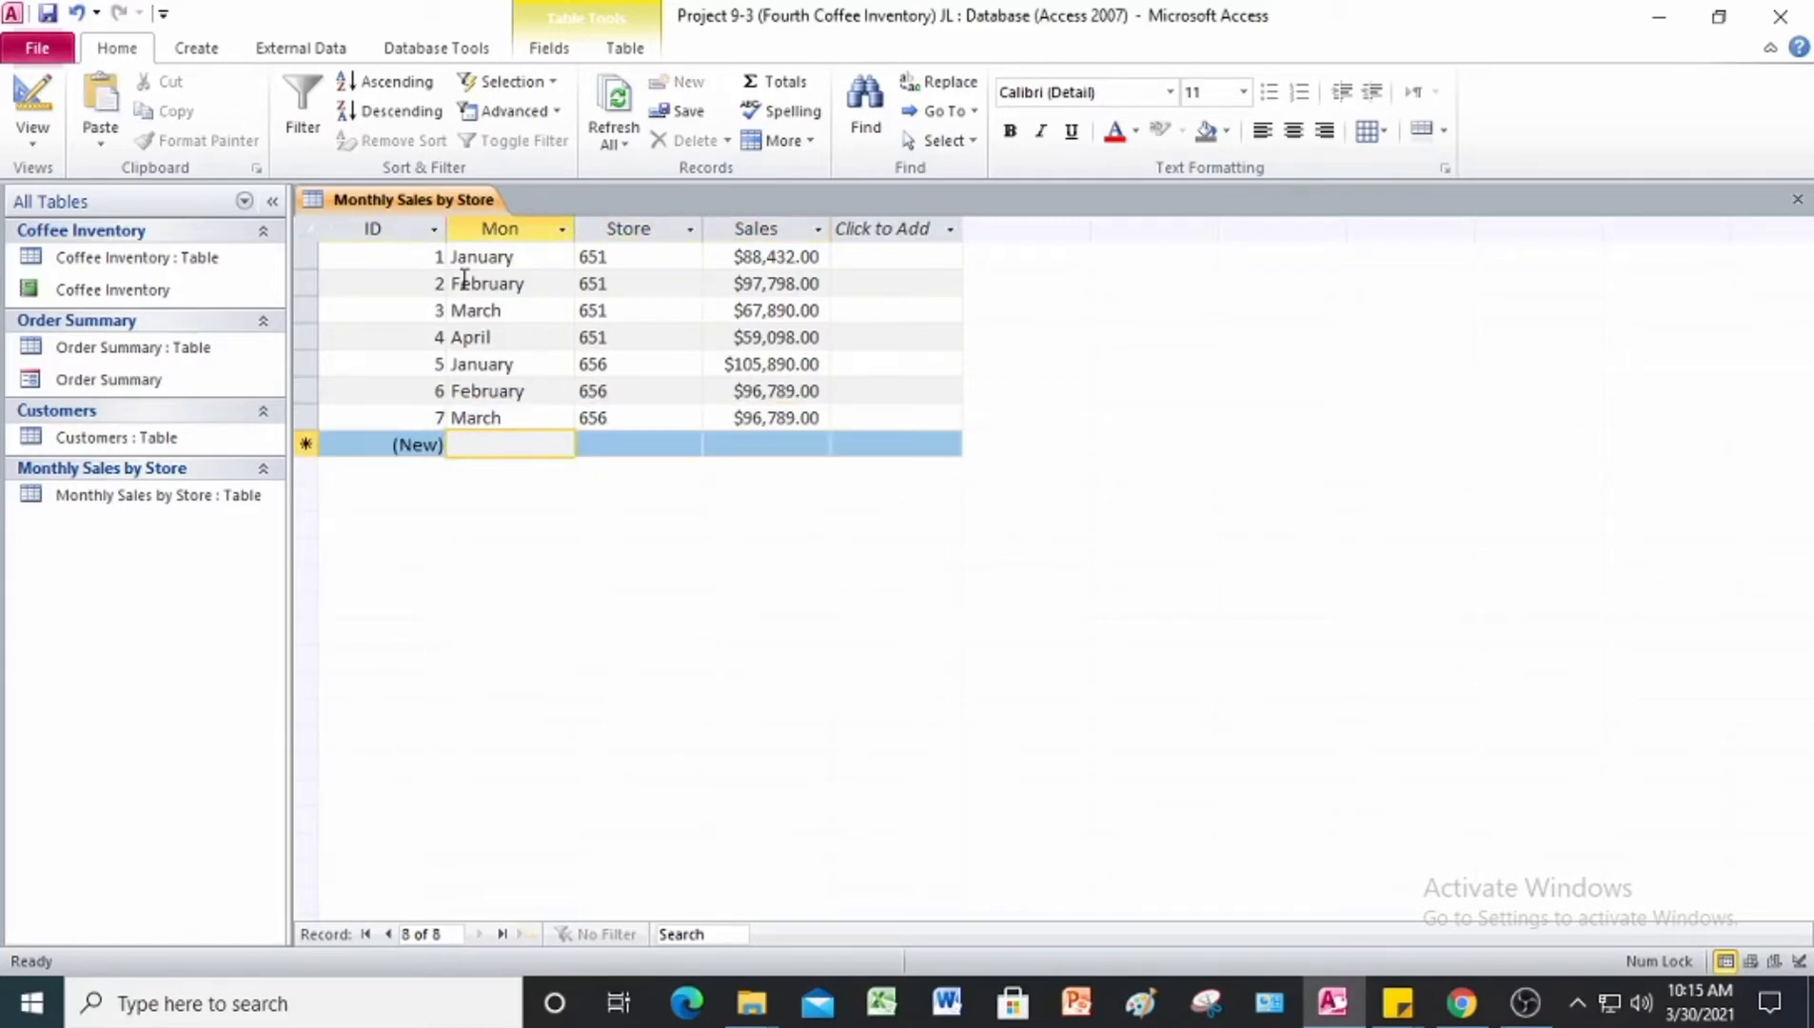
Step: Enter the eighth record with Mon April, Store 656 and Sales 87,890
type("April")
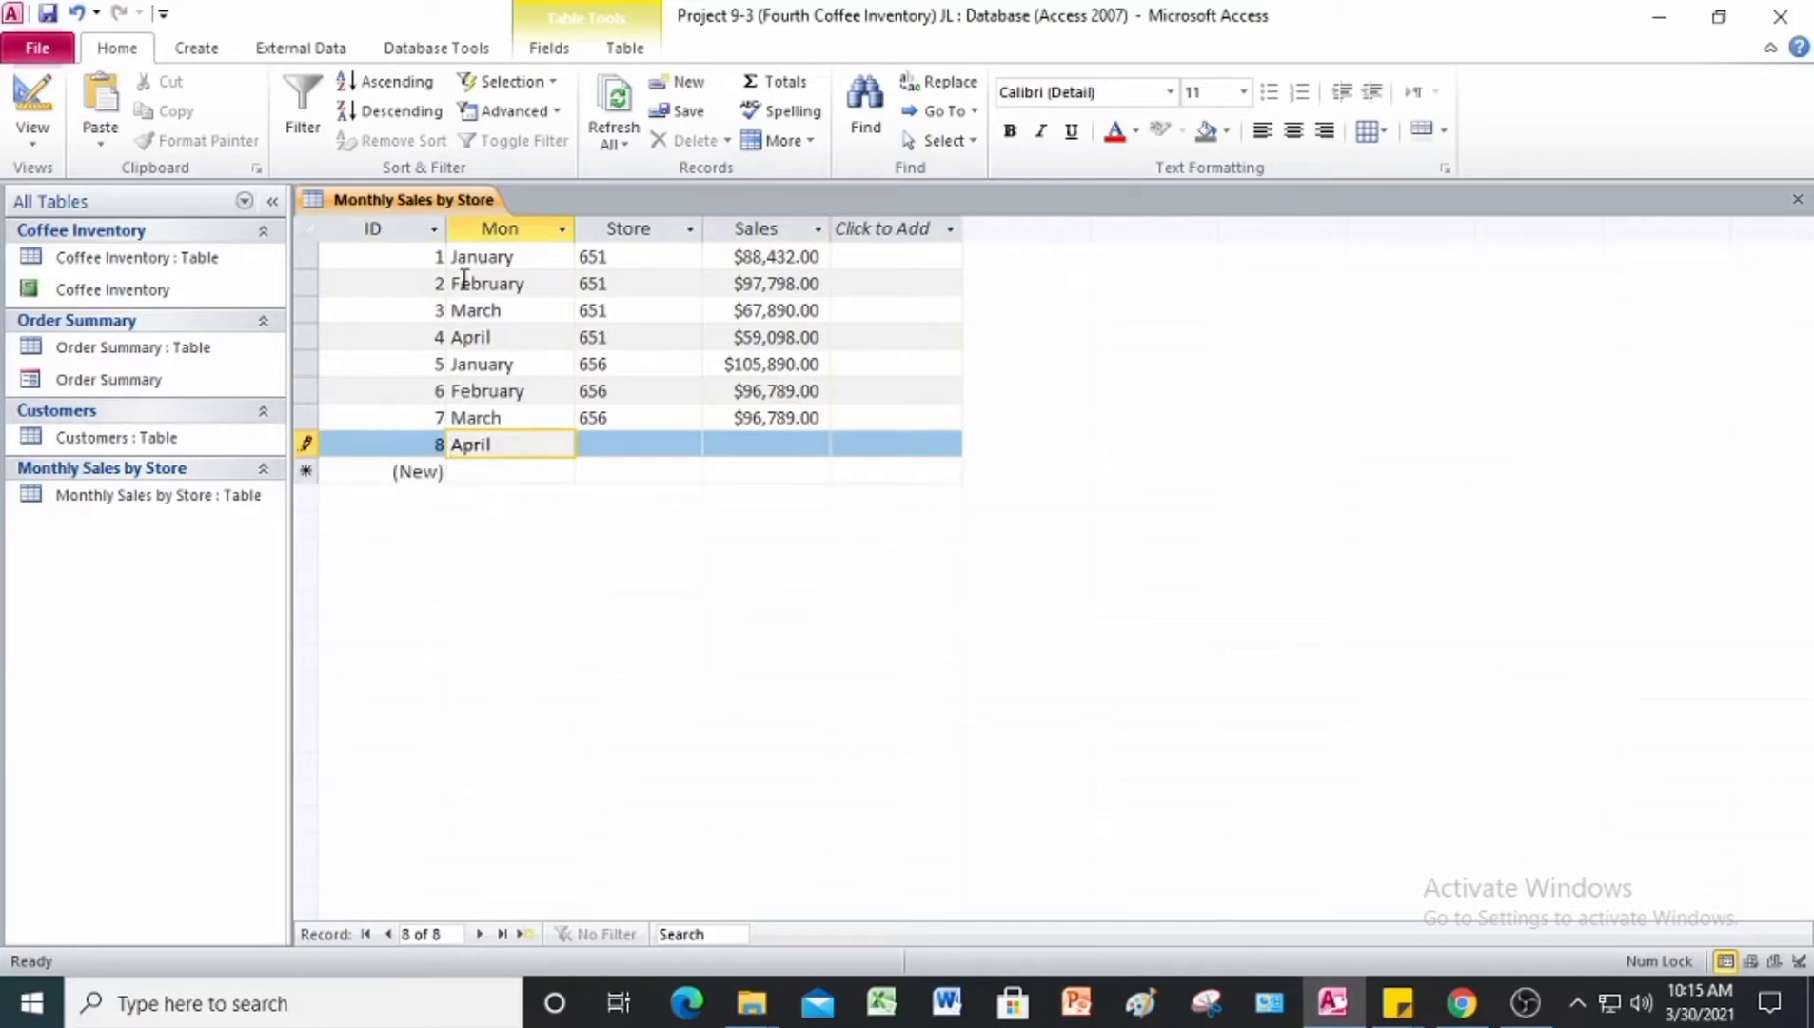
key("Tab")
type("656")
key("Tab")
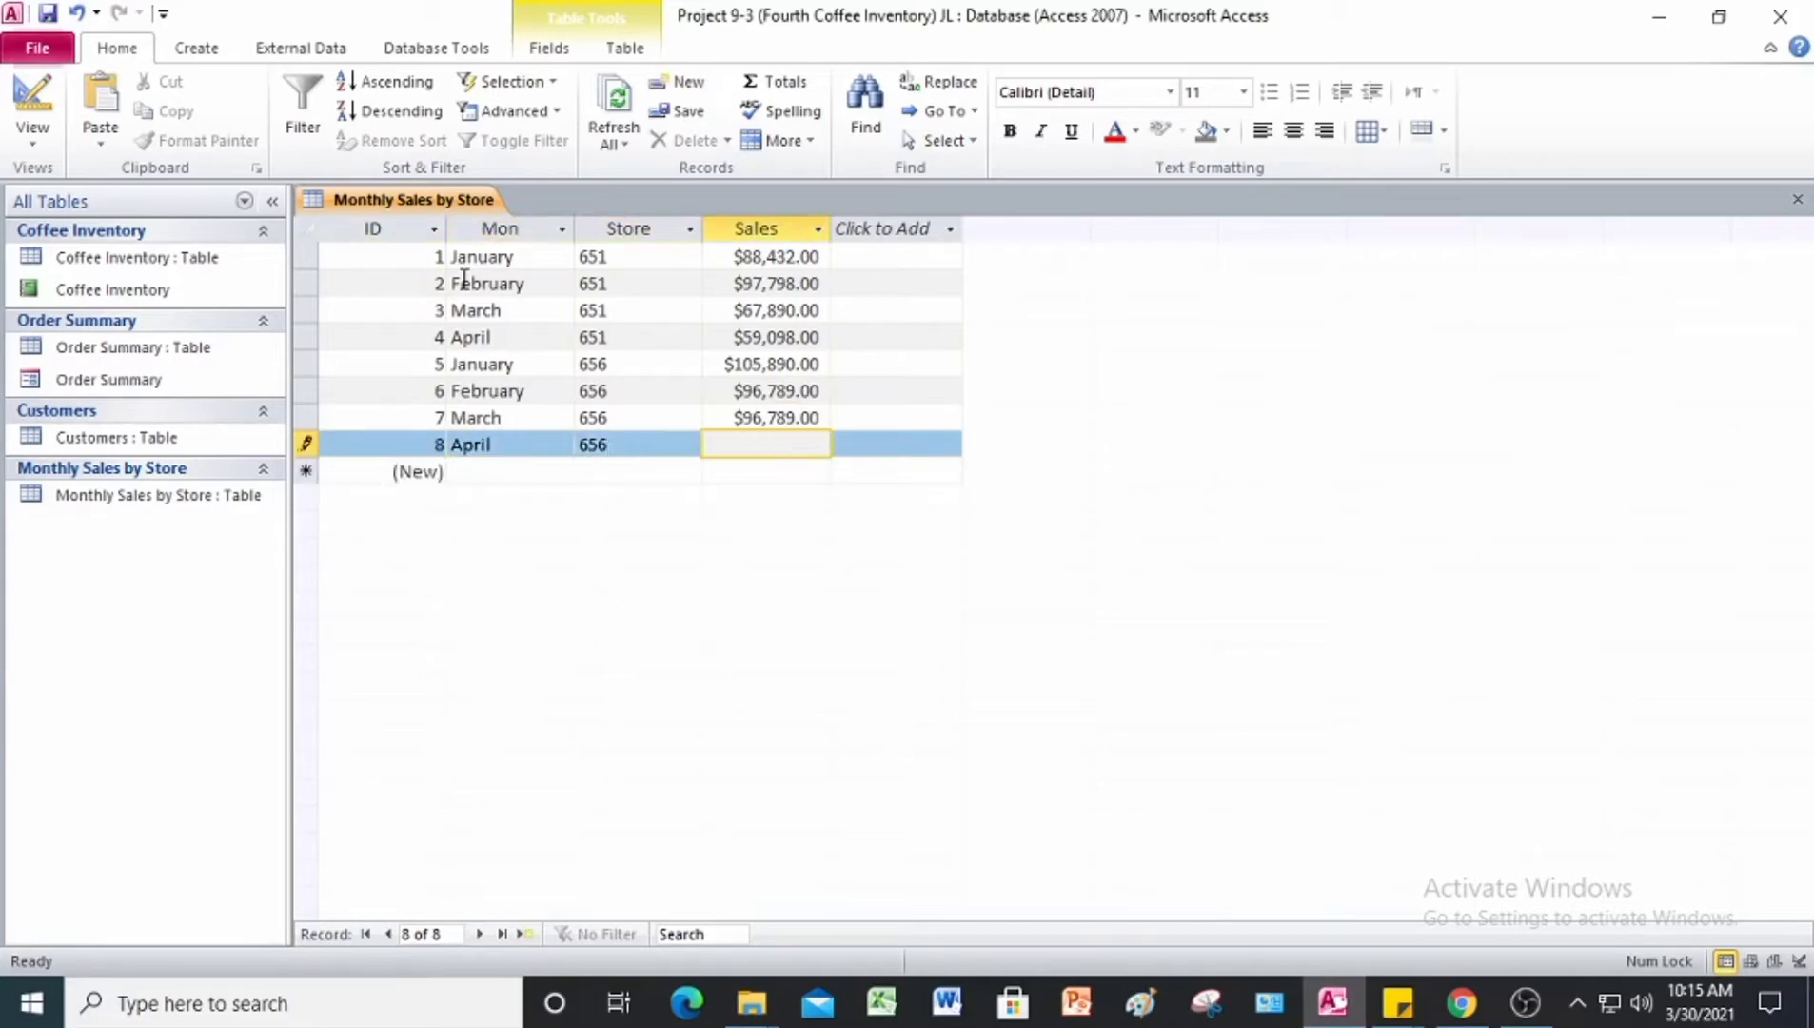
type("87,890")
key("Tab")
key("Tab")
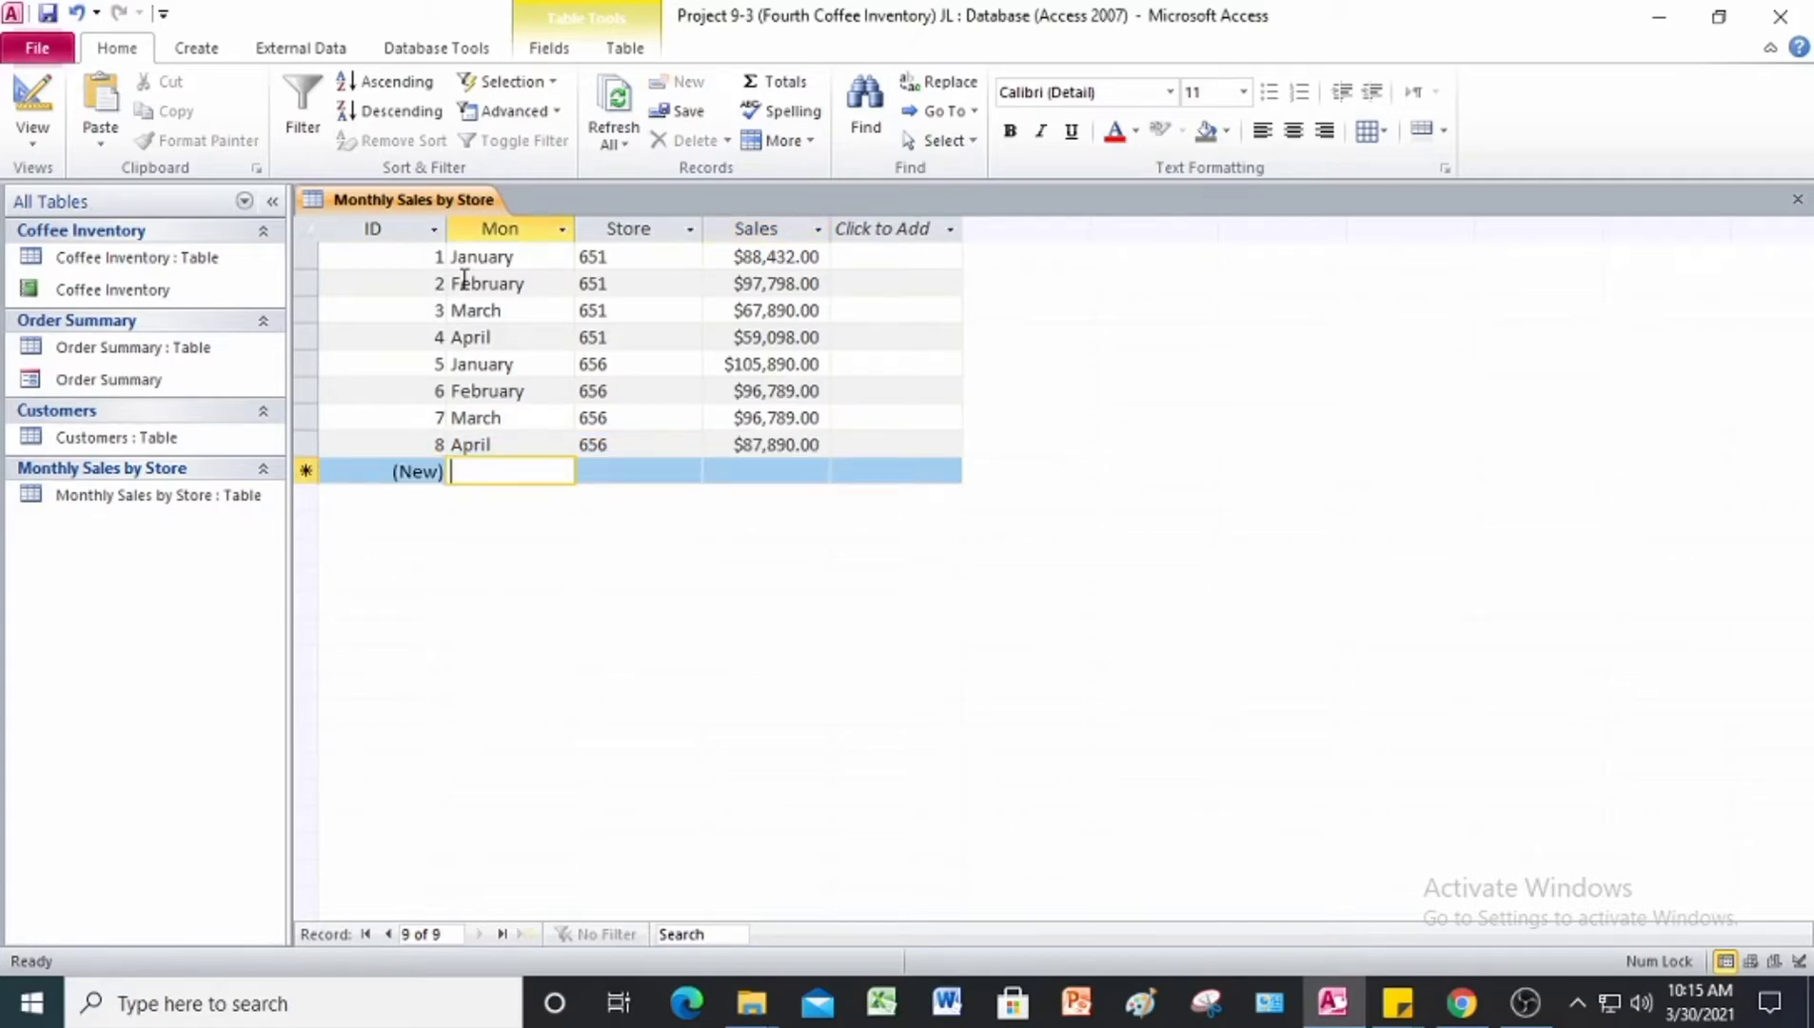
Step: Enter the ninth record with Mon January, Store 660 and Sales 106,098
type("January")
key("Tab")
type("660")
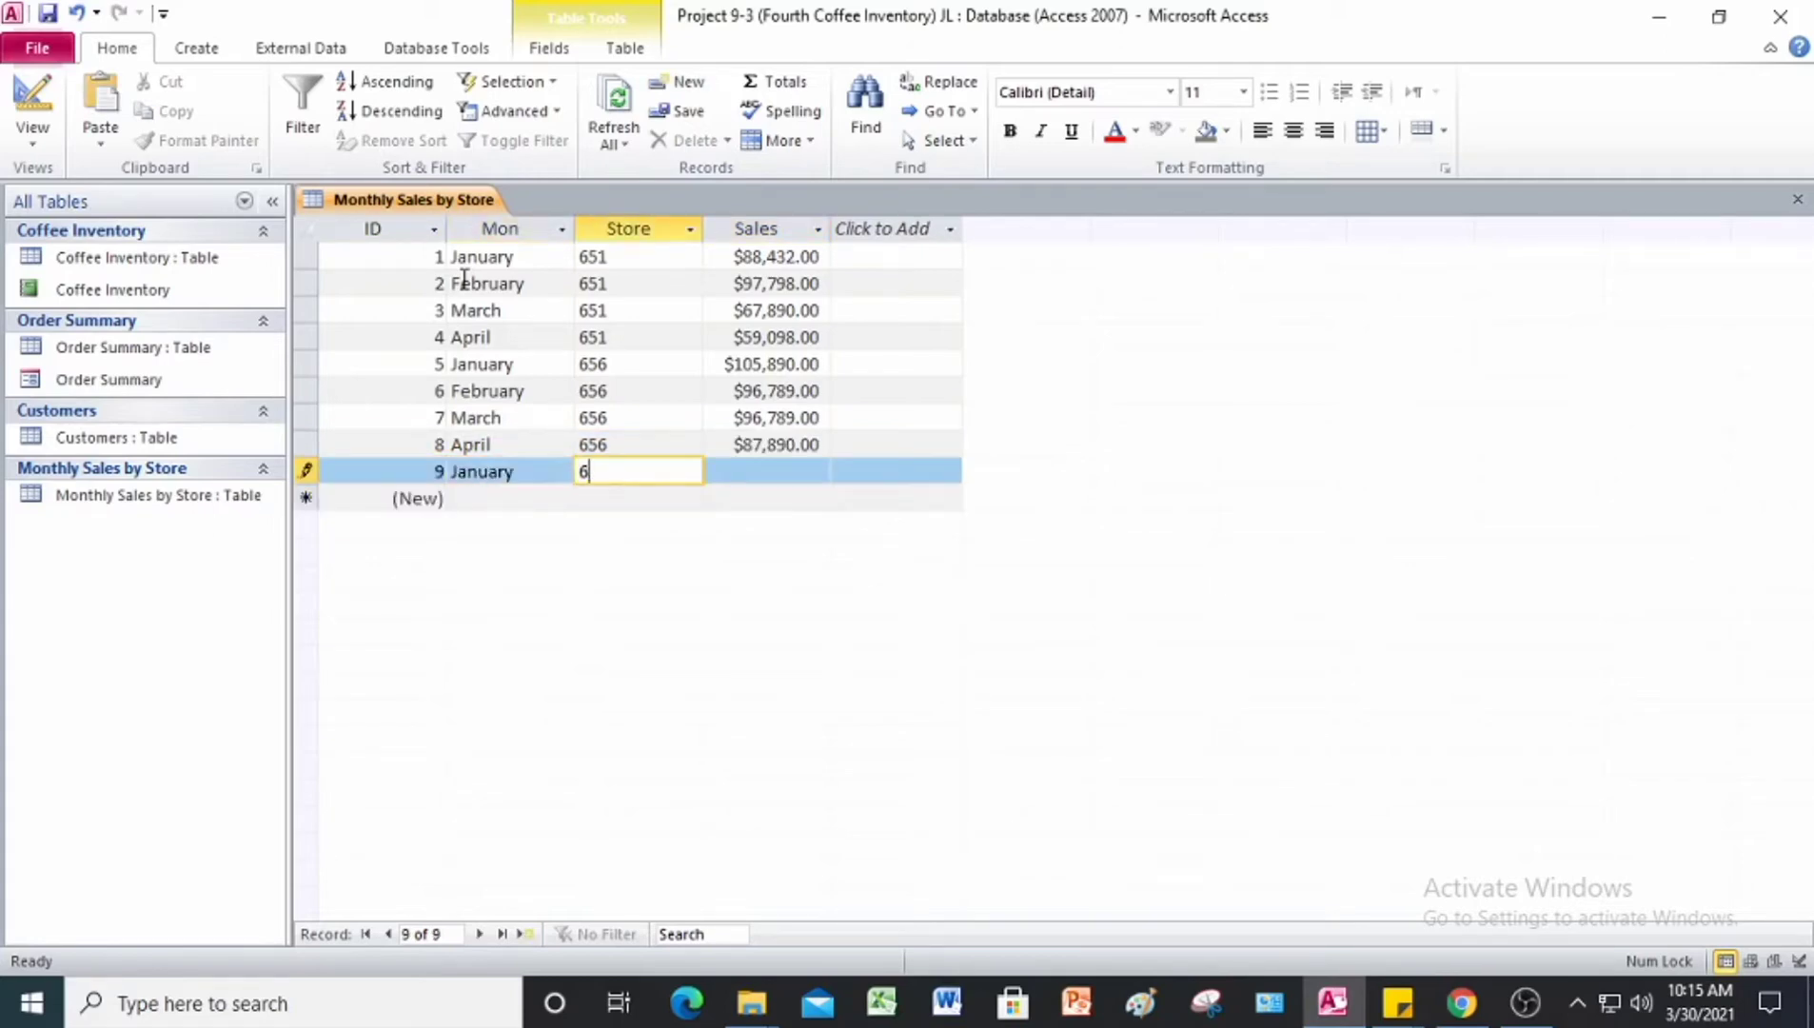
key("Tab")
type("106,")
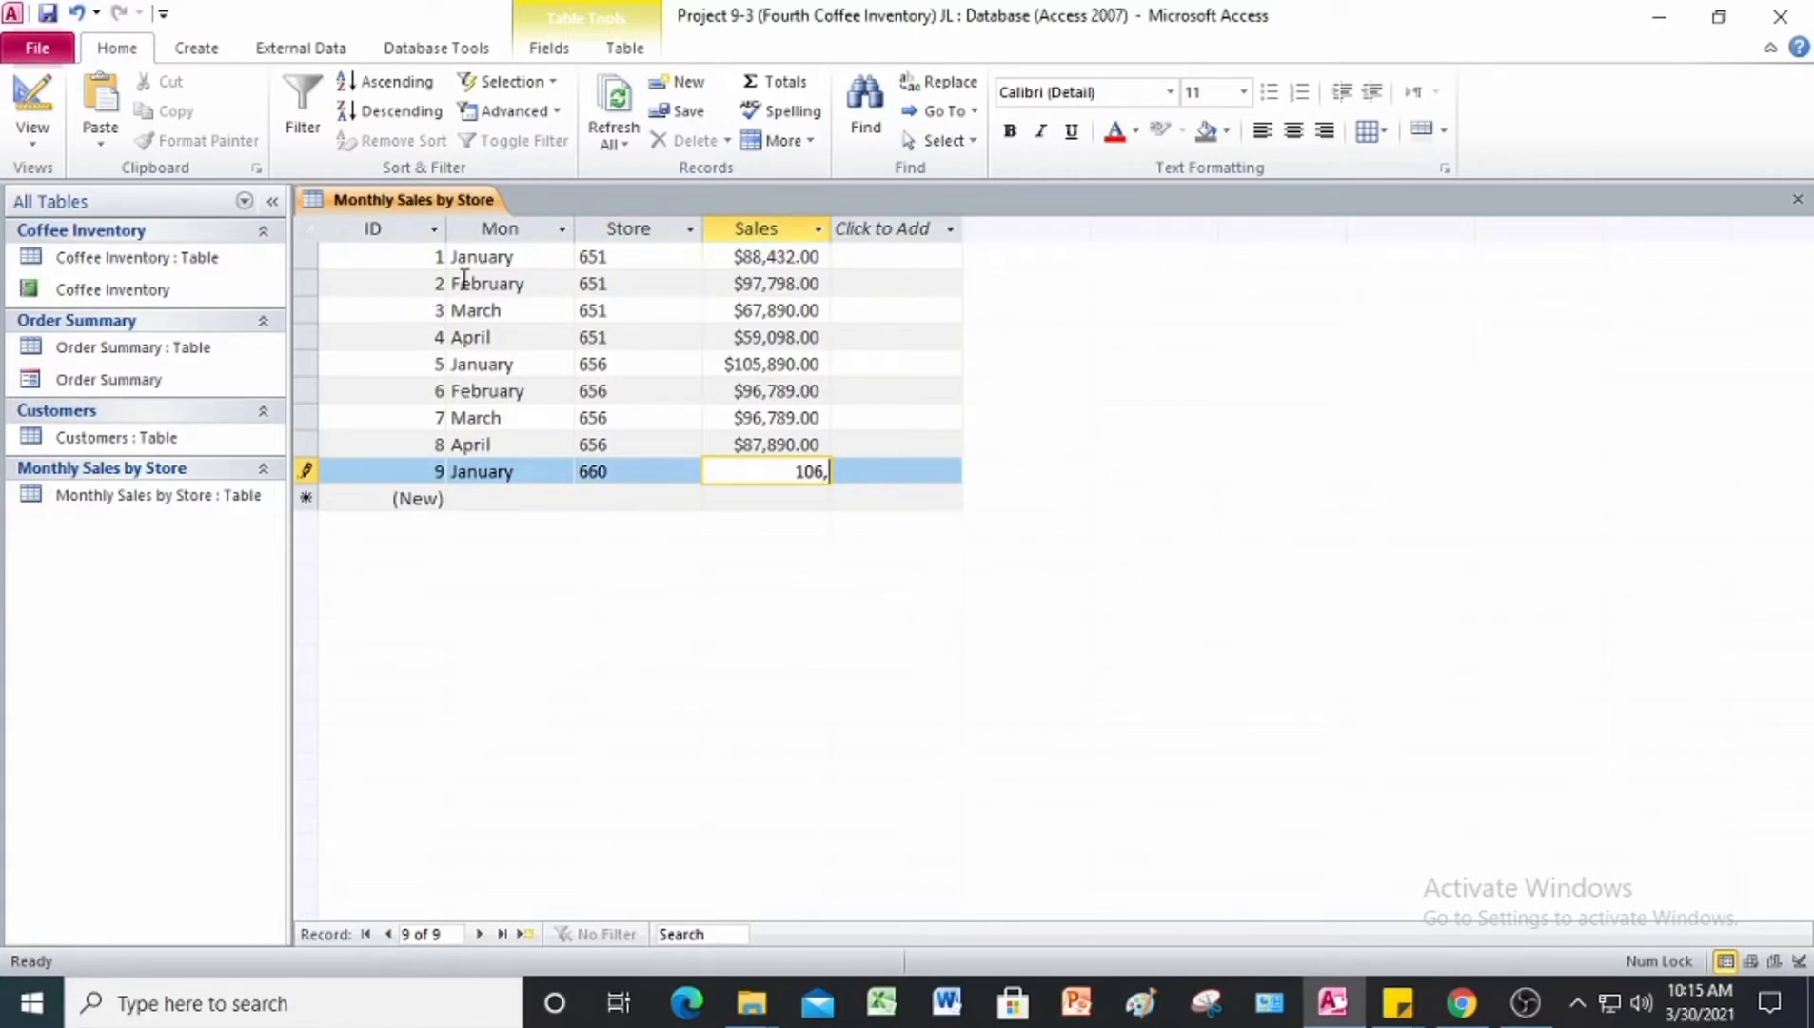
type("098")
key("Tab")
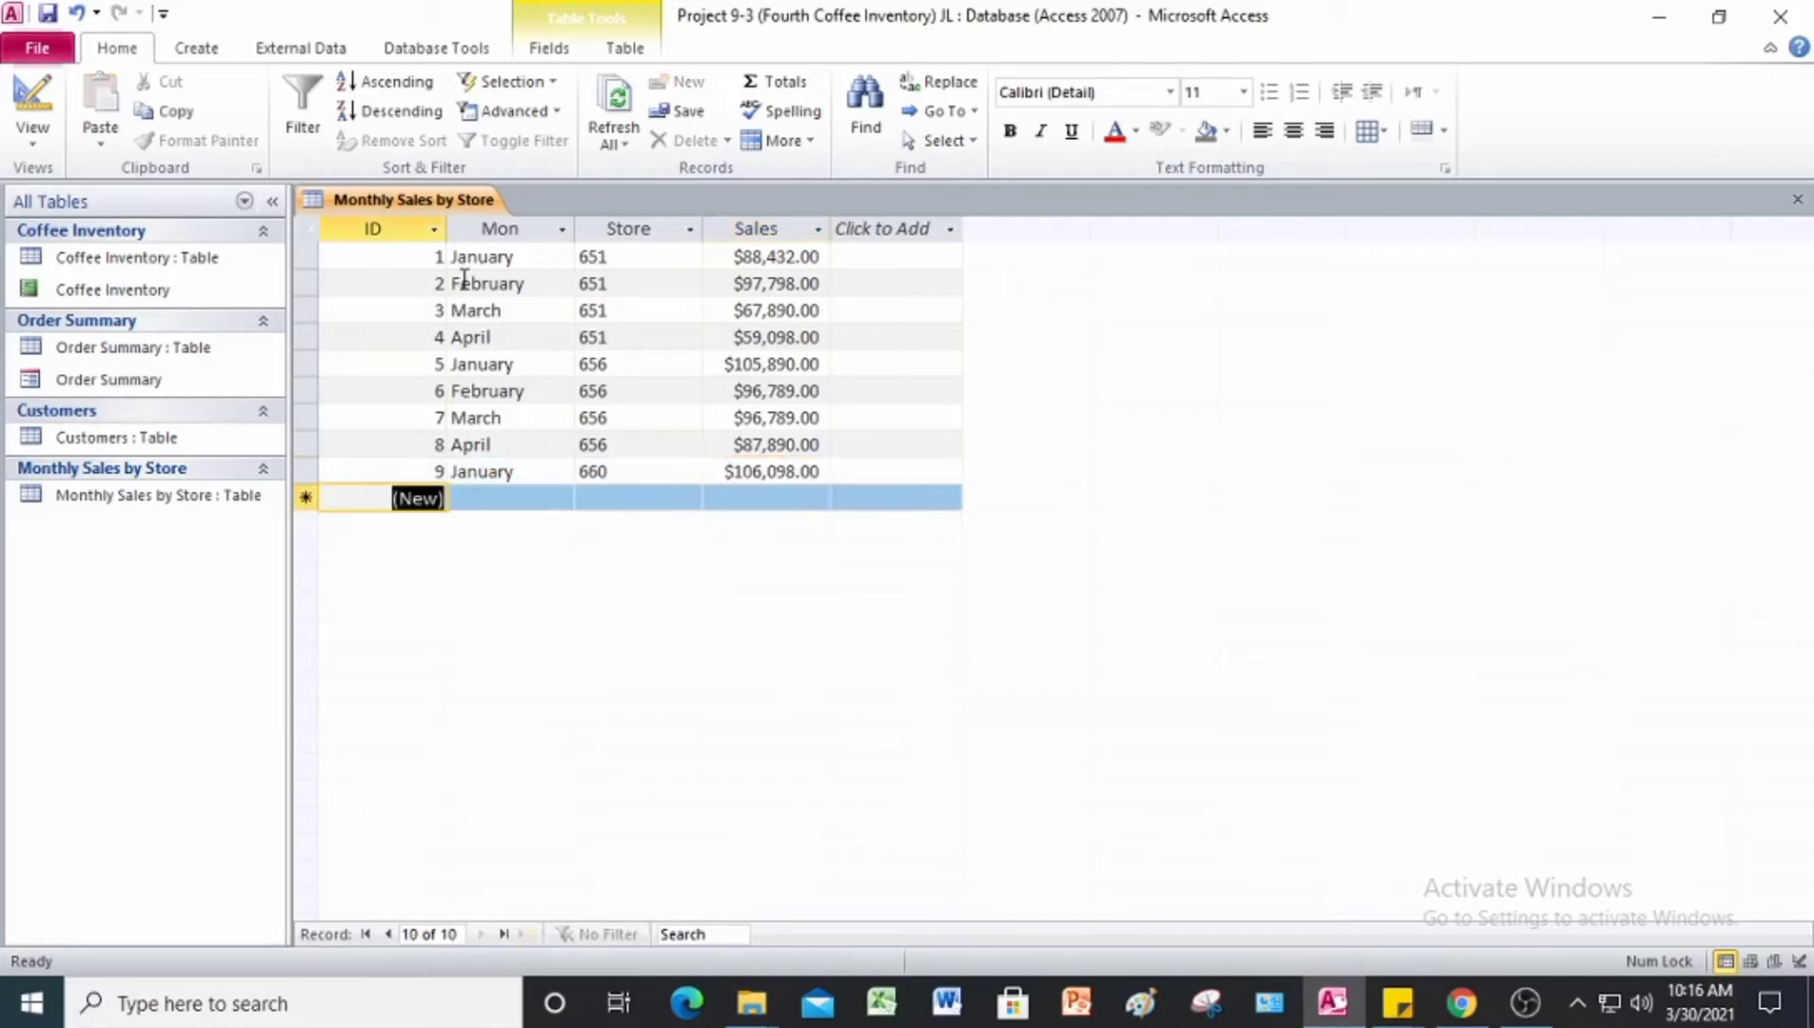
Step: Enter the tenth record with Mon February, Store 660 and Sales 77,998
key("Tab")
type("February")
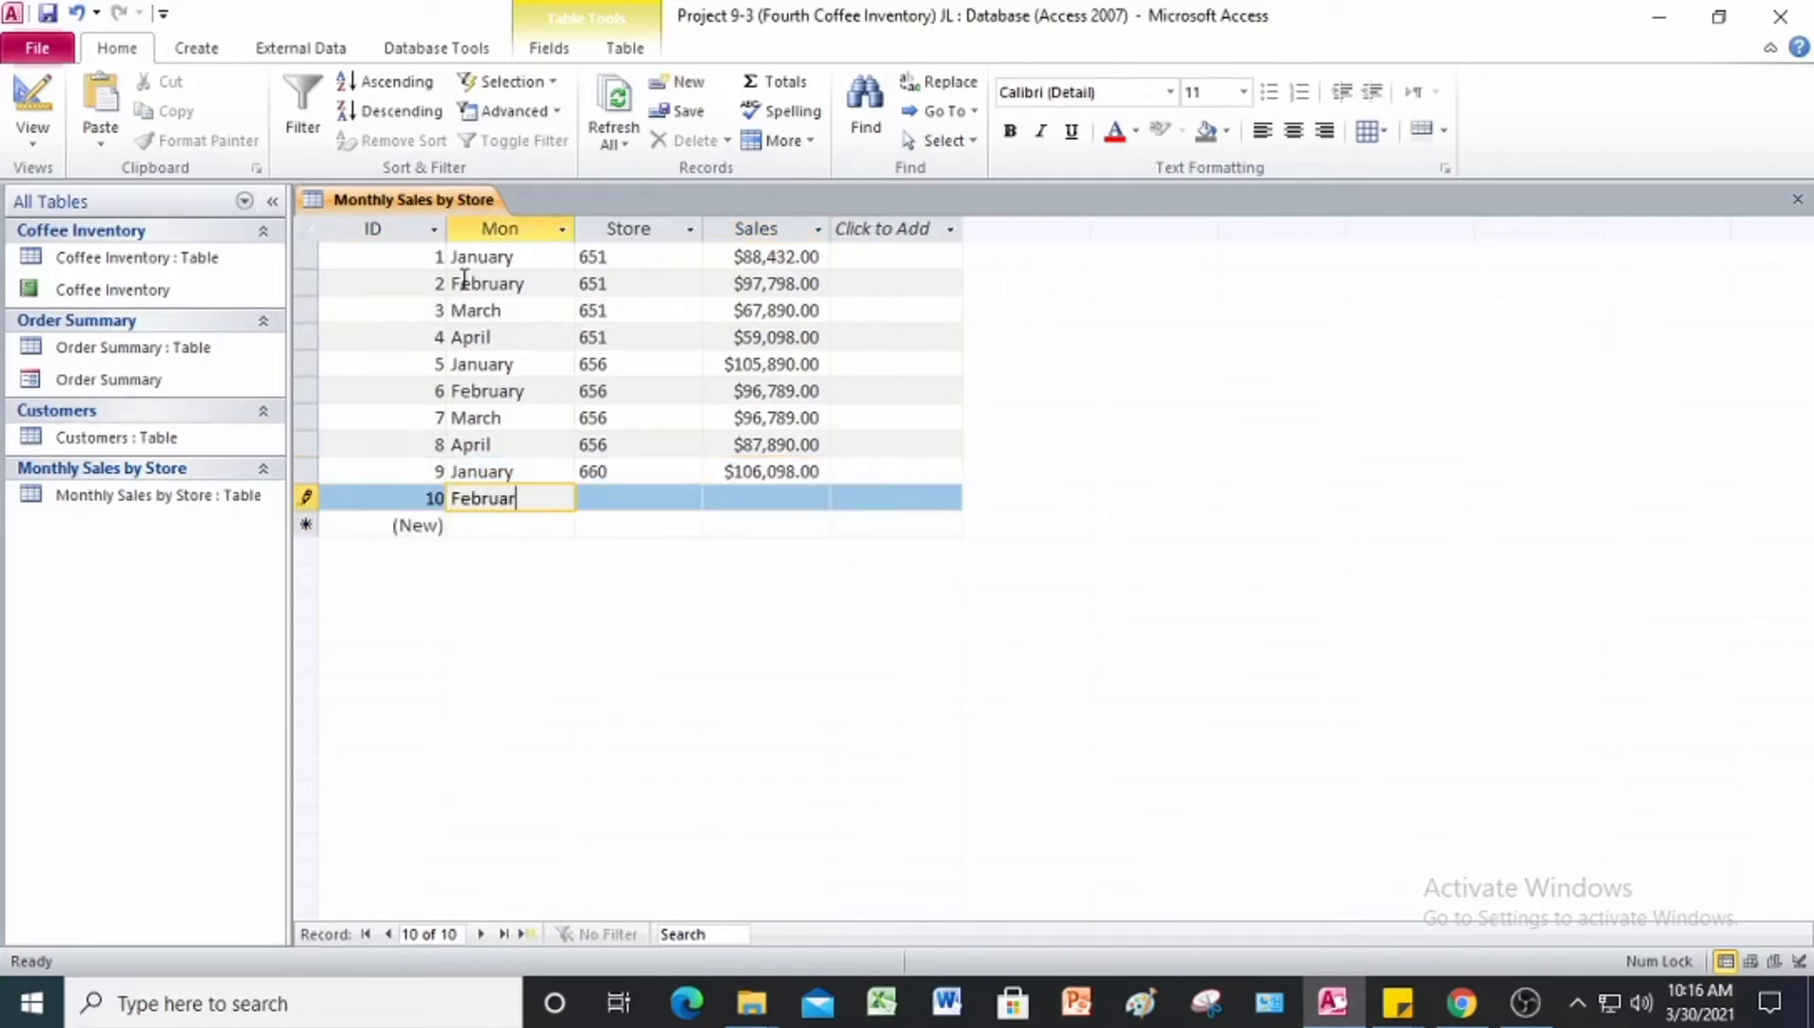
key("Tab")
type("660")
key("Tab")
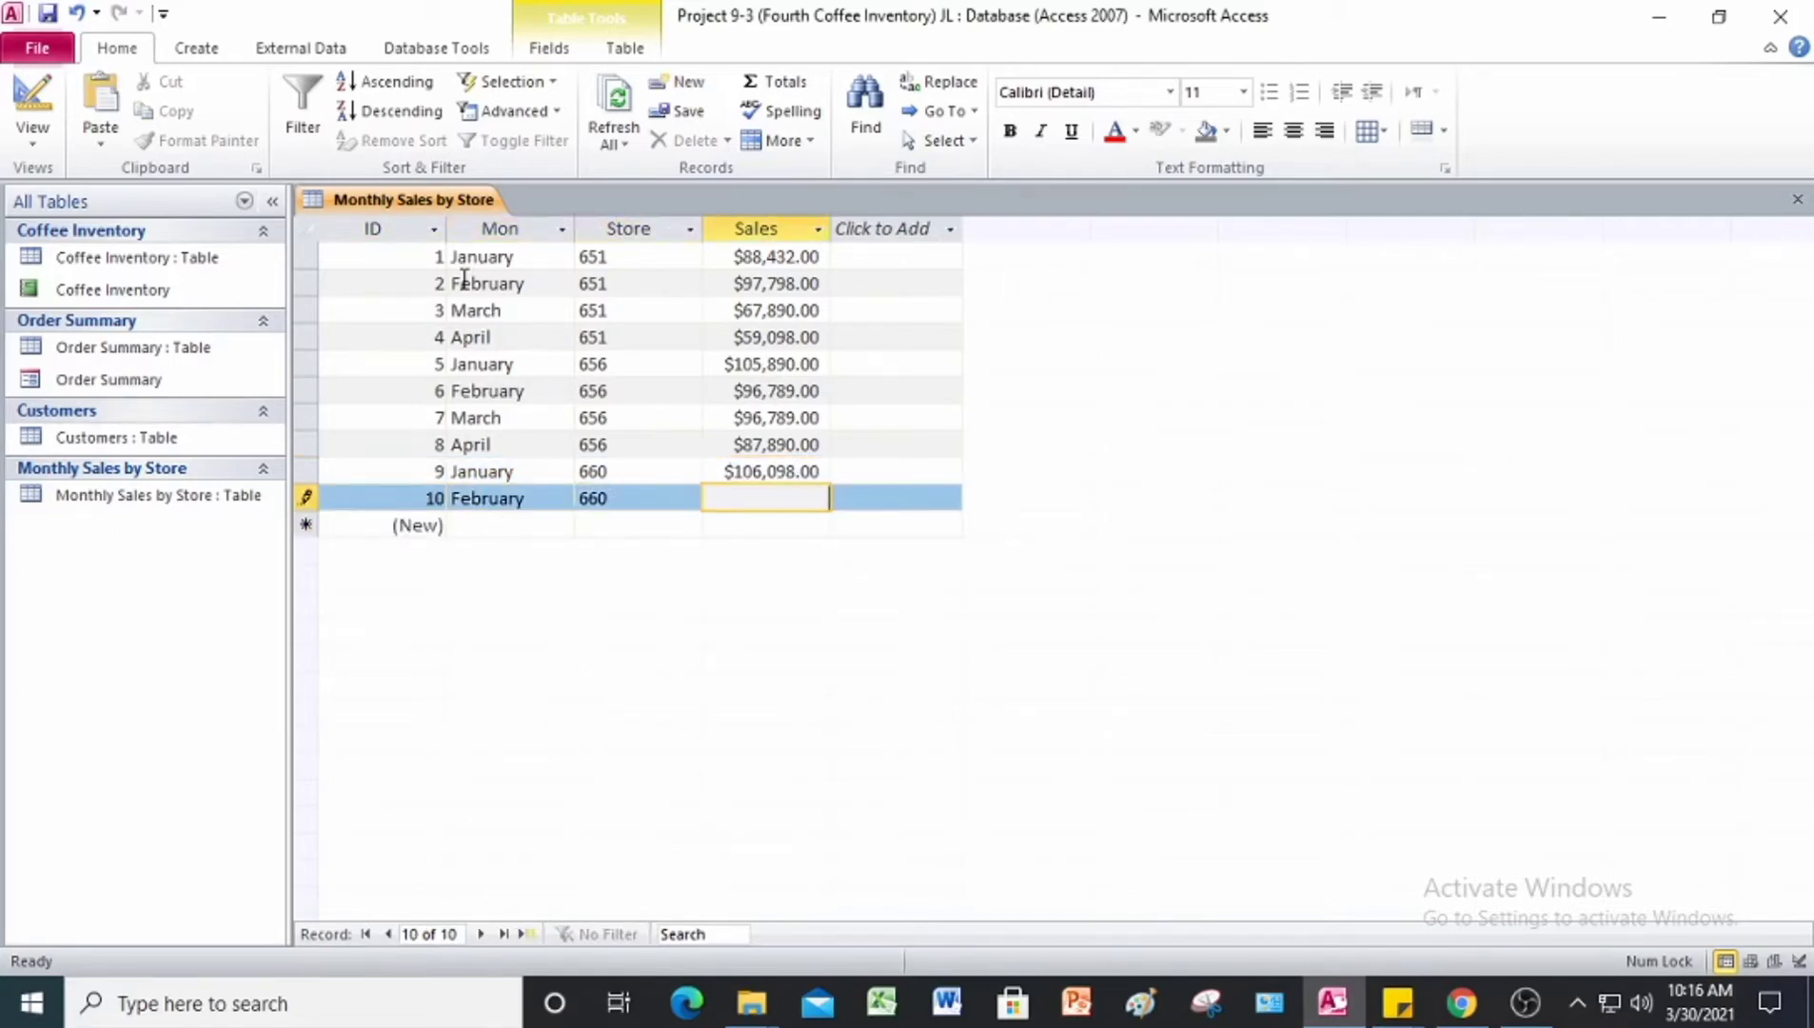
type("77998")
key("Tab")
Step: Enter the eleventh record with Mon March, Store 660 and Sales 94,927
key("Tab")
type("March")
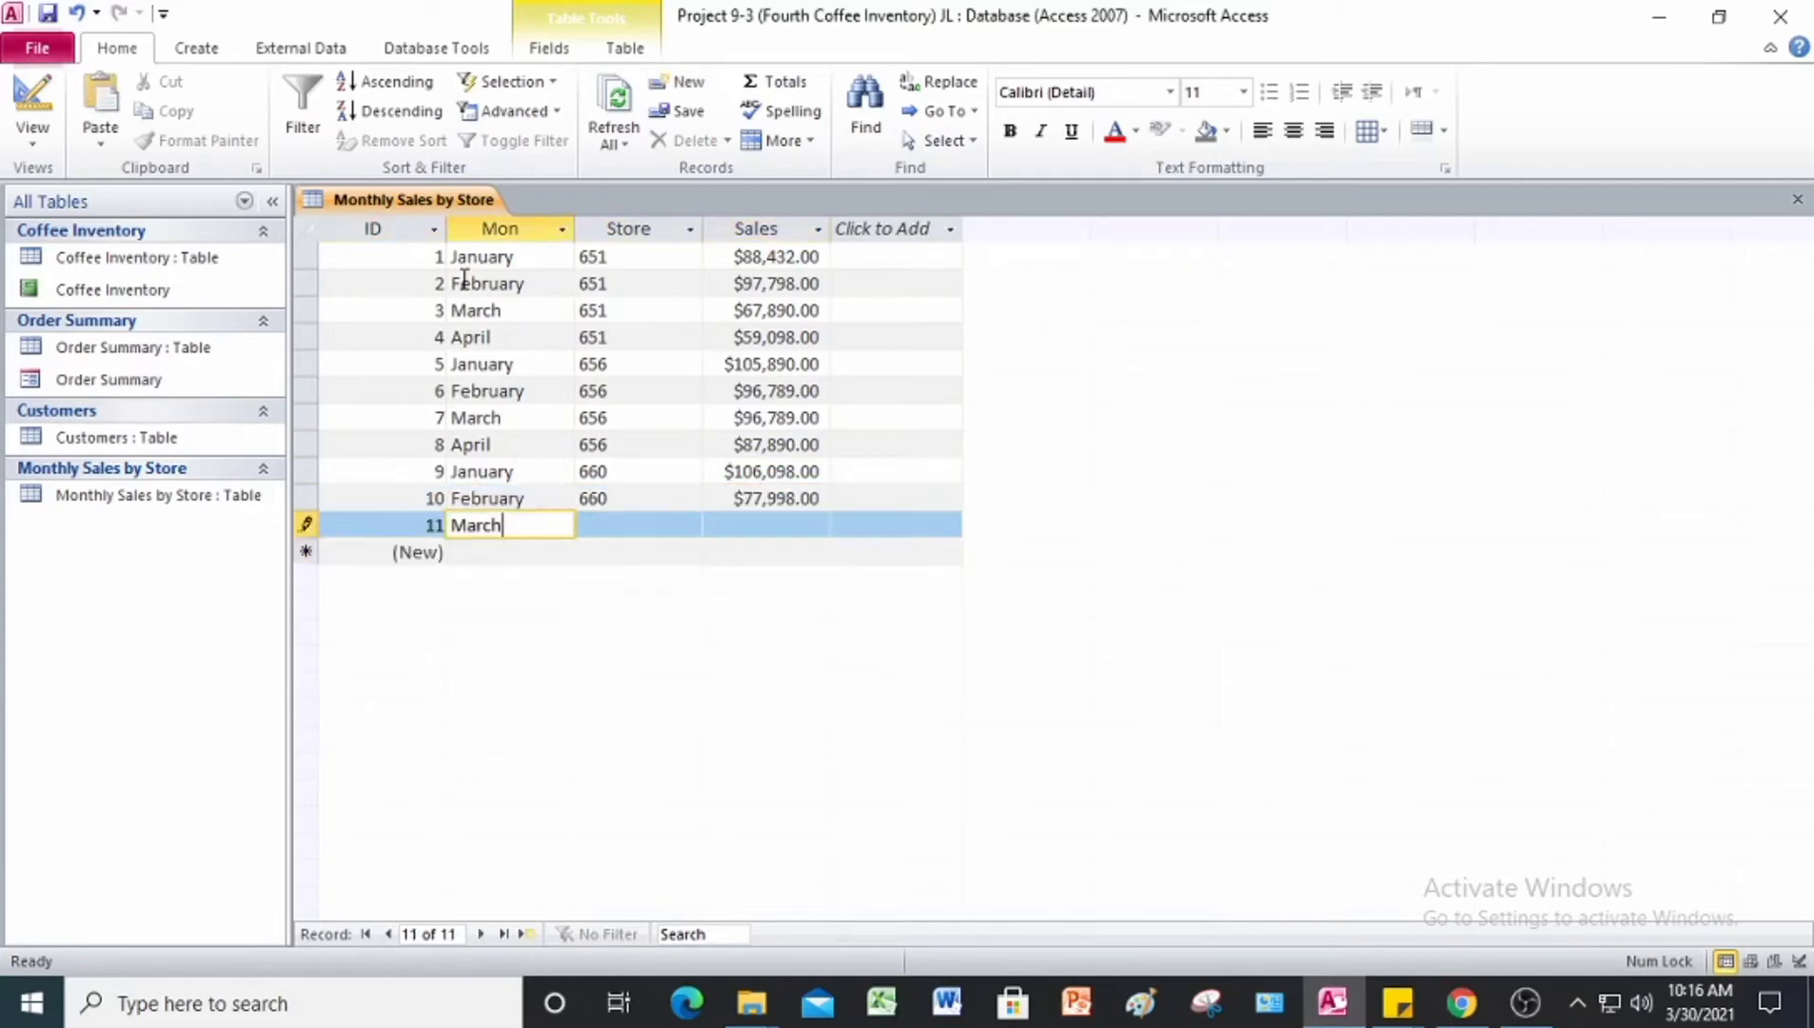
key("Tab")
type("660")
key("Tab")
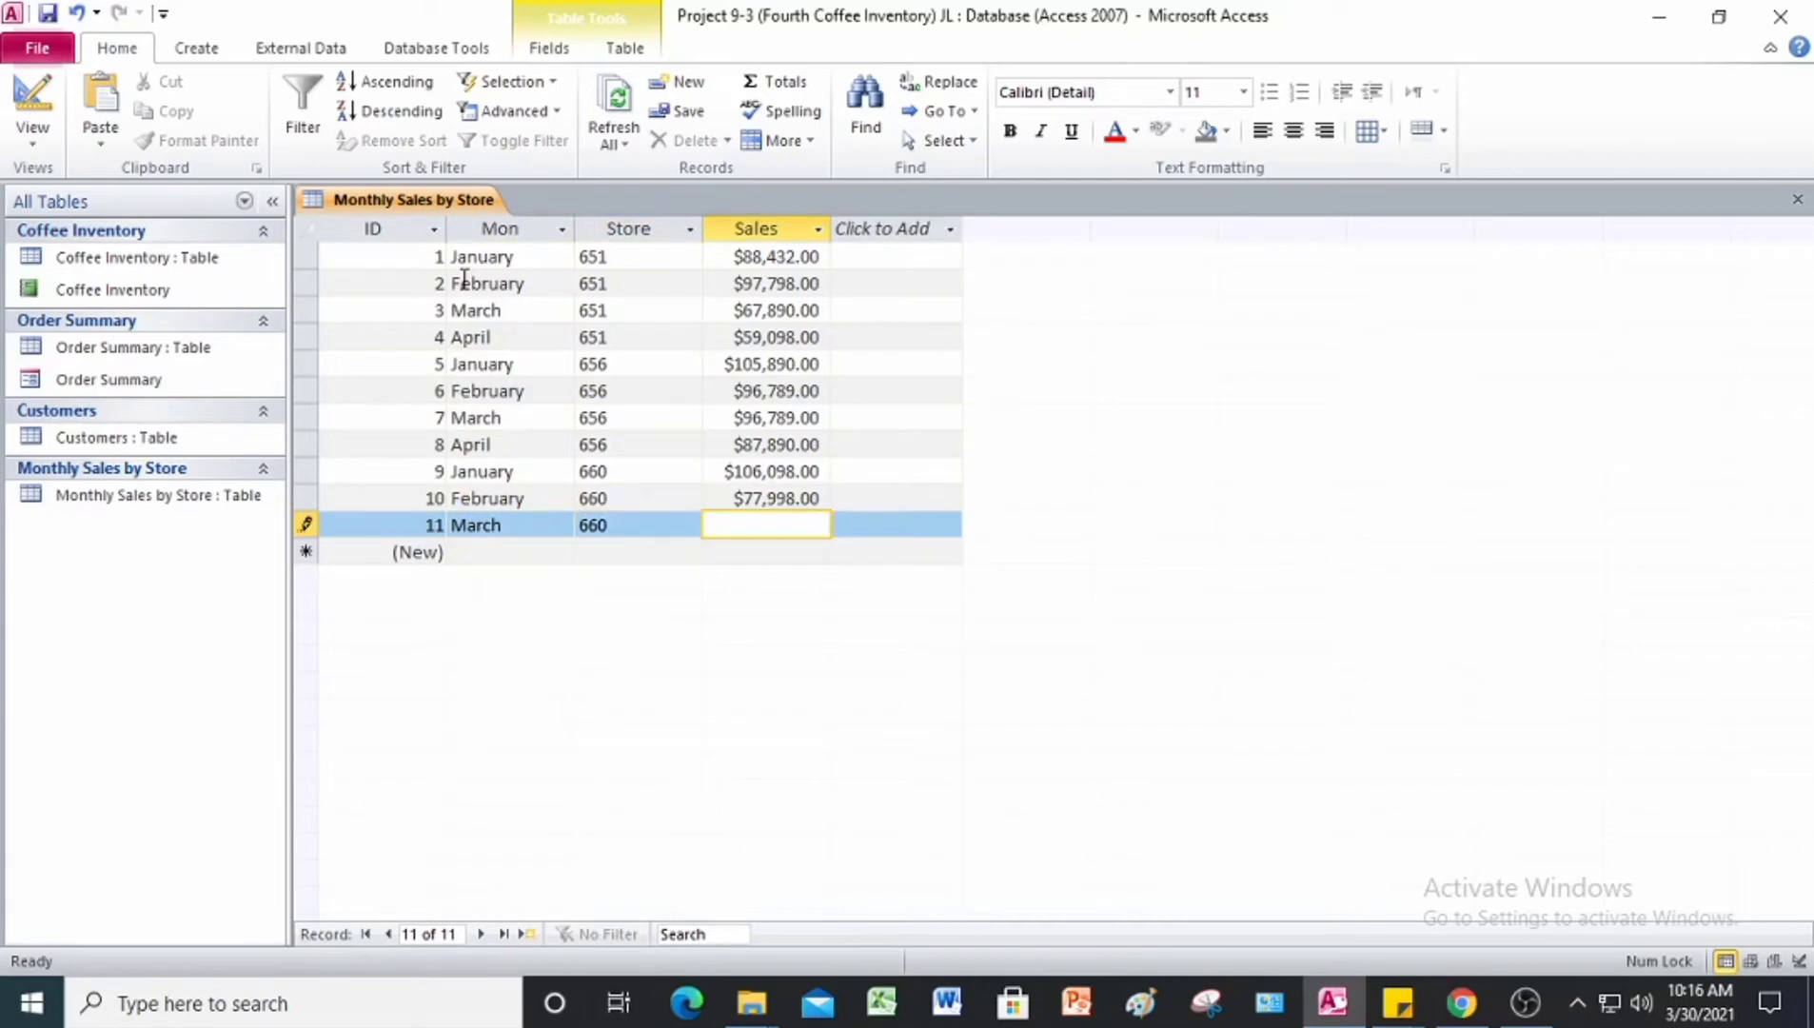
type("94927")
key("Tab")
Step: Enter the twelfth record with Mon April, Store 660 and Sales 84,123
key("Tab")
type("April")
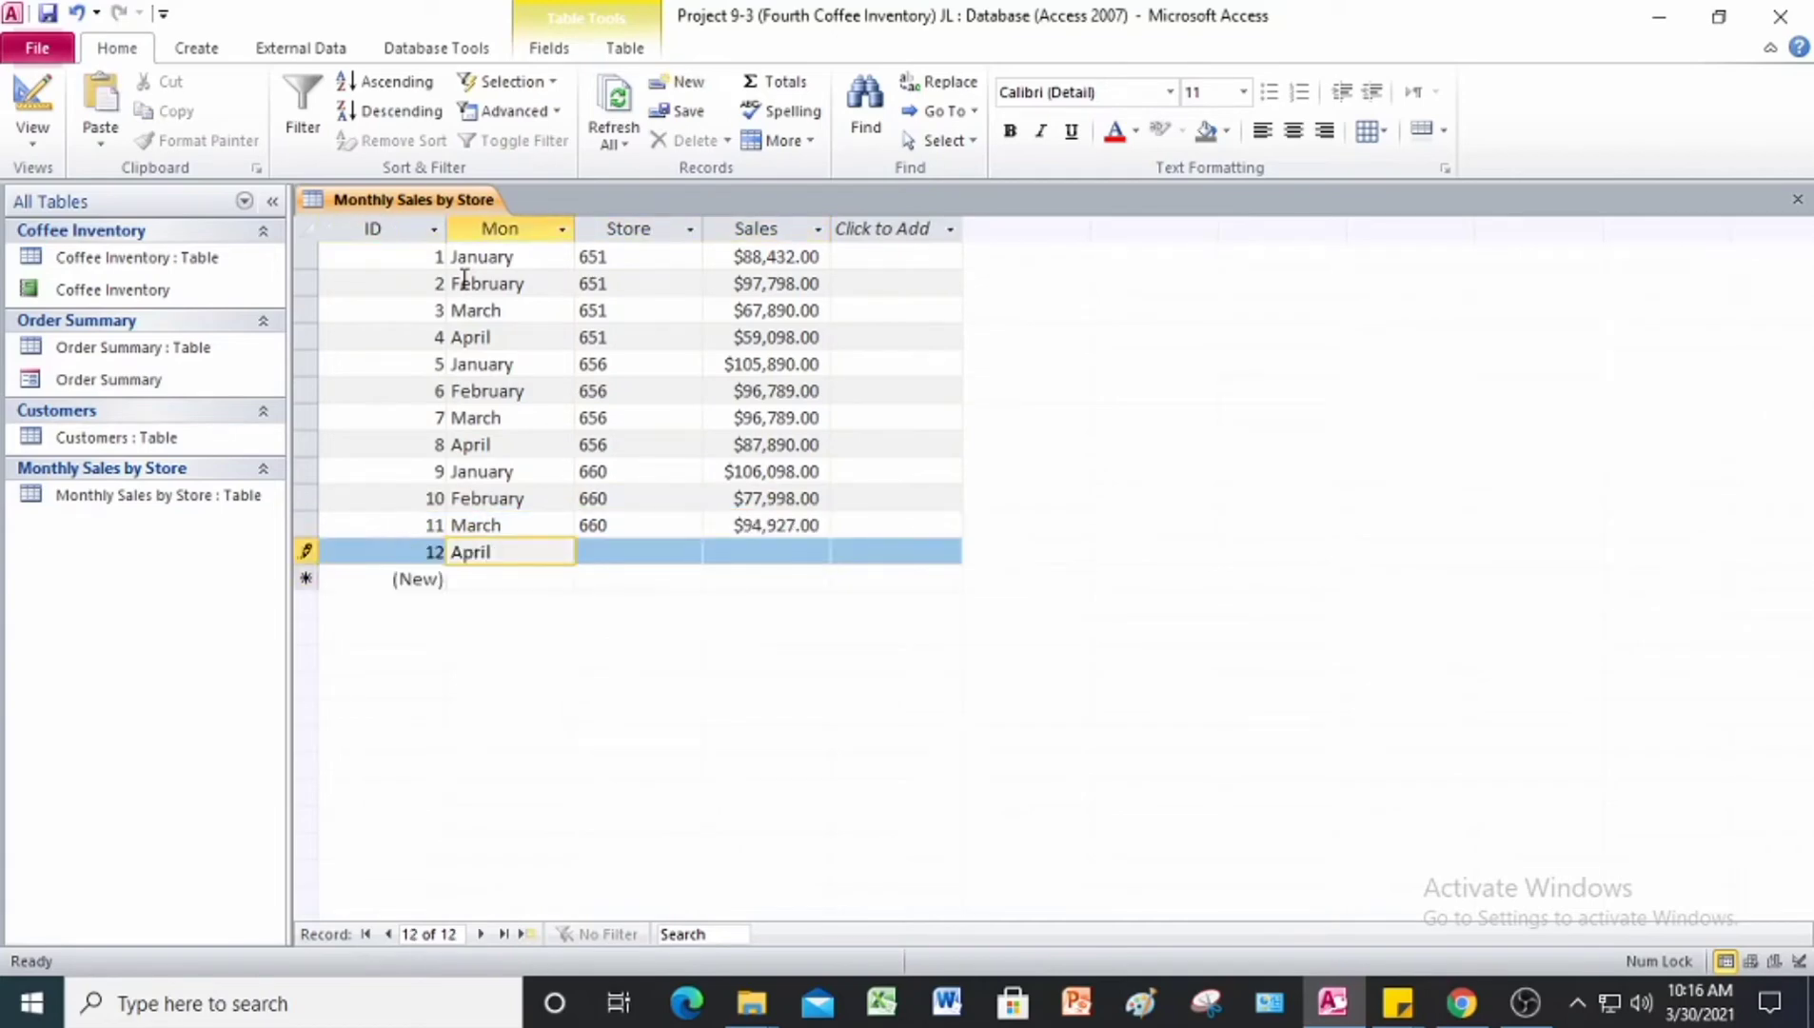
key("Tab")
type("660")
key("Tab")
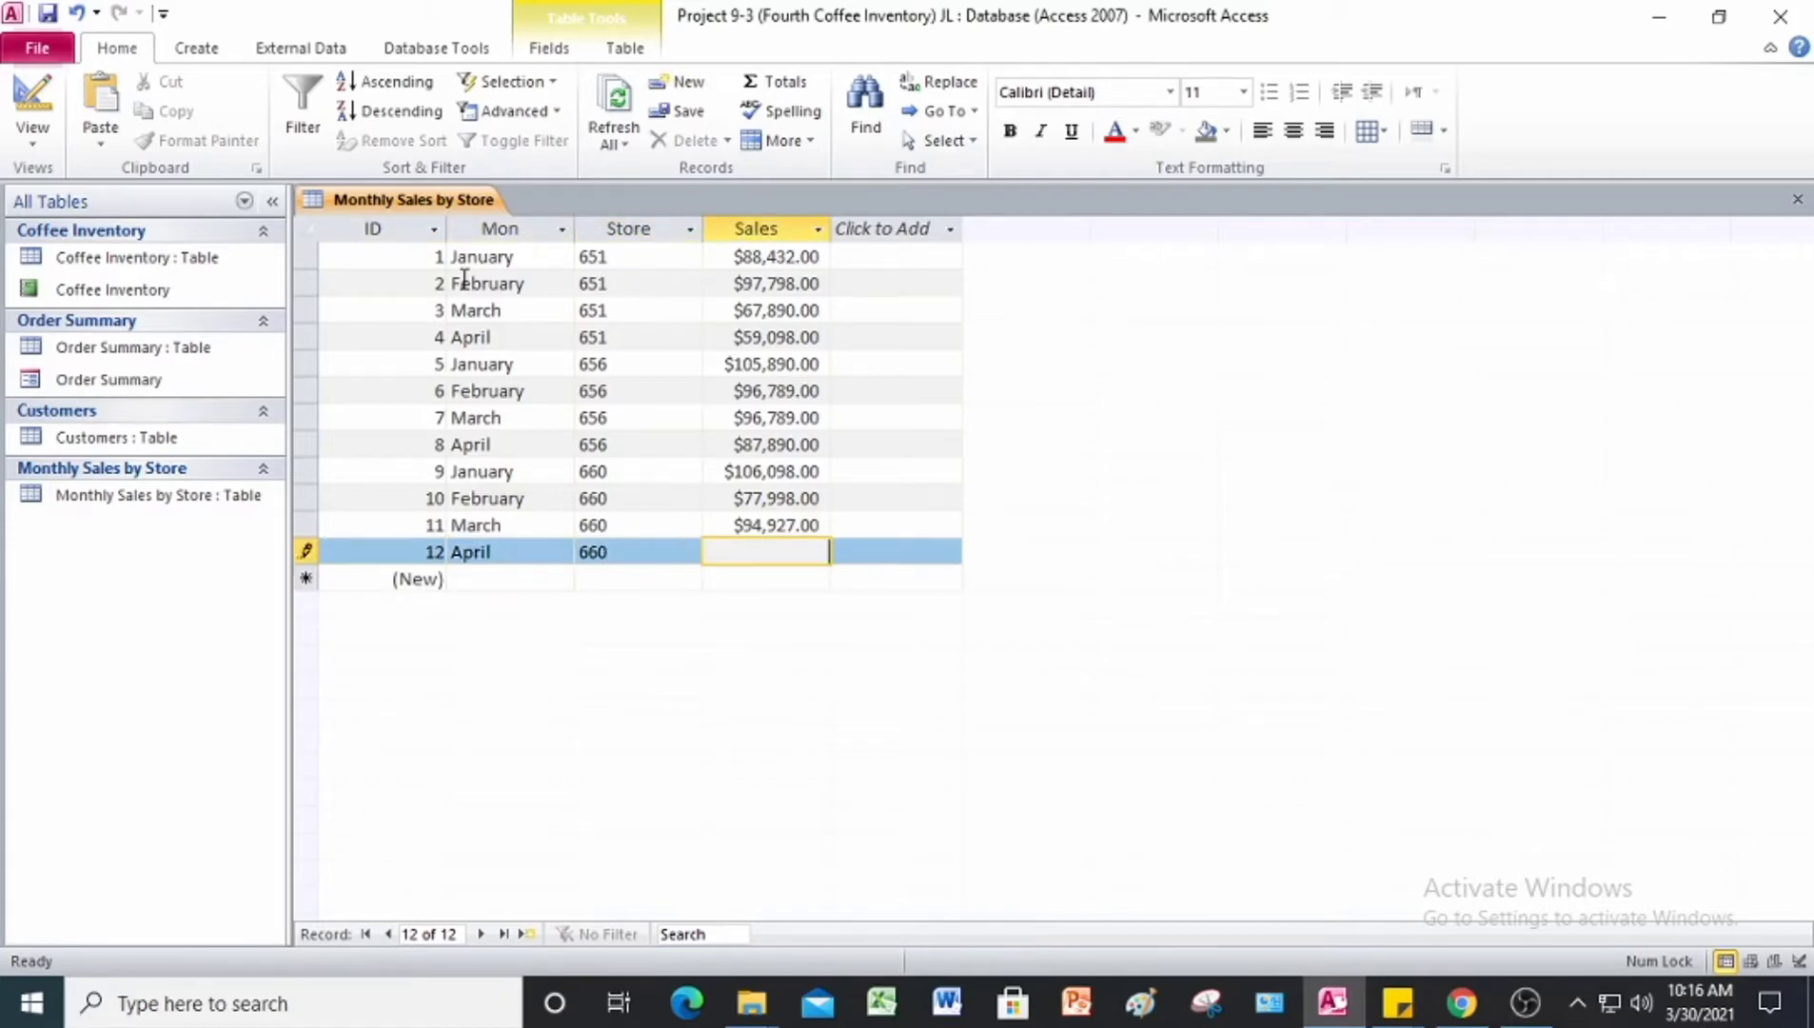
type("84123")
key("Tab")
Step: Enter the thirteenth record with Mon January, Store 662 and Sales 90,890
key("Tab")
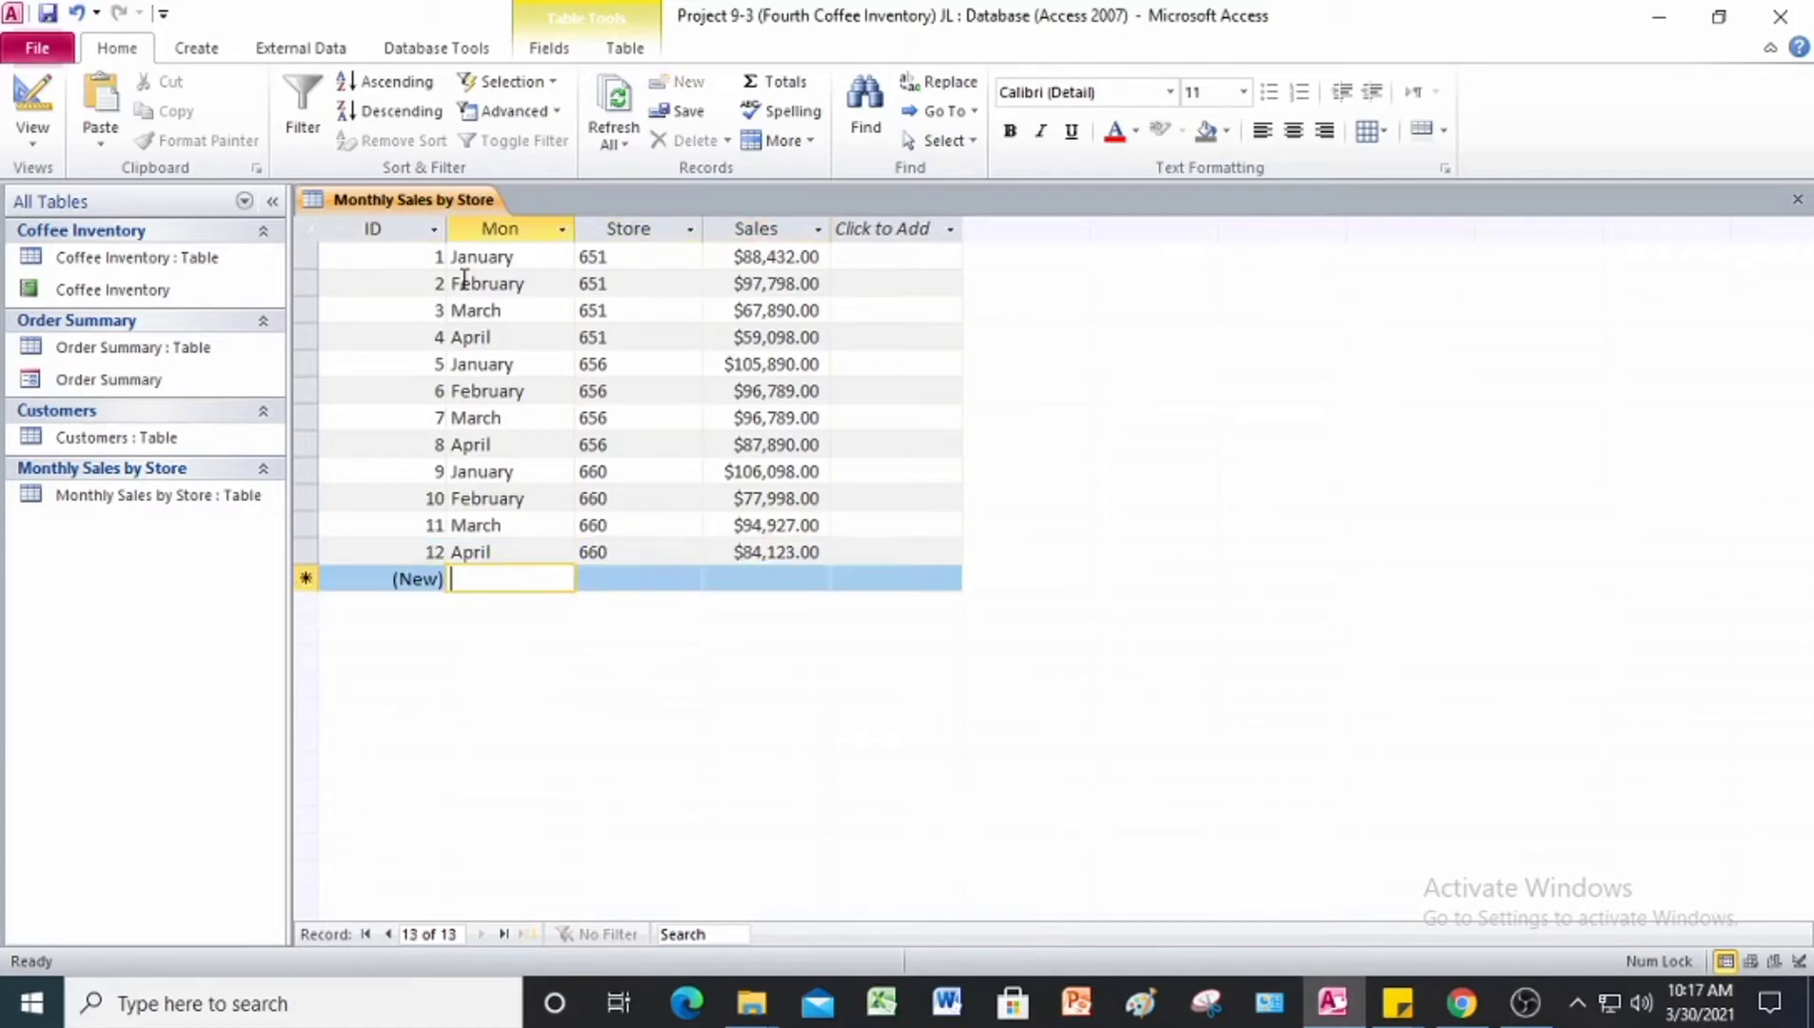
type("January")
key("Tab")
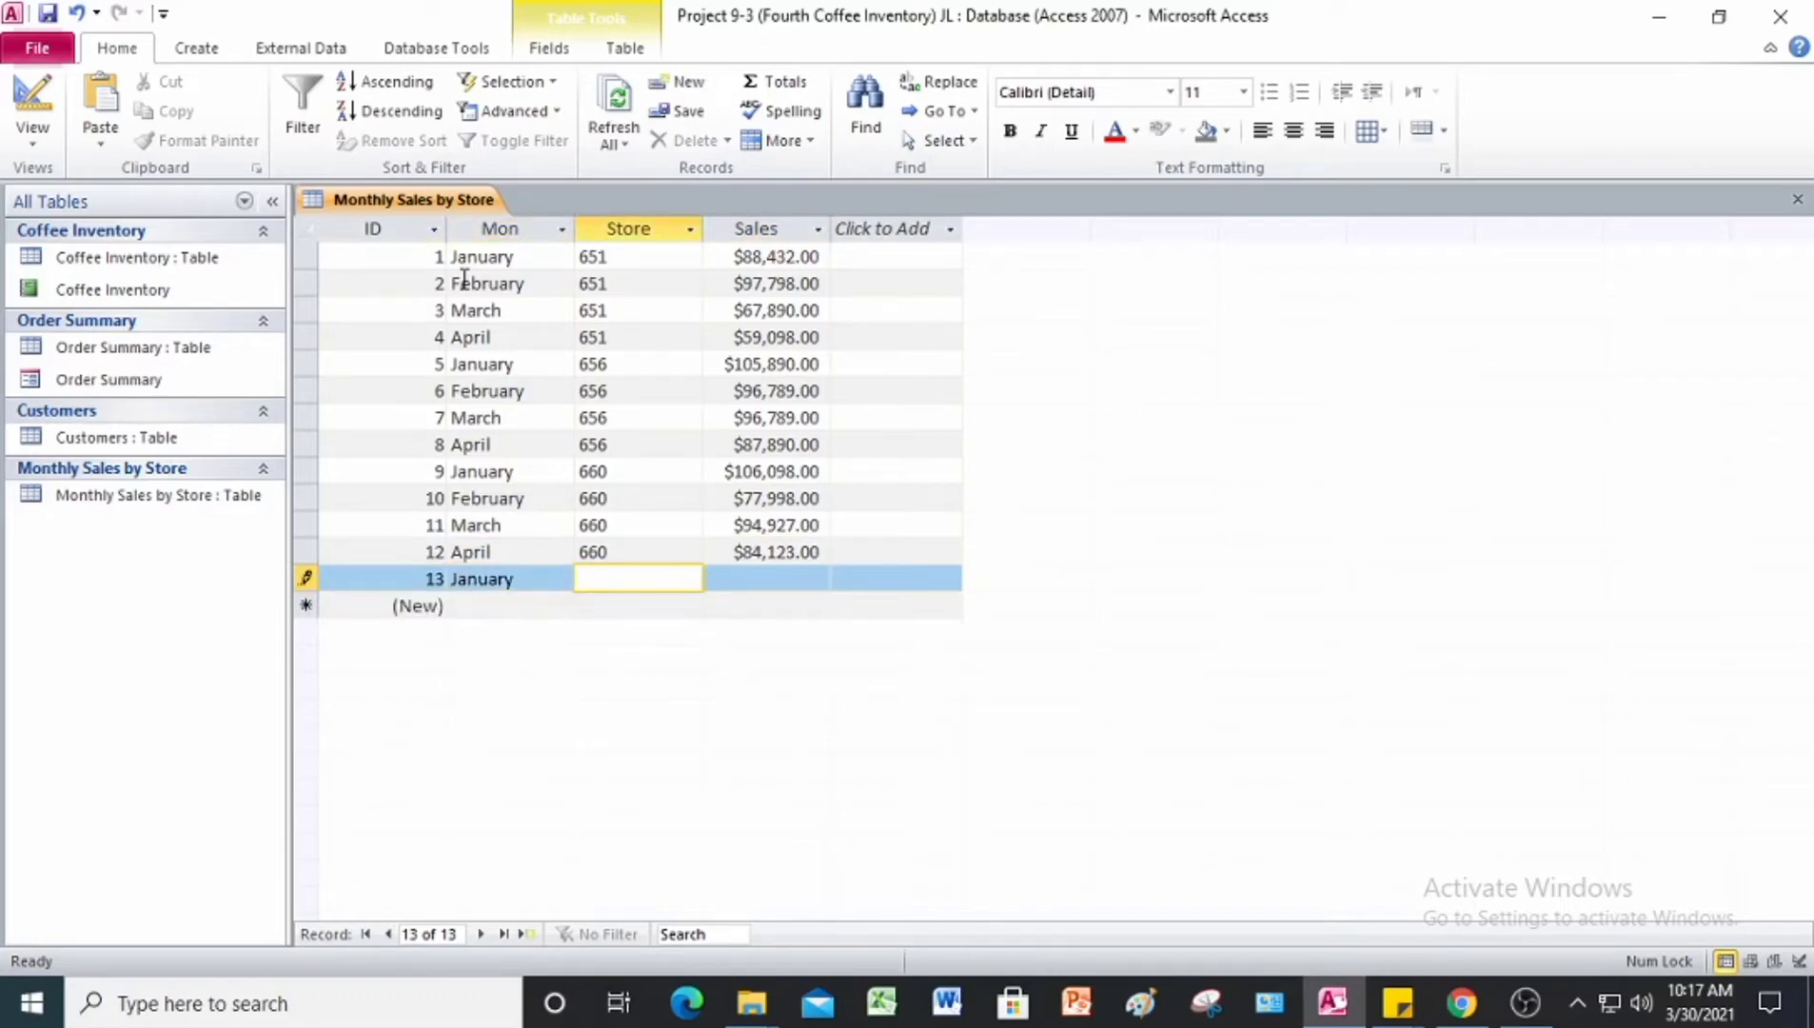
type("662")
key("Tab")
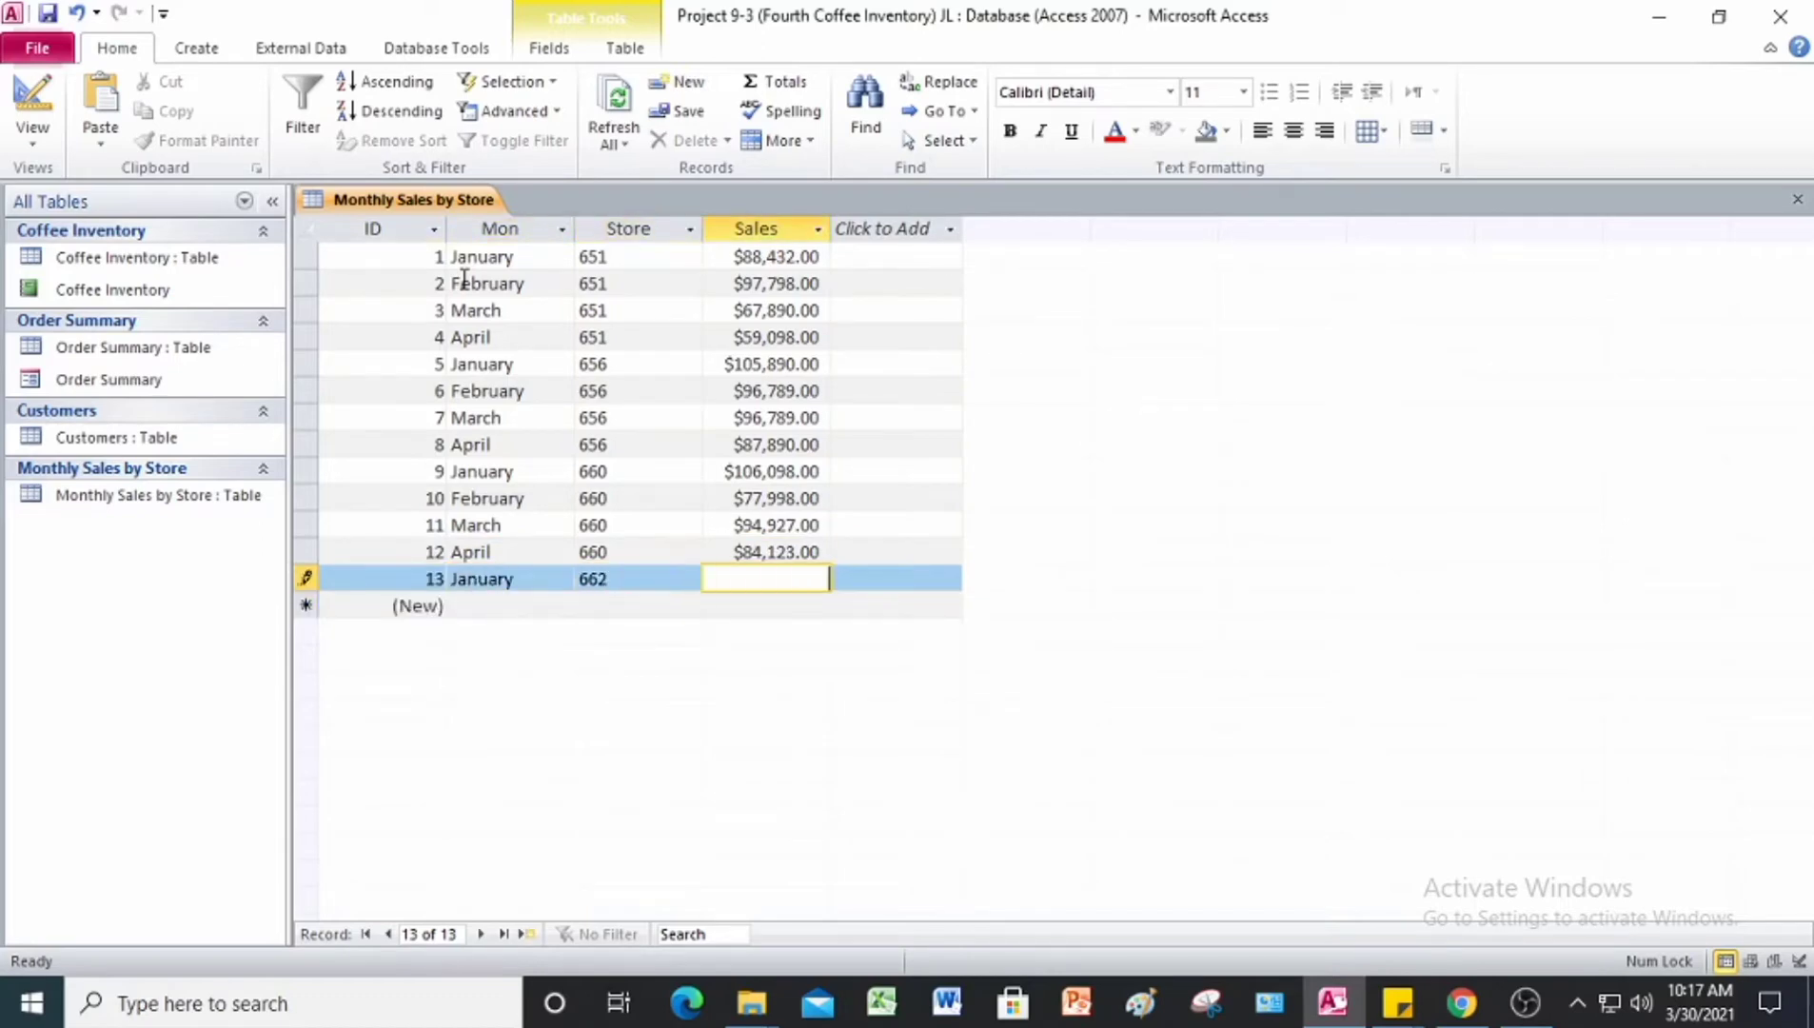
type("90890")
Step: Enter the fourteenth record with Mon February, Store 662 and Sales 67,223
key("Tab")
key("Tab")
type("February")
key("Tab")
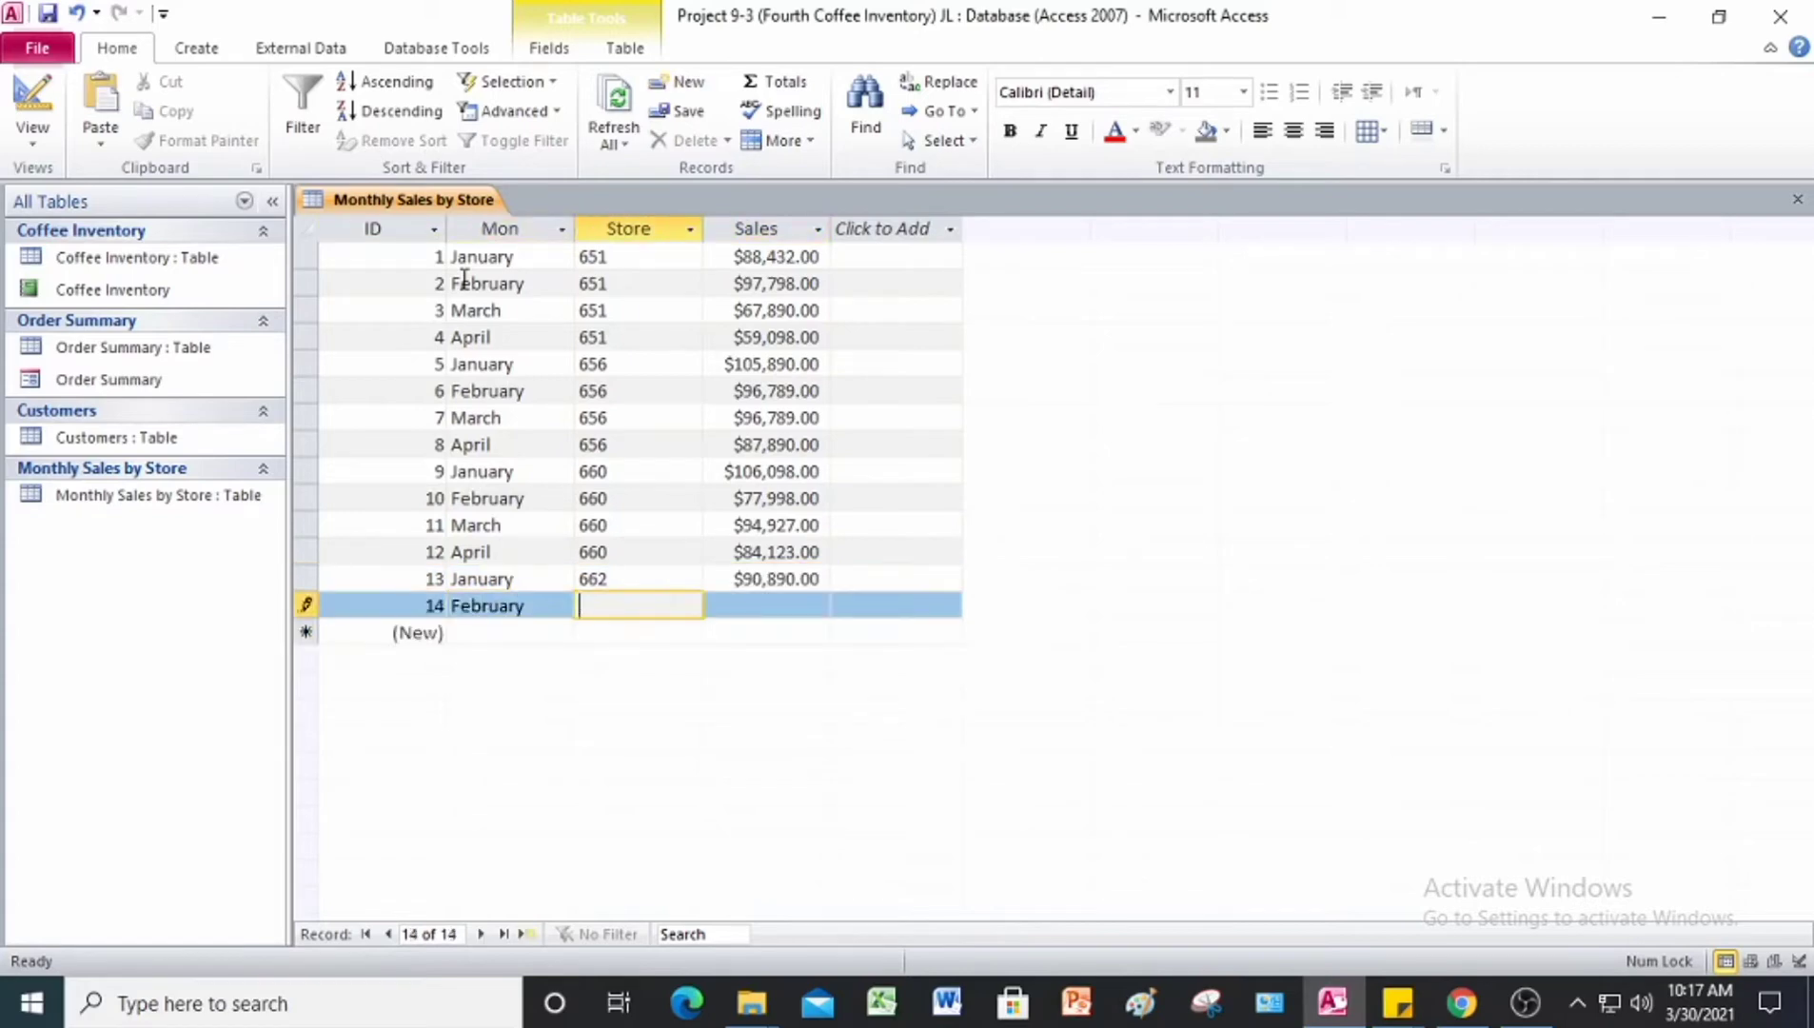
type("662")
key("Tab")
type("67223")
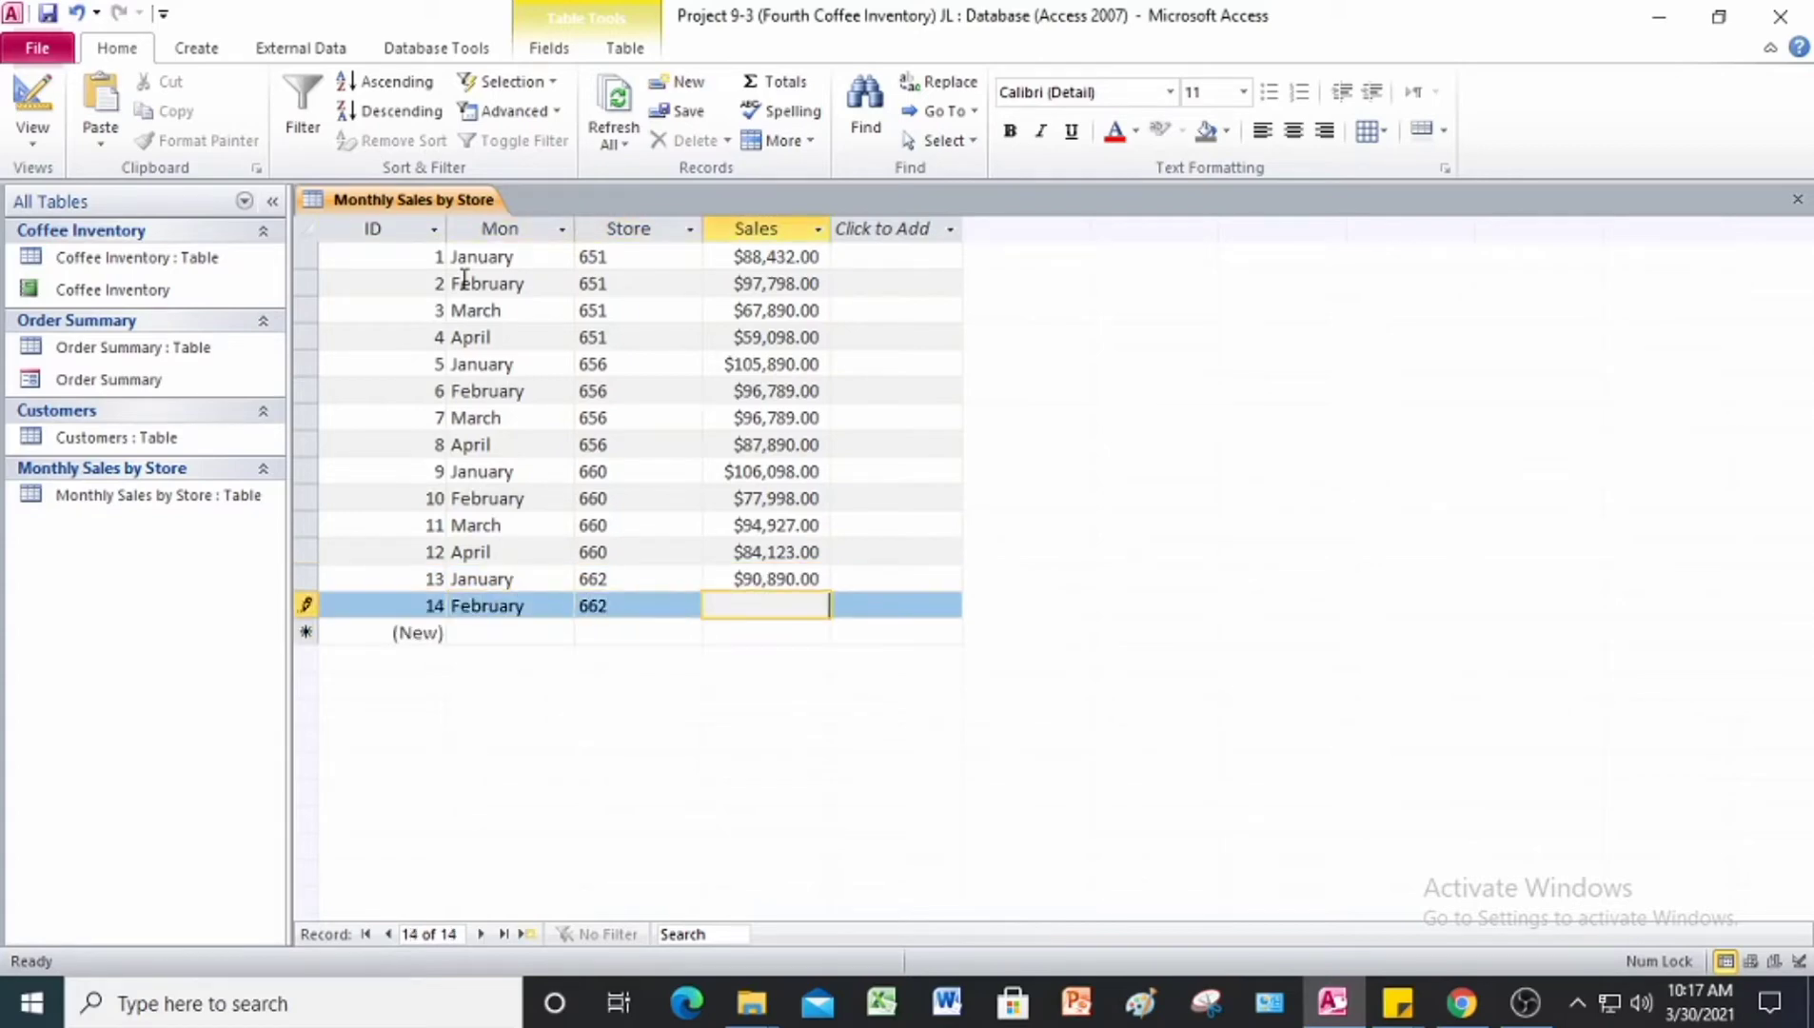
key("Tab")
key("Tab")
Step: Enter the fifteenth record with Mon March, Store 662 and Sales 87,010
key("Tab")
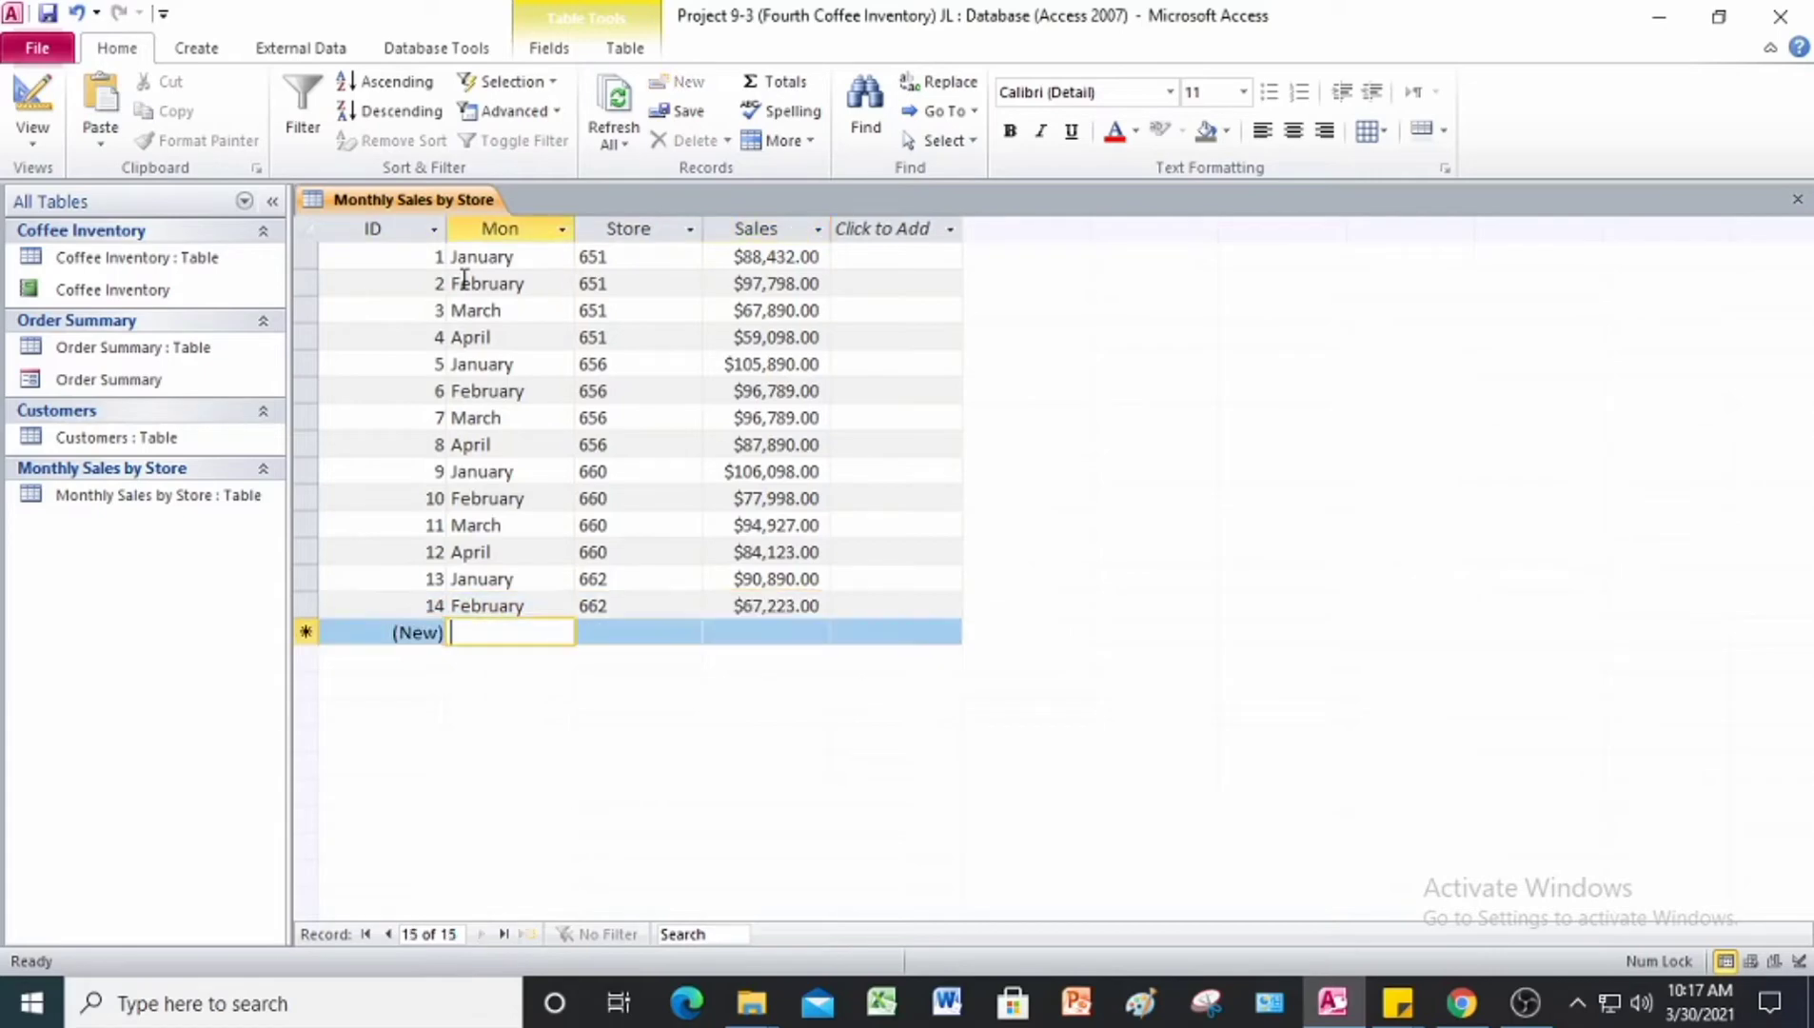
type("March")
key("Tab")
type("662")
key("Tab")
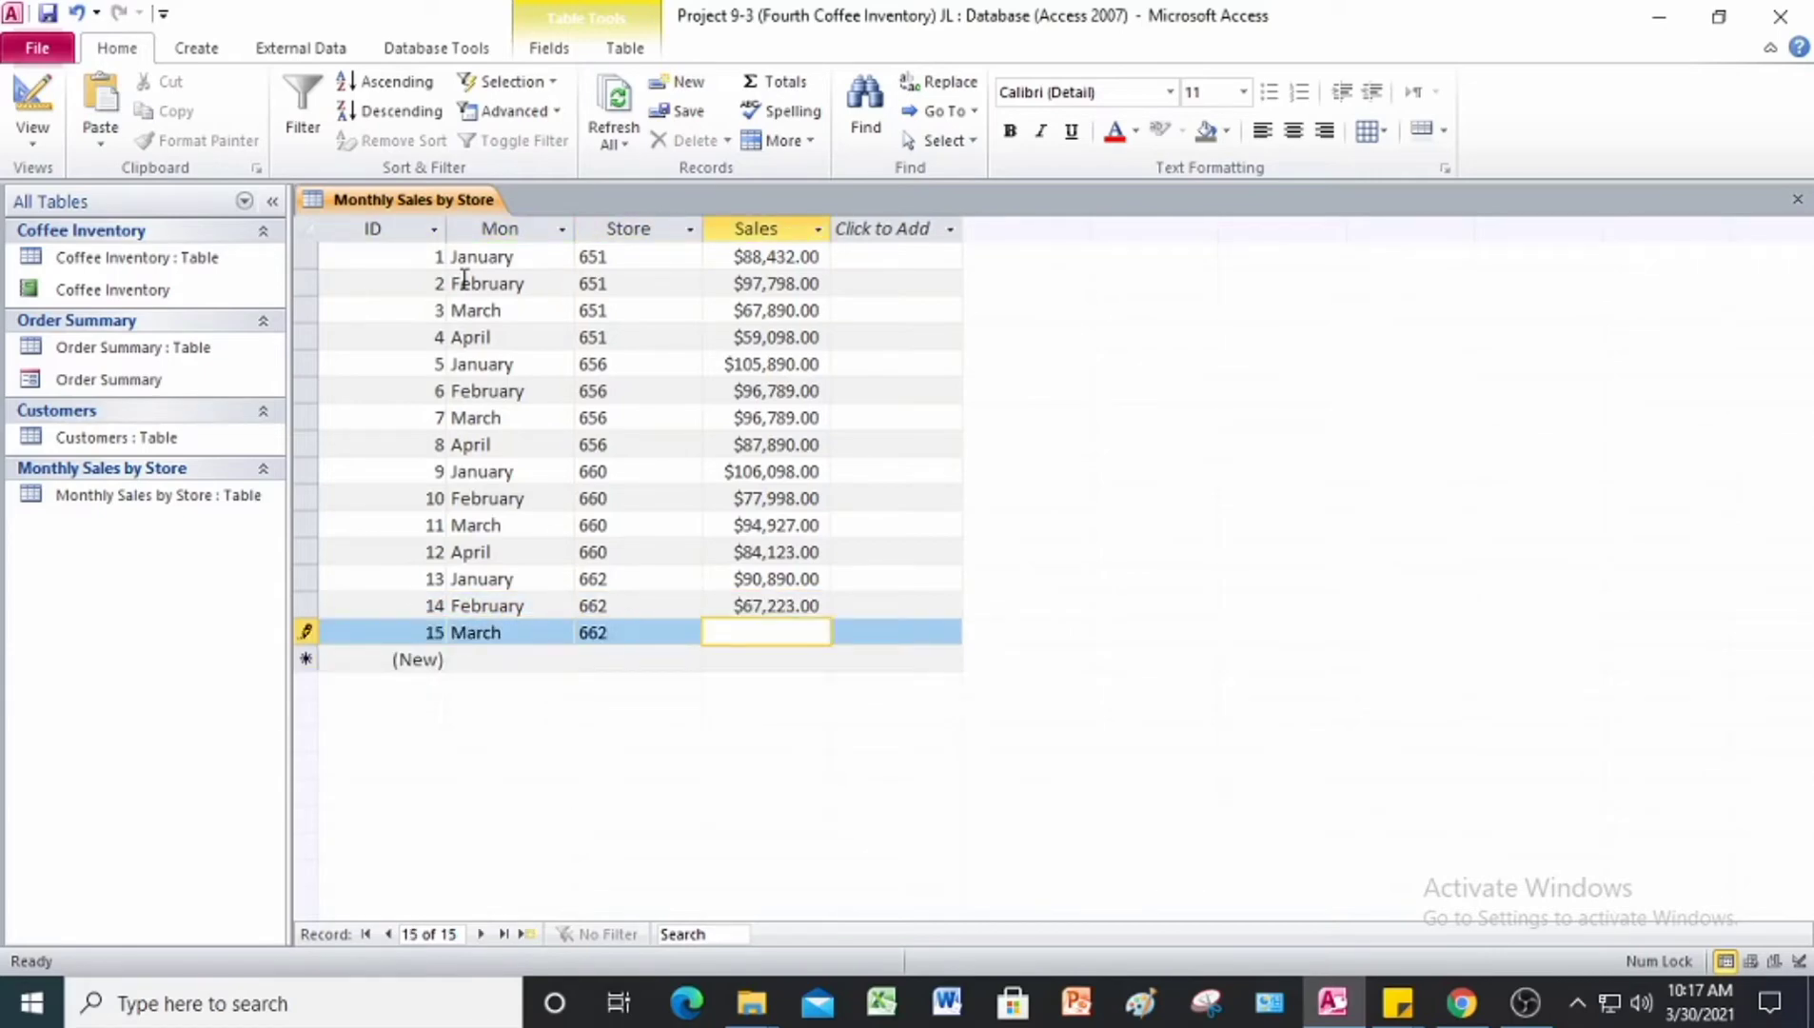
type("87,010")
key("Tab")
key("Tab")
Step: Enter the sixteenth record with Mon April, Store 662 and Sales 74,280
type("april")
key("BackSpace")
key("BackSpace")
key("BackSpace")
key("BackSpace")
key("BackSpace")
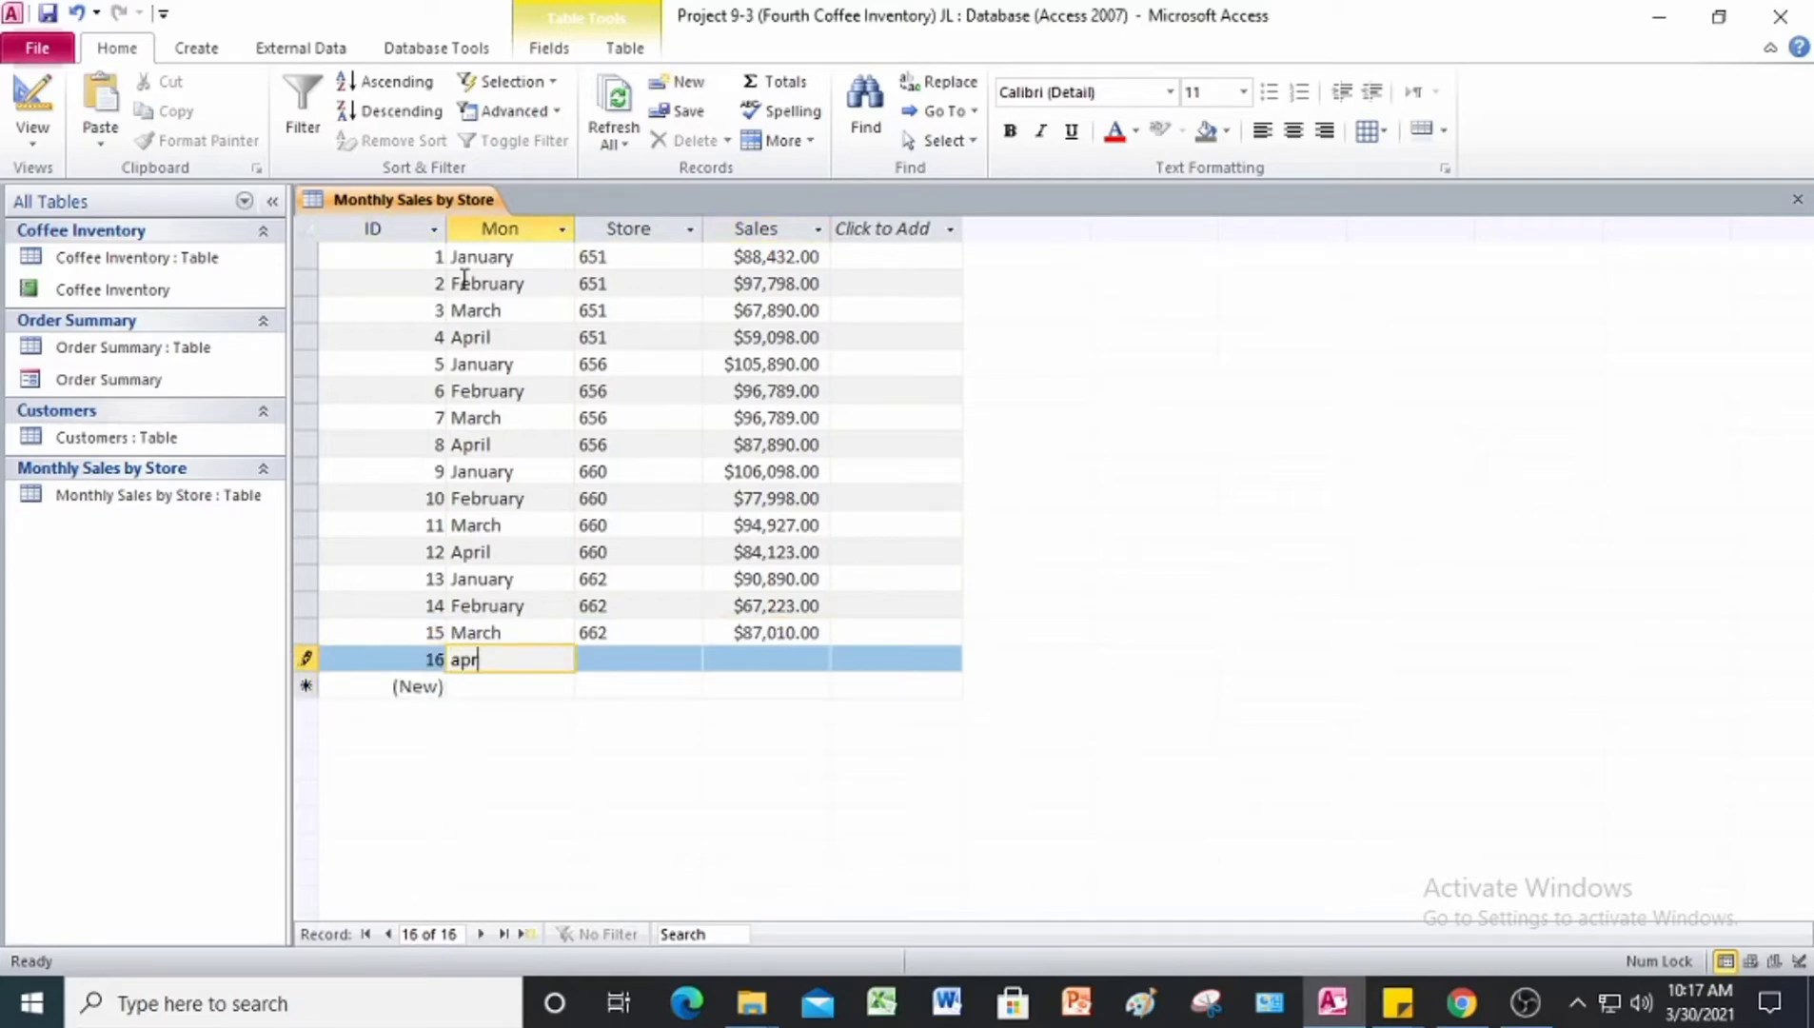
type("April")
key("Tab")
type("662")
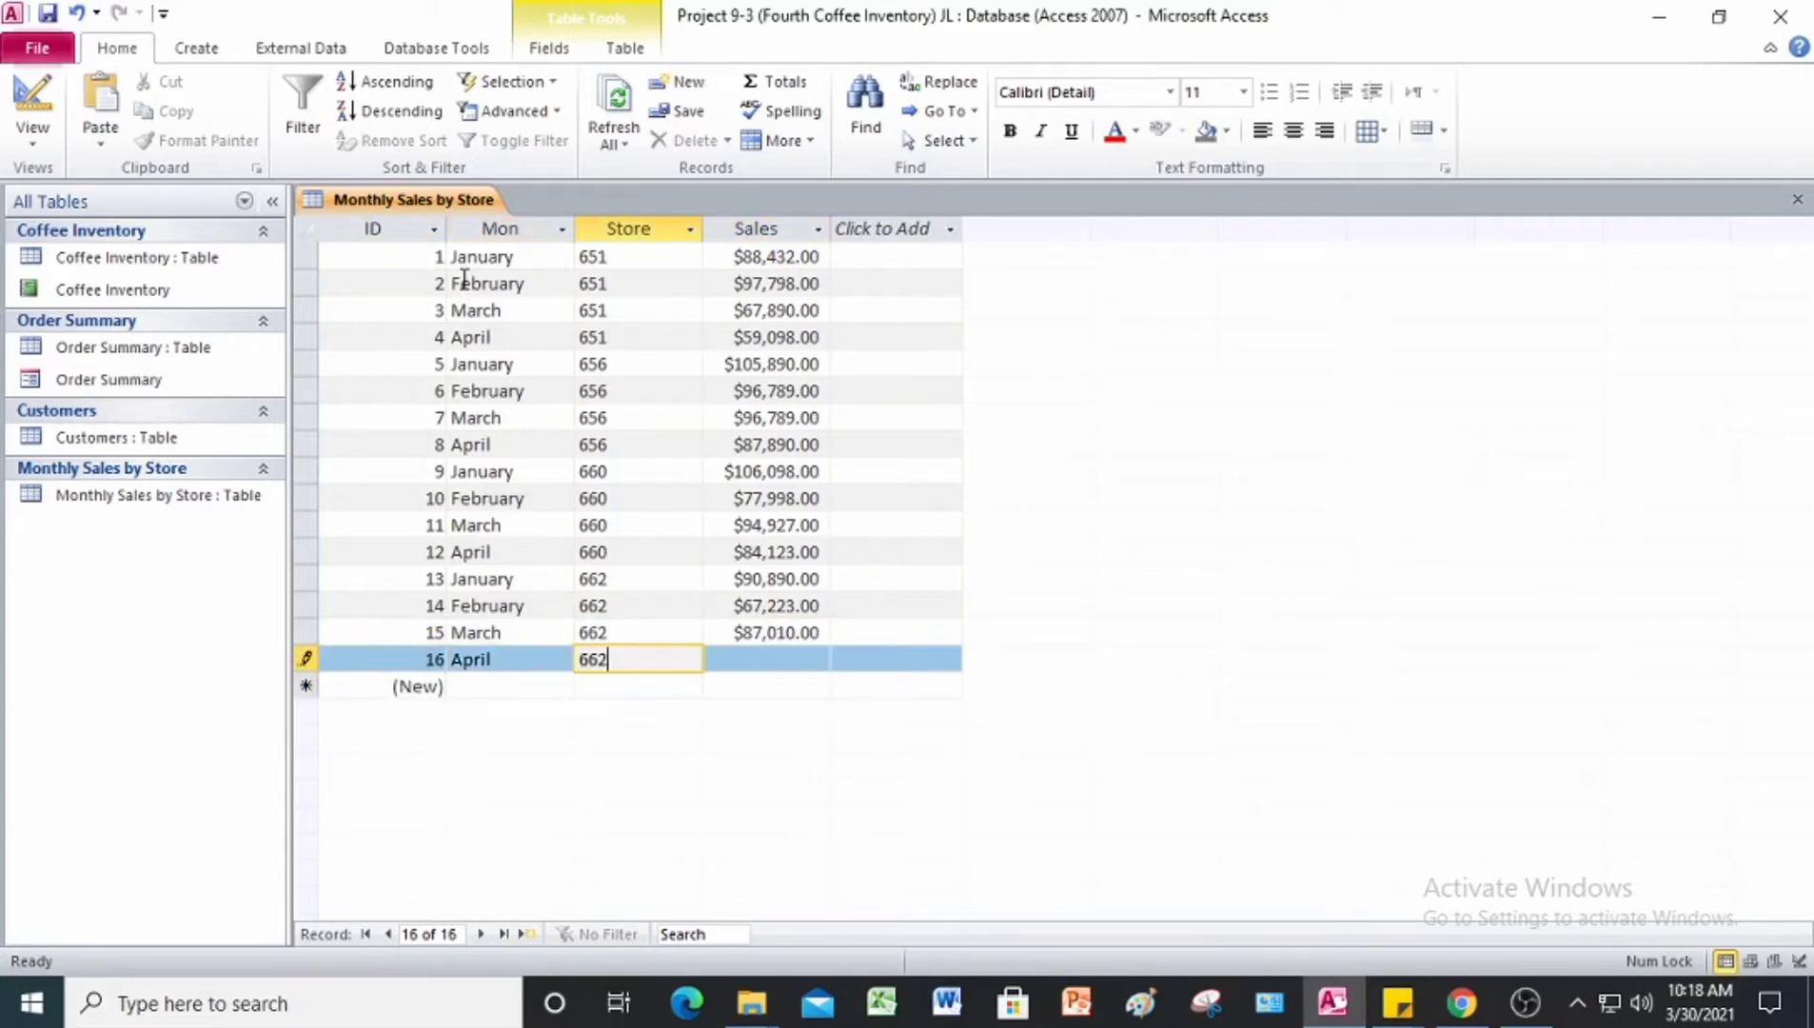
key("Tab")
type("74280")
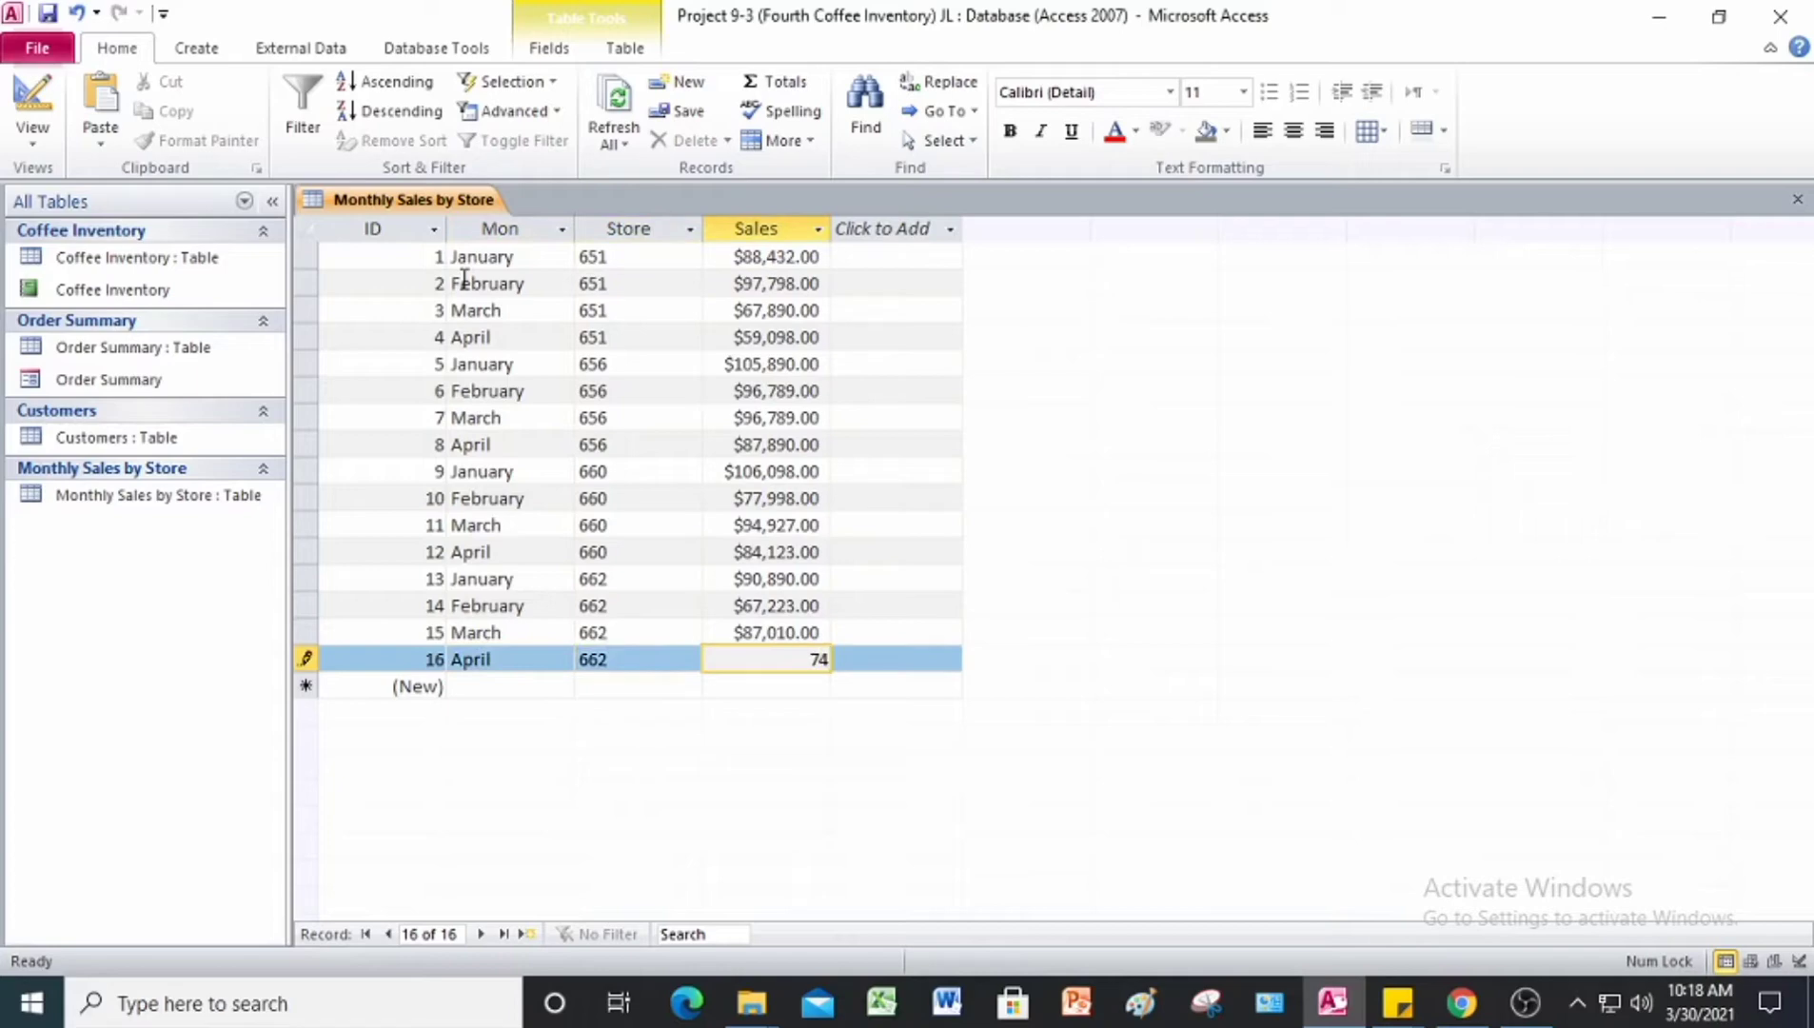
key("Tab")
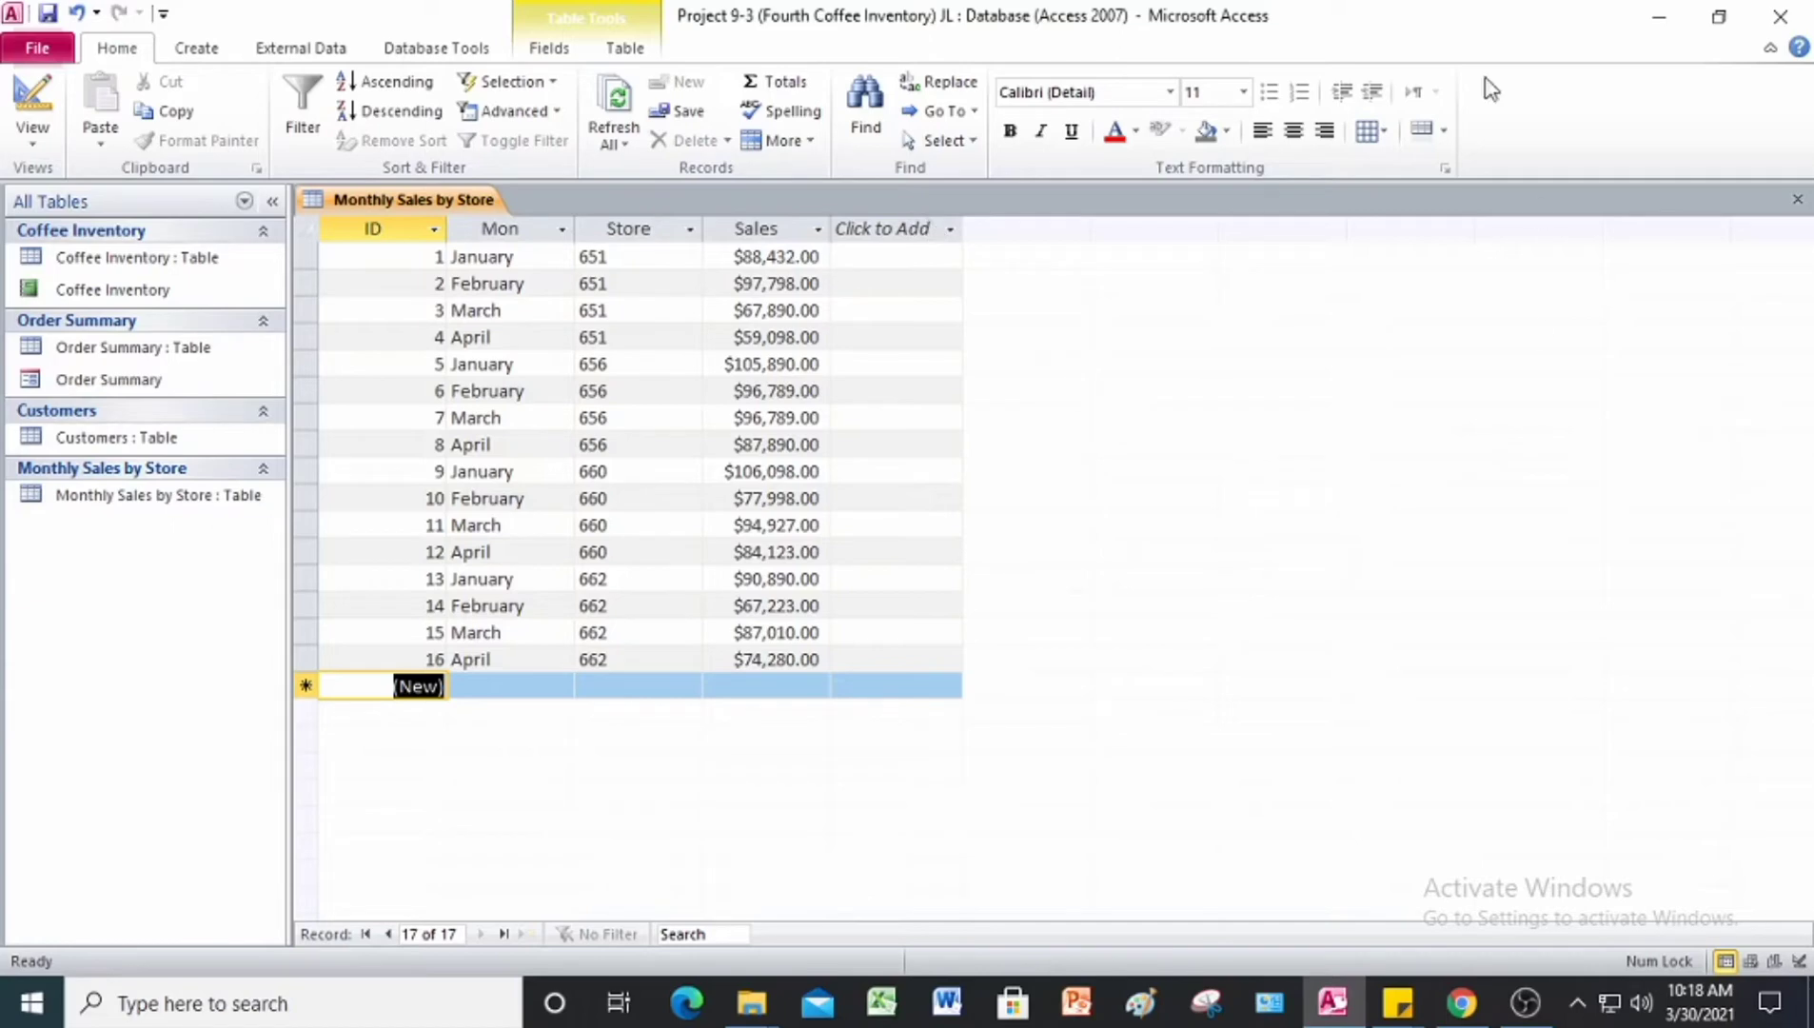
Step: Insert a Totals row in the Monthly Sales by Store table
left_click(331, 48)
left_click(390, 53)
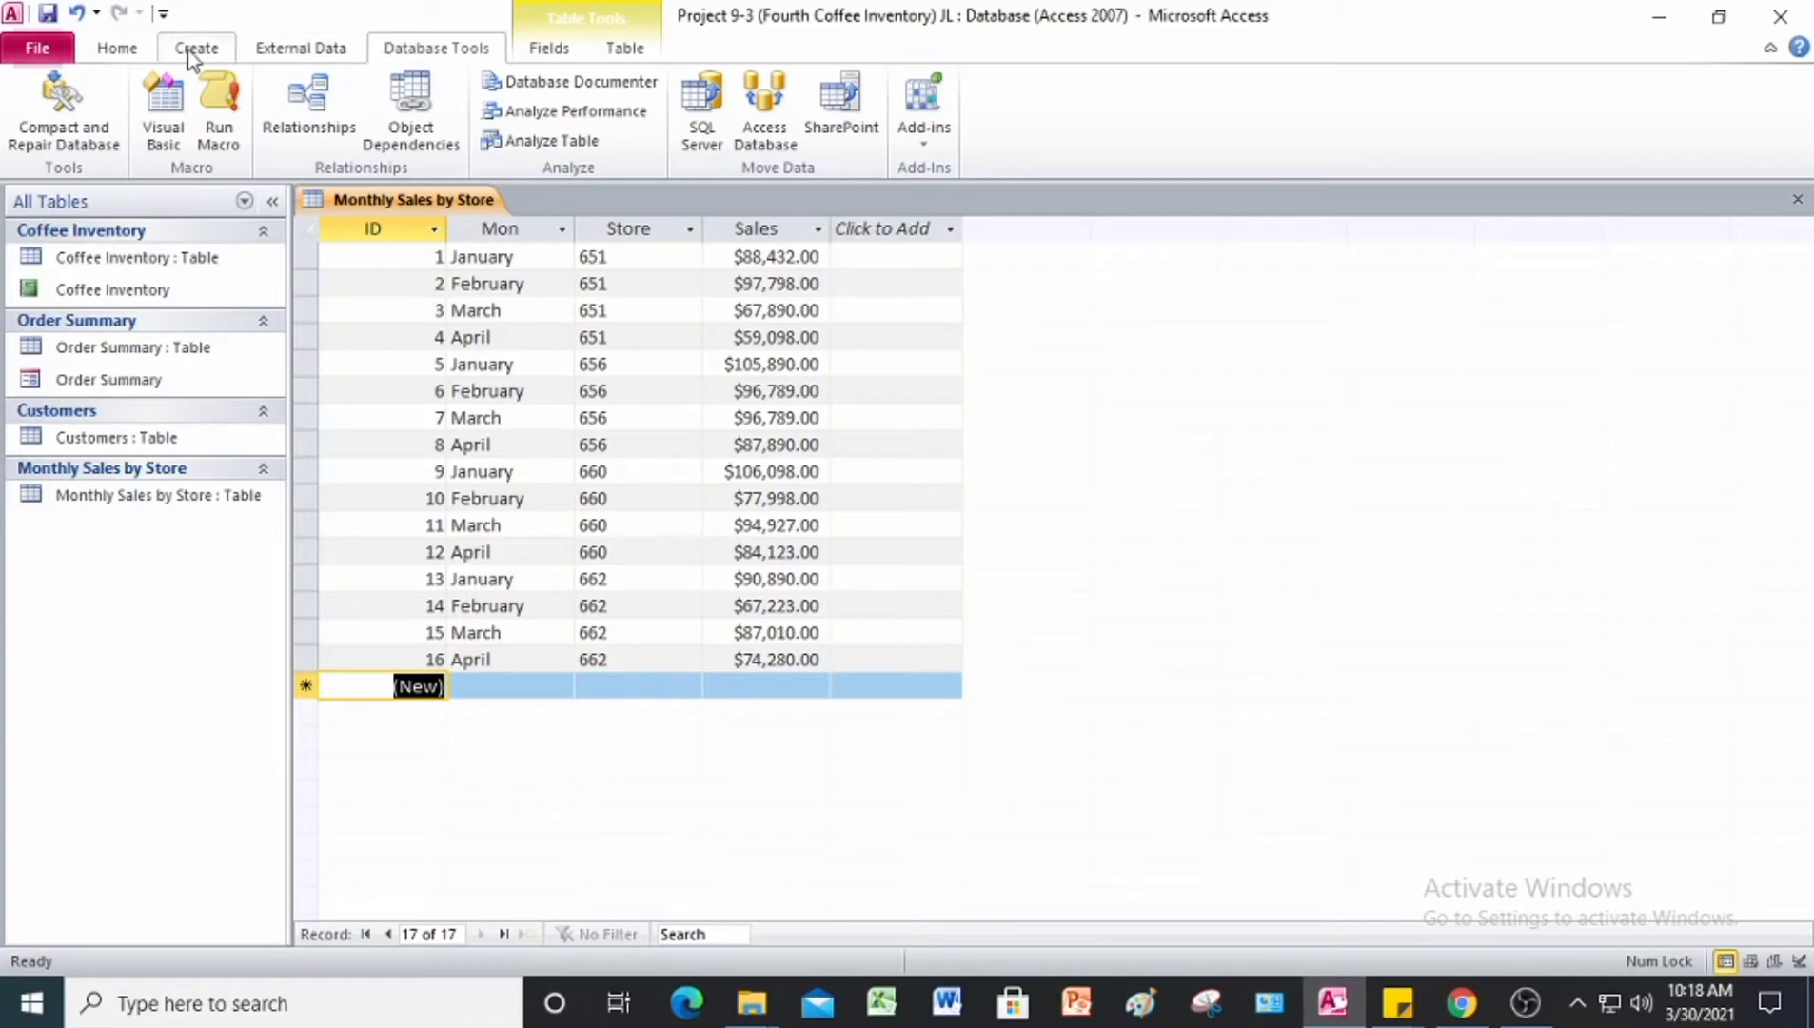
left_click(126, 63)
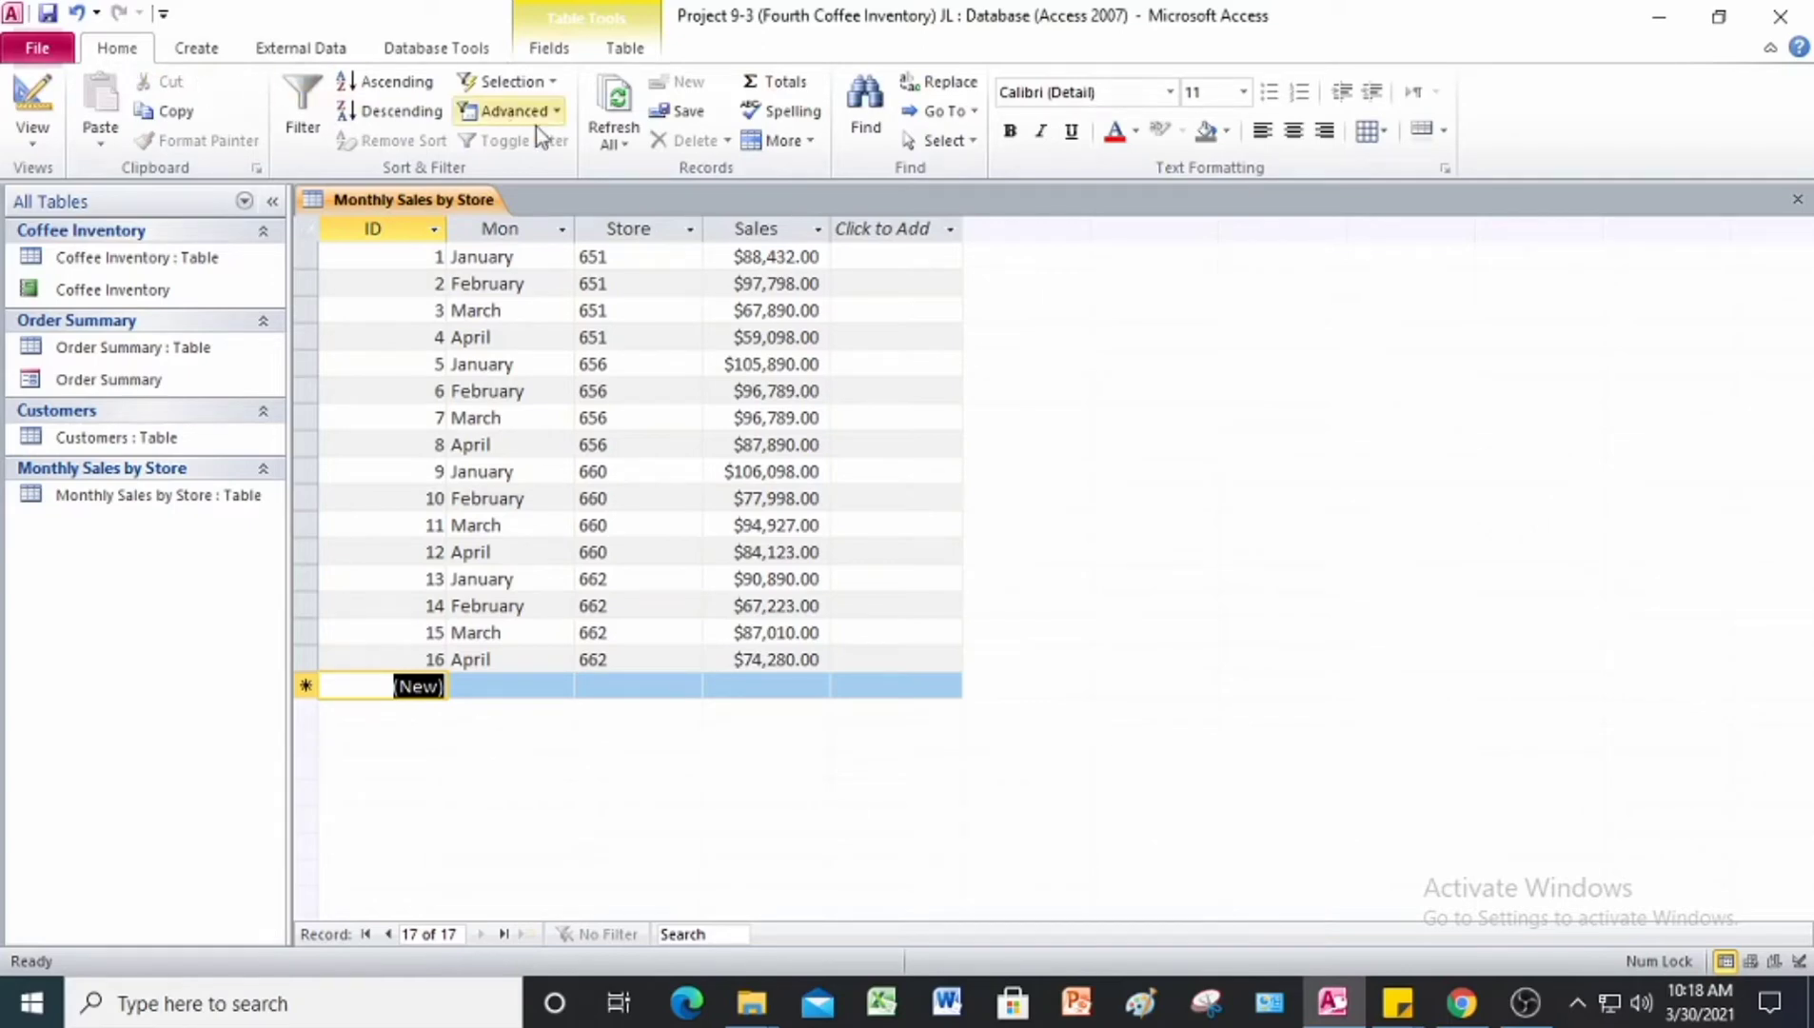
left_click(778, 84)
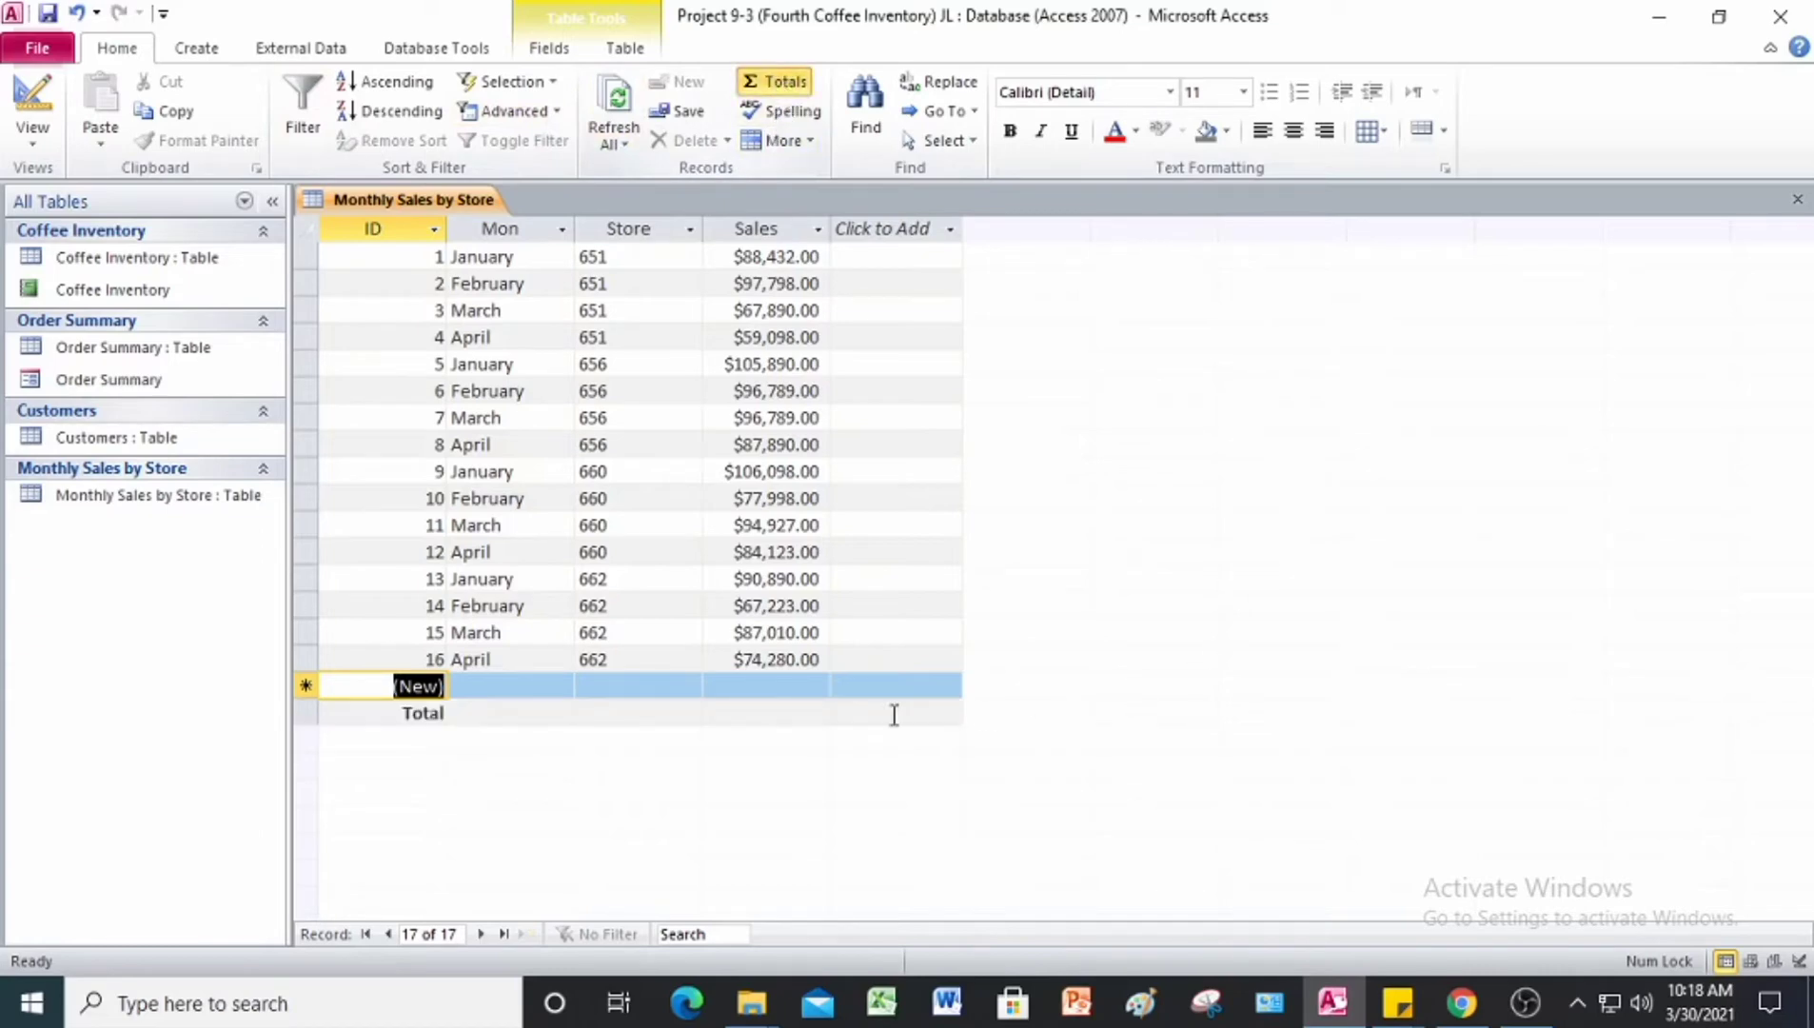
Step: Set the Mon field in the Total row to Count
left_click(511, 686)
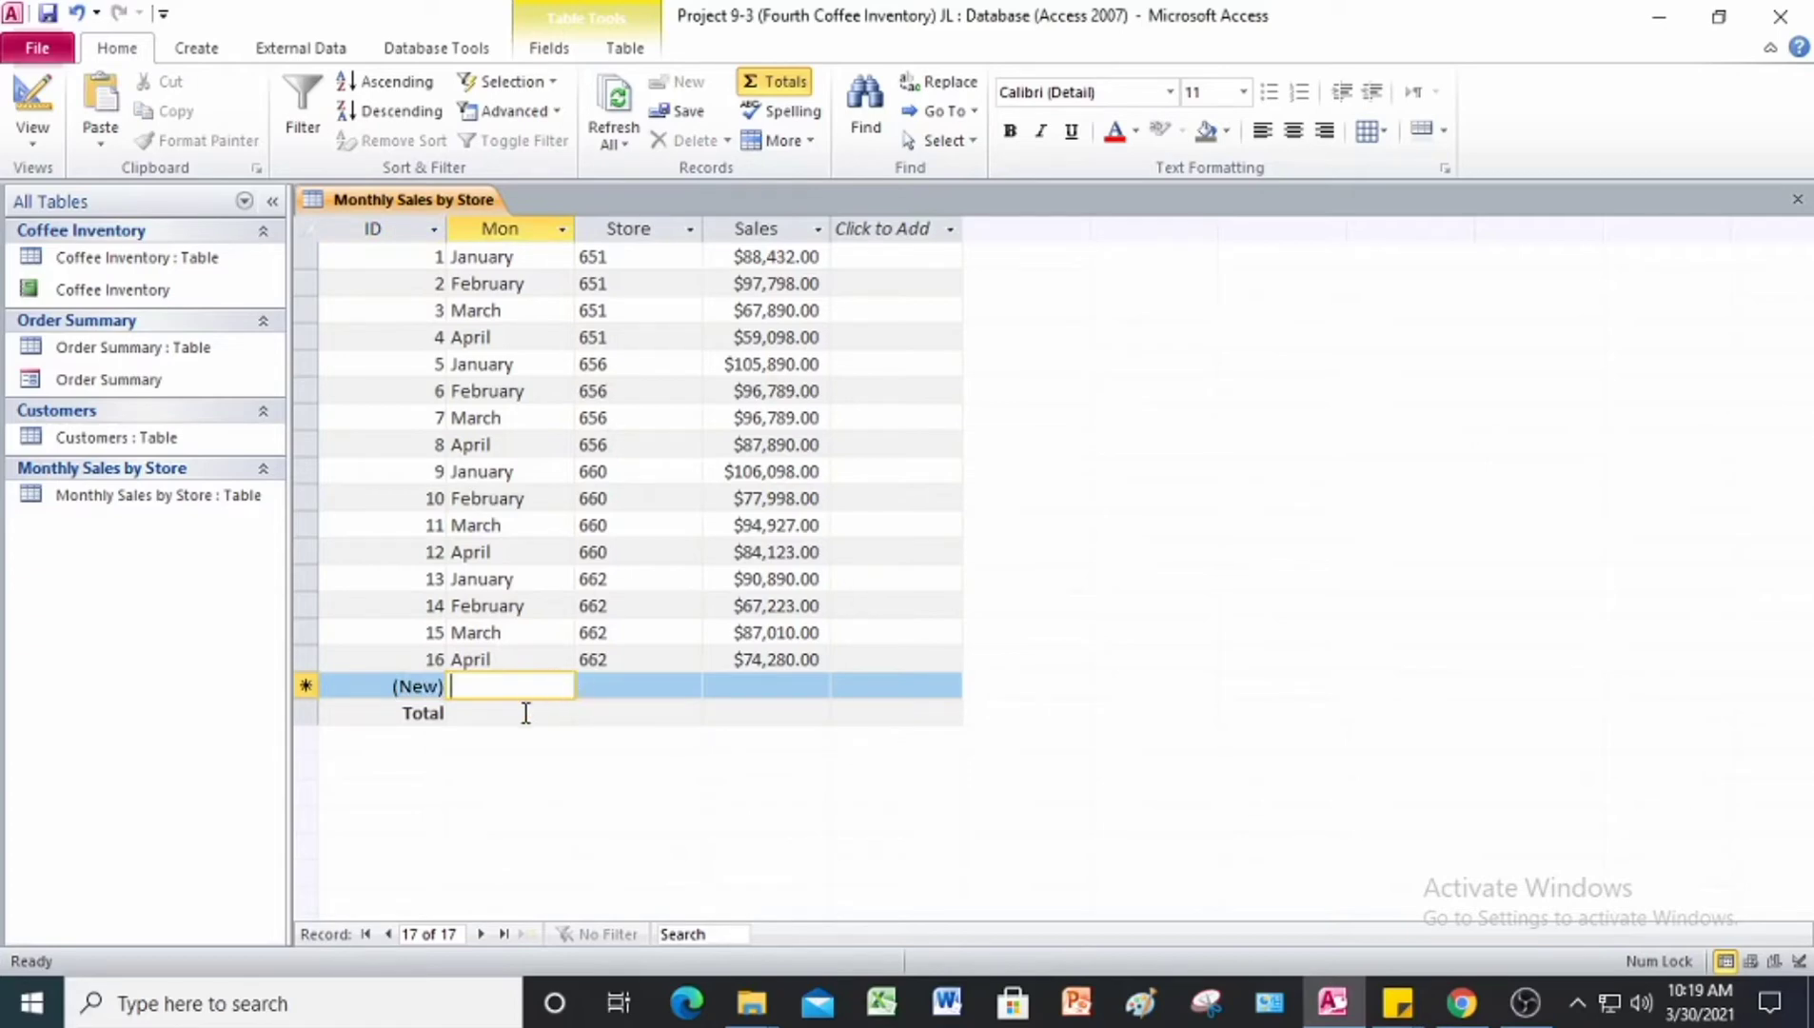
left_click(557, 712)
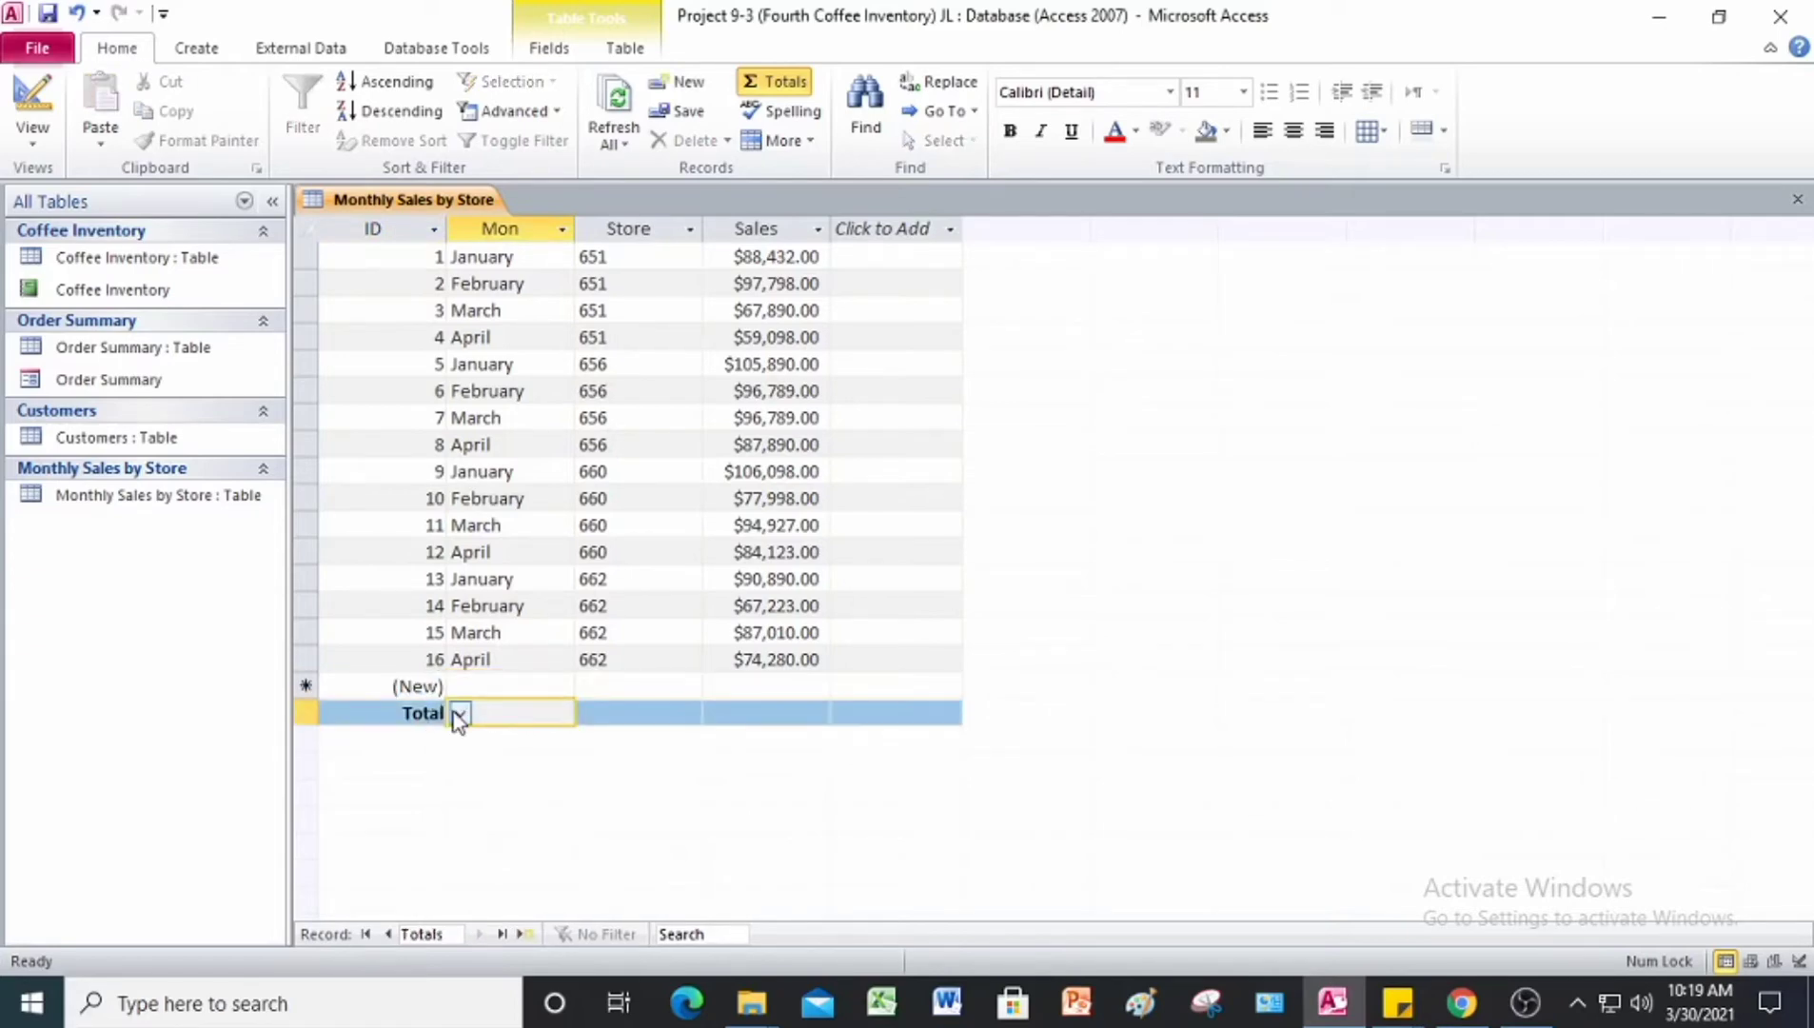
left_click(458, 714)
left_click(480, 764)
Step: Set the Sales field in the Total row to Sum
left_click(774, 706)
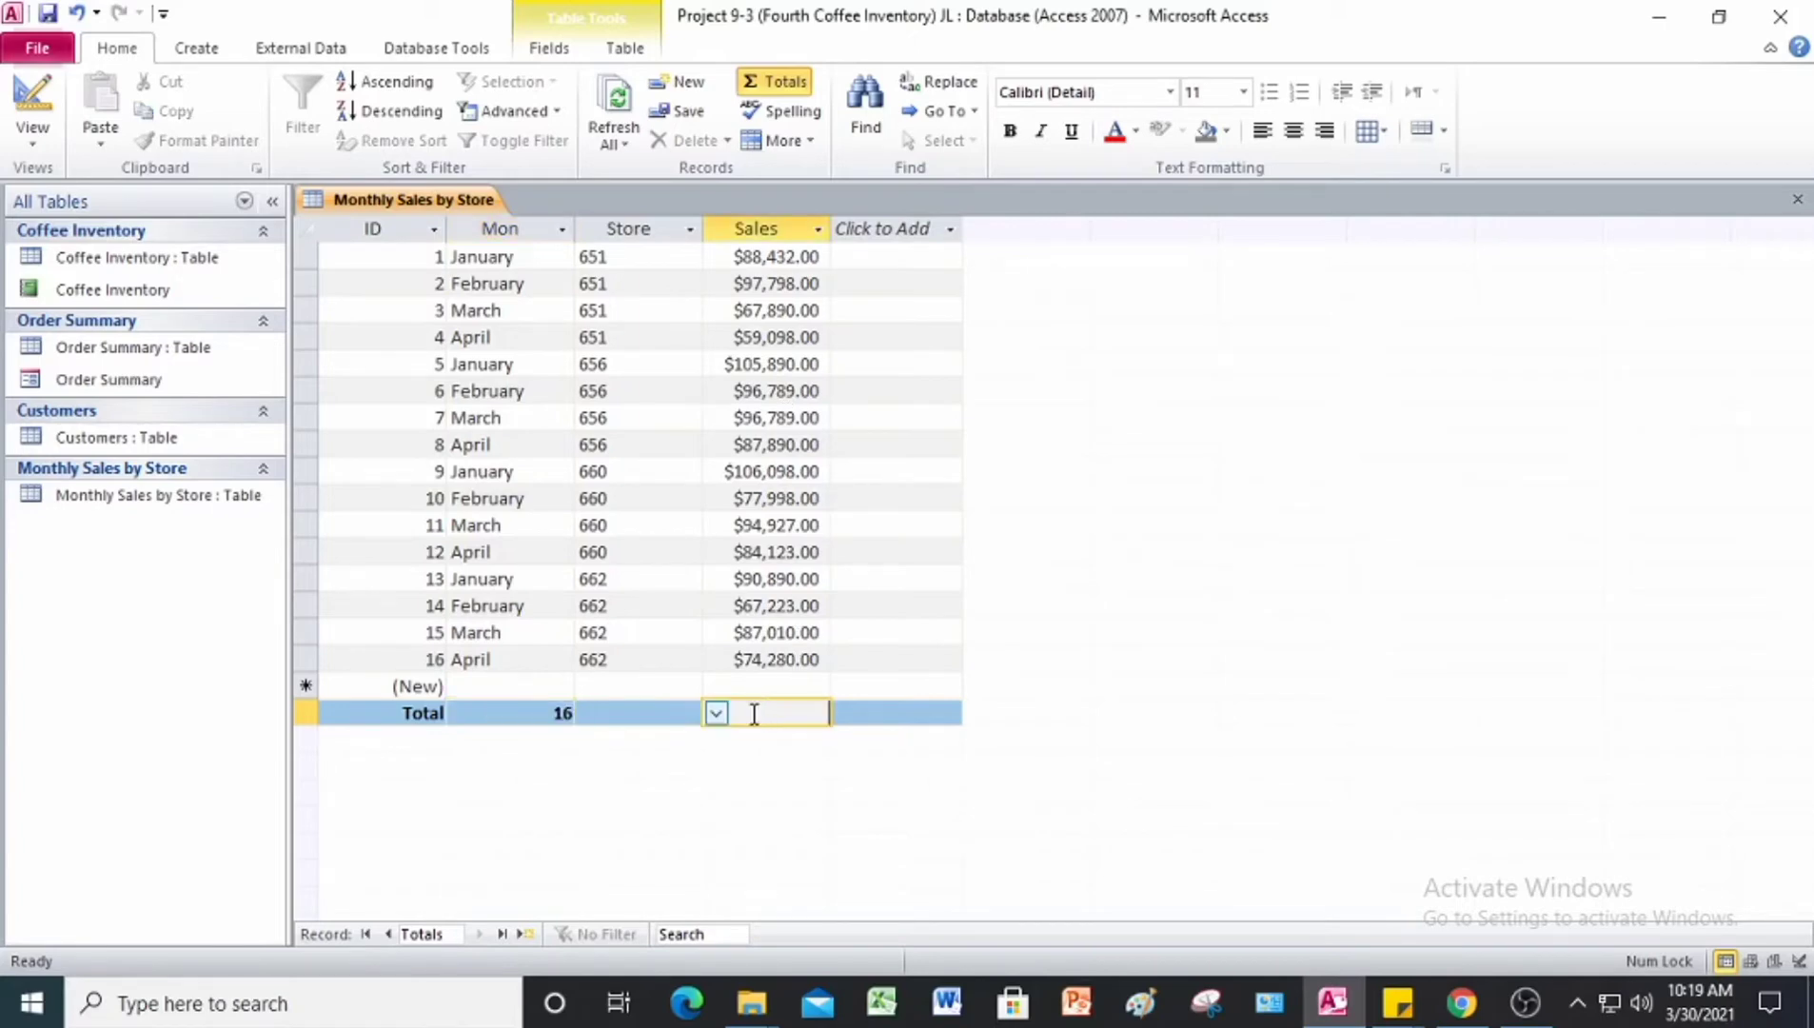
left_click(719, 716)
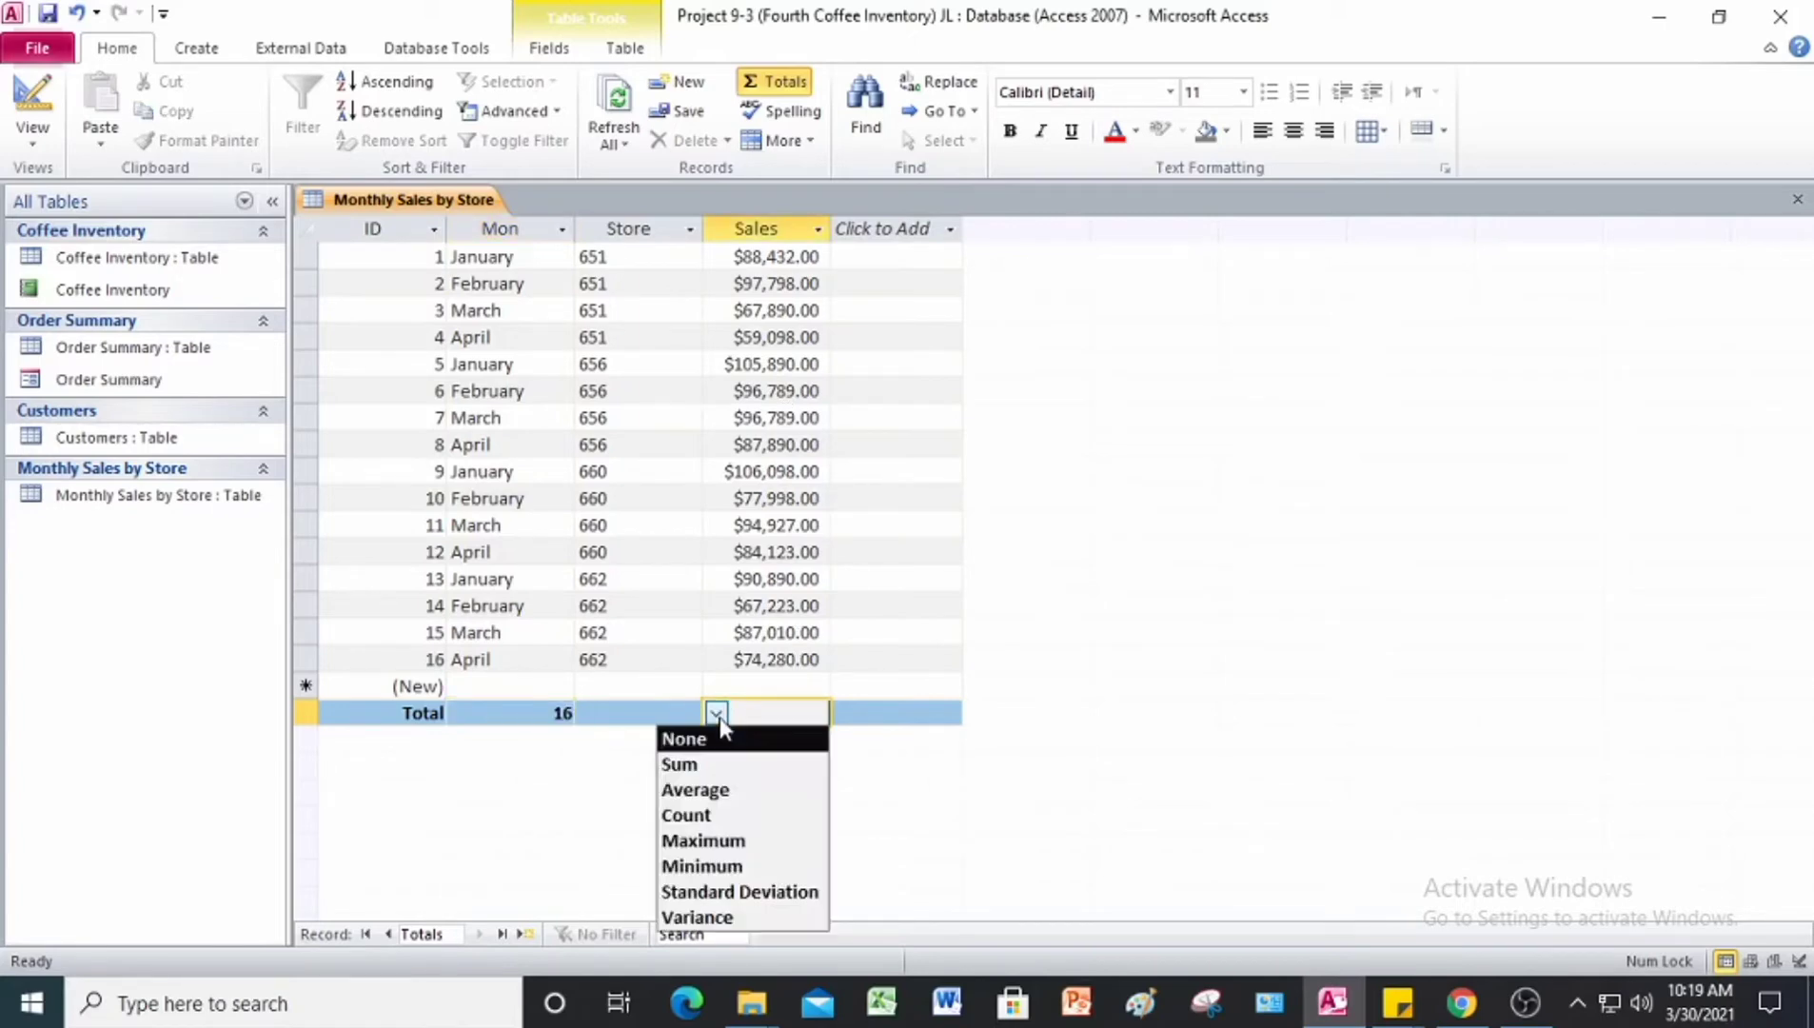
left_click(683, 764)
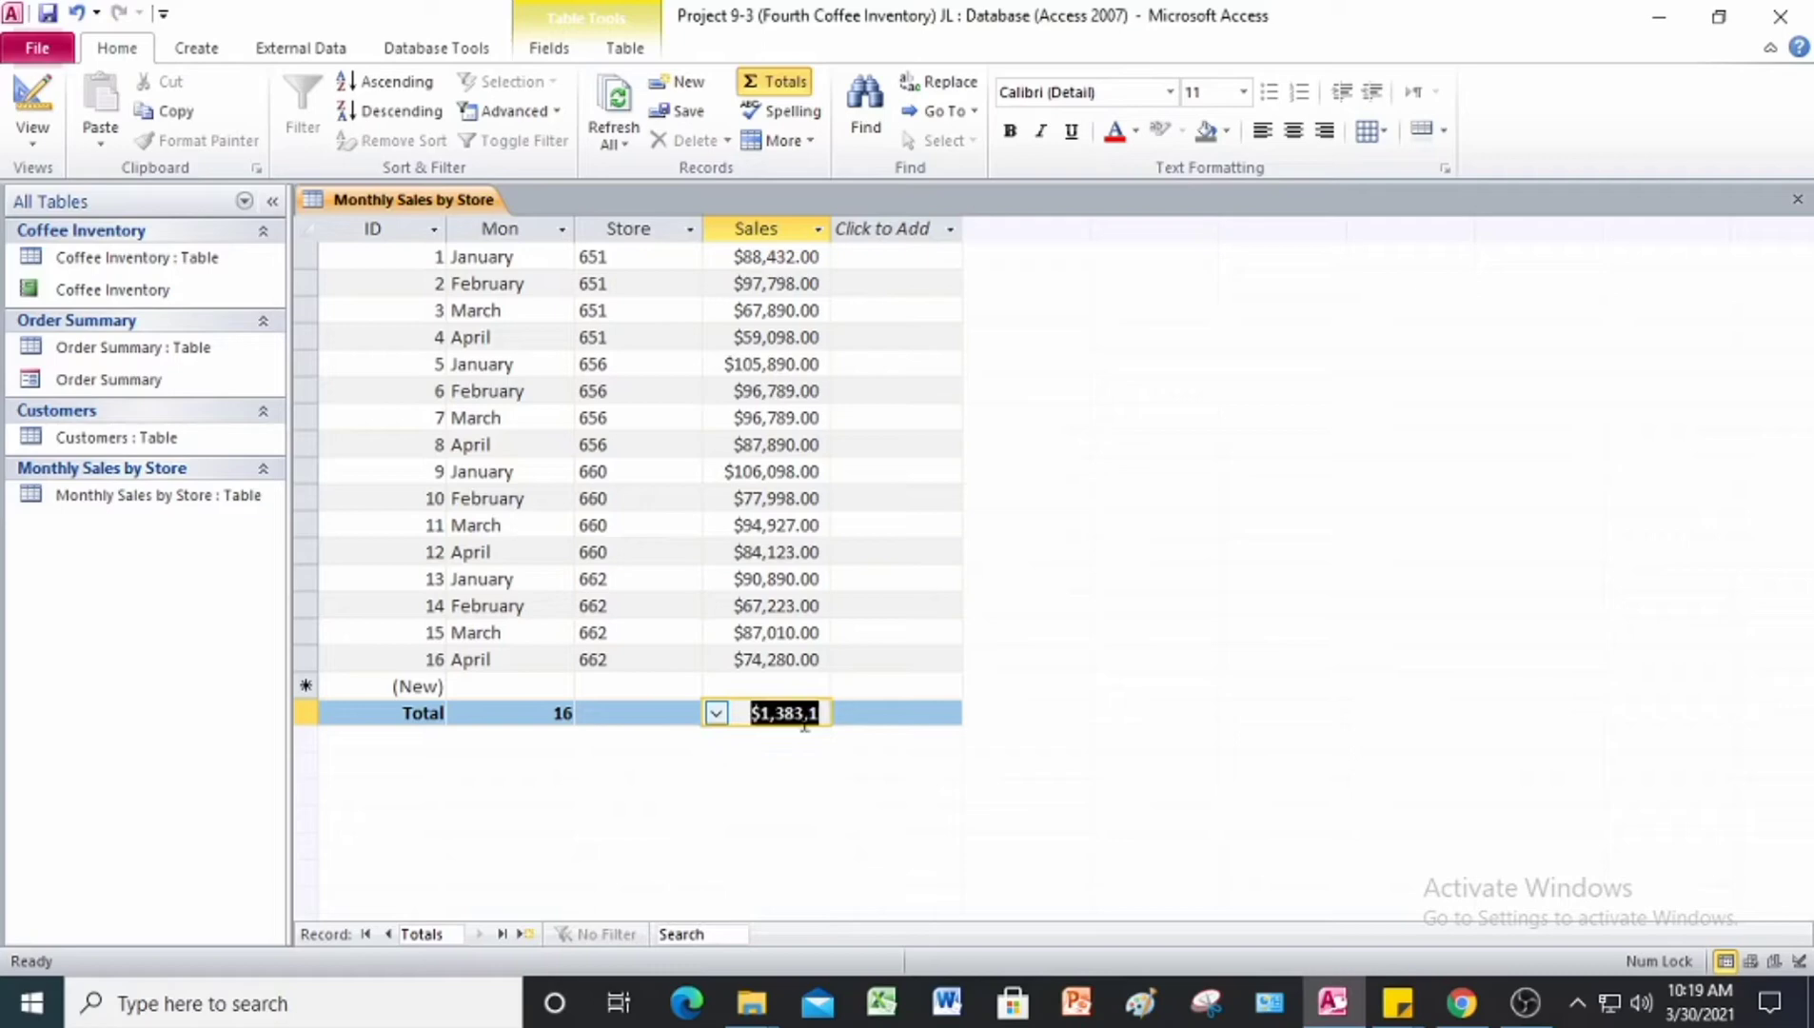
left_click(905, 712)
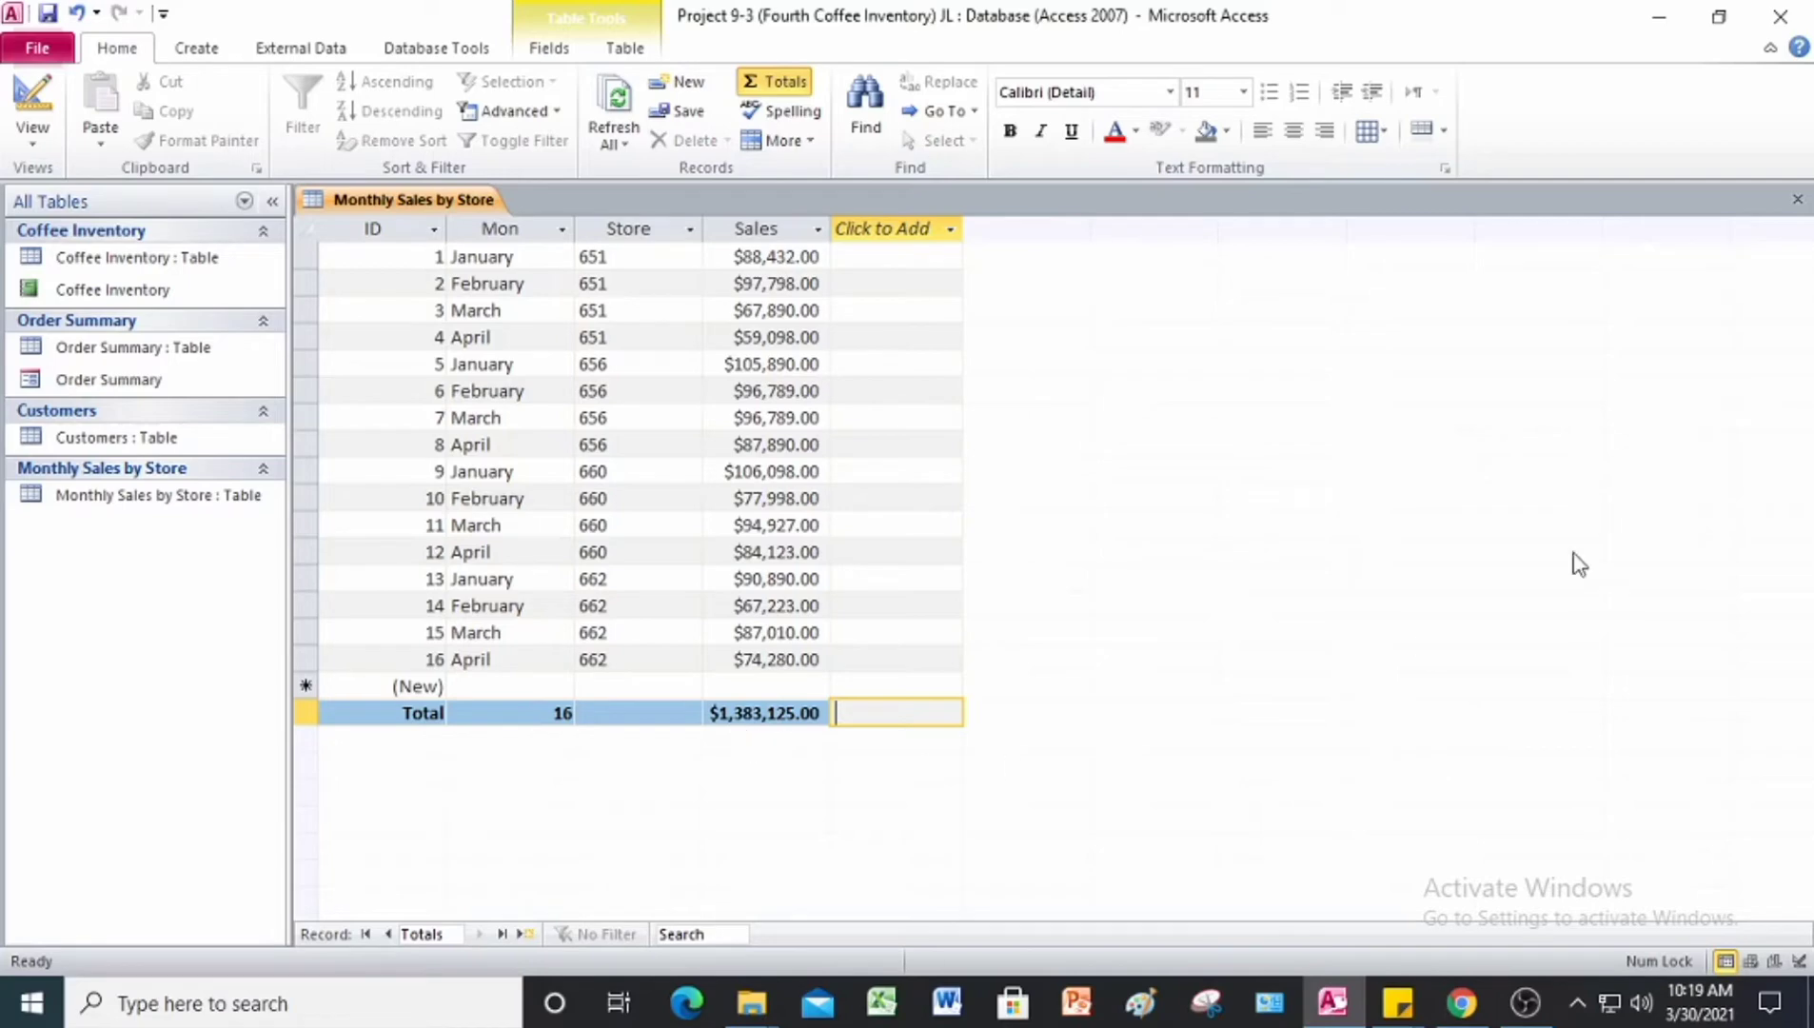
Step: Save and close the Monthly Sales by Store table, and close the Project 9-3 database
right_click(437, 204)
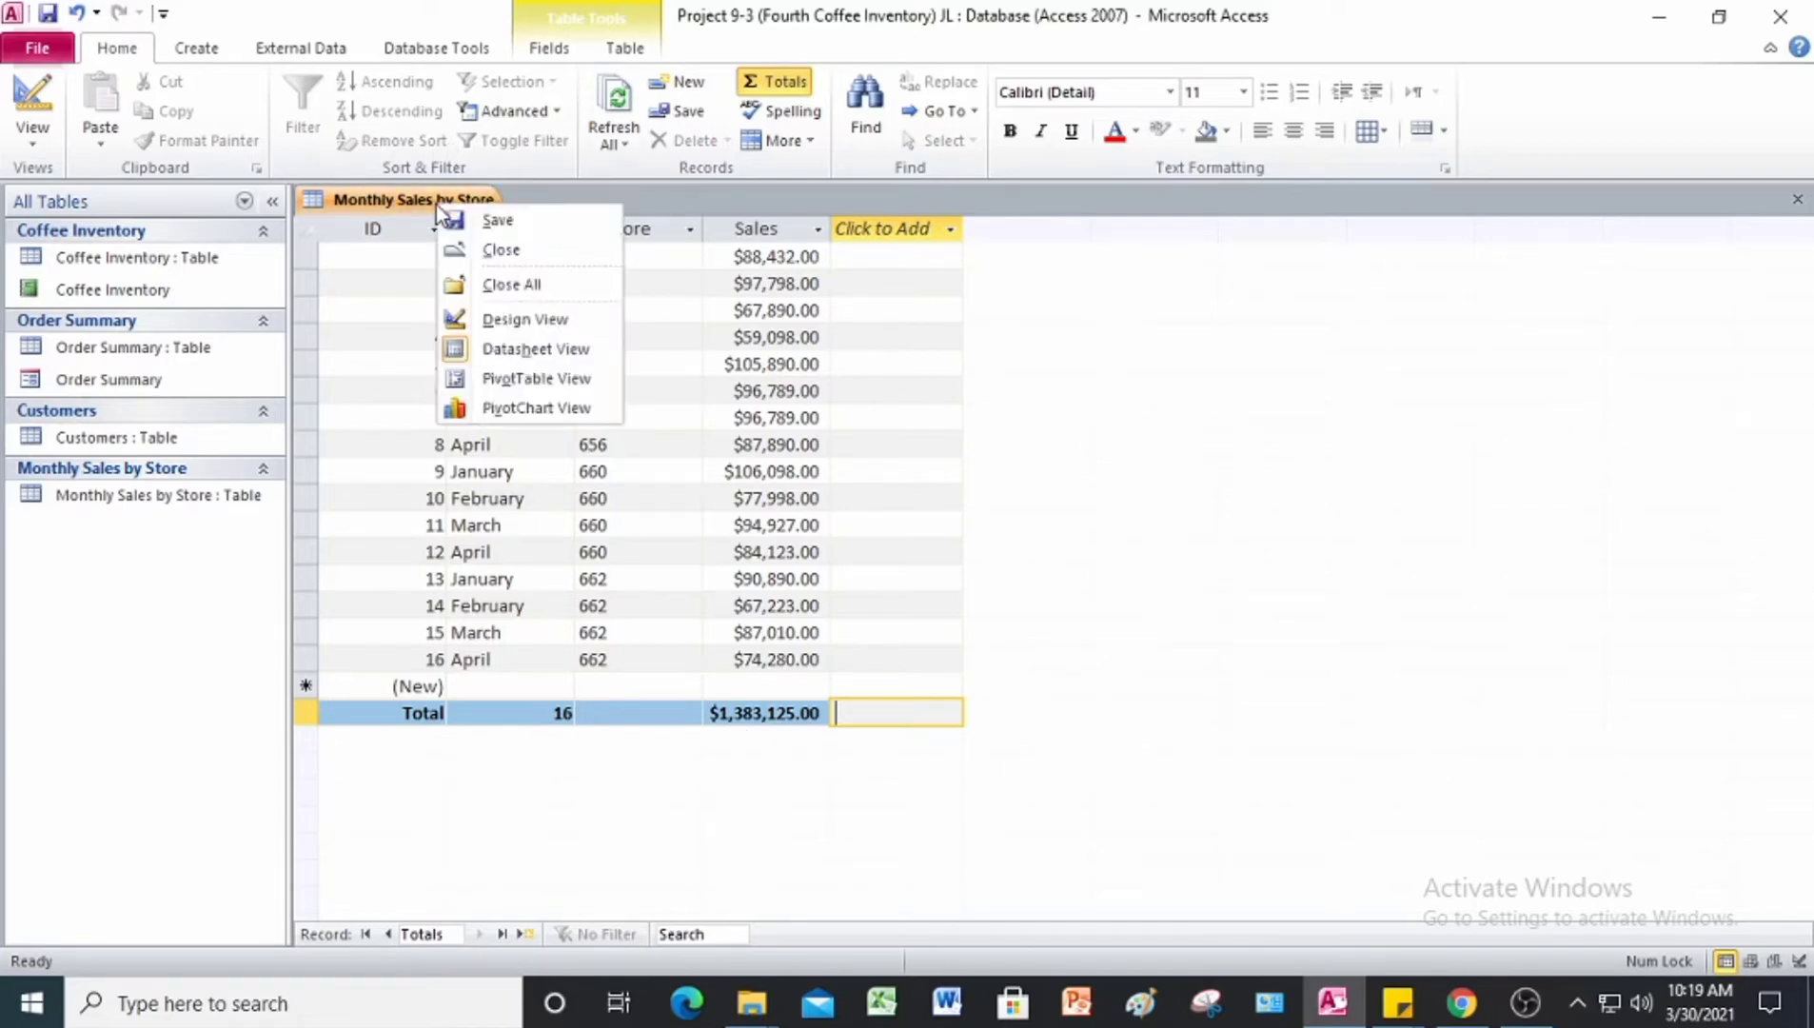
left_click(472, 228)
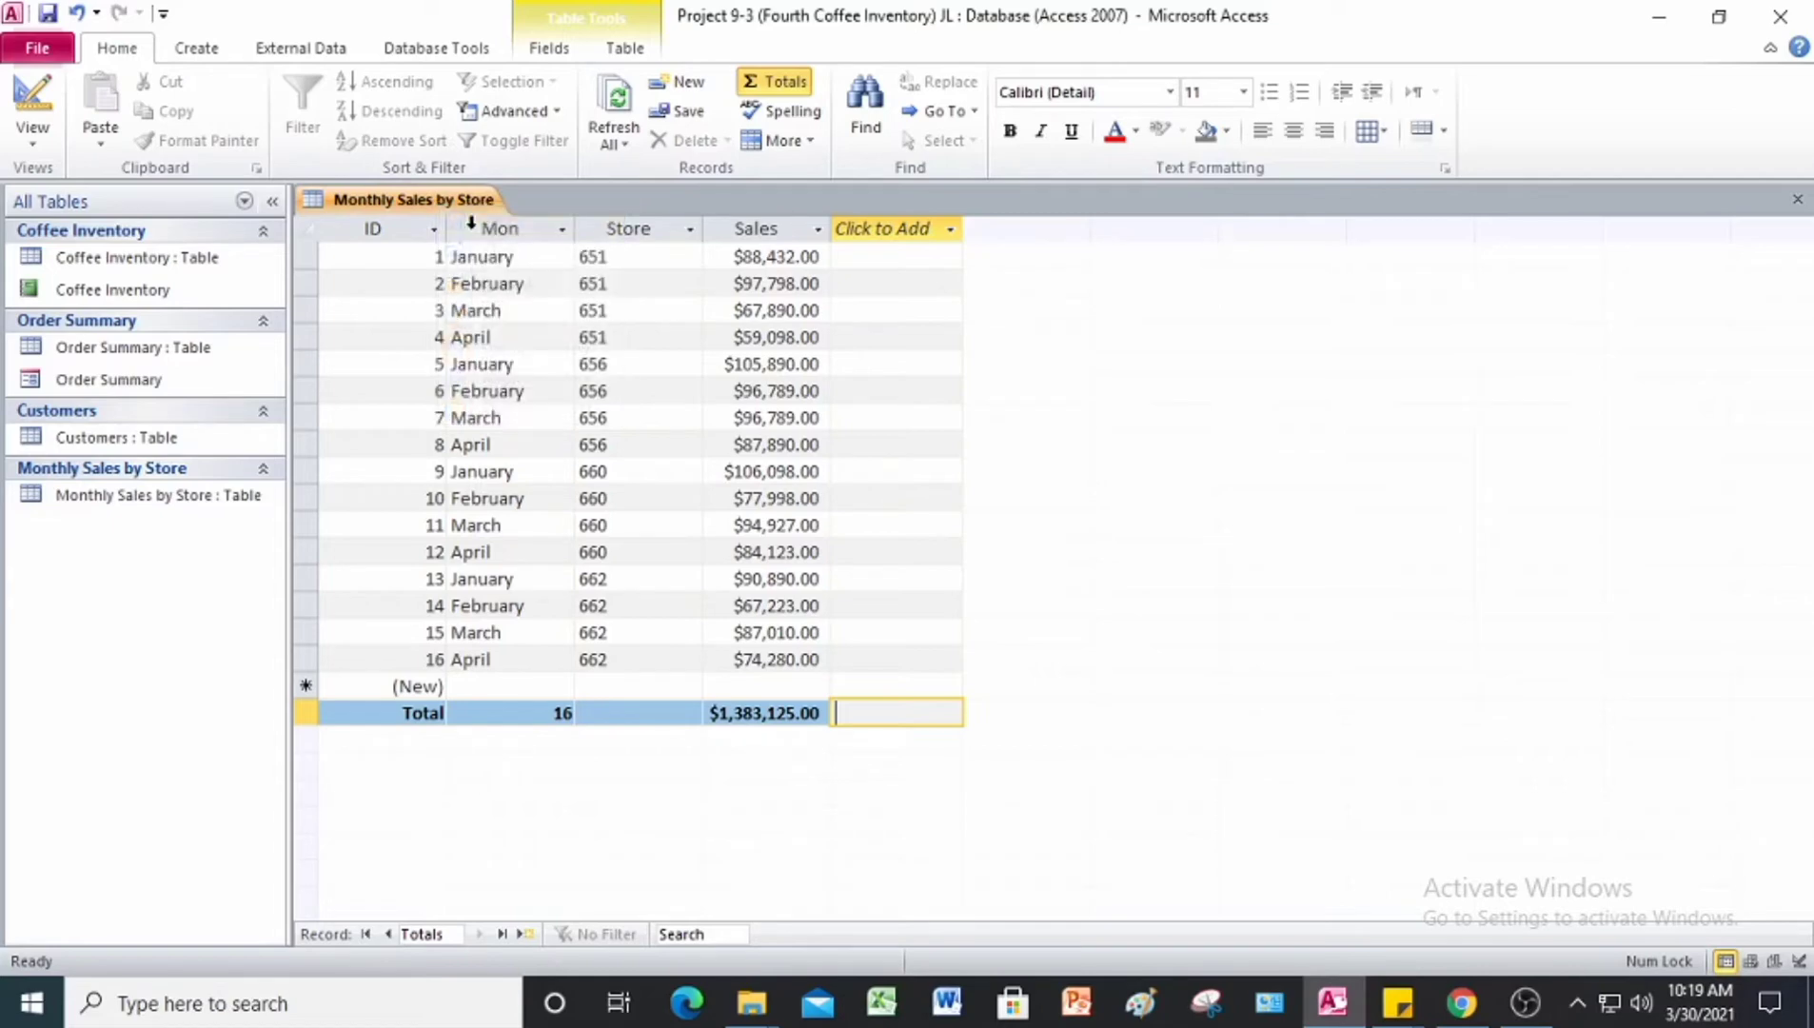
right_click(395, 203)
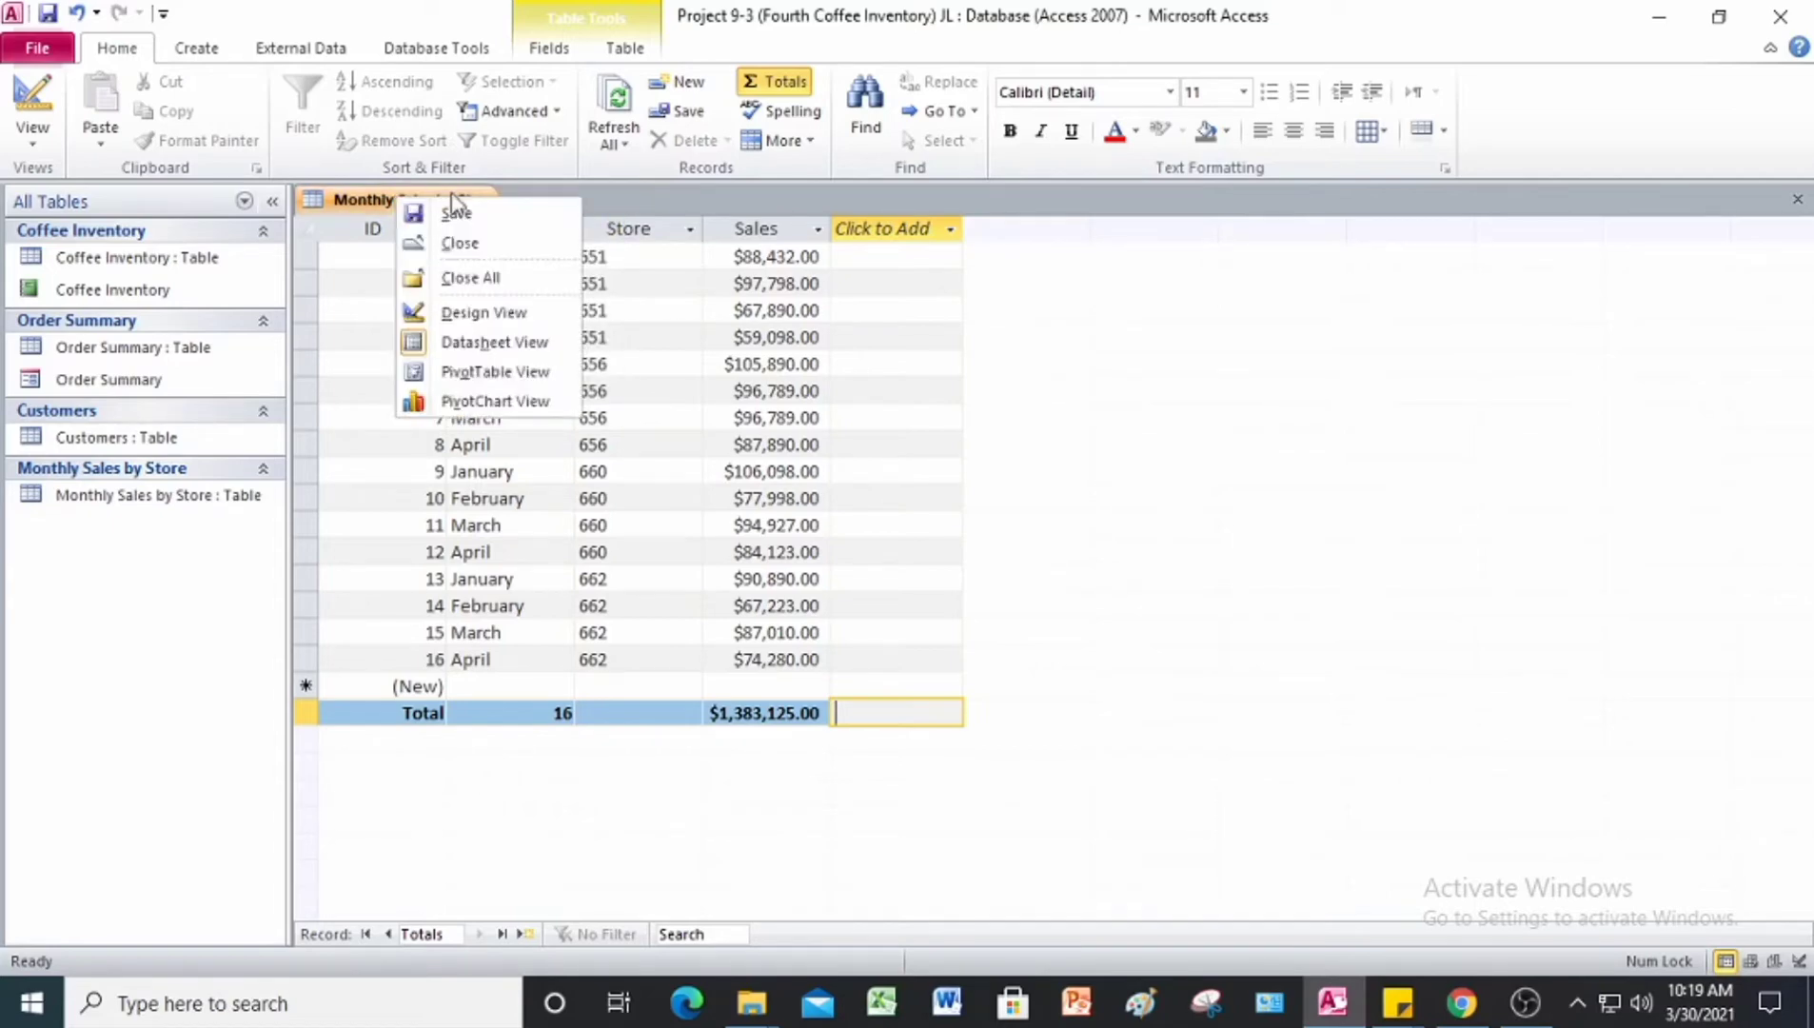
left_click(460, 243)
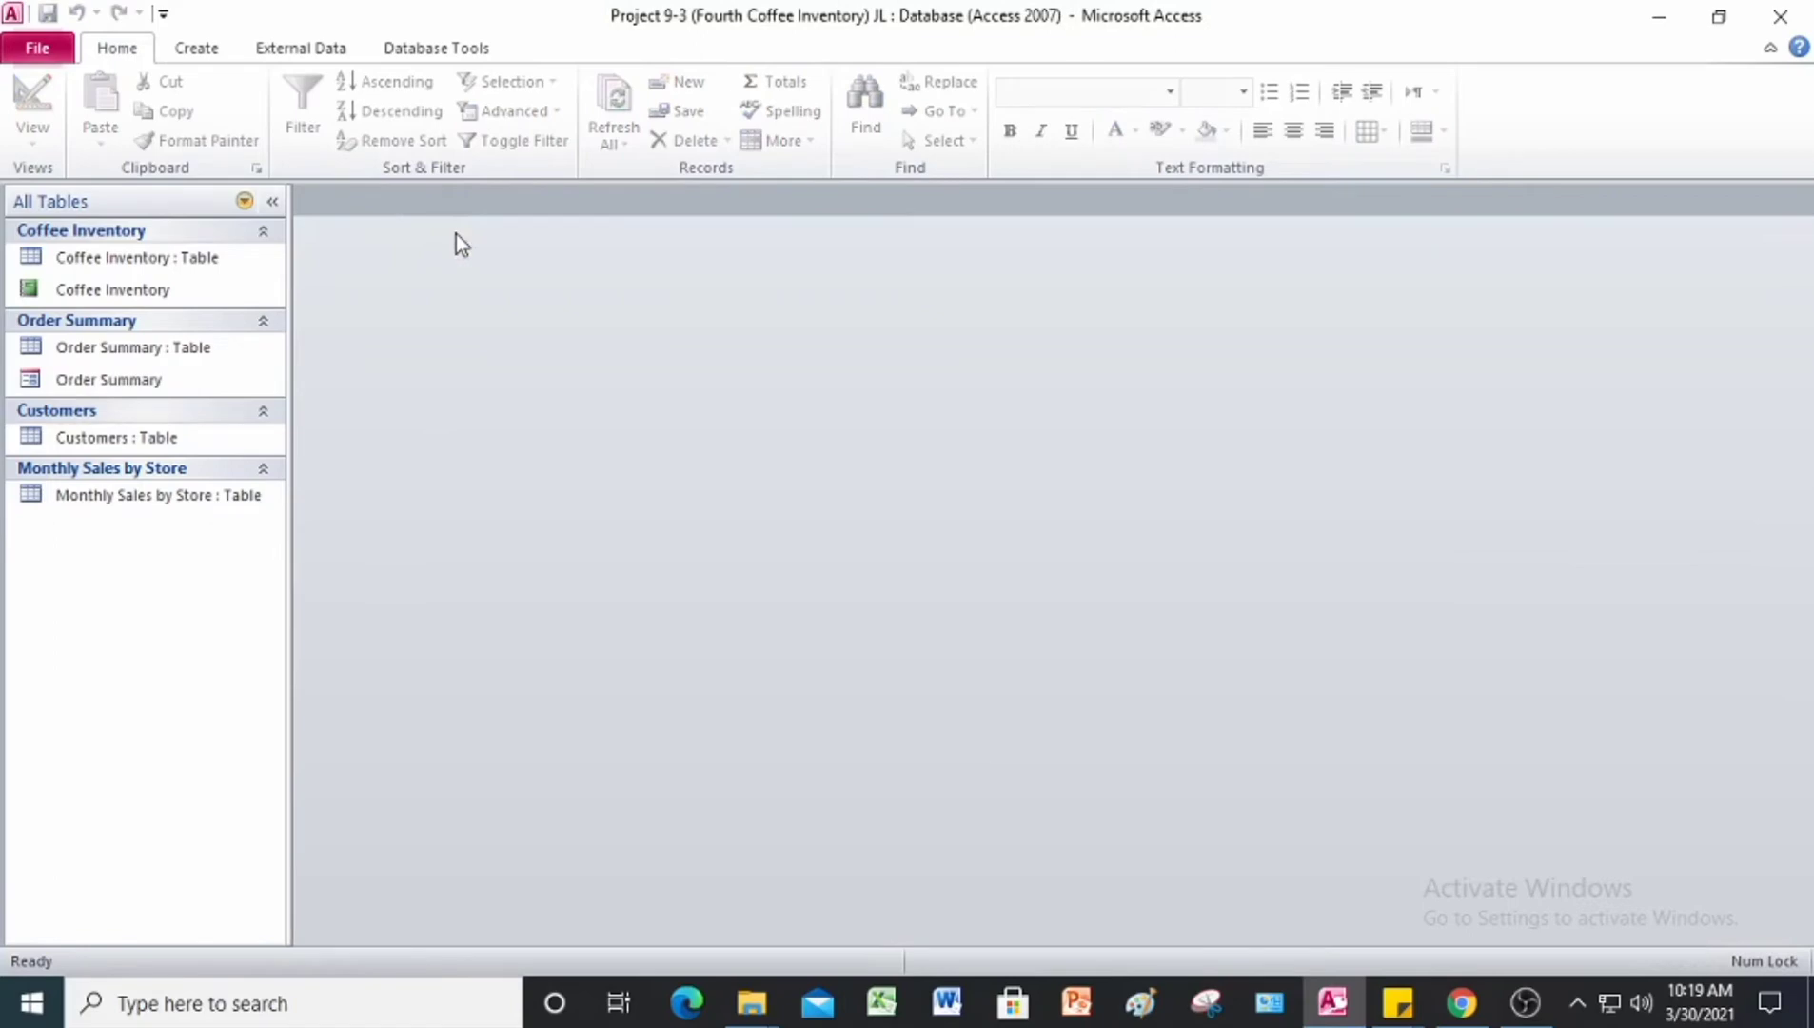
left_click(1781, 18)
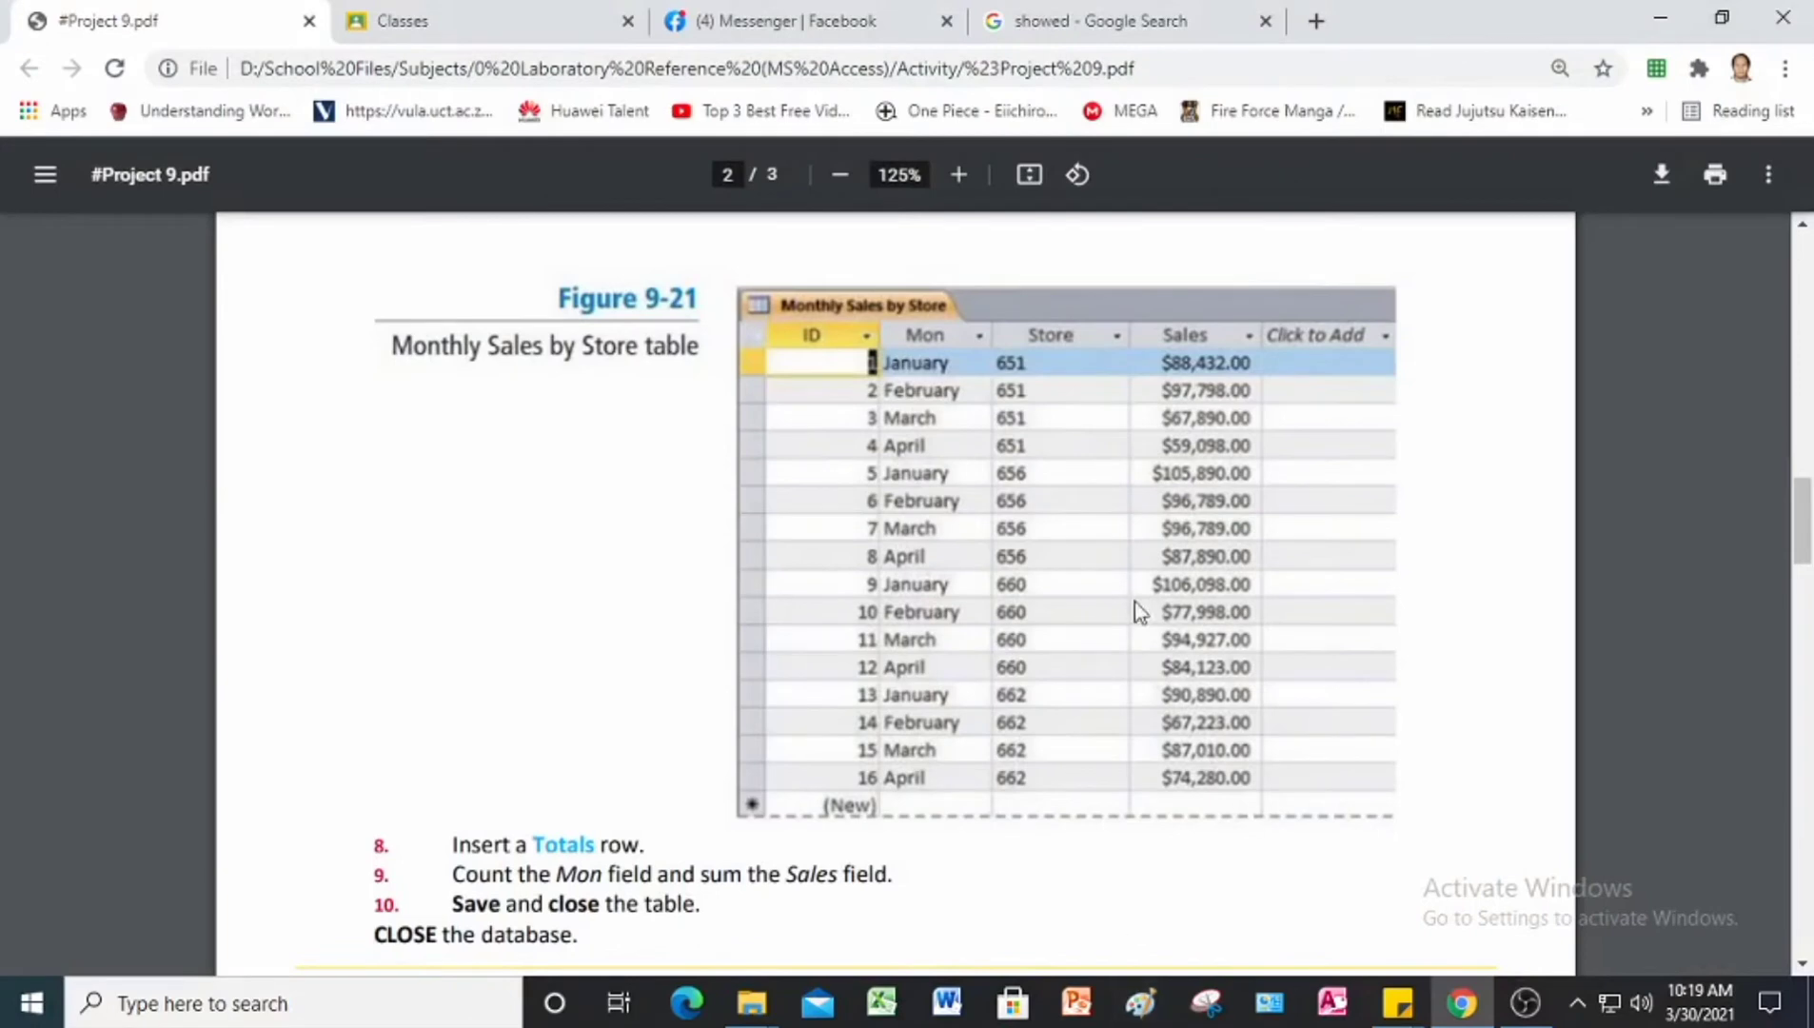
Step: Review the Project 9-3 instructions in the Project 9 PDF and read the Project 9-4 tasks for the Wingtip Toys table
scroll(841, 553, "down", 1)
scroll(840, 552, "up", 10)
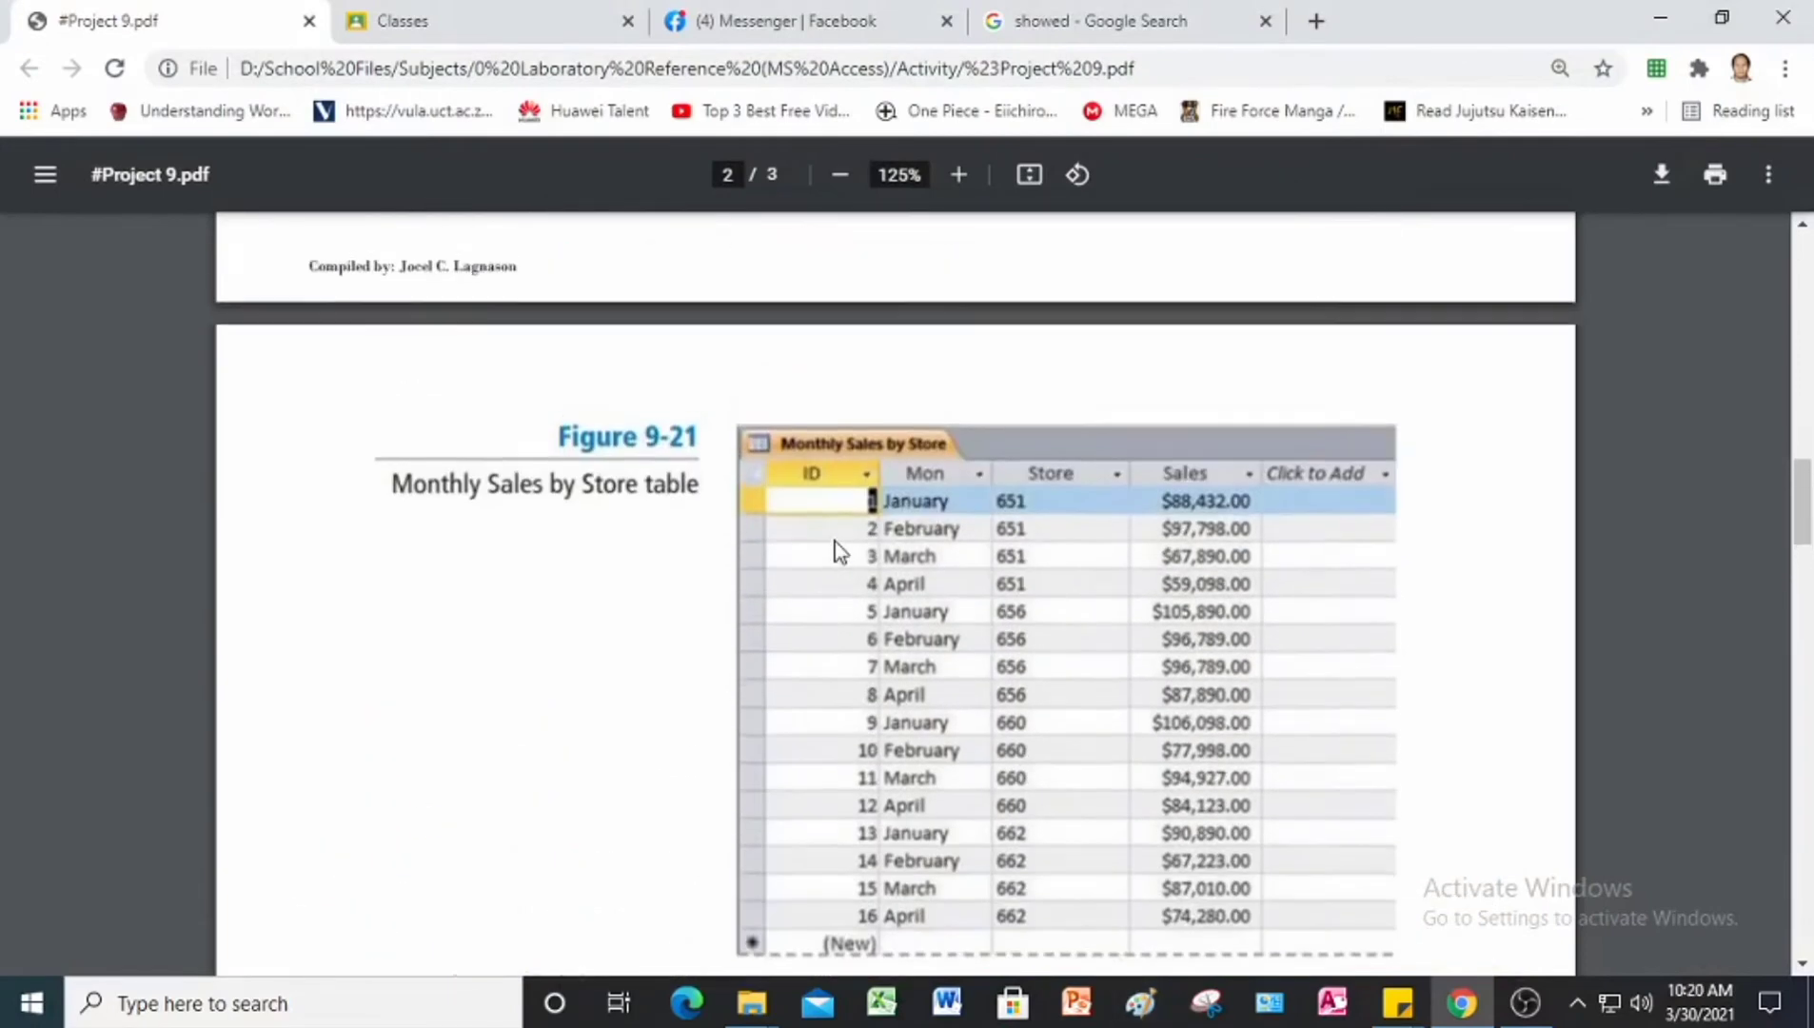
scroll(837, 547, "up", 3)
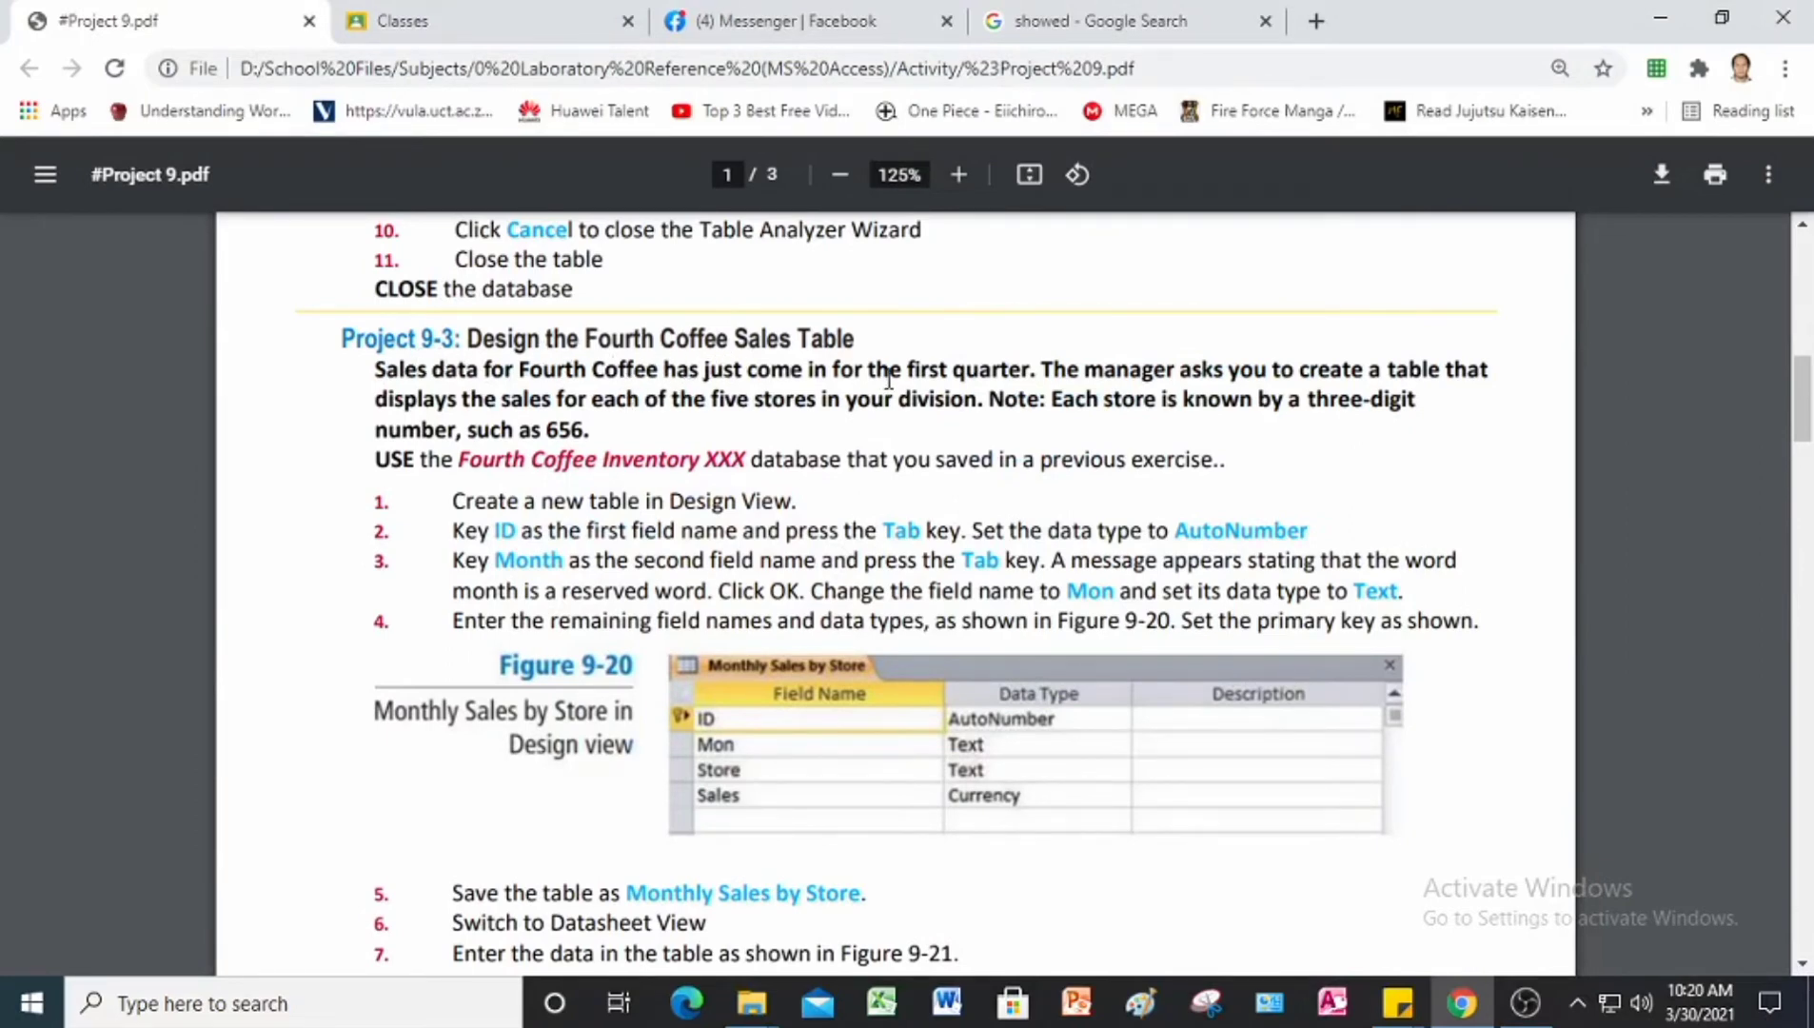
scroll(888, 379, "down", 15)
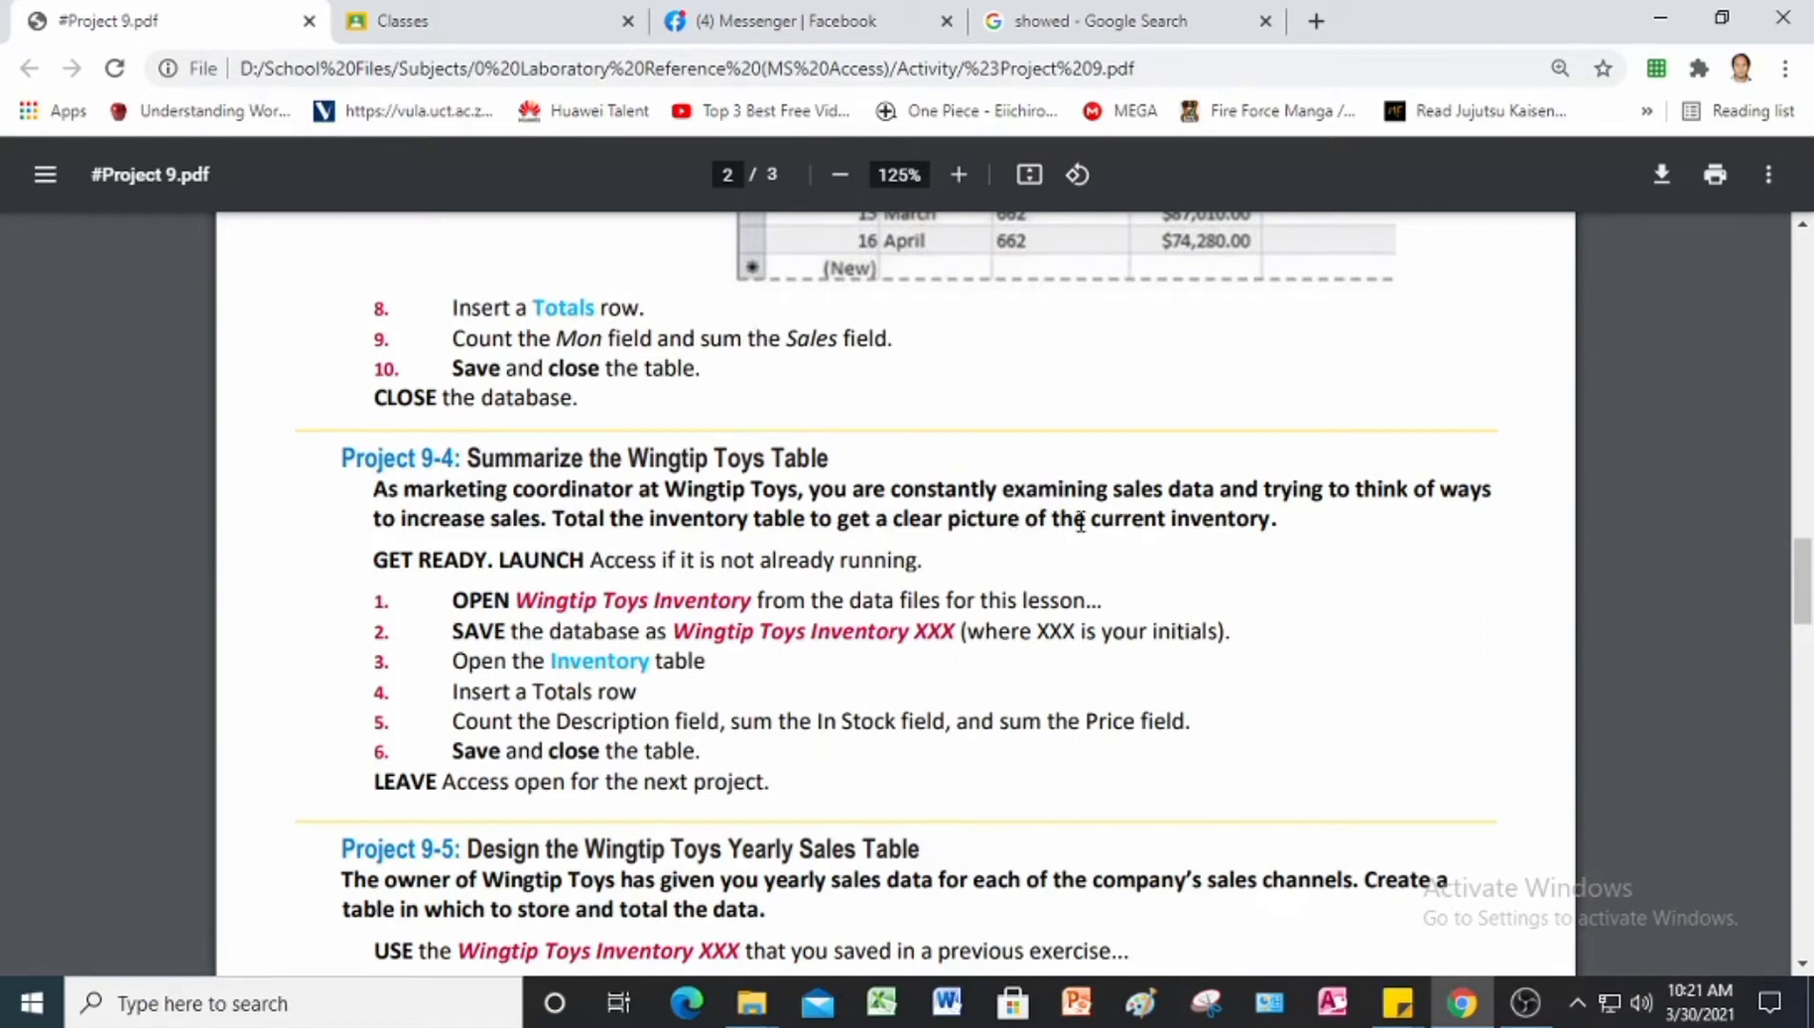
scroll(847, 514, "down", 2)
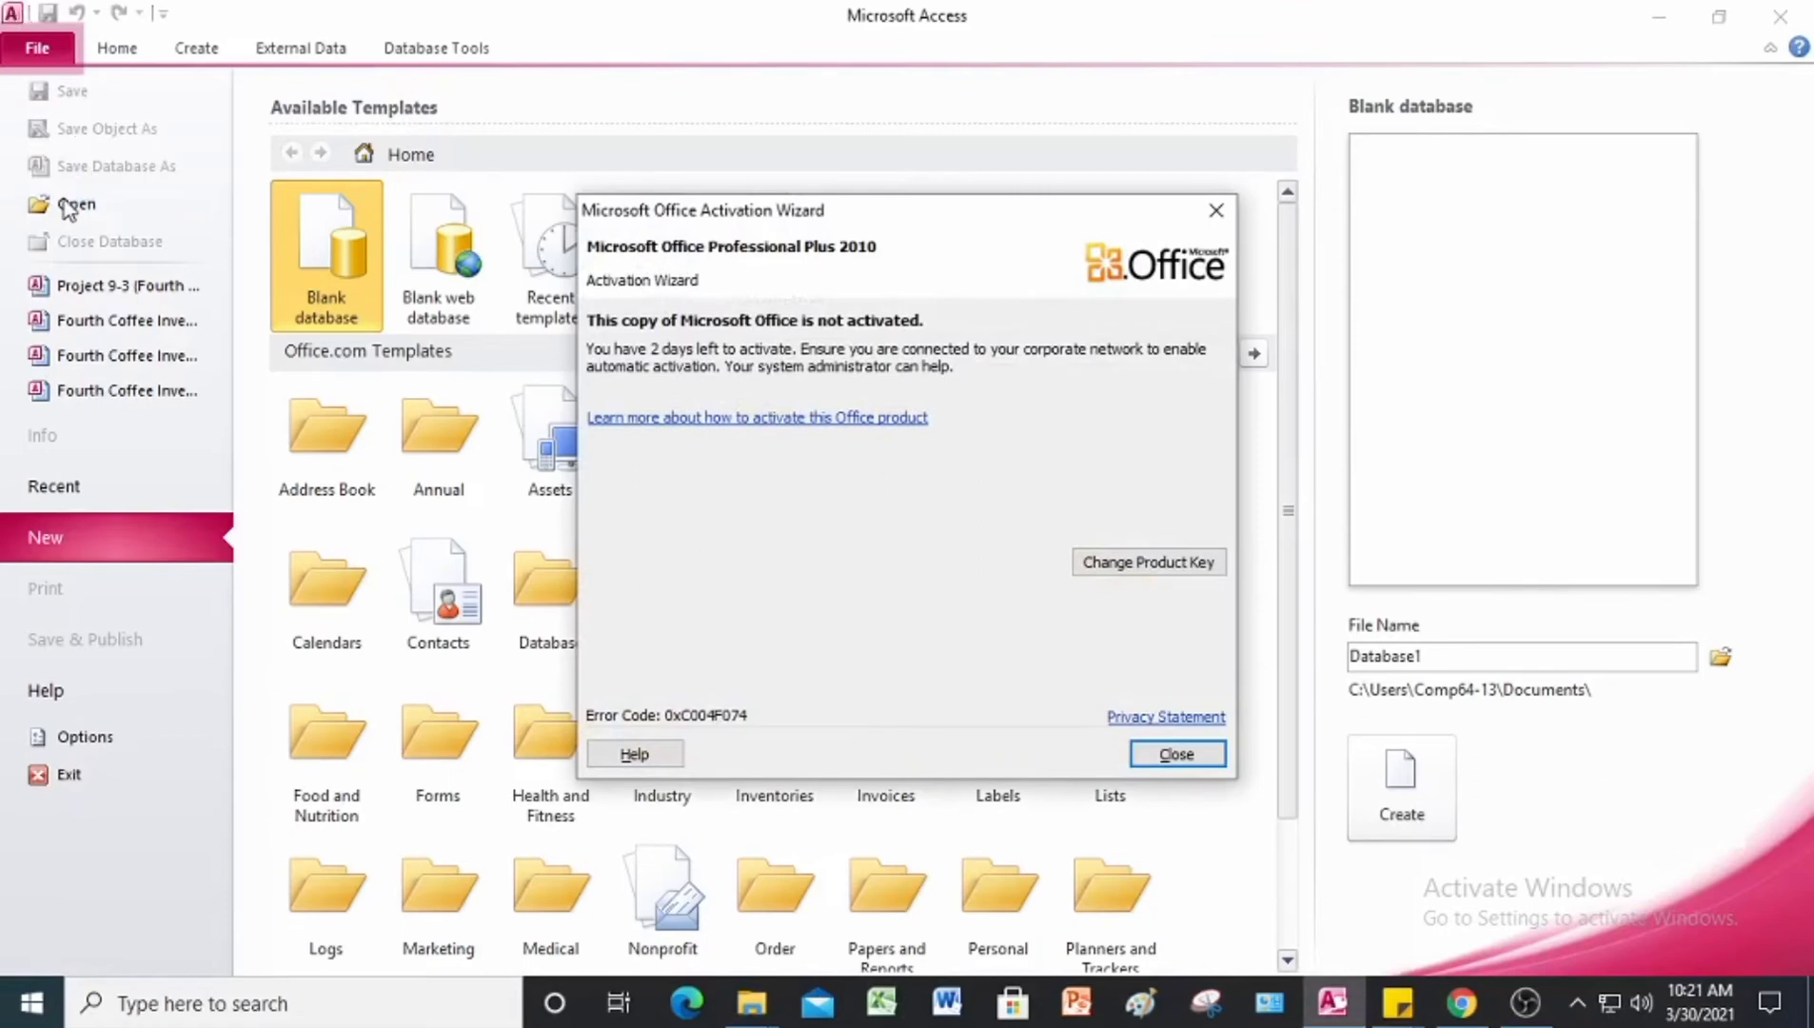
Step: Open the Wingtip Toys Inventory XXX database from the Project 9 Data Files folder and enable its content
left_click(1216, 209)
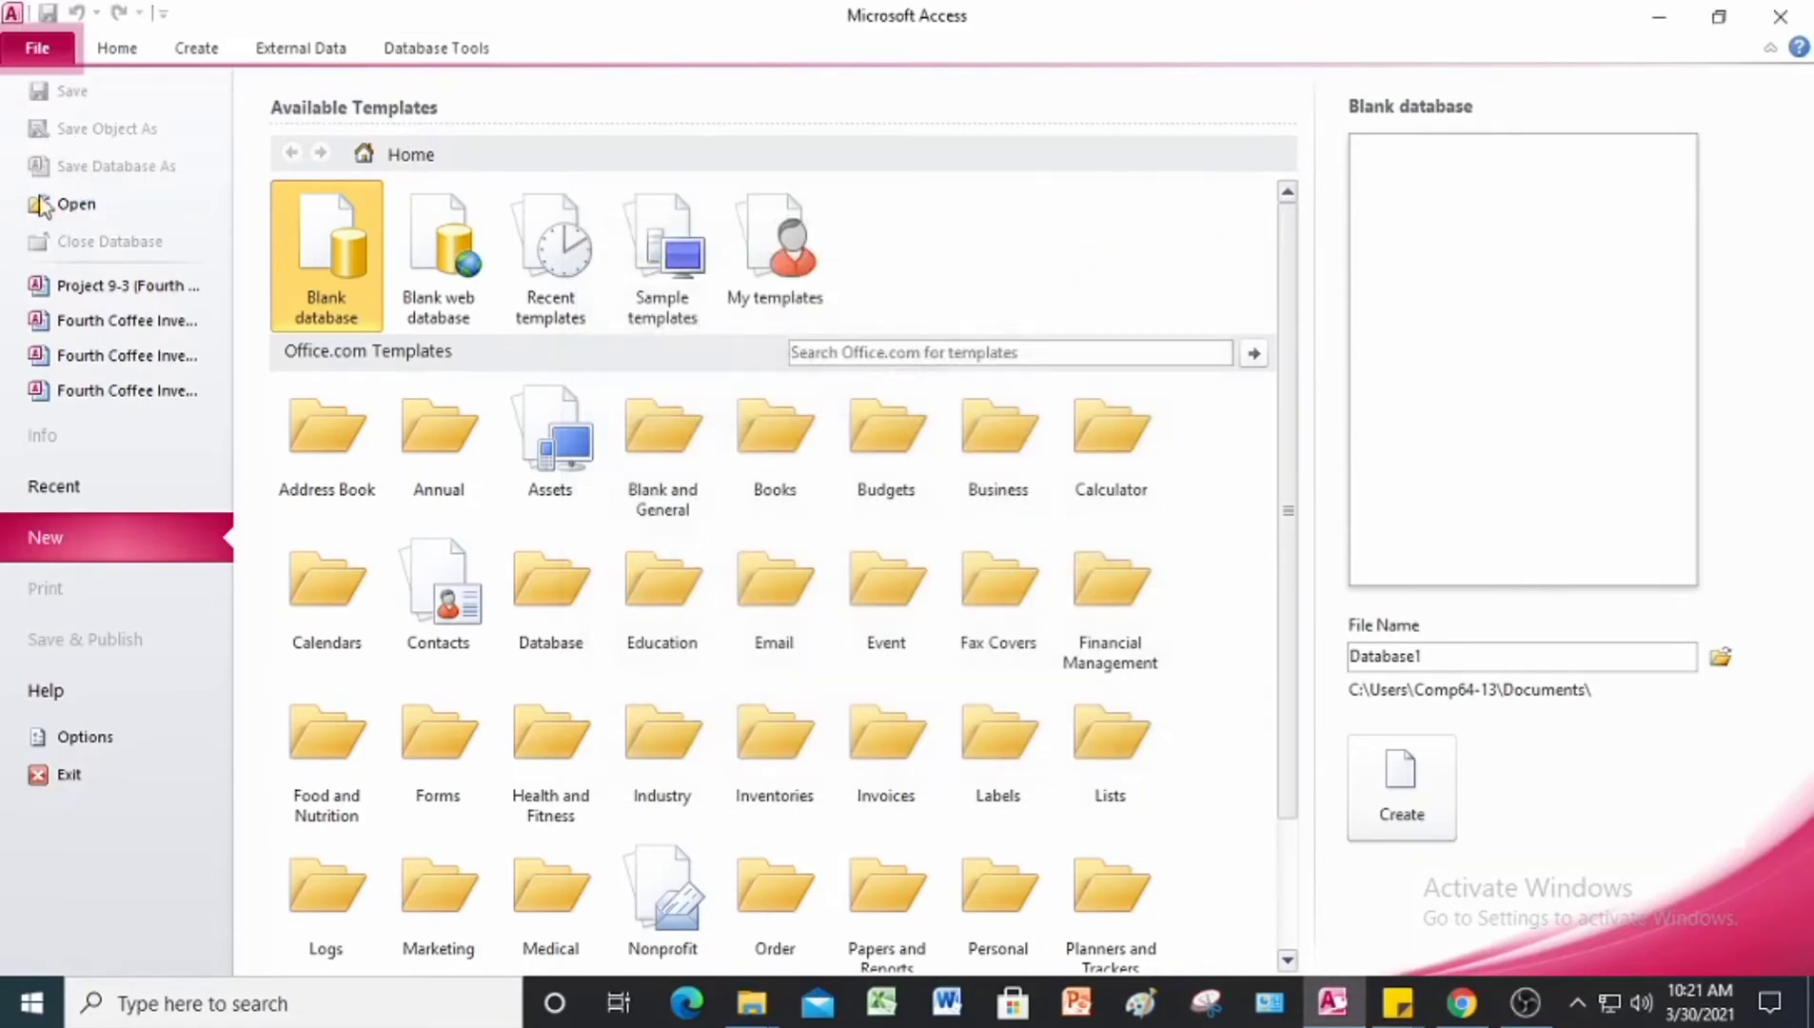
left_click(34, 206)
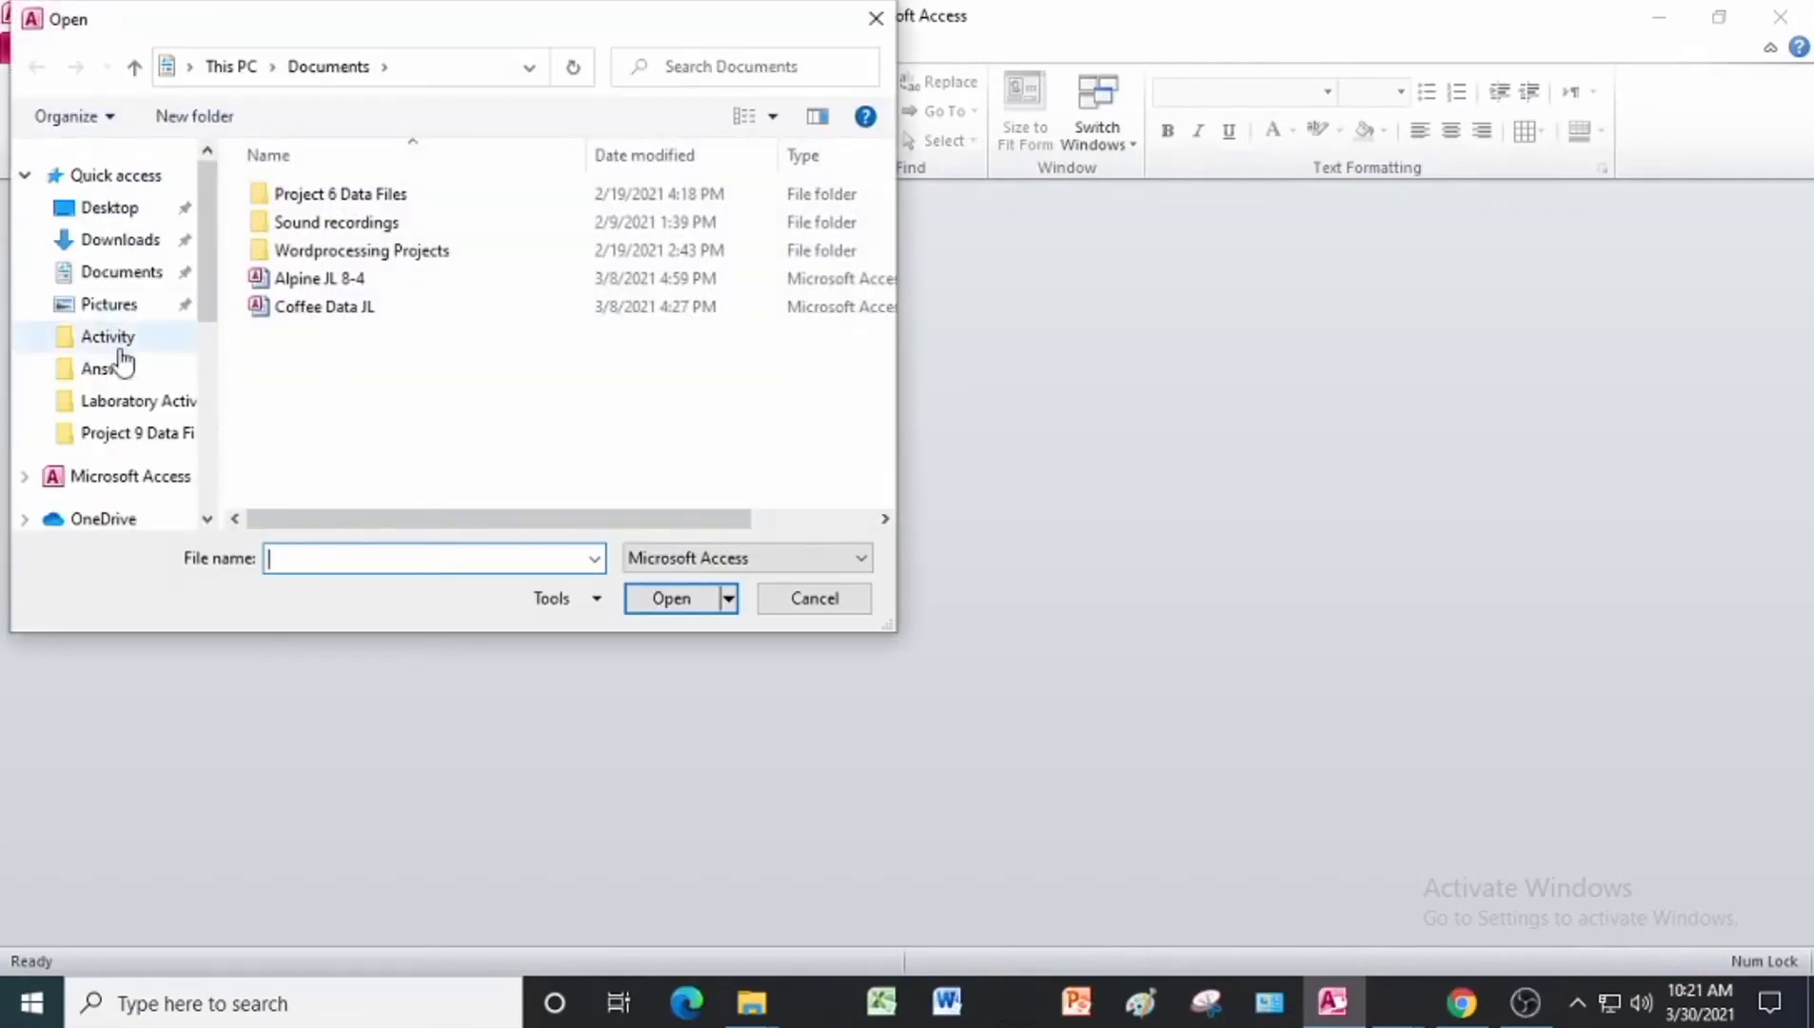
left_click(133, 433)
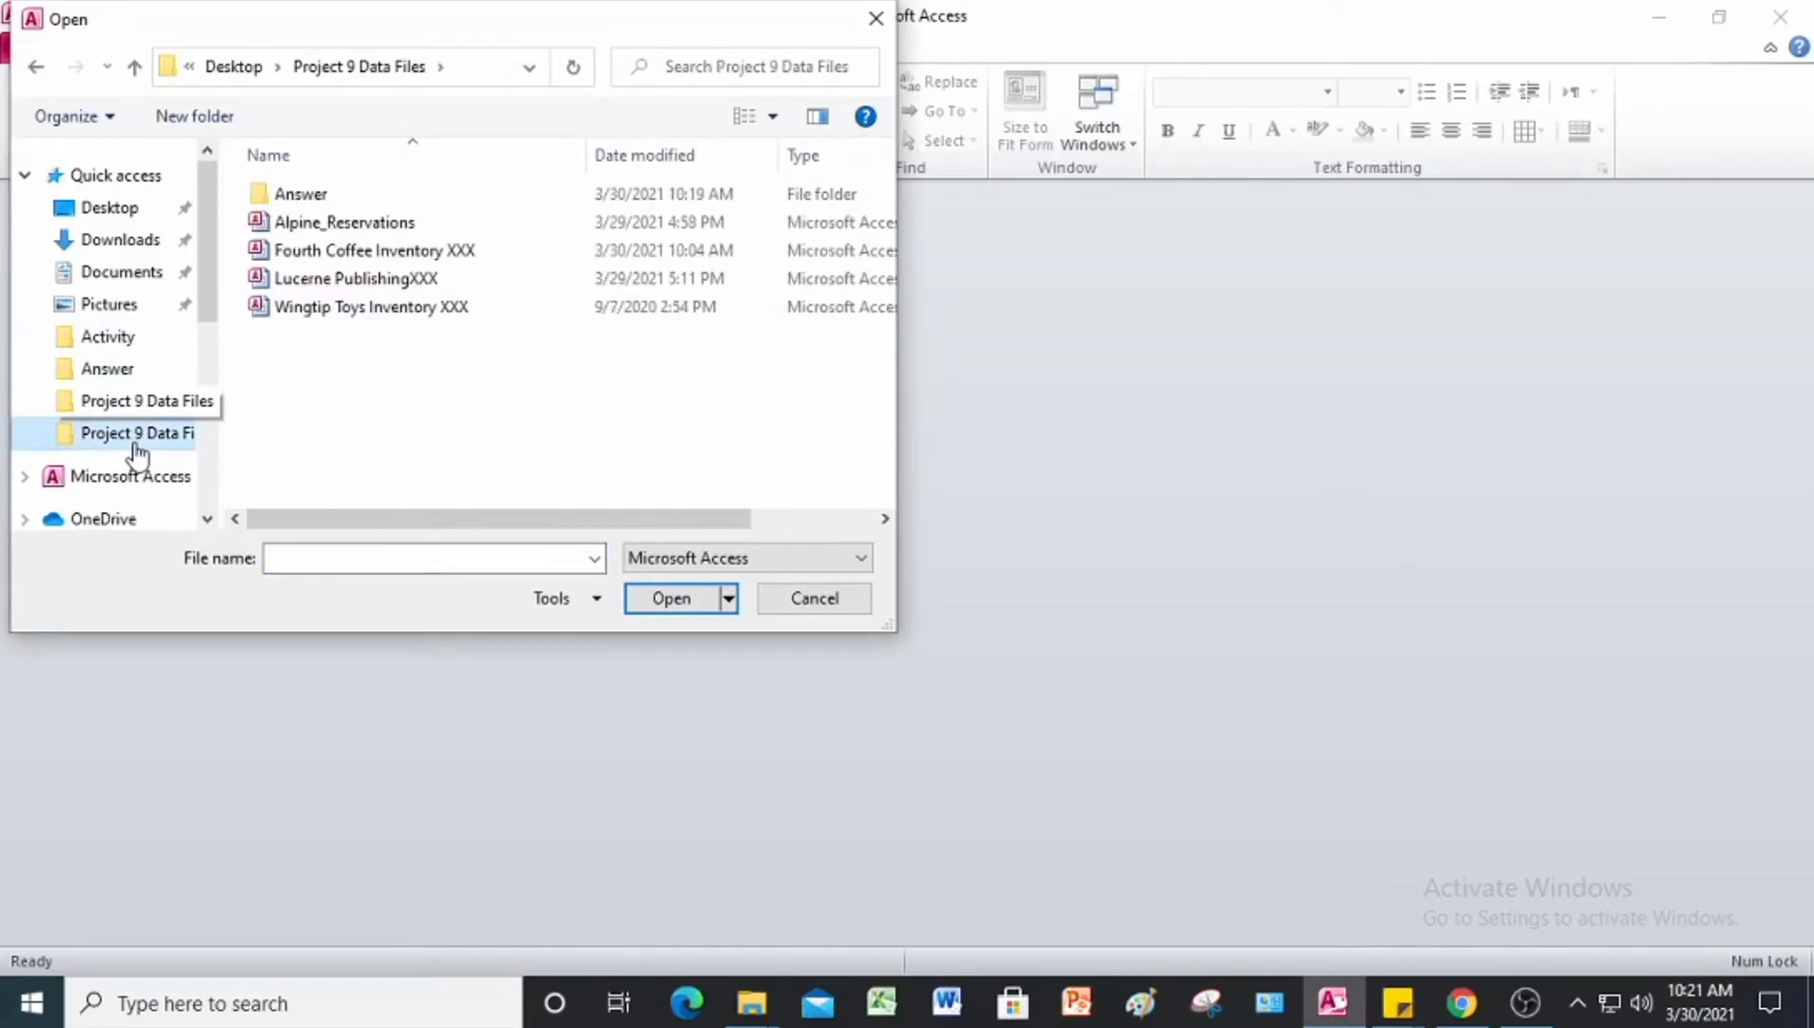
left_click(362, 320)
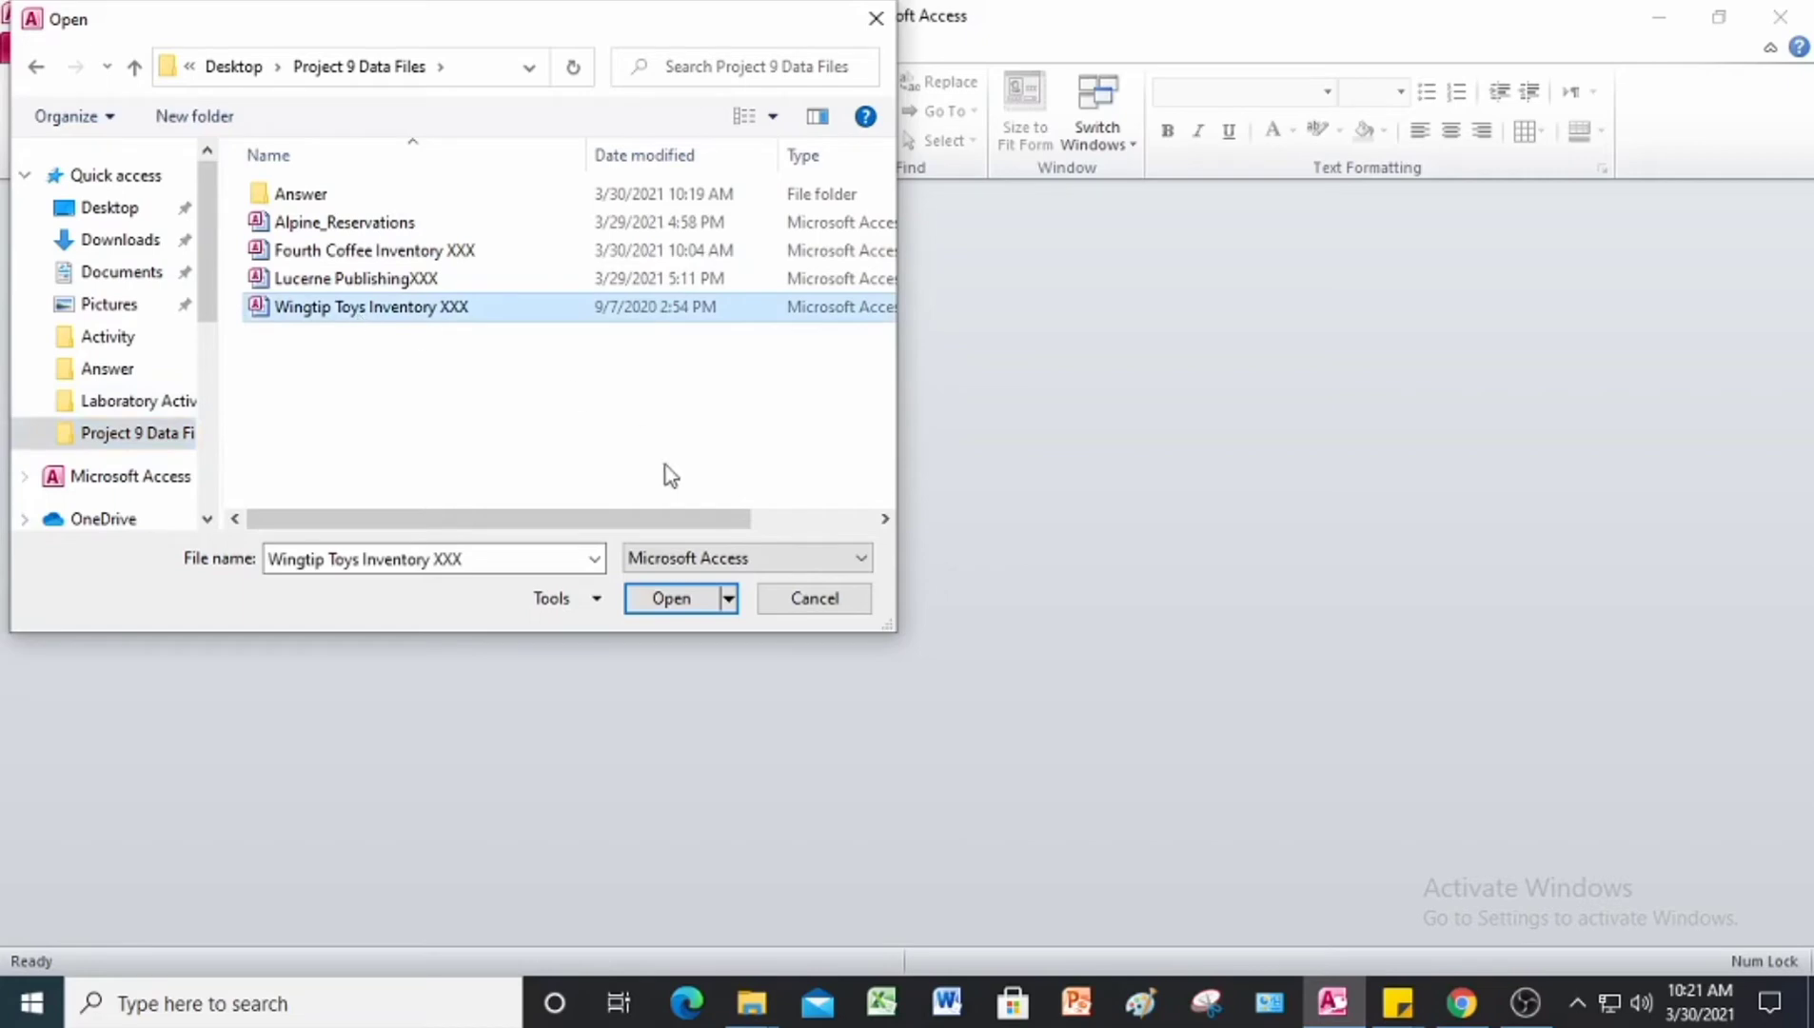
left_click(692, 605)
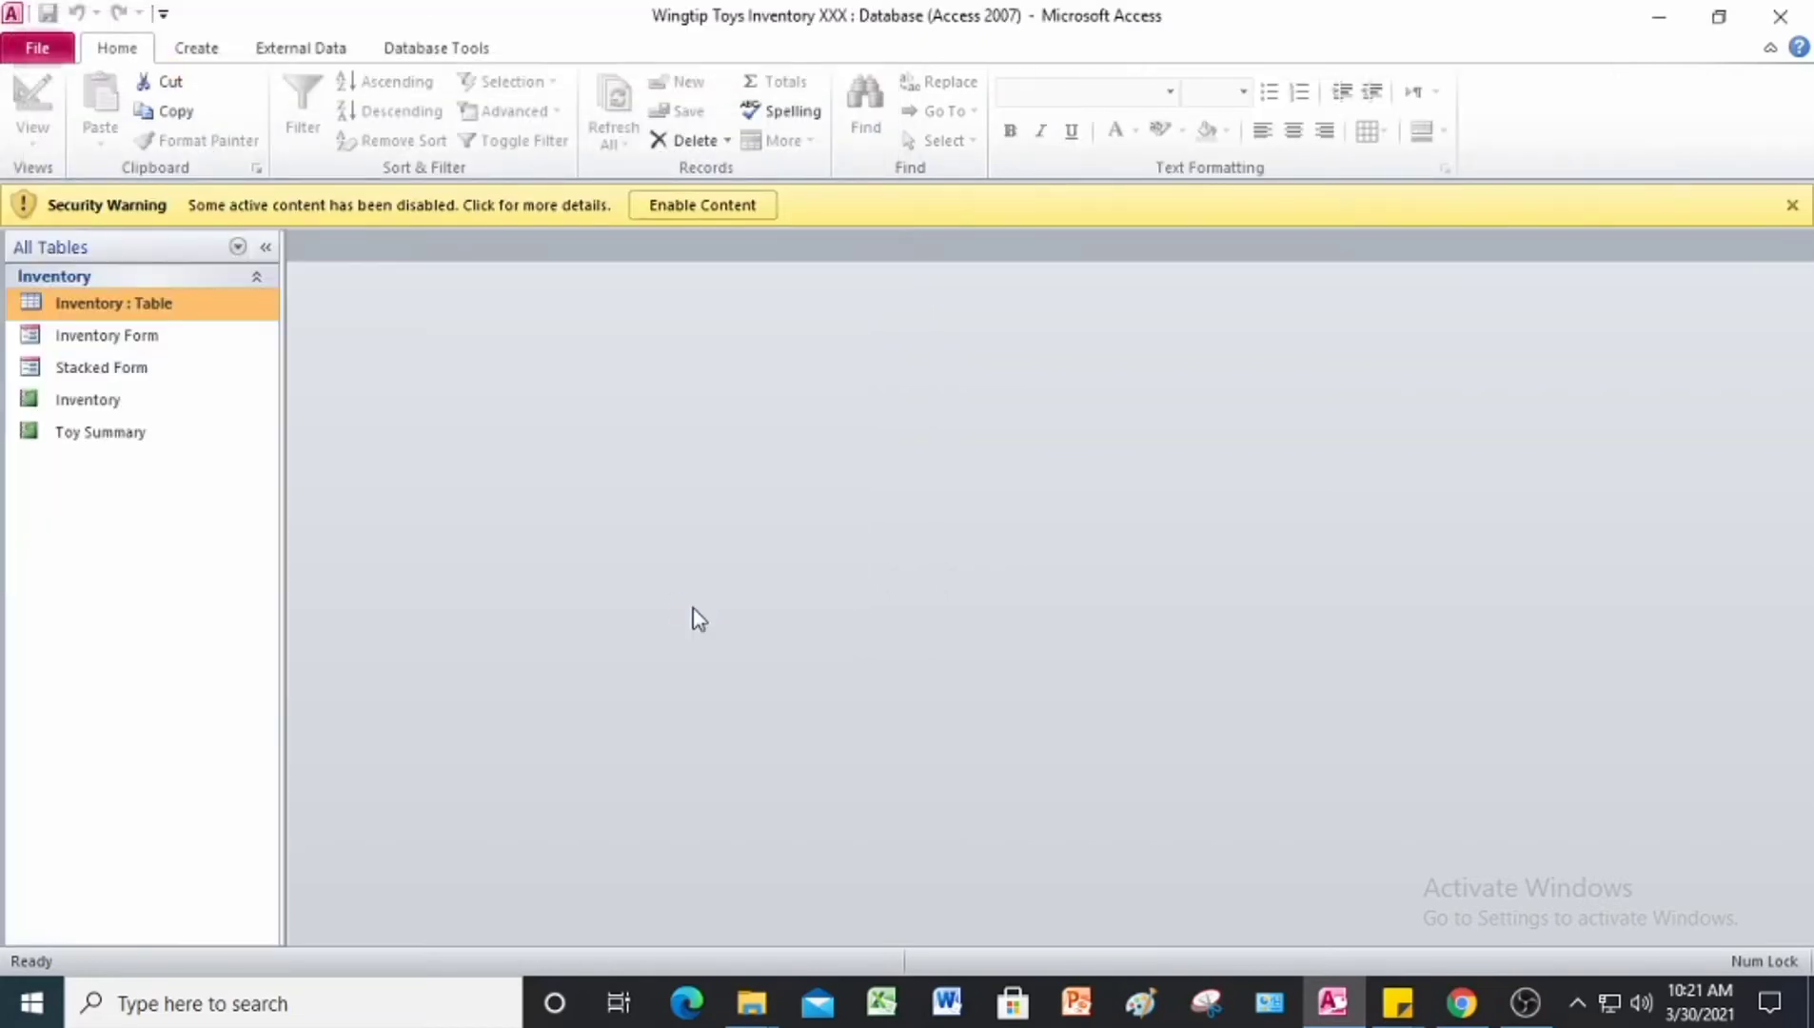
left_click(678, 207)
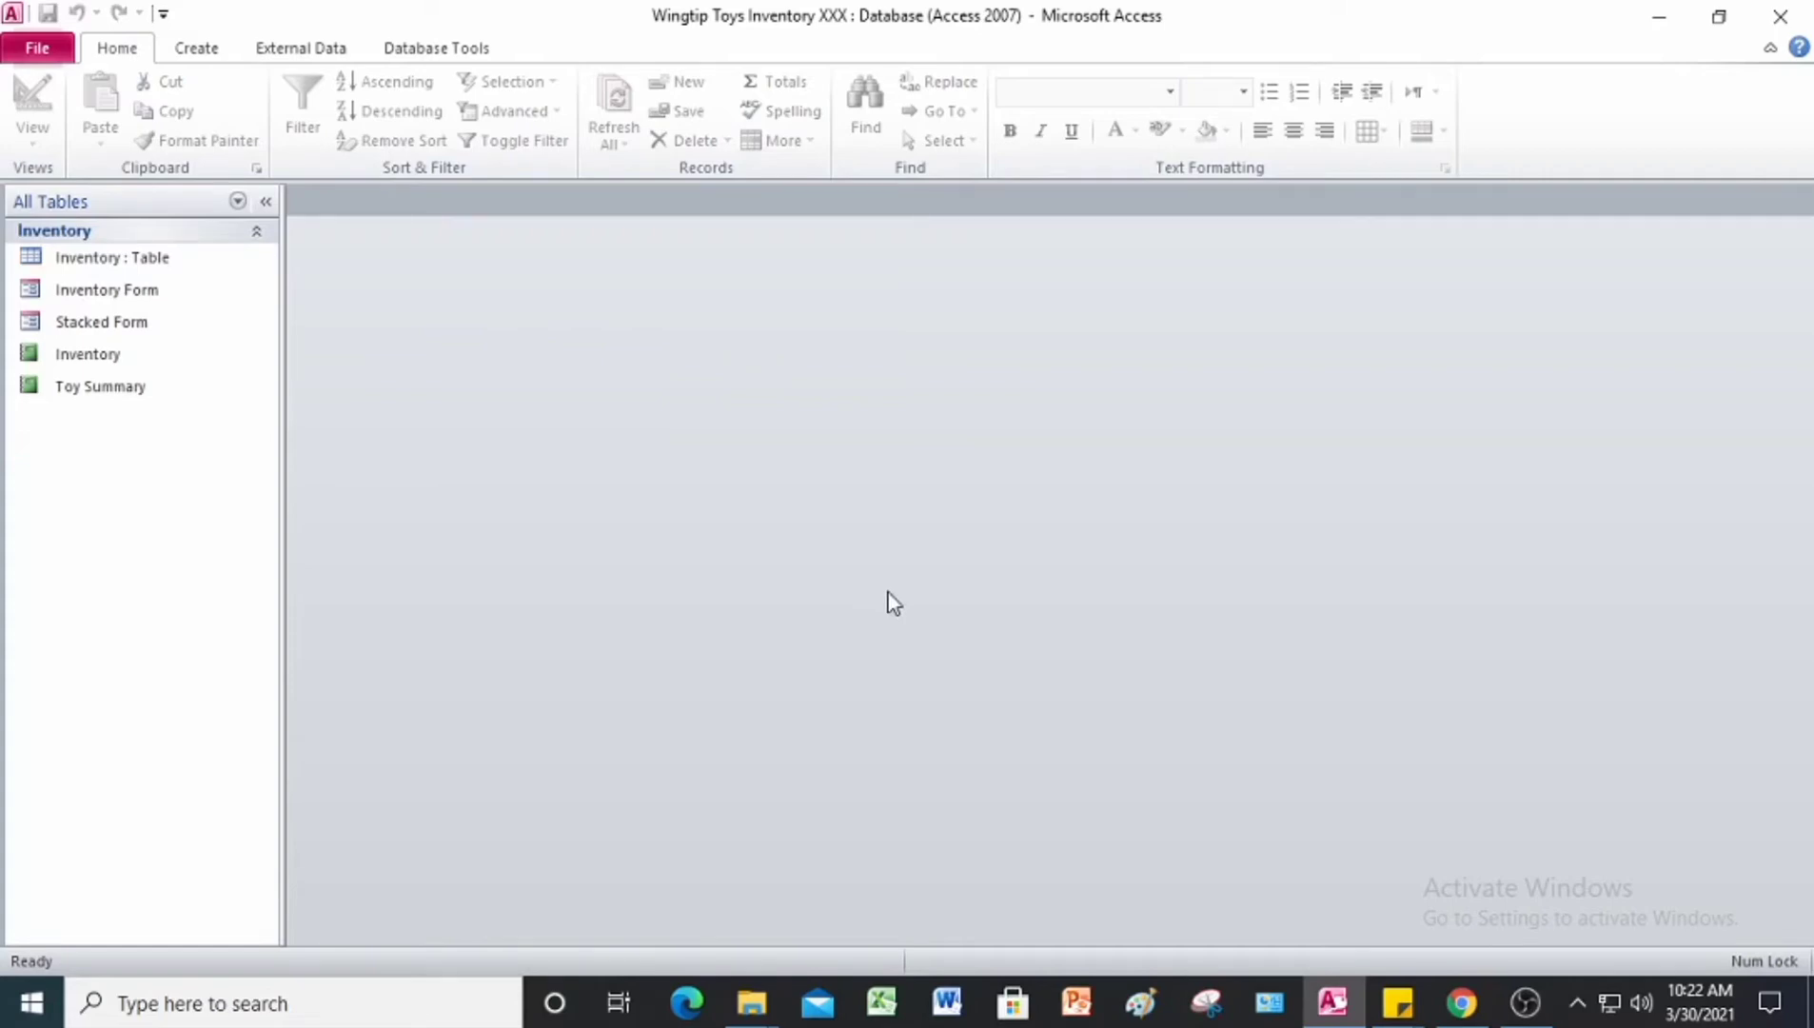
Step: Save the database as Wingtip Toys Inventory JL in the Answer folder and enable the copy's content
left_click(36, 50)
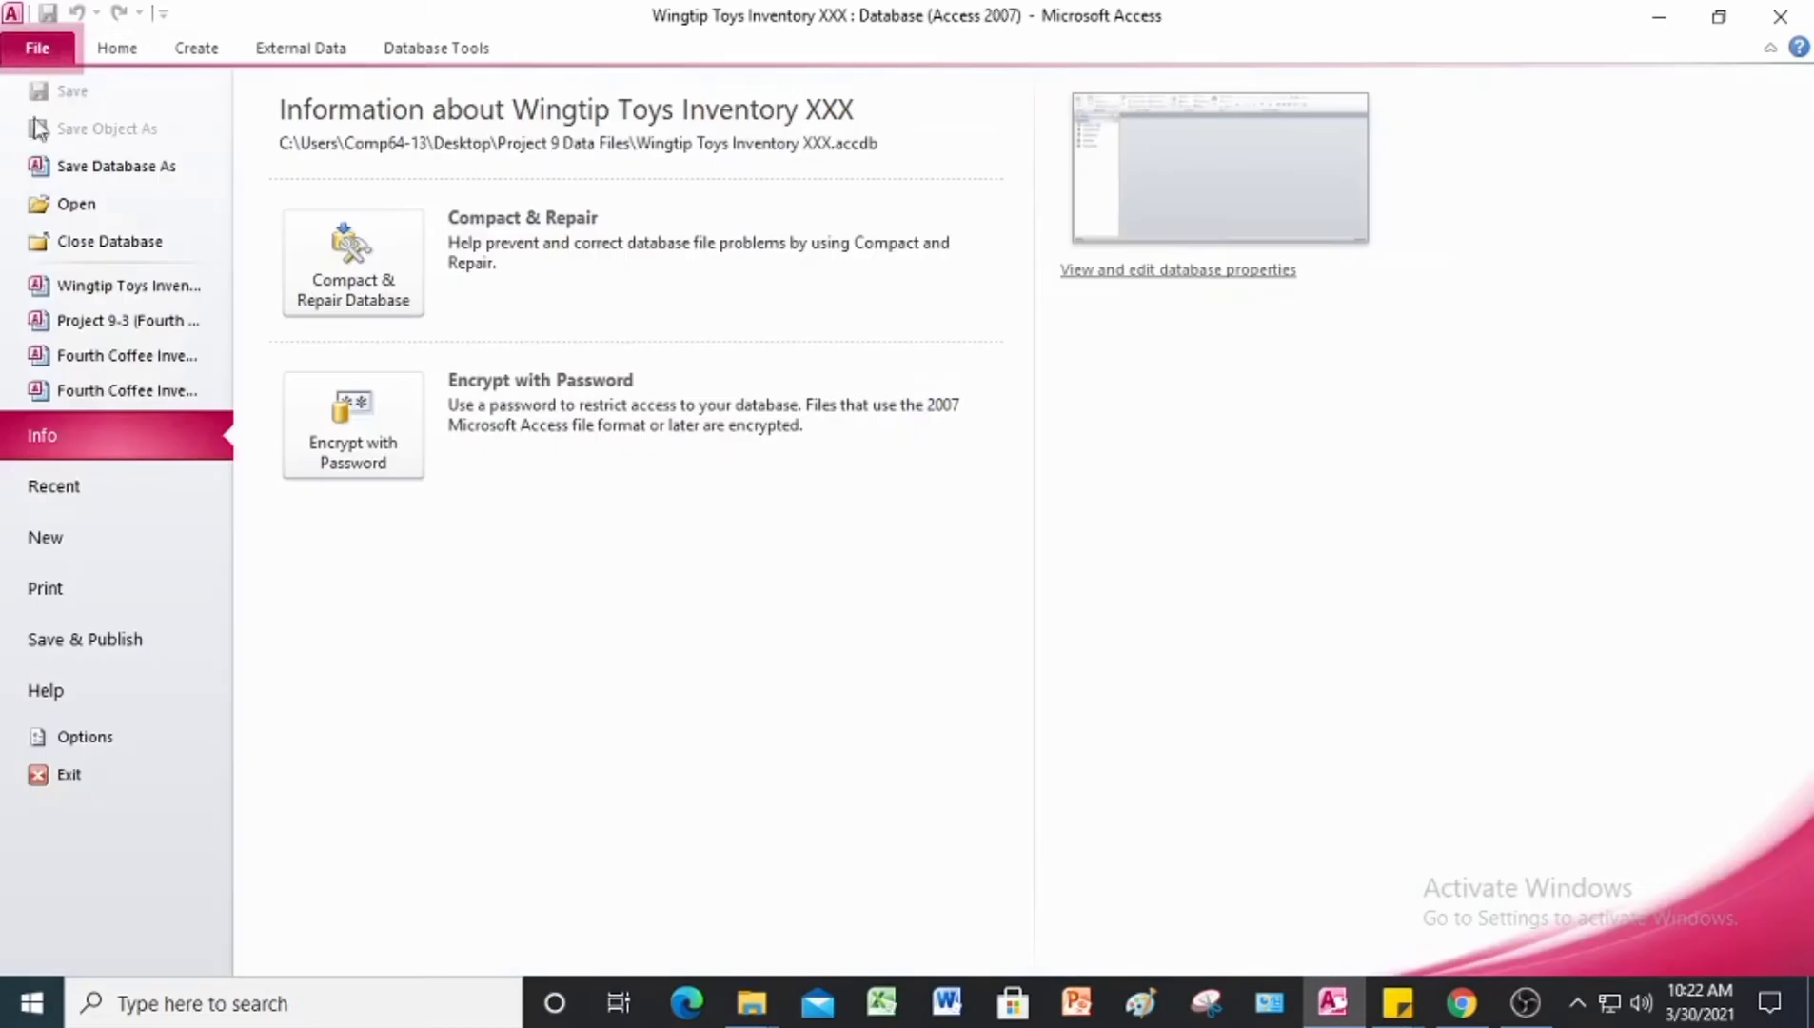
left_click(81, 172)
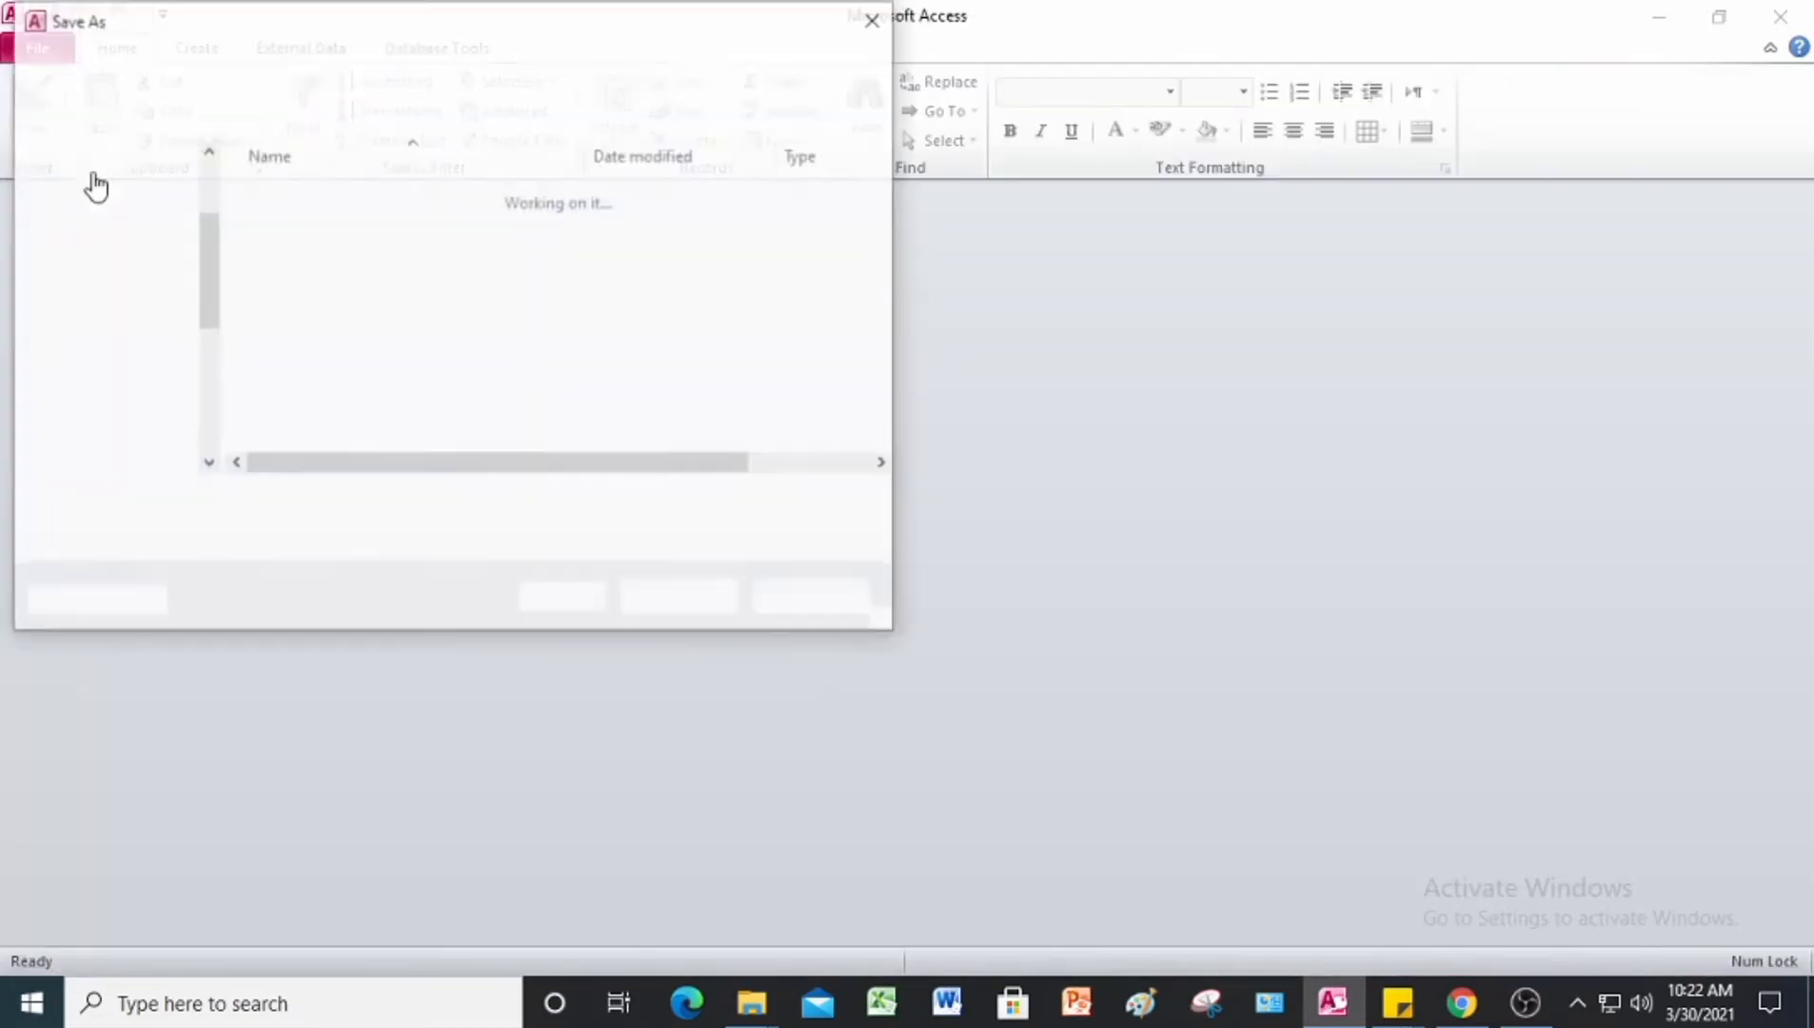
left_click(433, 505)
type("1")
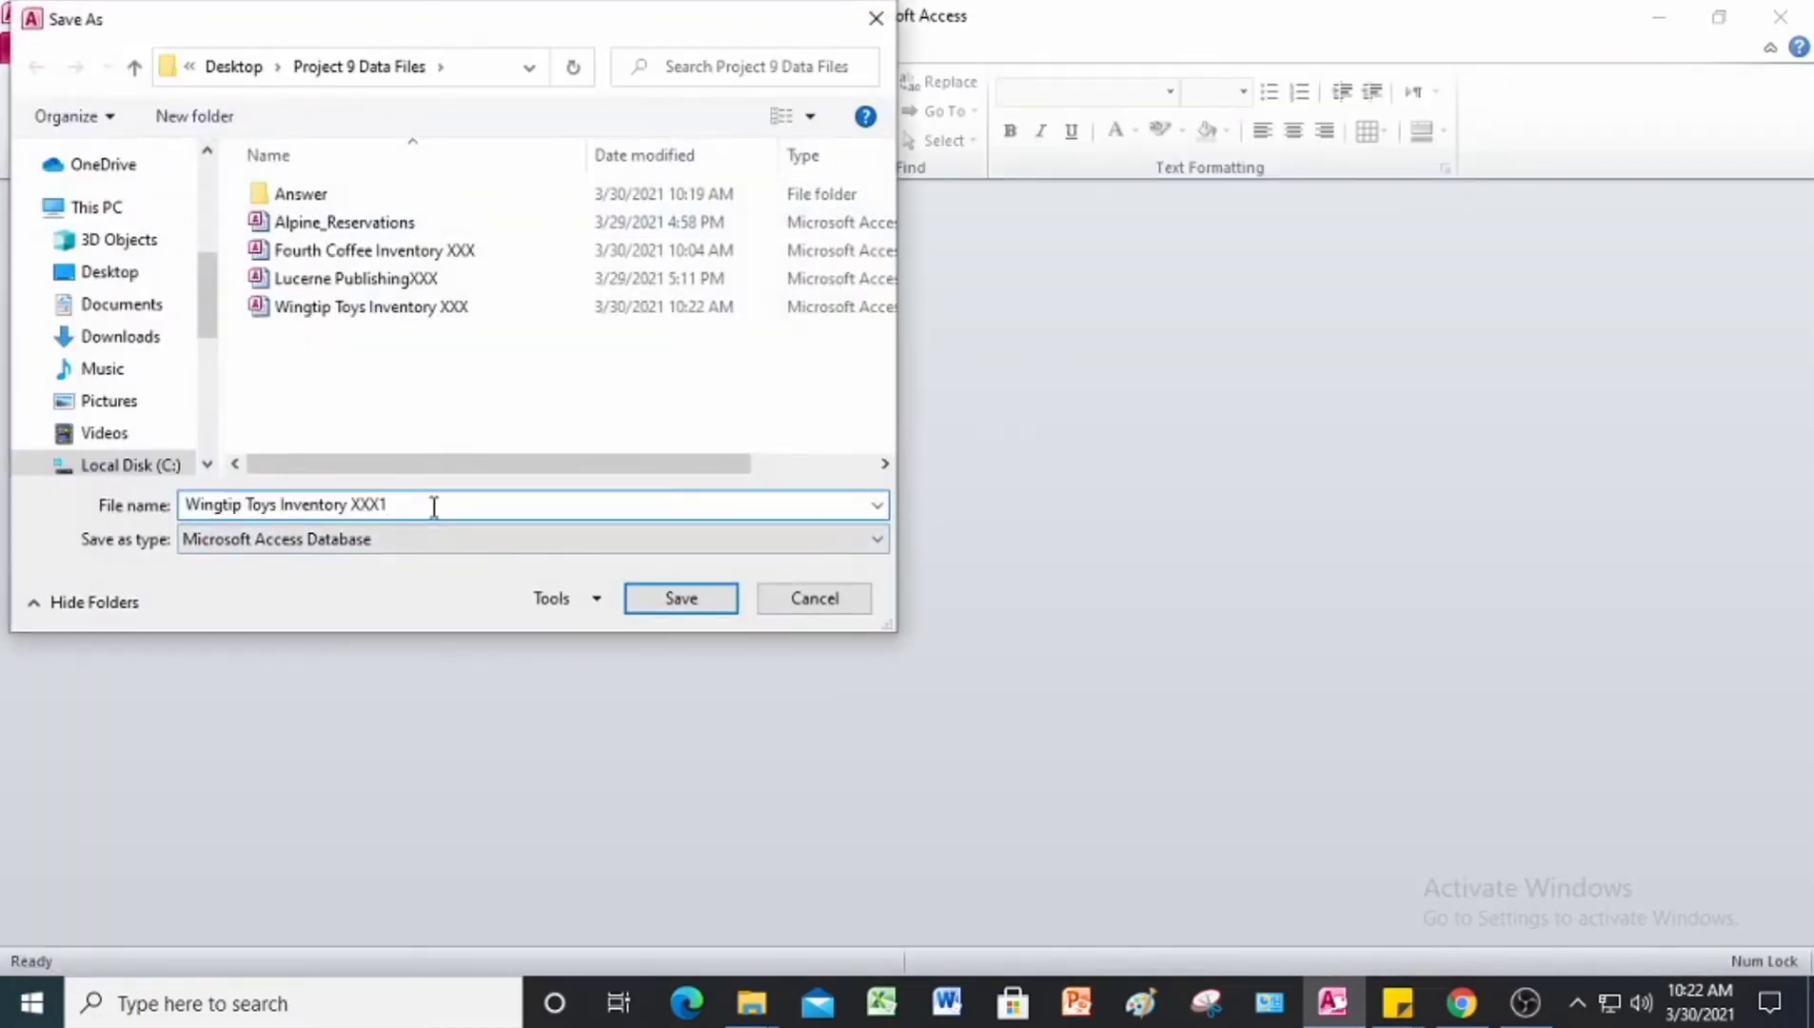
key("BackSpace")
key("BackSpace")
key("BackSpace")
key("BackSpace")
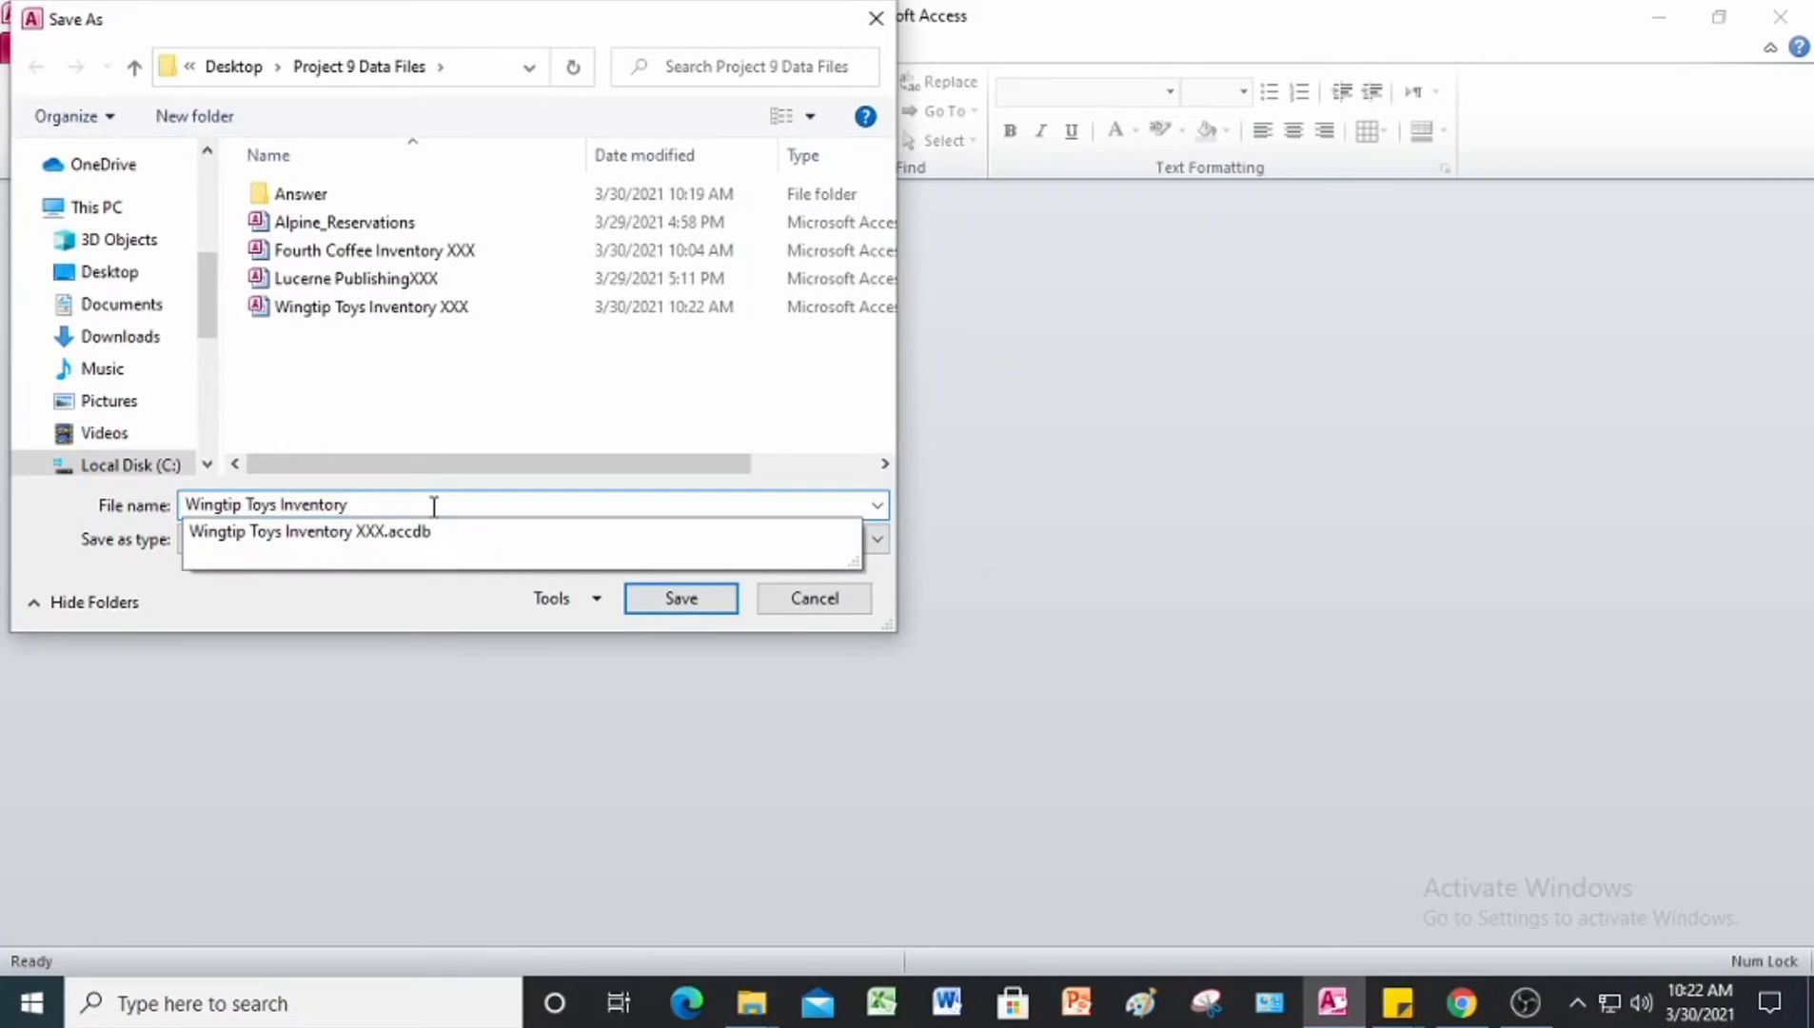
type("JL")
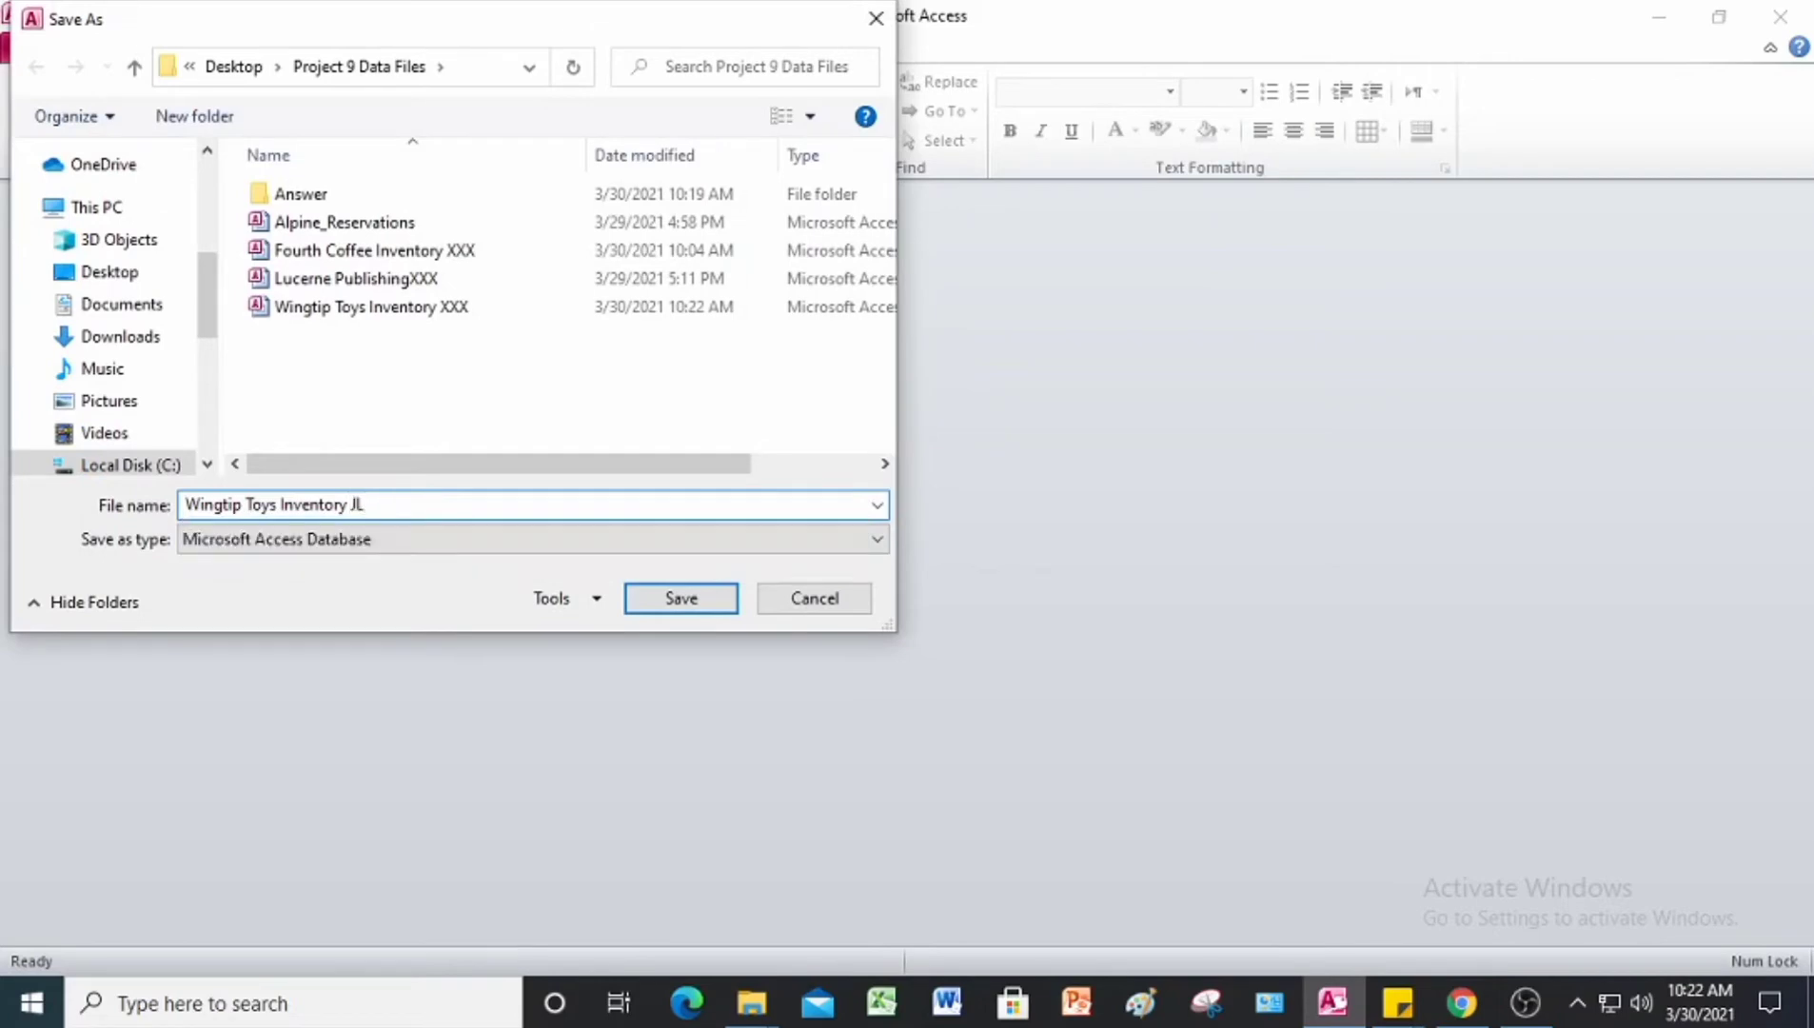
double_click(328, 194)
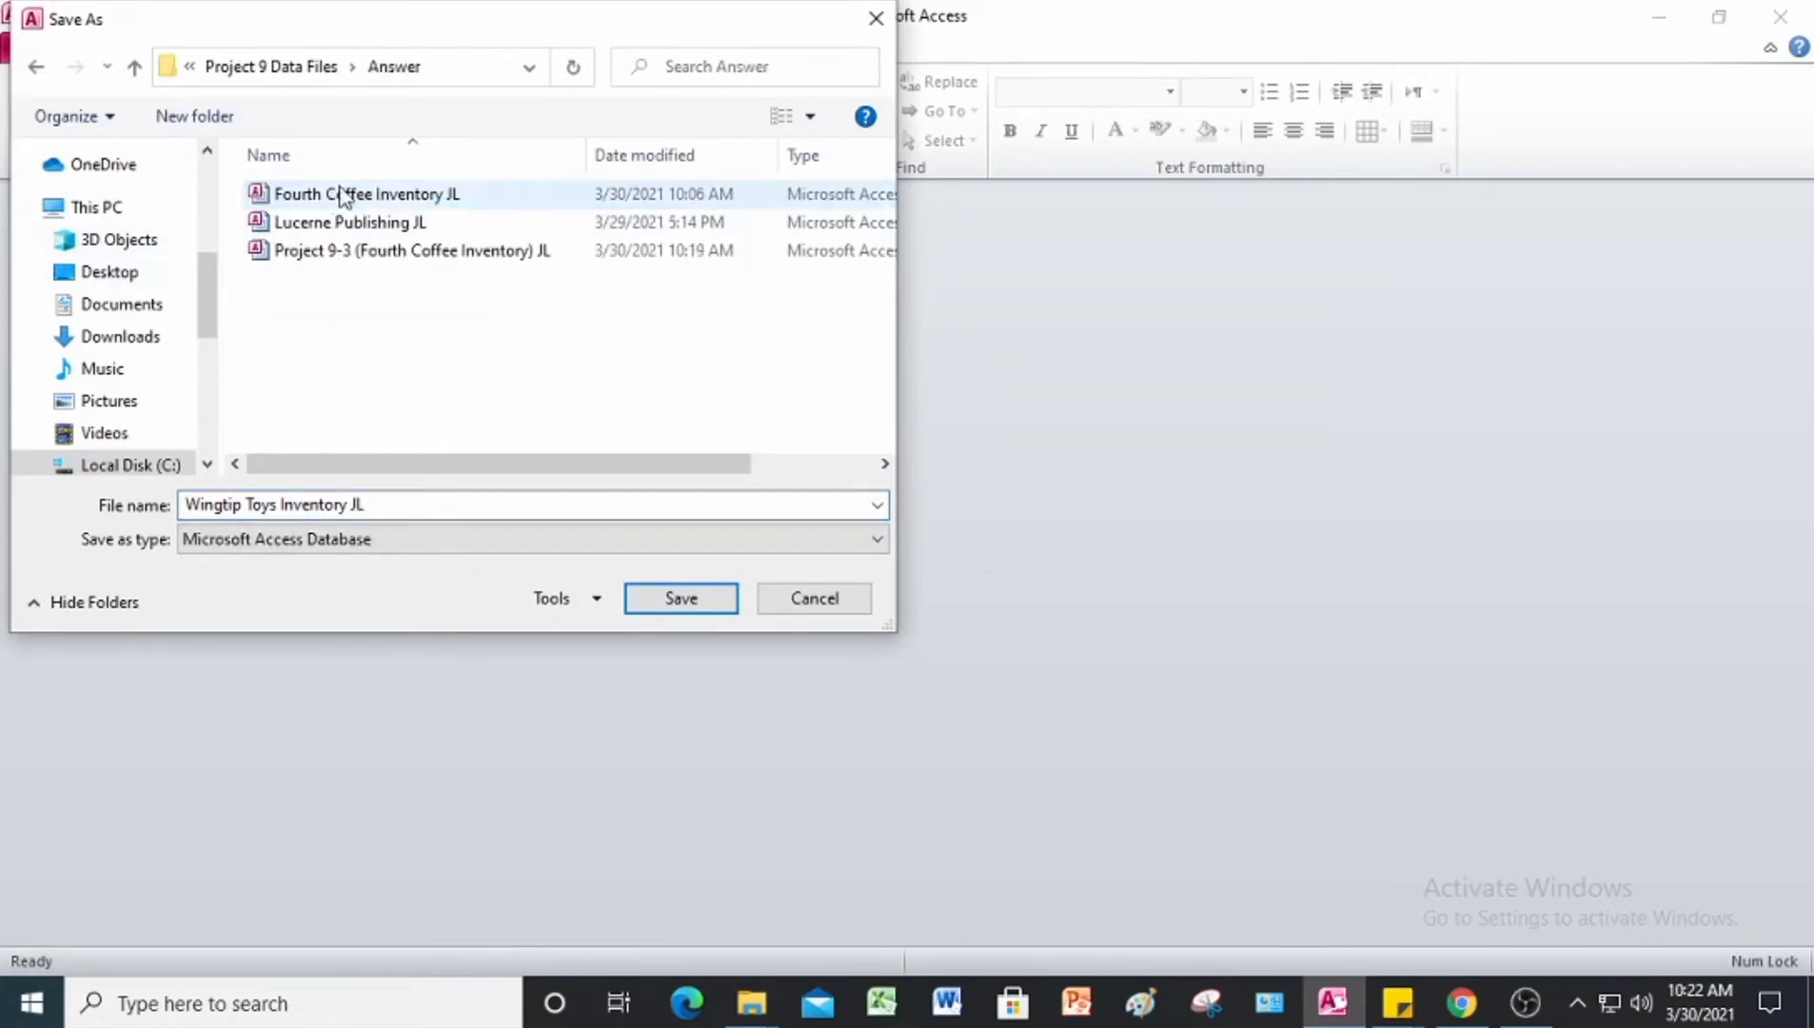
left_click(708, 599)
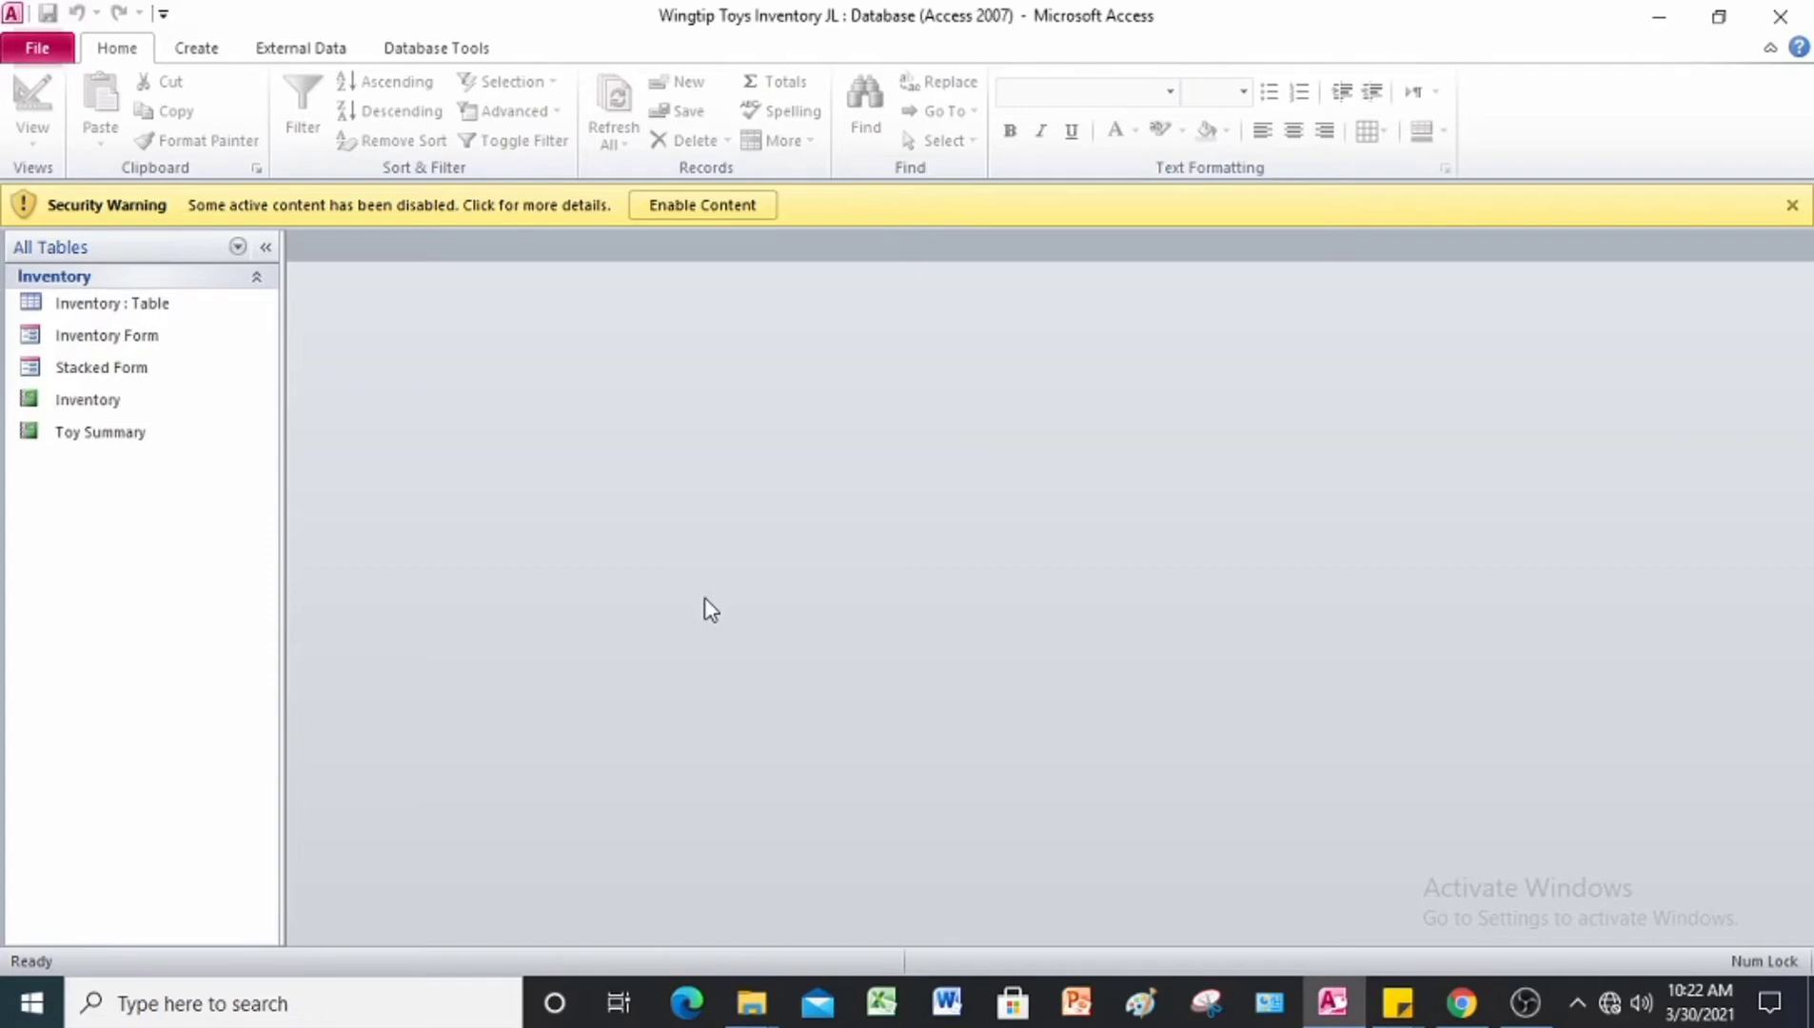
left_click(696, 203)
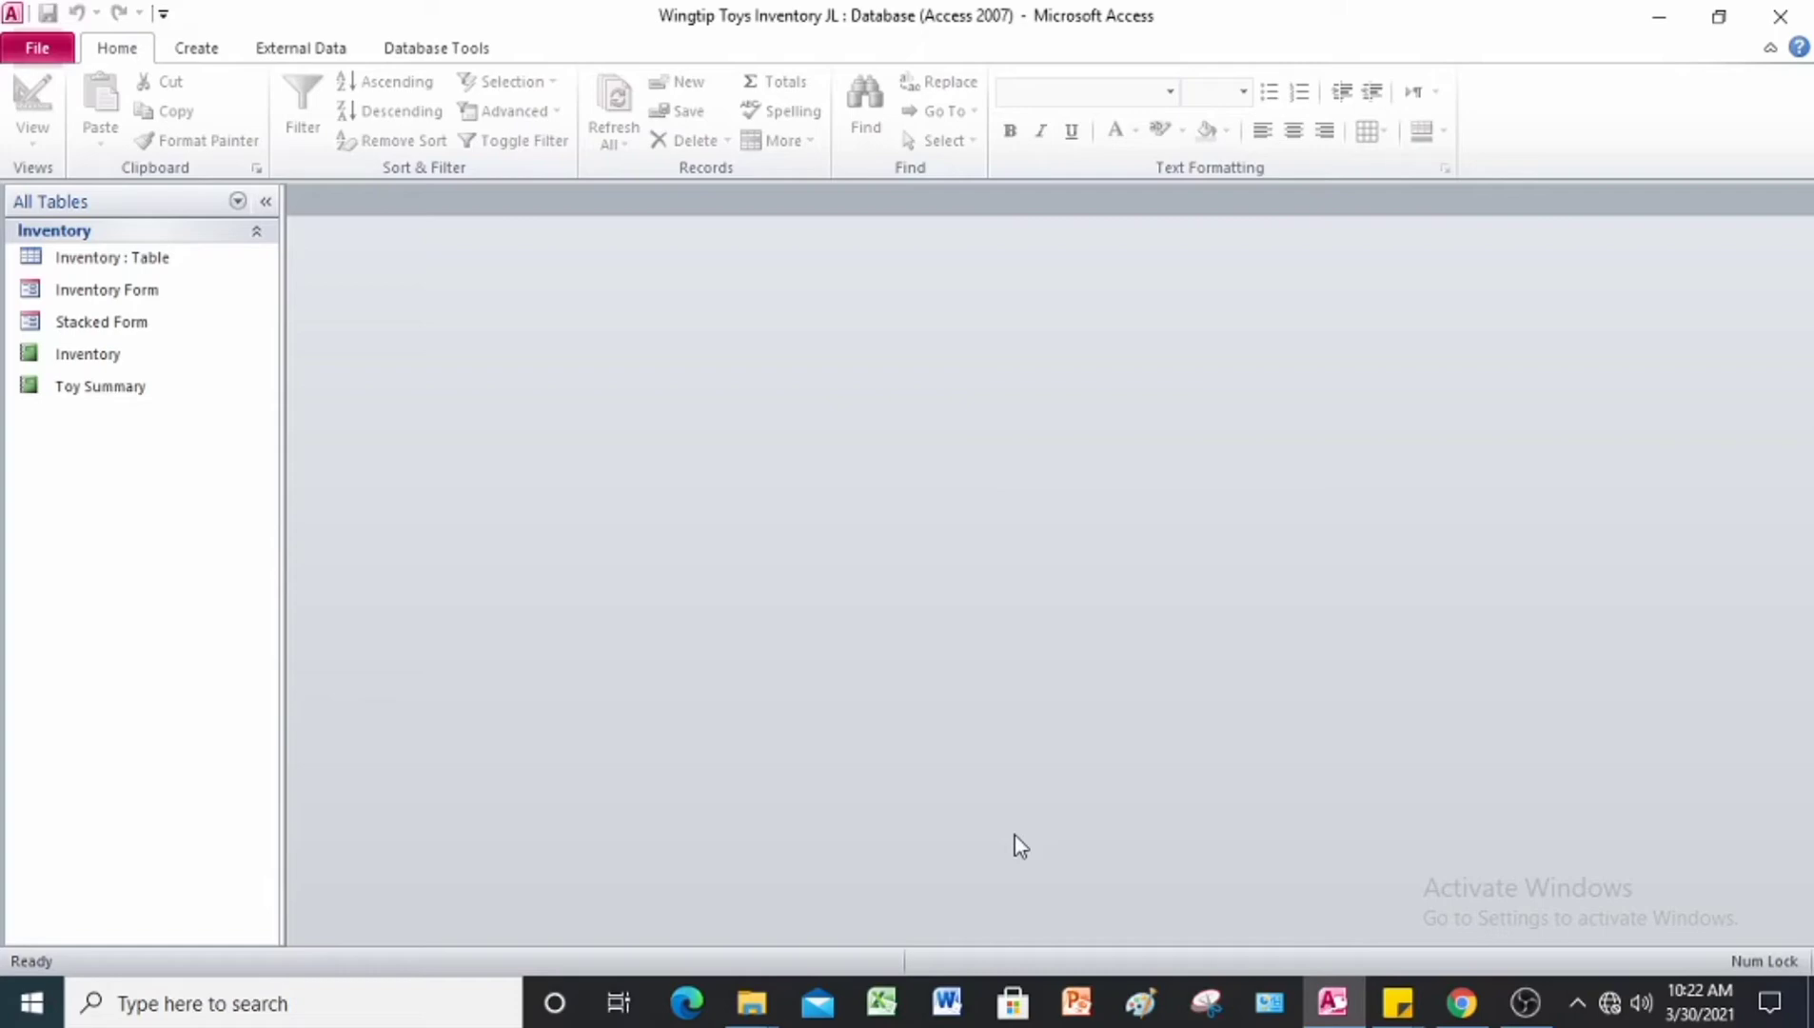
Step: Open the Inventory table in Datasheet View and show its Total row
left_click(77, 265)
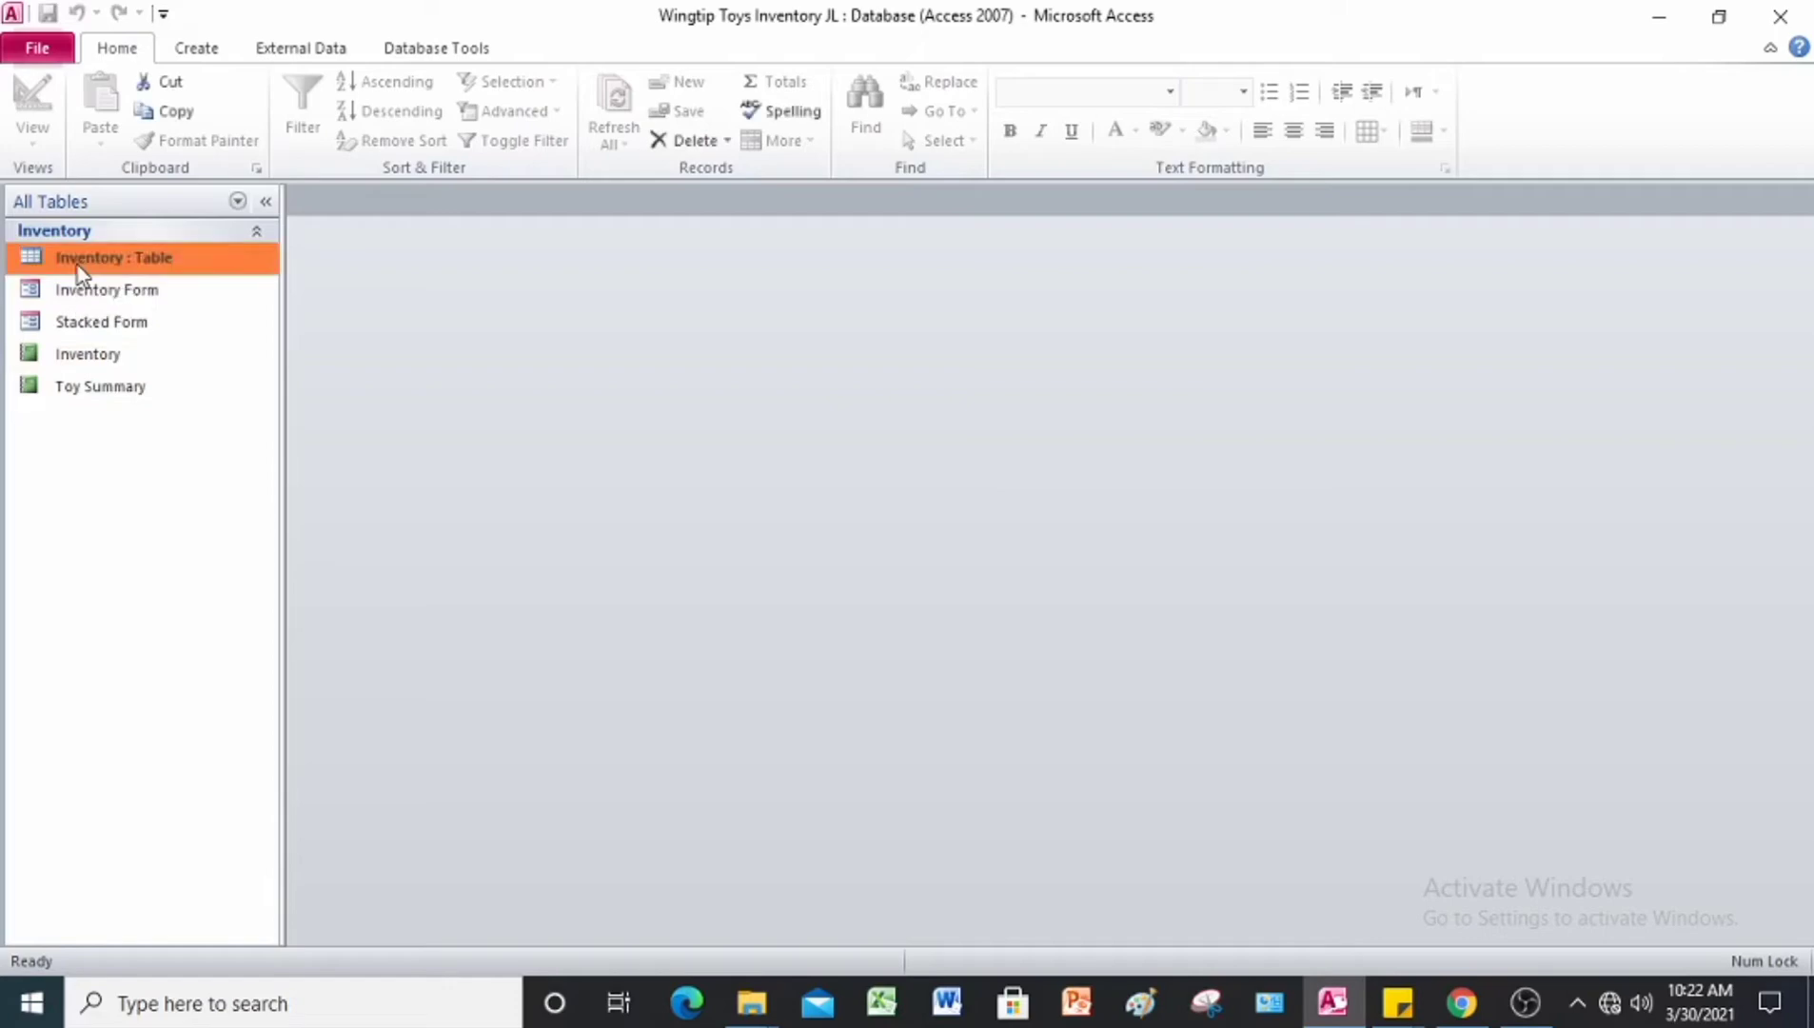
double_click(77, 265)
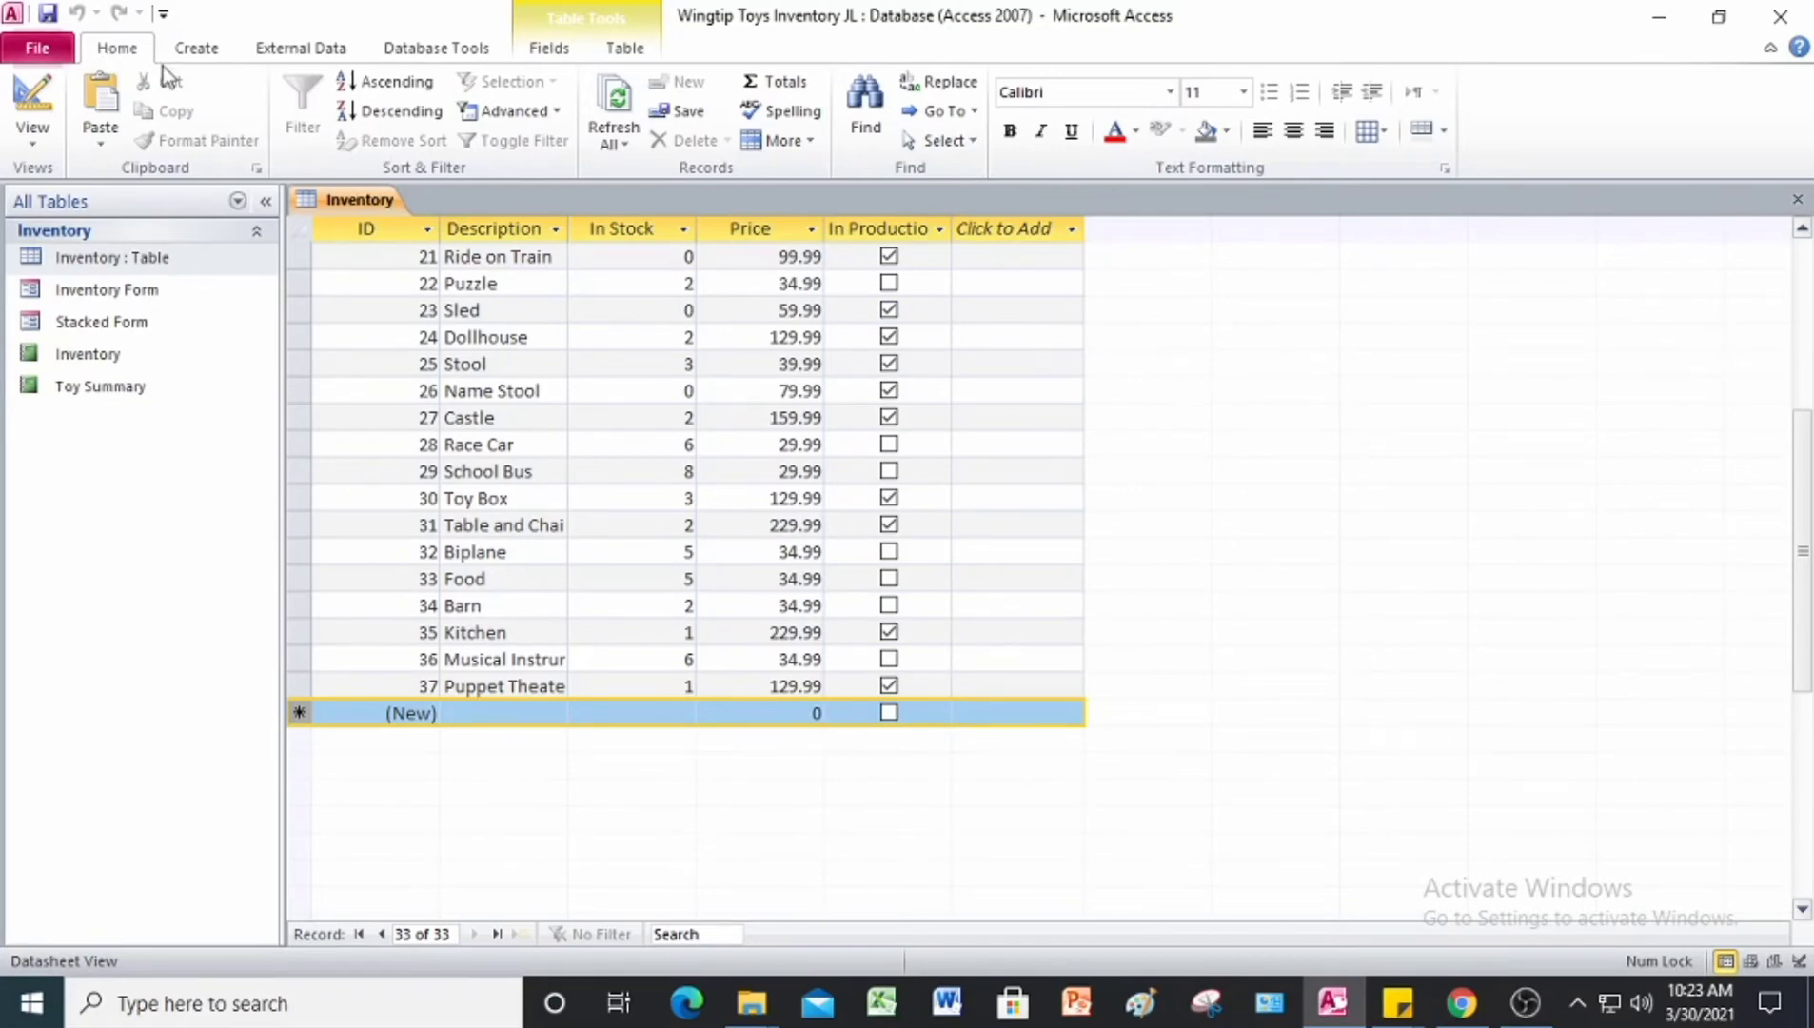
left_click(789, 84)
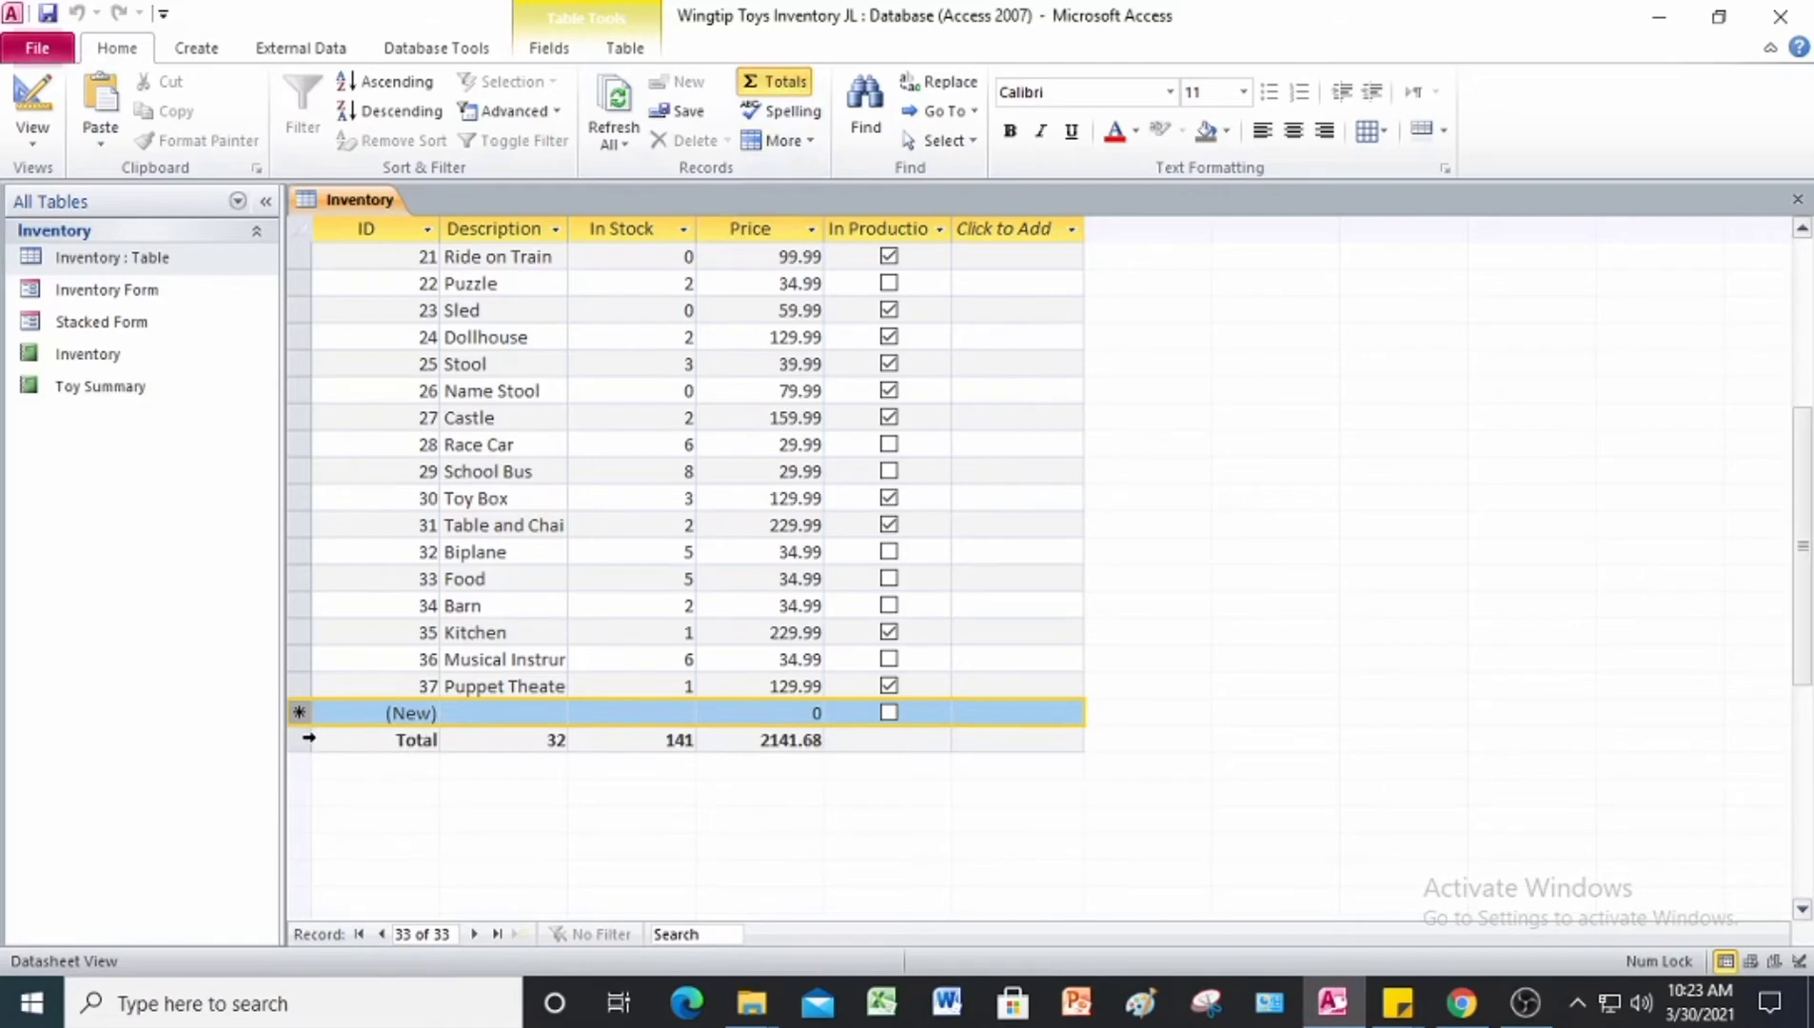
Step: Set the Description field in the Inventory table's Total row to Count
left_click(308, 739)
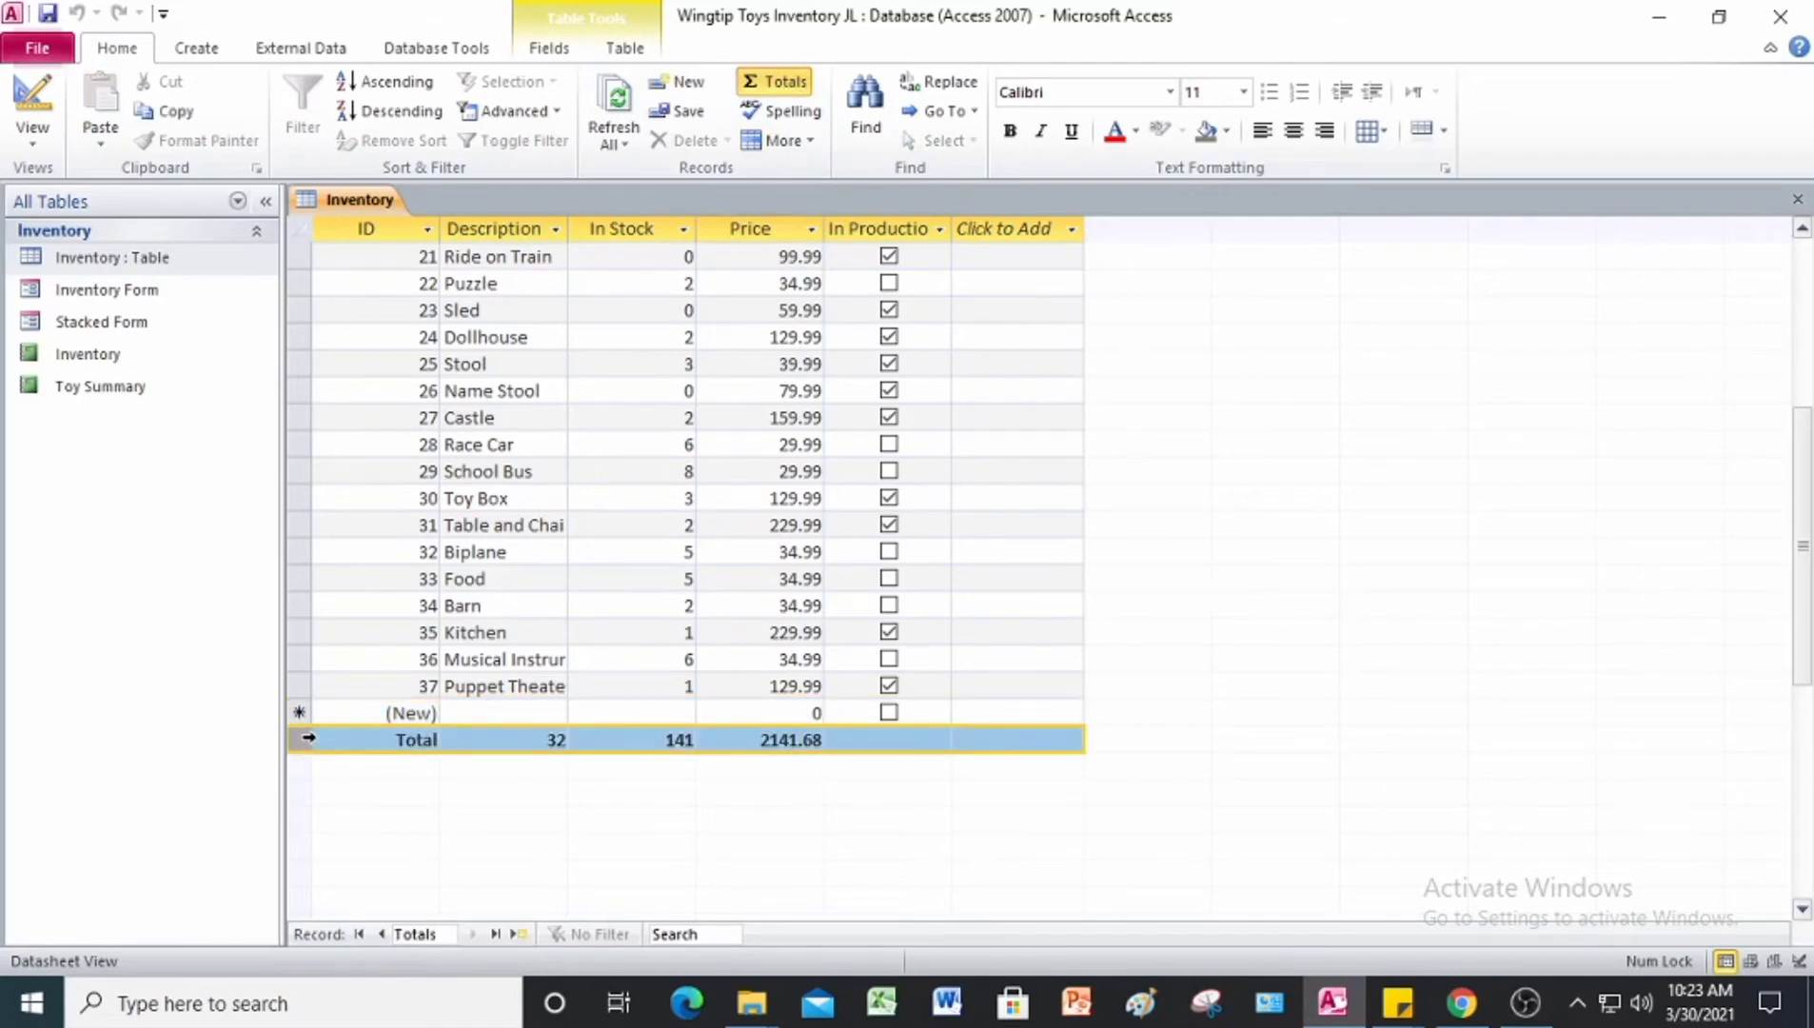
left_click(534, 741)
left_click(454, 741)
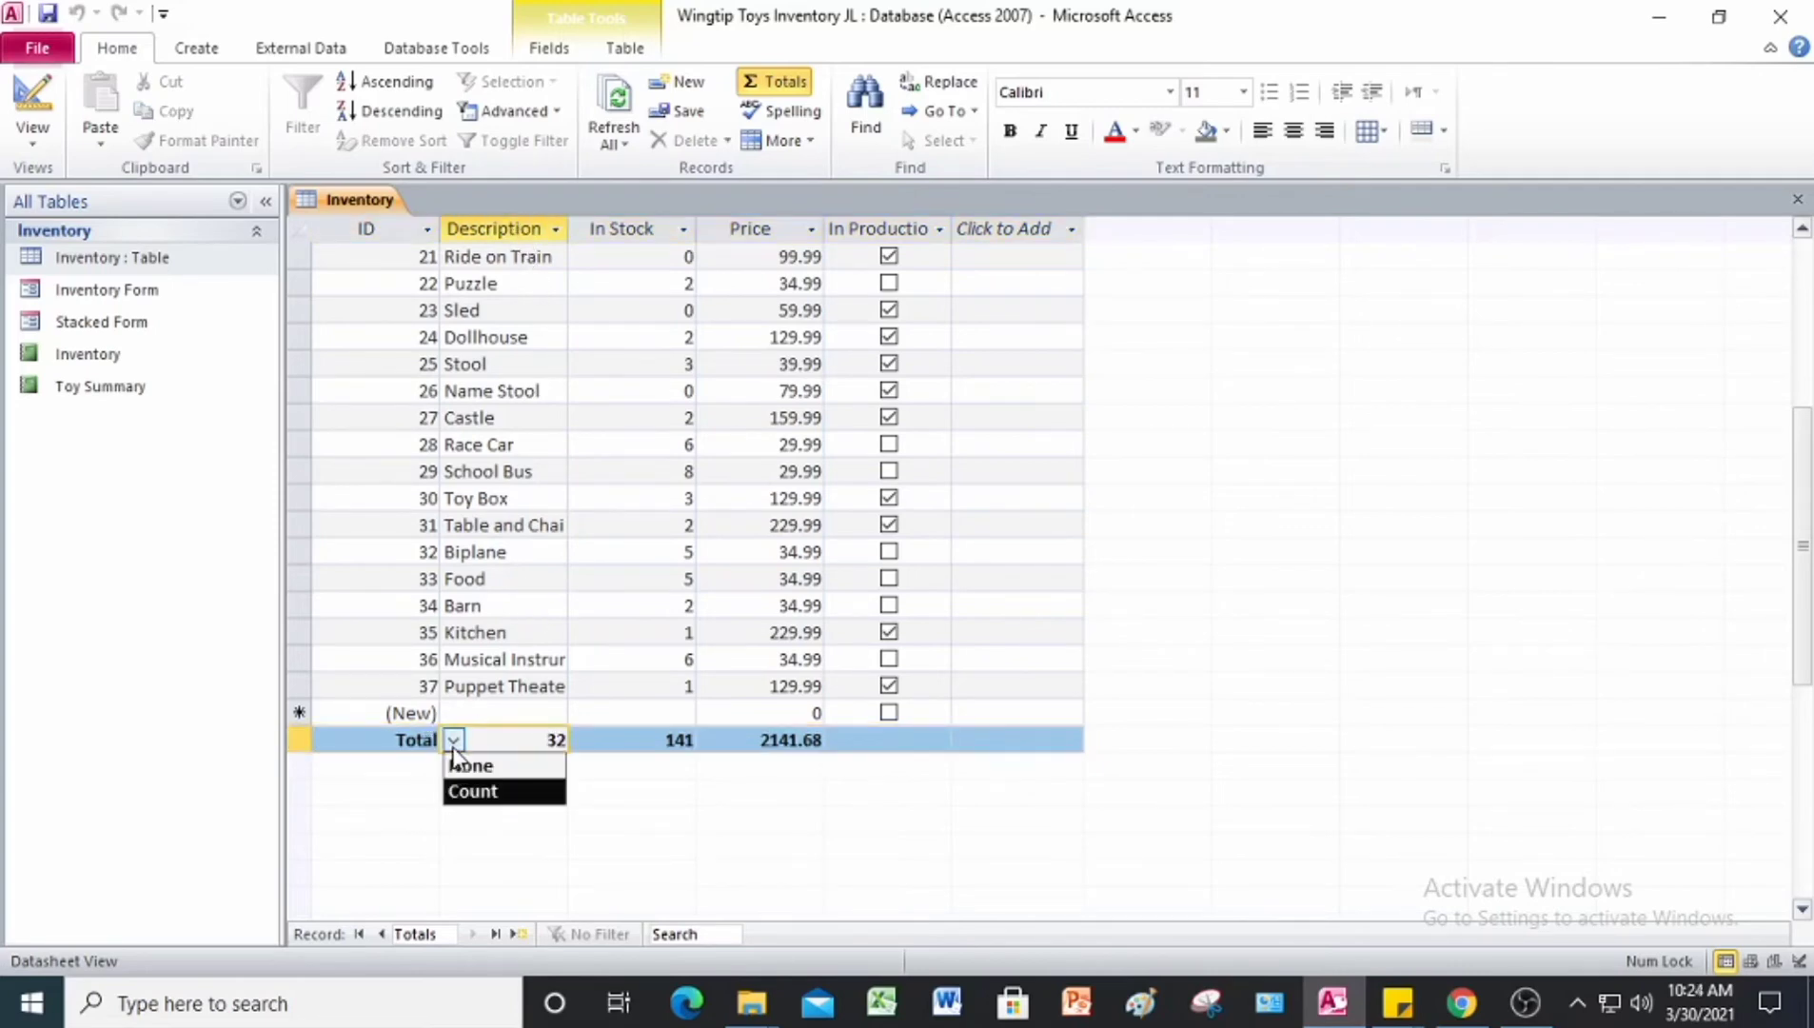
left_click(492, 795)
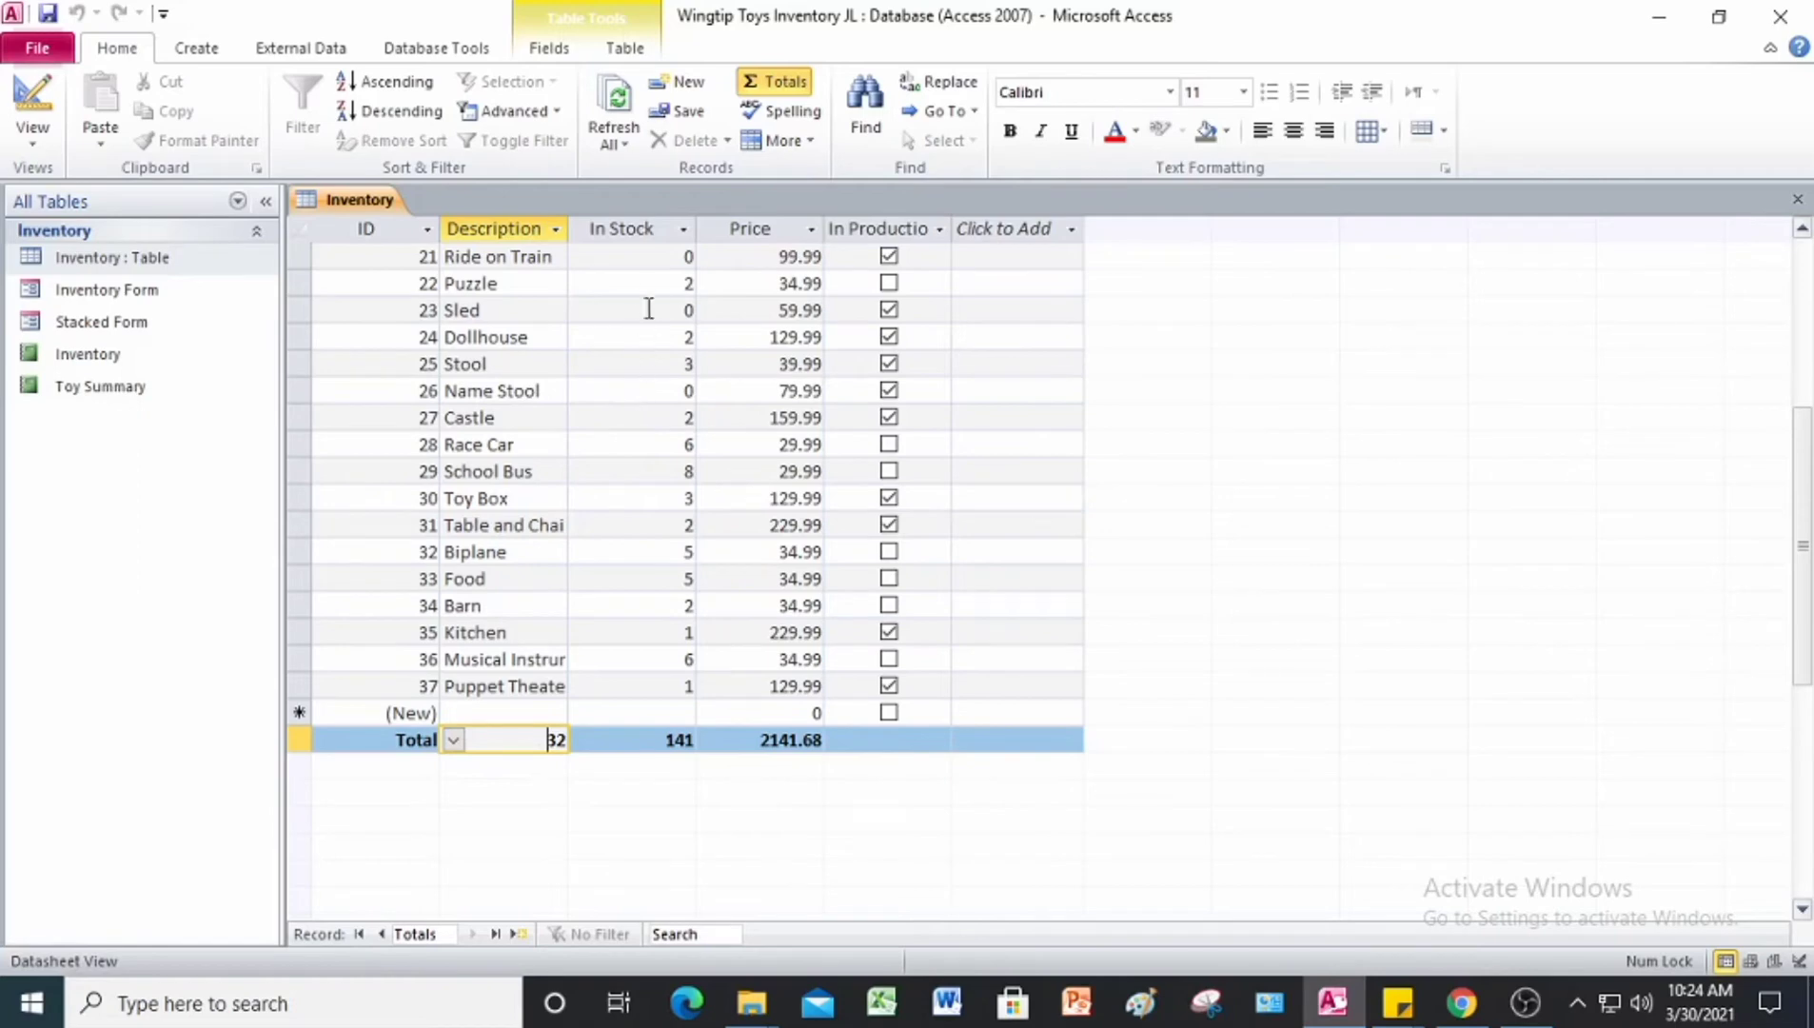
Step: Set the In Stock field in the Inventory table's Total row to Sum
left_click(639, 232)
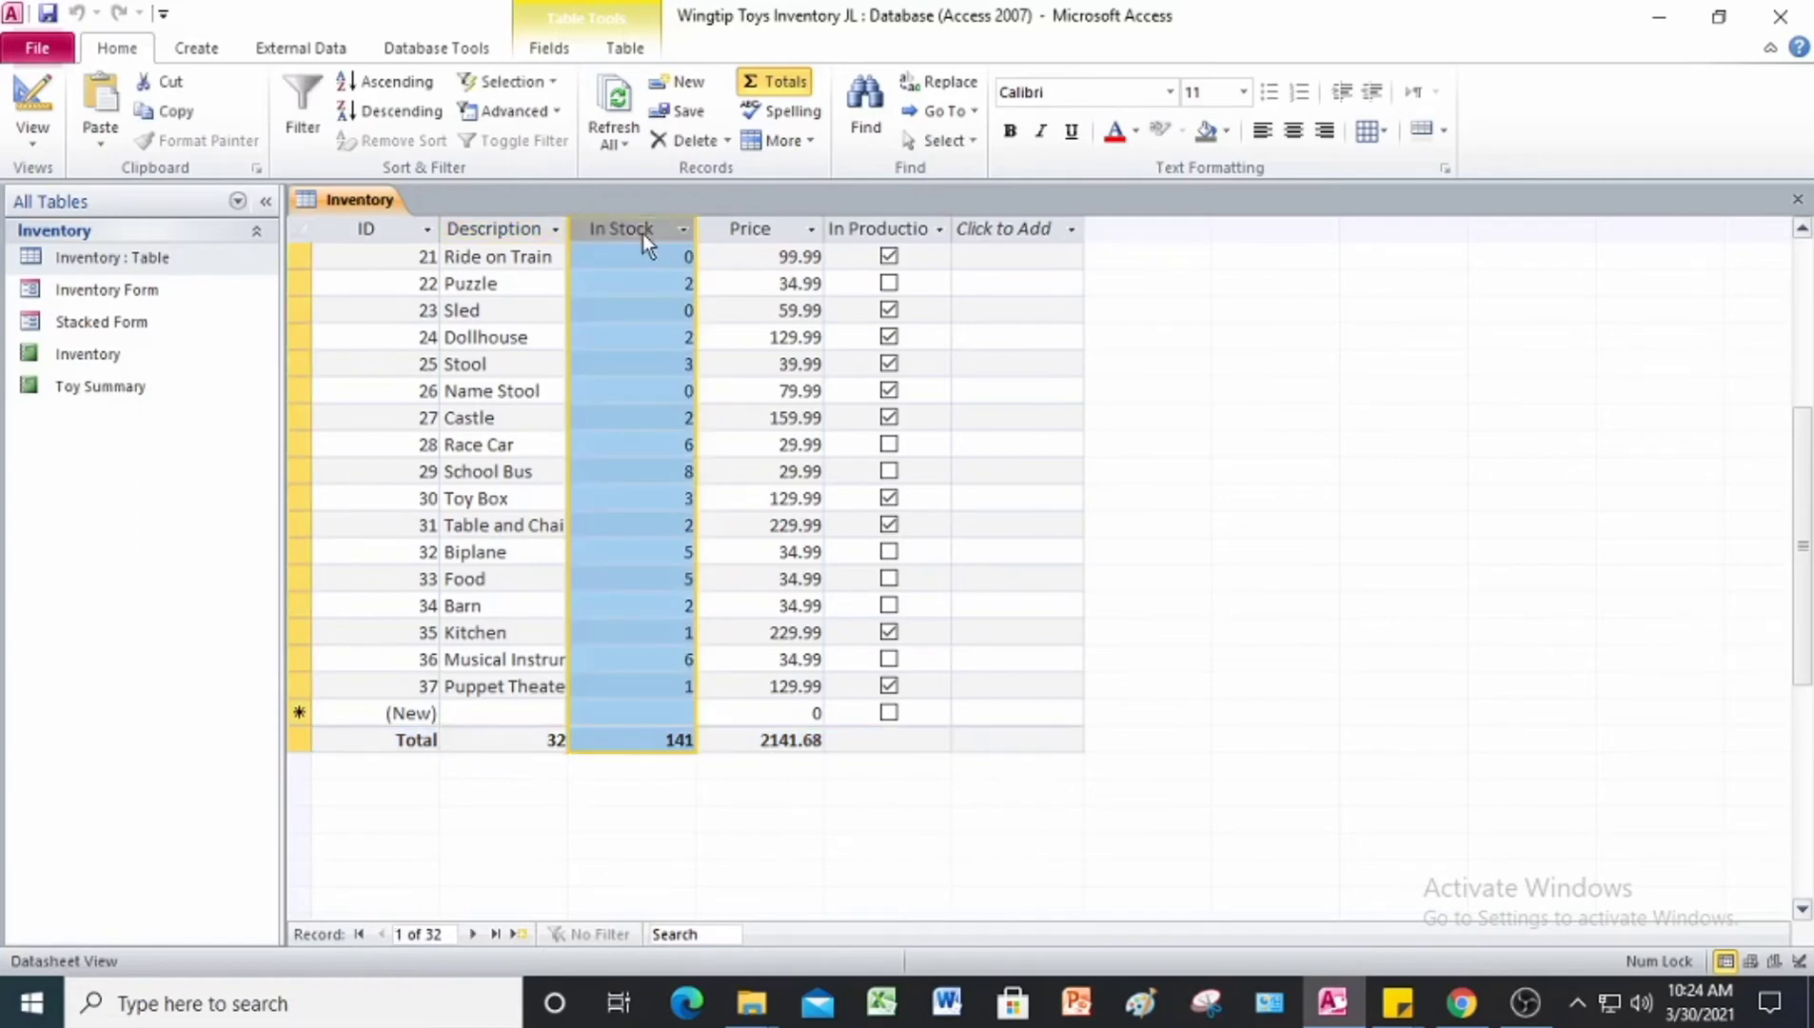
left_click(630, 741)
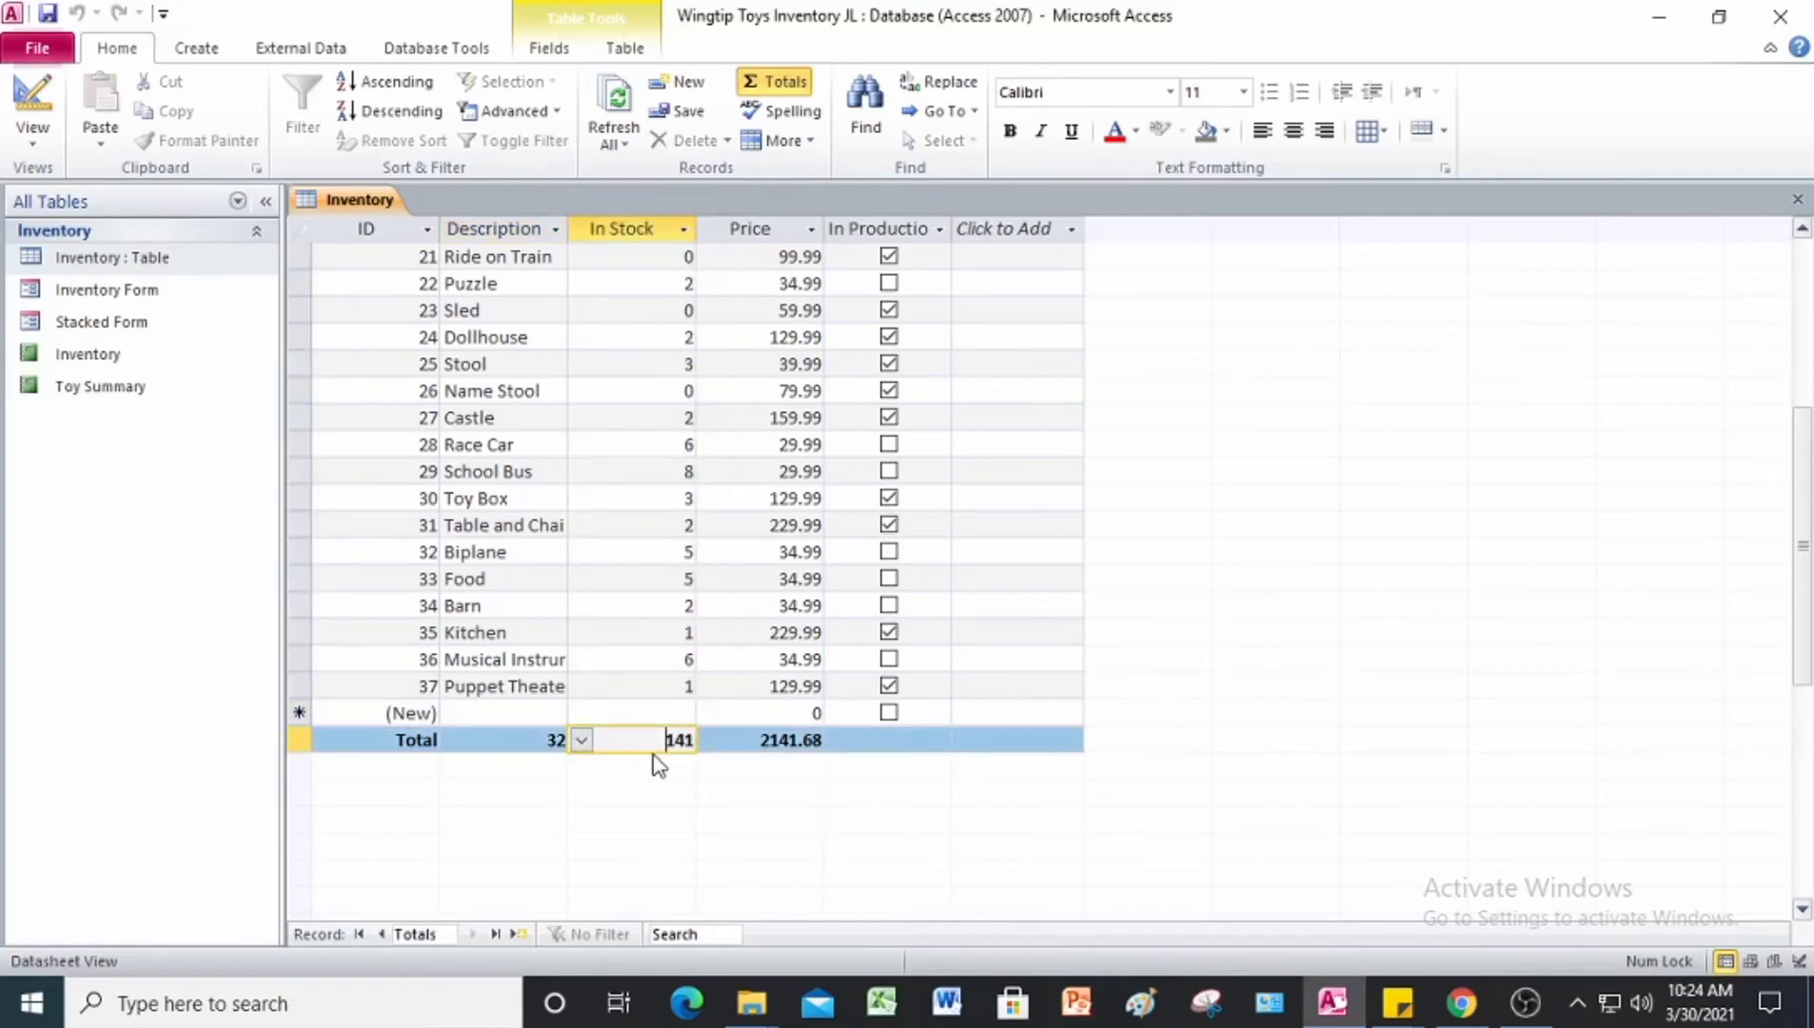
left_click(581, 741)
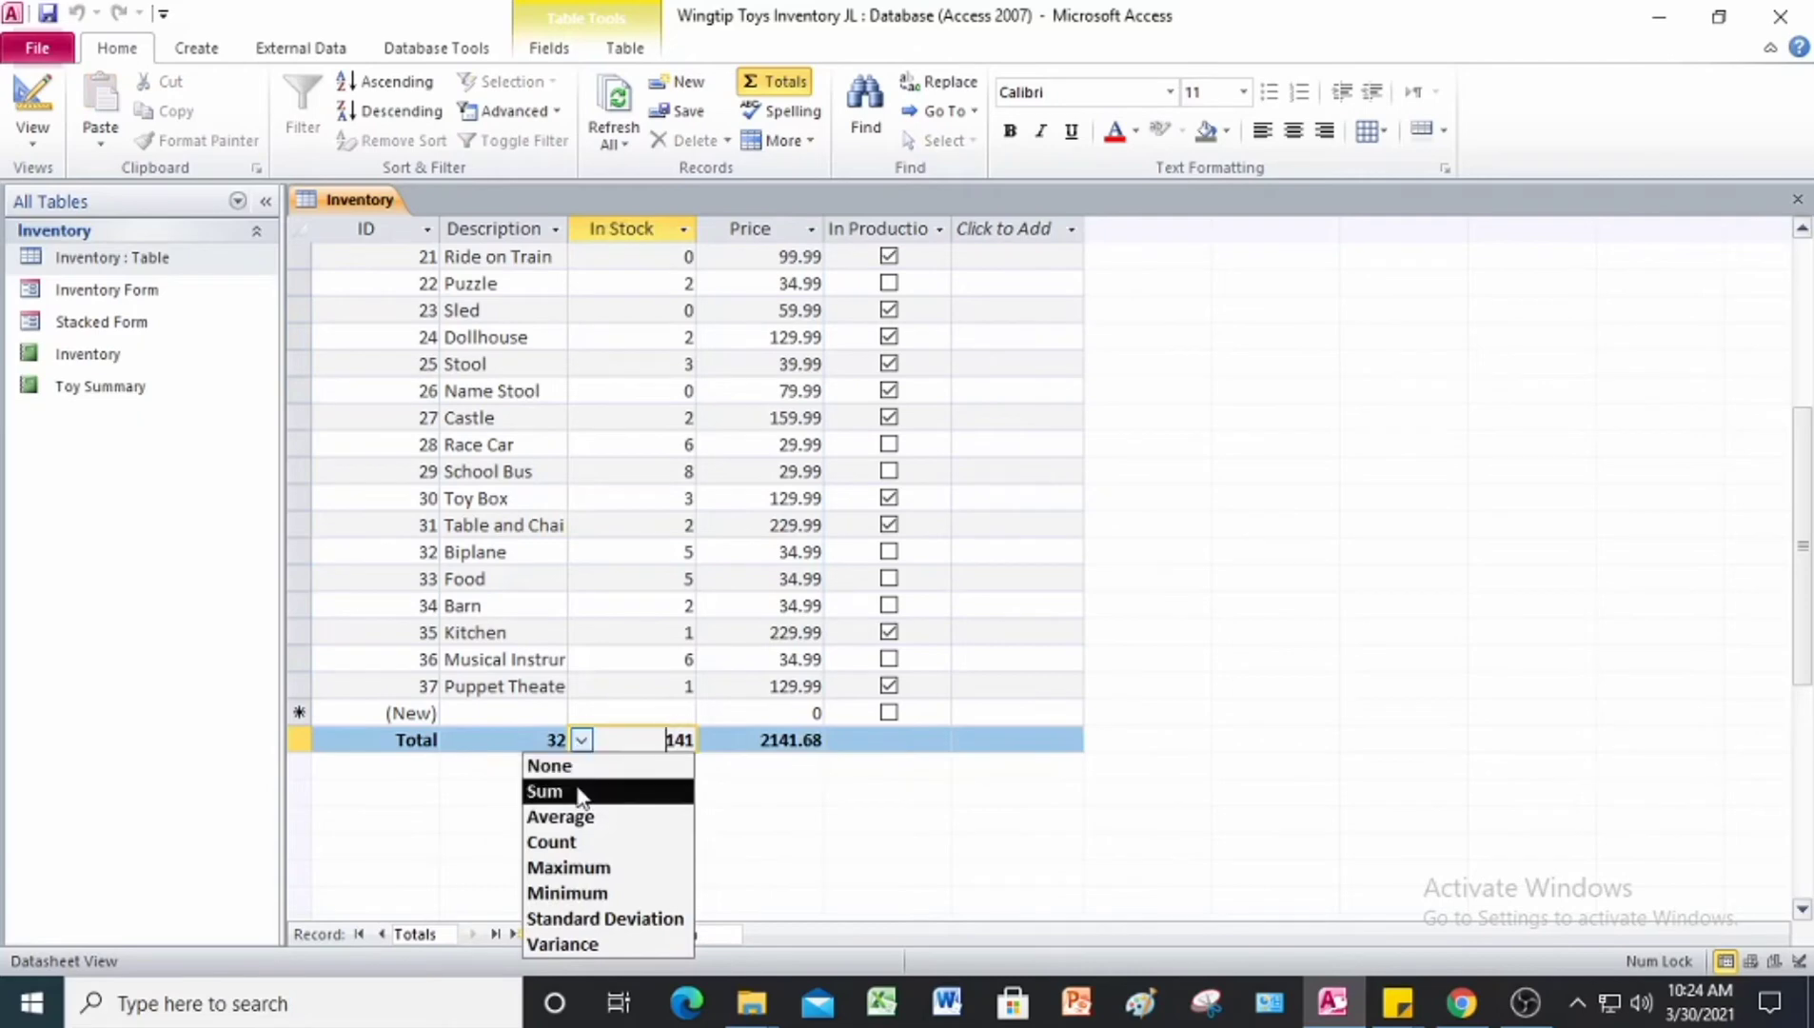
left_click(581, 794)
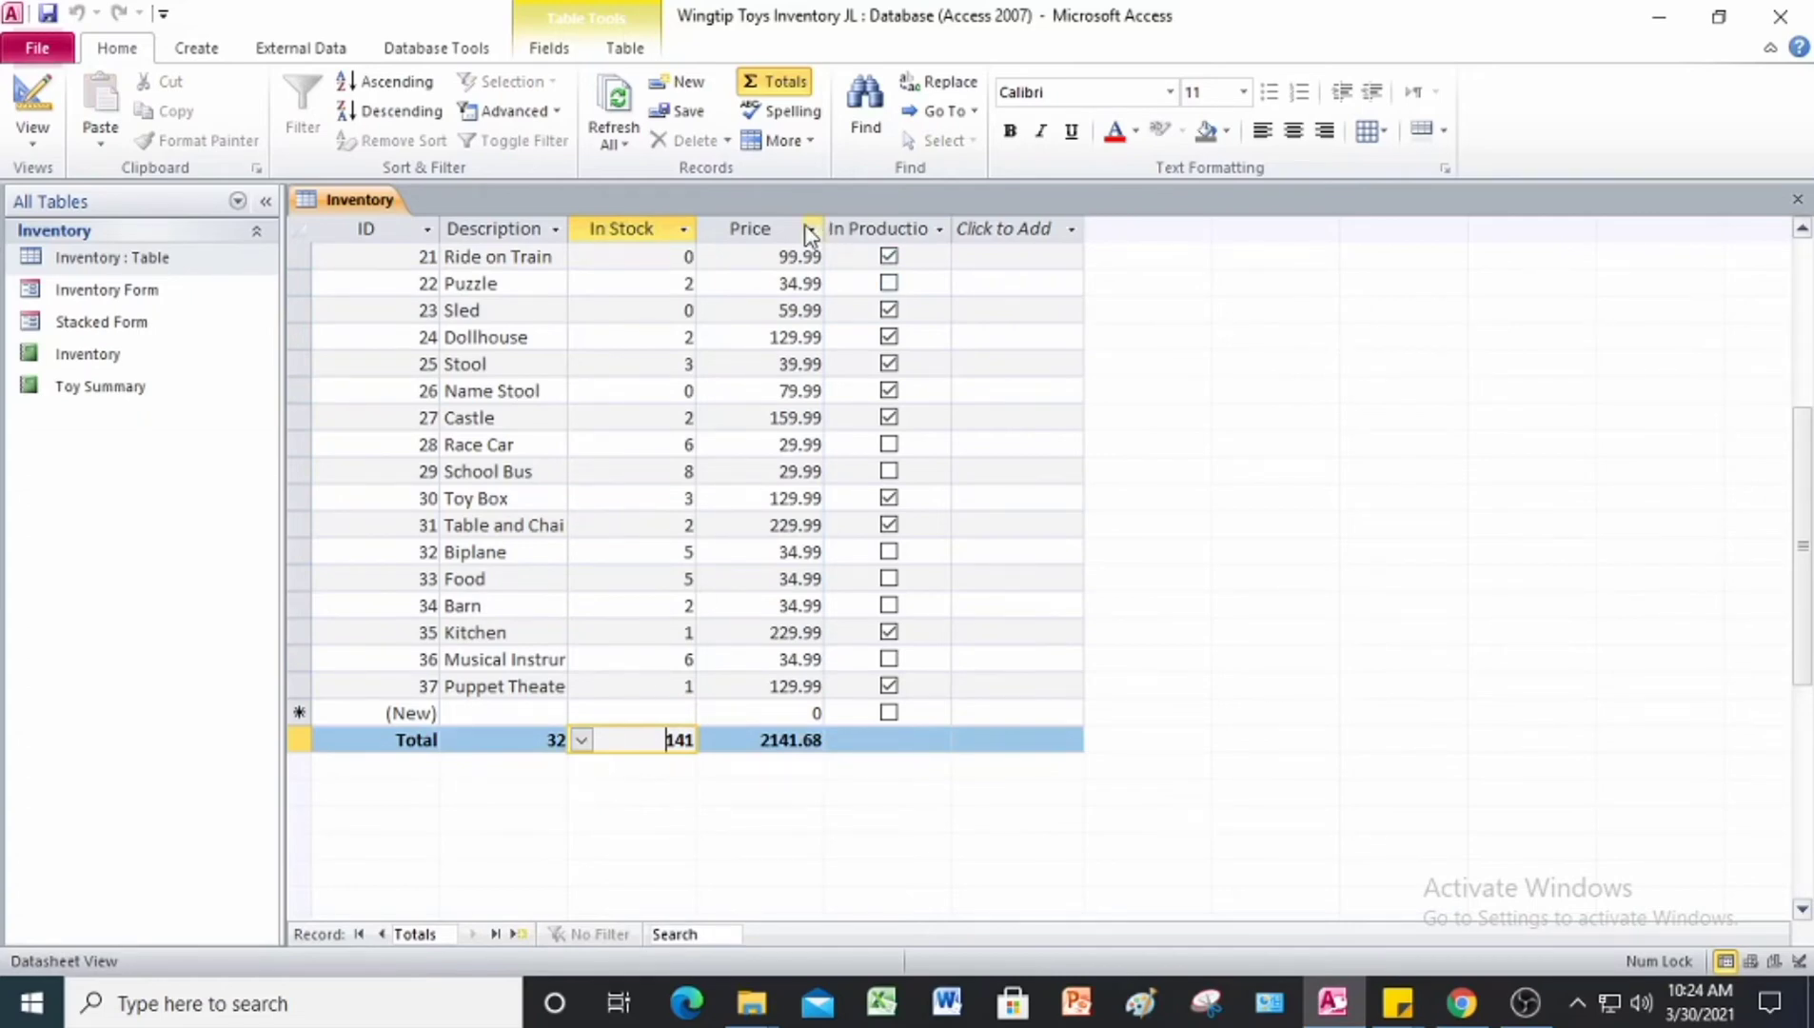
Step: Set the Price field in the Inventory table's Total row to Sum
left_click(731, 747)
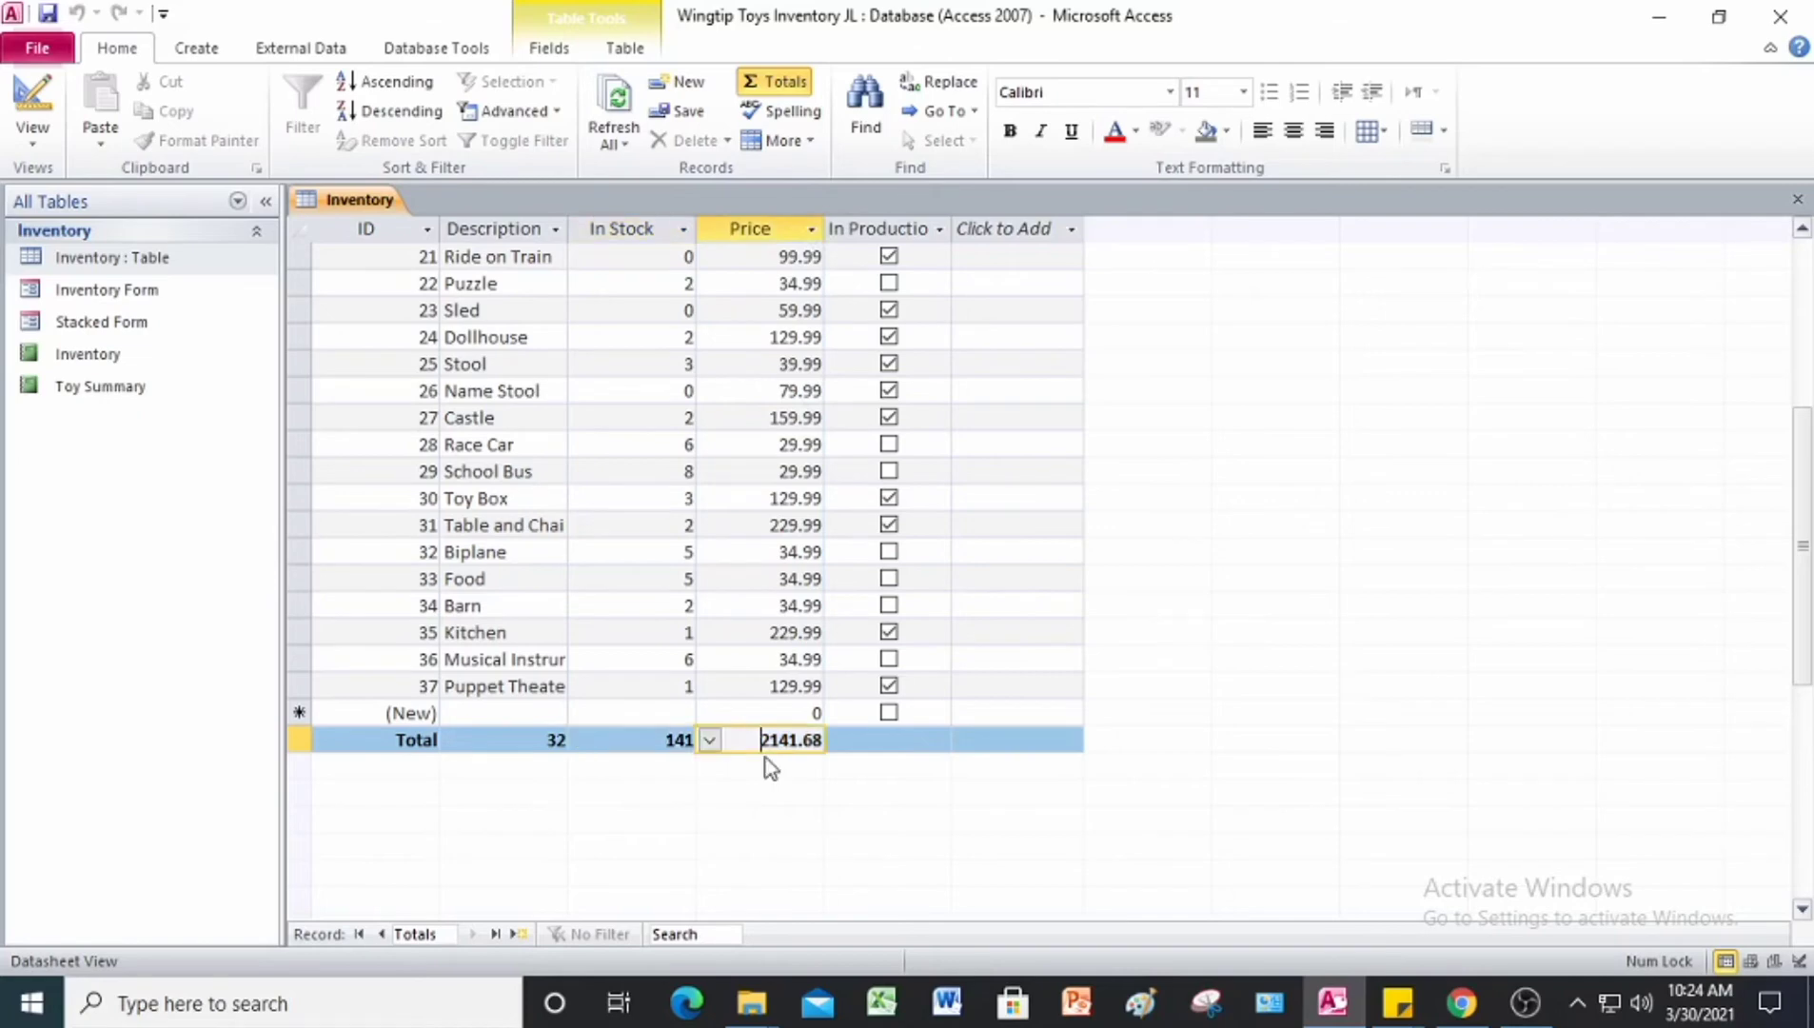
left_click(712, 741)
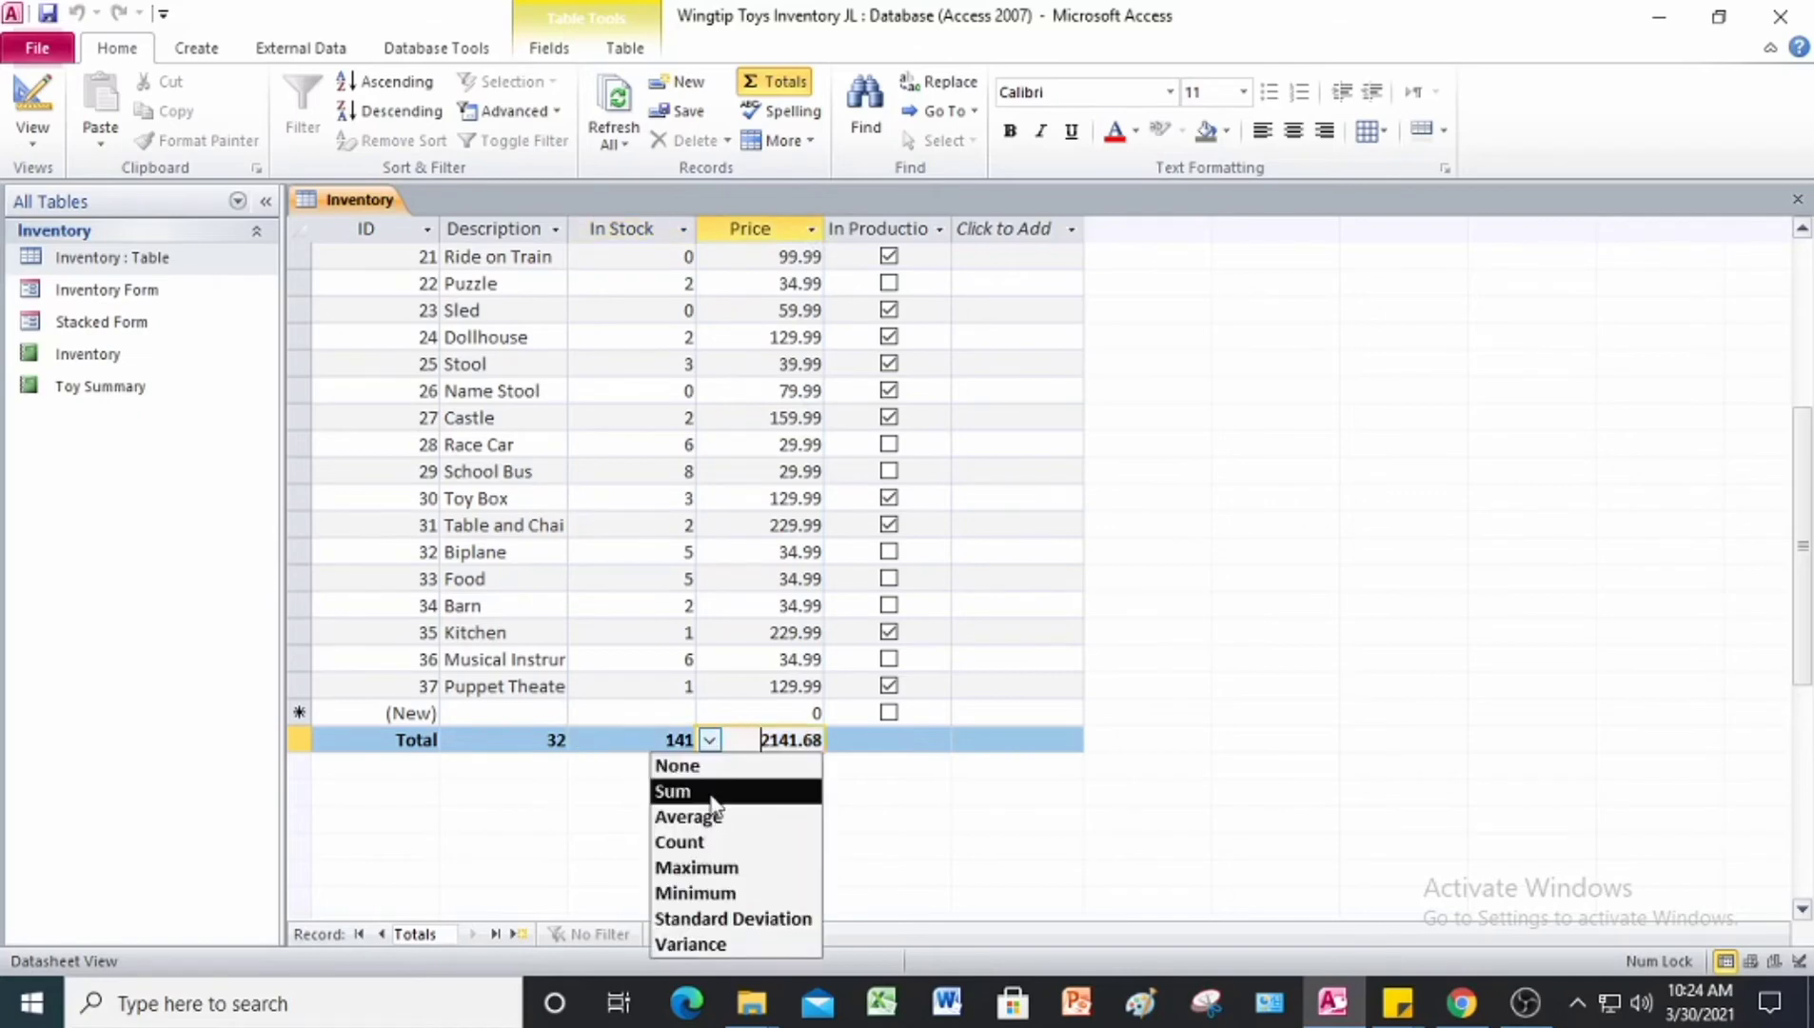
left_click(714, 797)
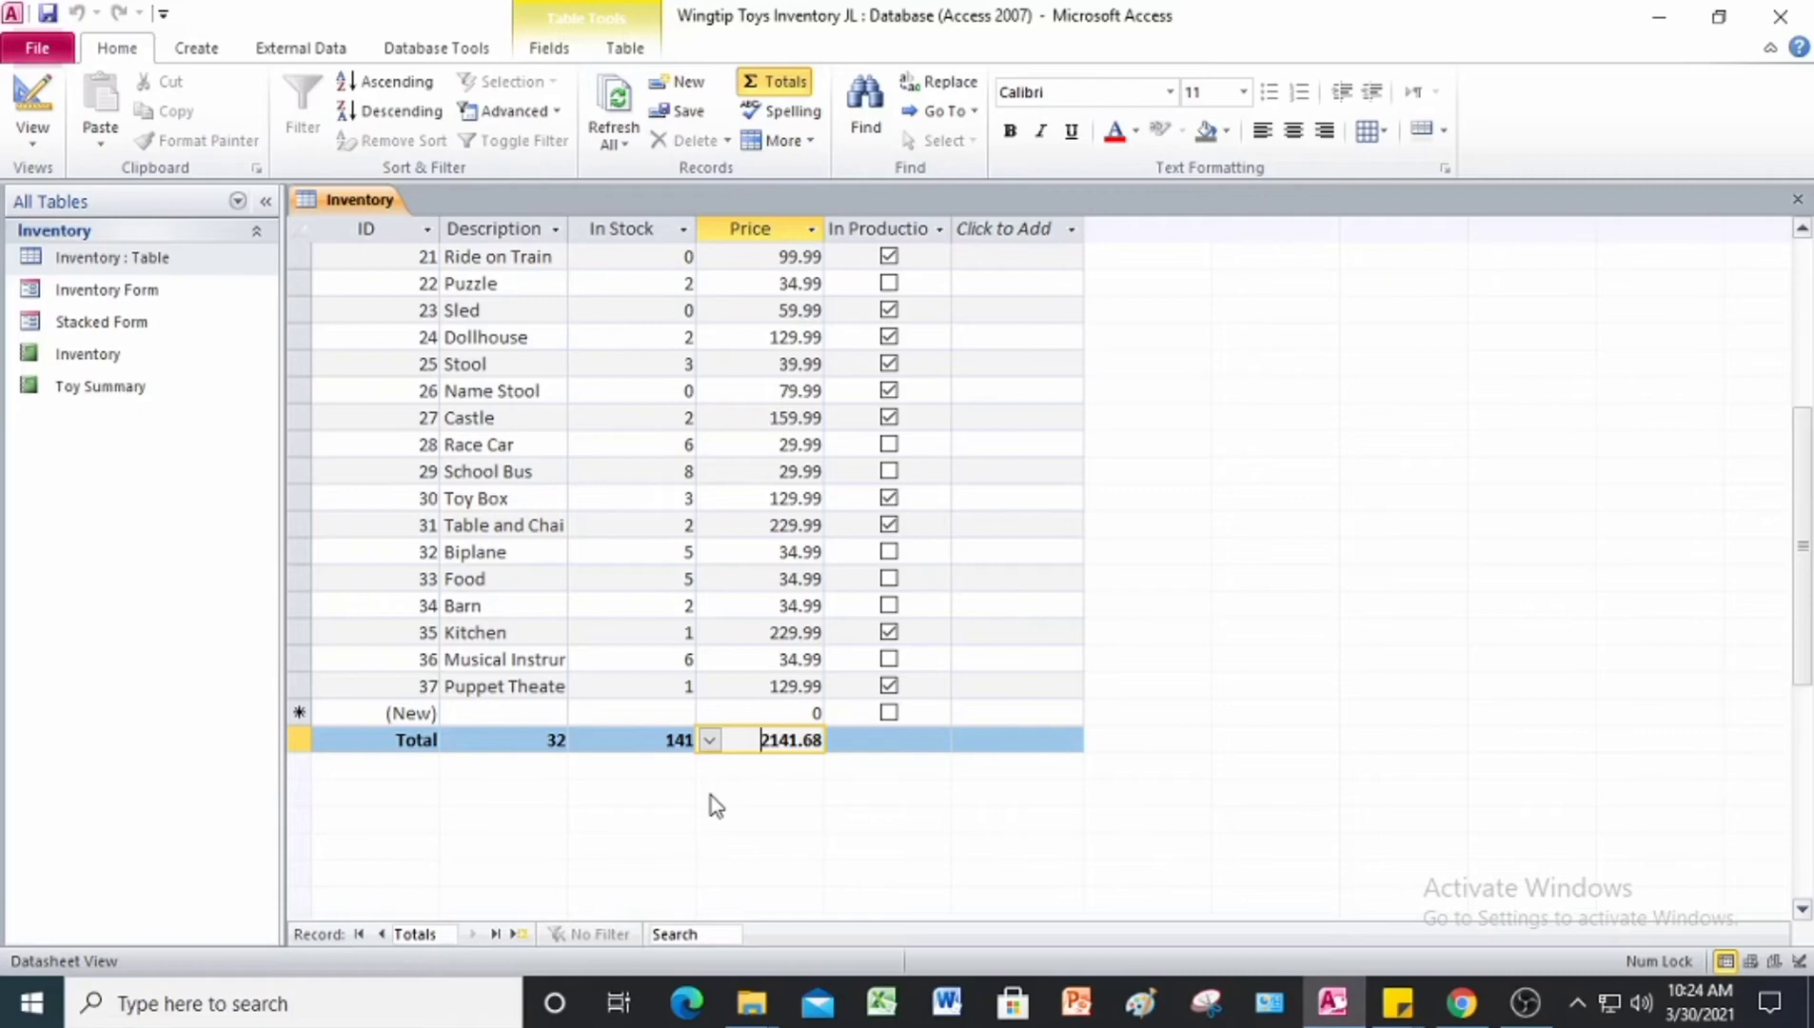
Step: Save and close the Inventory table, and exit Access
right_click(379, 207)
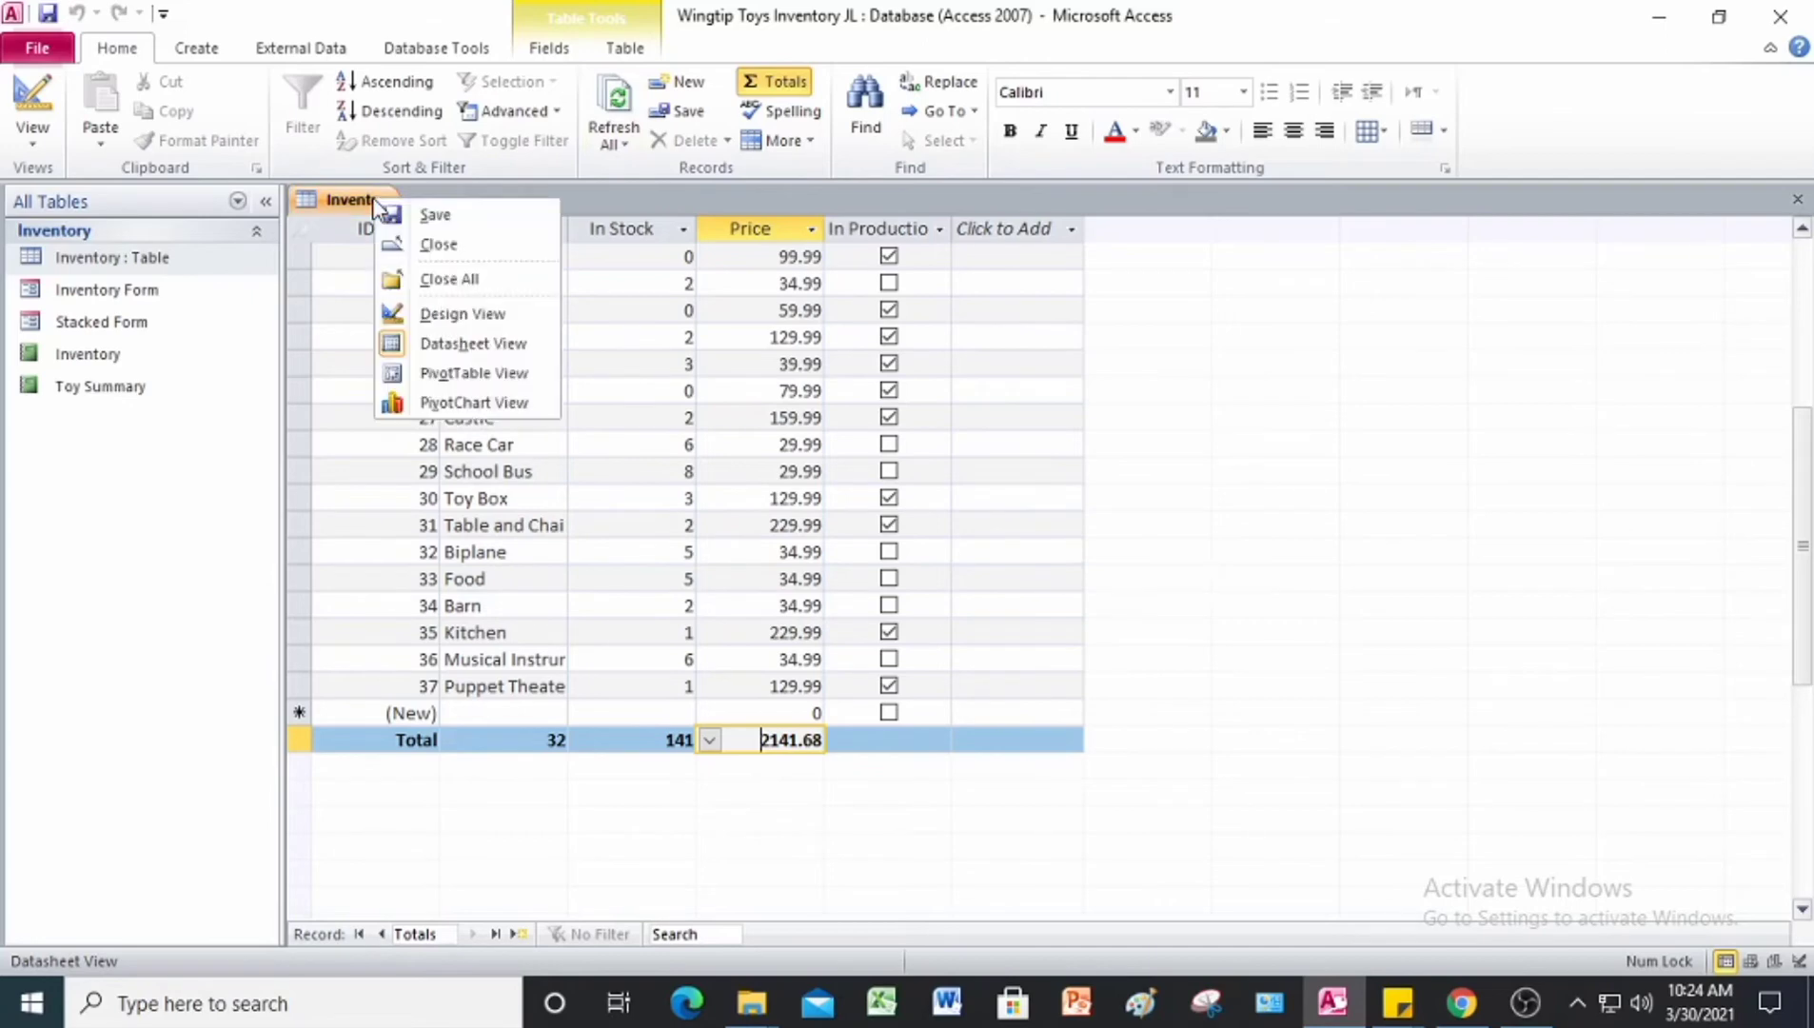
left_click(419, 215)
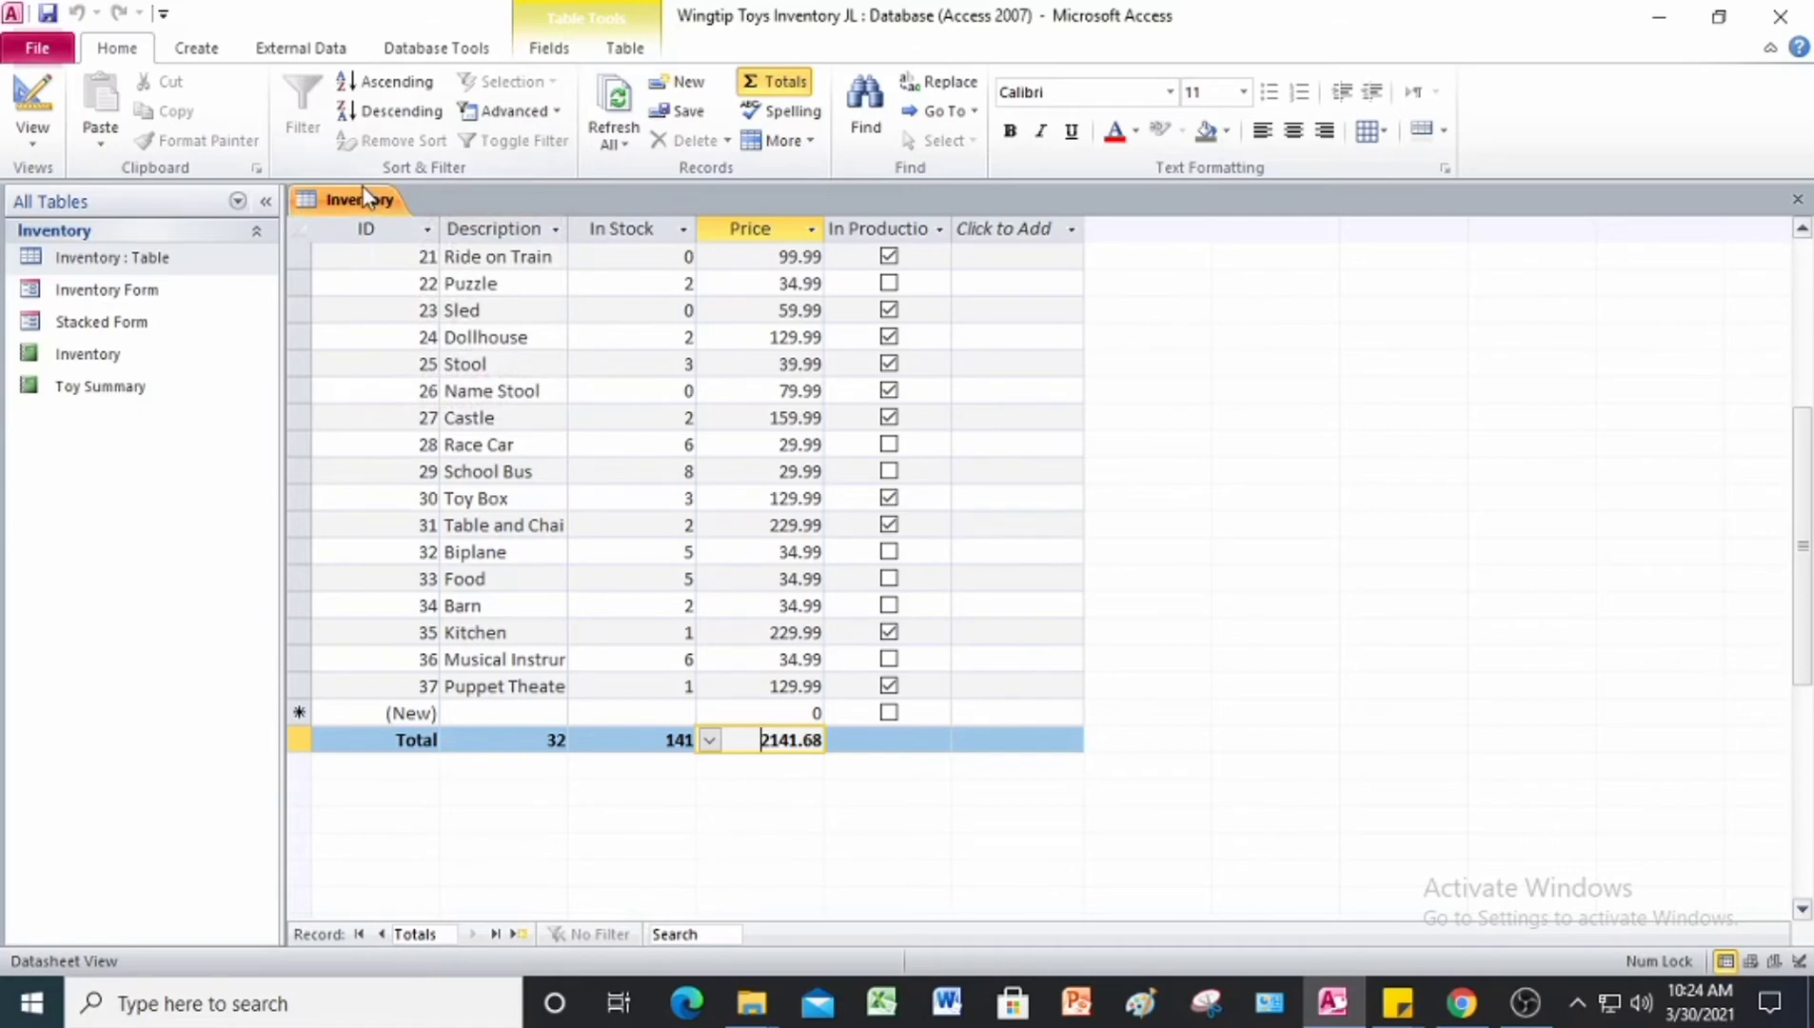
right_click(362, 198)
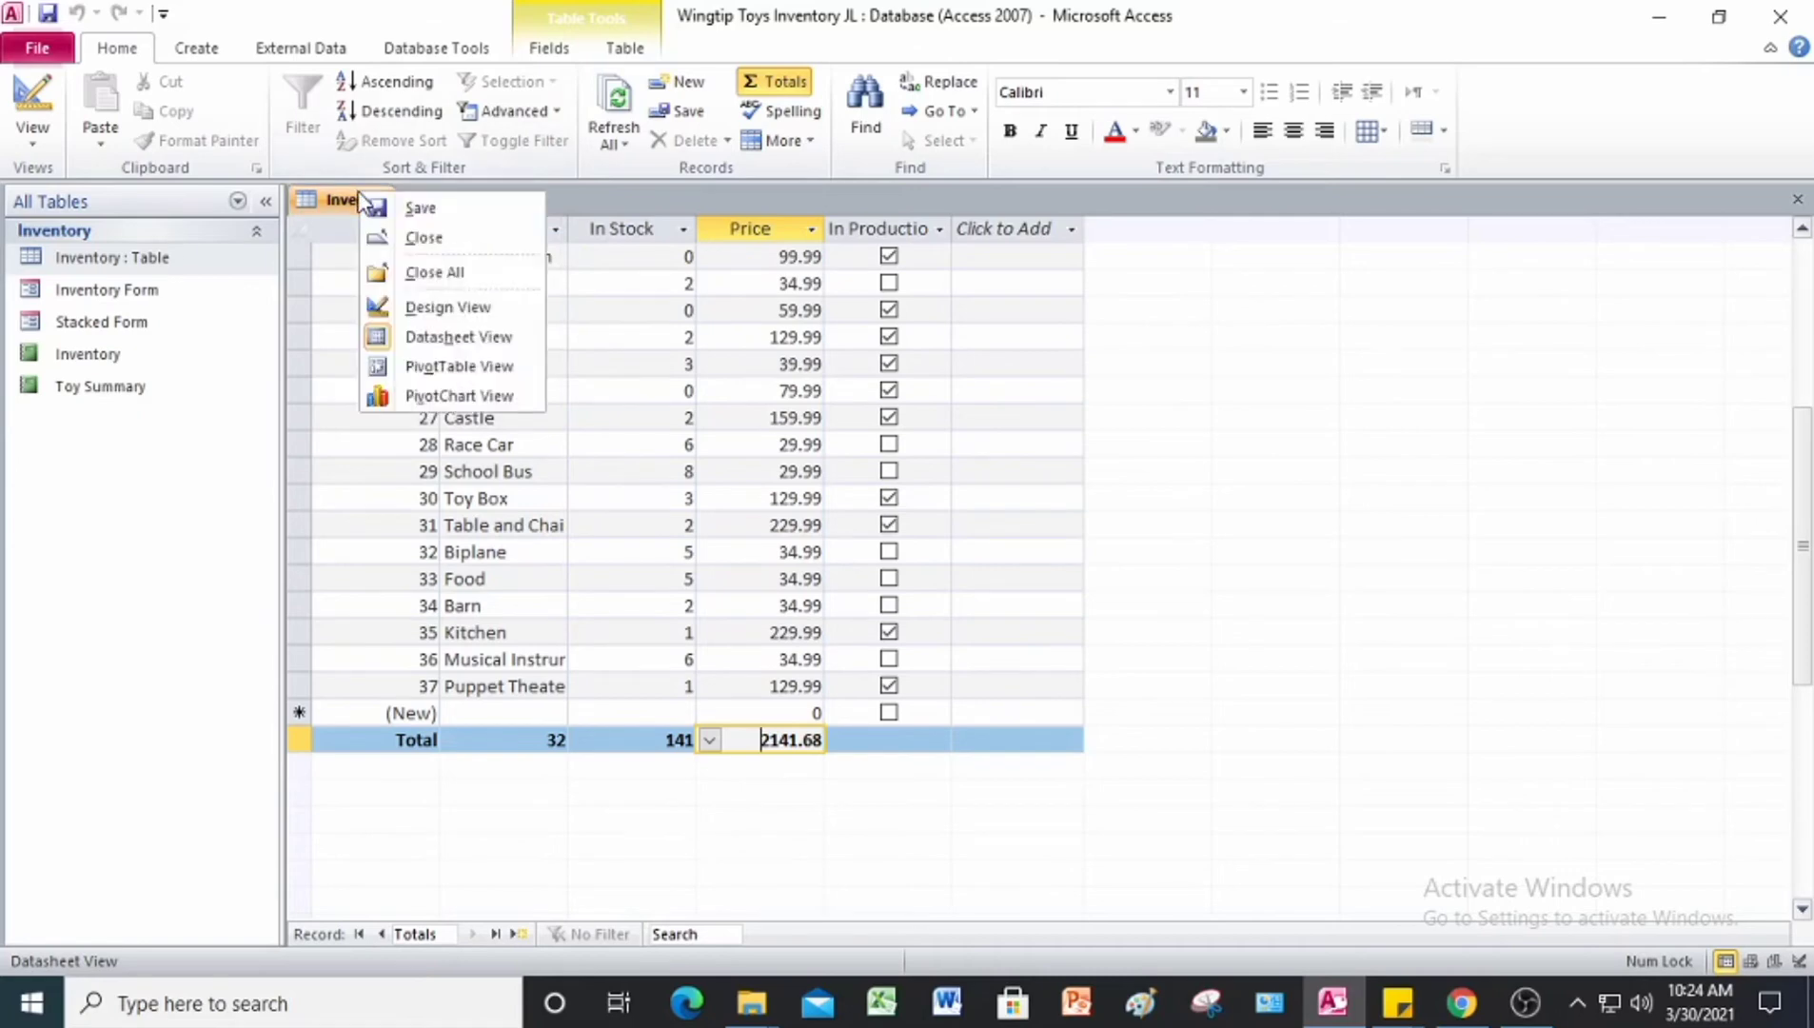
left_click(426, 238)
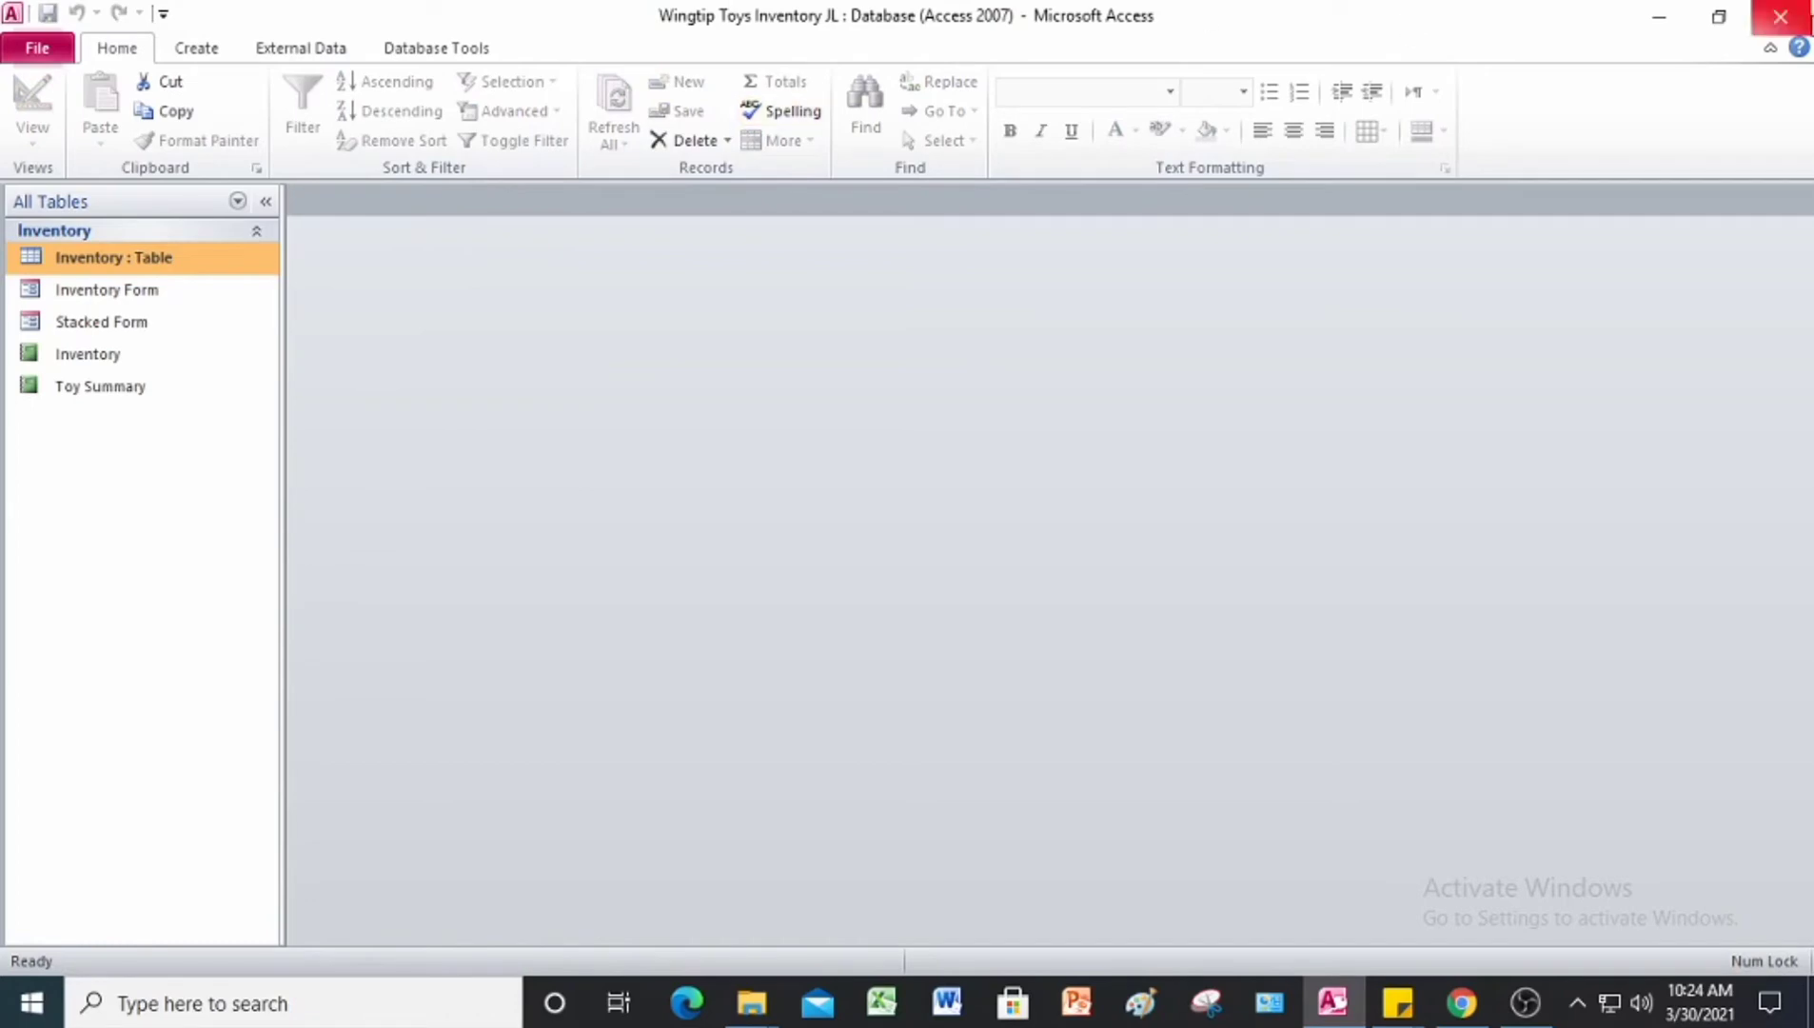
left_click(1797, 28)
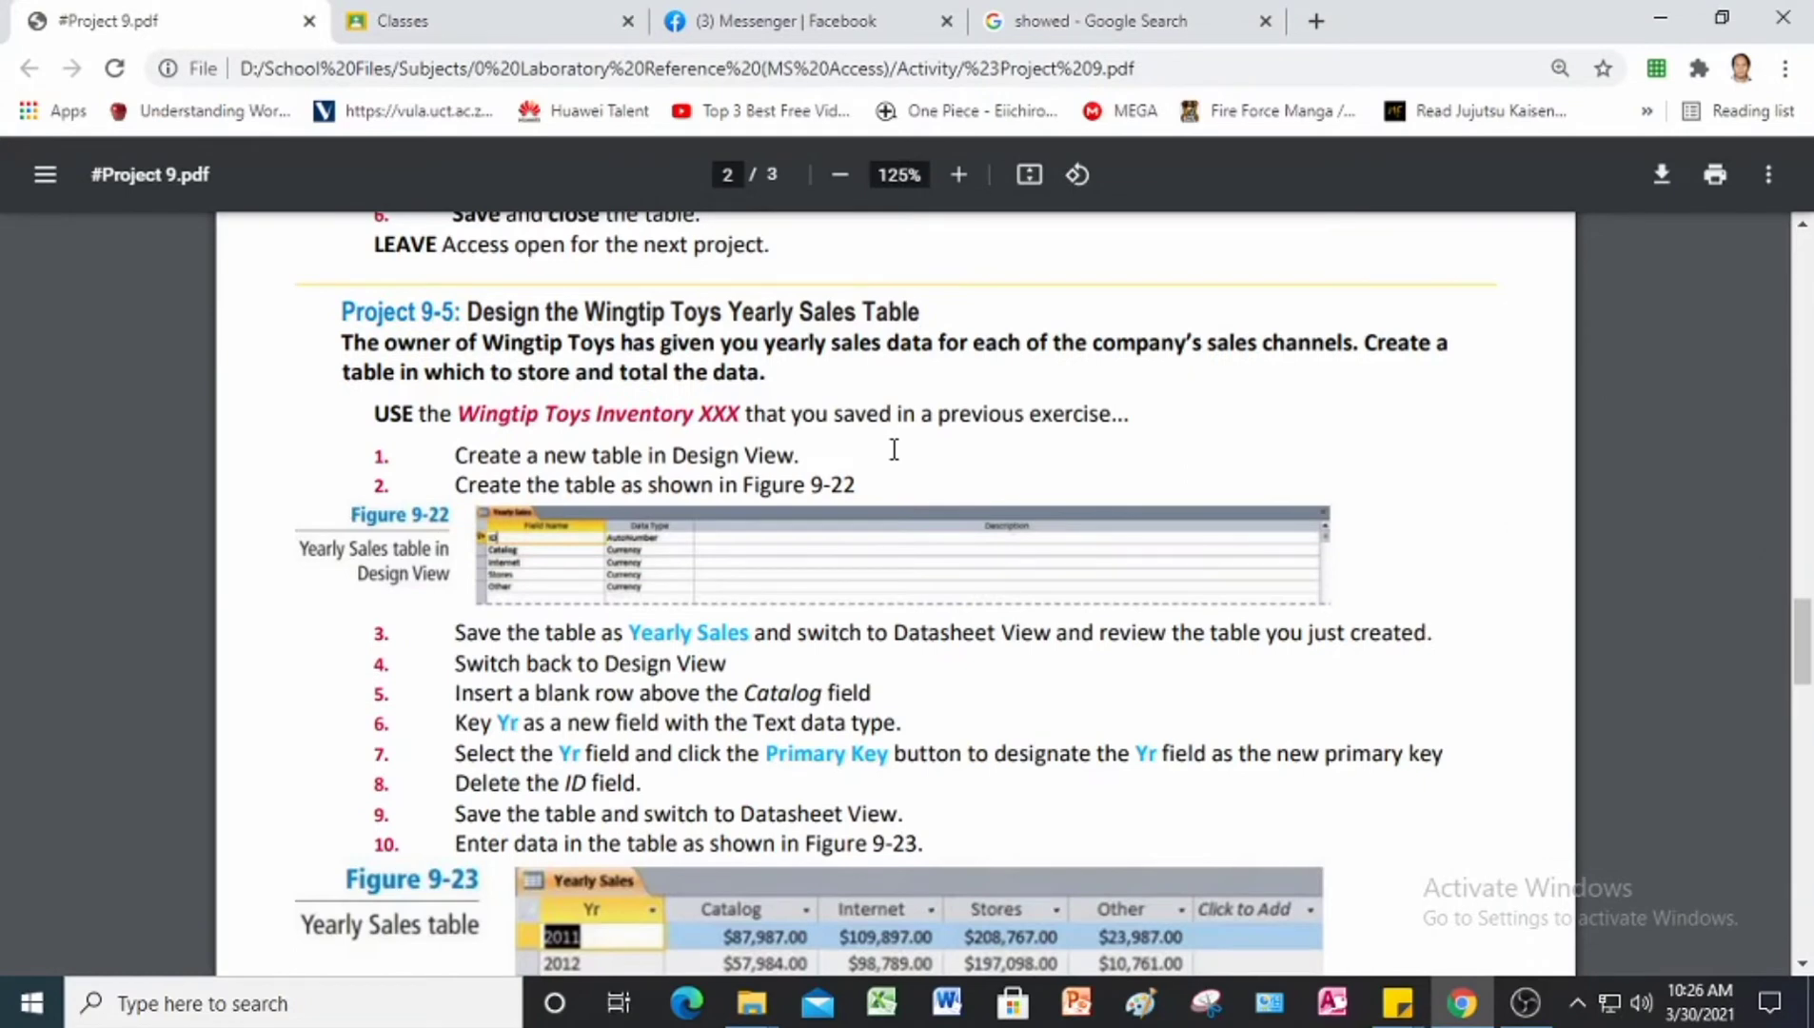
Step: Read the Project 9-5 instructions for designing the Wingtip Toys Yearly Sales table in the Project 9 PDF
scroll(893, 449, "up", 1)
scroll(465, 367, "down", 1)
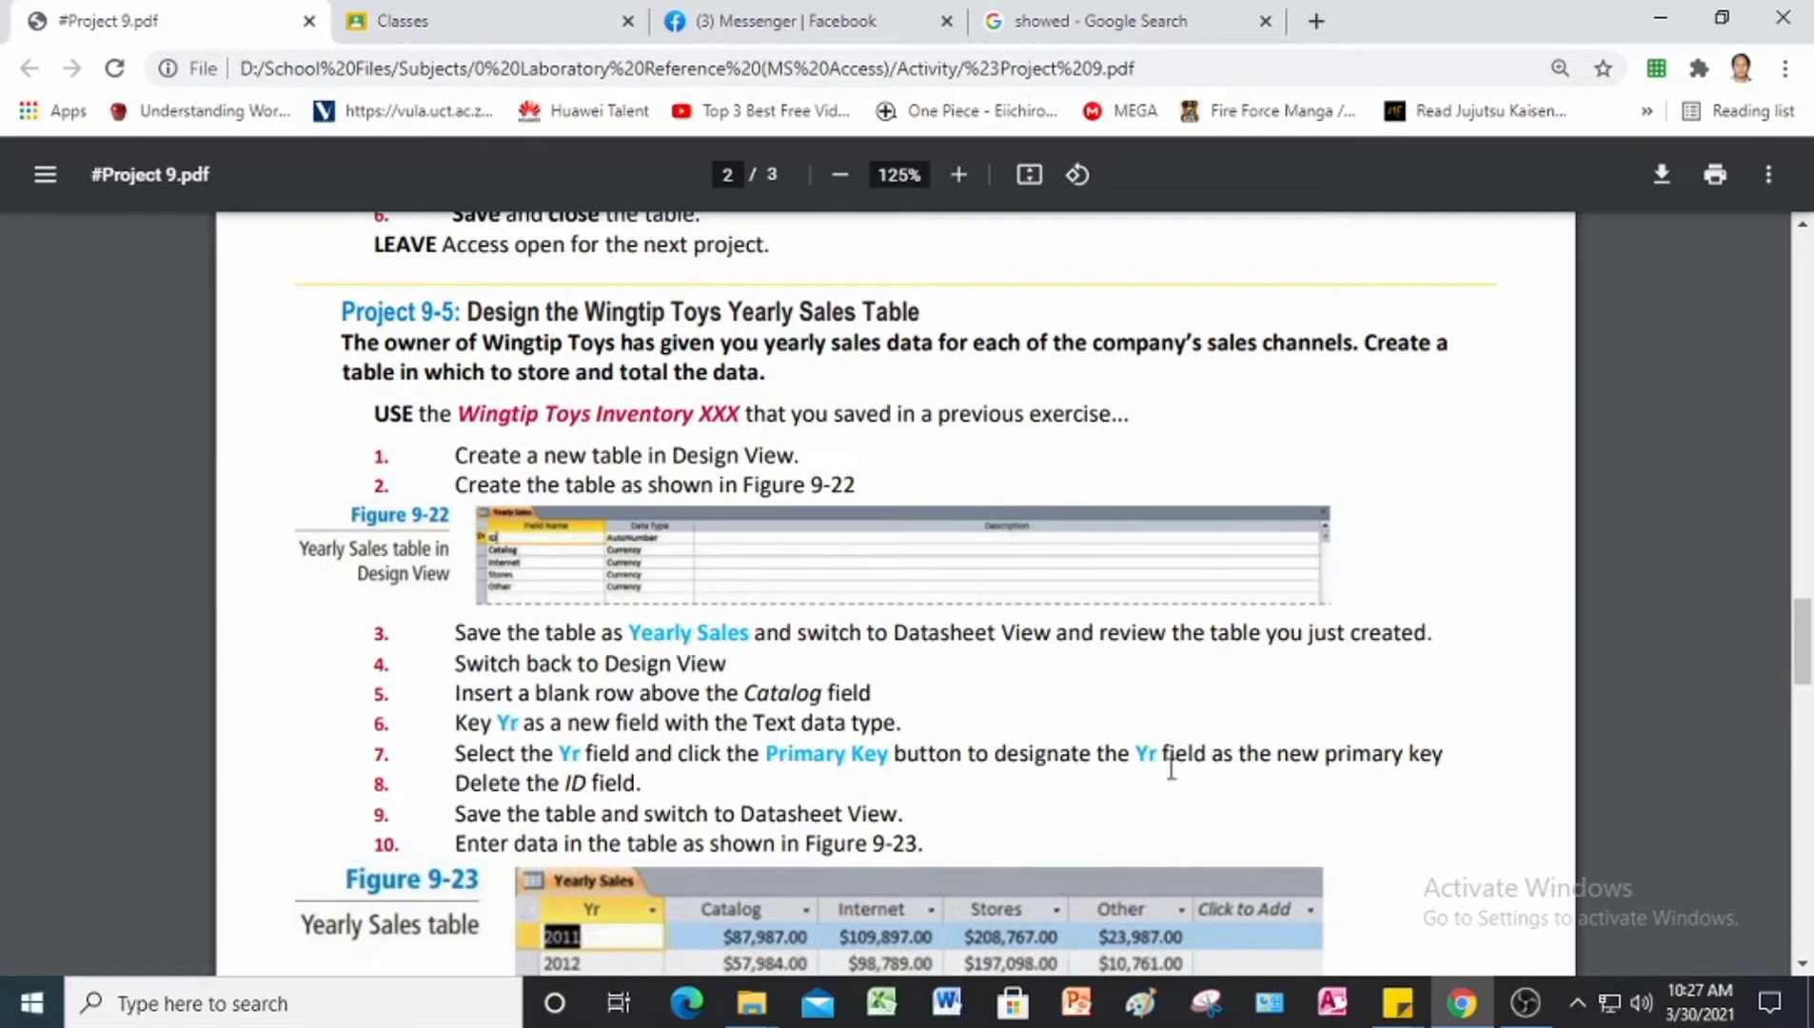
Step: Switch to Access, open Wingtip Toys Inventory JL from the Answer folder in Project 9 Data Files, and dismiss the activation wizard
left_click(1334, 1002)
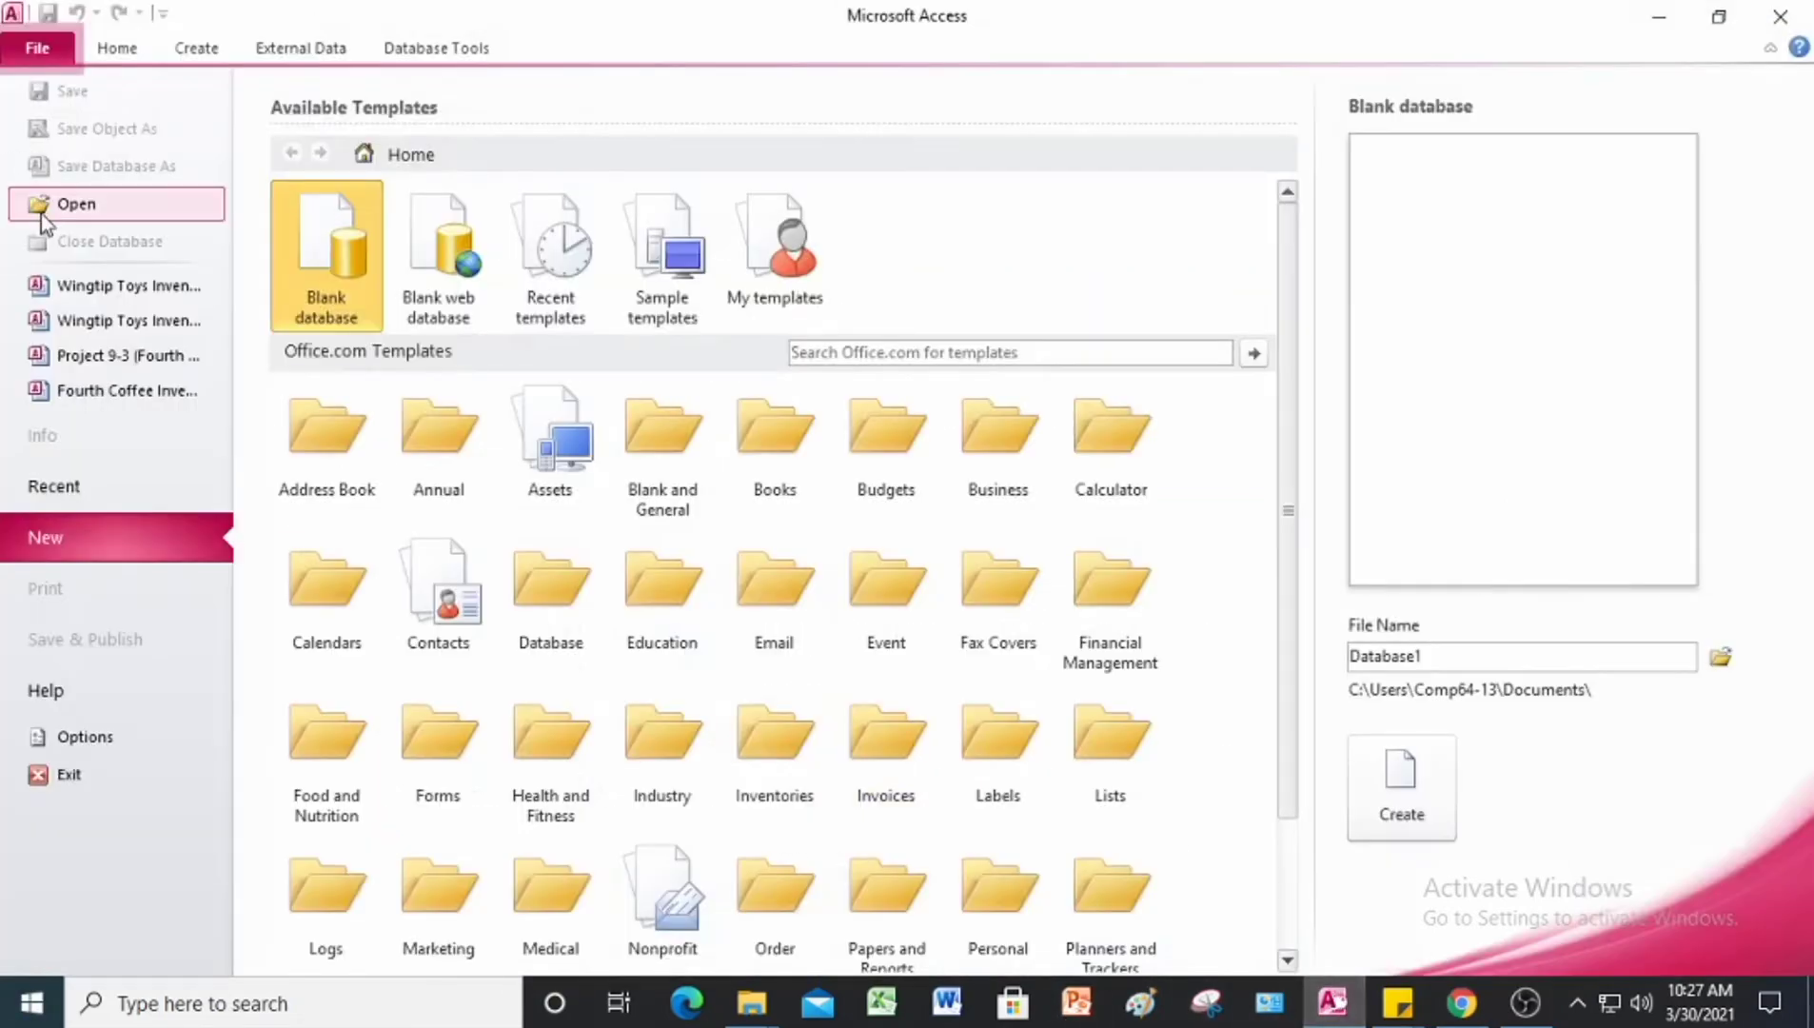
left_click(48, 226)
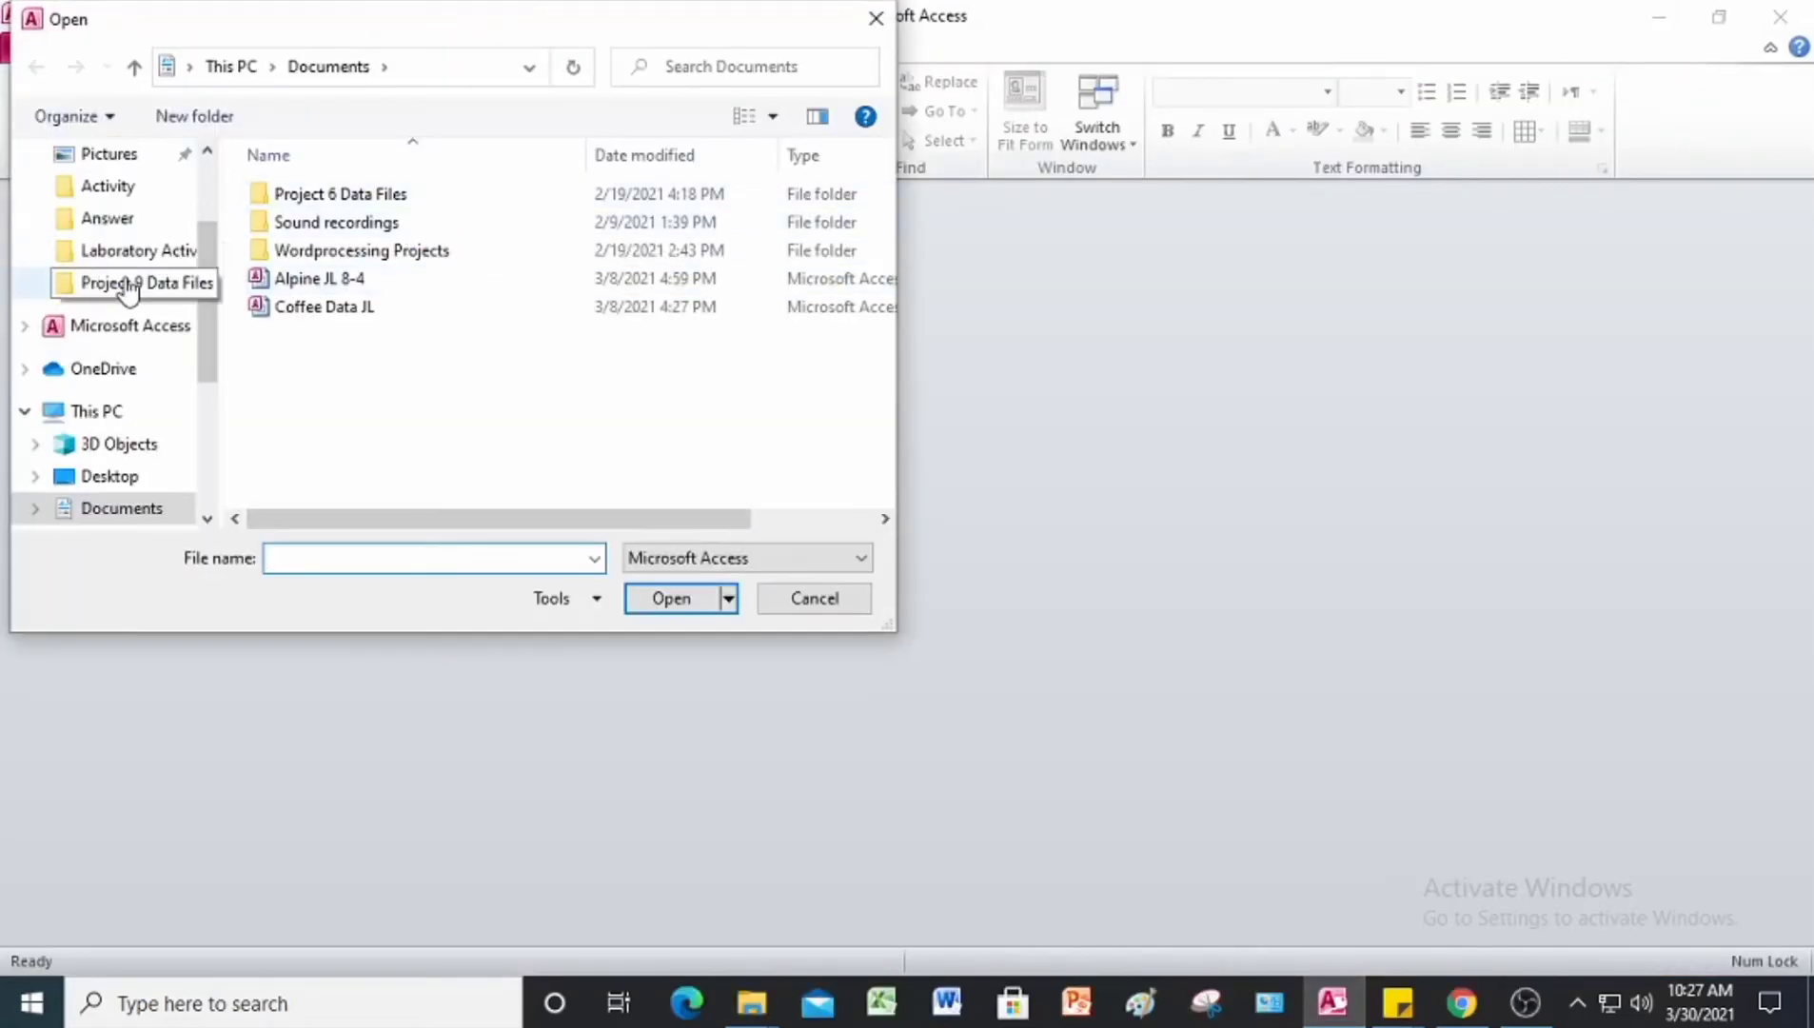
left_click(128, 286)
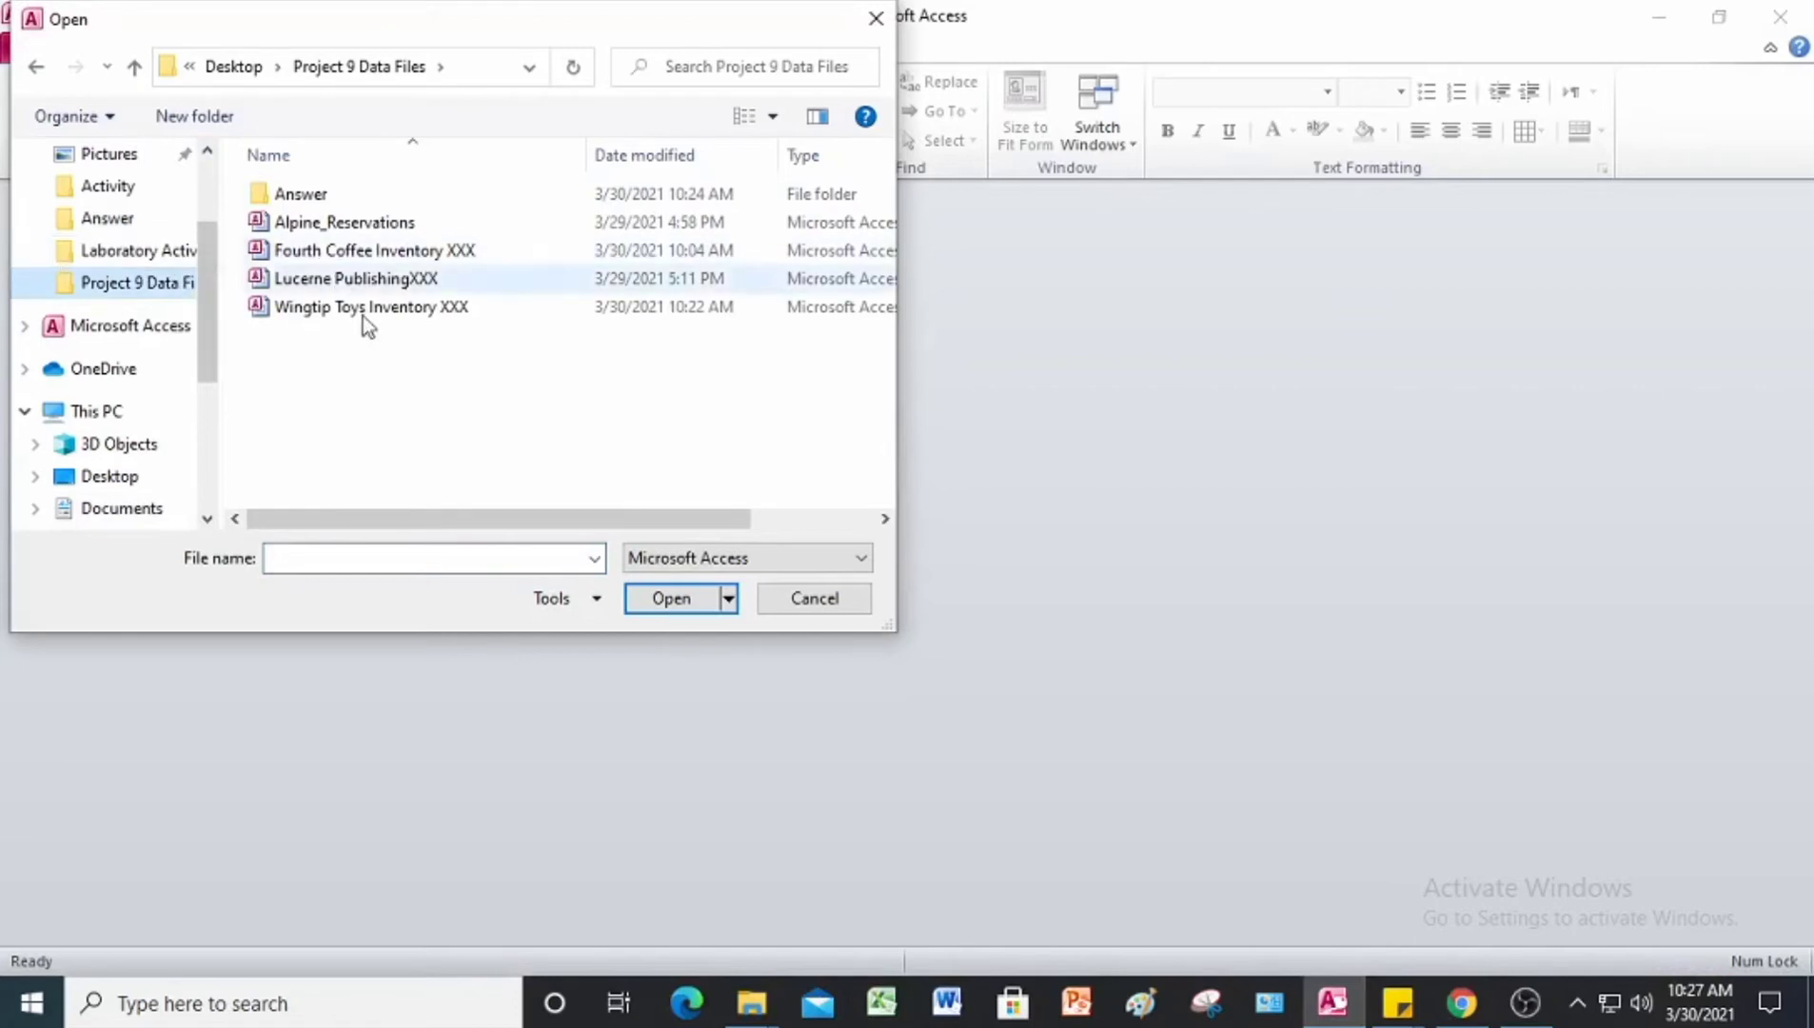
double_click(312, 198)
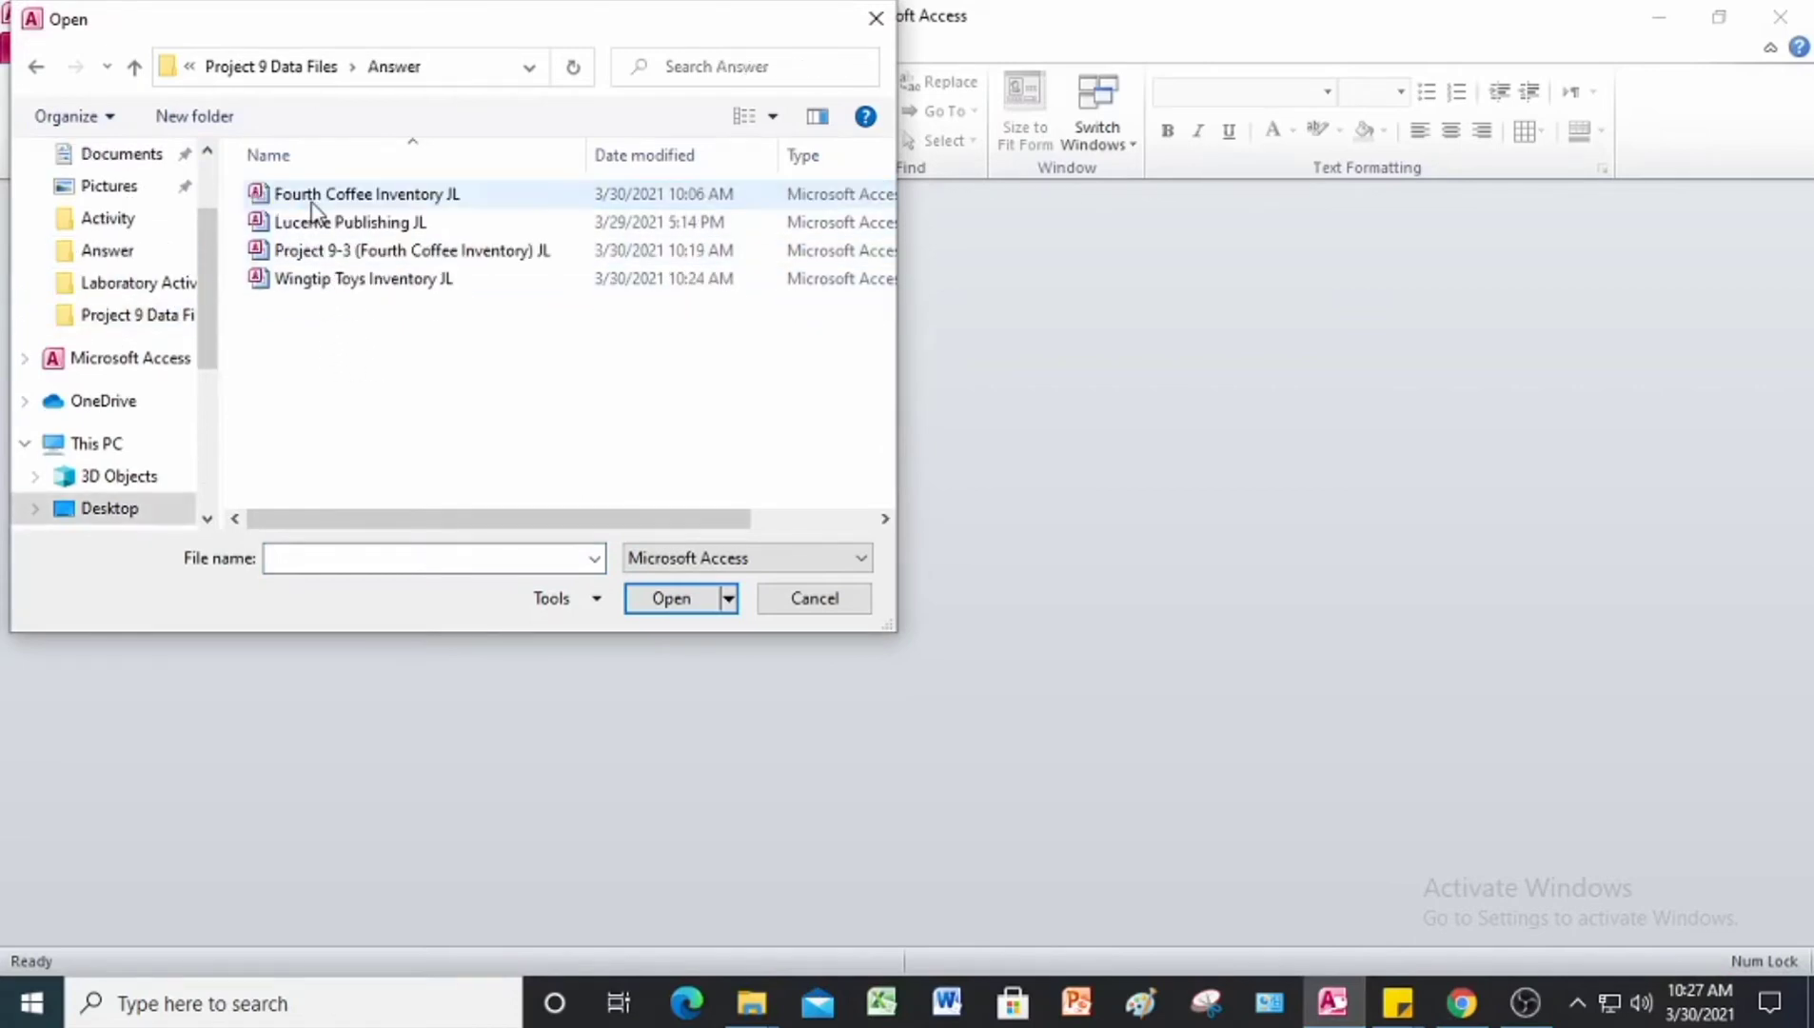
left_click(411, 279)
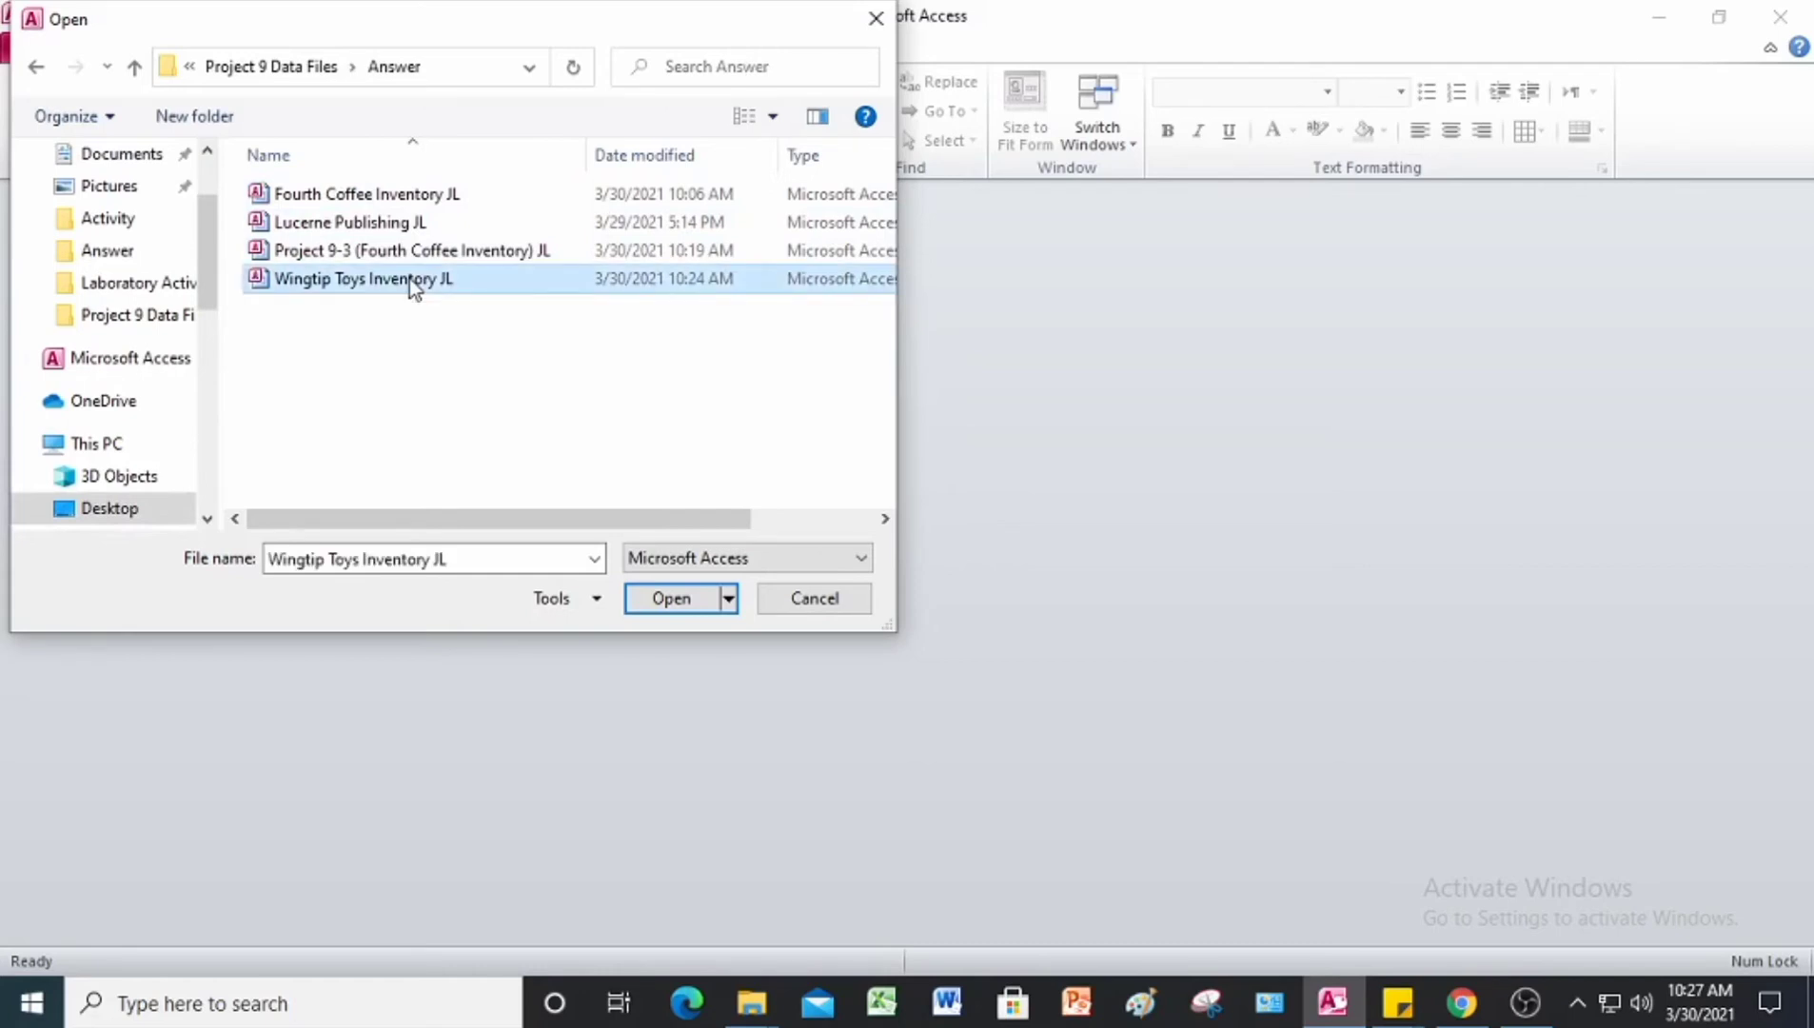
left_click(671, 599)
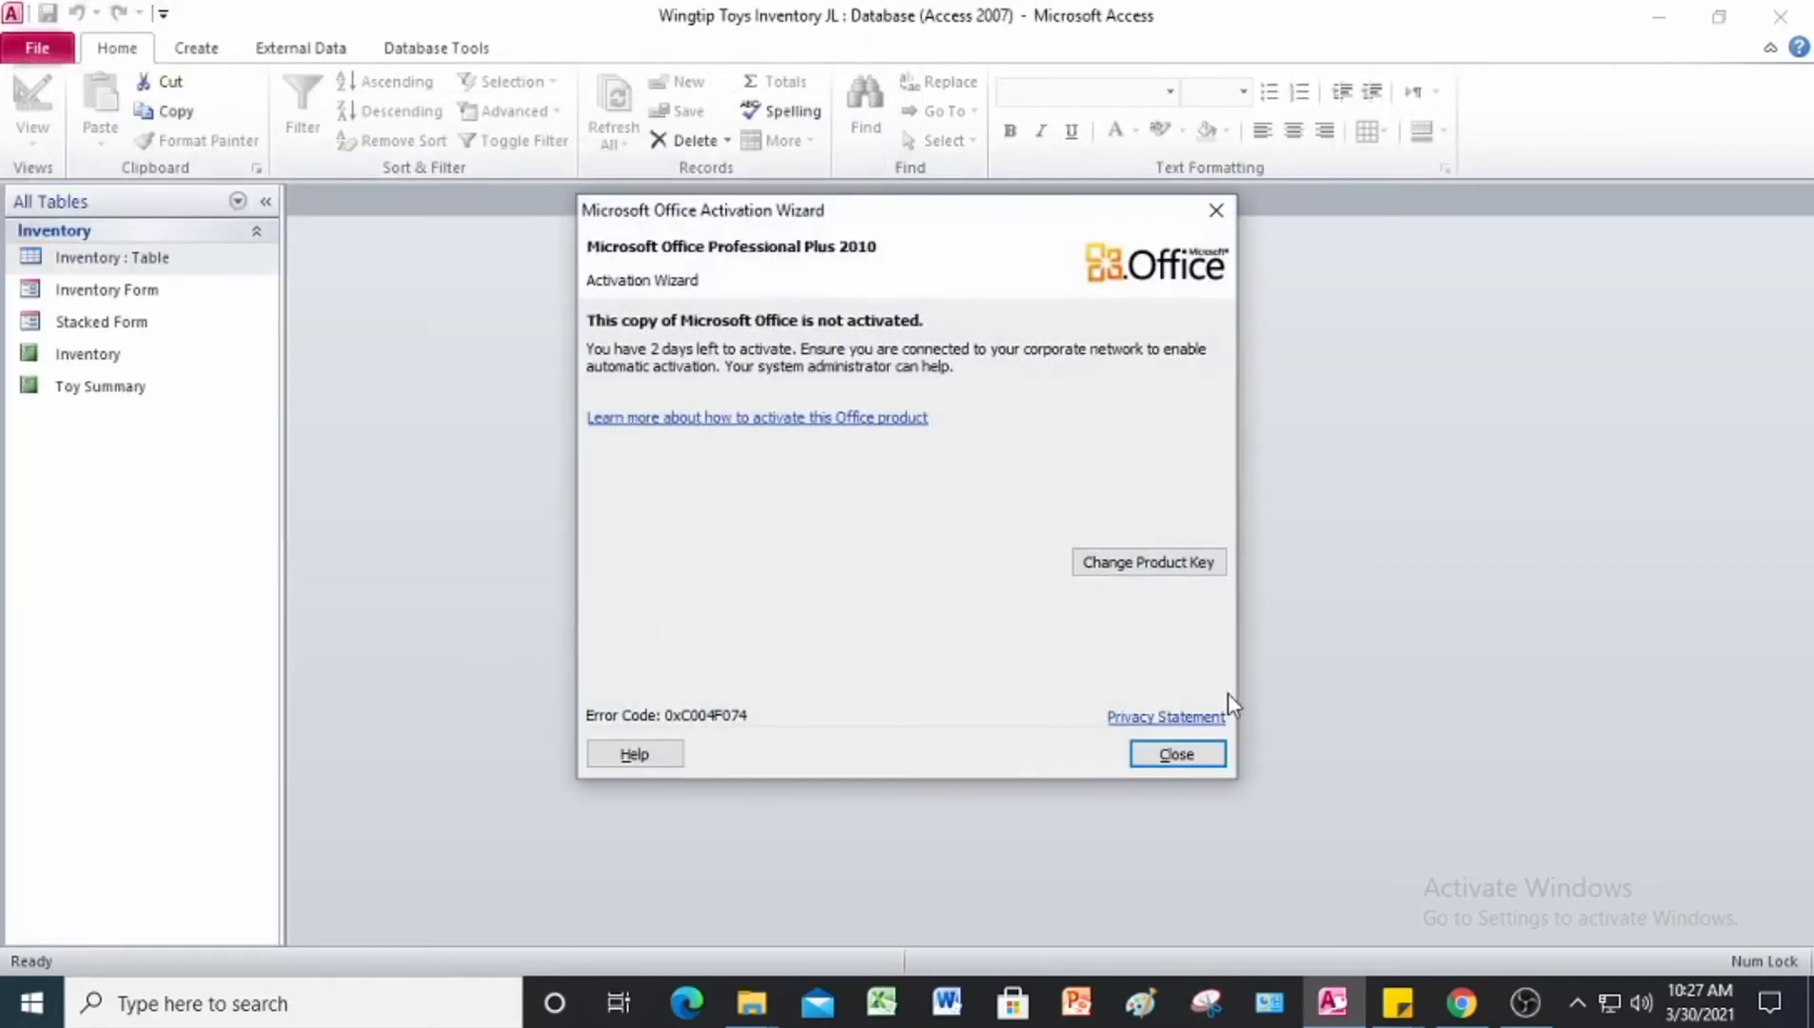
left_click(1227, 207)
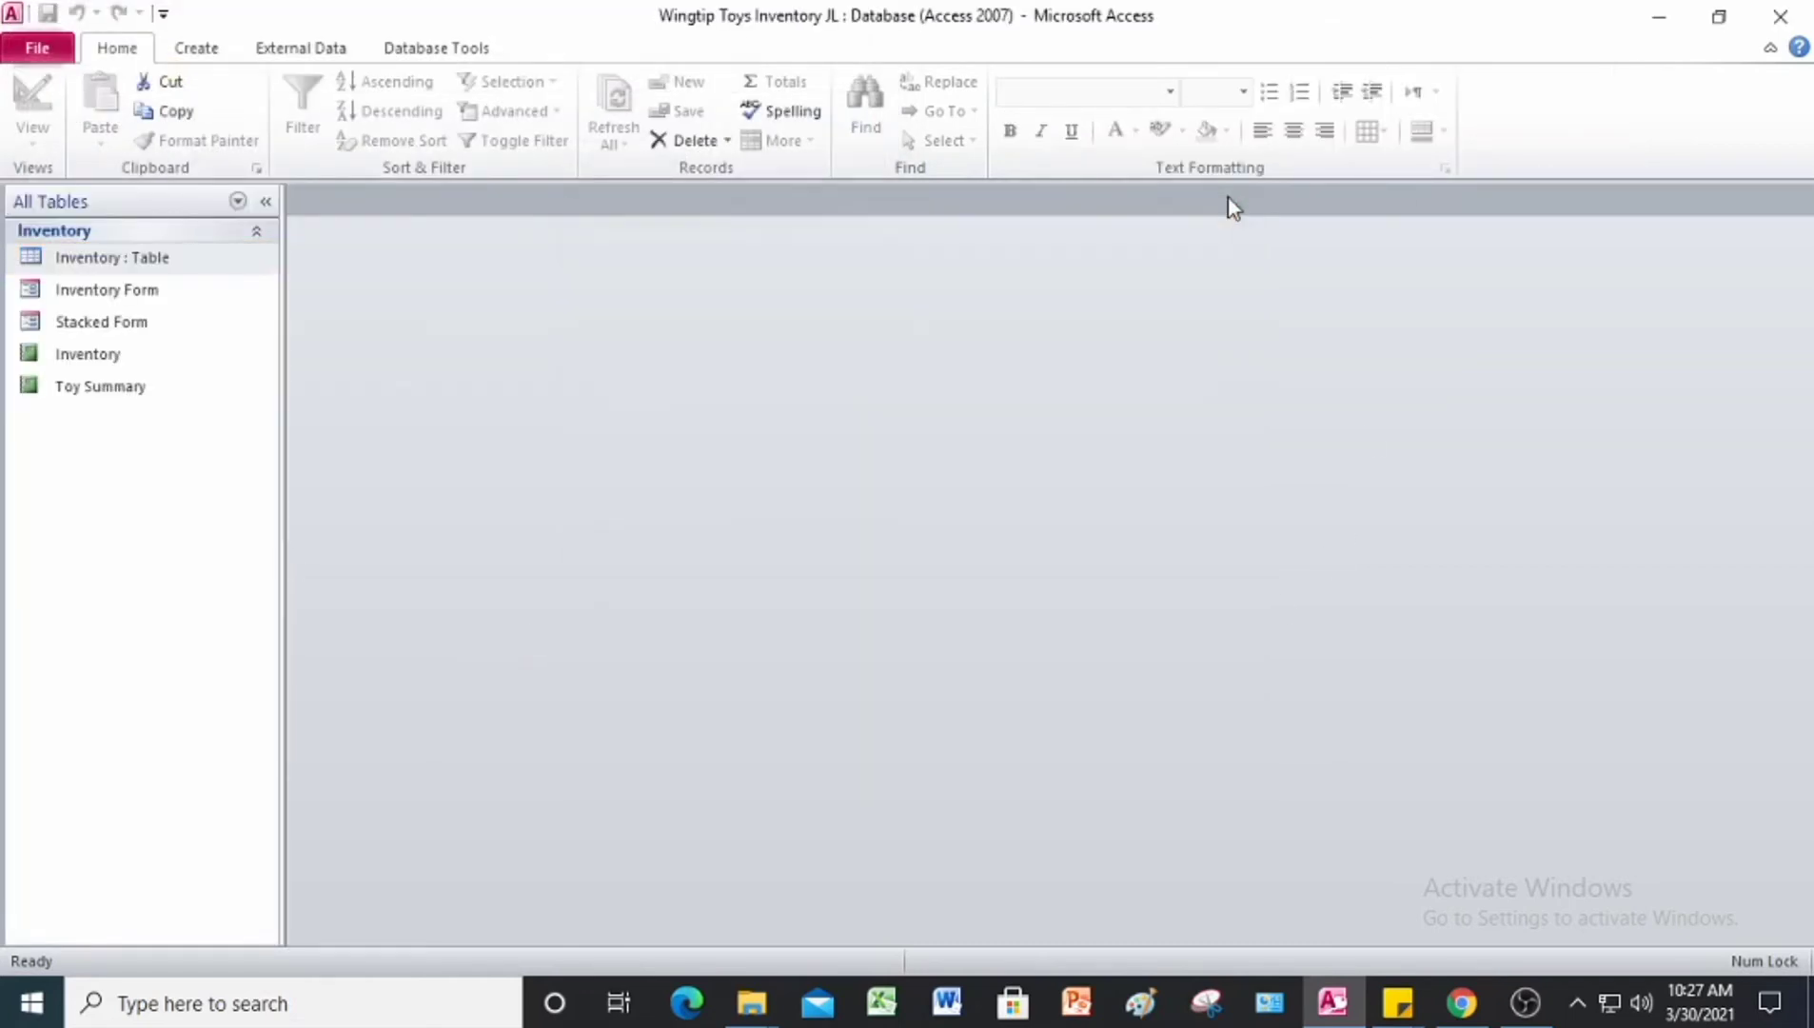
Step: Save the database as Project 9-5(Wingtip Toys Inventory JL) in the Answer folder and enable its content
left_click(22, 52)
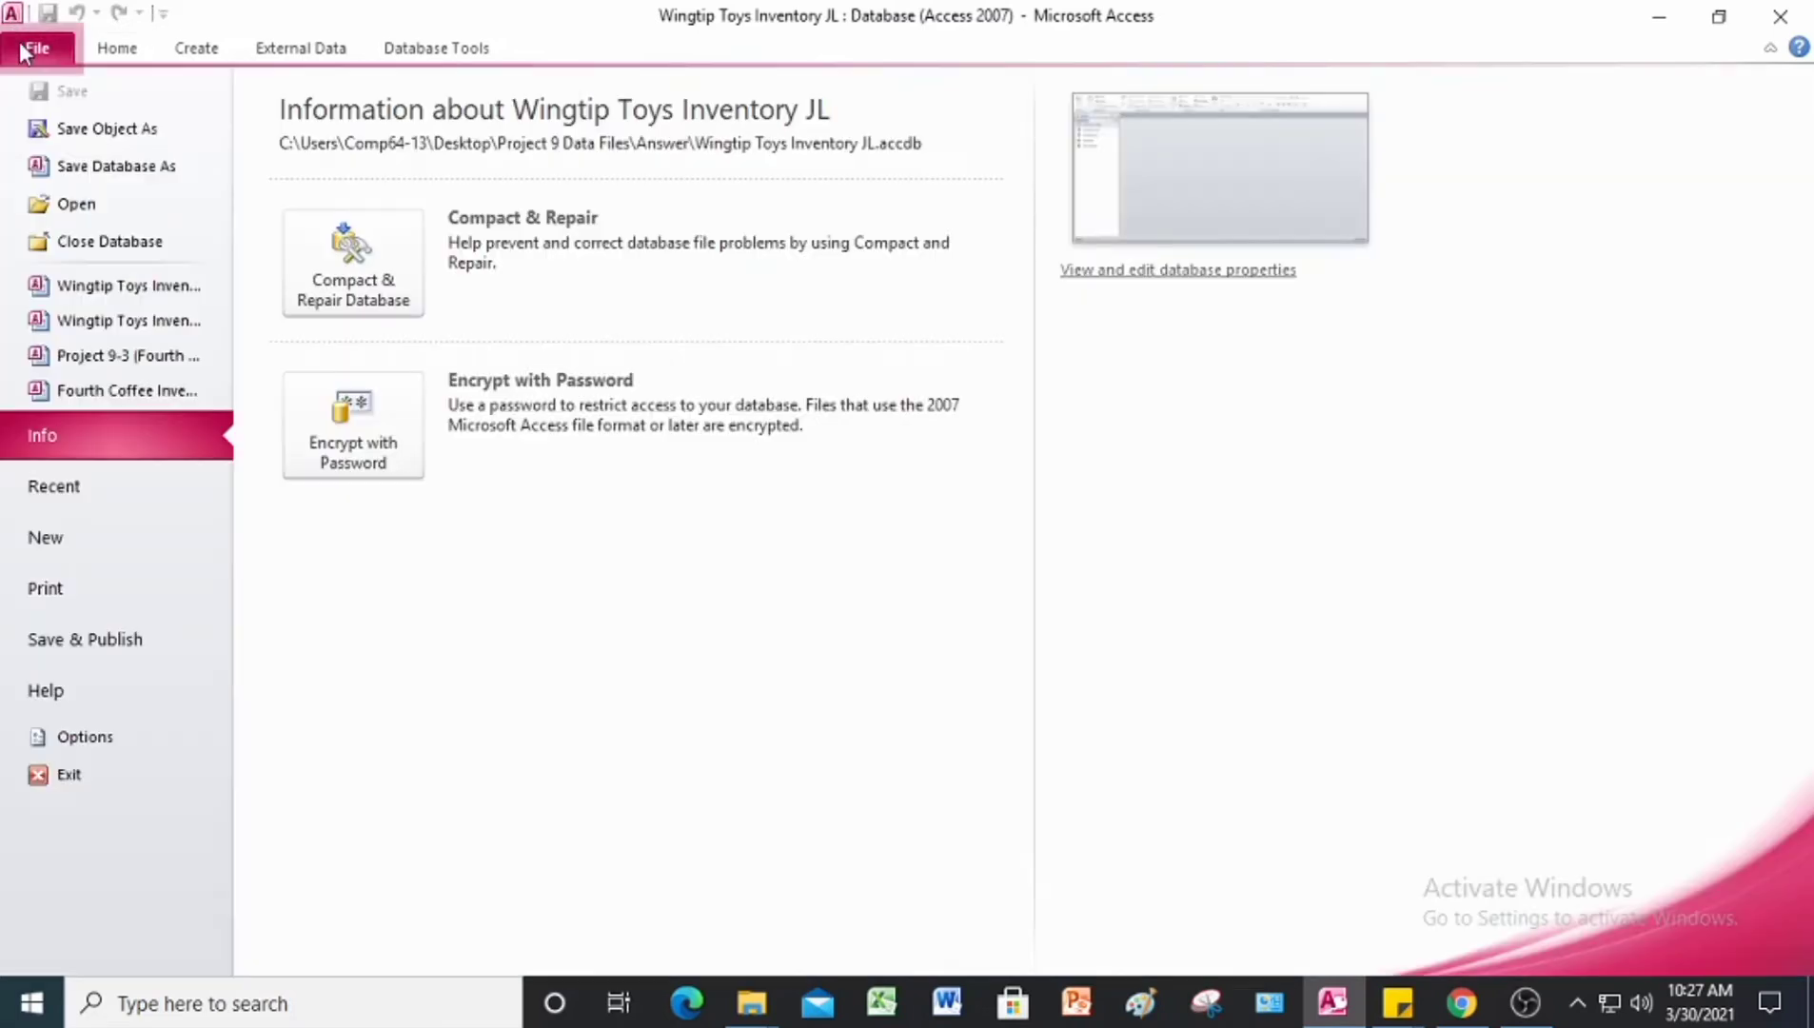
left_click(89, 170)
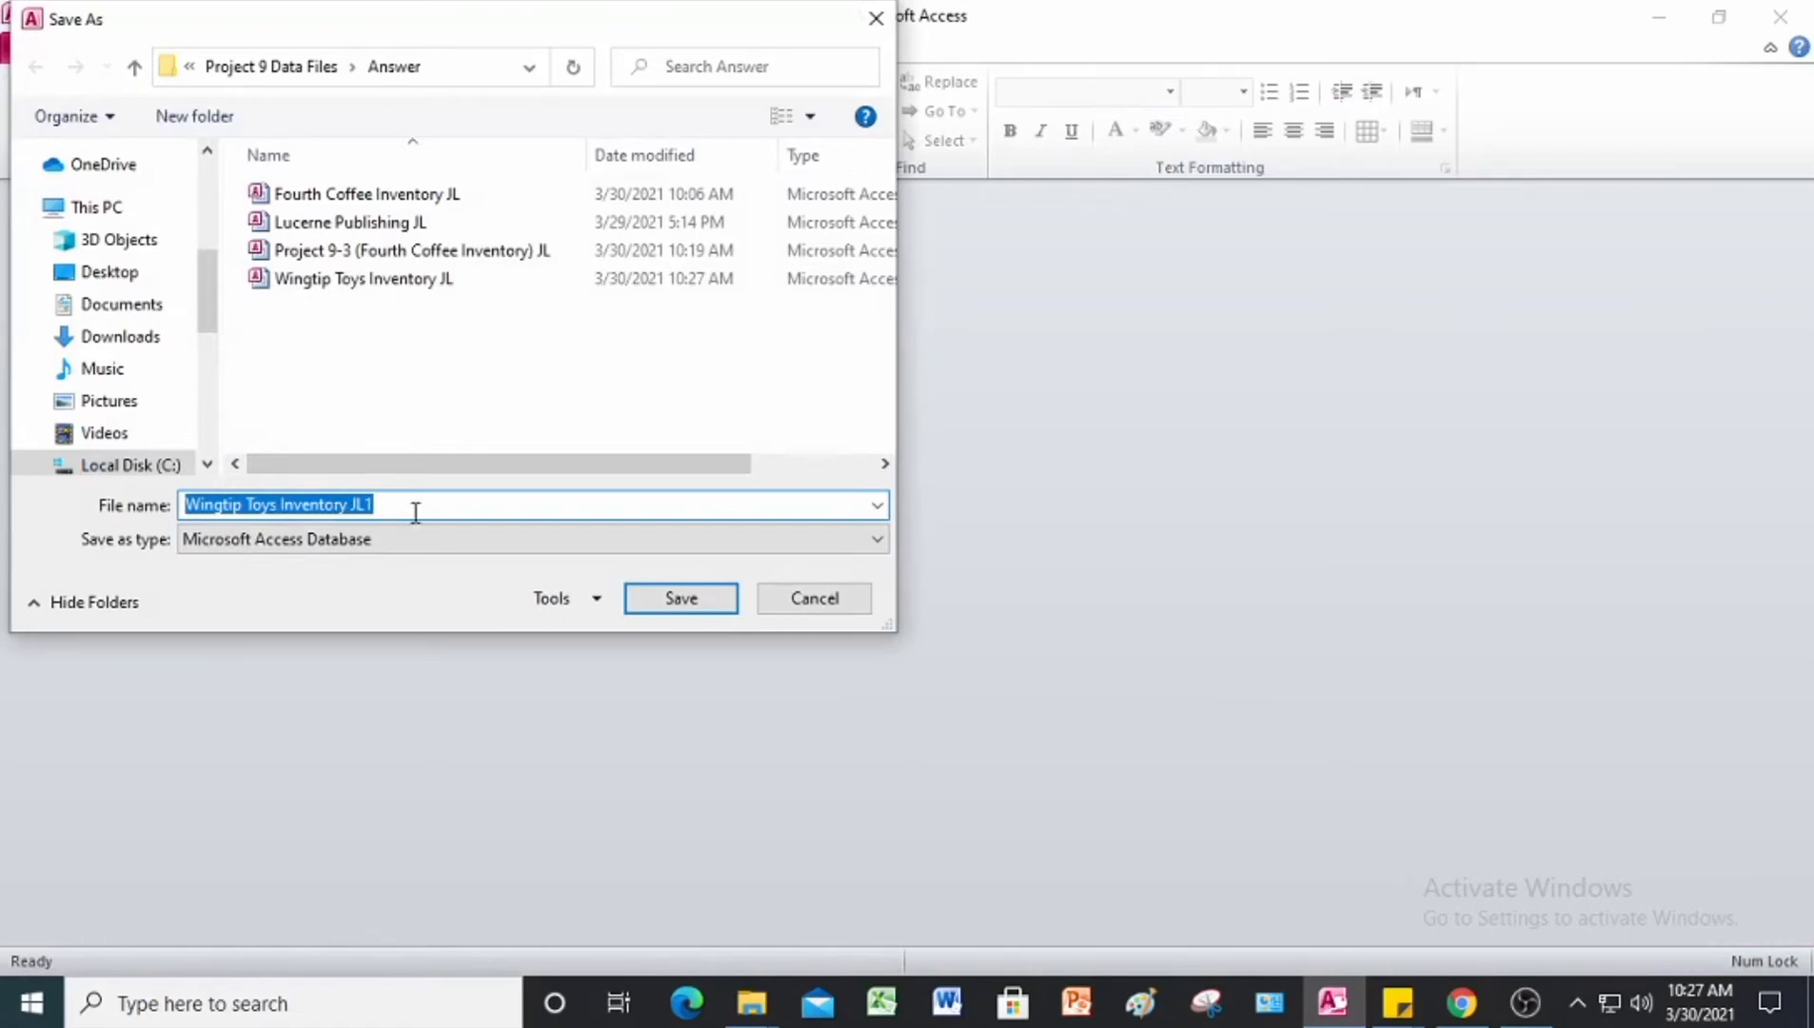
left_click(186, 504)
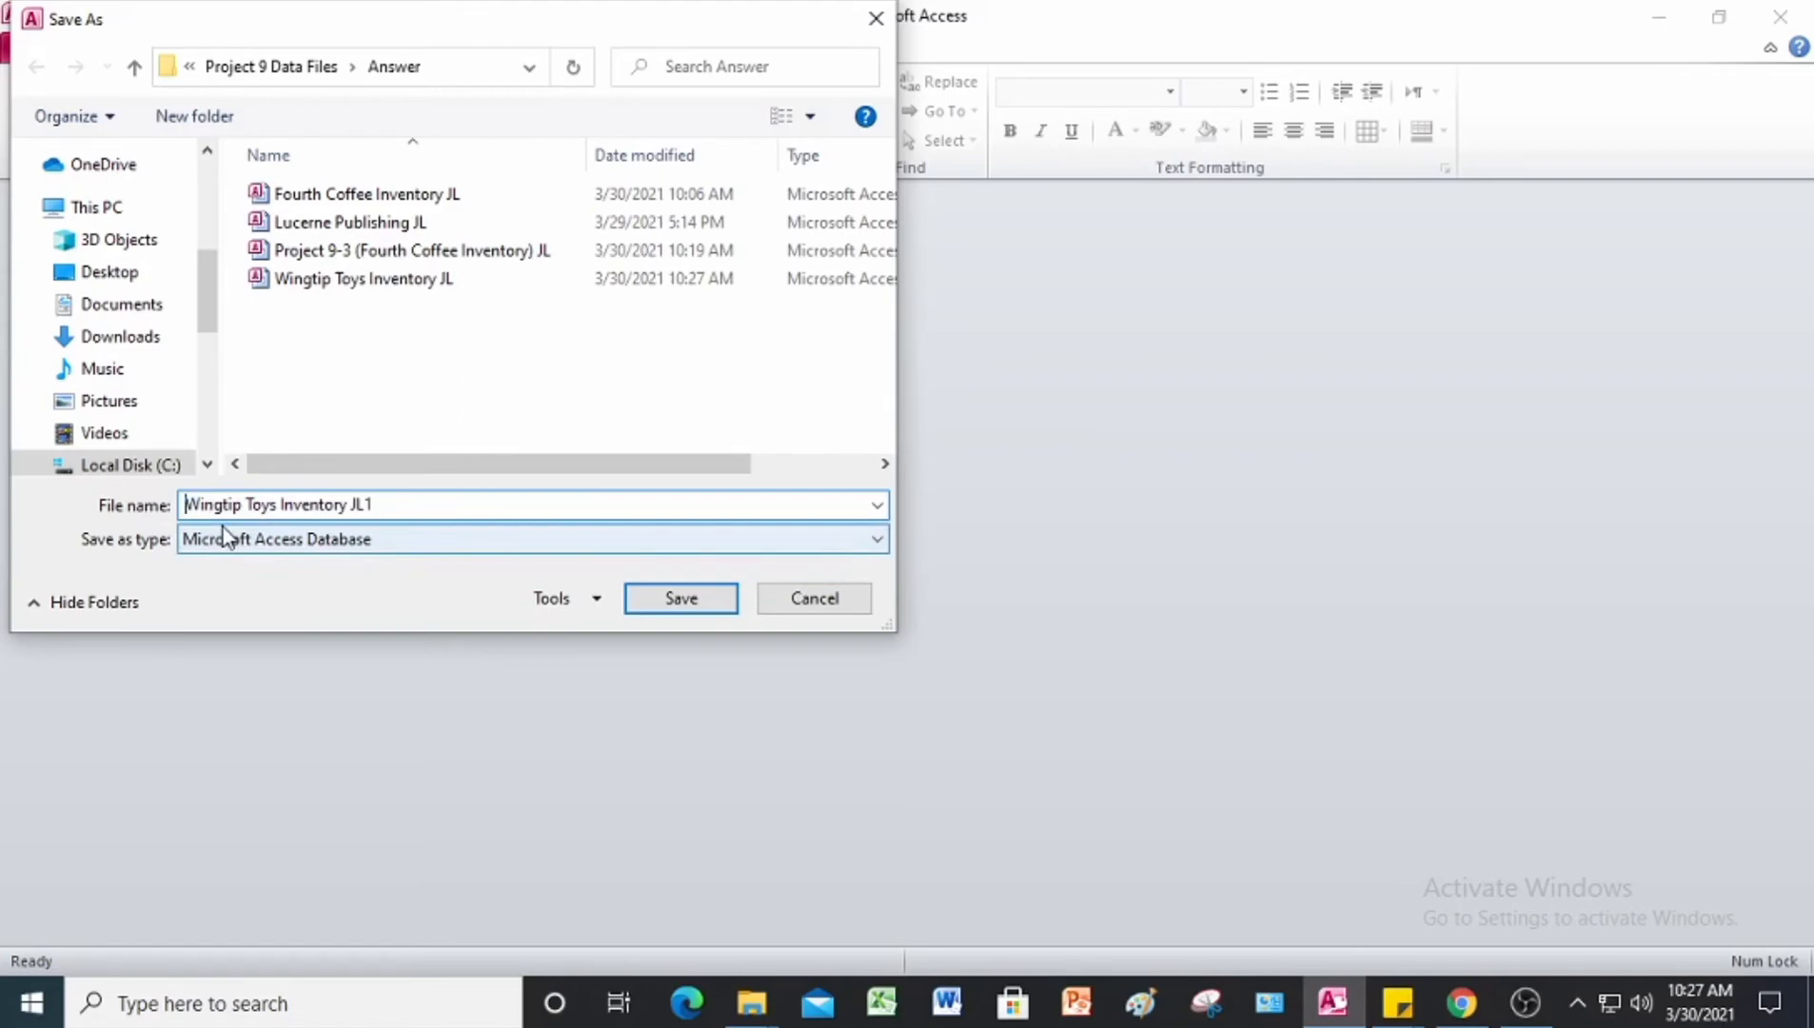
type("Projec")
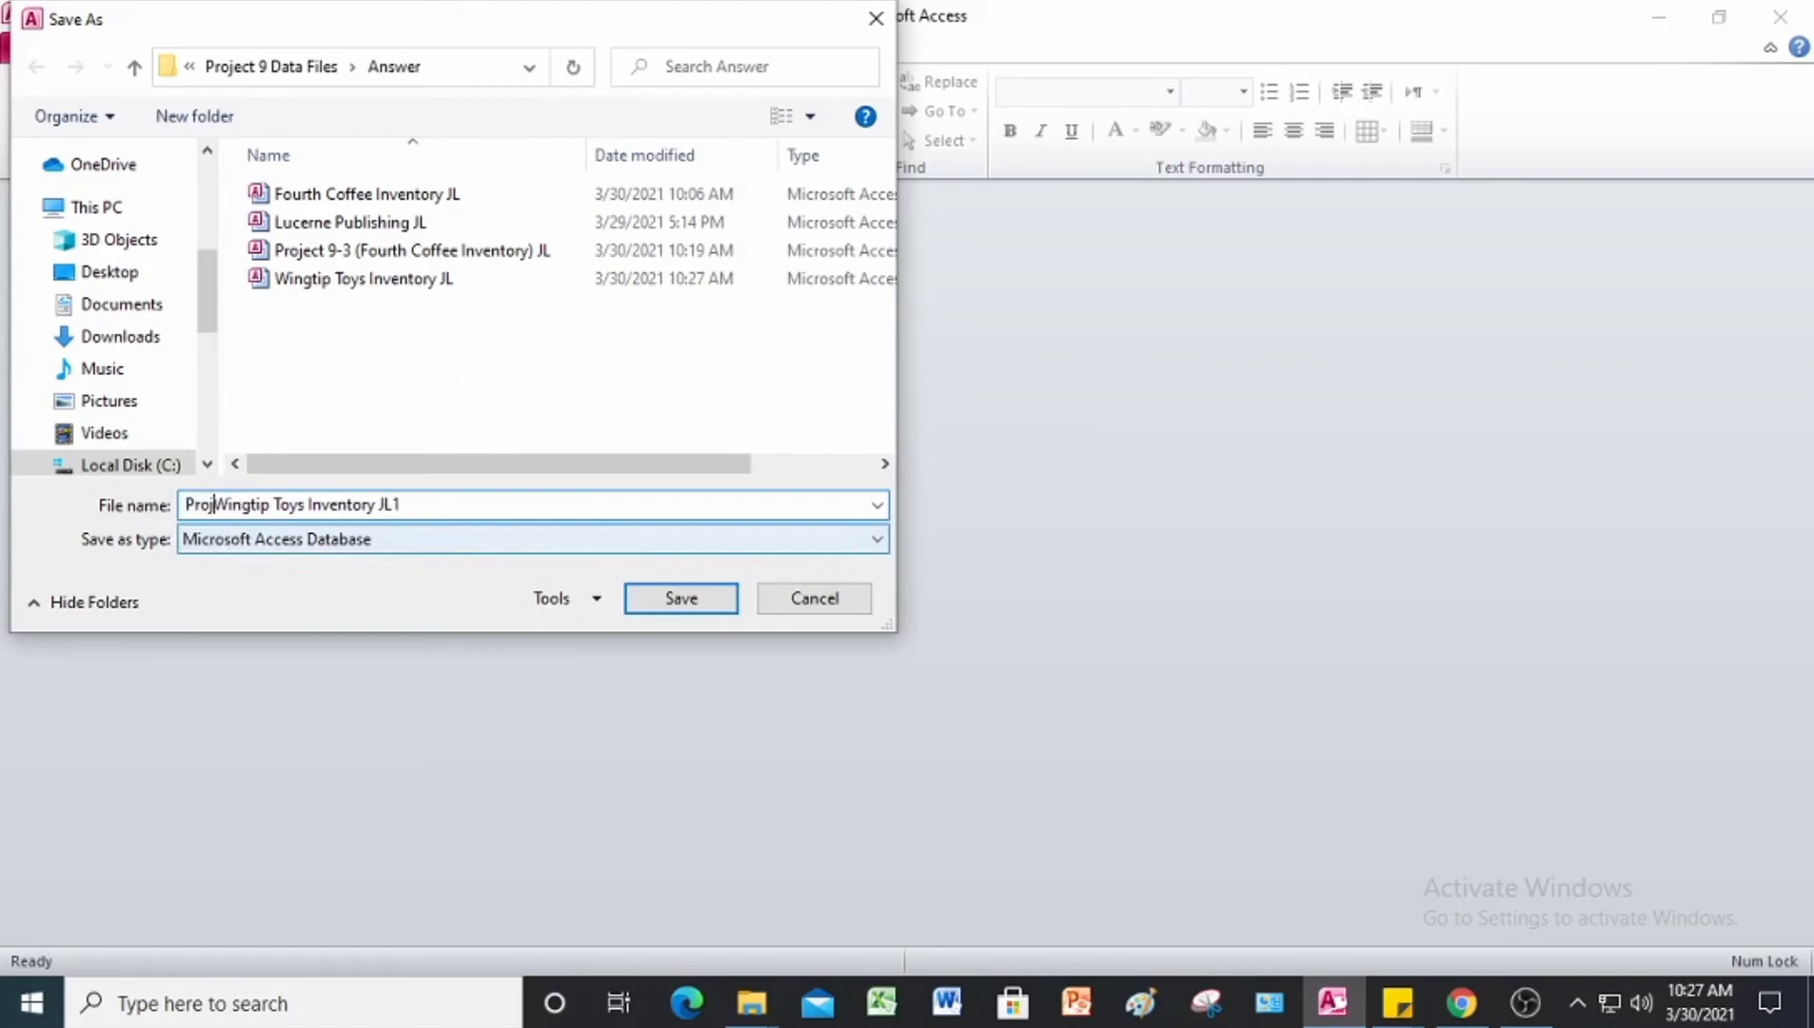
type("t ")
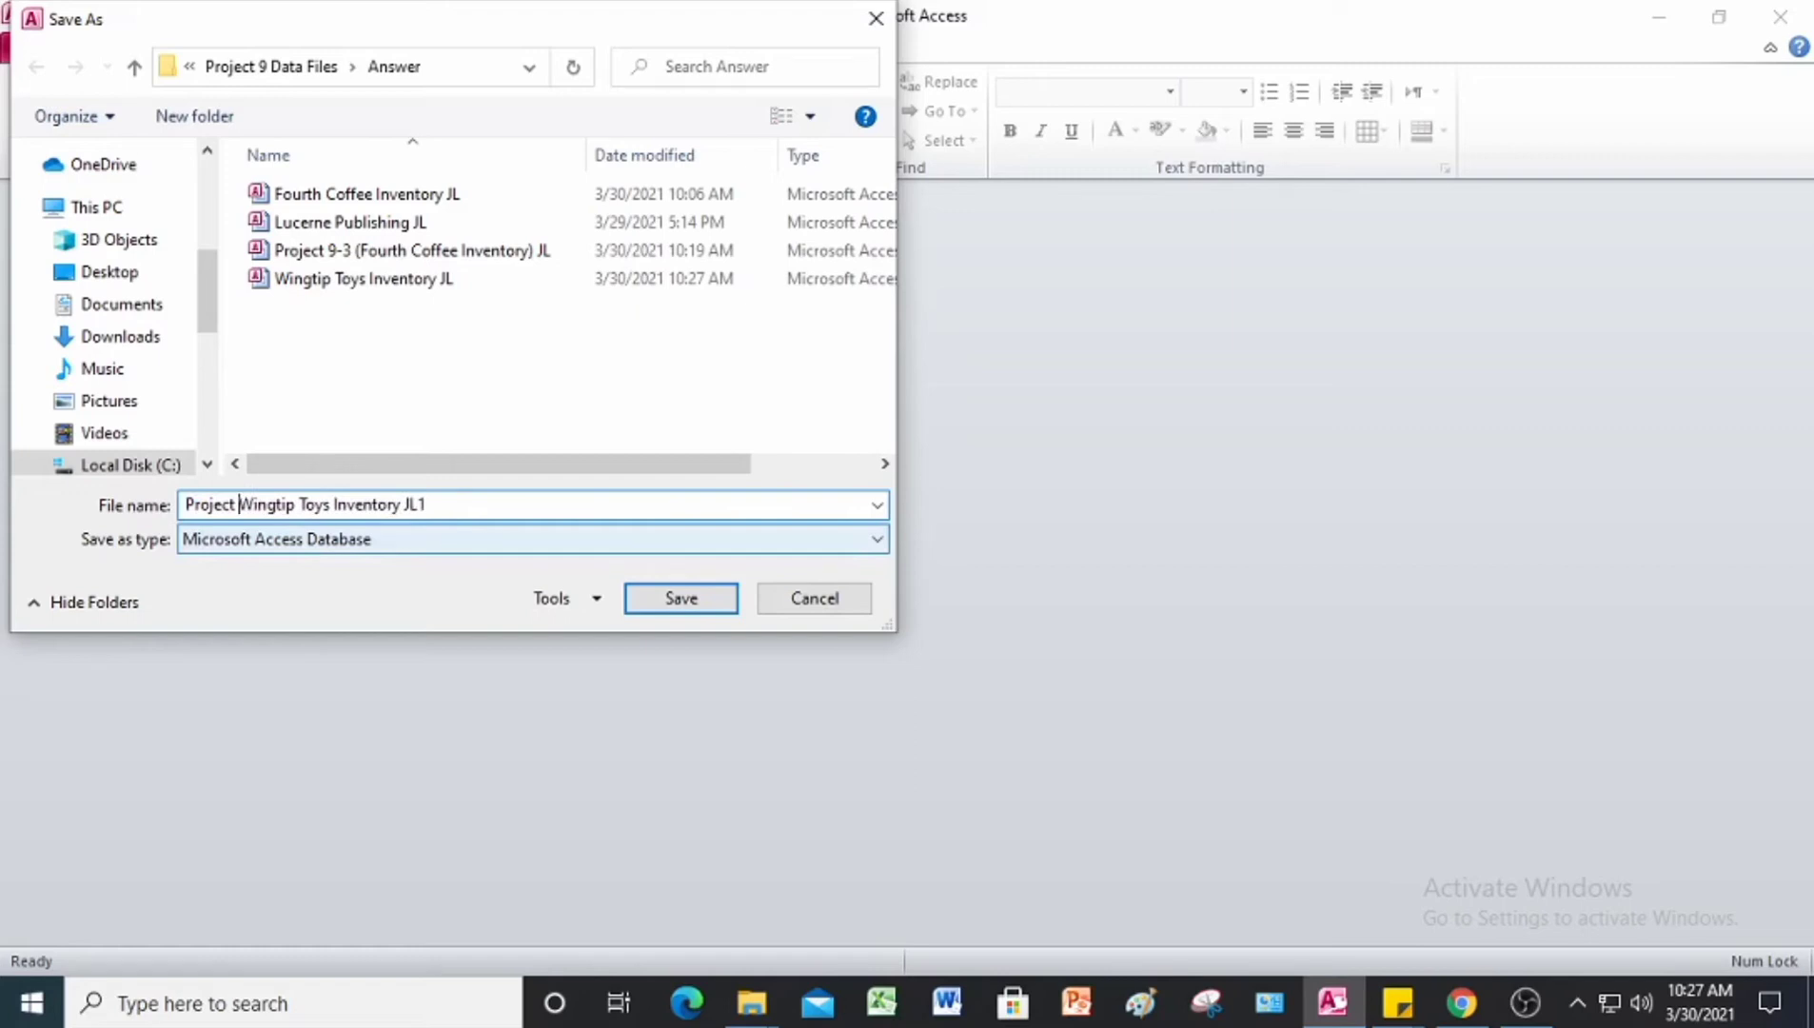
type("9-")
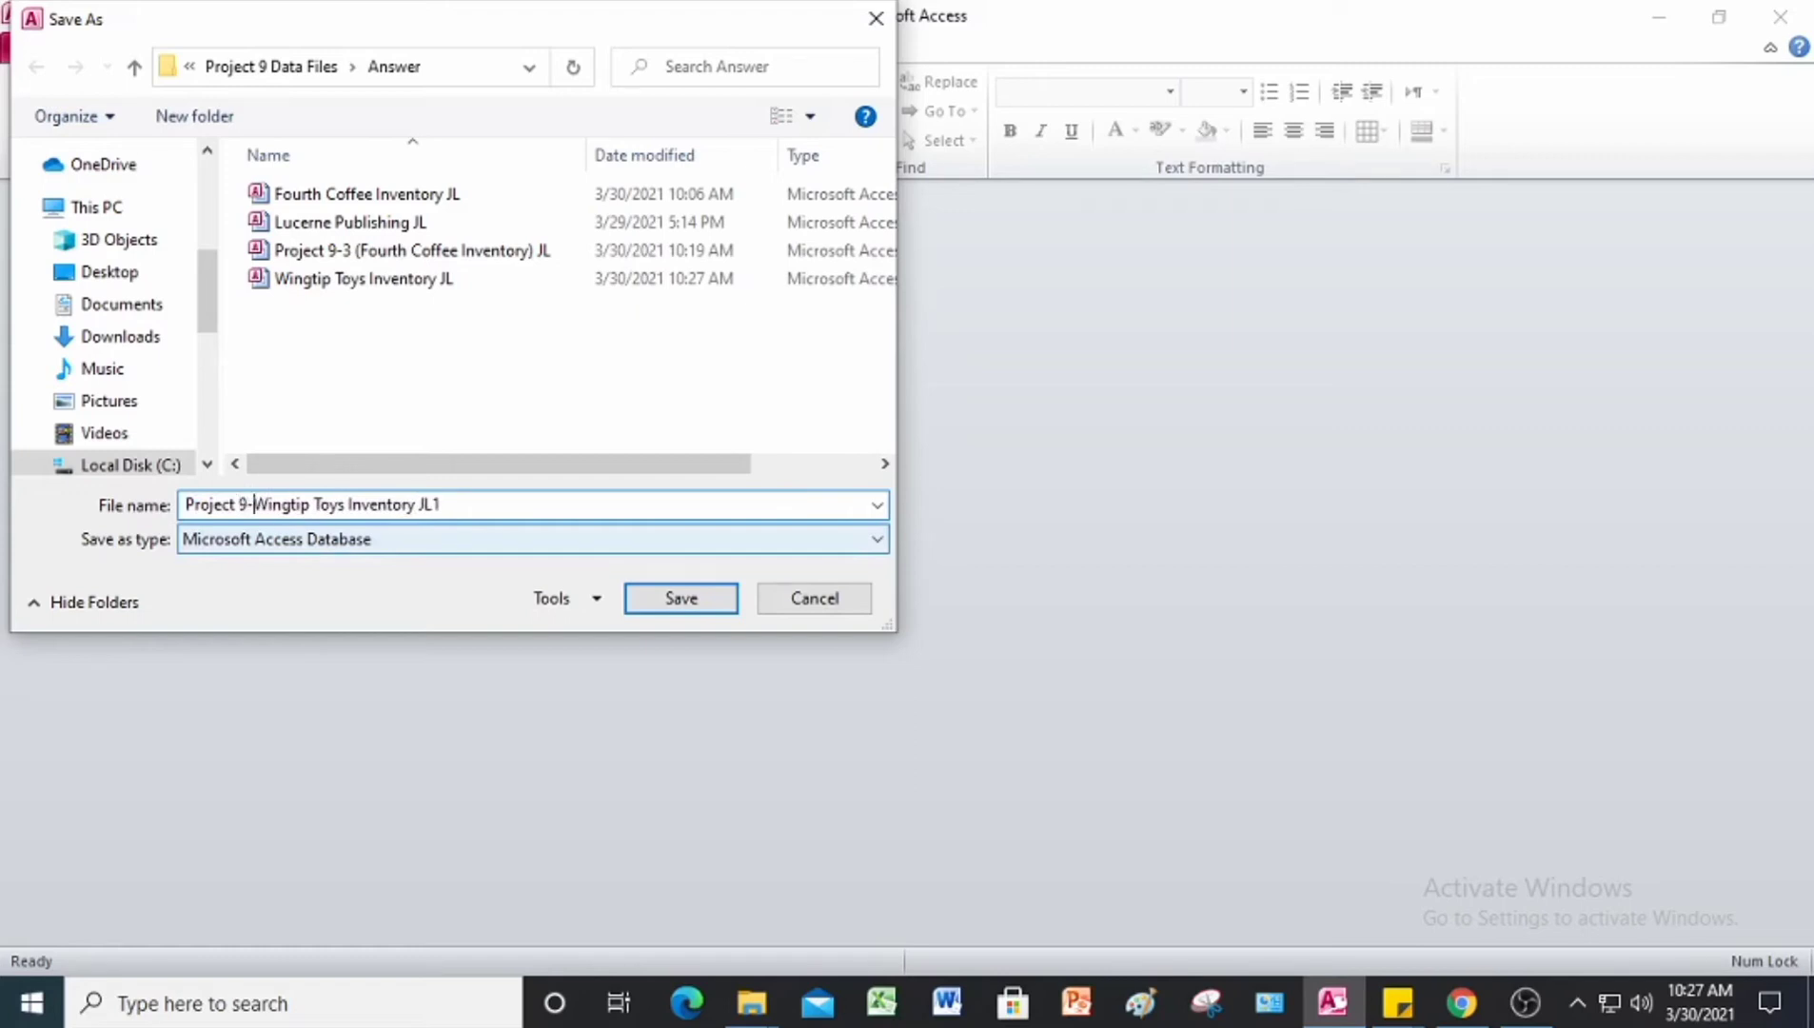
type("5(")
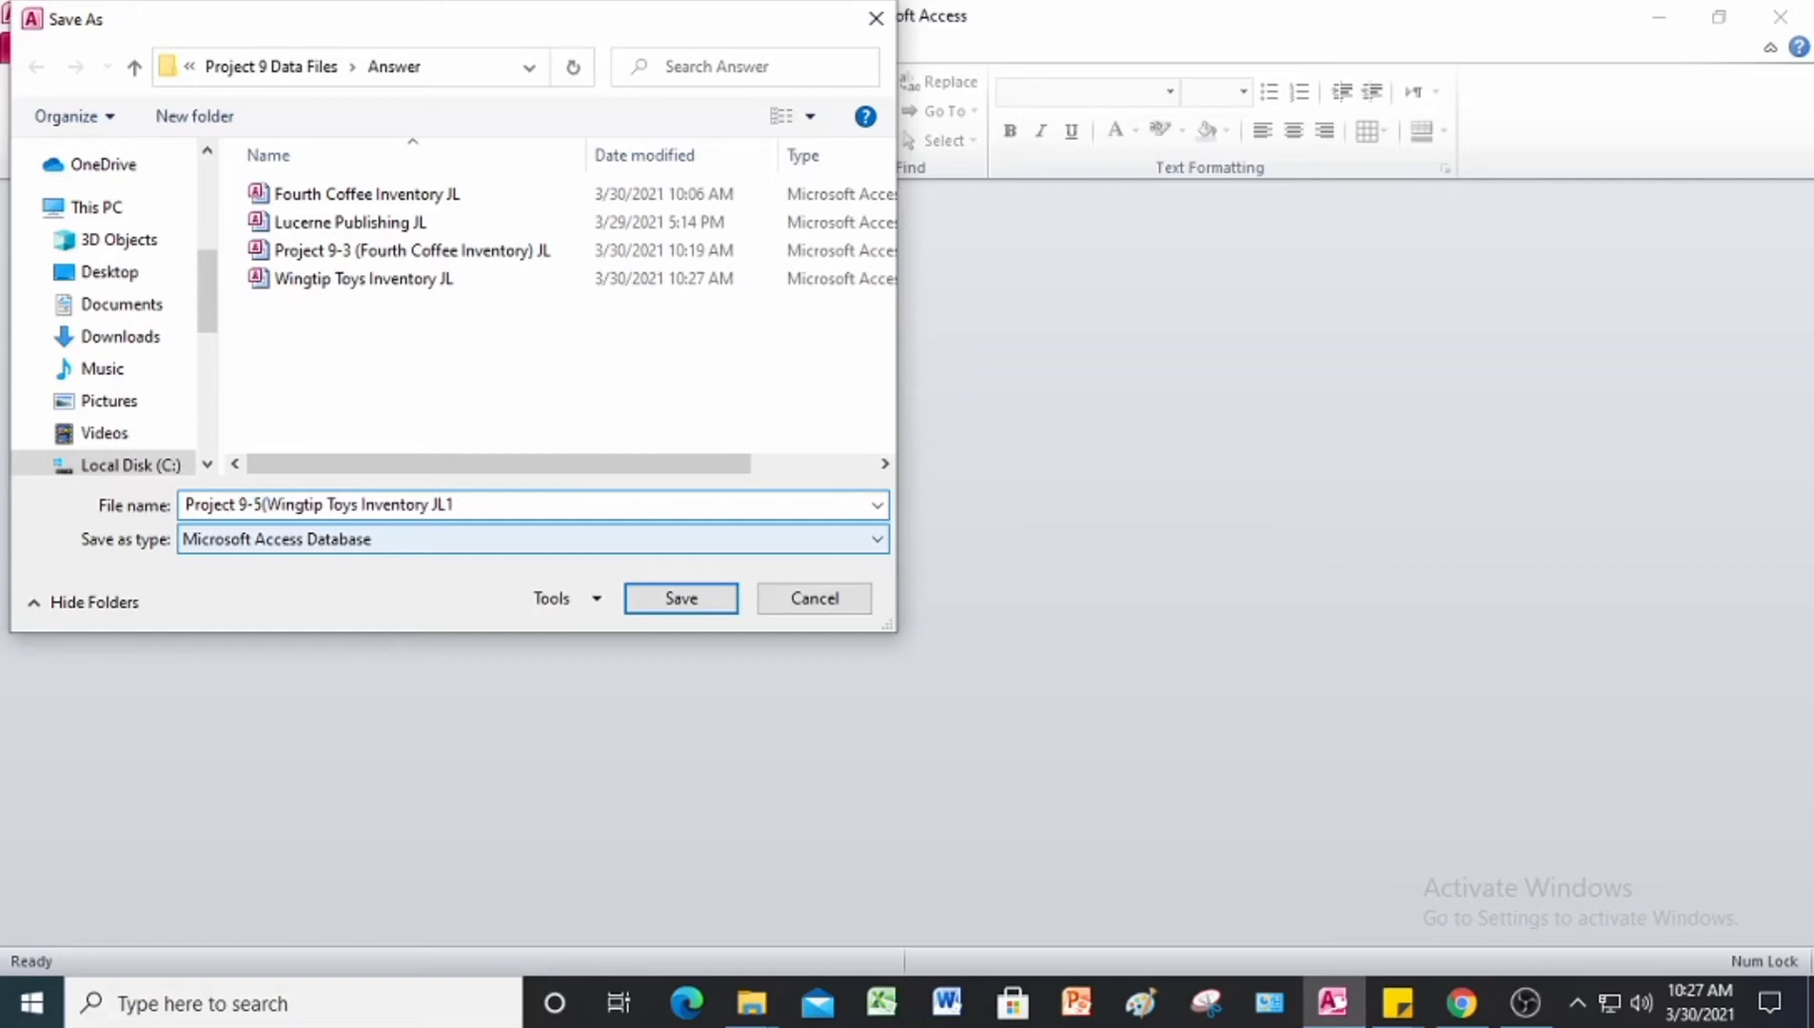
left_click(466, 504)
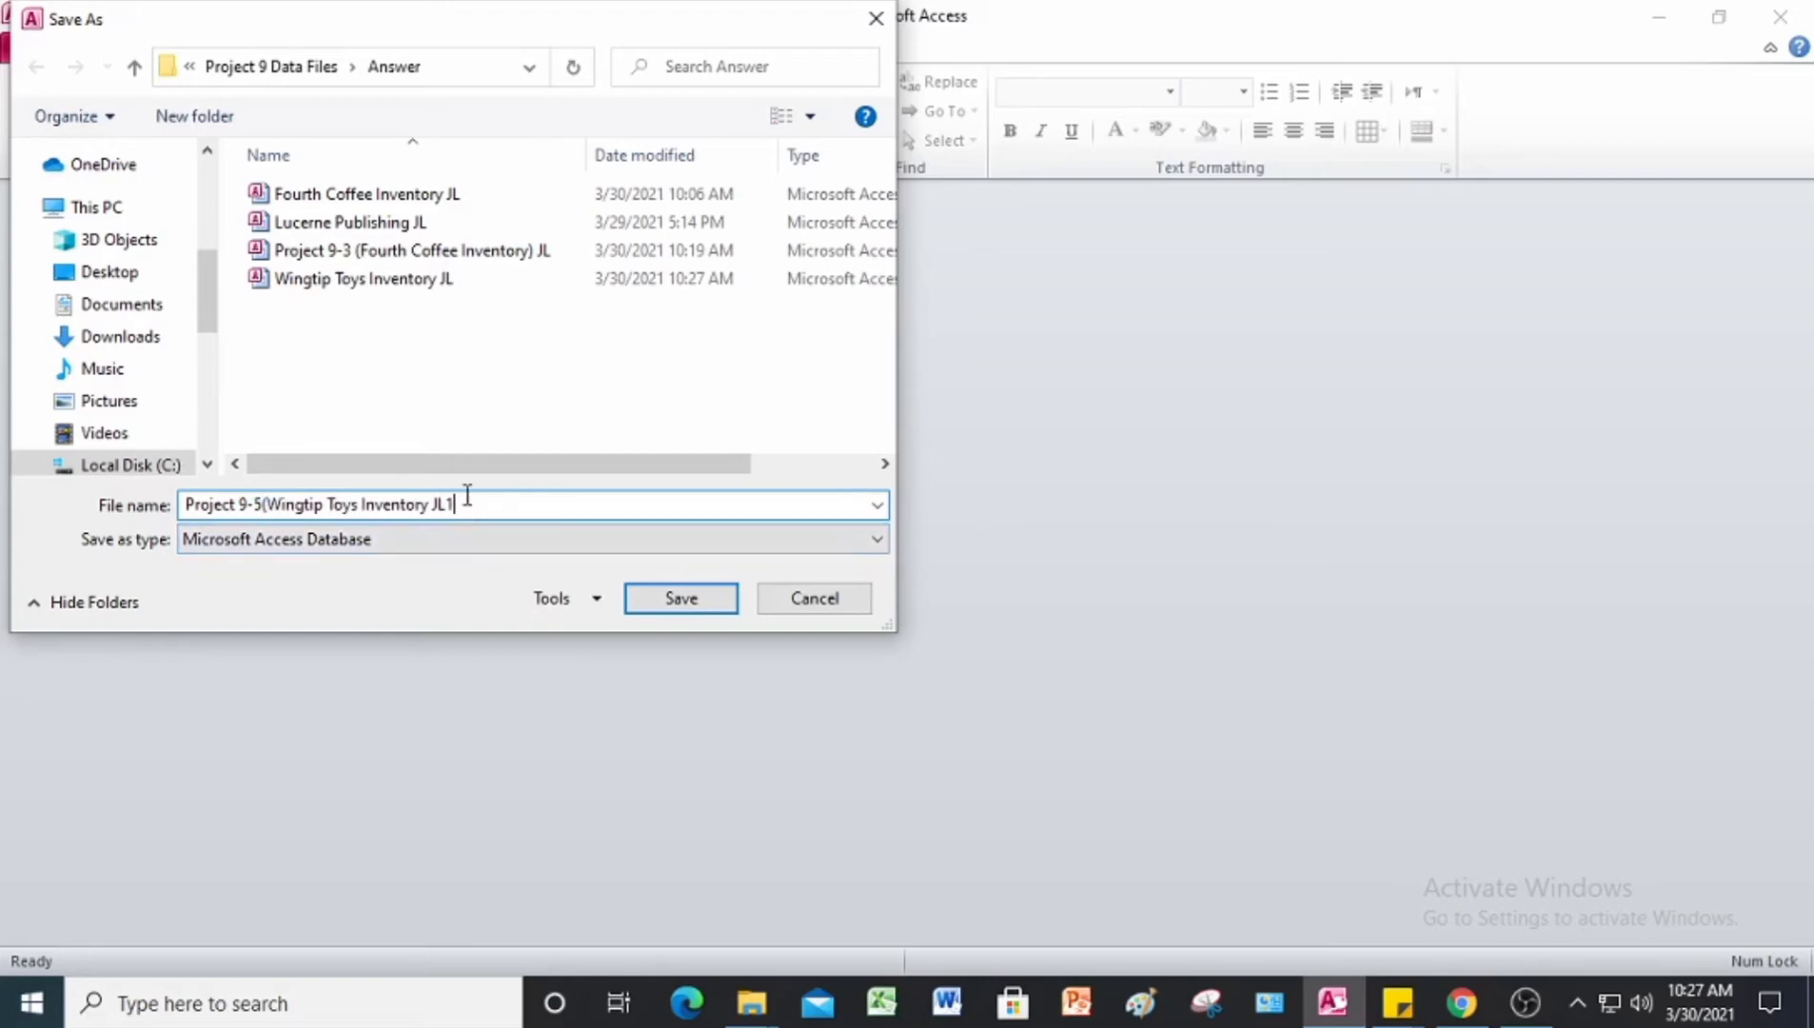
key("BackSpace")
type(")")
key("Return")
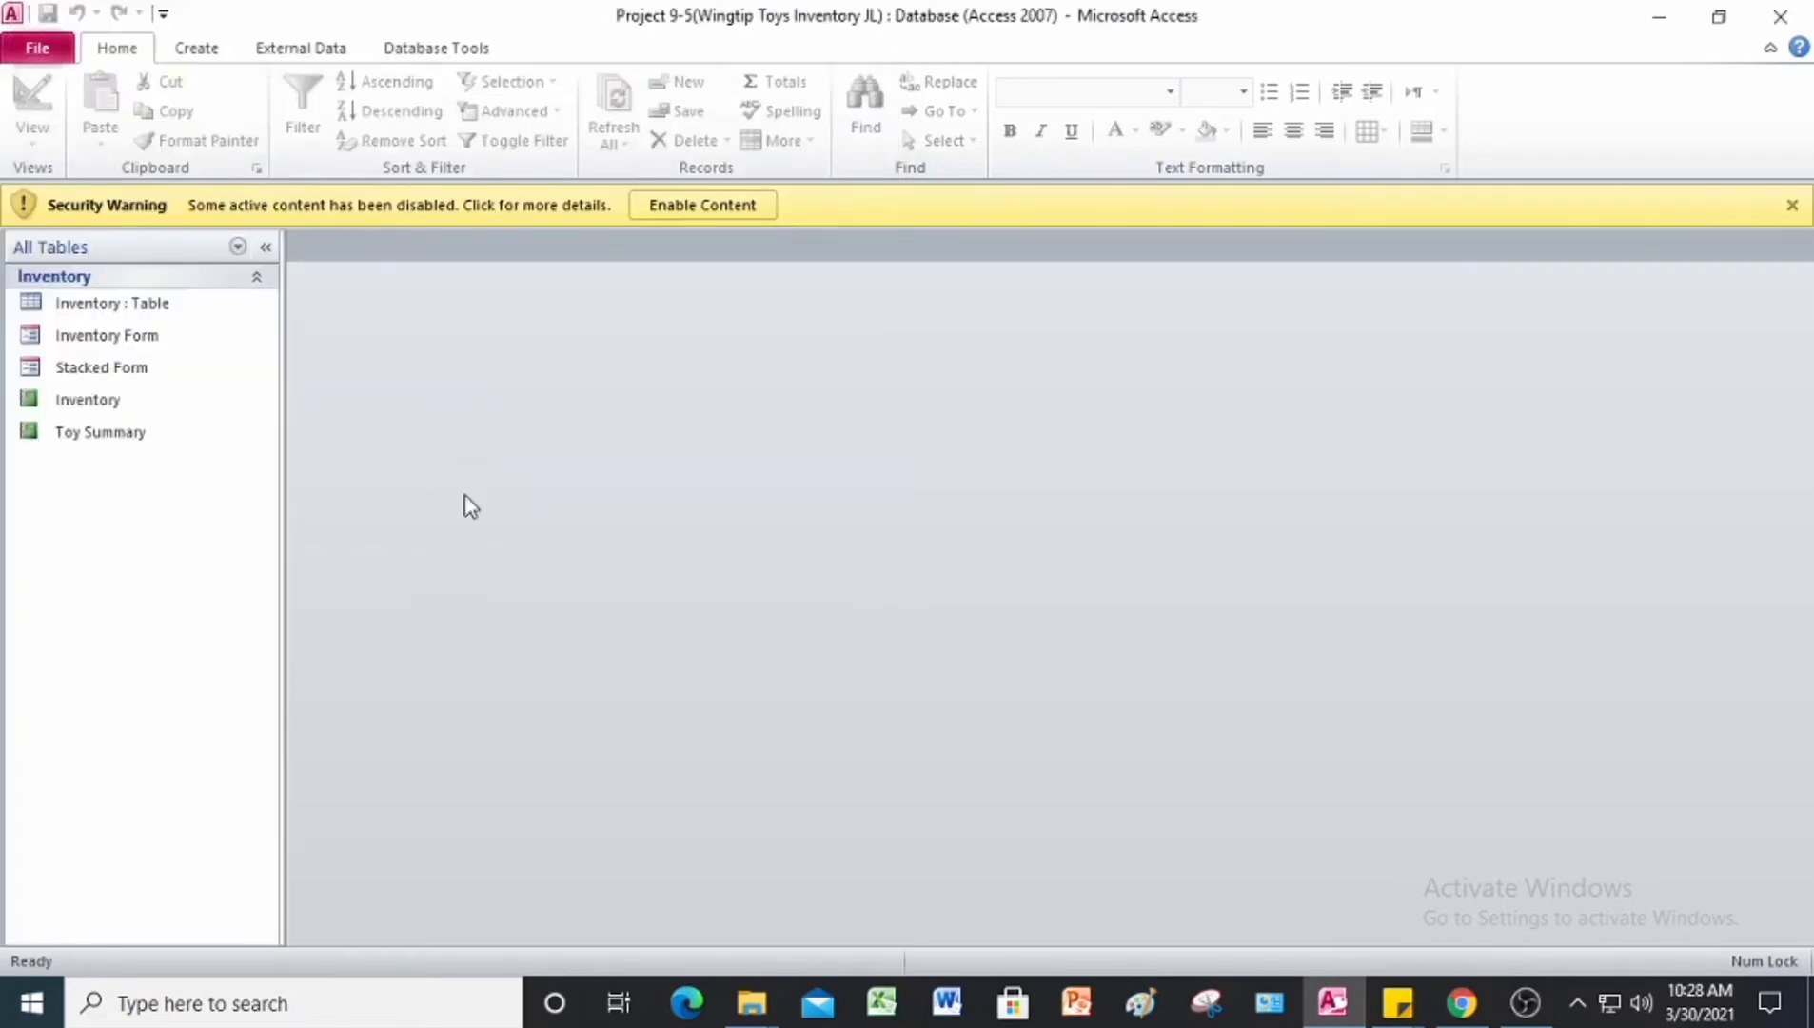
left_click(666, 206)
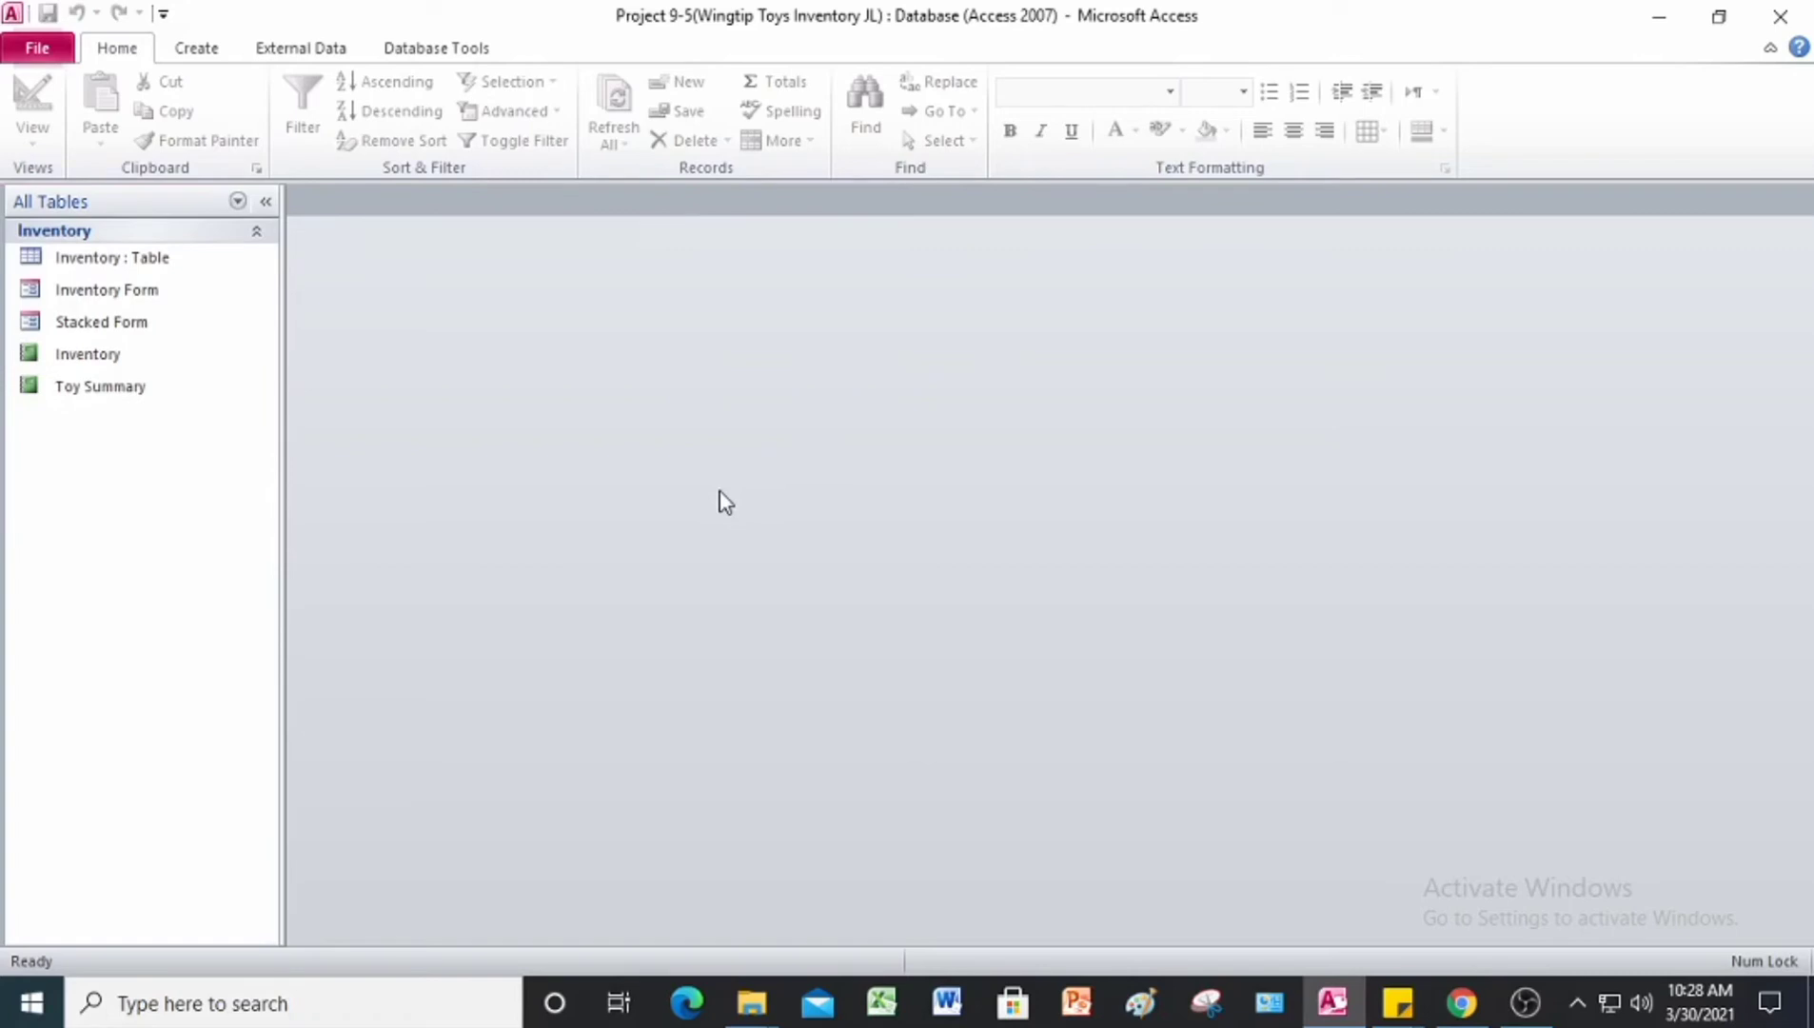
Step: Create a new table in Design View and check the field layout in Figure 9-22 of the Project 9 PDF
left_click(200, 49)
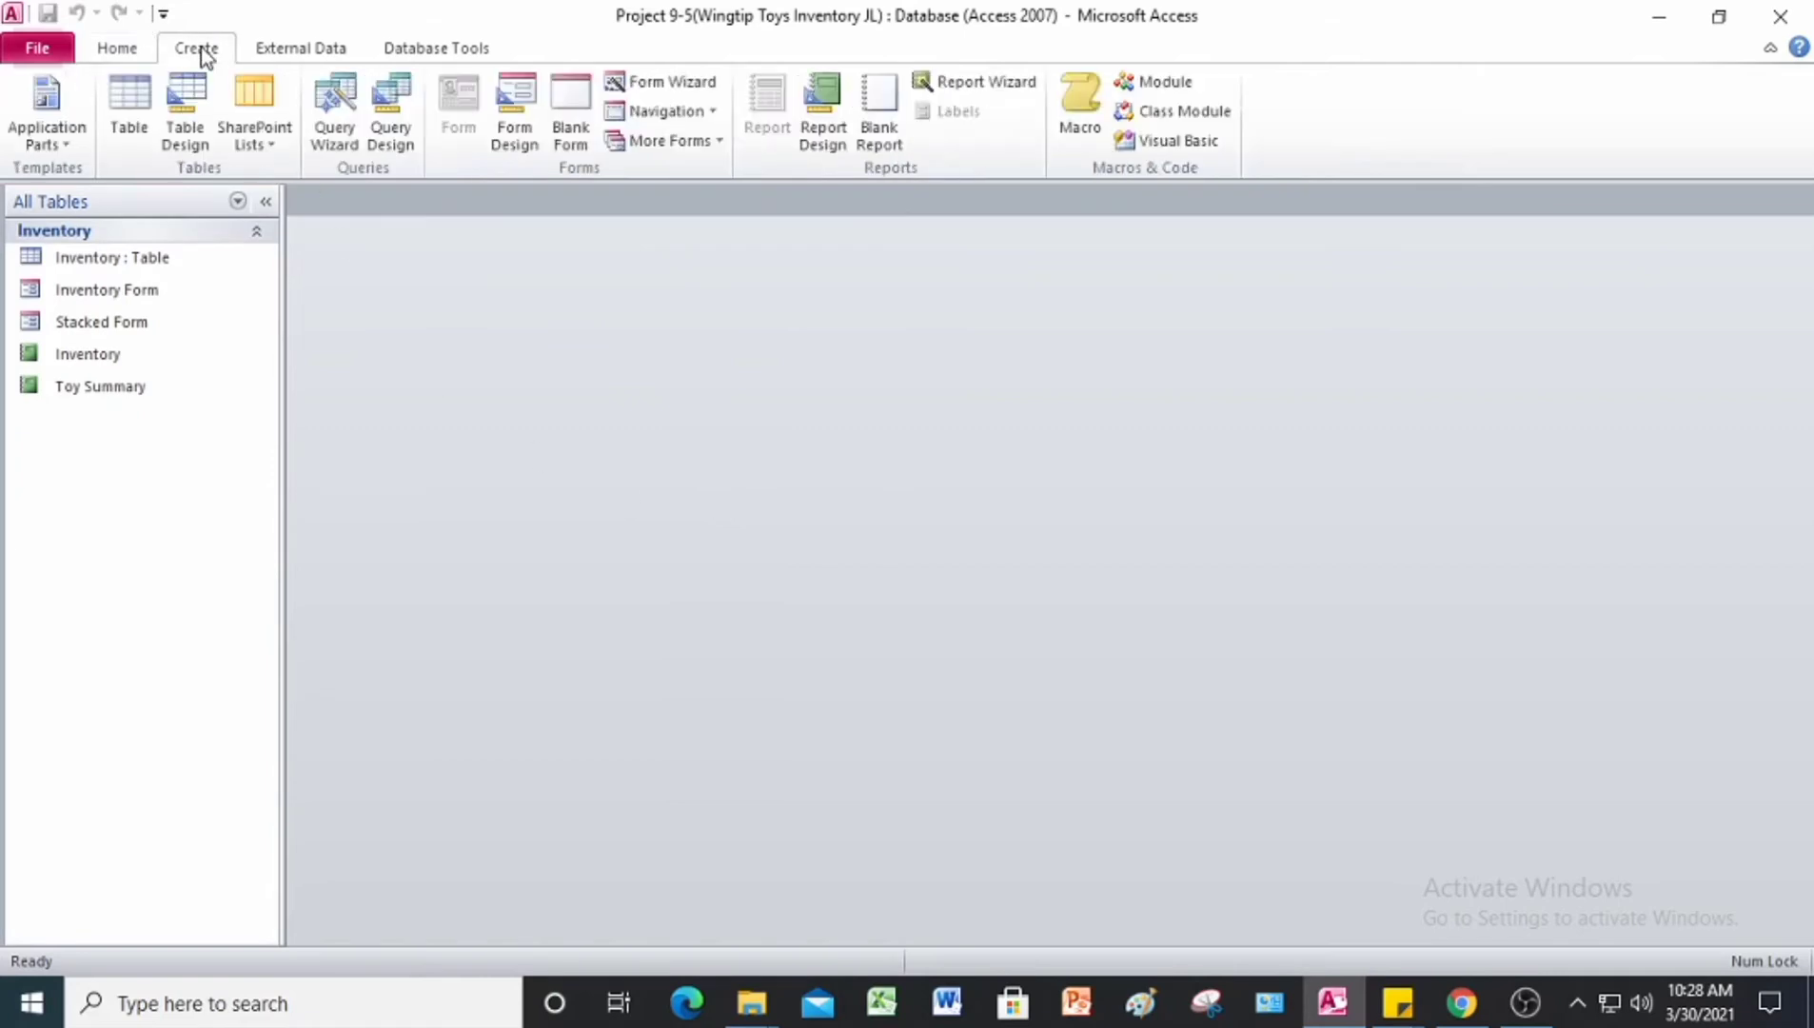
left_click(188, 116)
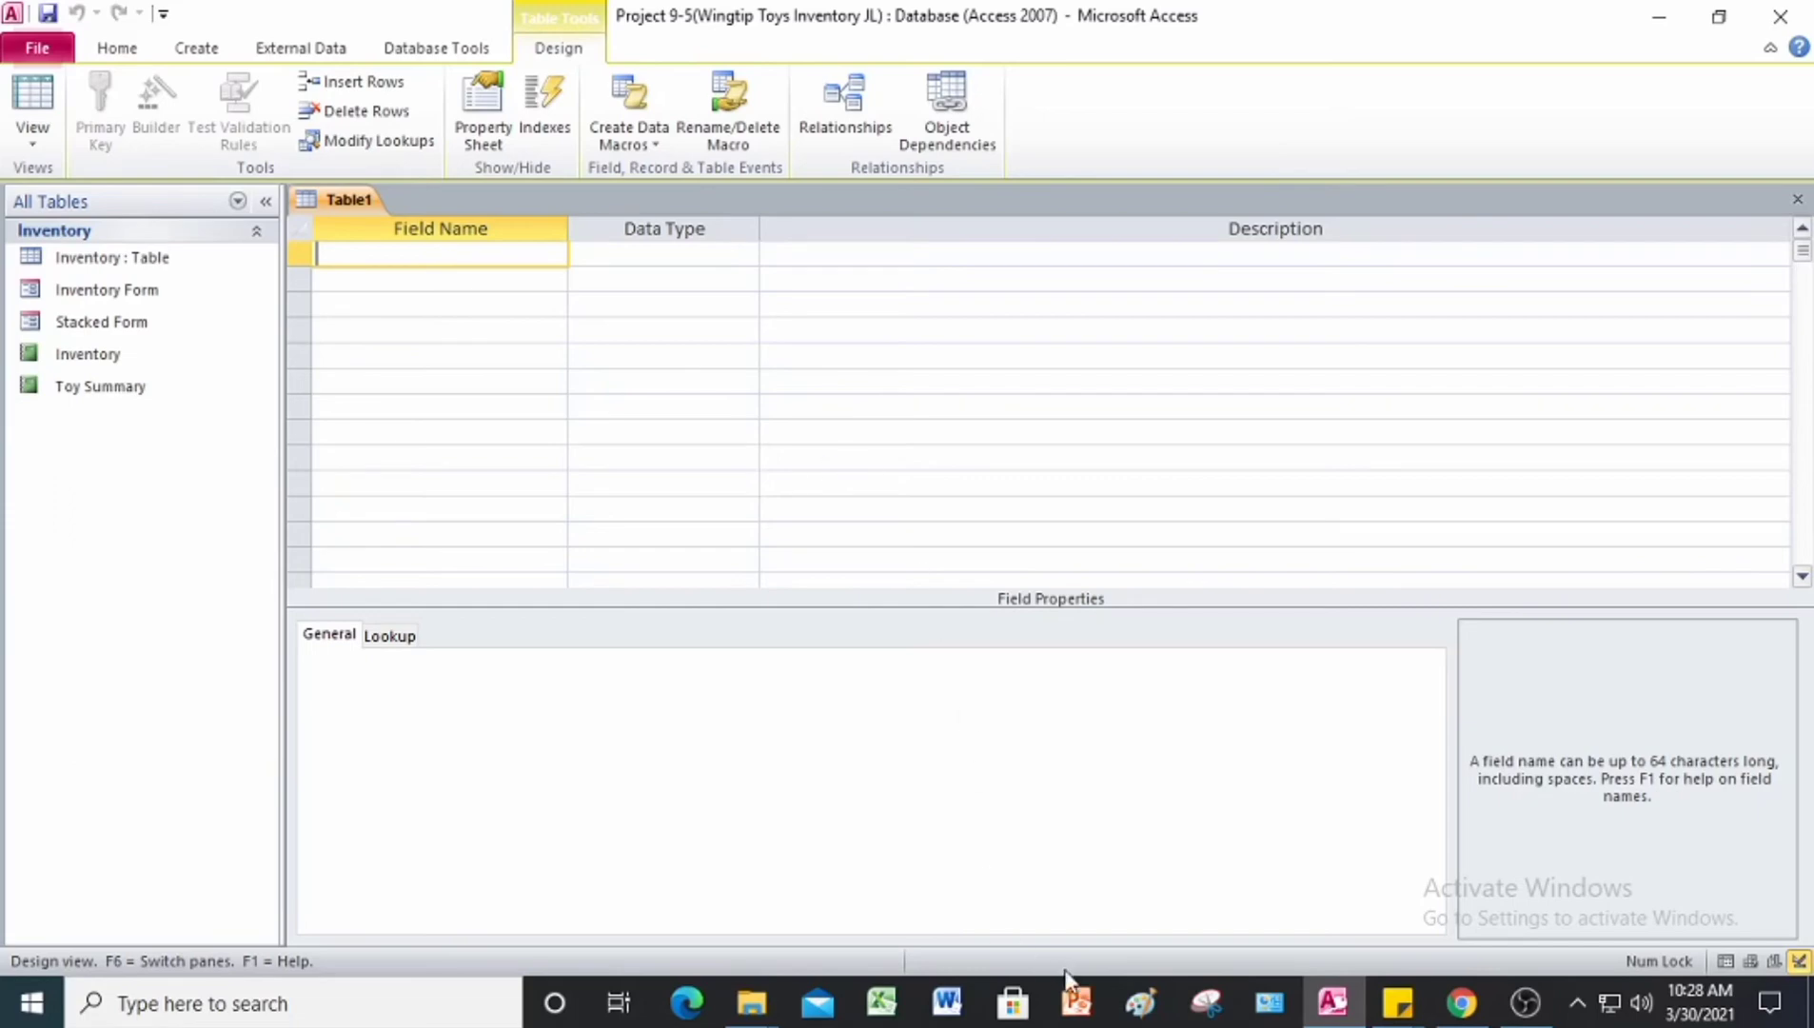
left_click(1461, 1002)
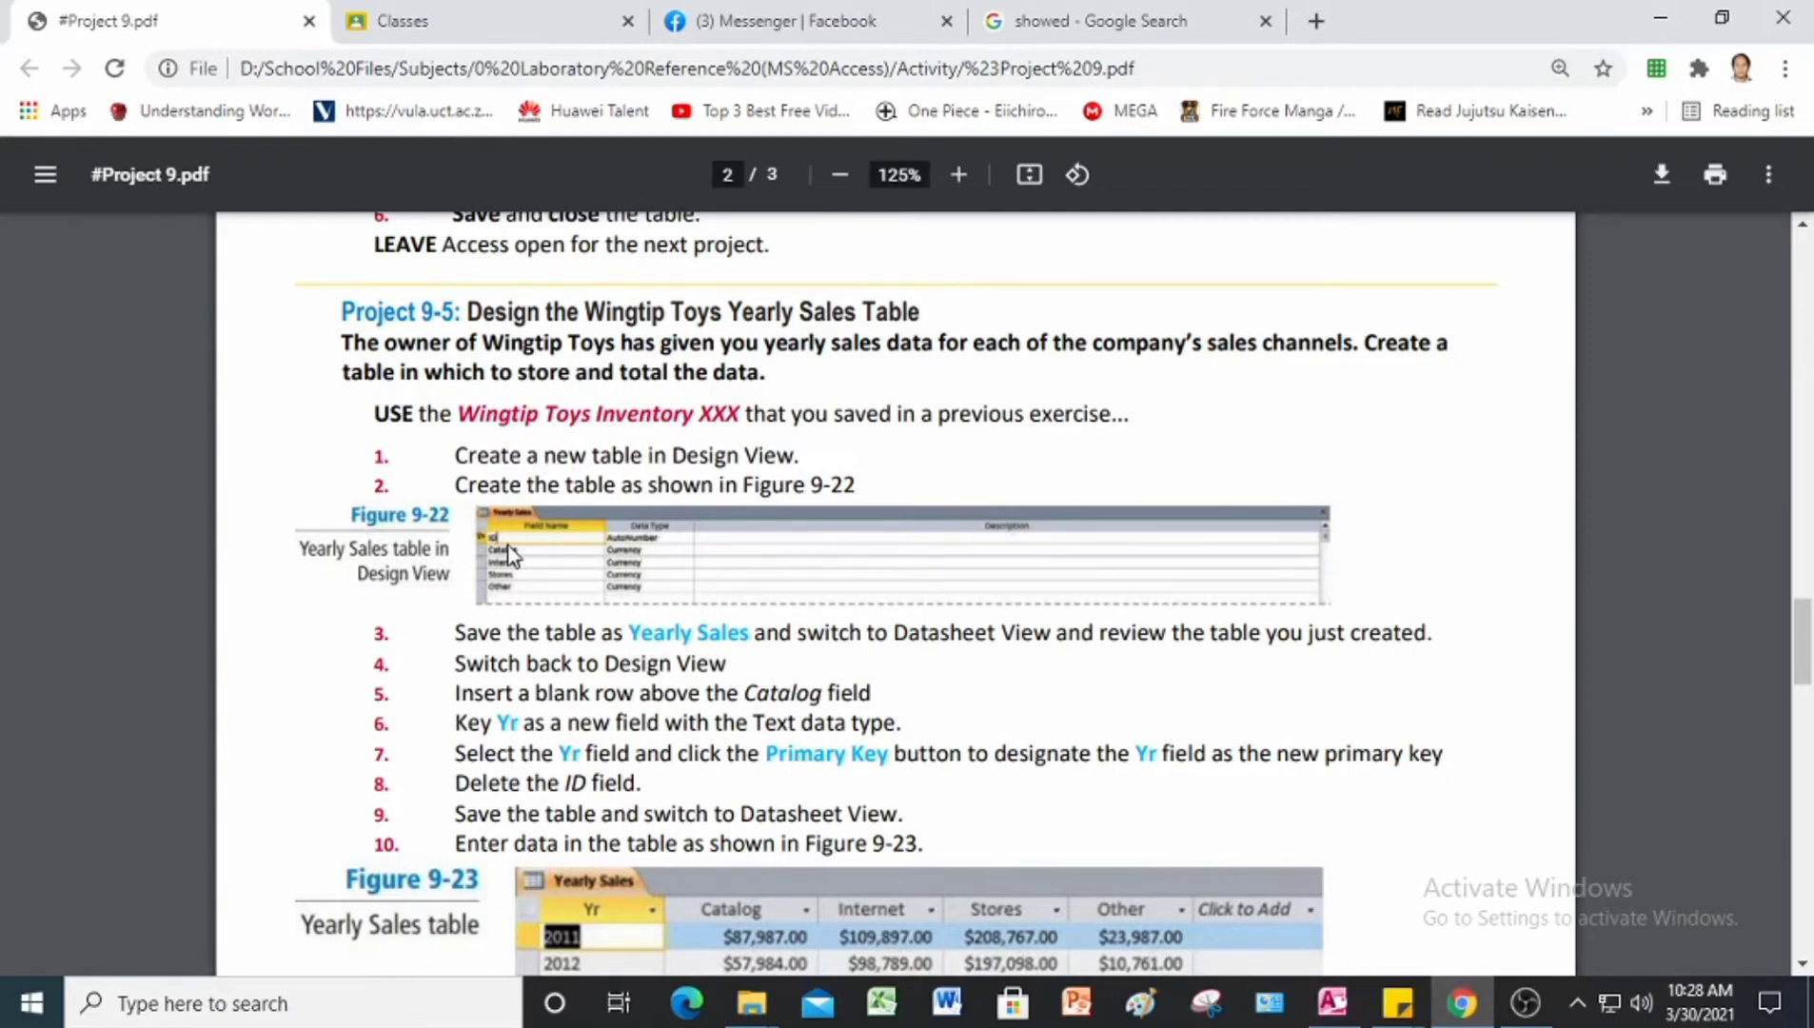
scroll(512, 555, "down", 1)
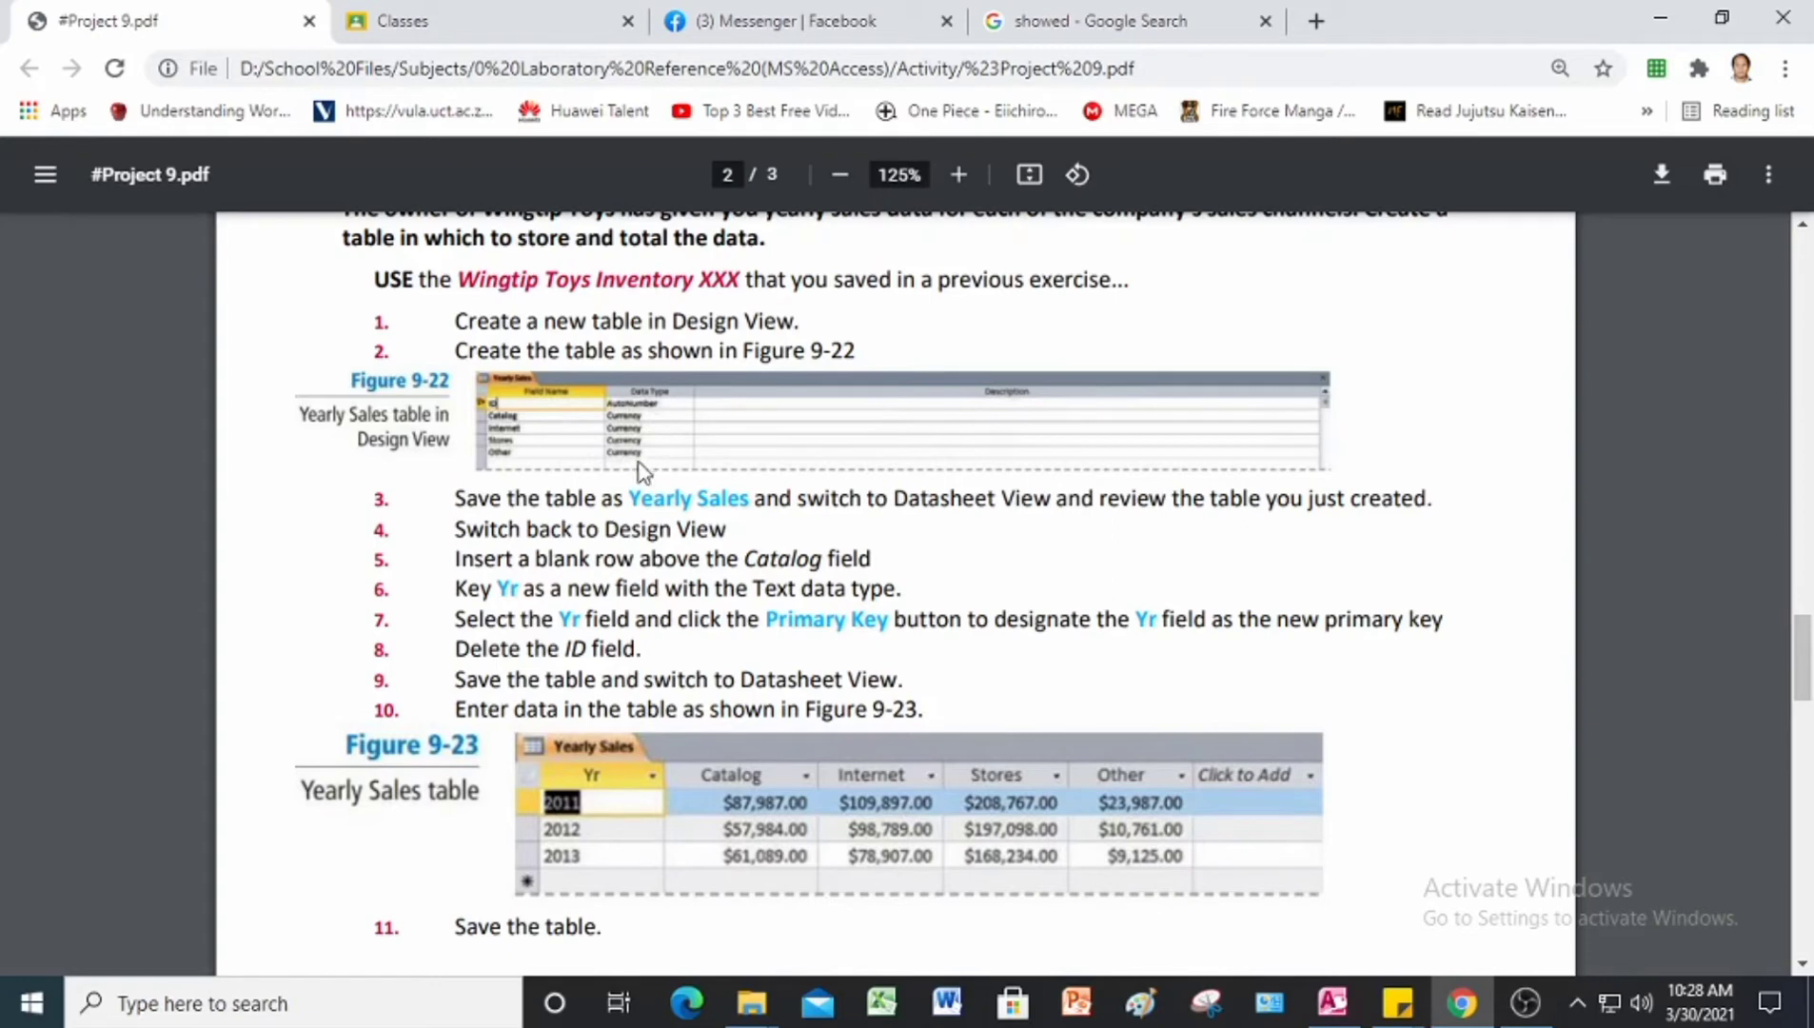
left_click(1332, 1002)
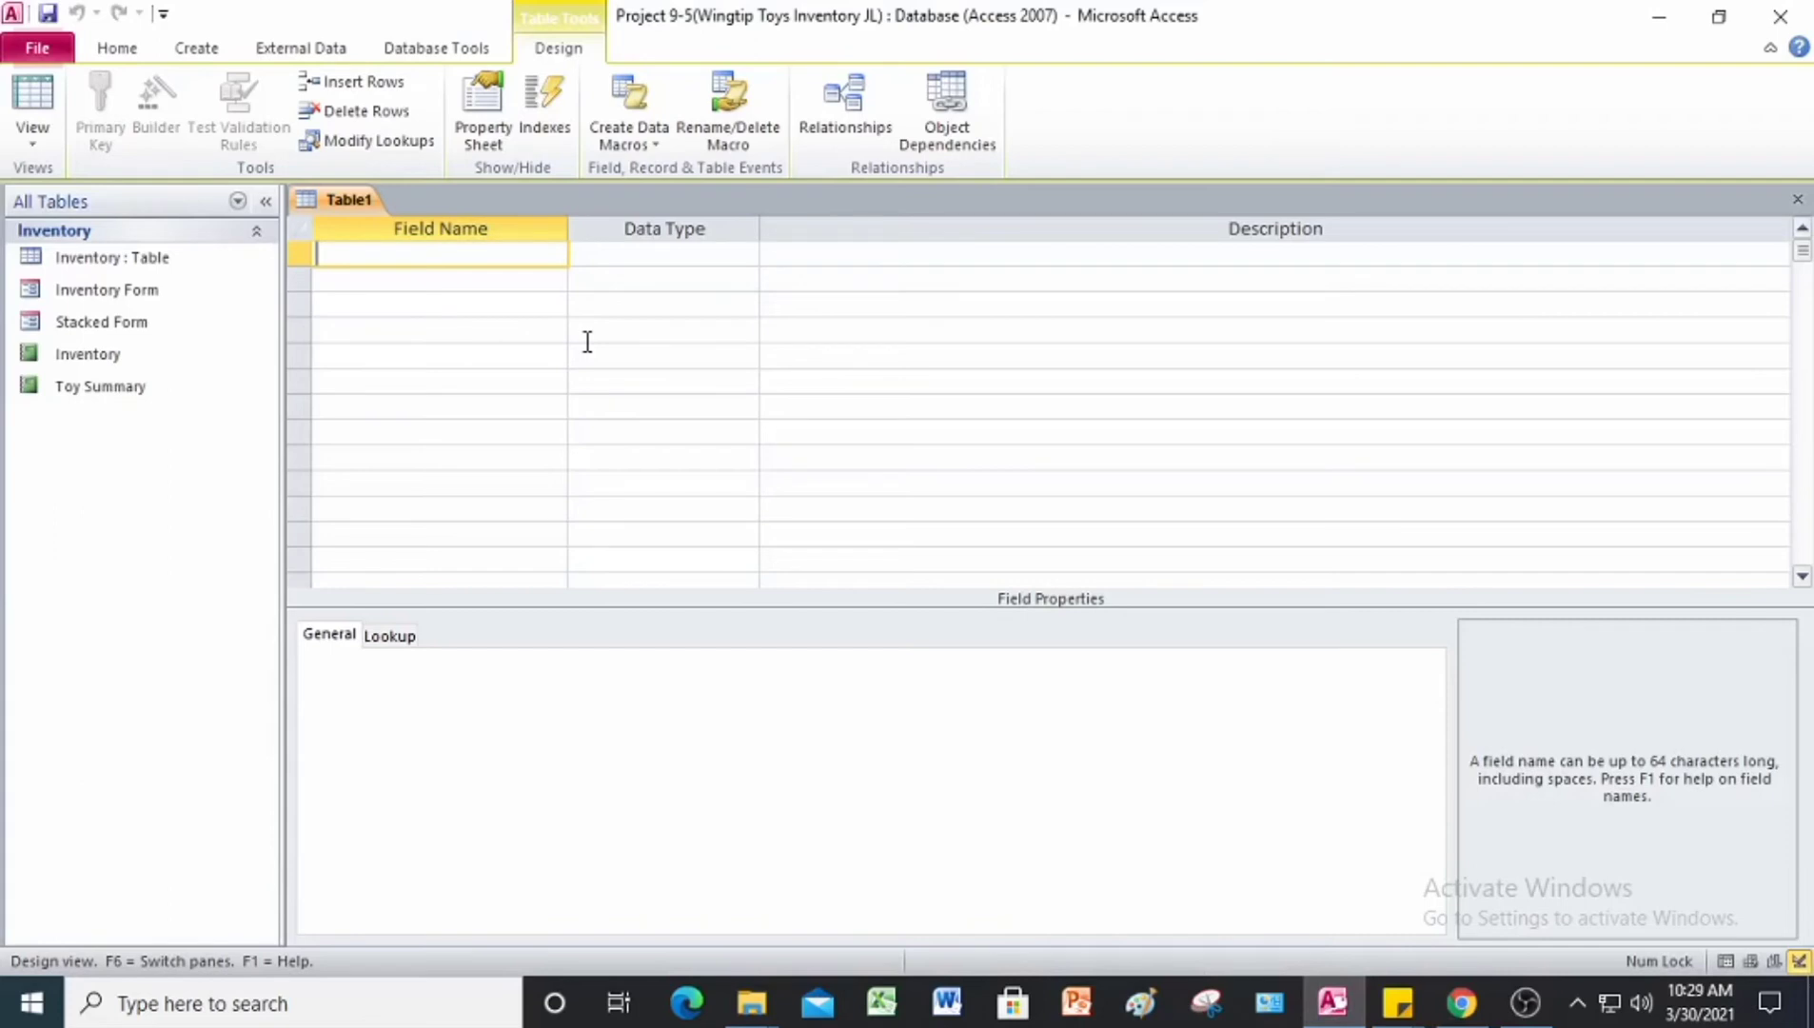
Step: Add an ID field with the AutoNumber data type as the new table's first field
type("ID")
key("Tab")
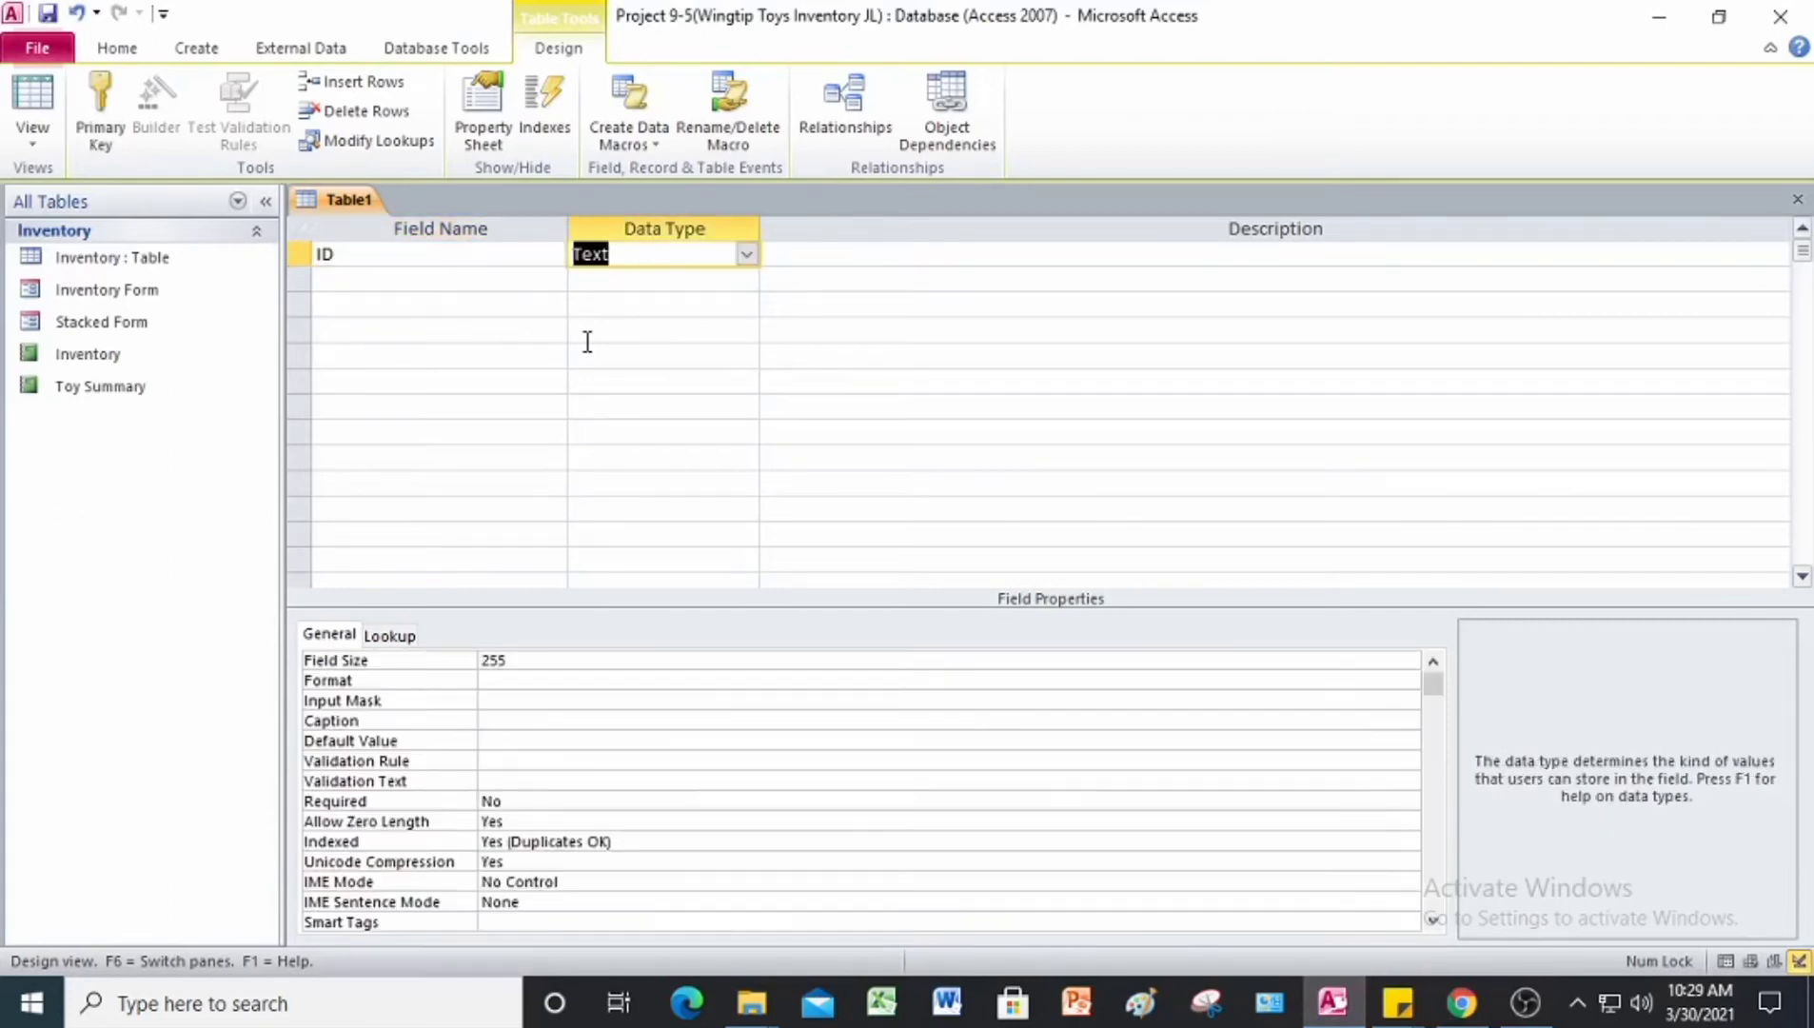
left_click(746, 254)
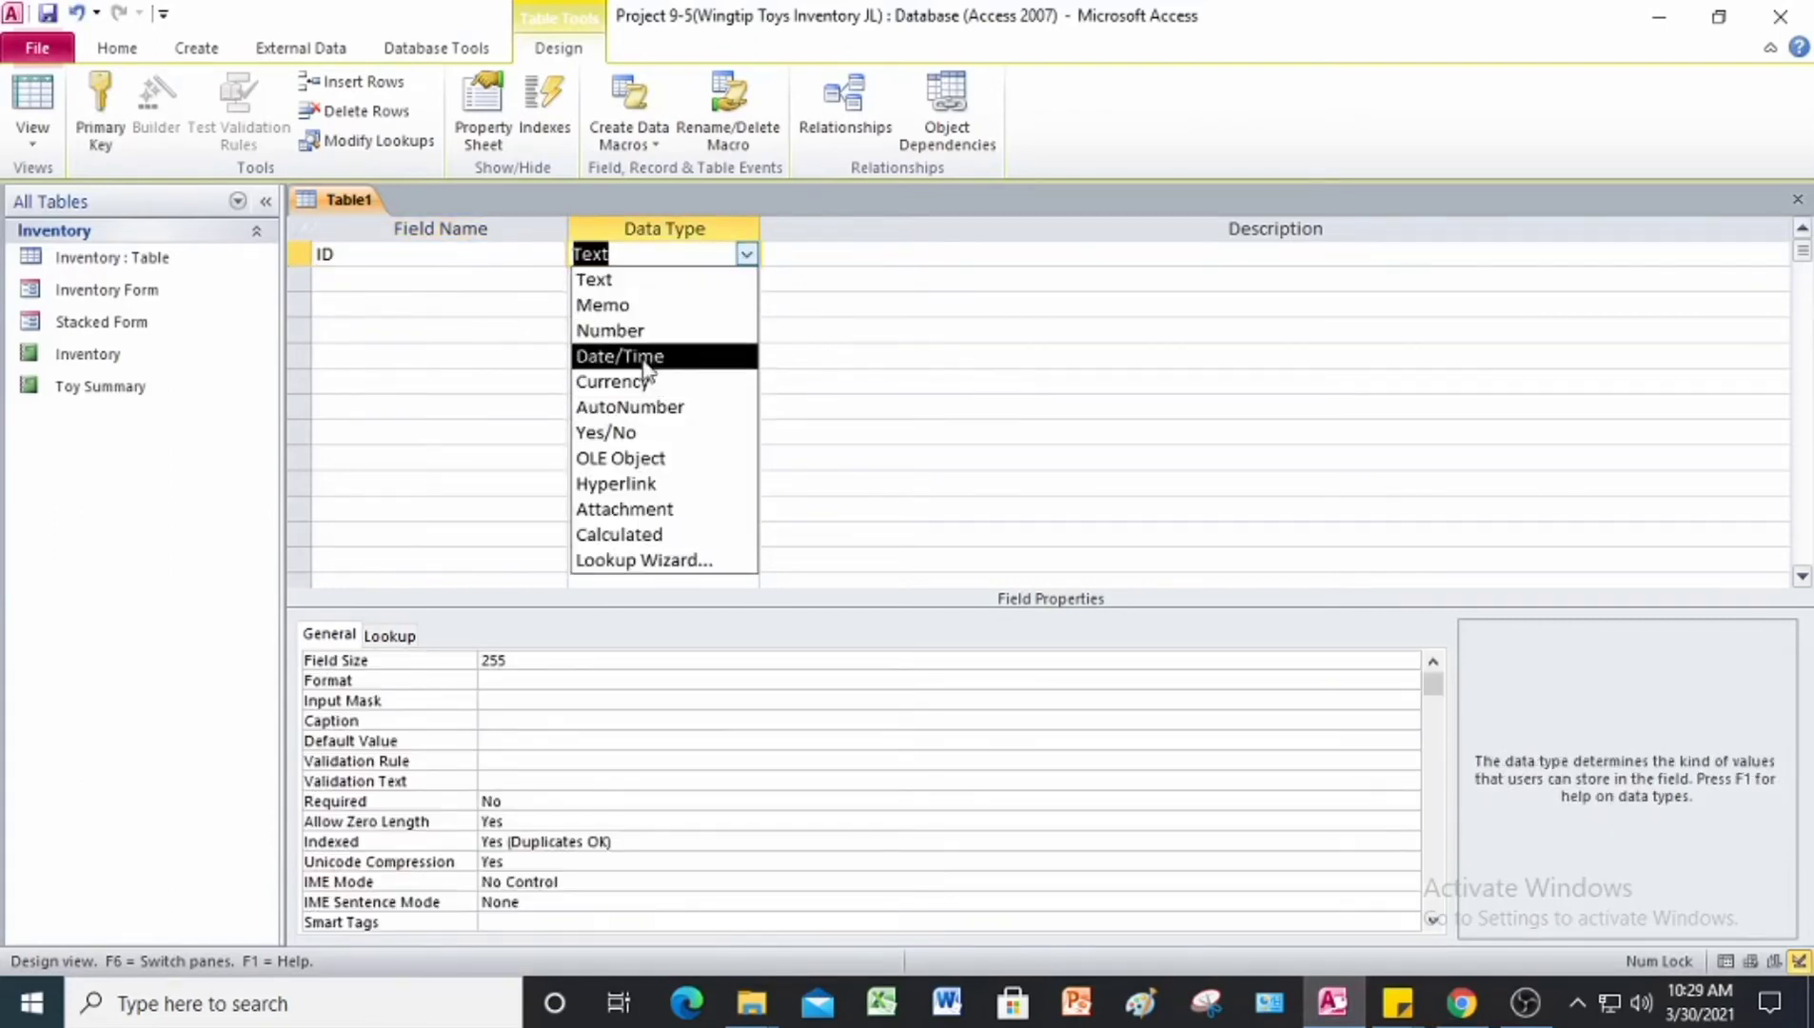
left_click(600, 404)
Step: Add a Catalog field with the Currency data type below the ID field
left_click(365, 281)
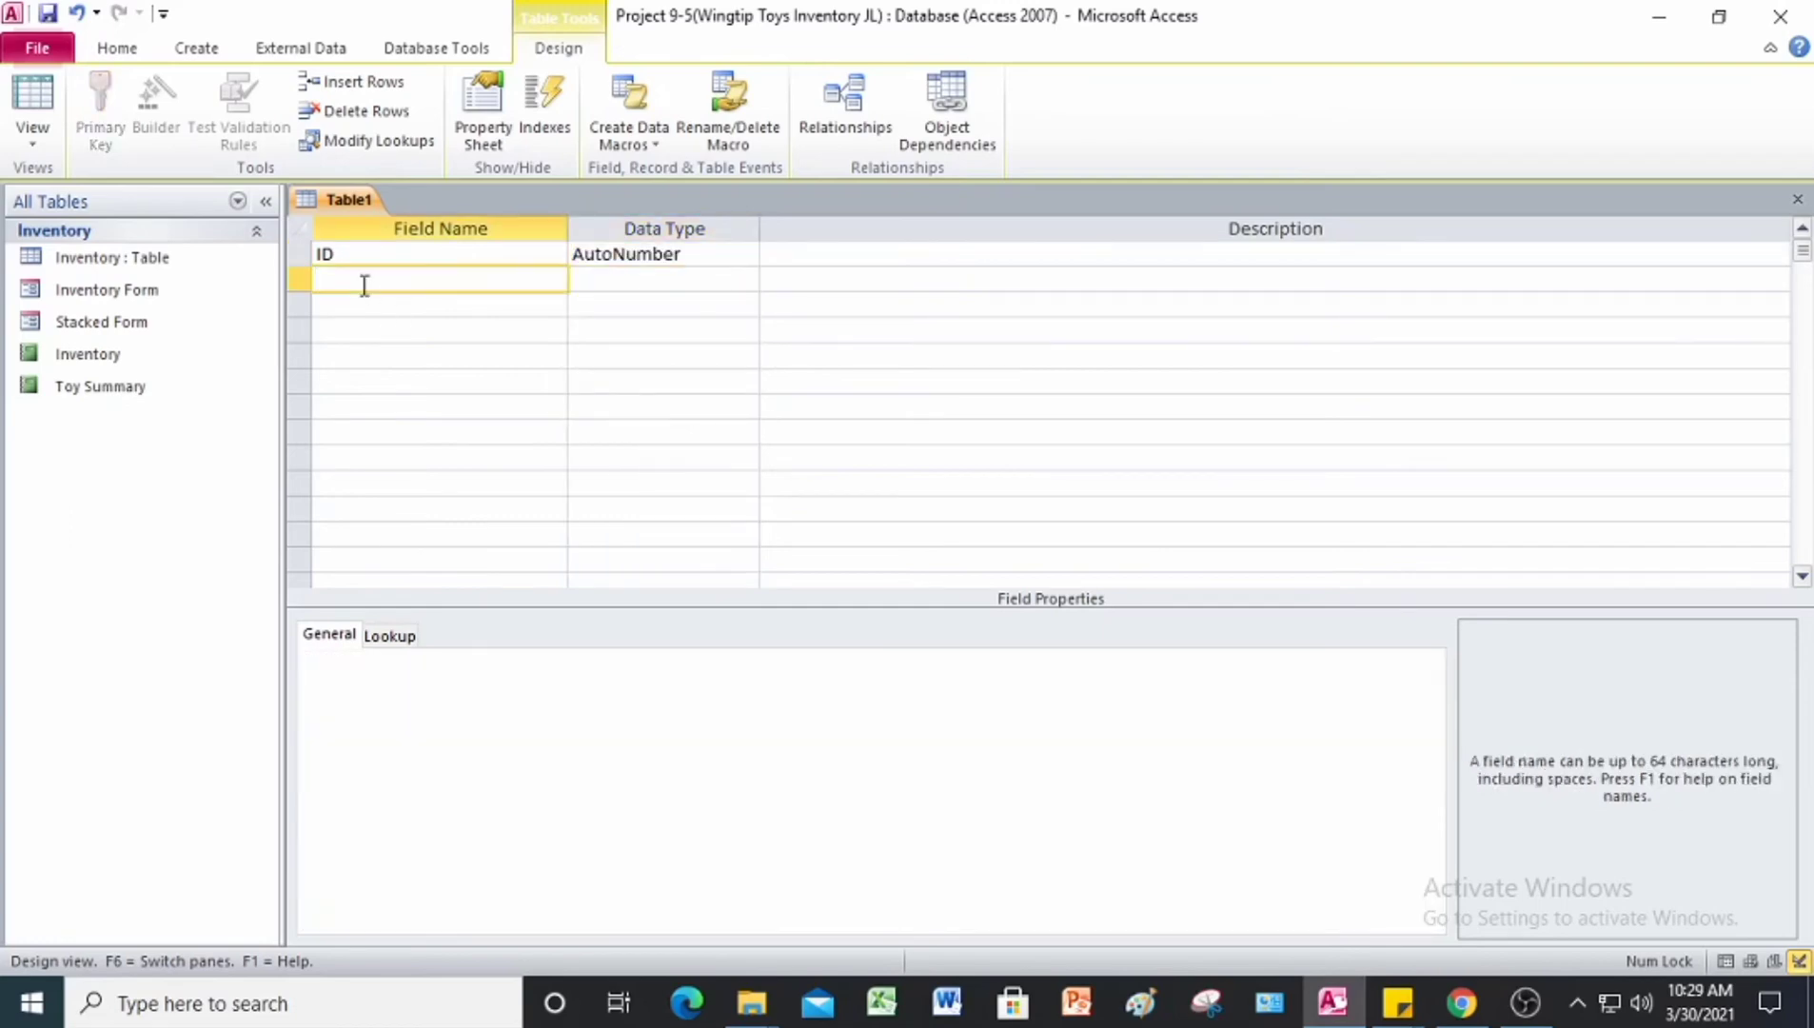
type("Catalog")
key("Tab")
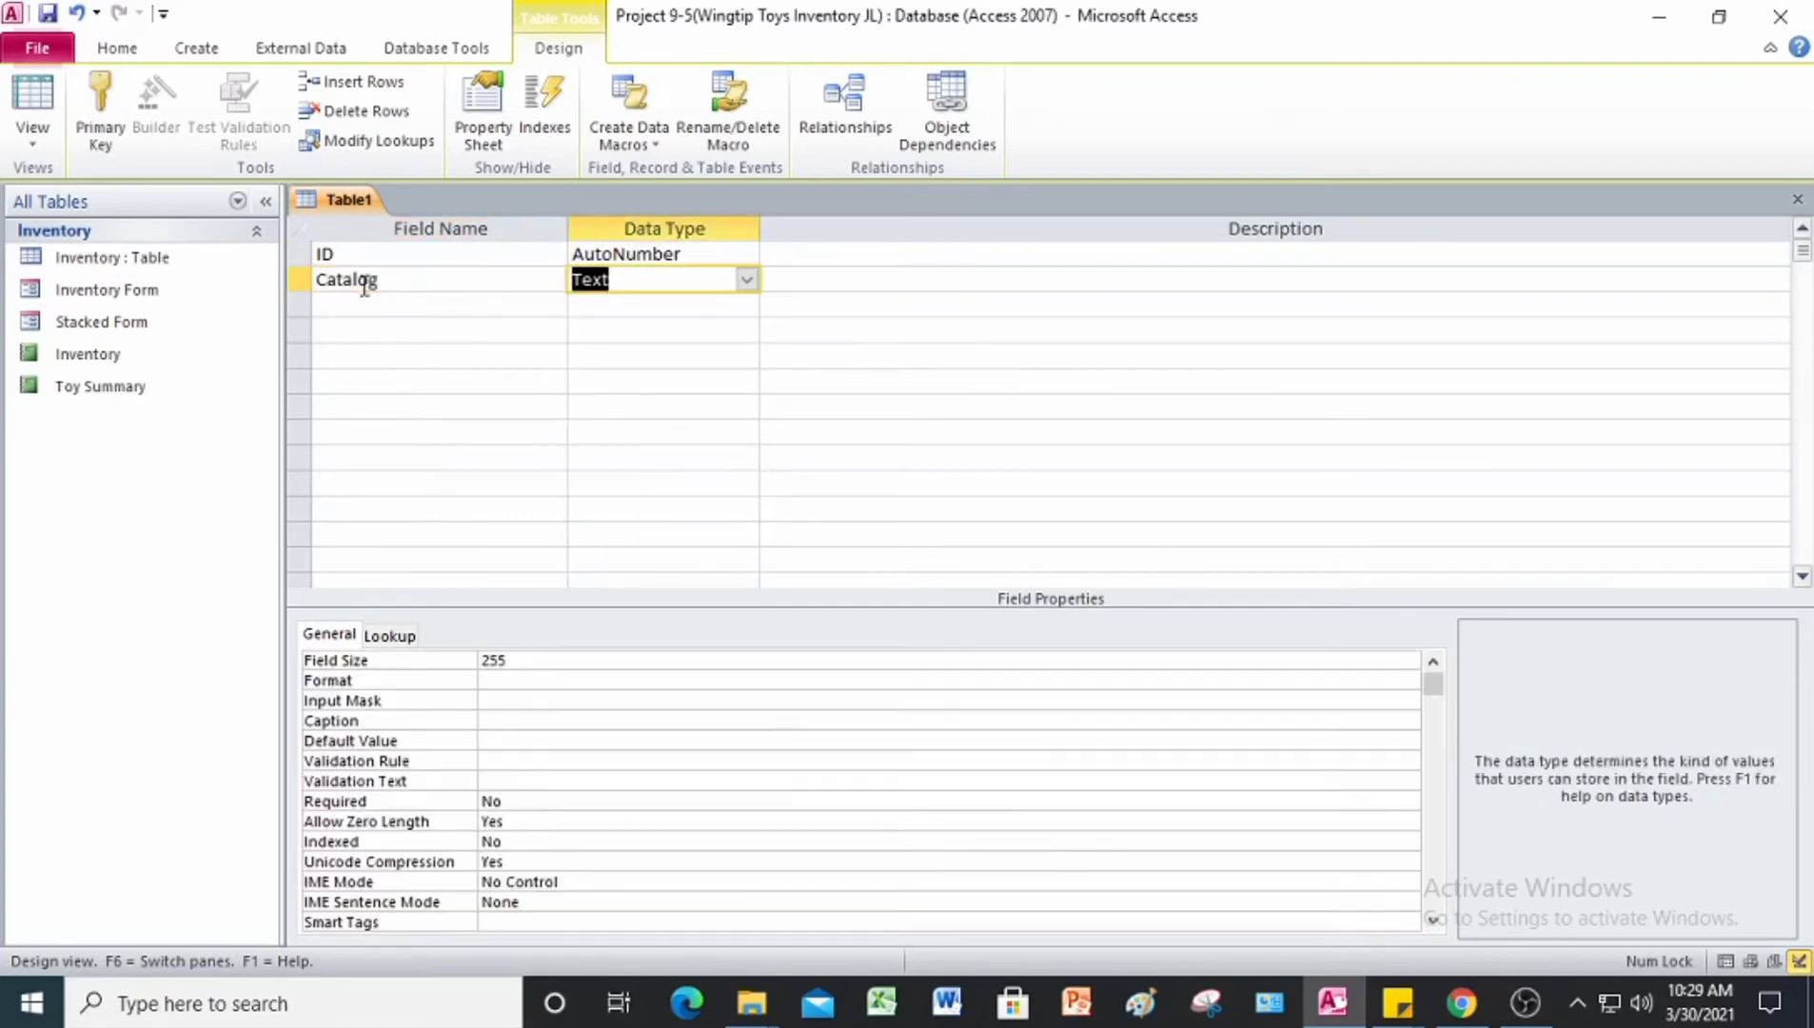
left_click(746, 279)
left_click(609, 405)
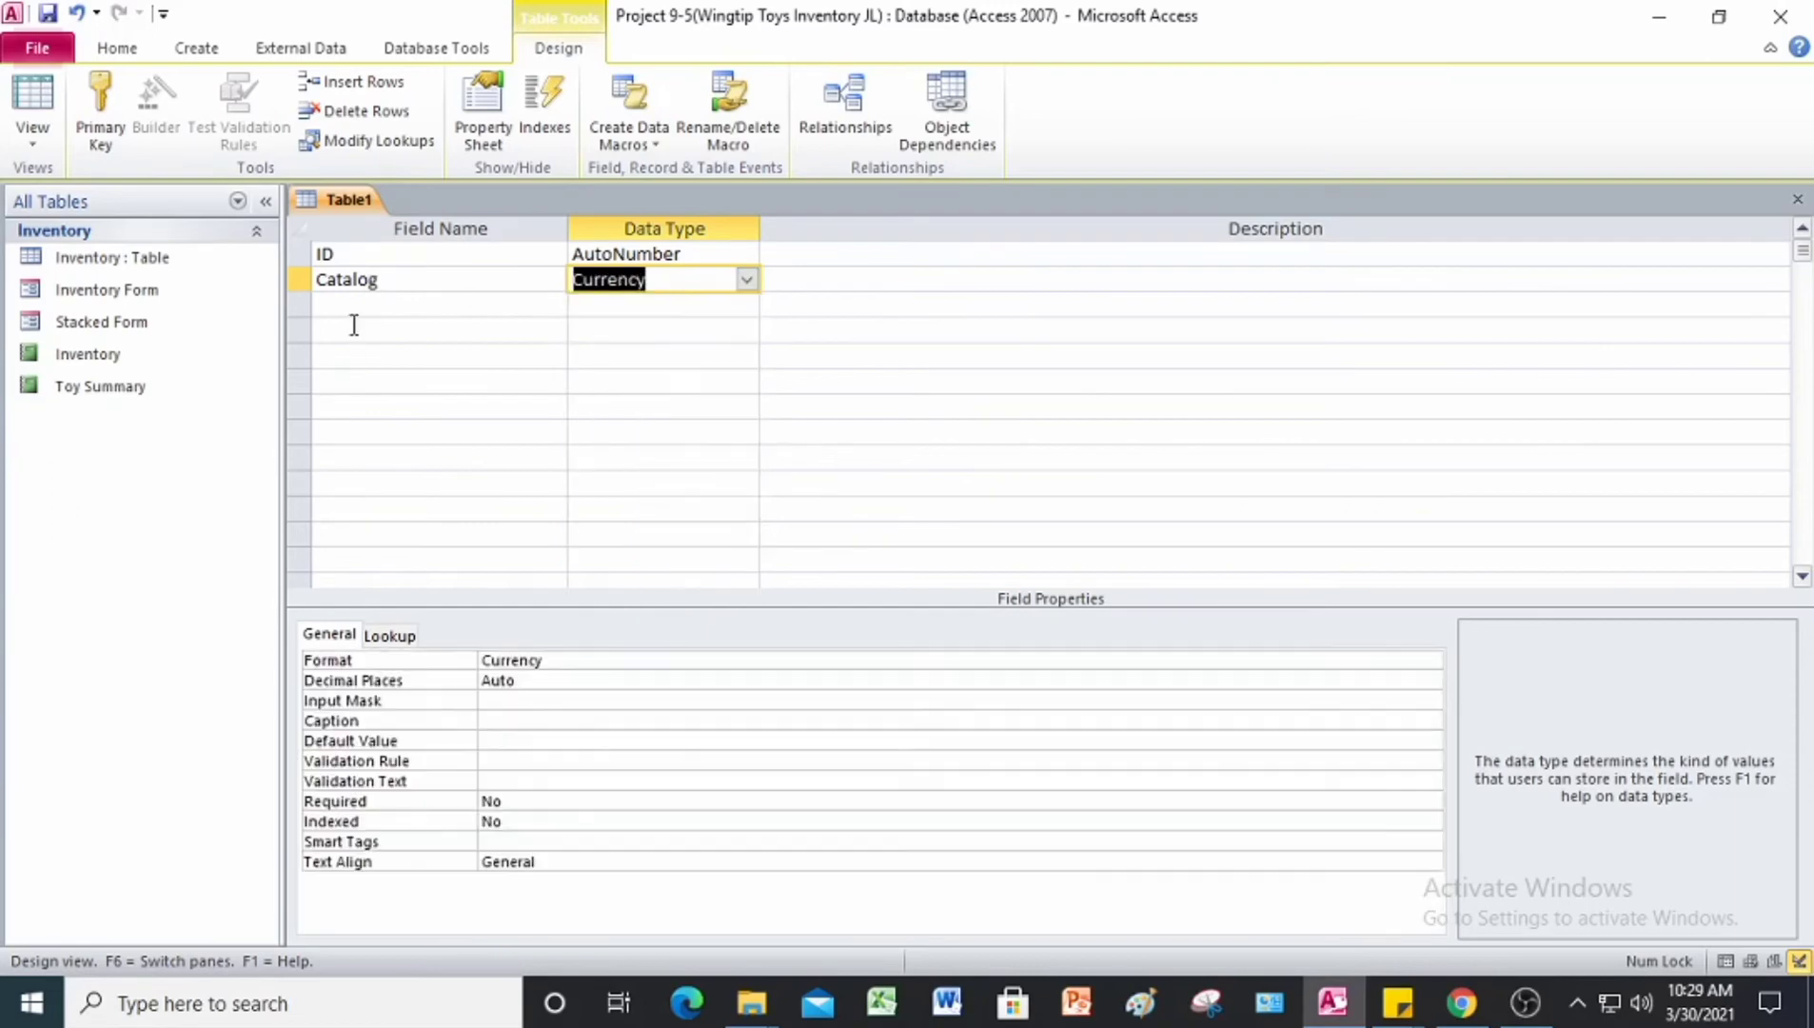
Step: Add an Internet field with the Currency data type below the Catalog field
left_click(353, 307)
type("Internet")
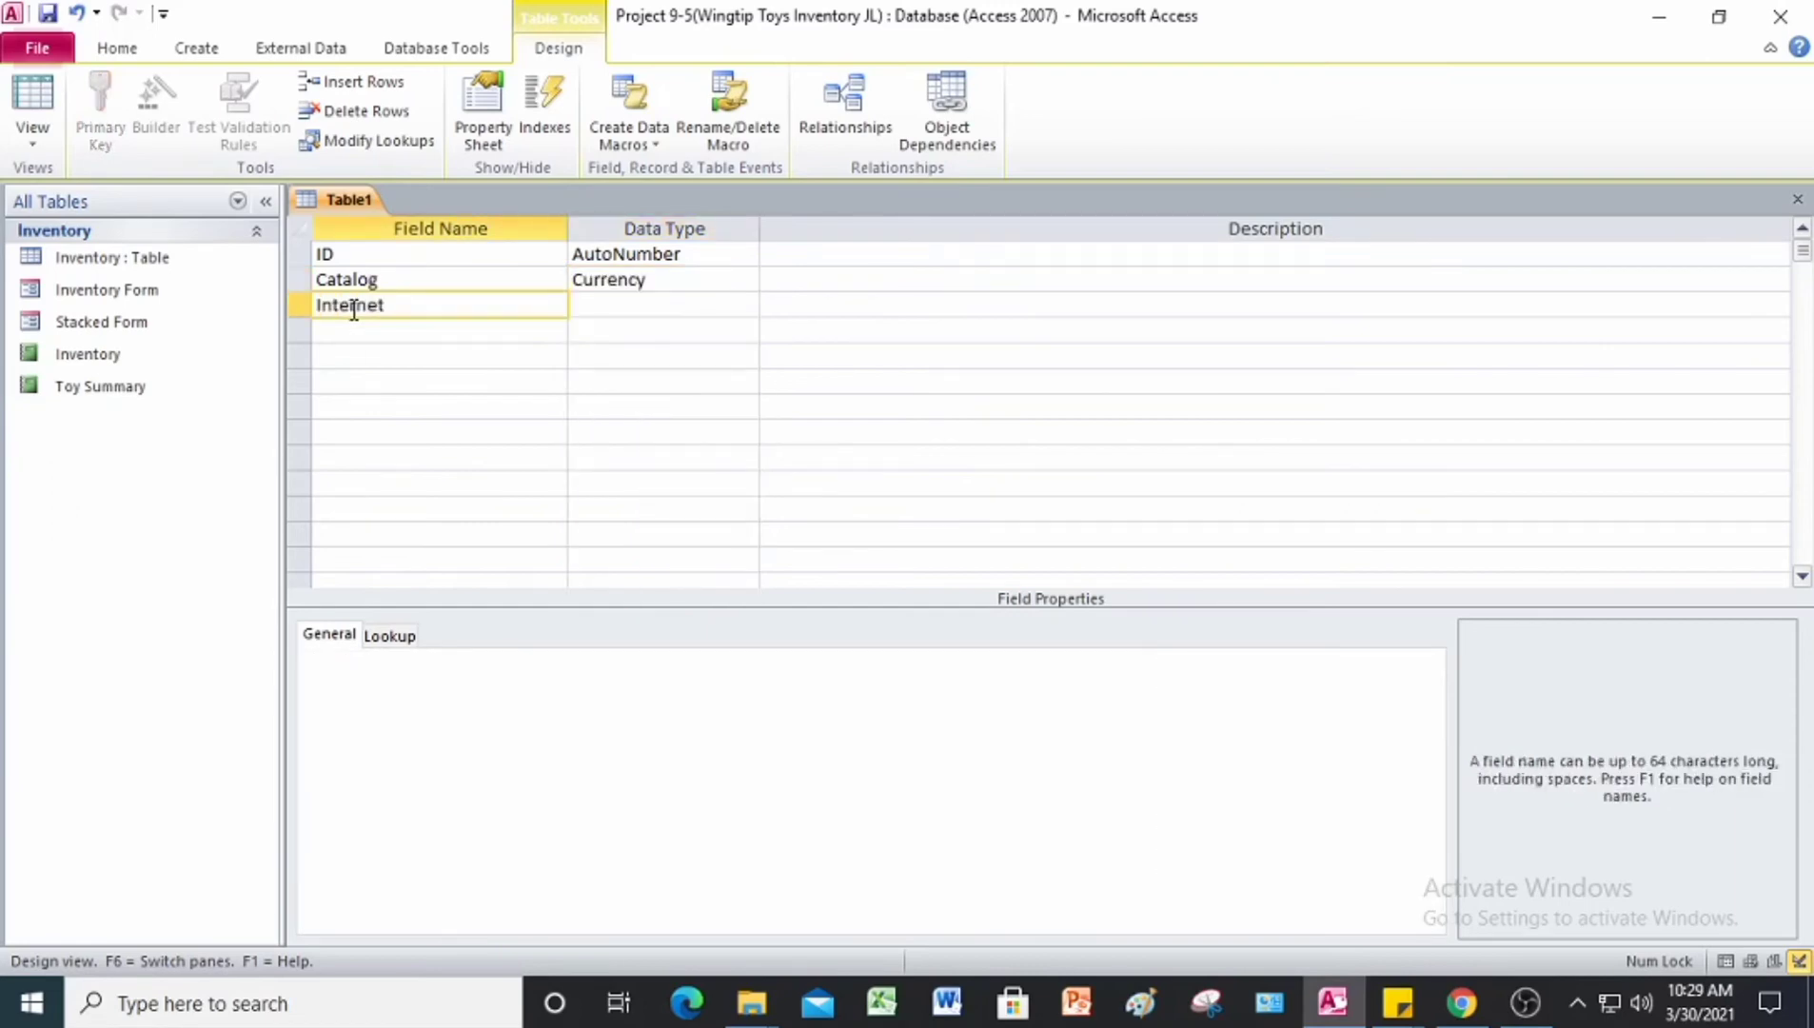
key("Tab")
left_click(746, 304)
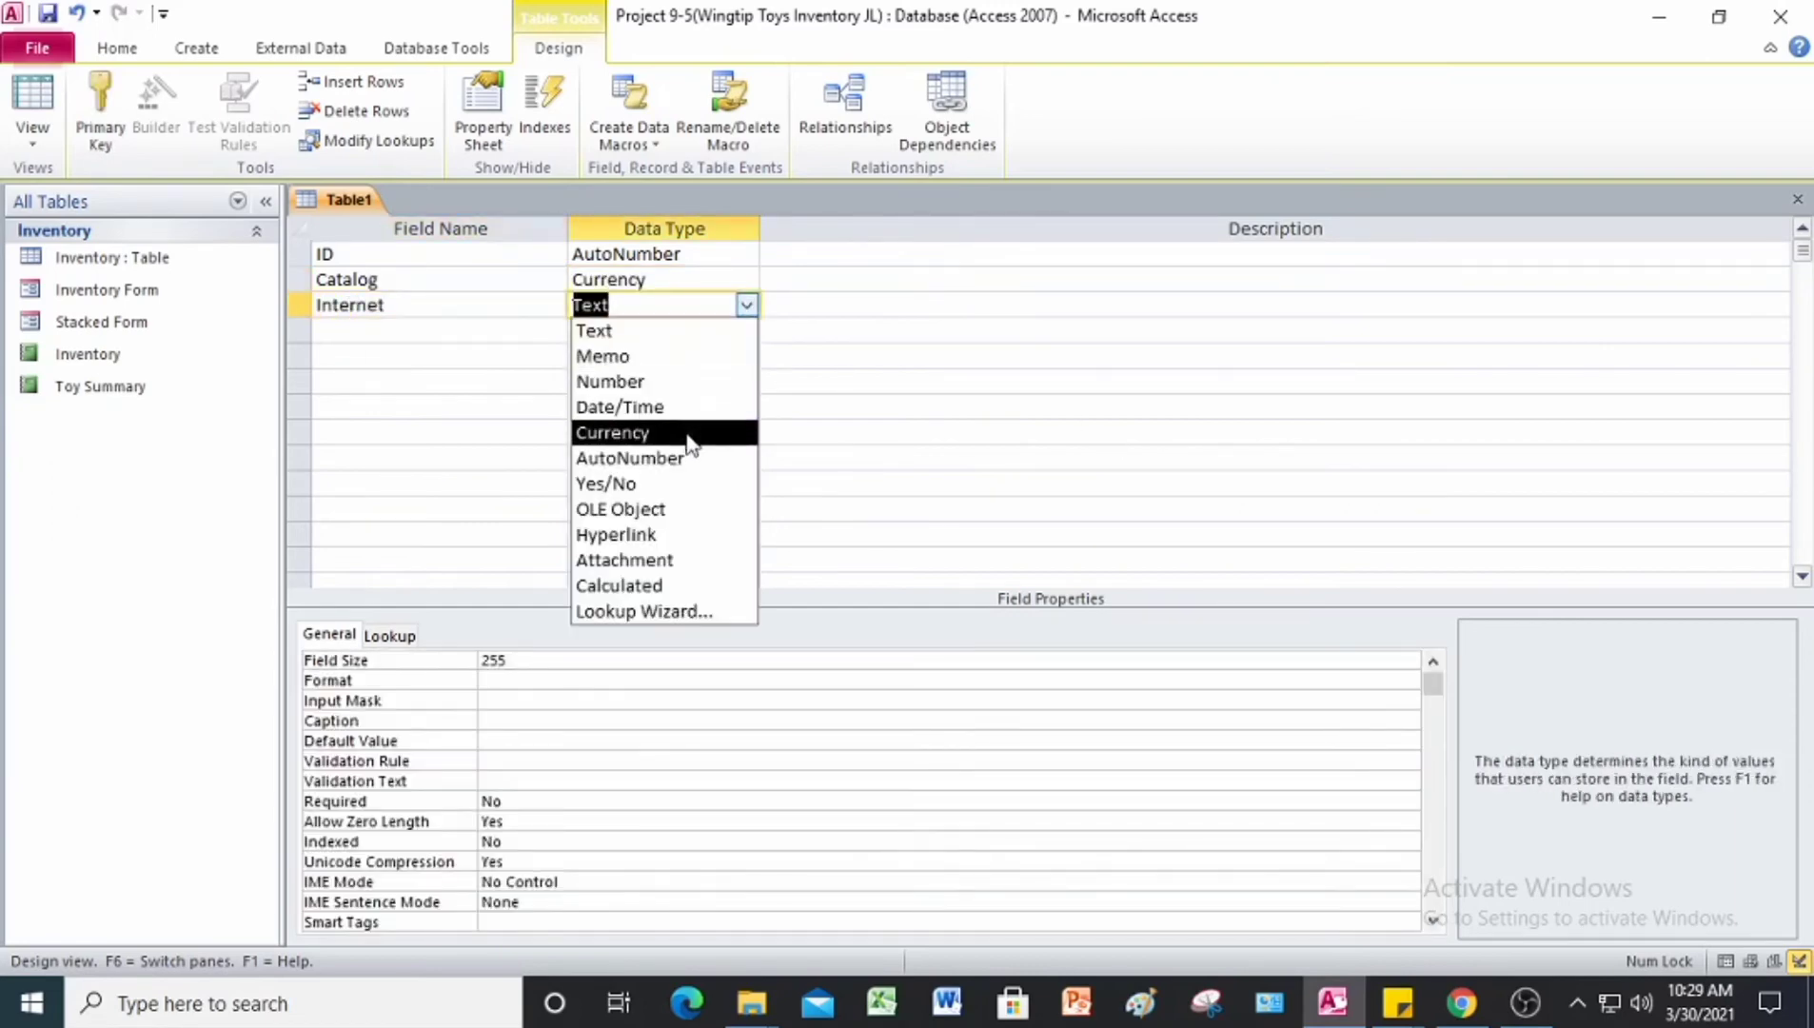
left_click(688, 433)
Step: Add a Stores field with the Currency data type below the Internet field
left_click(482, 332)
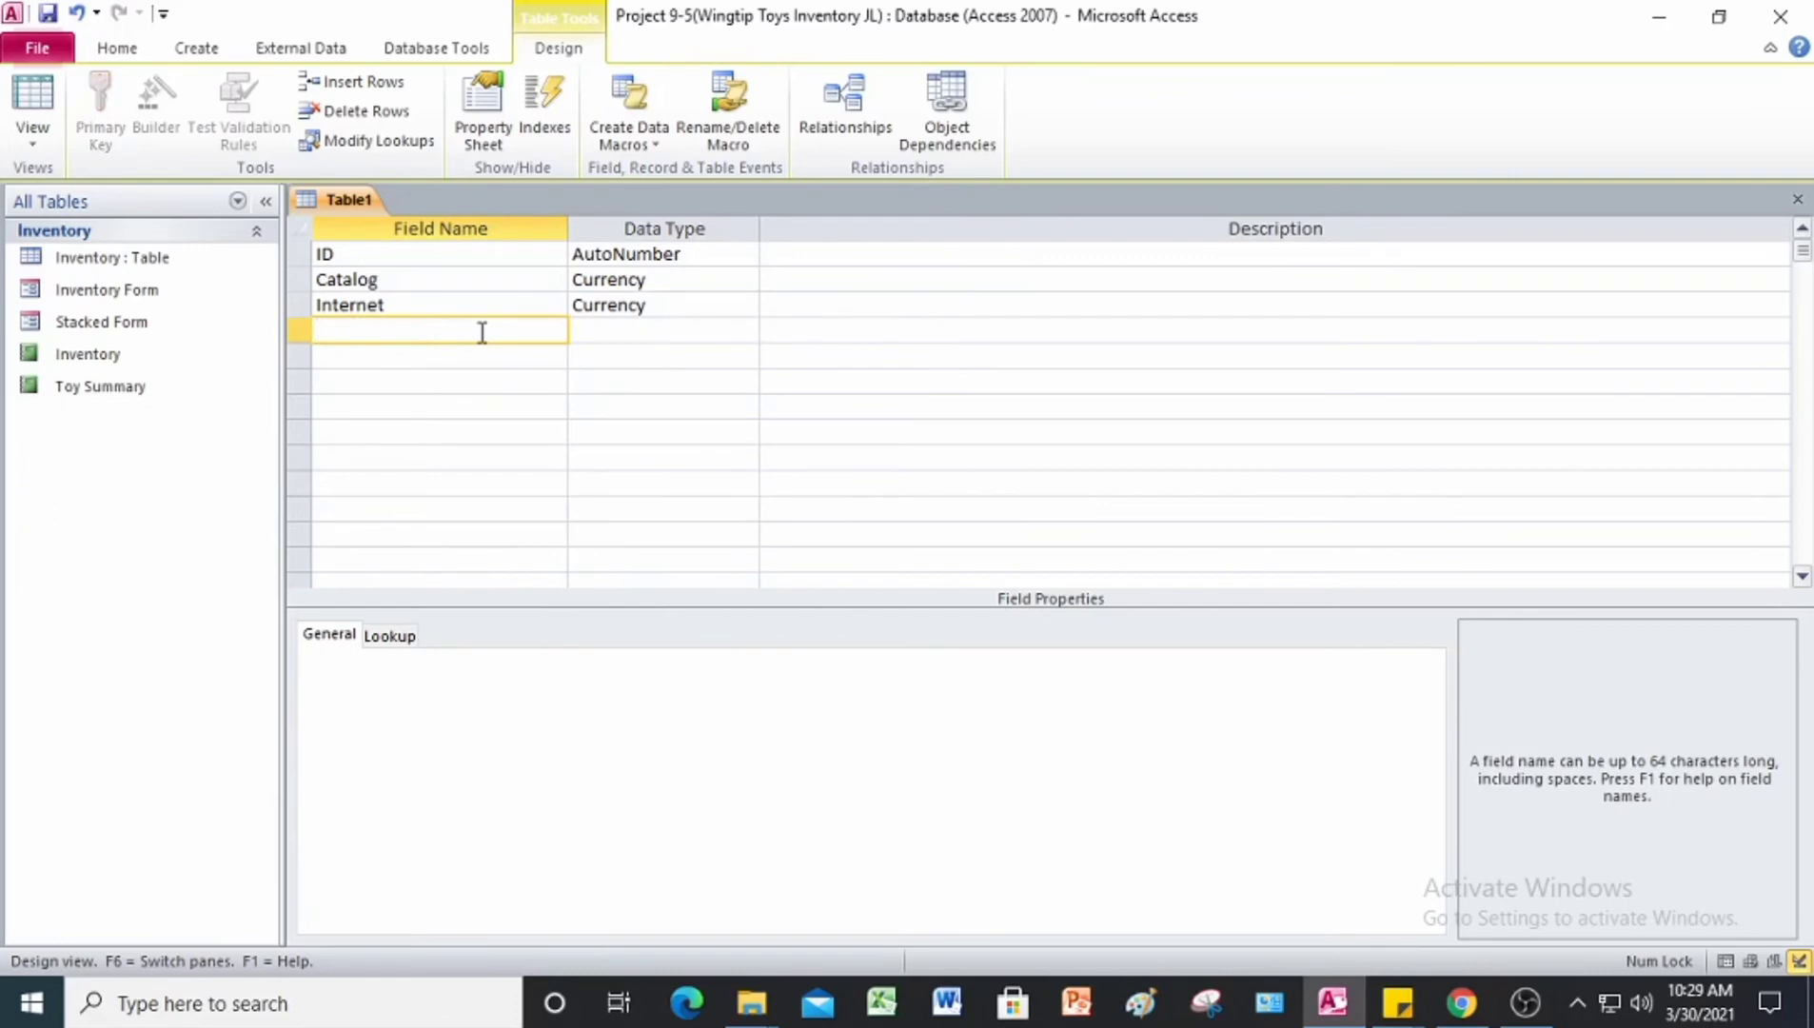
type("Stores")
key("Tab")
left_click(747, 330)
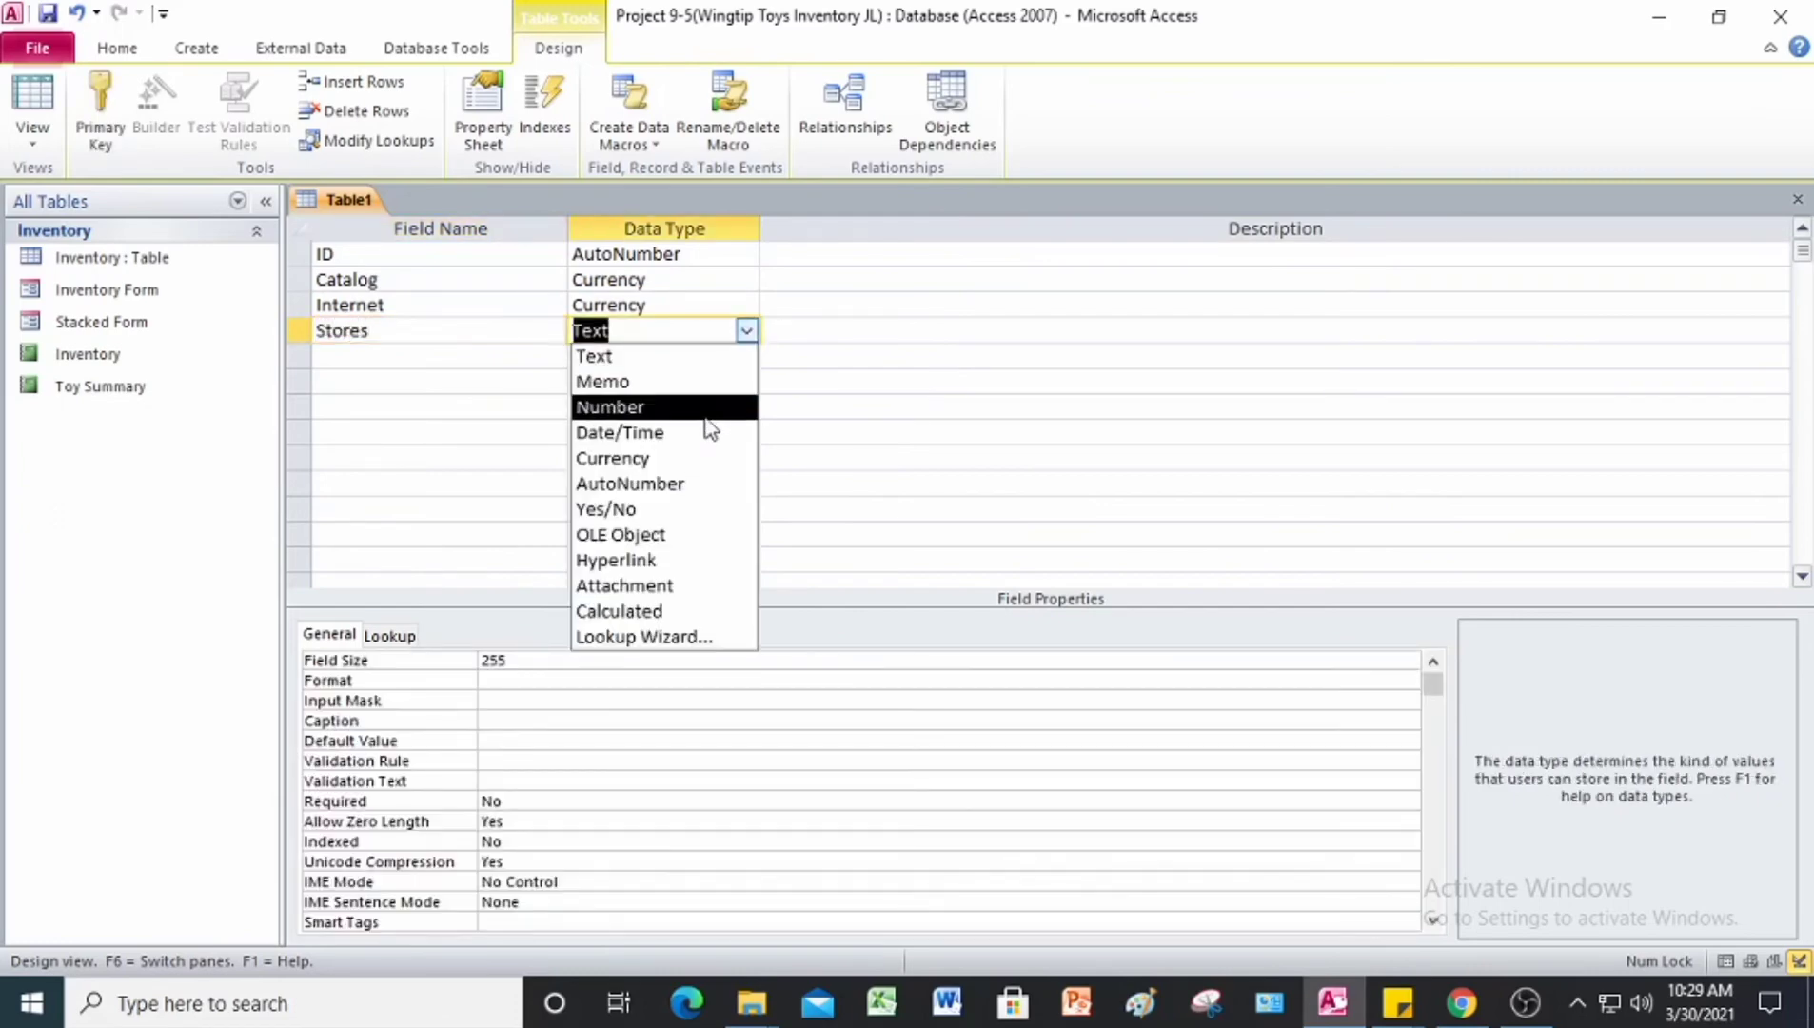
left_click(687, 458)
Step: Add an Other field with the Currency data type below the Stores field
left_click(464, 361)
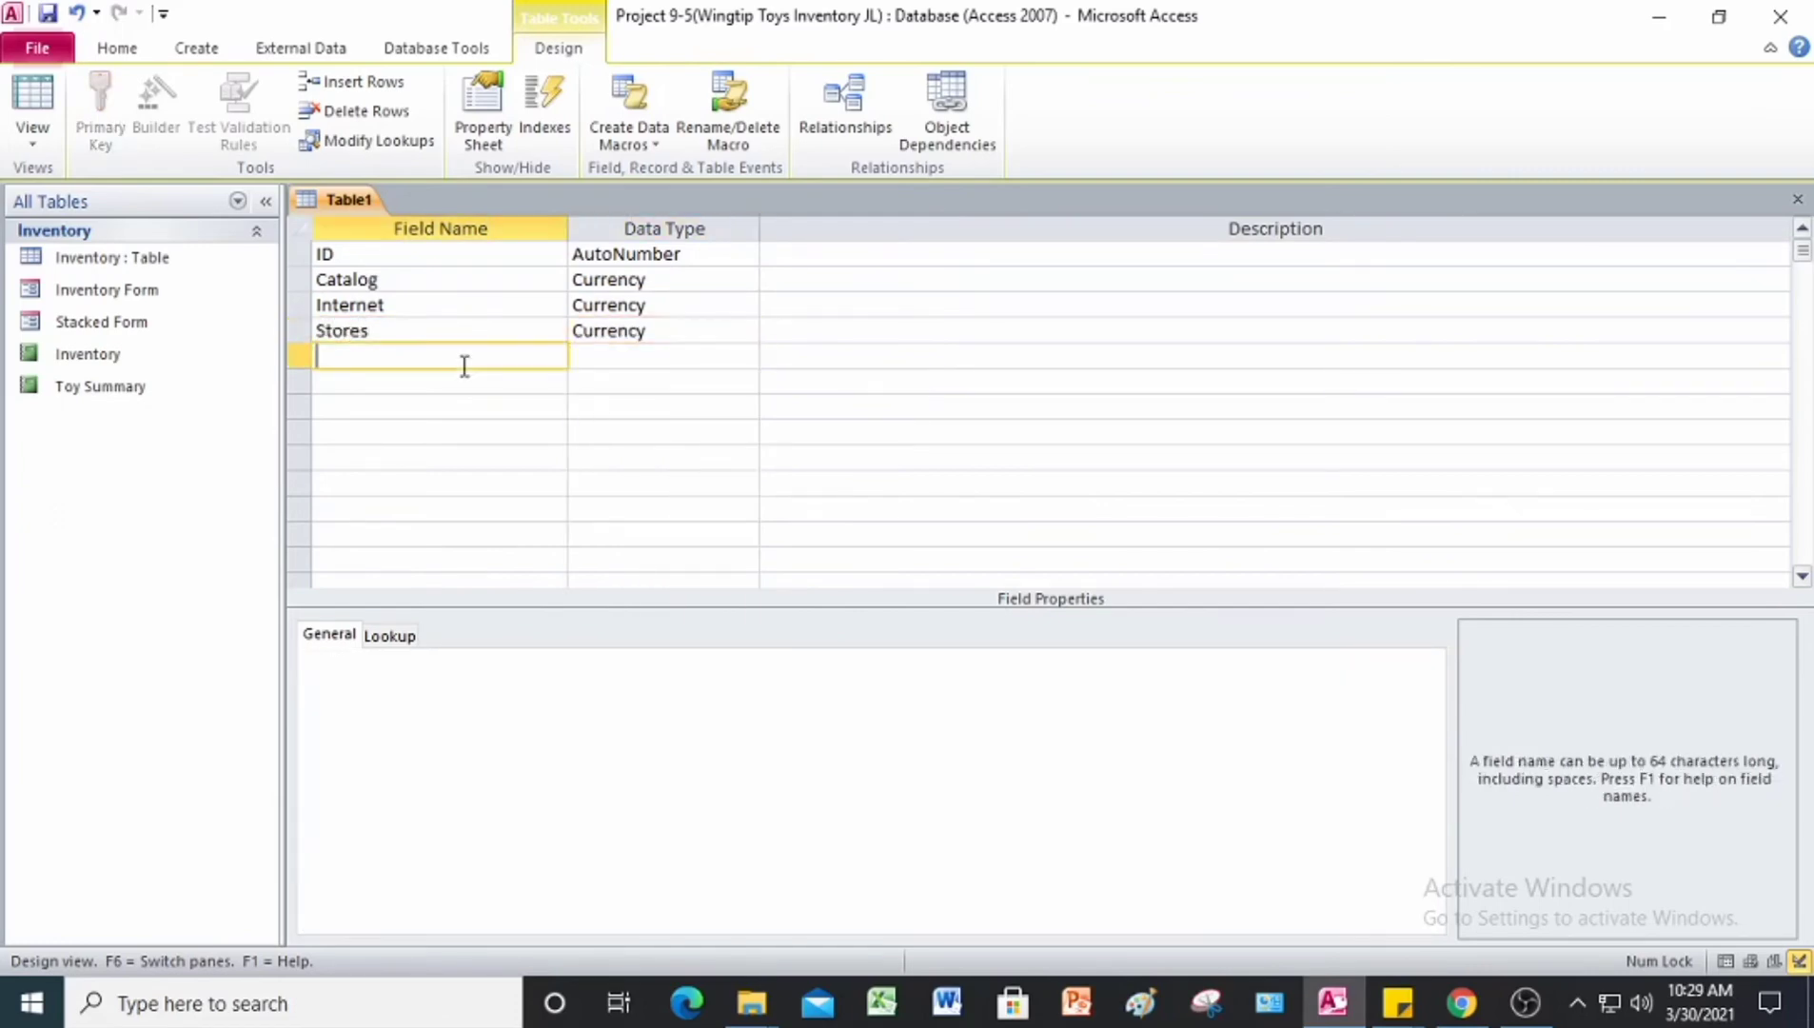
type("Other")
key("Tab")
left_click(746, 356)
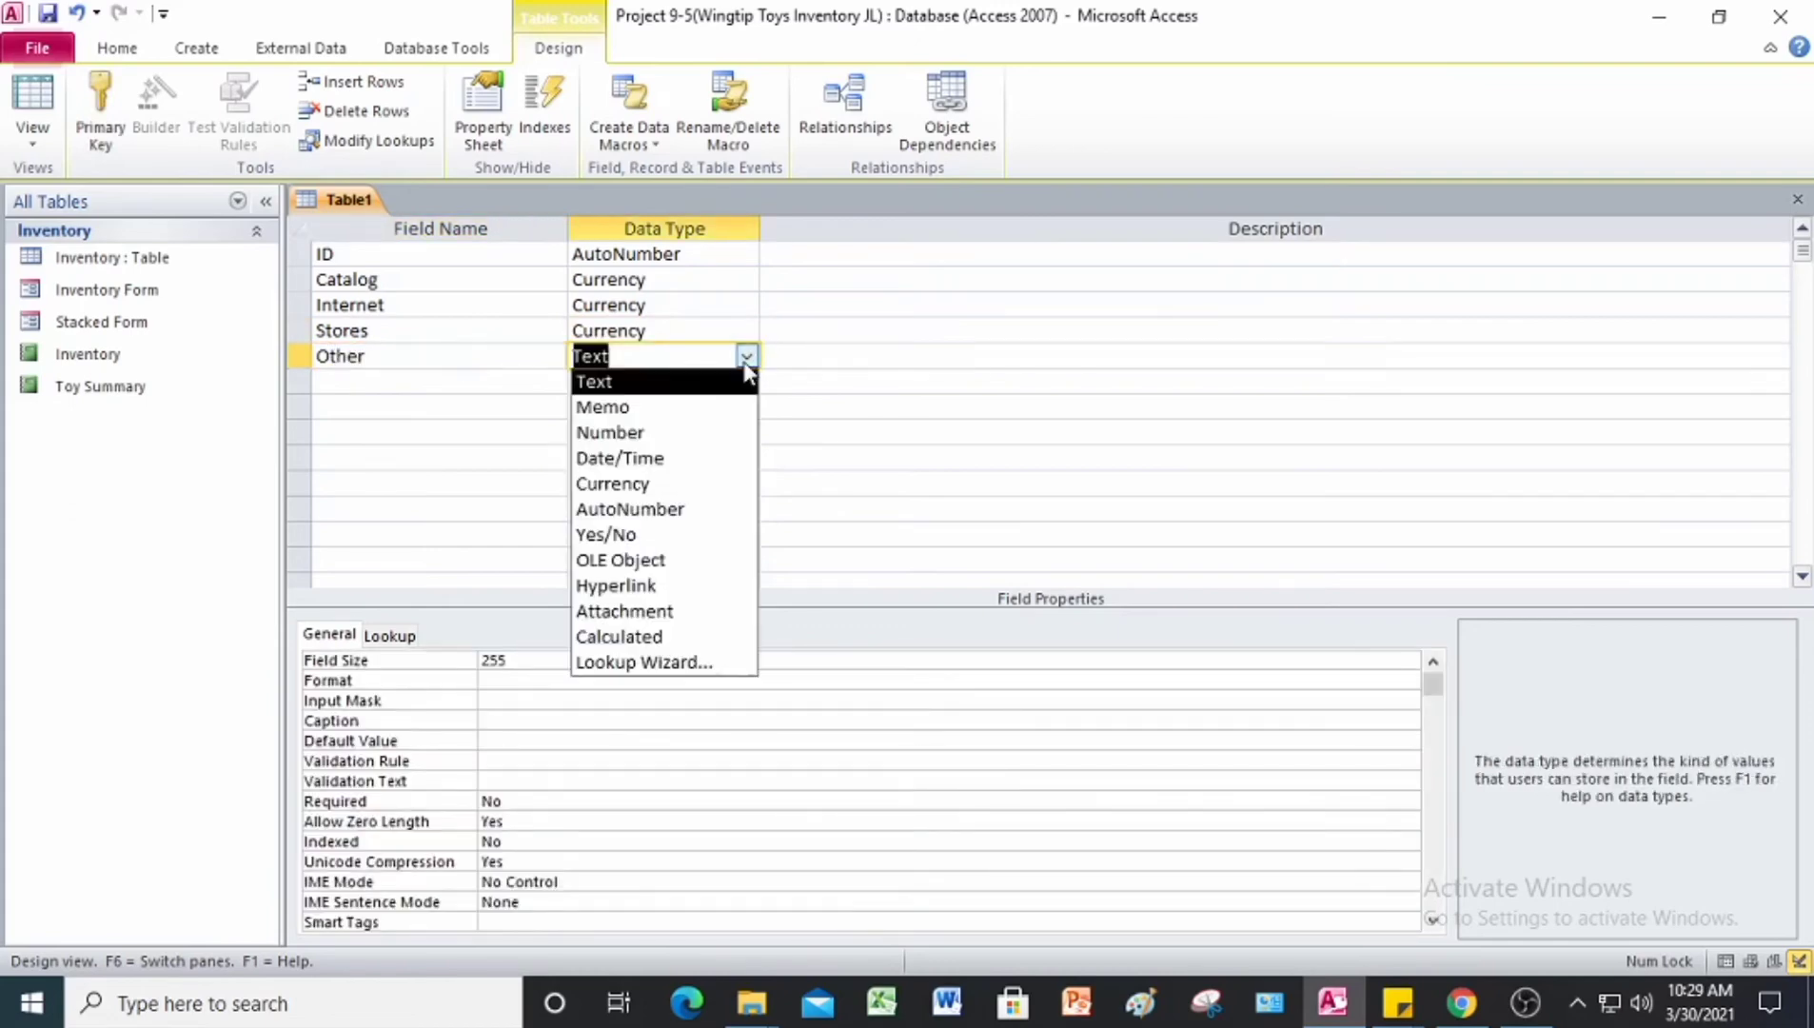
left_click(690, 484)
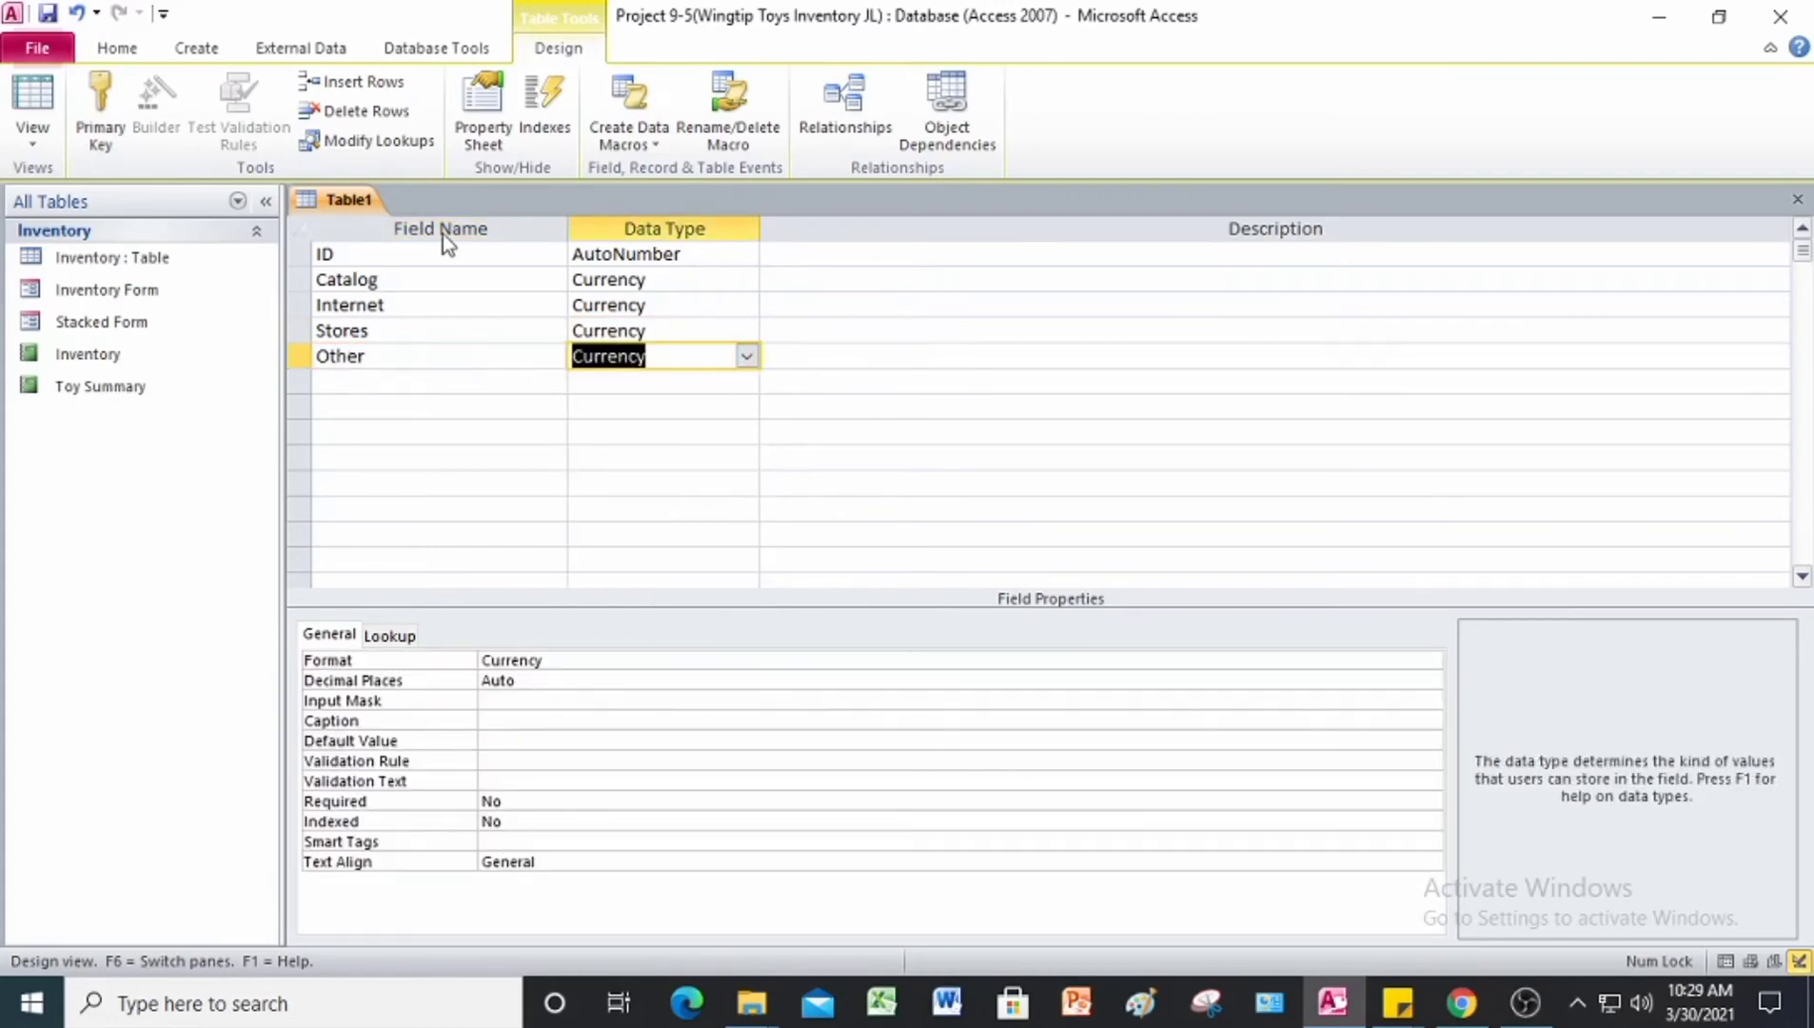
Step: Make the ID field the primary key and save the table as Yearly Sales
left_click(302, 255)
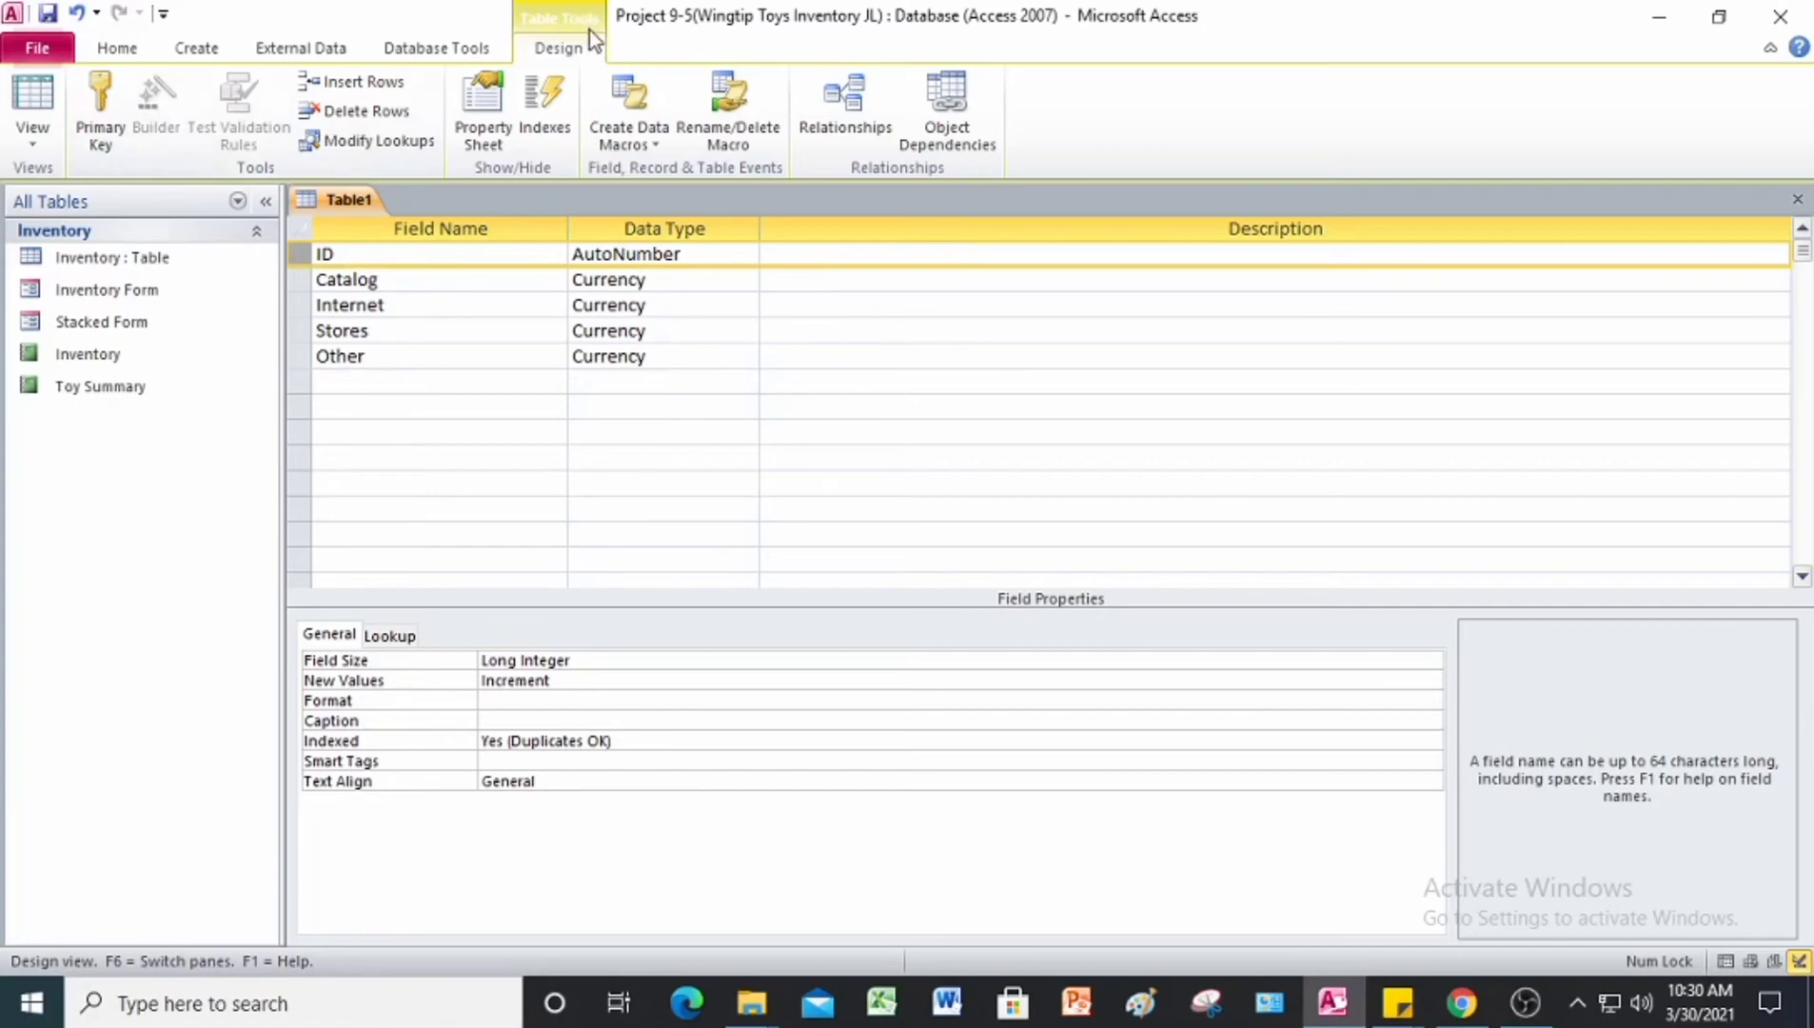
left_click(117, 104)
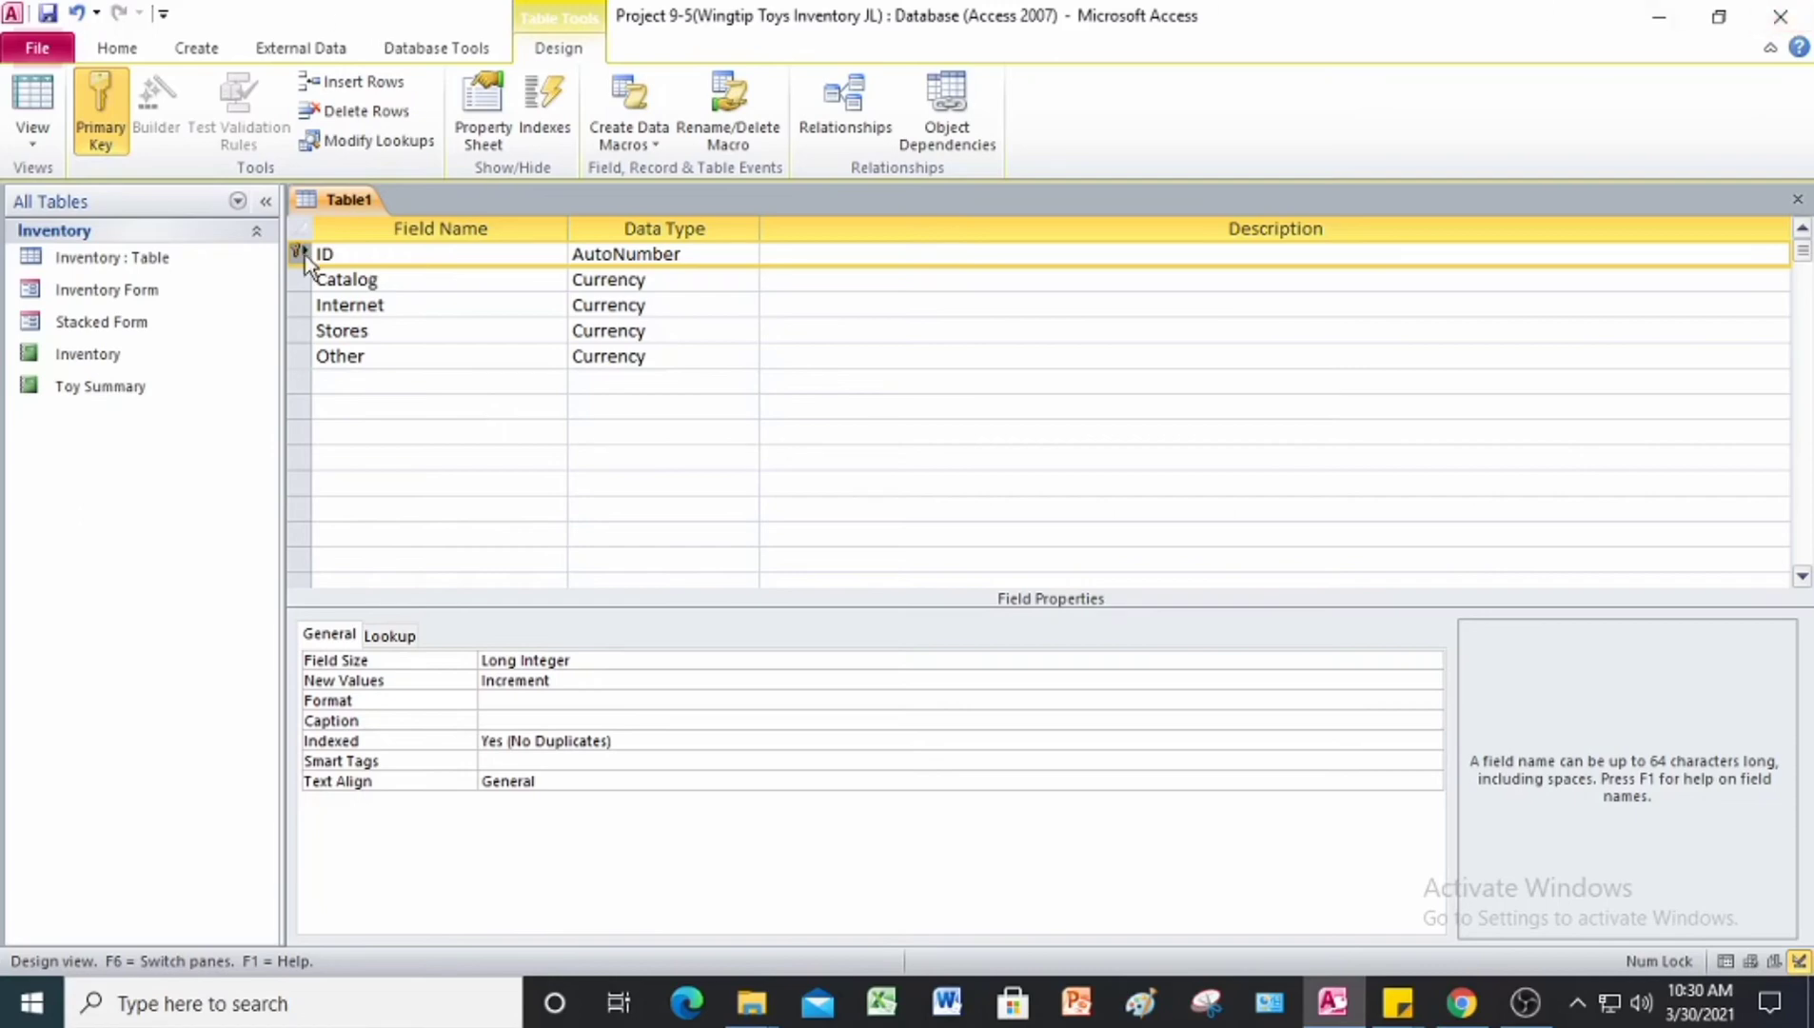
right_click(335, 214)
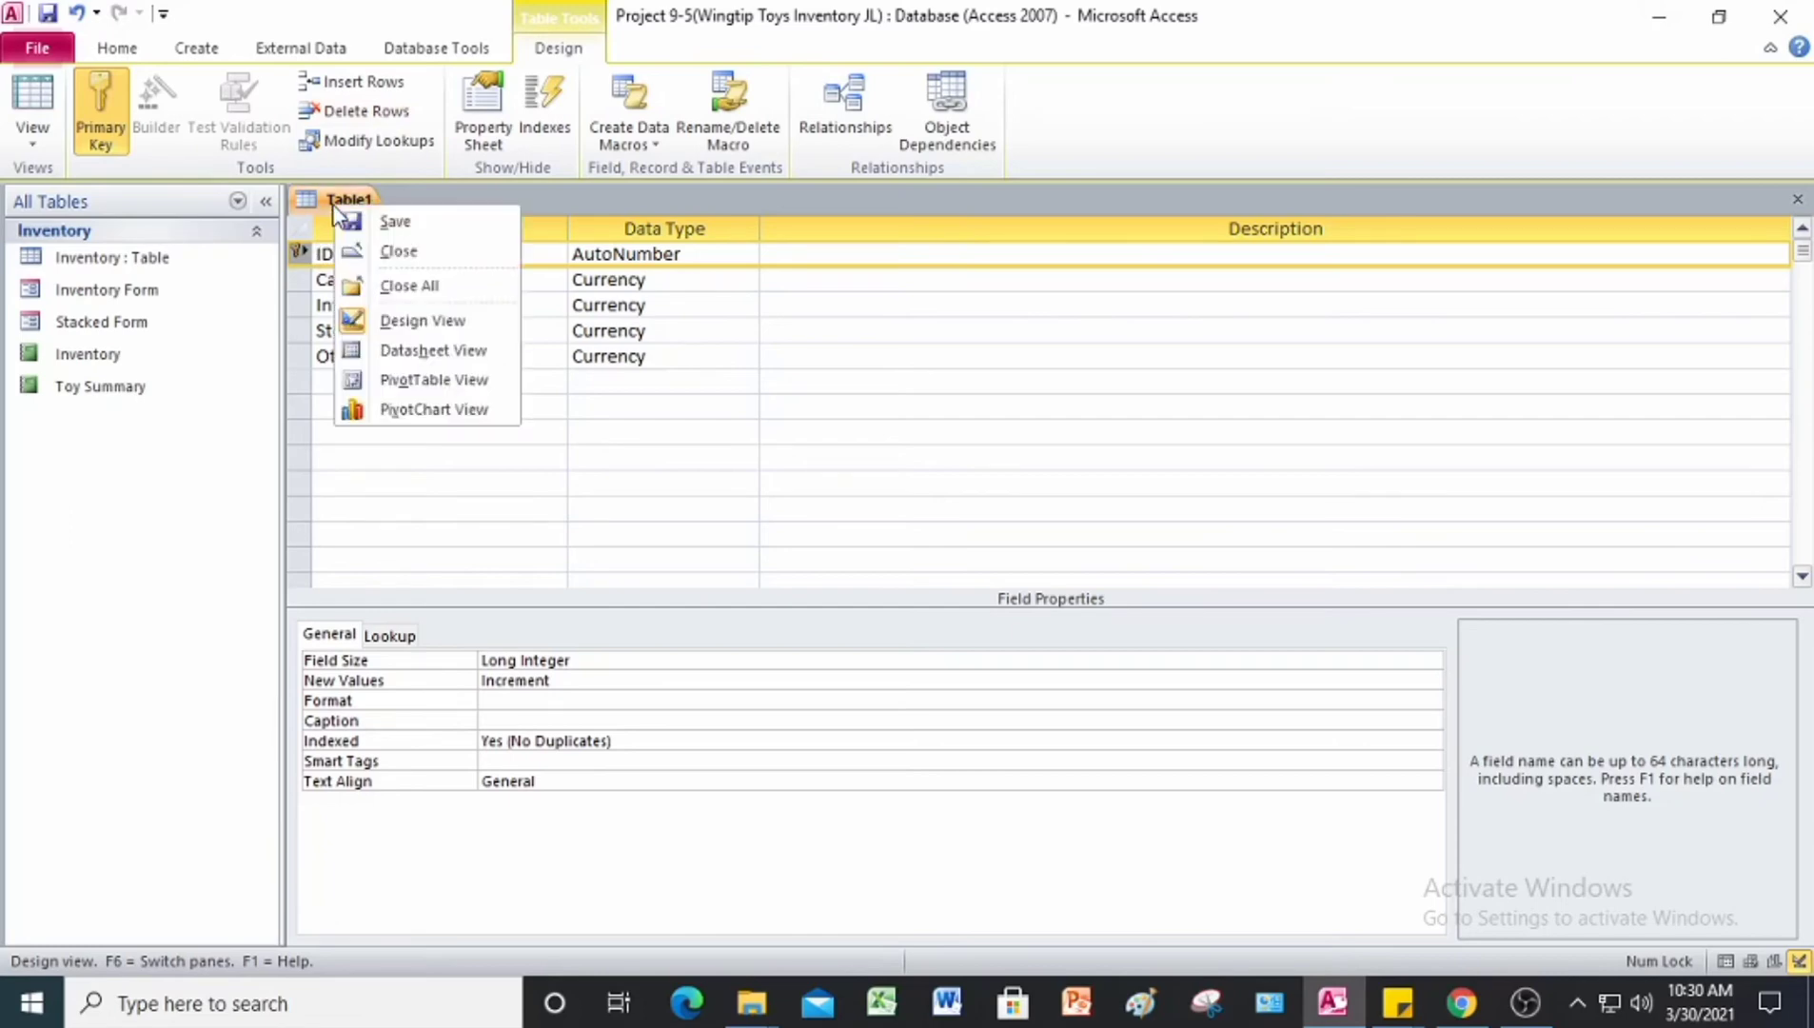
left_click(394, 221)
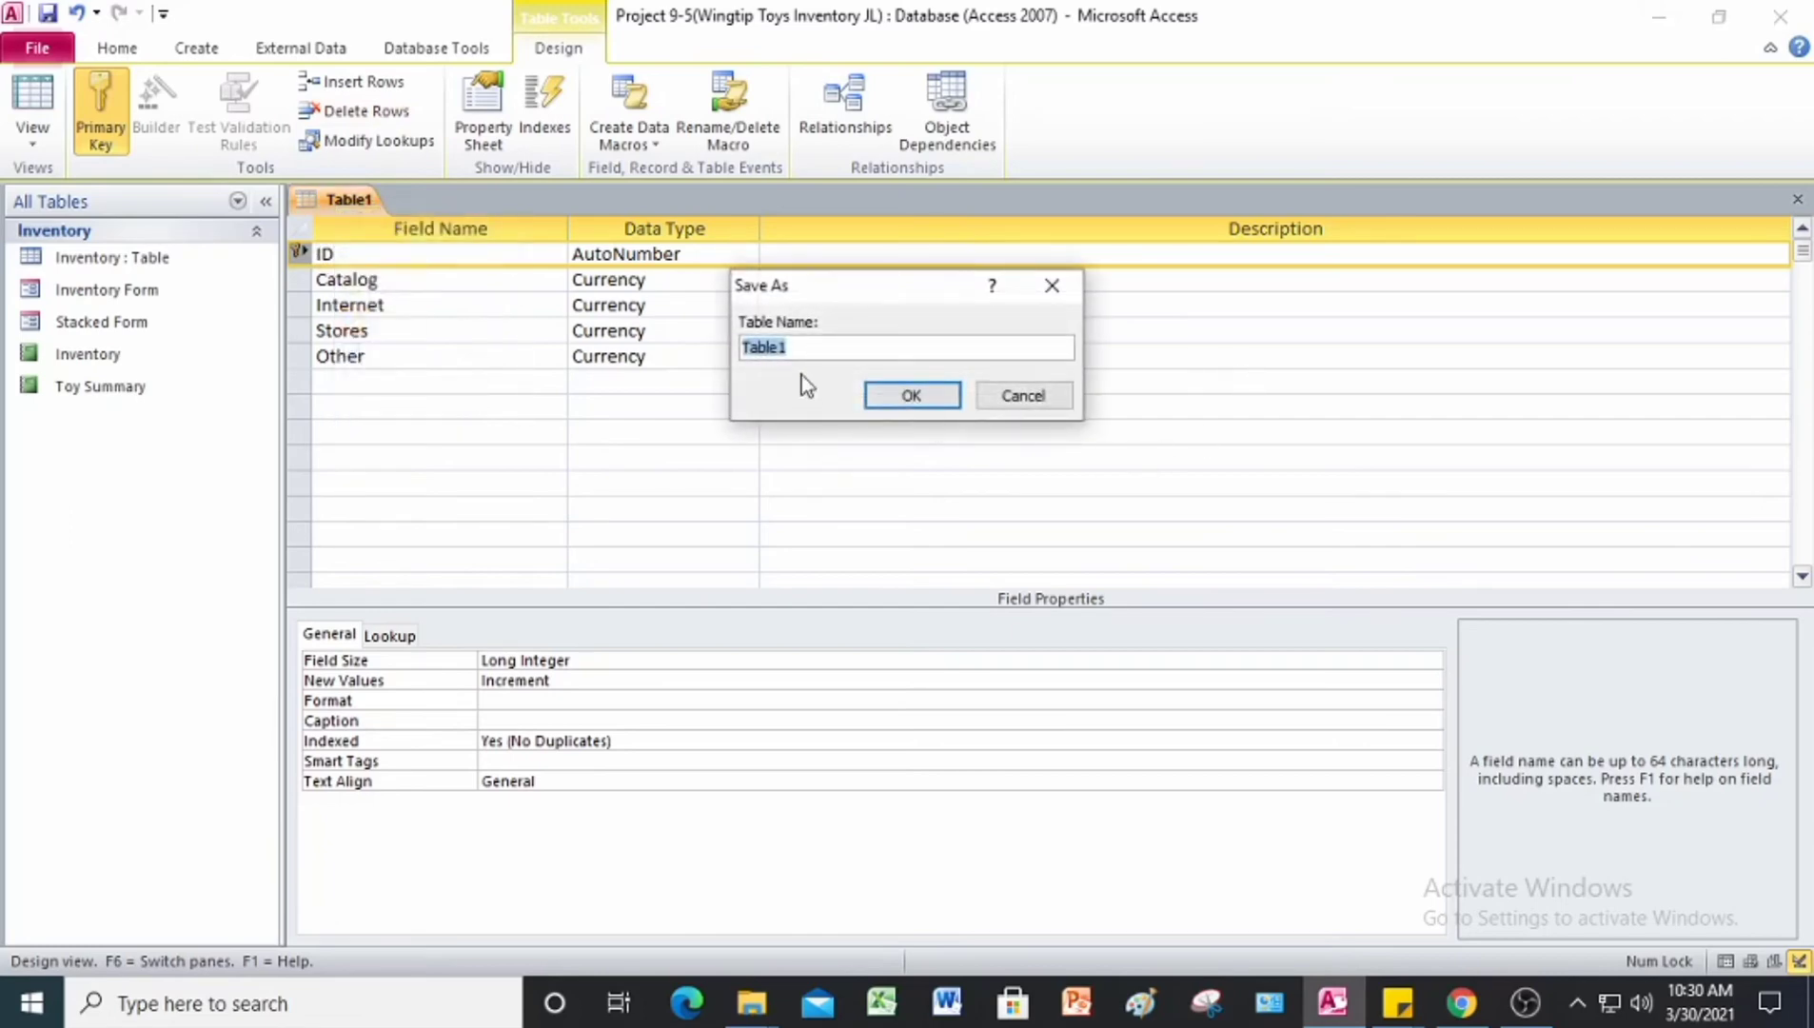
key("BackSpace")
type("Yearly Sales")
left_click(878, 394)
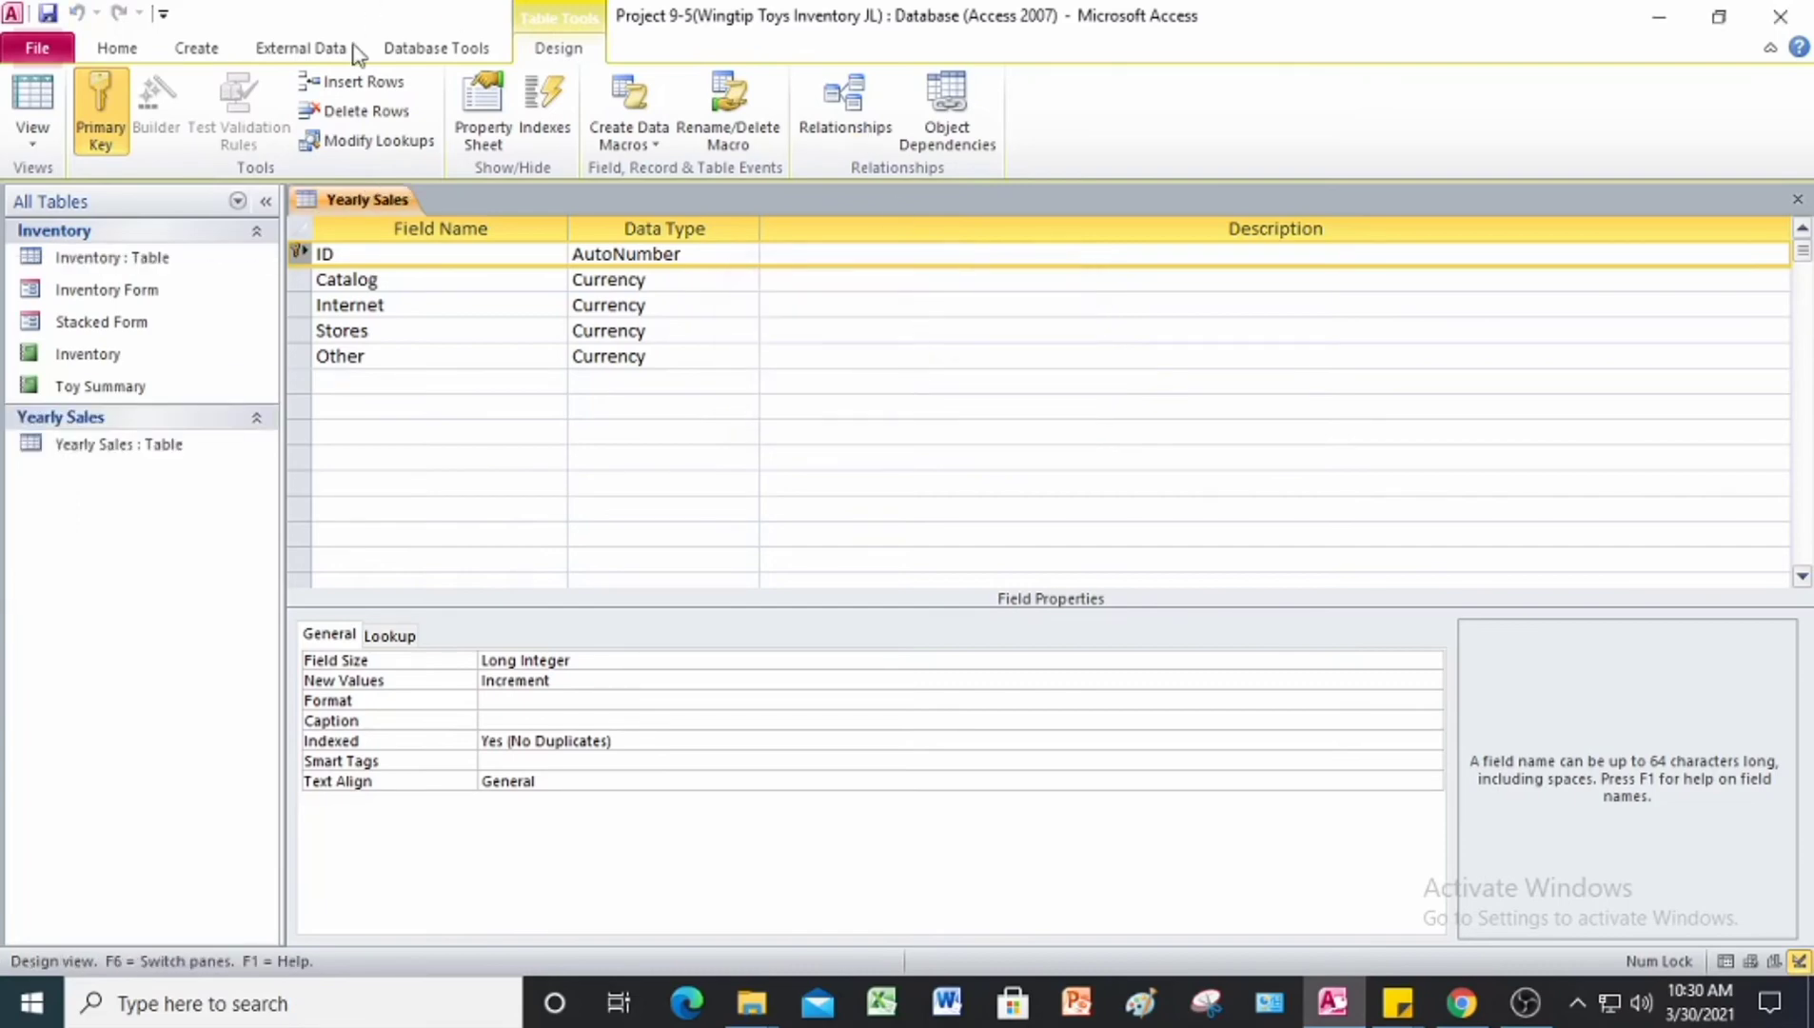
Step: Review the Yearly Sales table in Datasheet View, then return to Design View
right_click(365, 200)
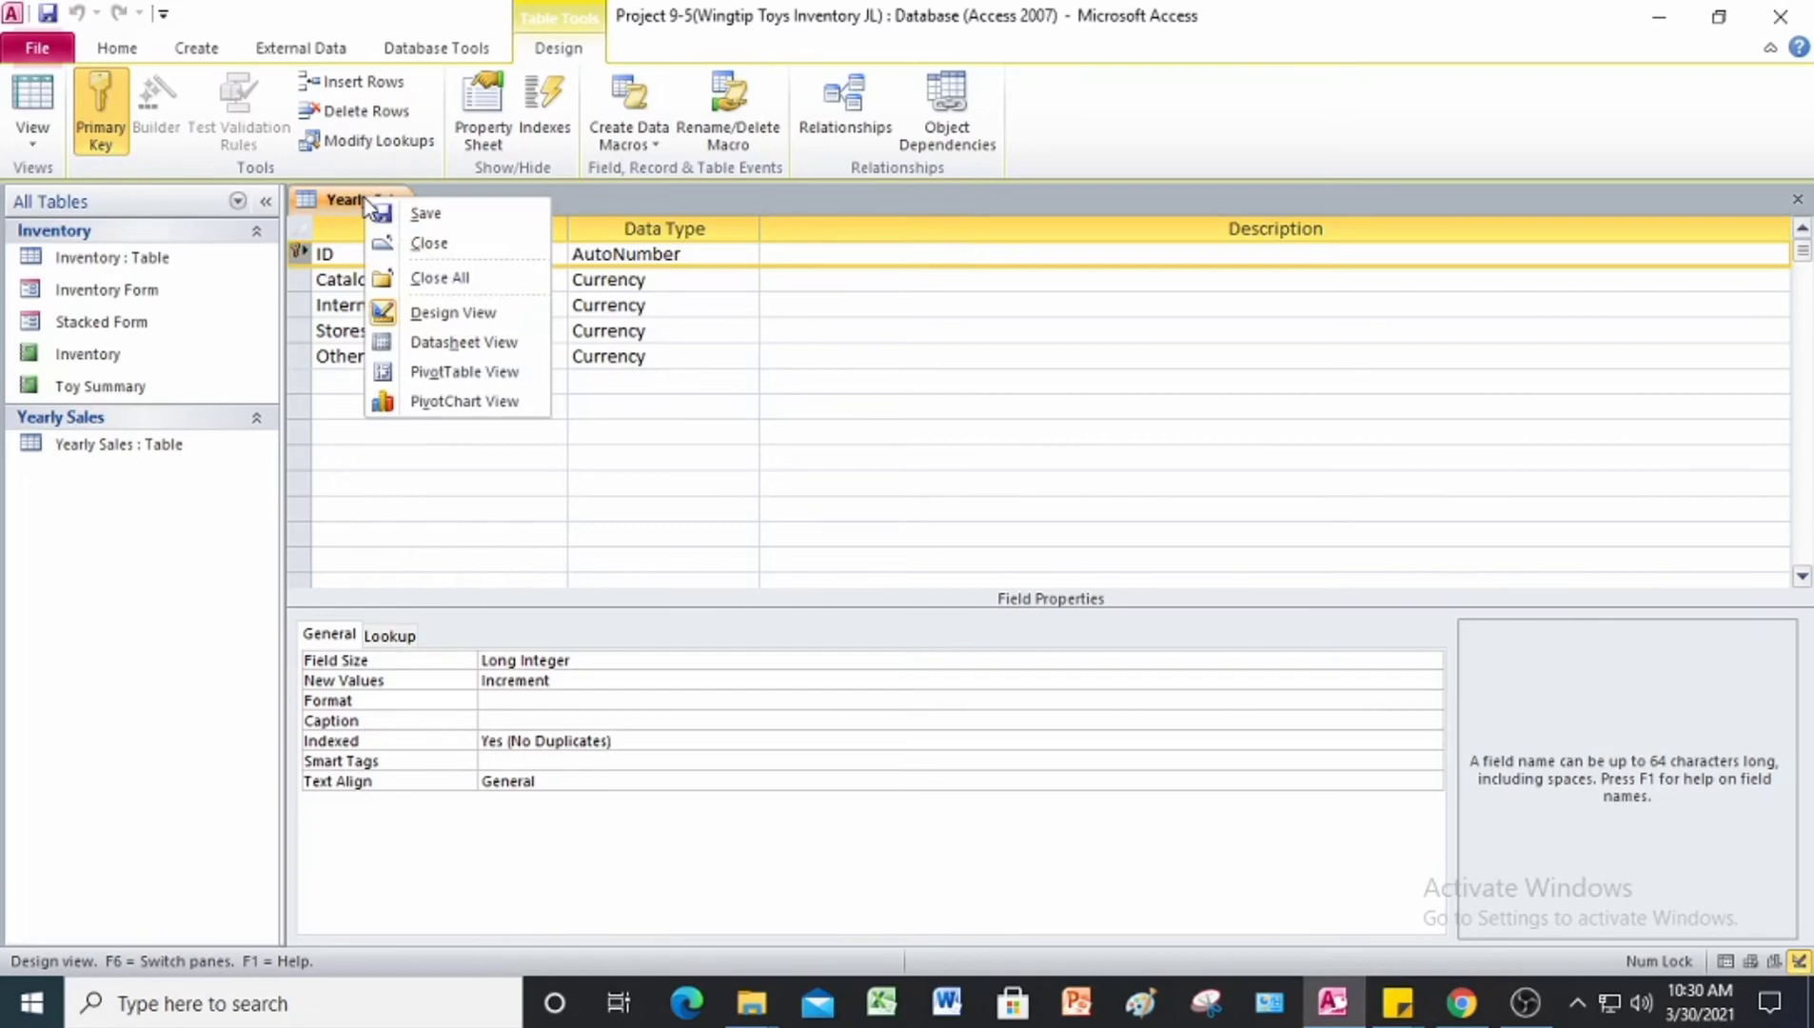
left_click(510, 343)
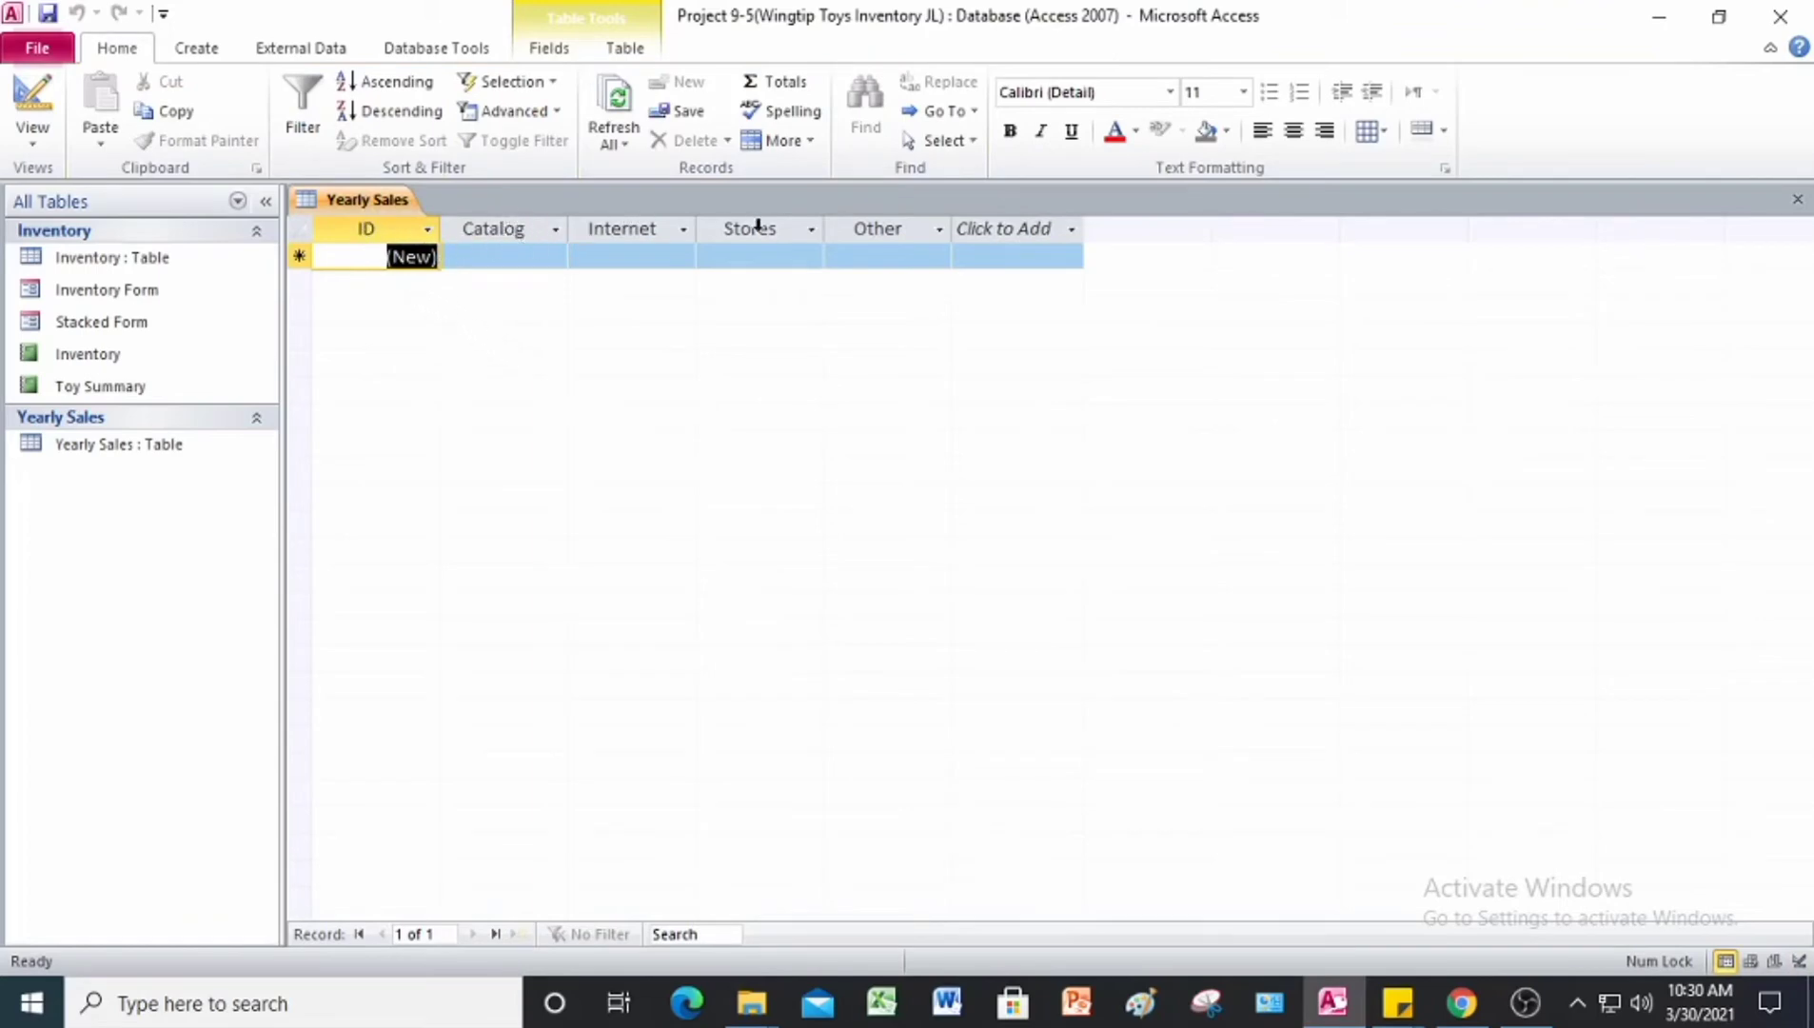
right_click(372, 202)
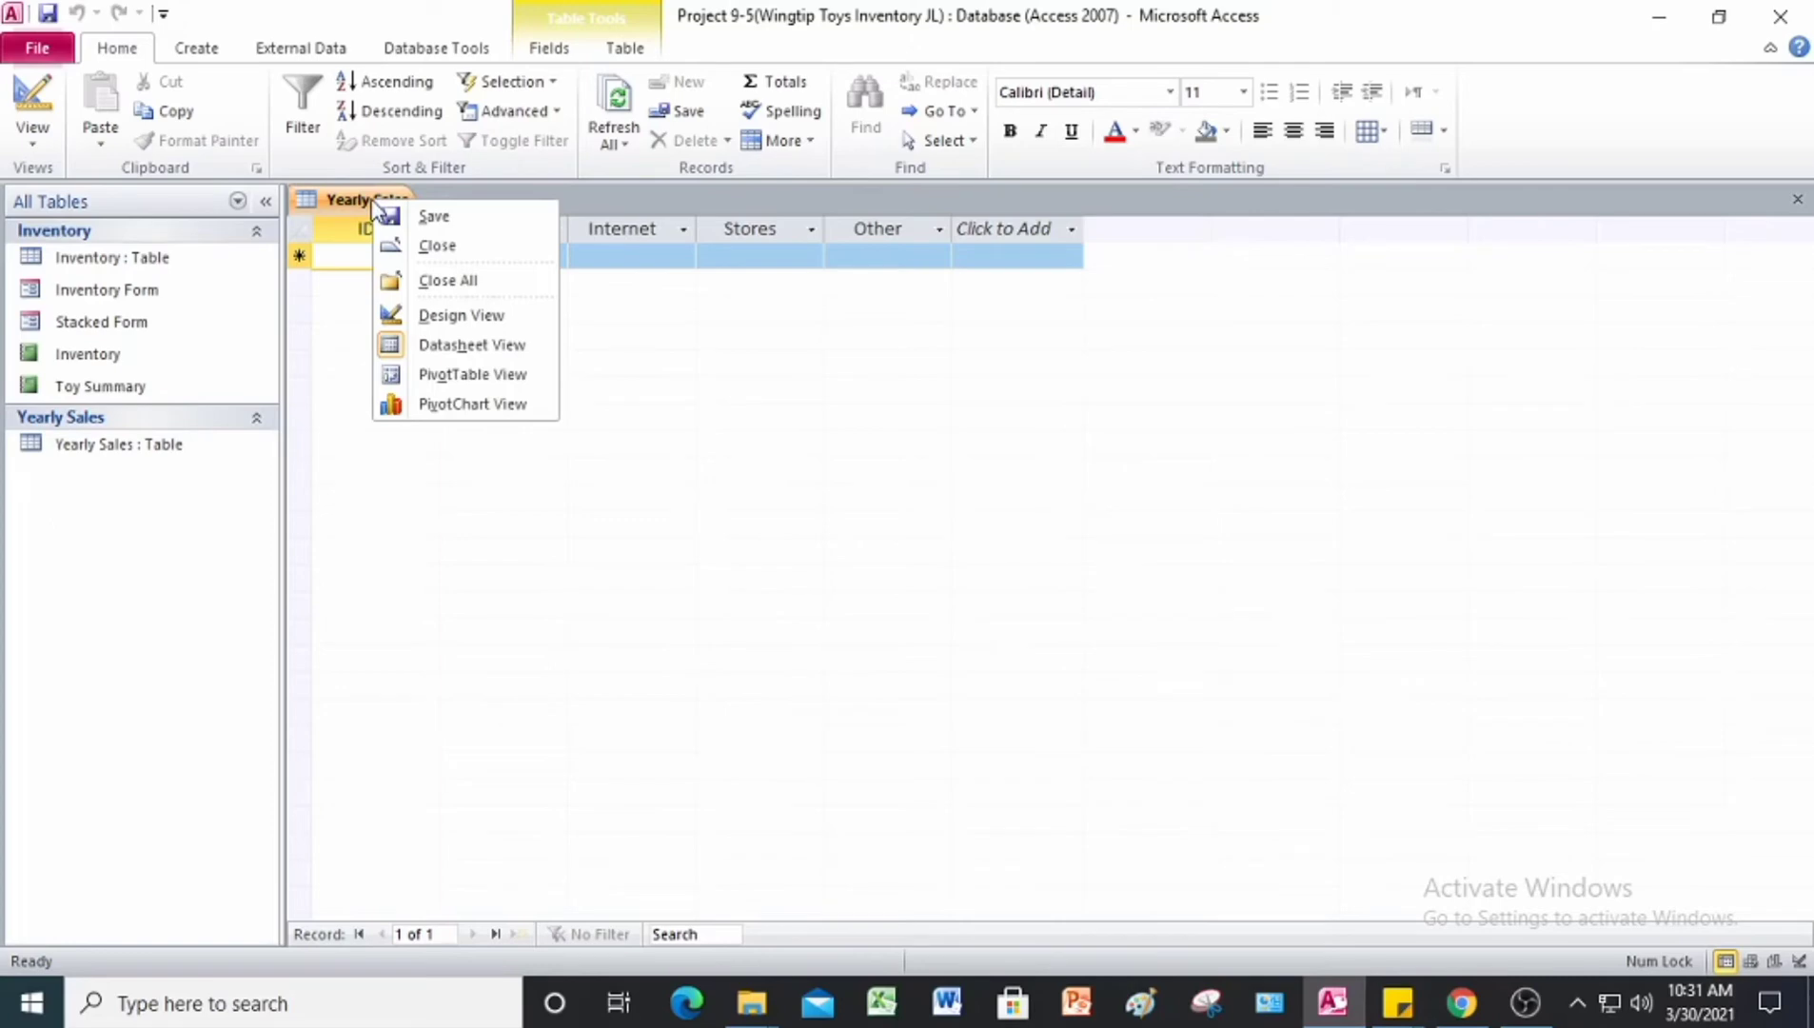
left_click(448, 324)
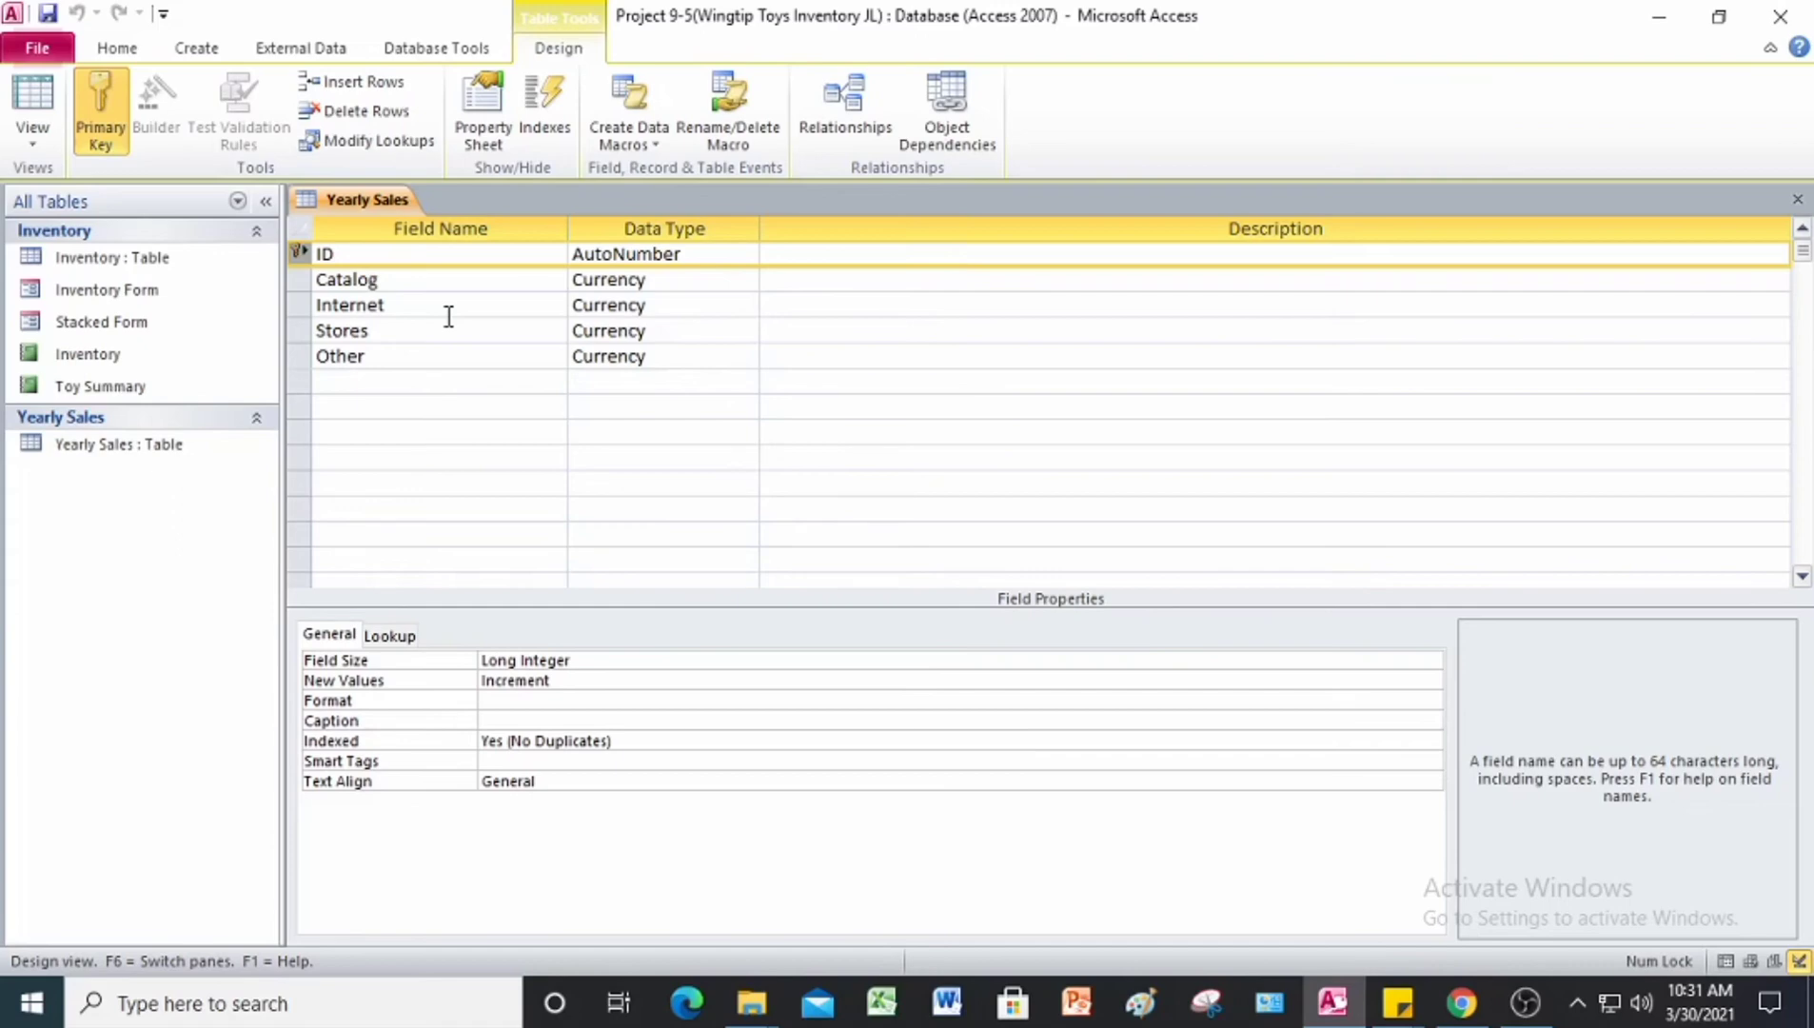
left_click(310, 283)
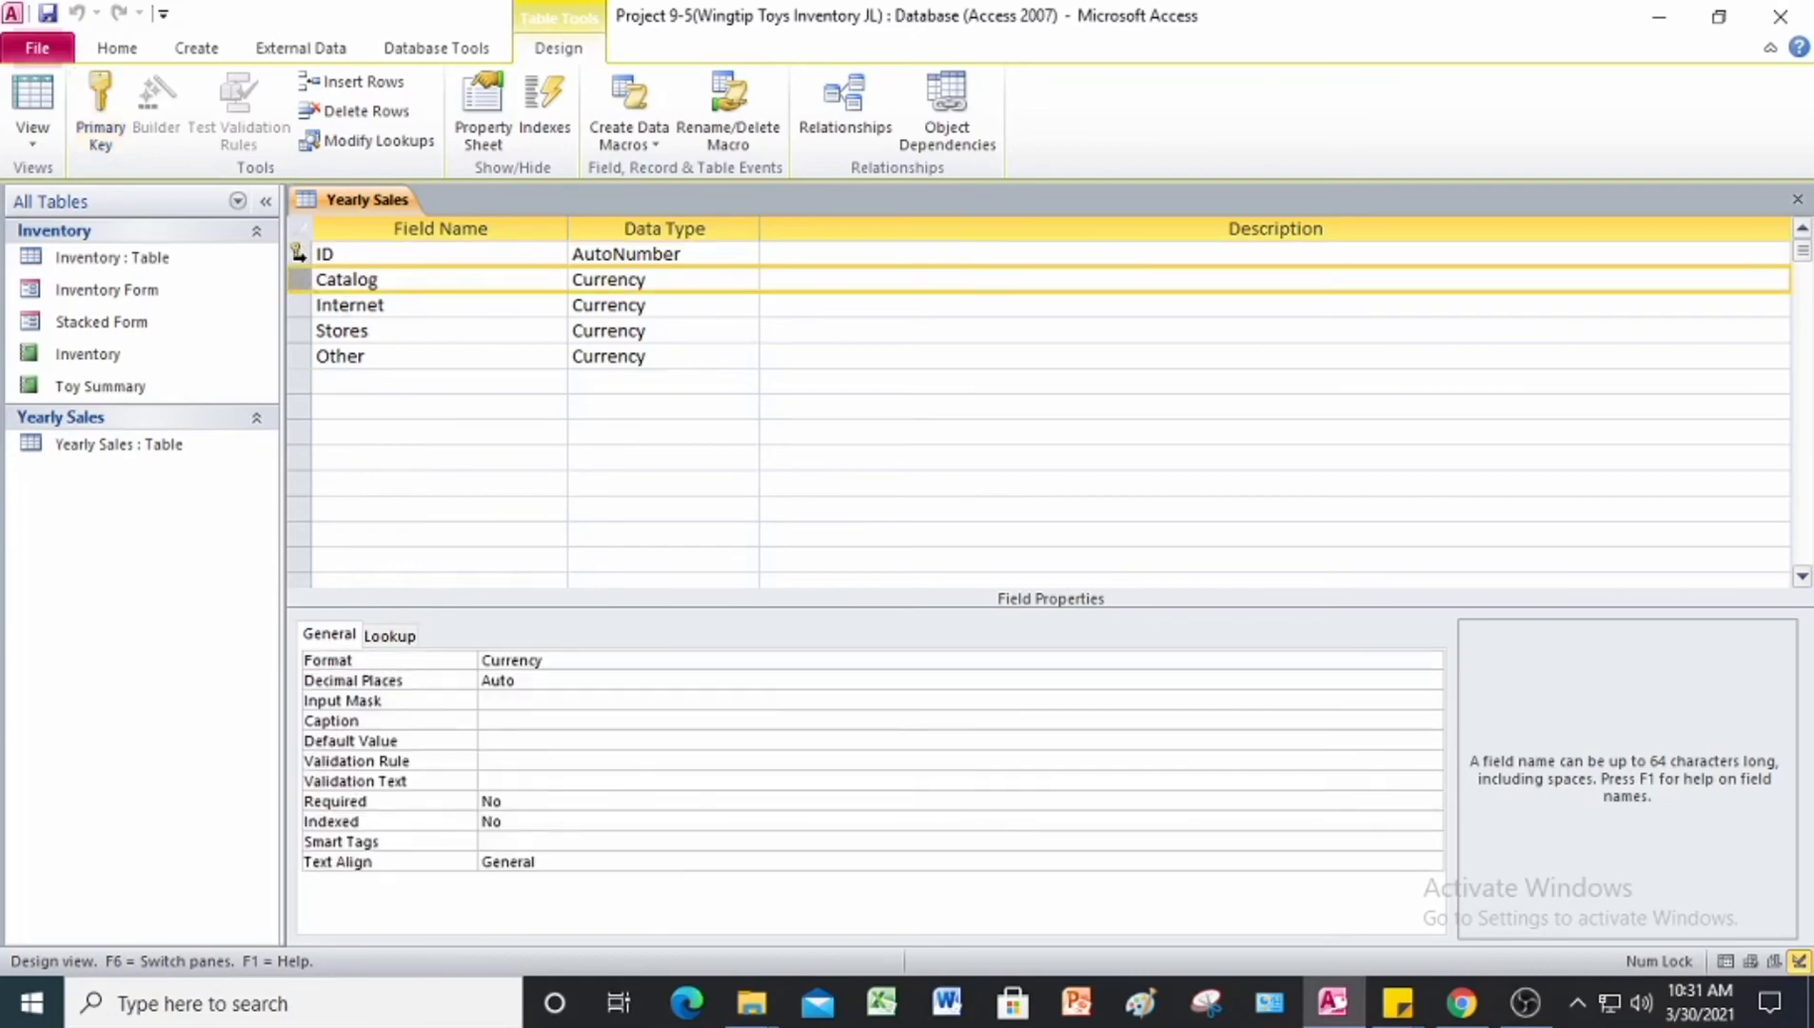
left_click(300, 259)
right_click(300, 268)
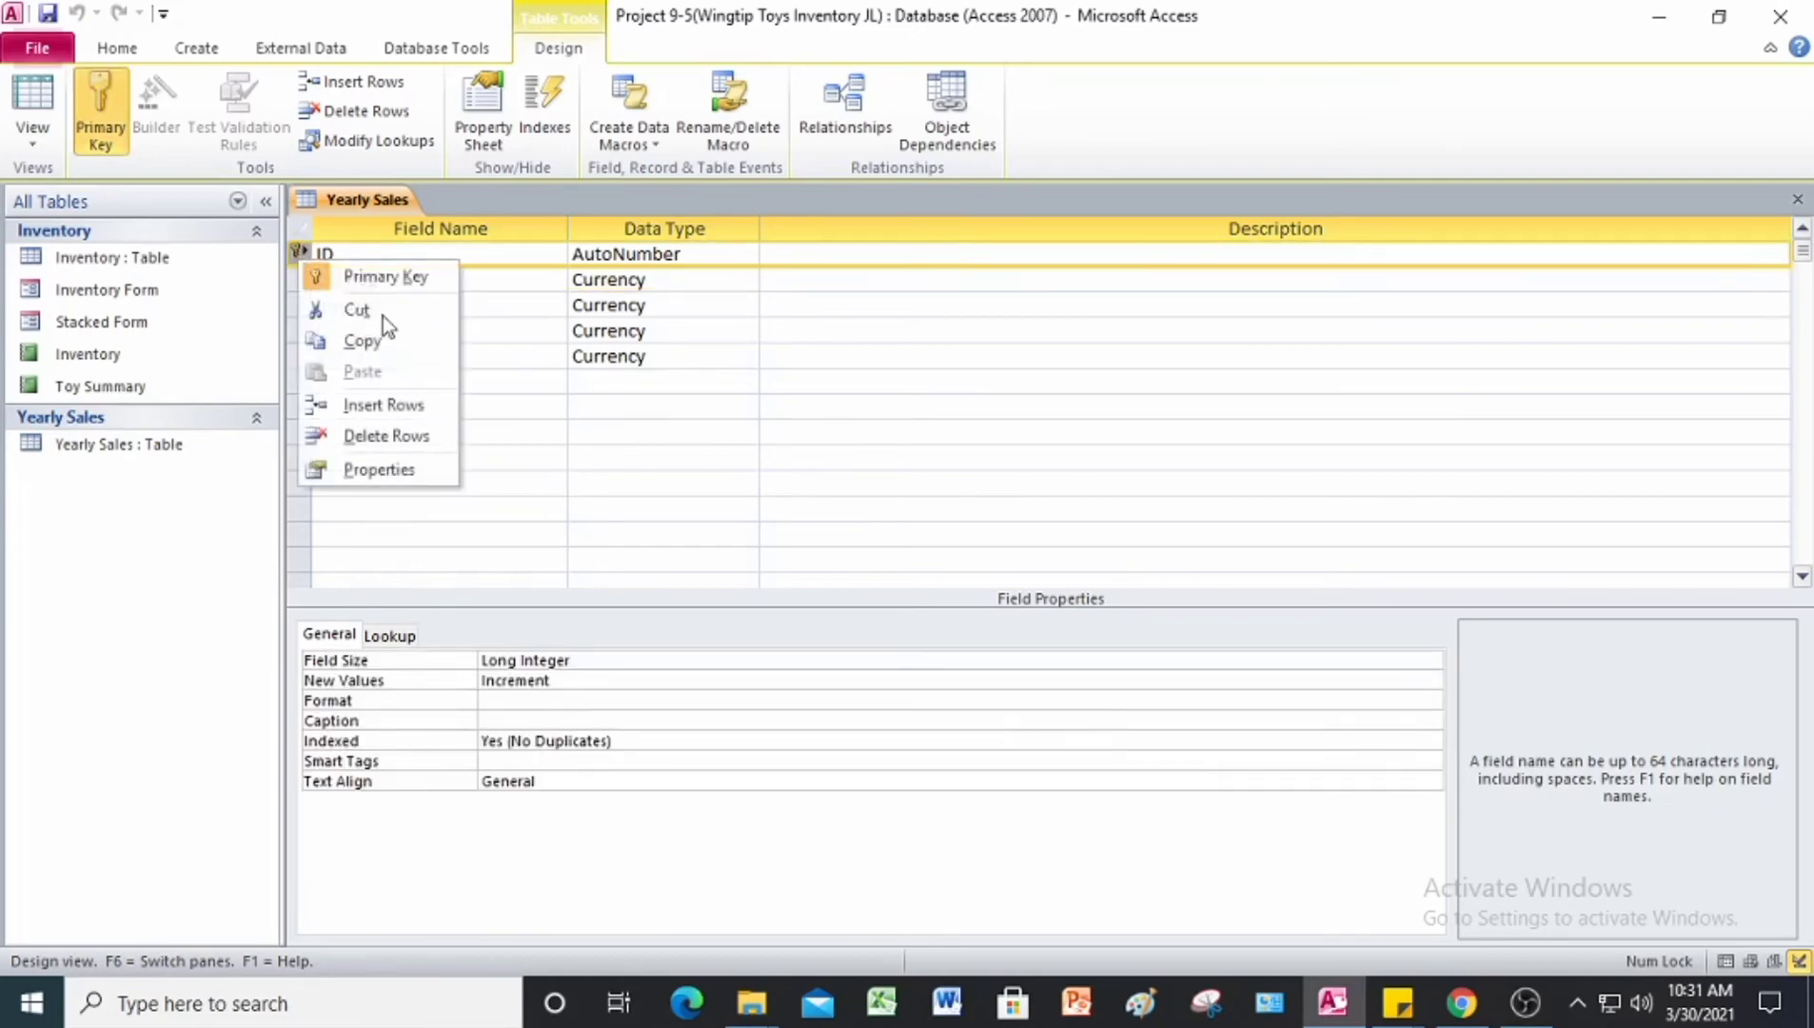
left_click(405, 408)
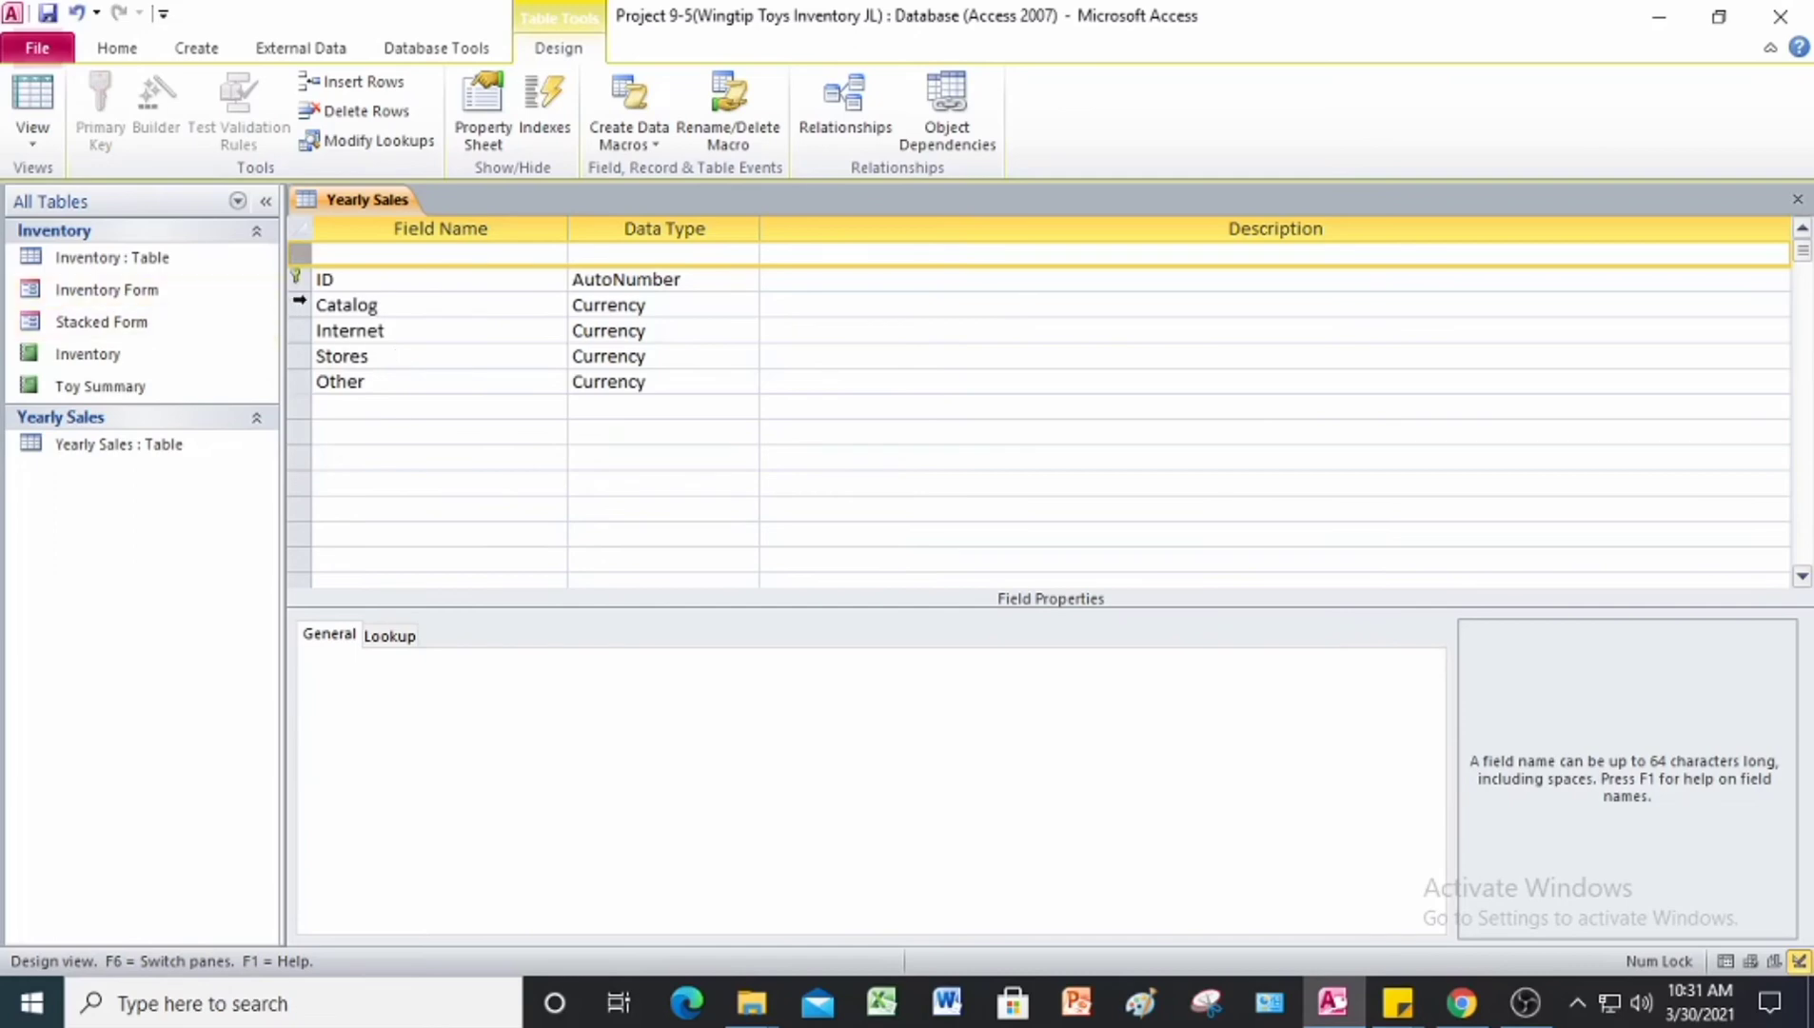
key("ctrl+z")
Step: Insert a blank row above the Catalog field and add a Yr field with the Text data type there
left_click(298, 281)
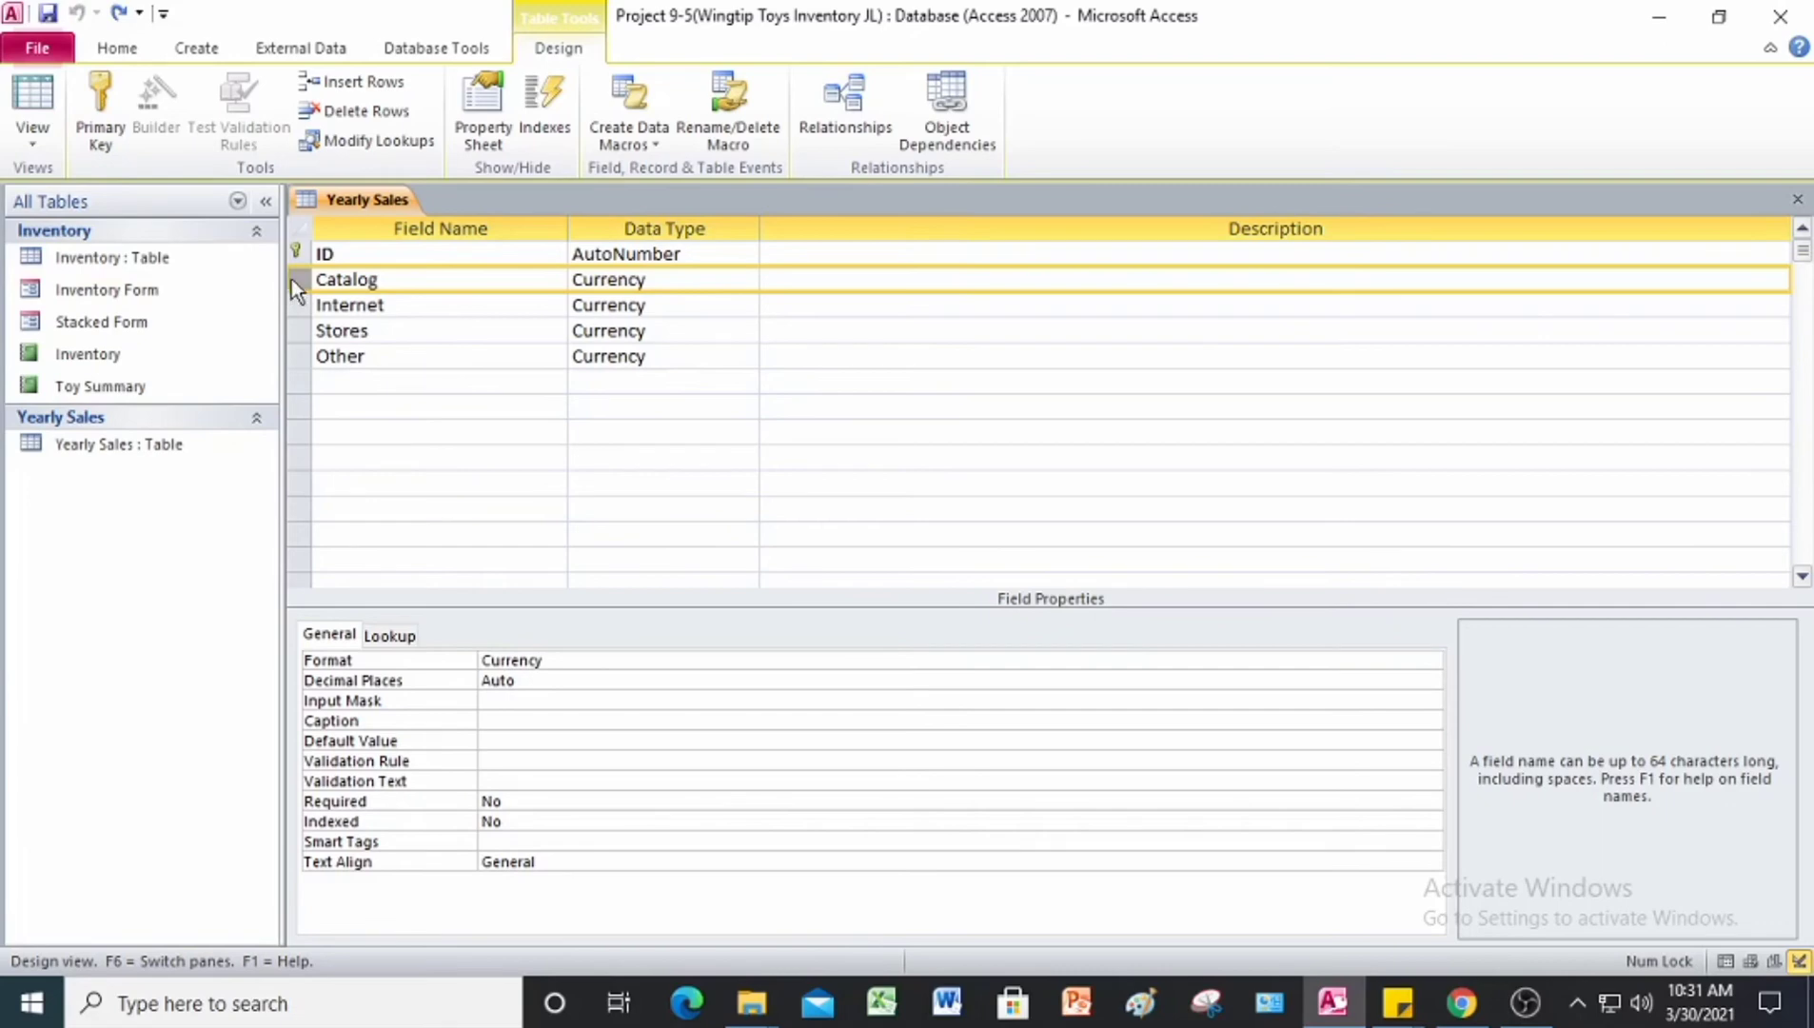
right_click(291, 281)
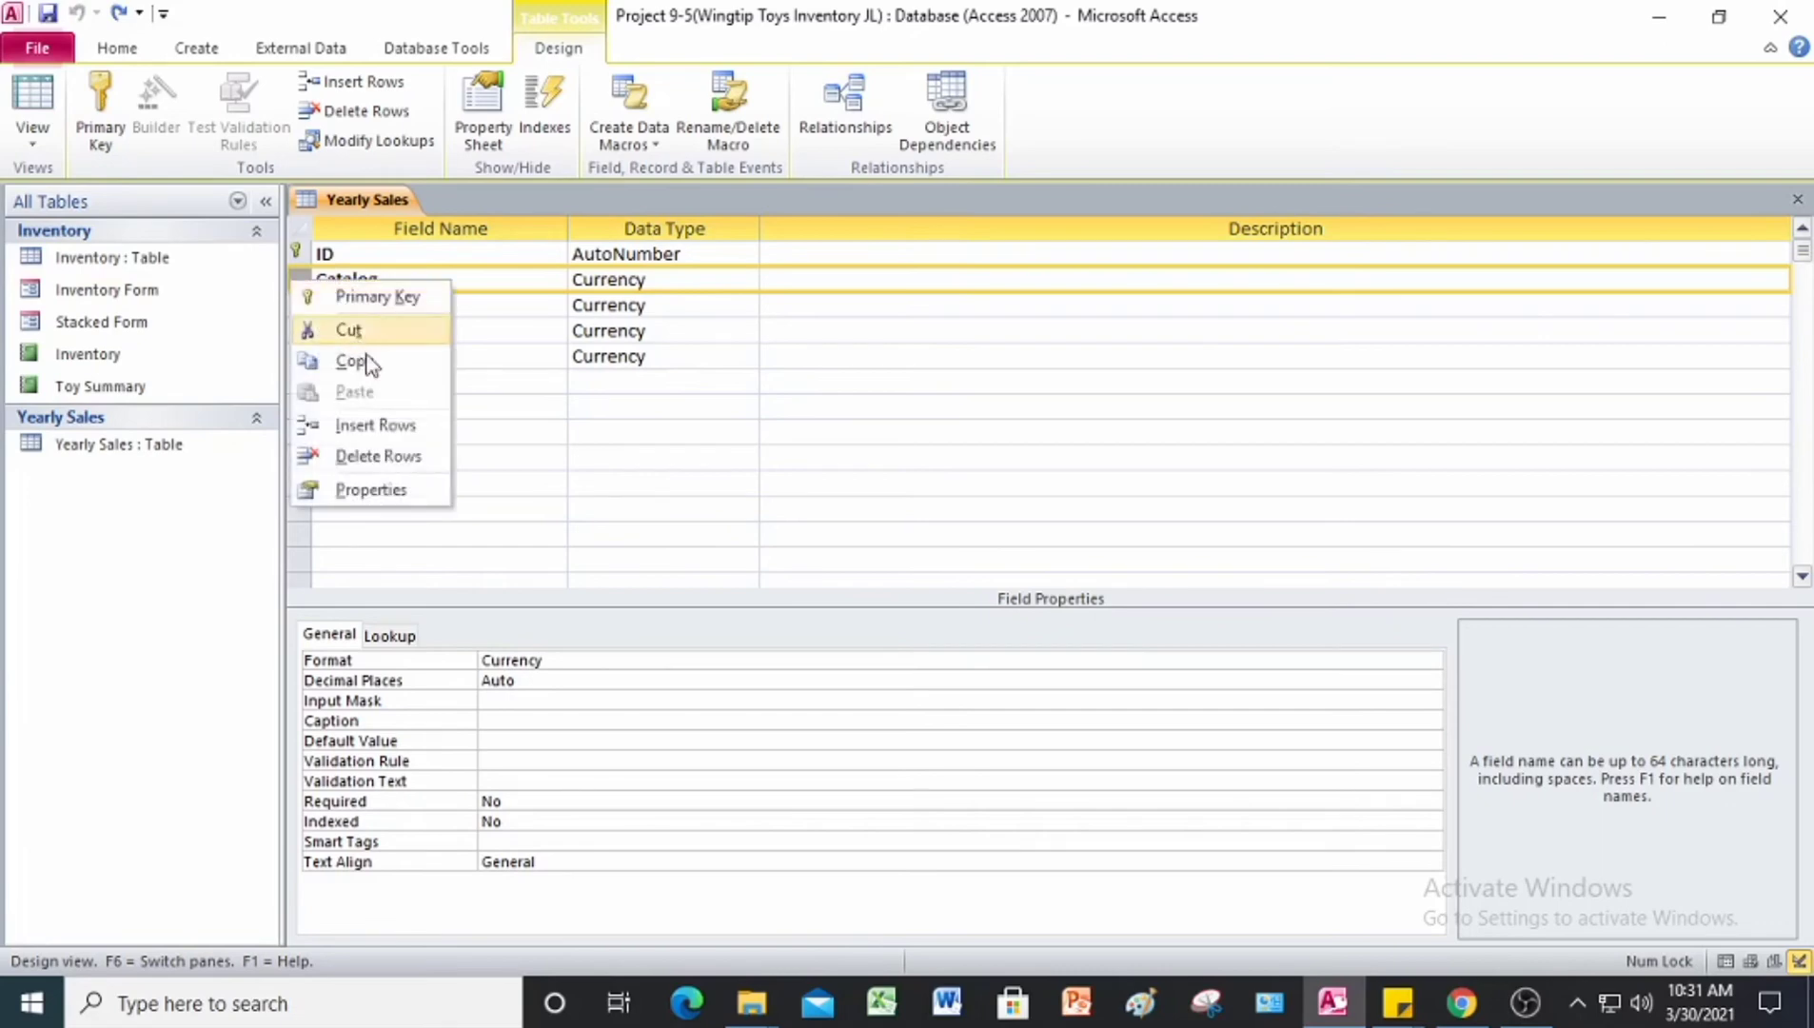
left_click(376, 426)
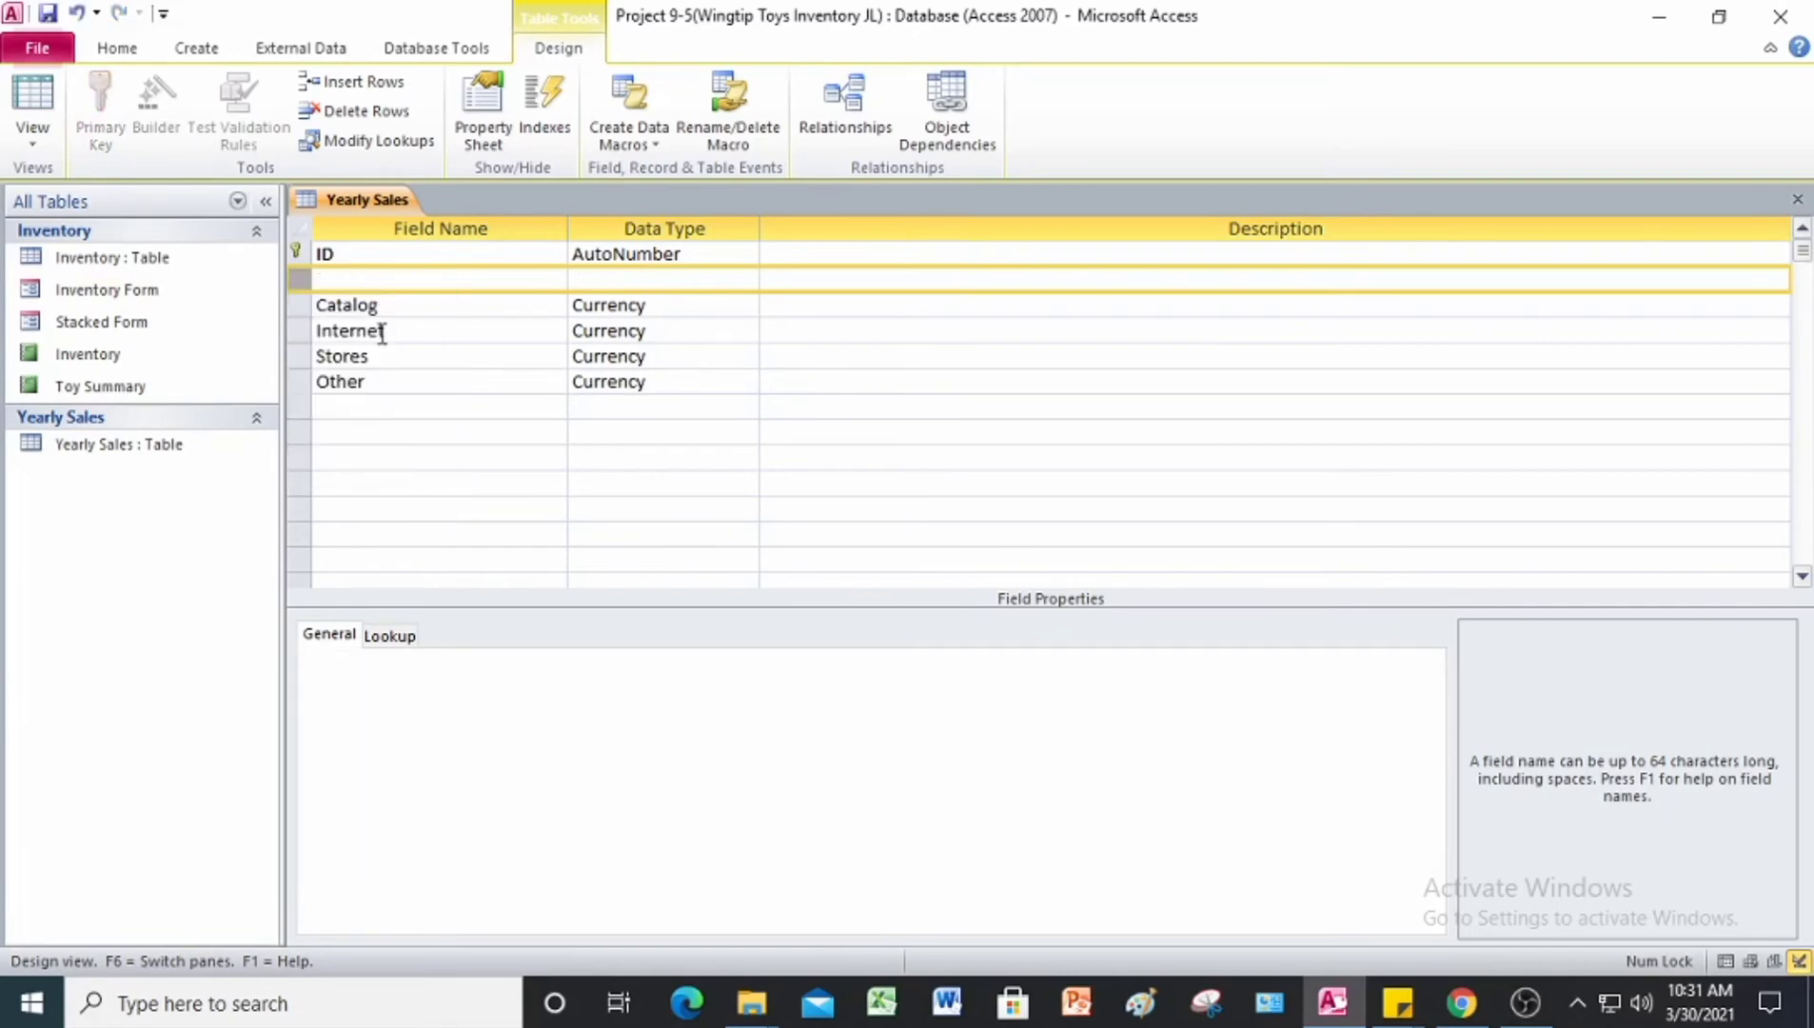
left_click(332, 276)
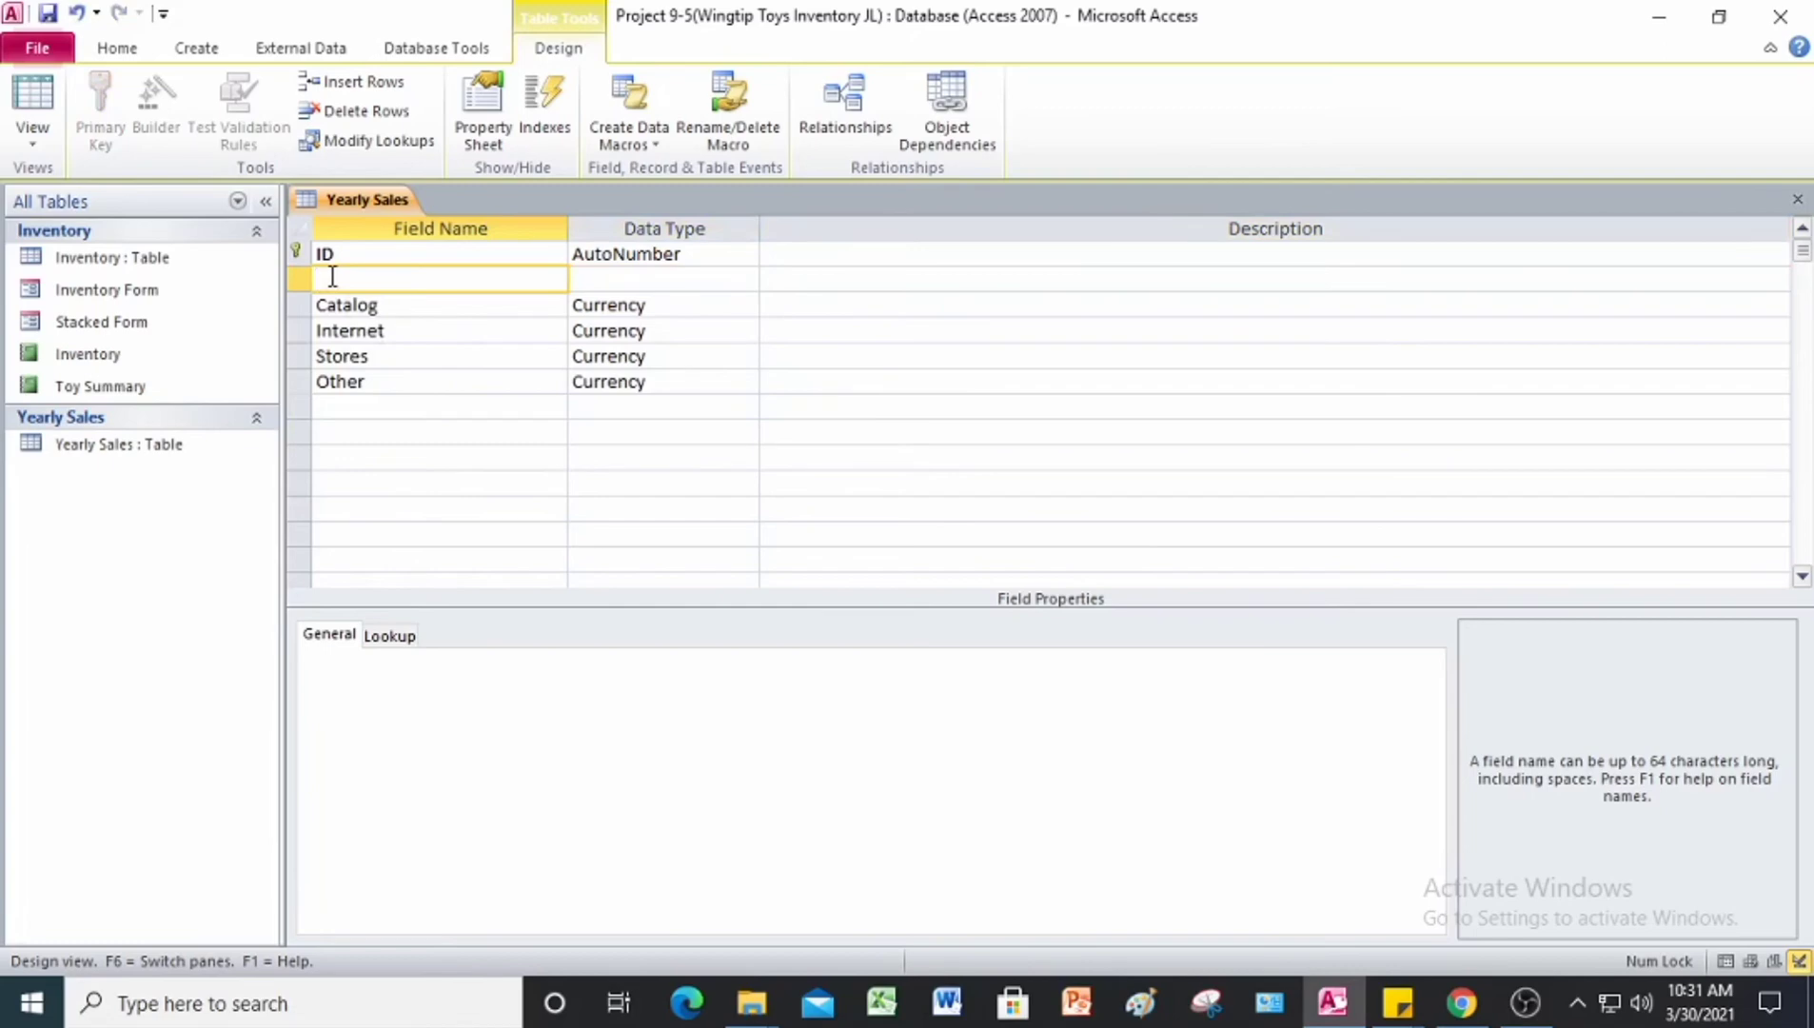
type("Ye")
key("Tab")
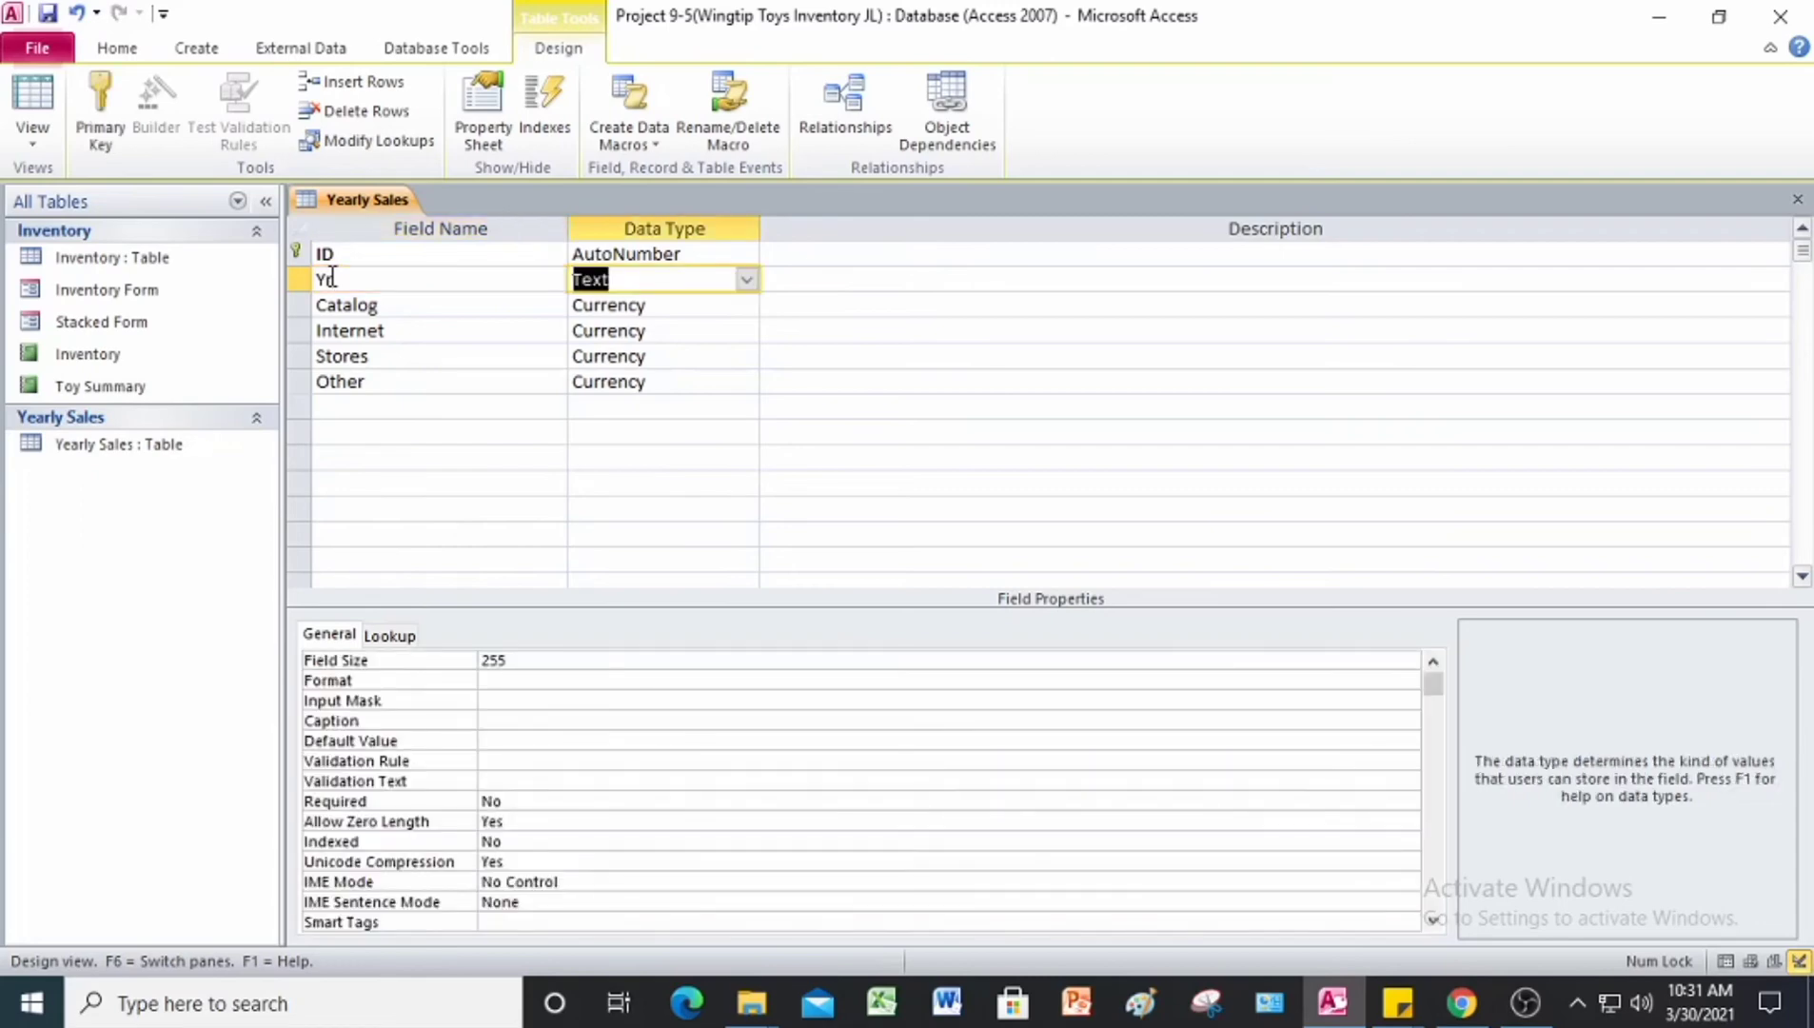
key("Tab")
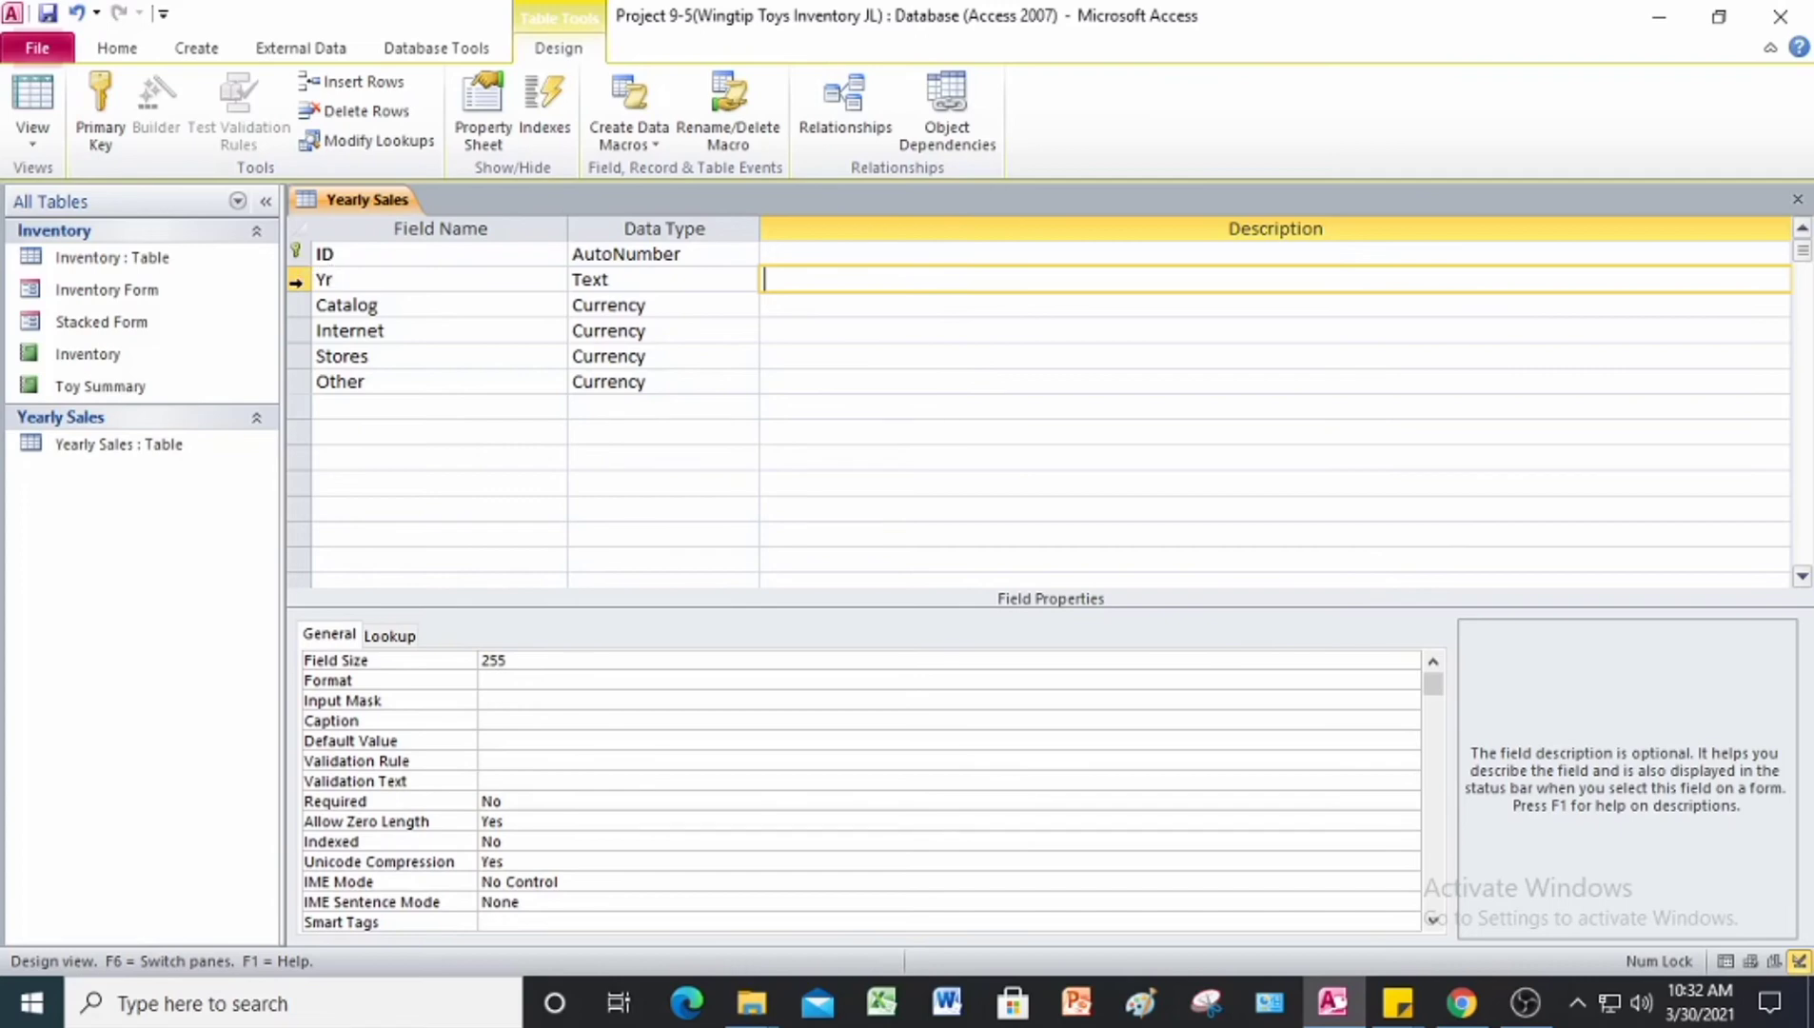
Step: Make the Yr field the new primary key and delete the ID field along with its indexes
left_click(296, 285)
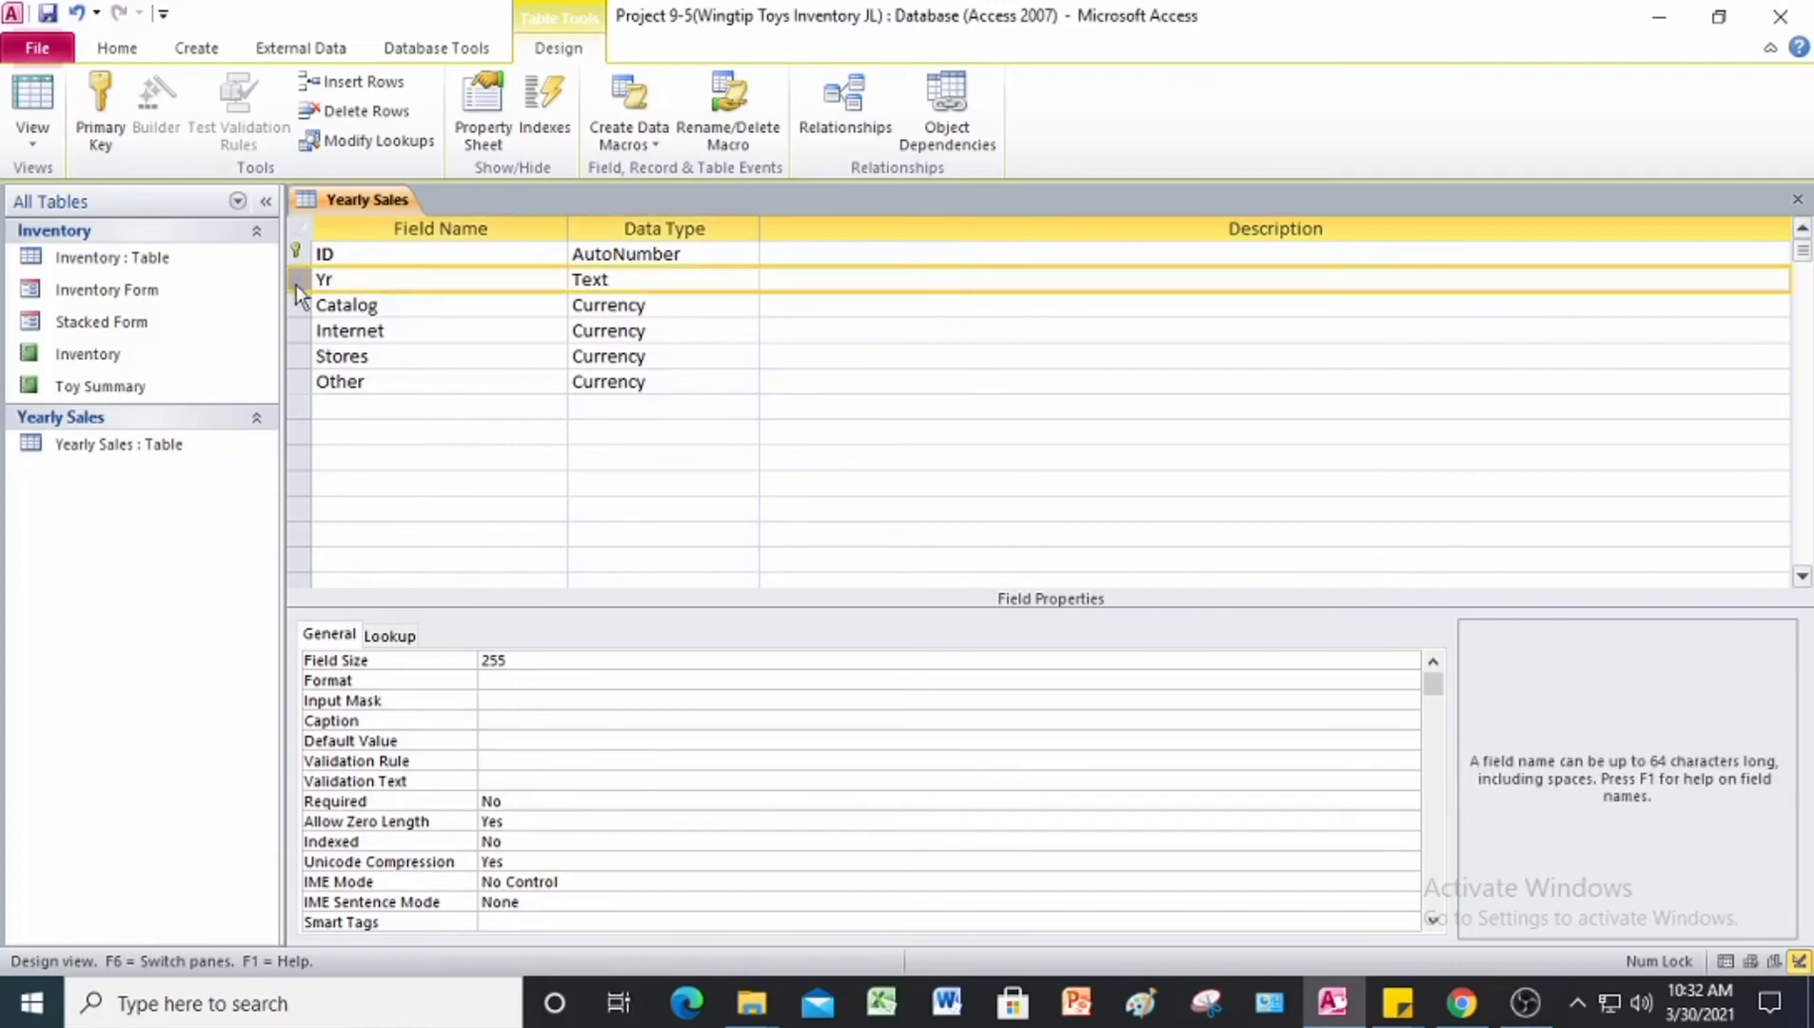
left_click(110, 113)
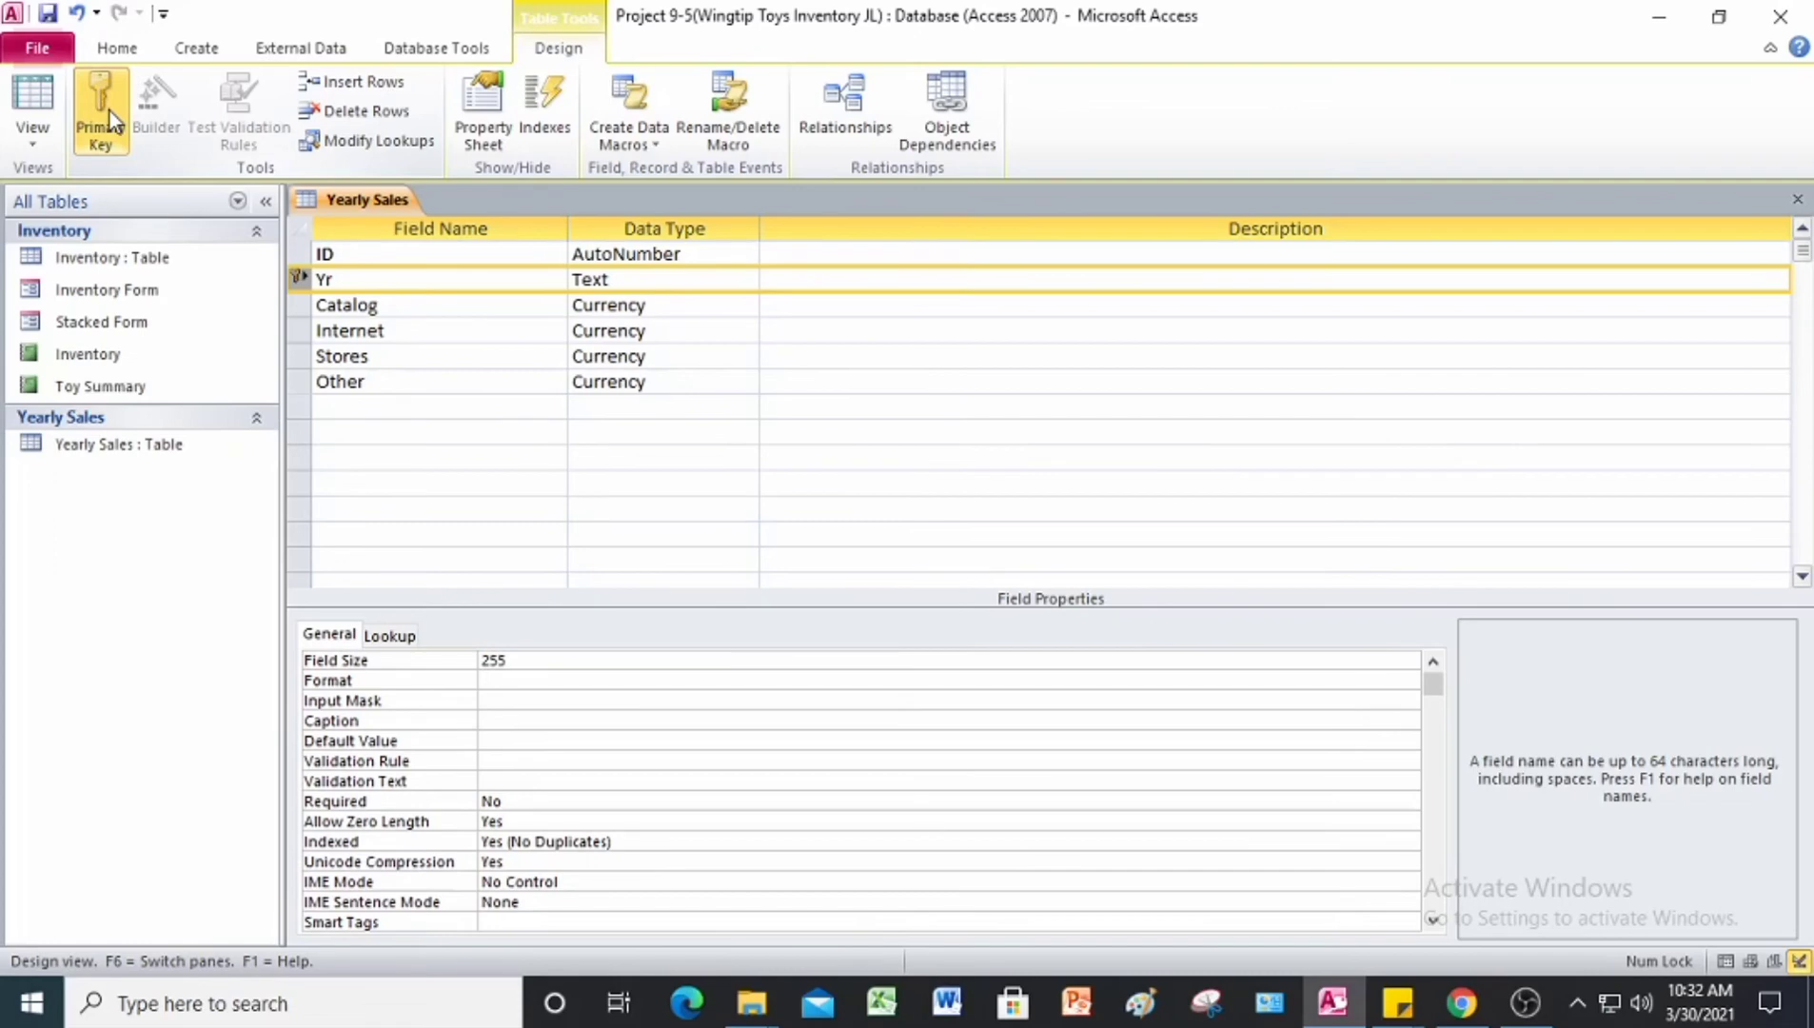
left_click(298, 254)
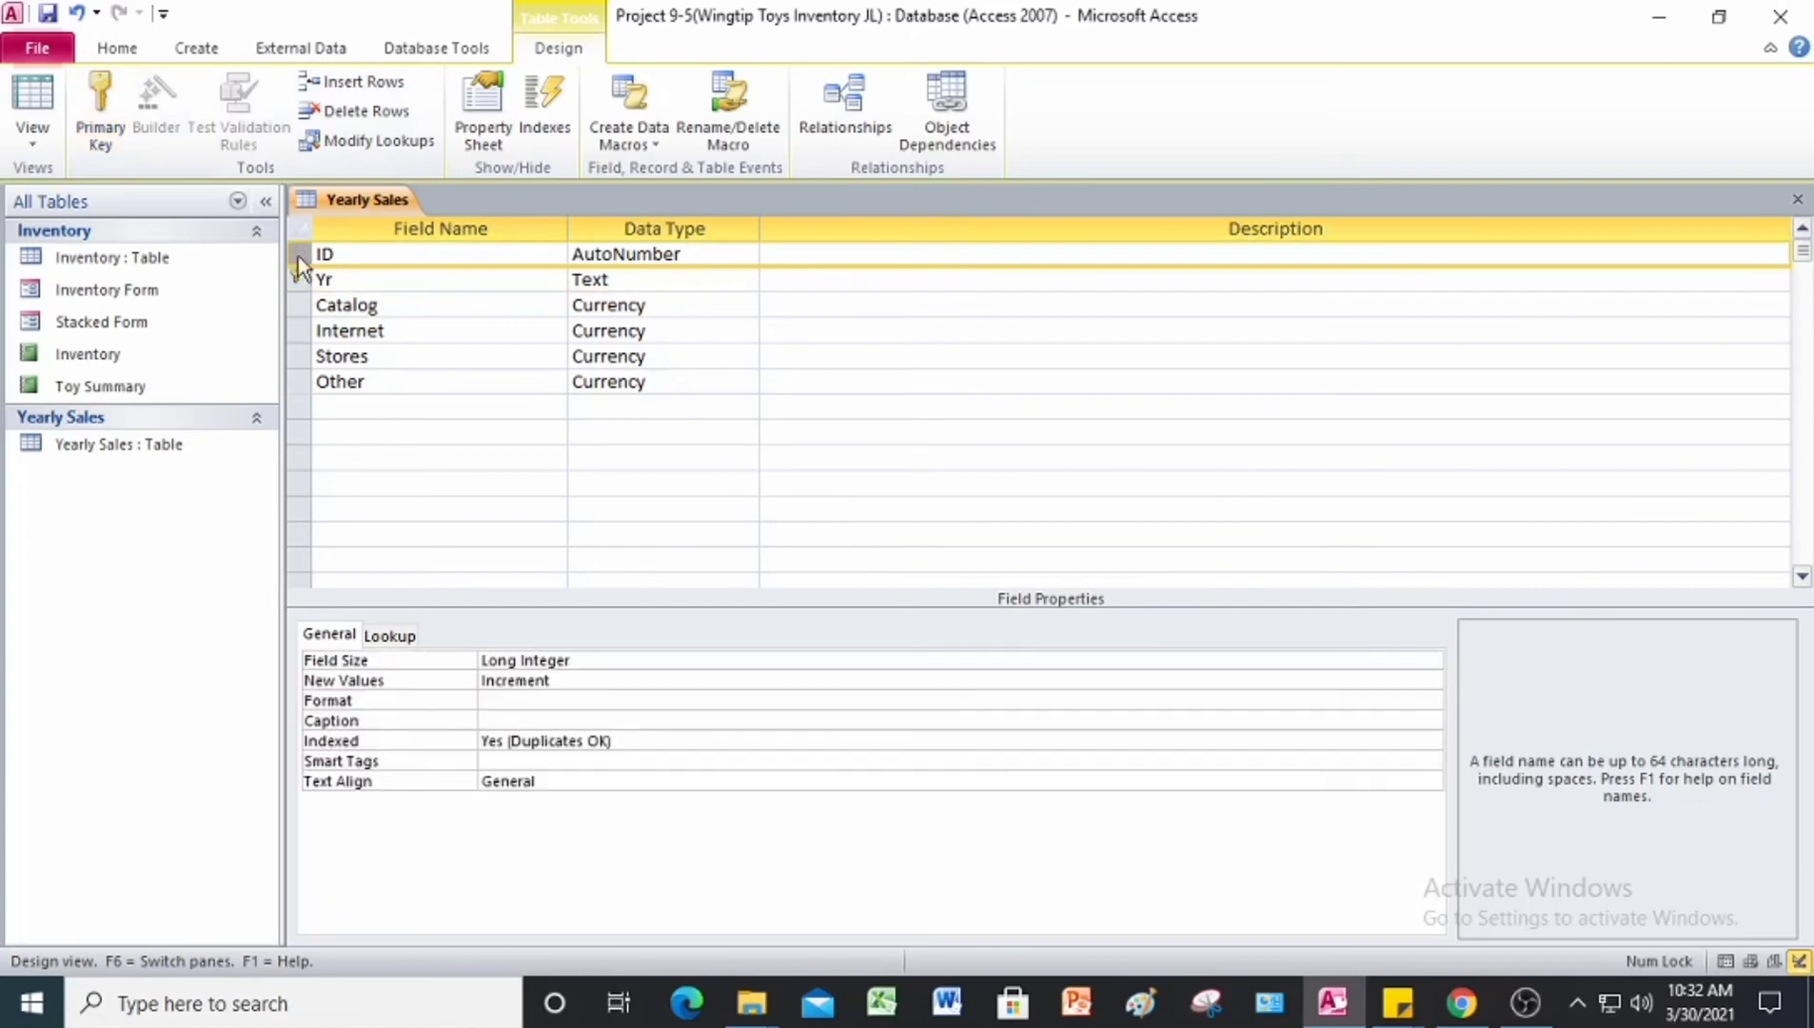
right_click(298, 257)
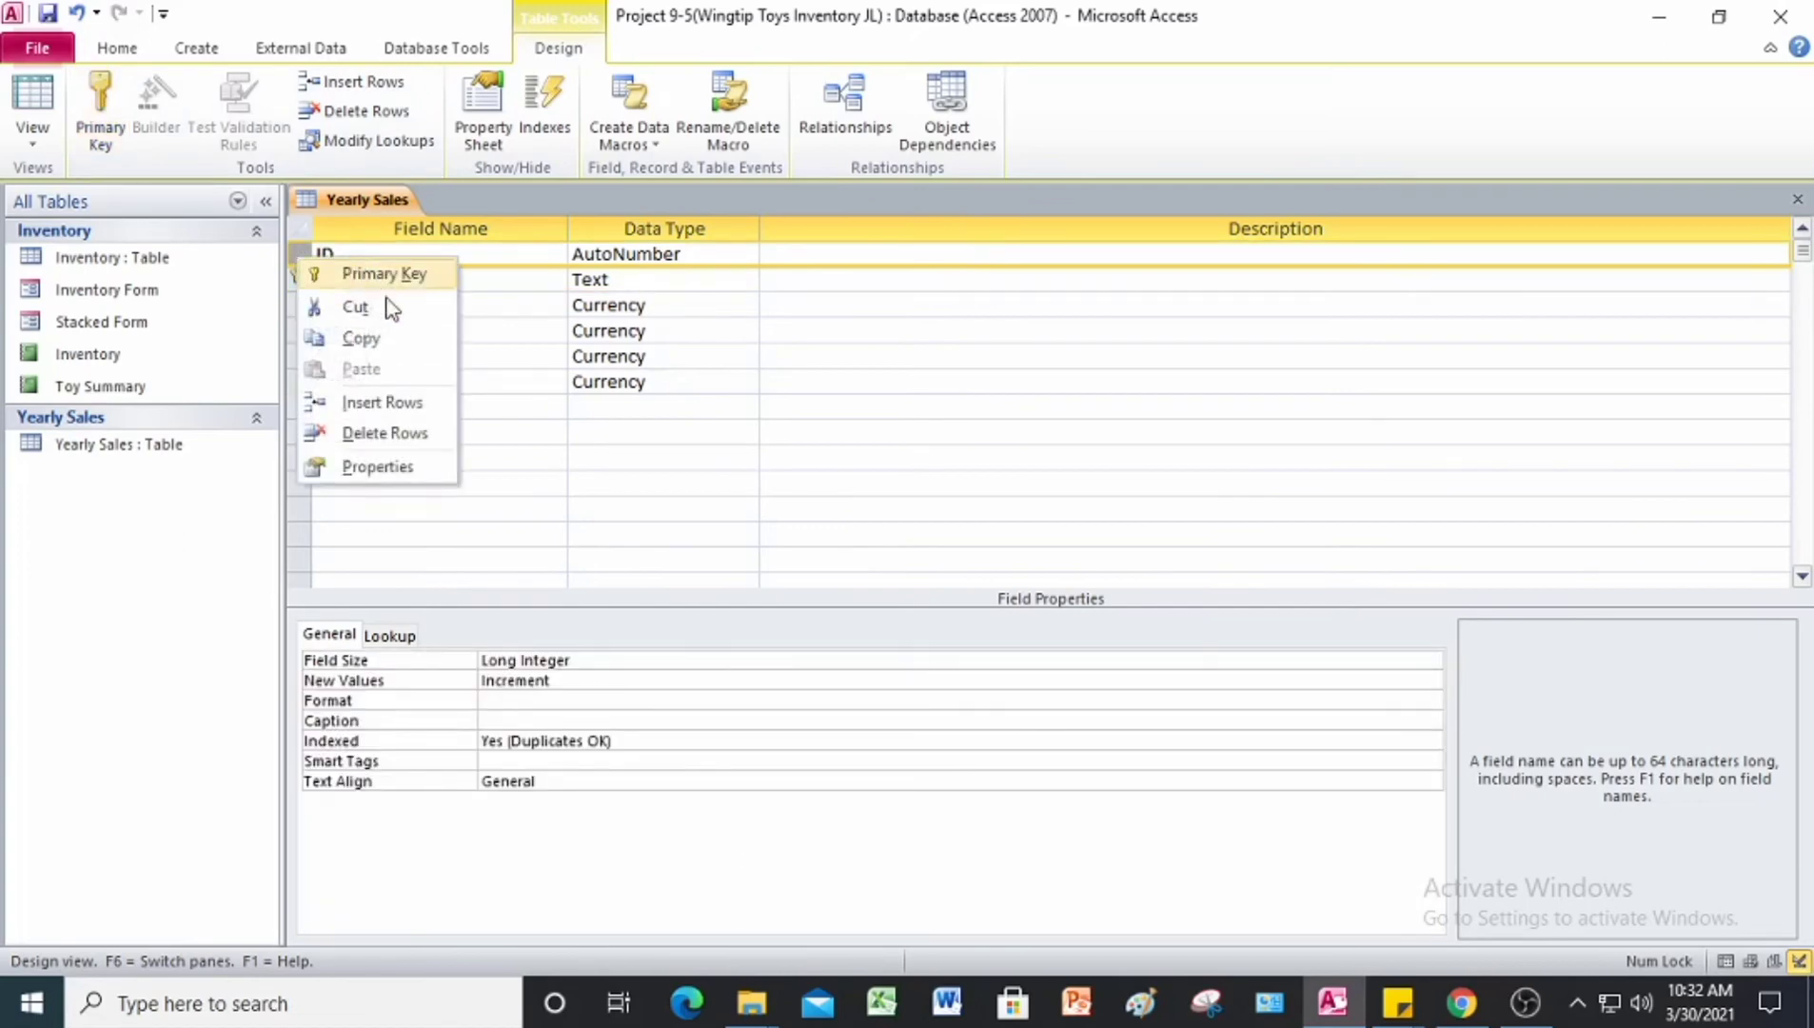
left_click(430, 435)
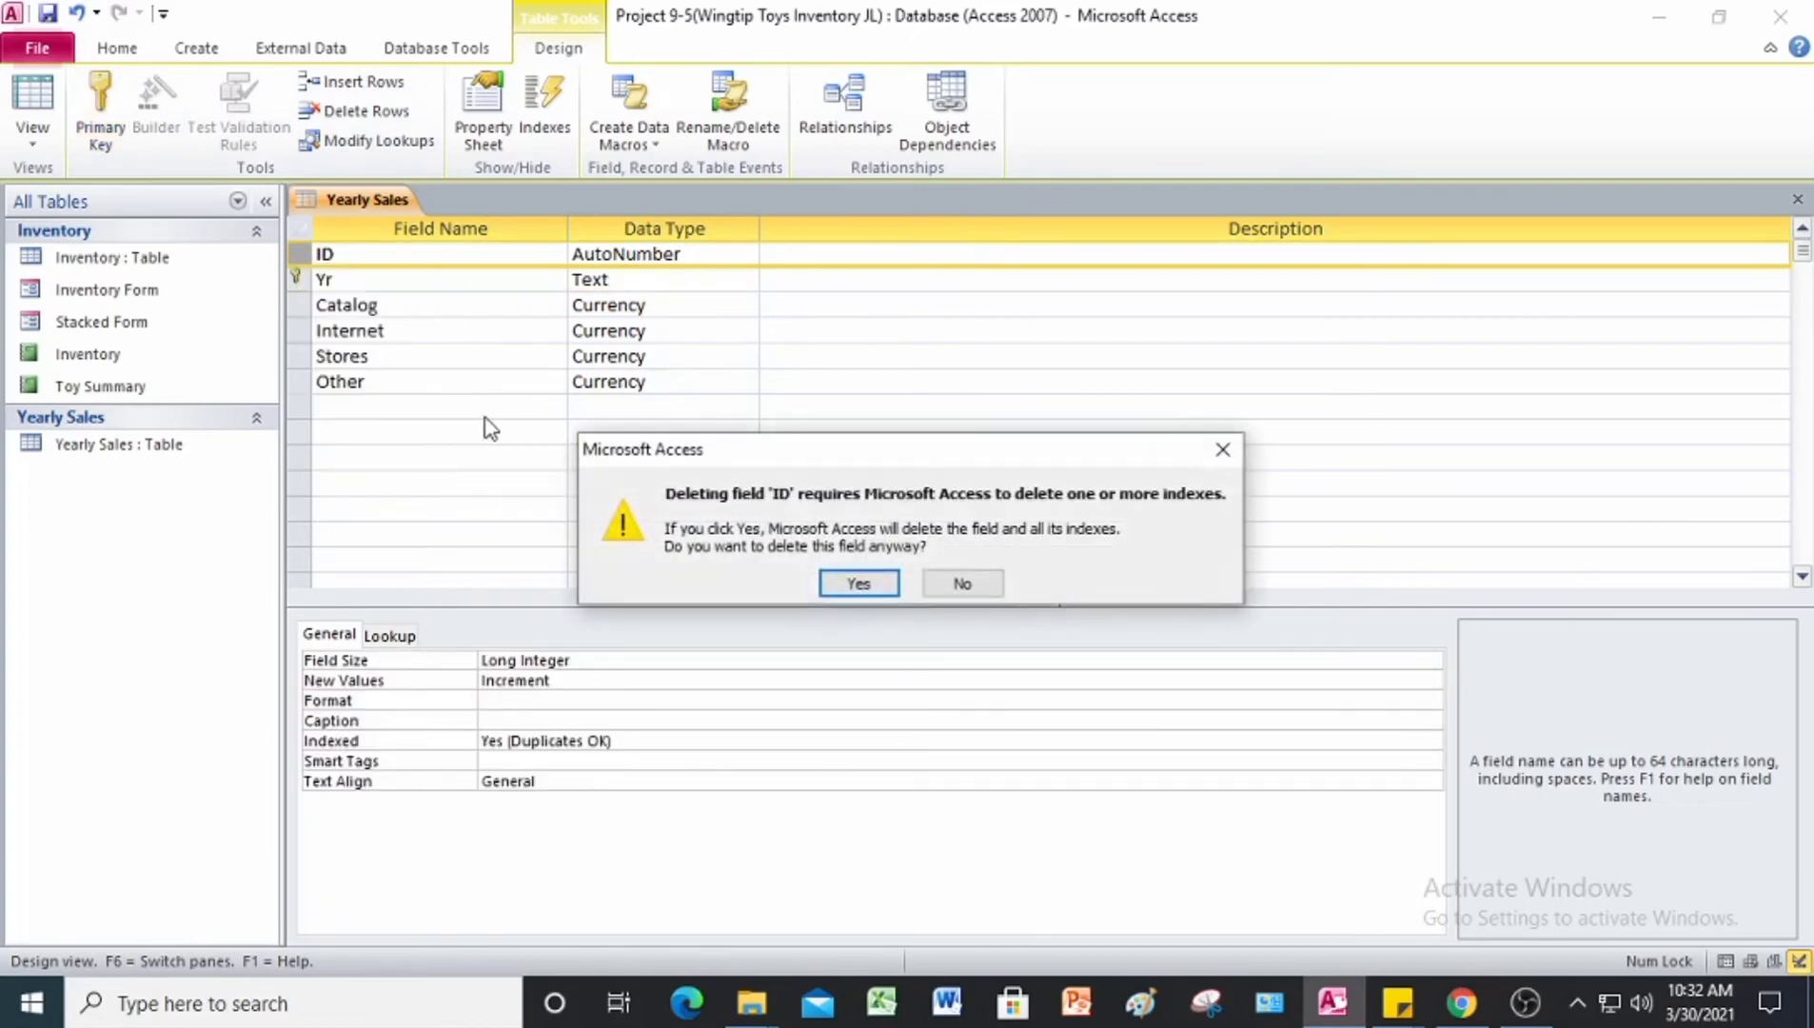
left_click(859, 584)
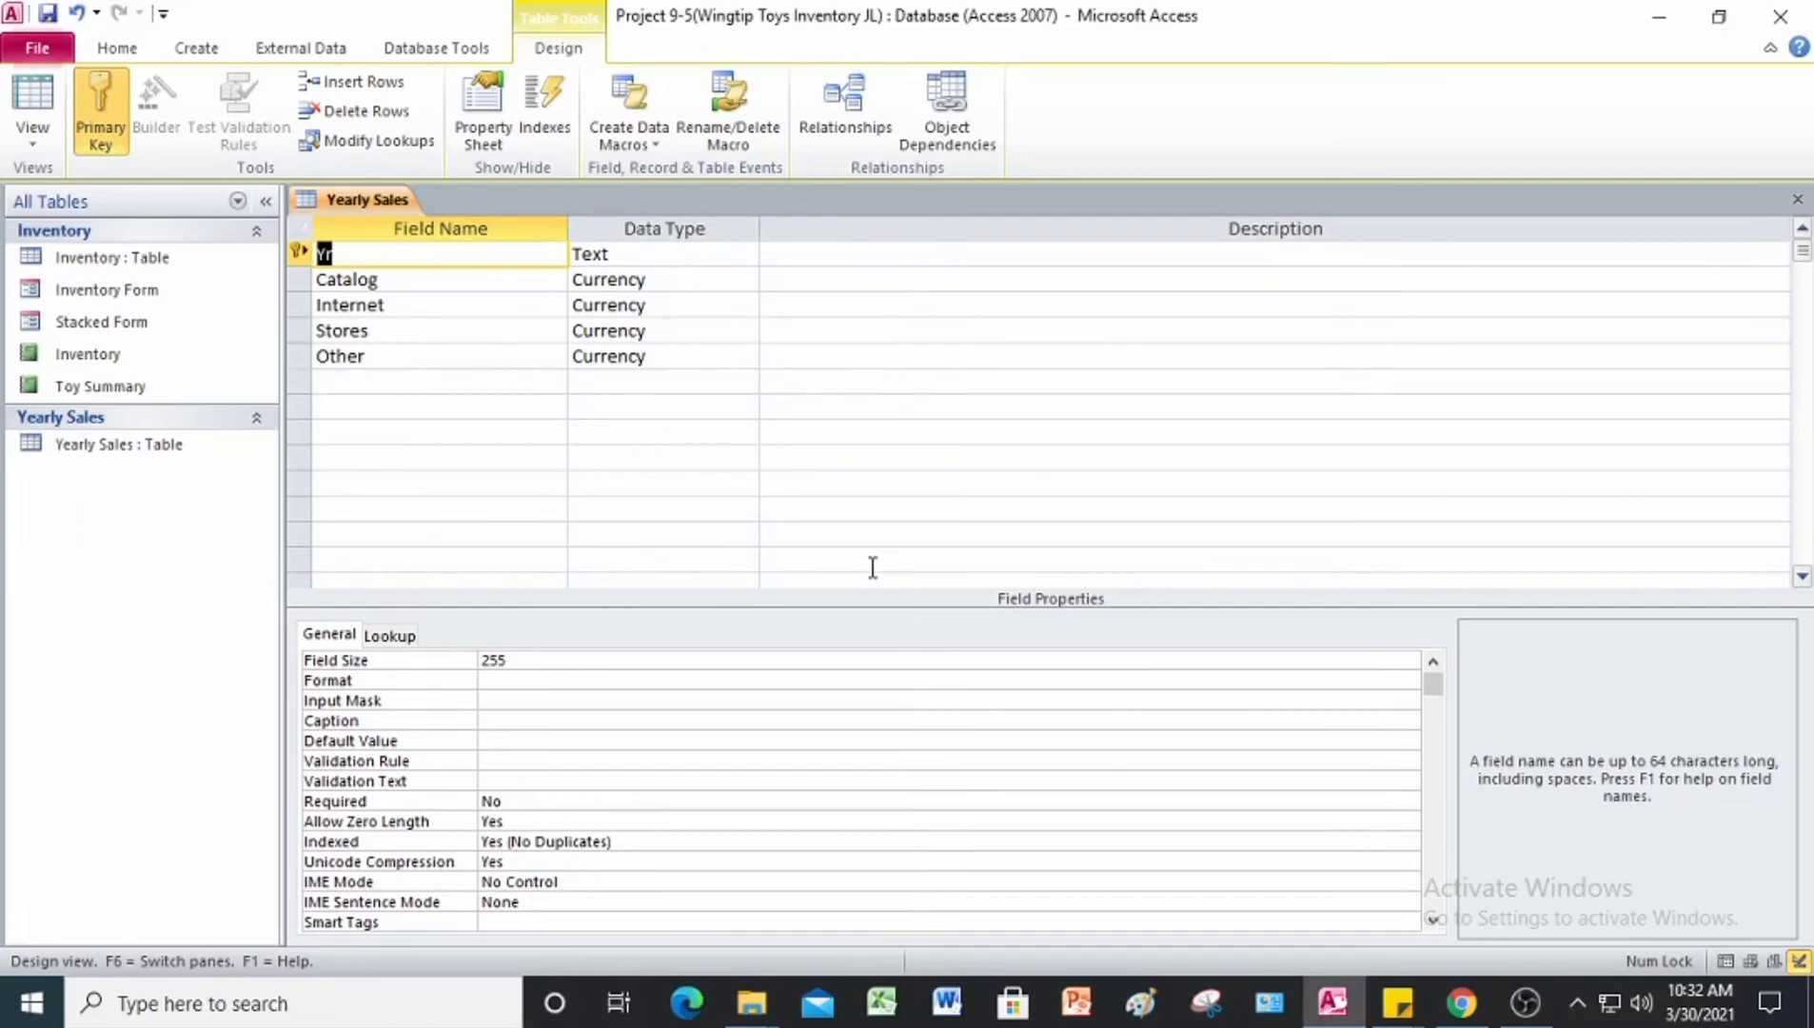
Step: Save the Yearly Sales table design and switch to Datasheet View
right_click(329, 199)
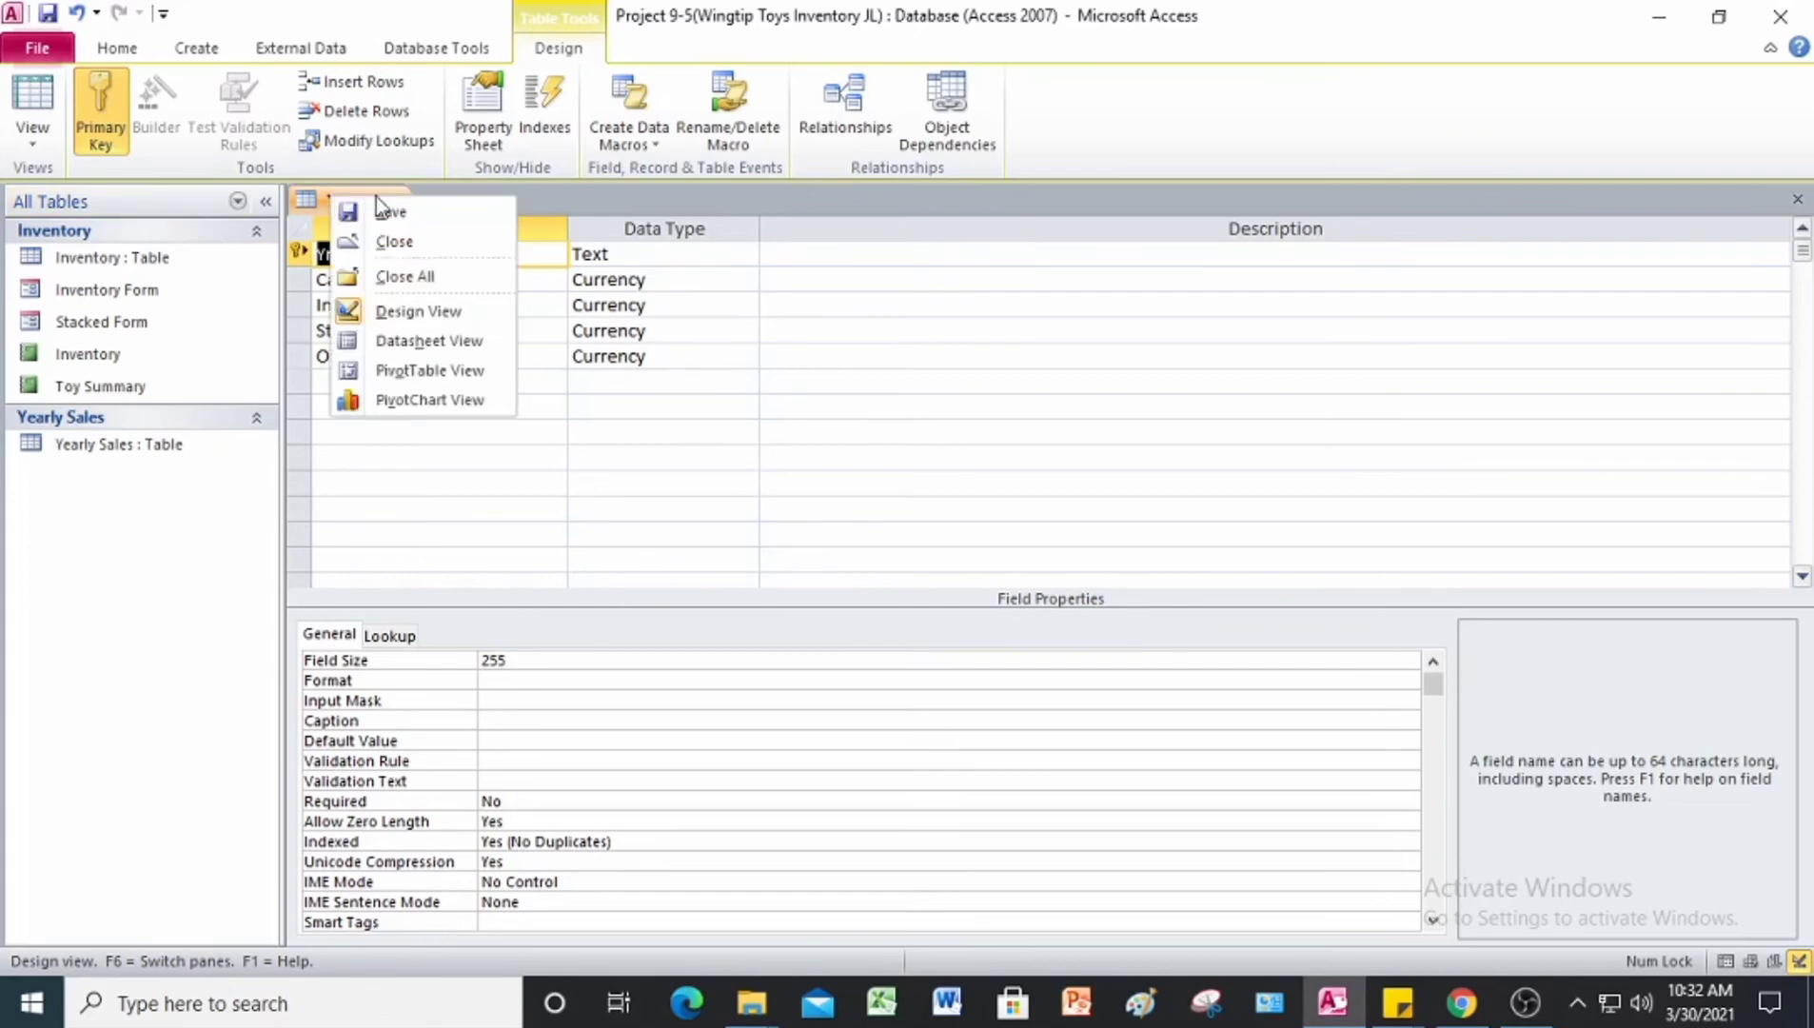
left_click(344, 200)
right_click(341, 203)
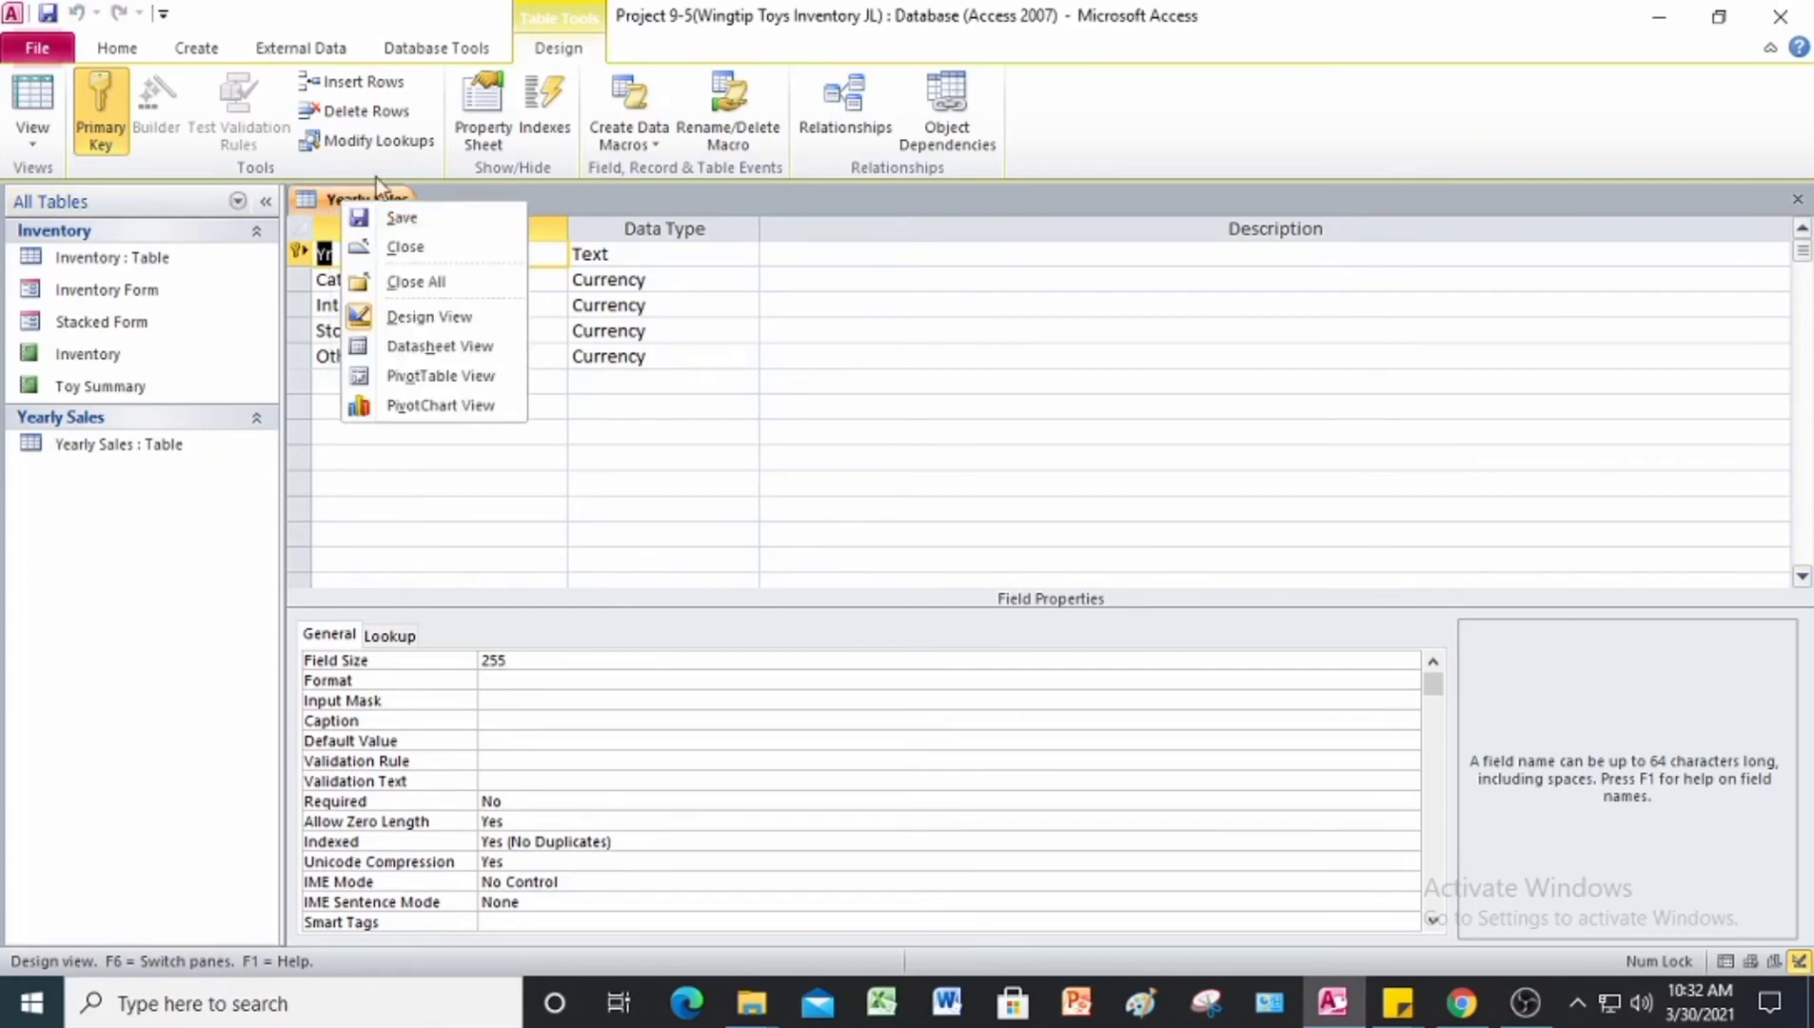
left_click(470, 354)
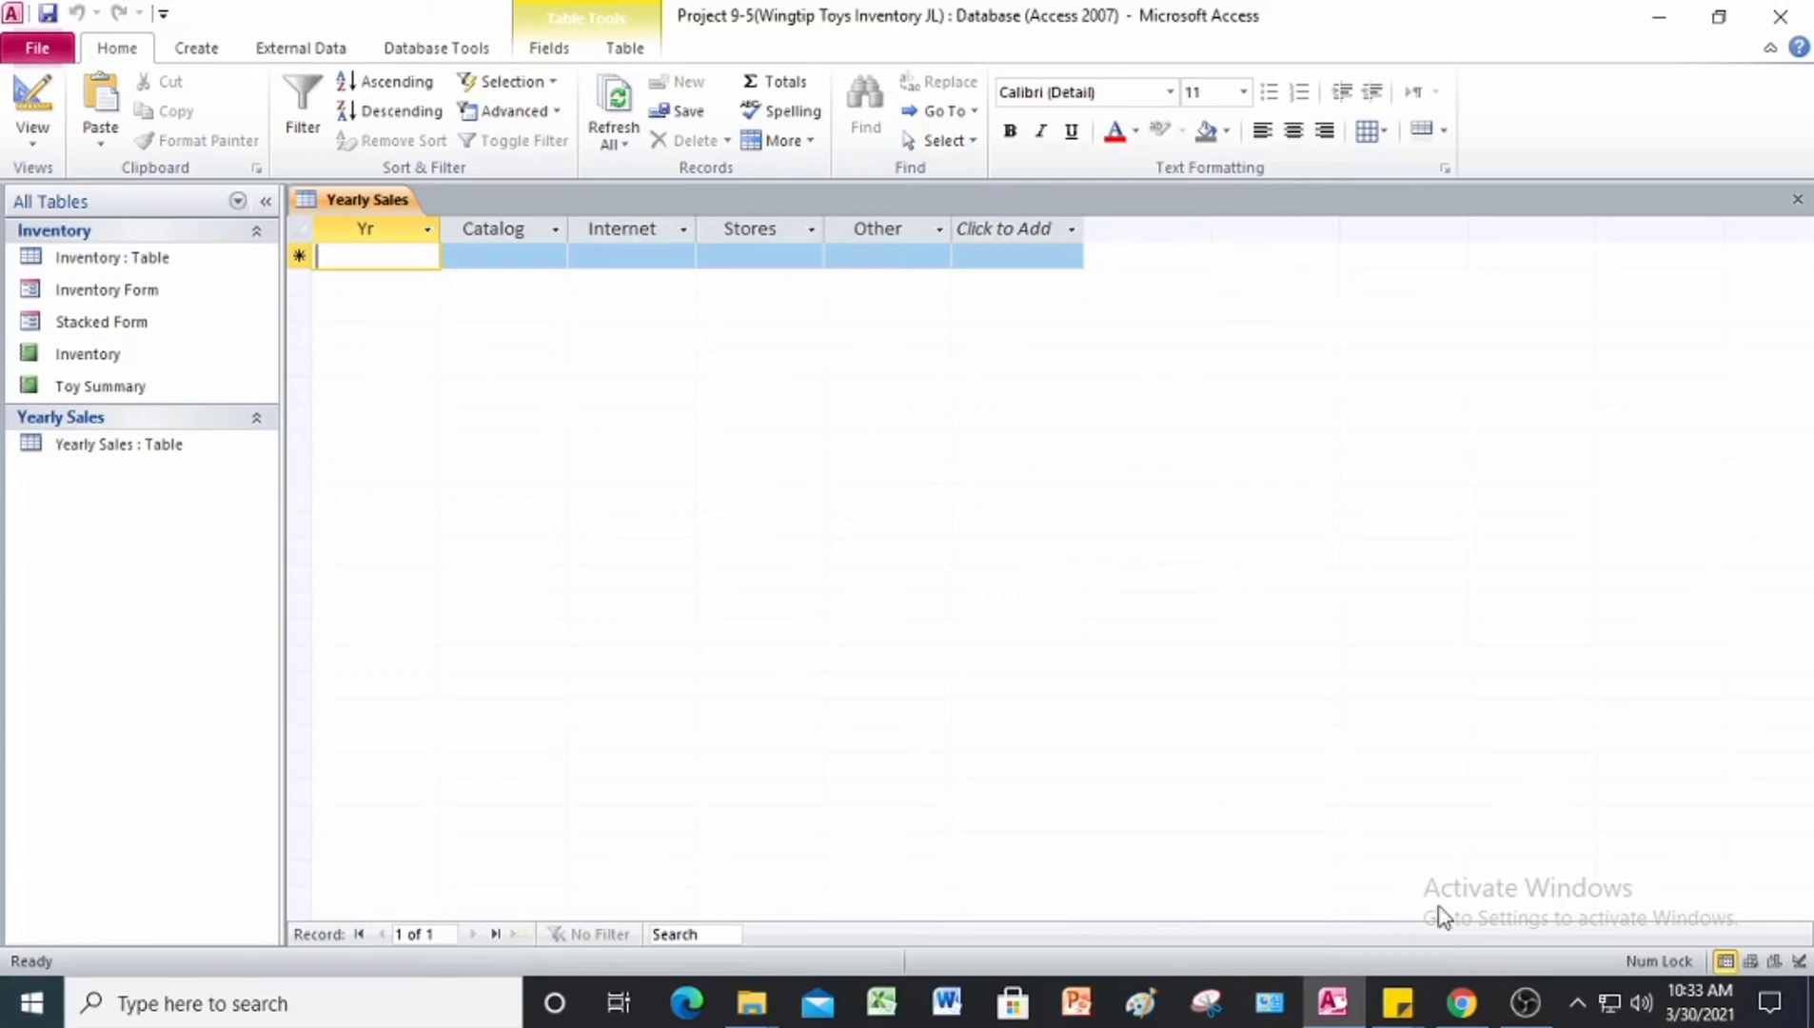
Step: Check the Yearly Sales data in Figure 9-23 of the Project 9 PDF in Chrome, then return to Access
left_click(1351, 1009)
scroll(944, 542, "down", 3)
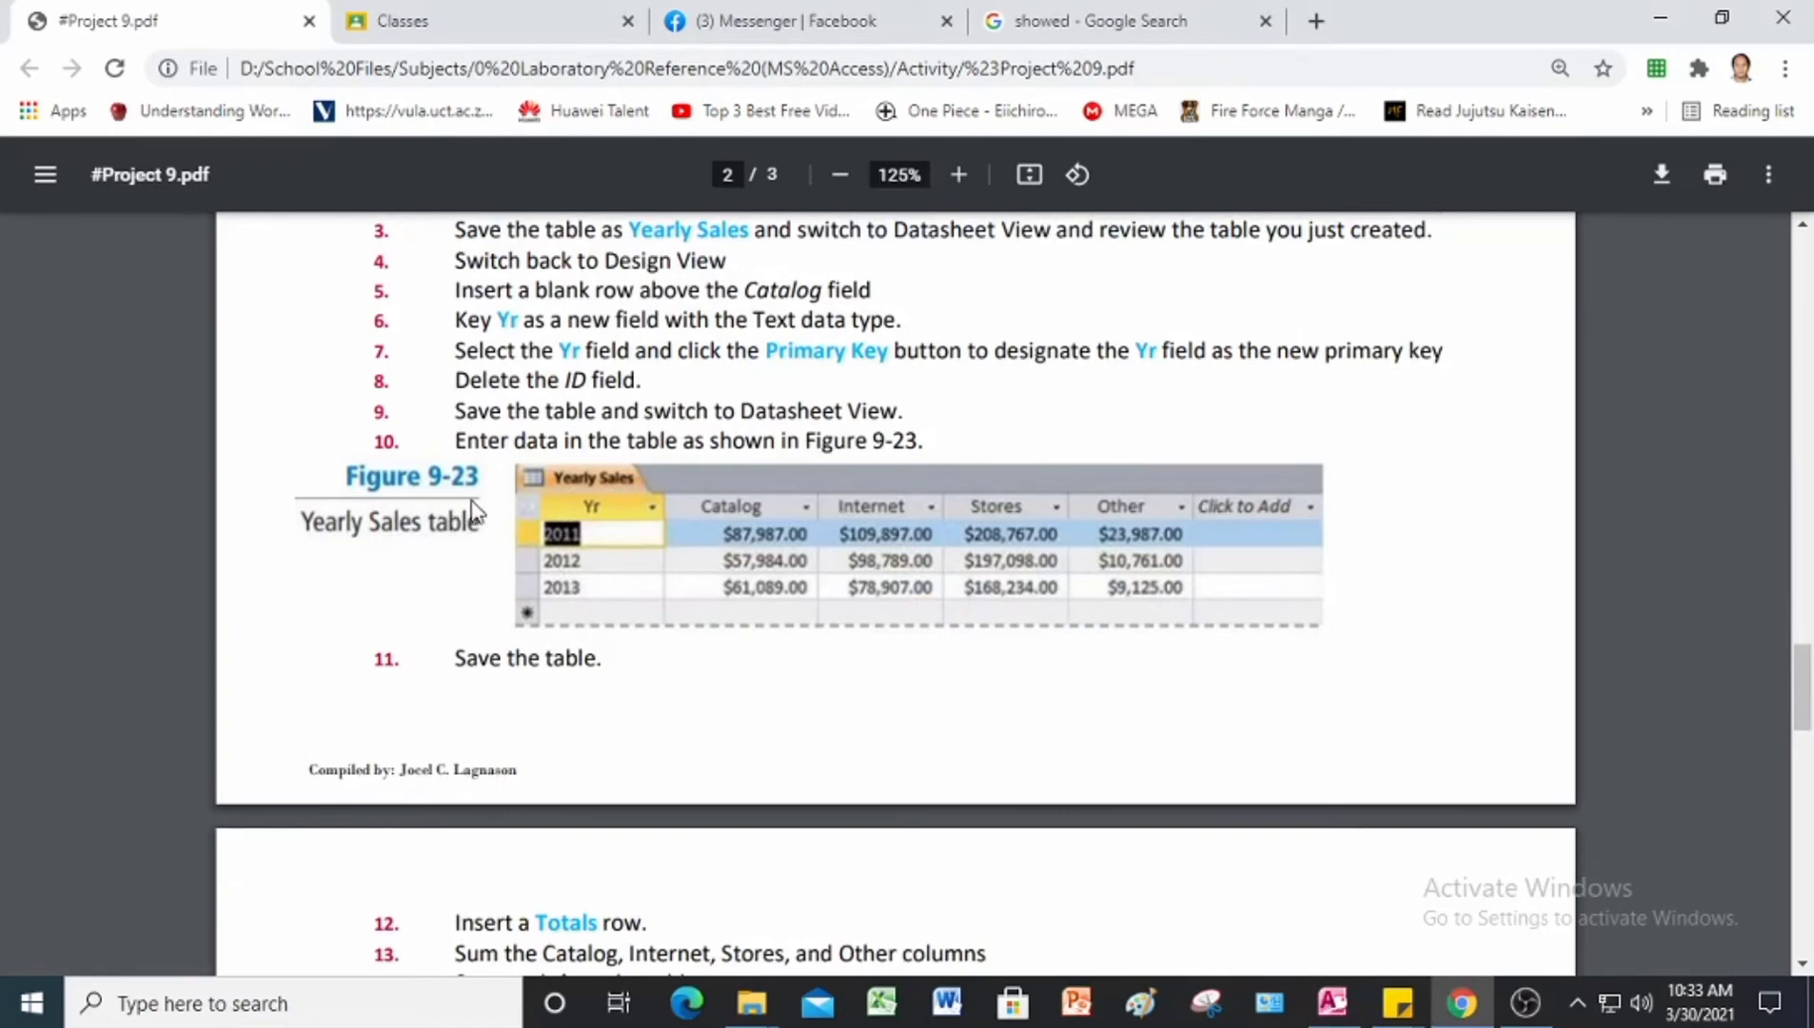
left_click(1333, 1005)
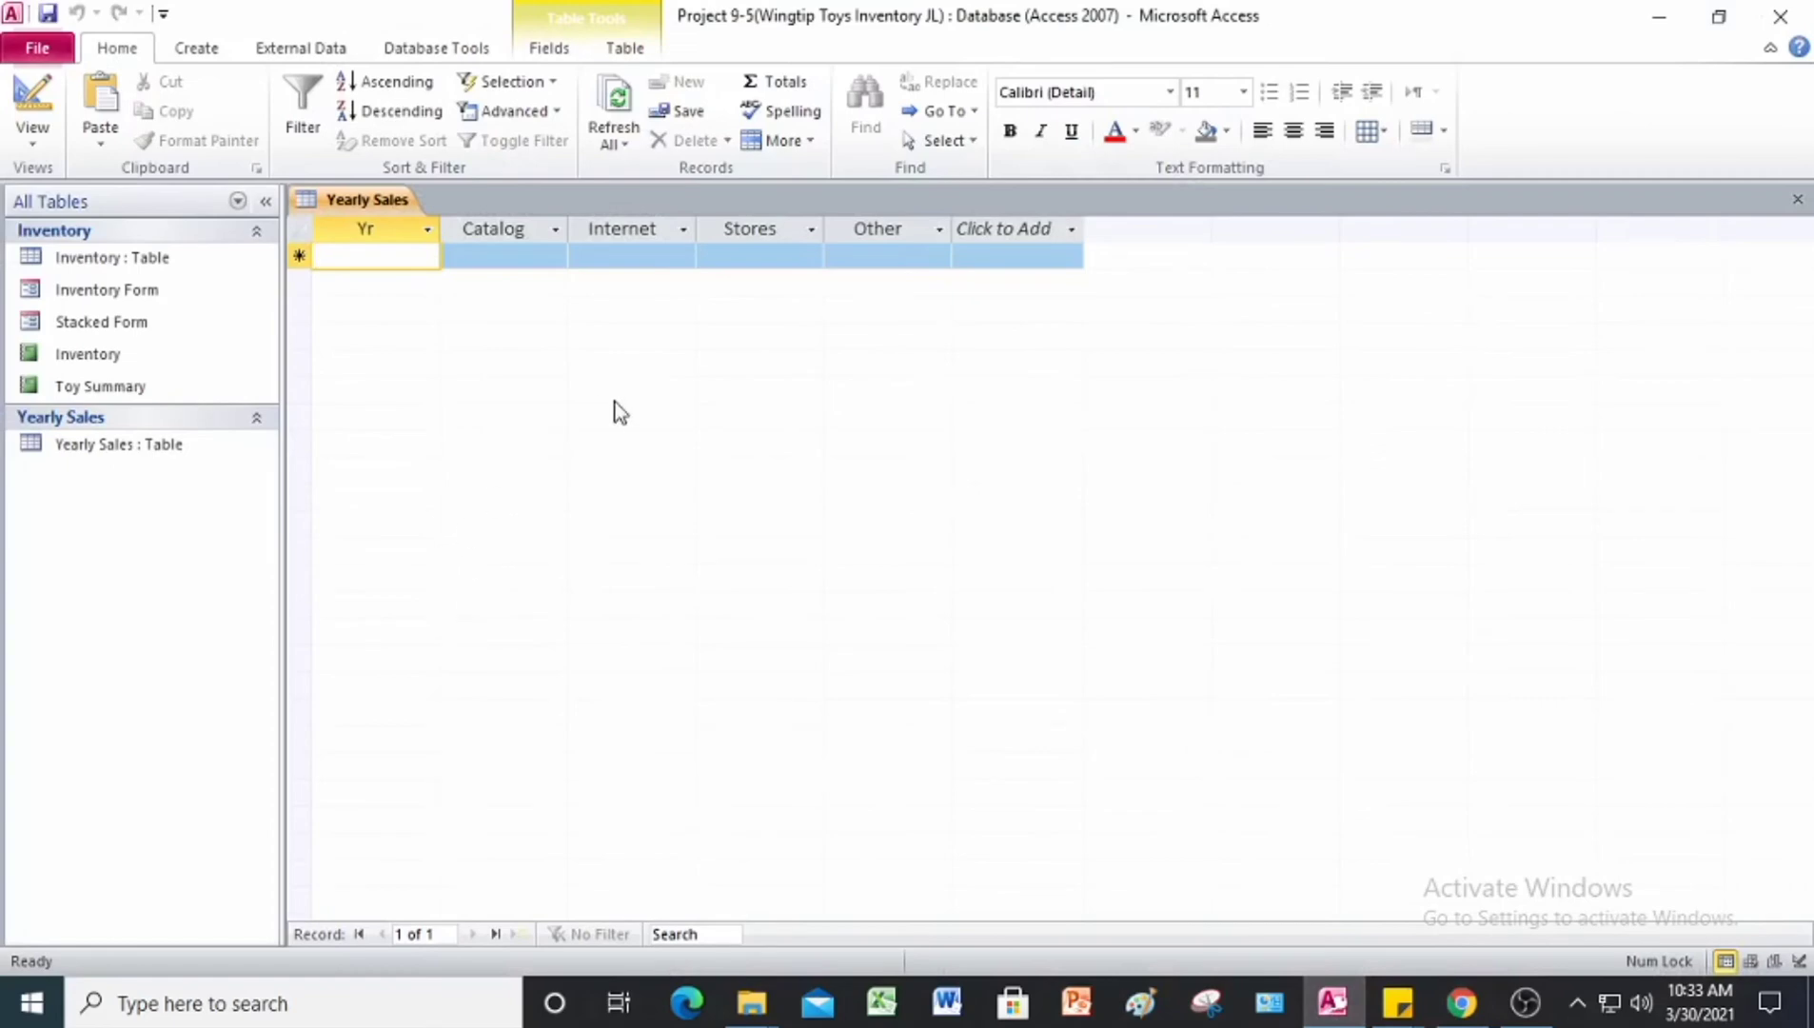
Step: Enter the 2011 record with Catalog 87,987, Internet 109,897, Stores 208,767 and Other 23,987
type("2011")
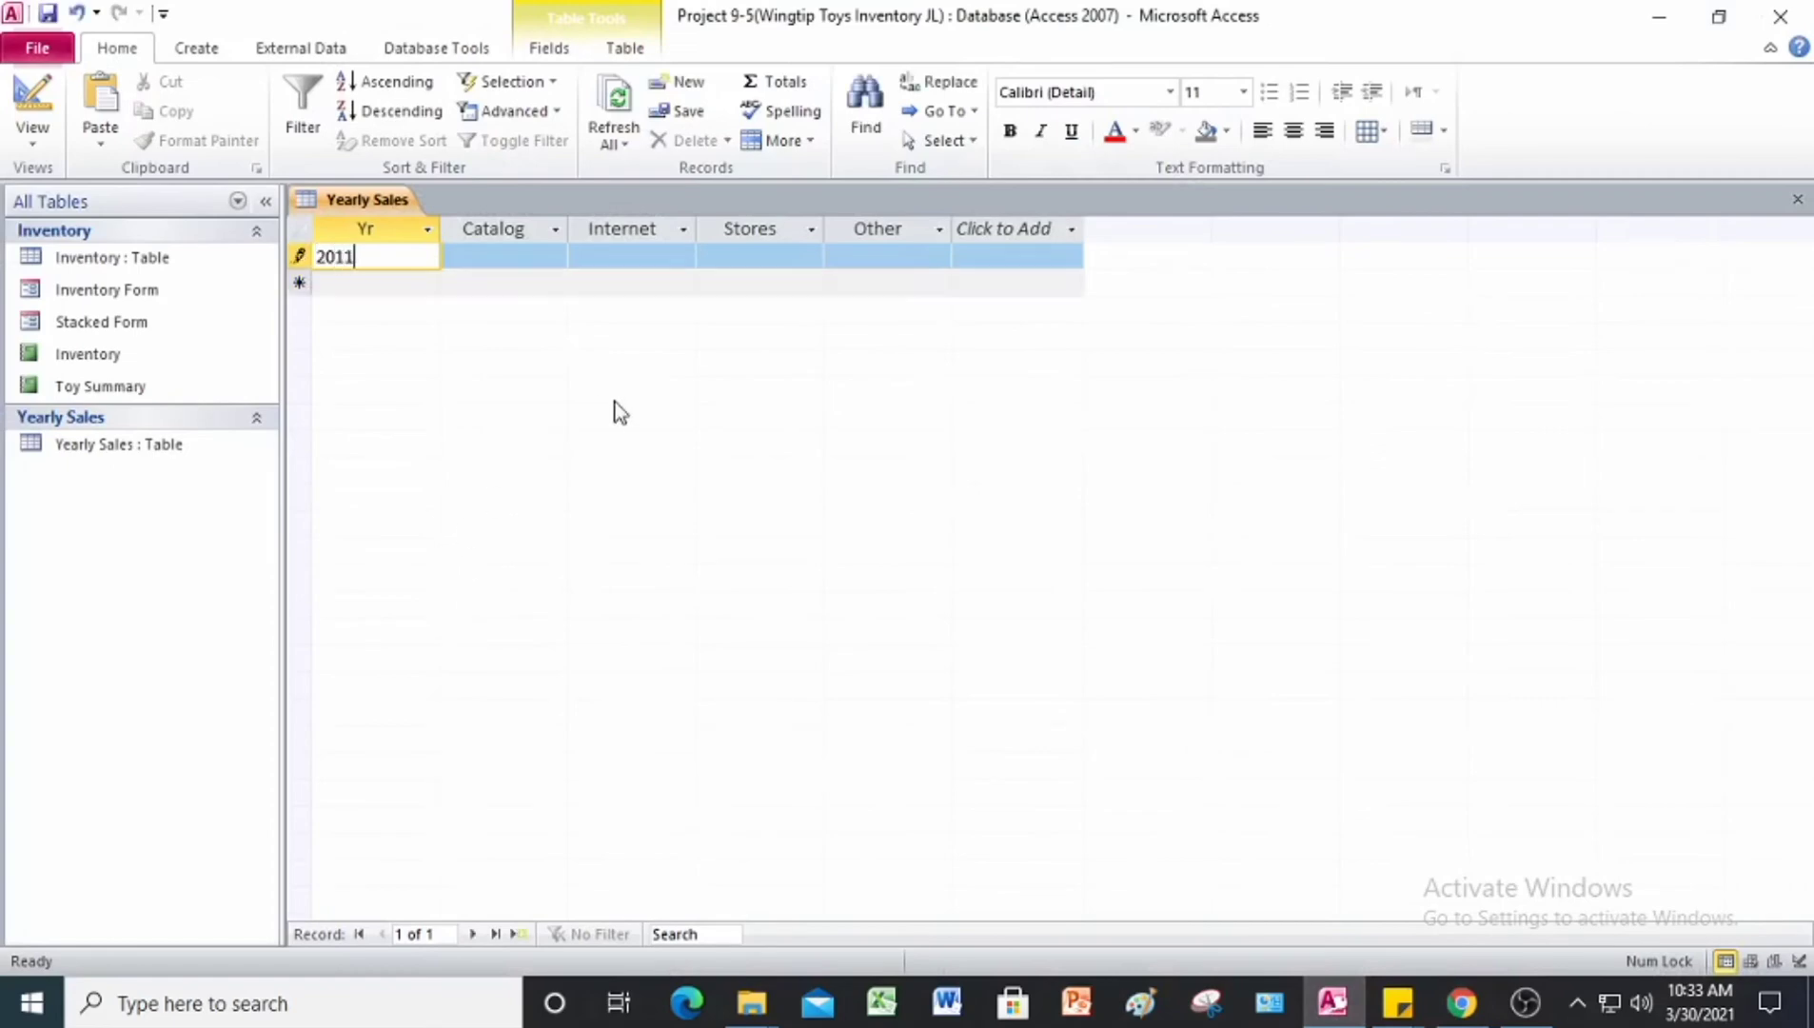
key("Tab")
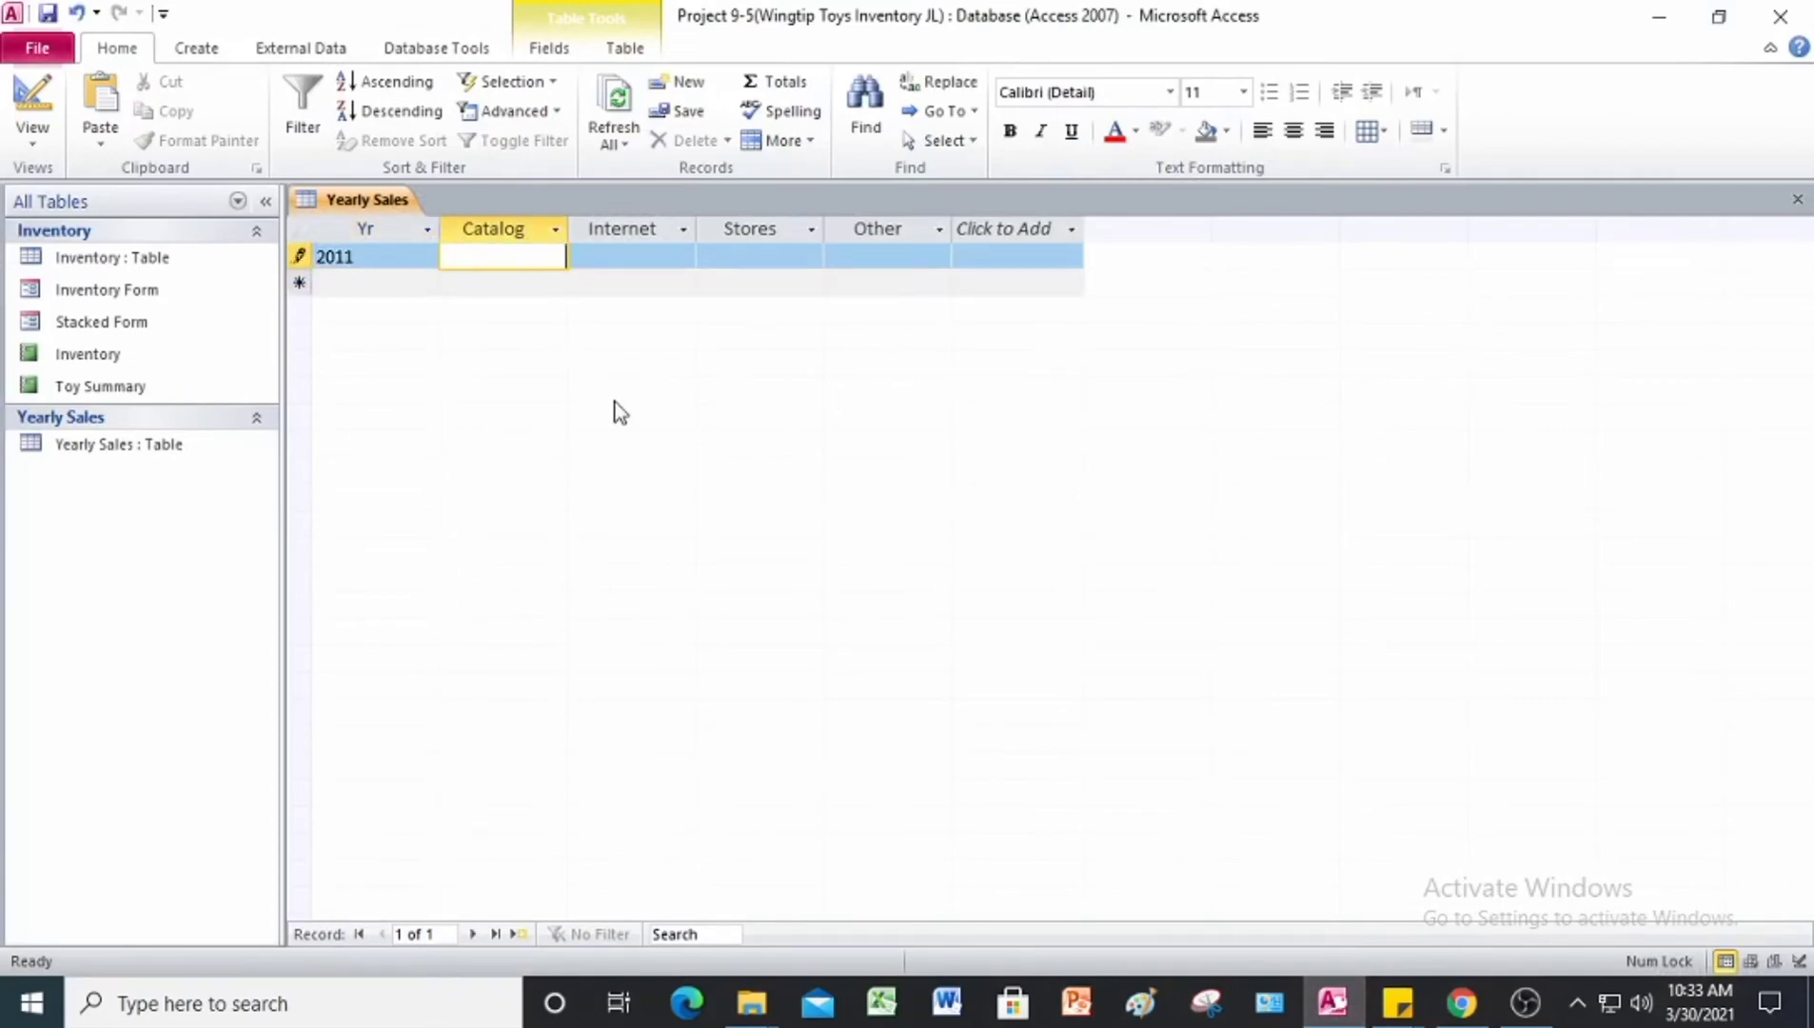
type("87,")
type("987")
key("Tab")
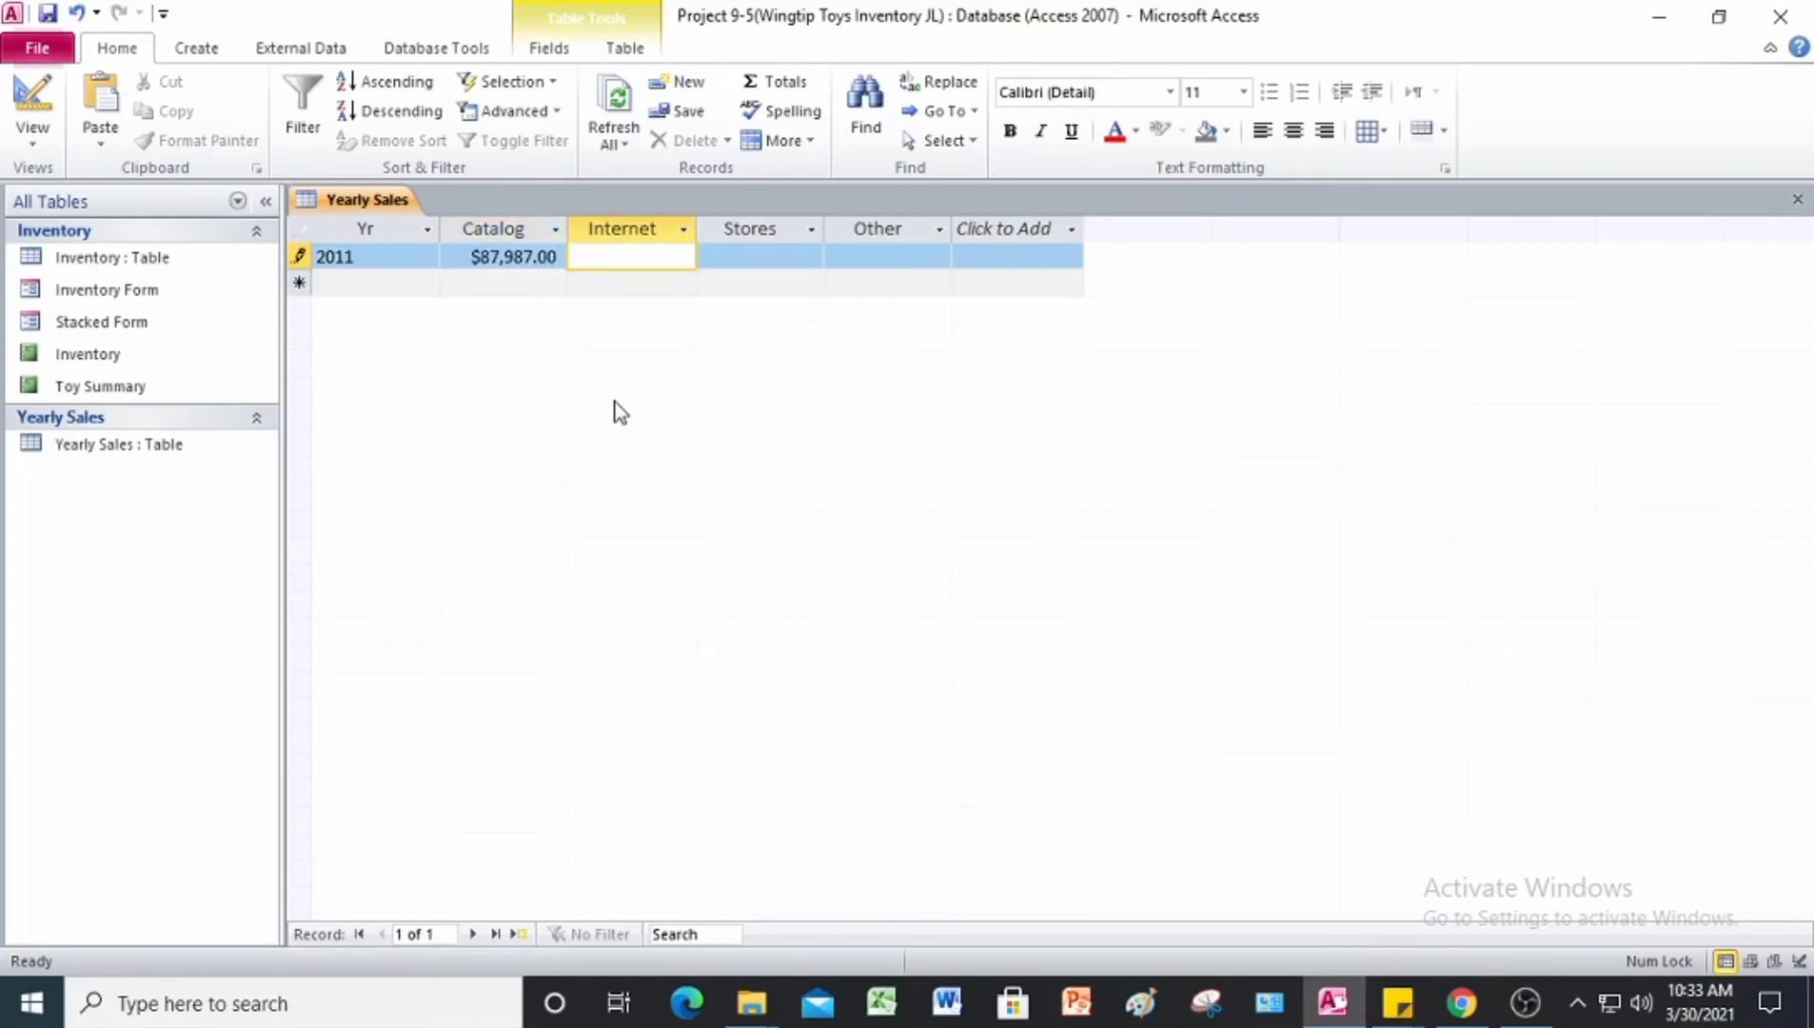
type("109,897")
key("Tab")
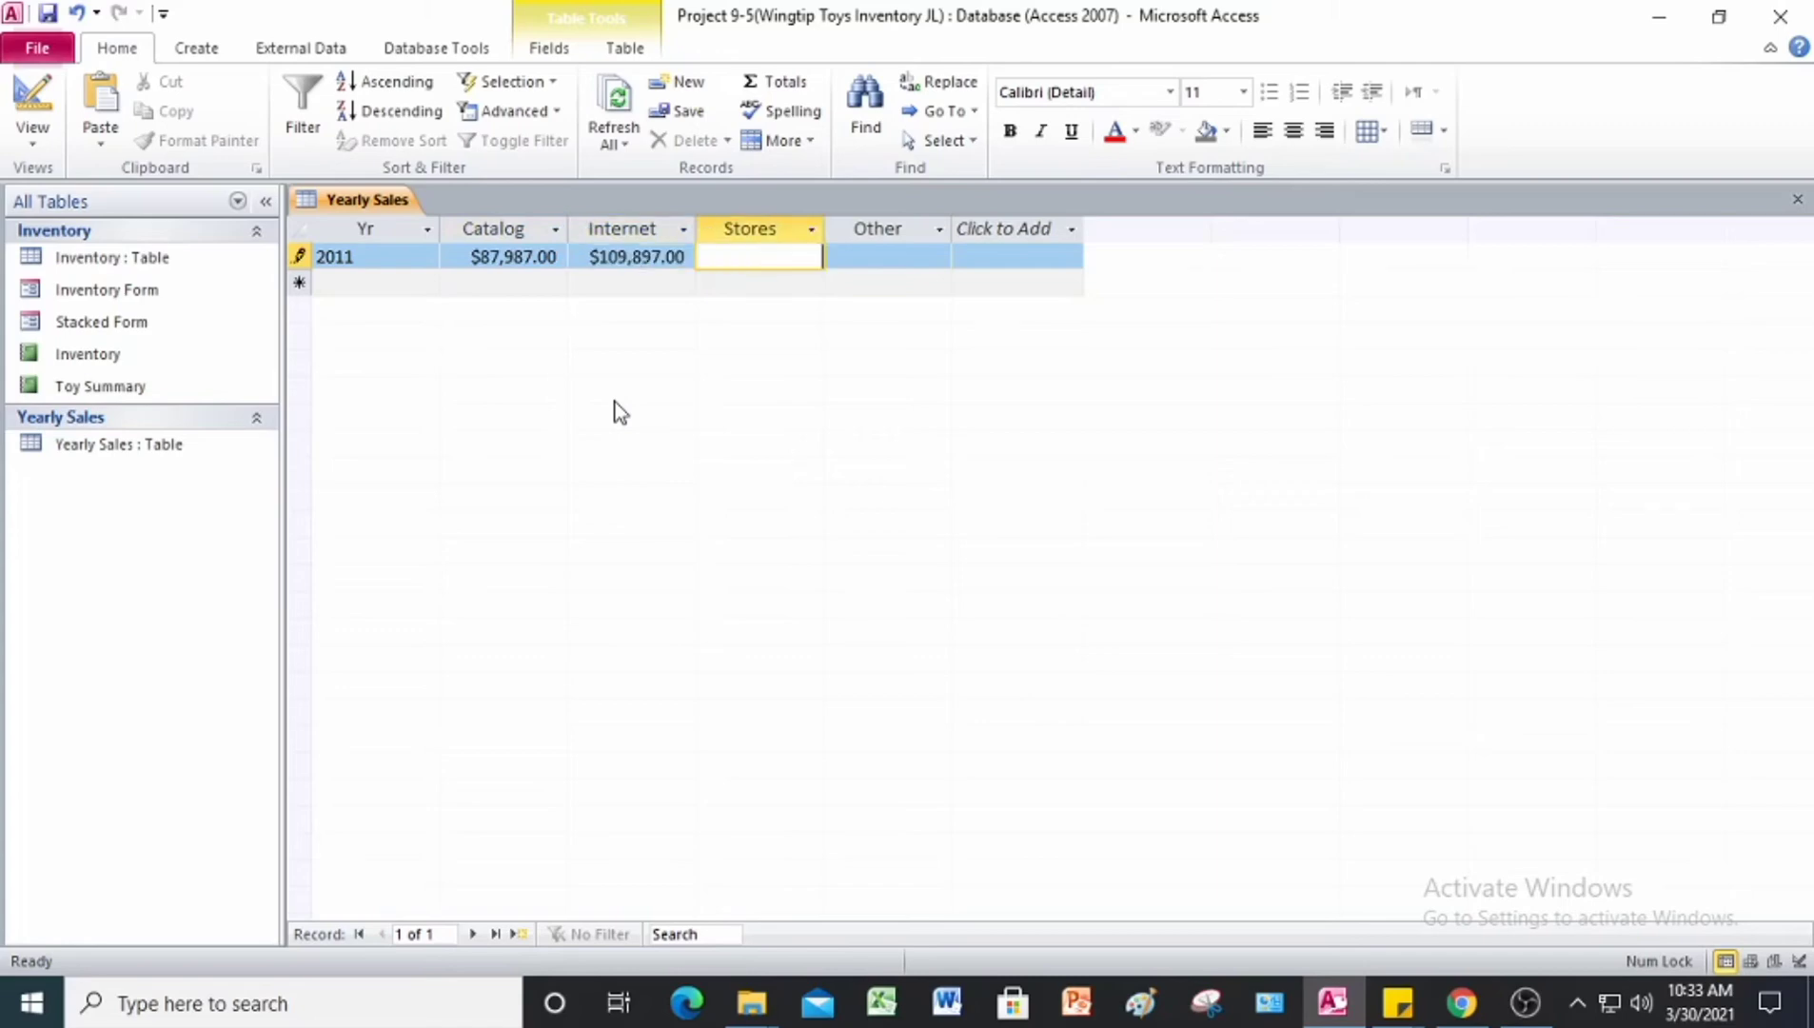
type("208767")
key("Tab")
type("23")
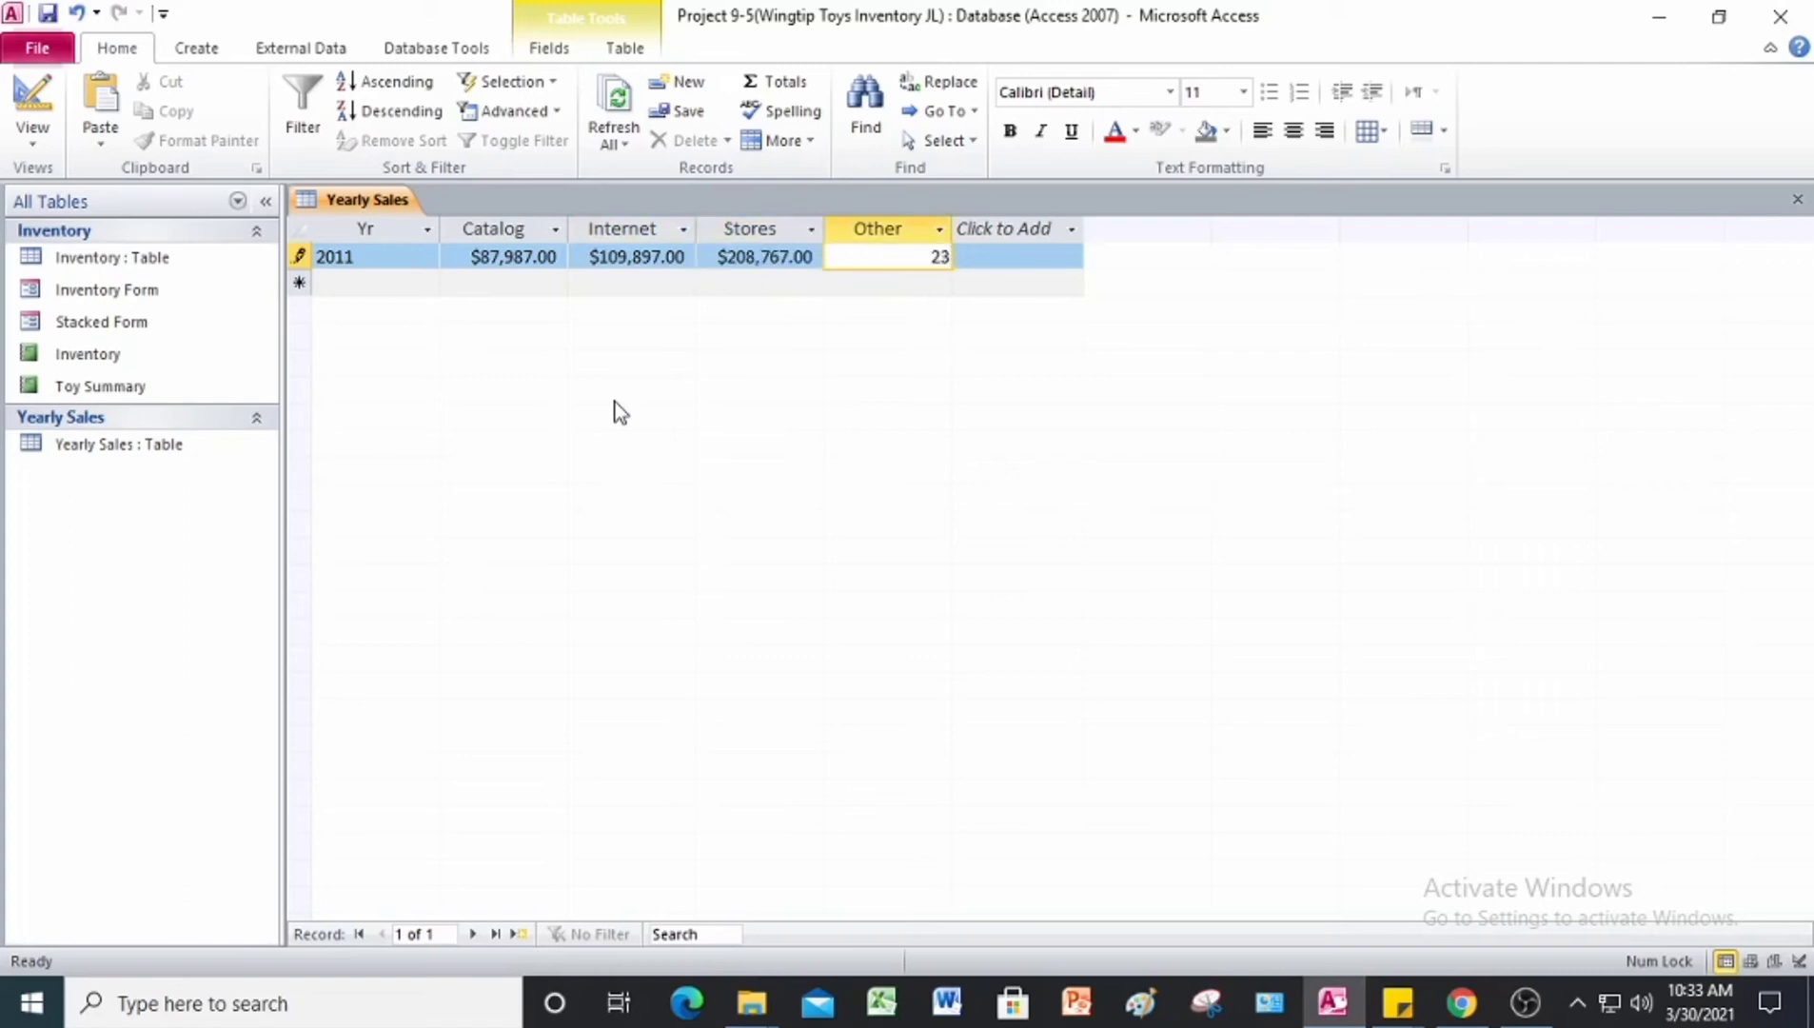
type(",987")
key("Tab")
Step: Enter the 2012 record with Catalog 57,984, Internet 98,789, Stores 197,098 and Other 10,761
type("201")
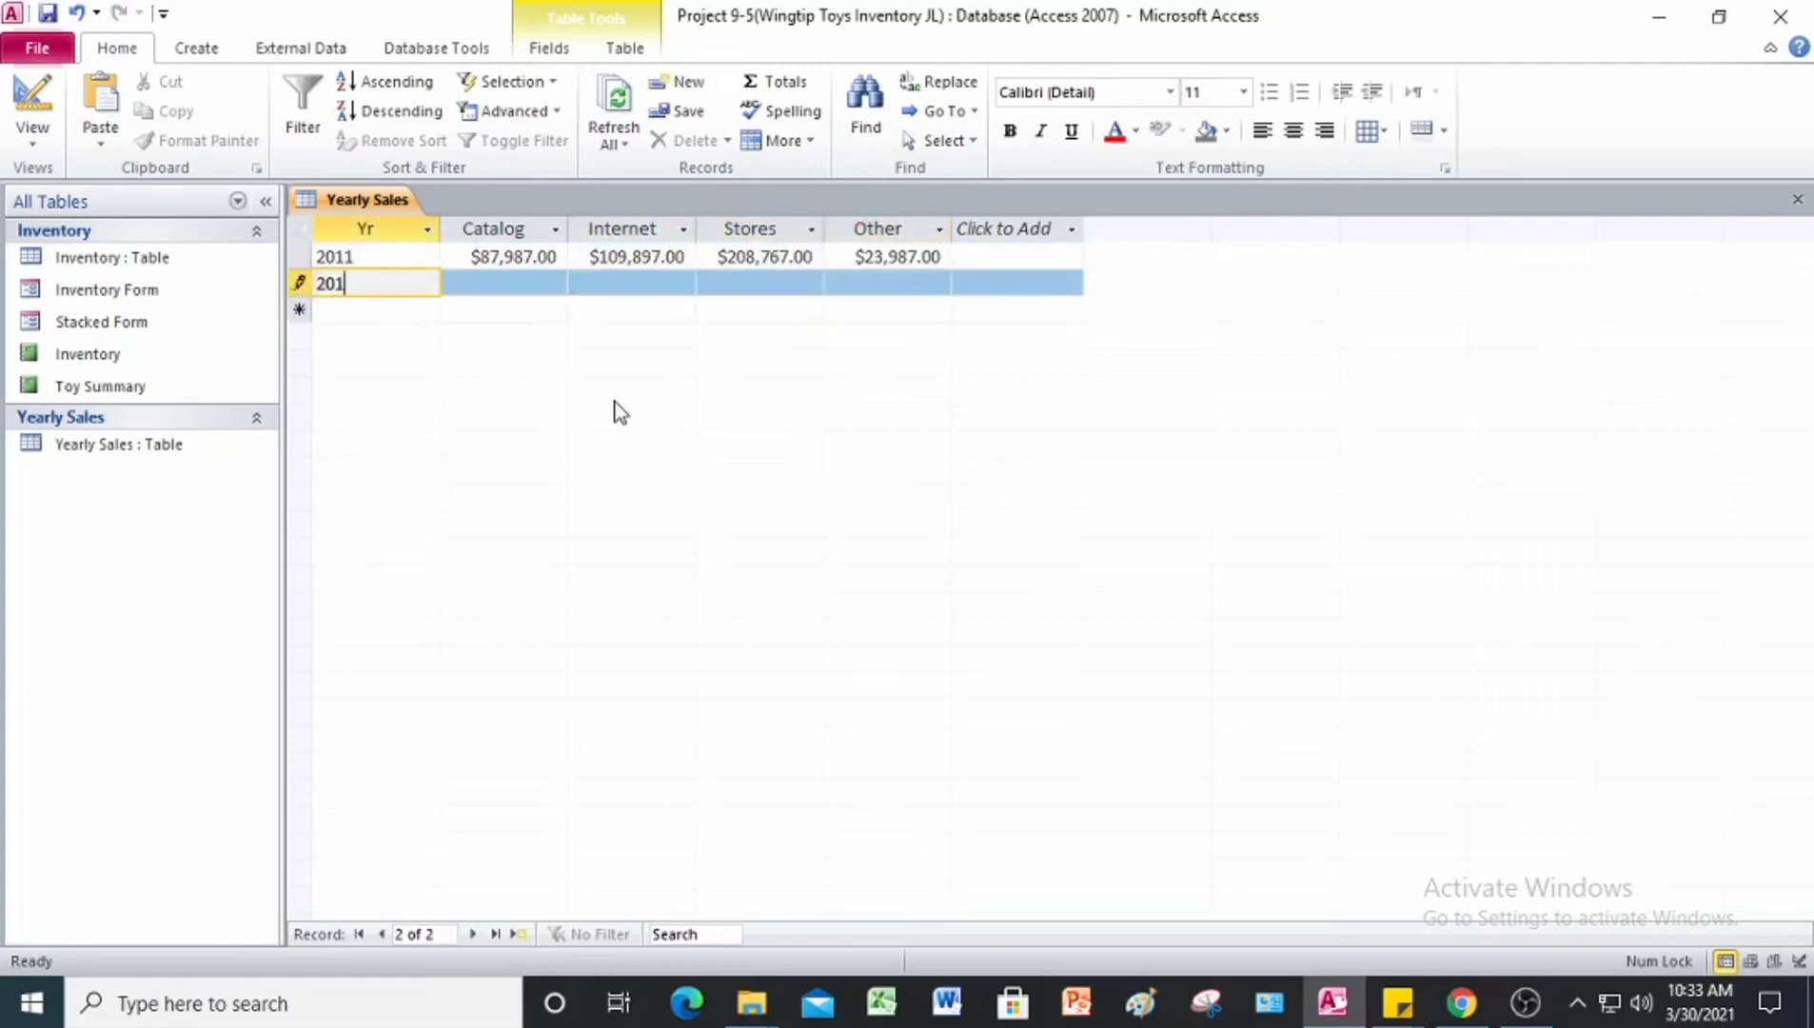
type("2")
key("Tab")
type("57")
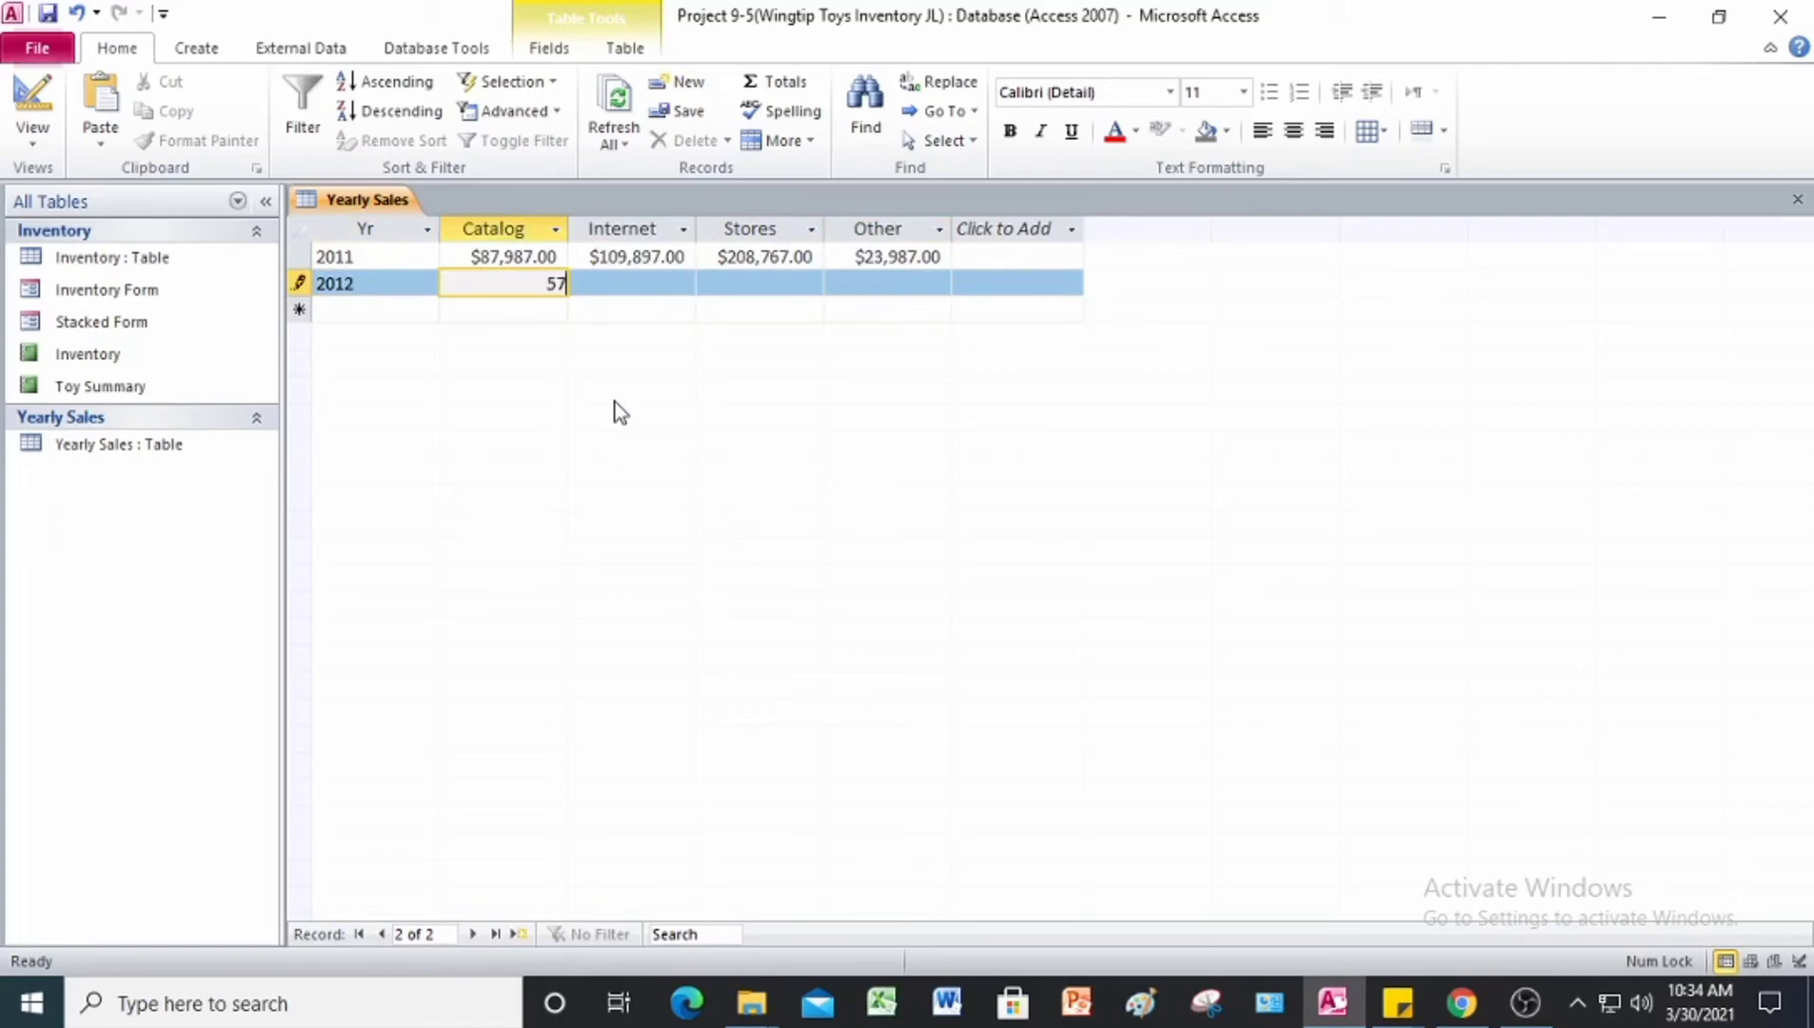
type(",984")
key("Tab")
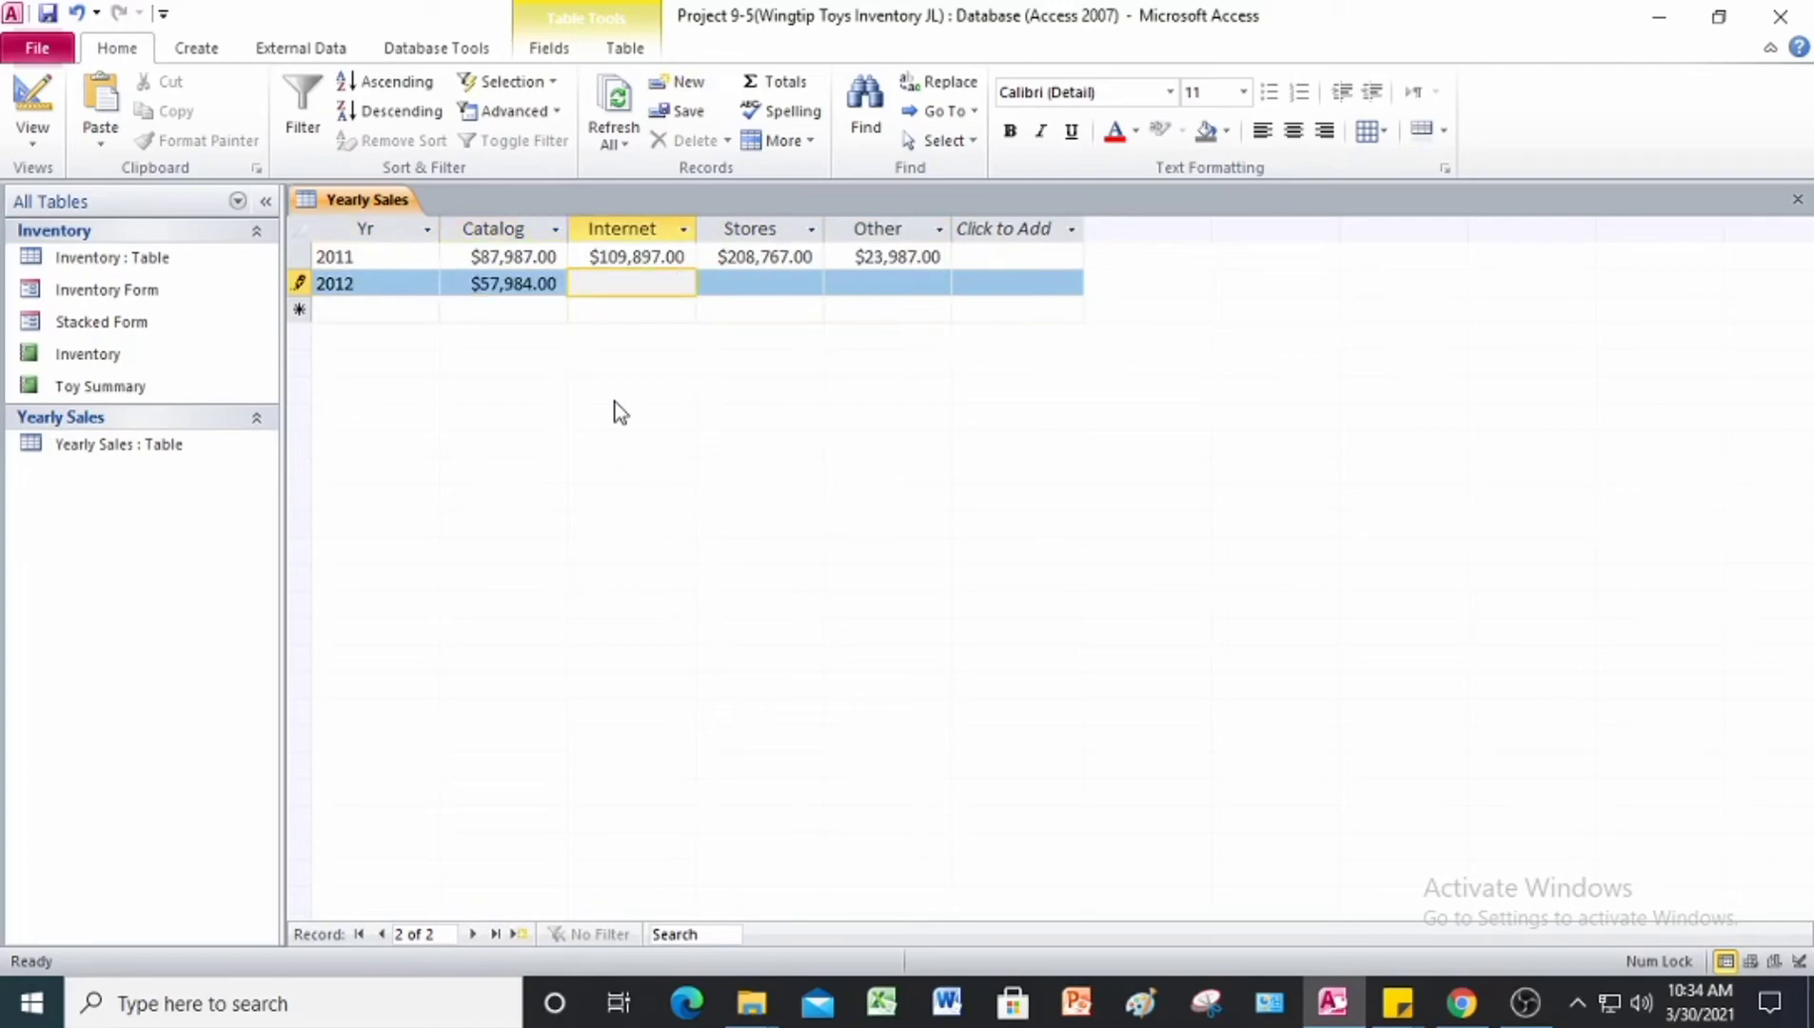
type("98789")
key("Tab")
type("197")
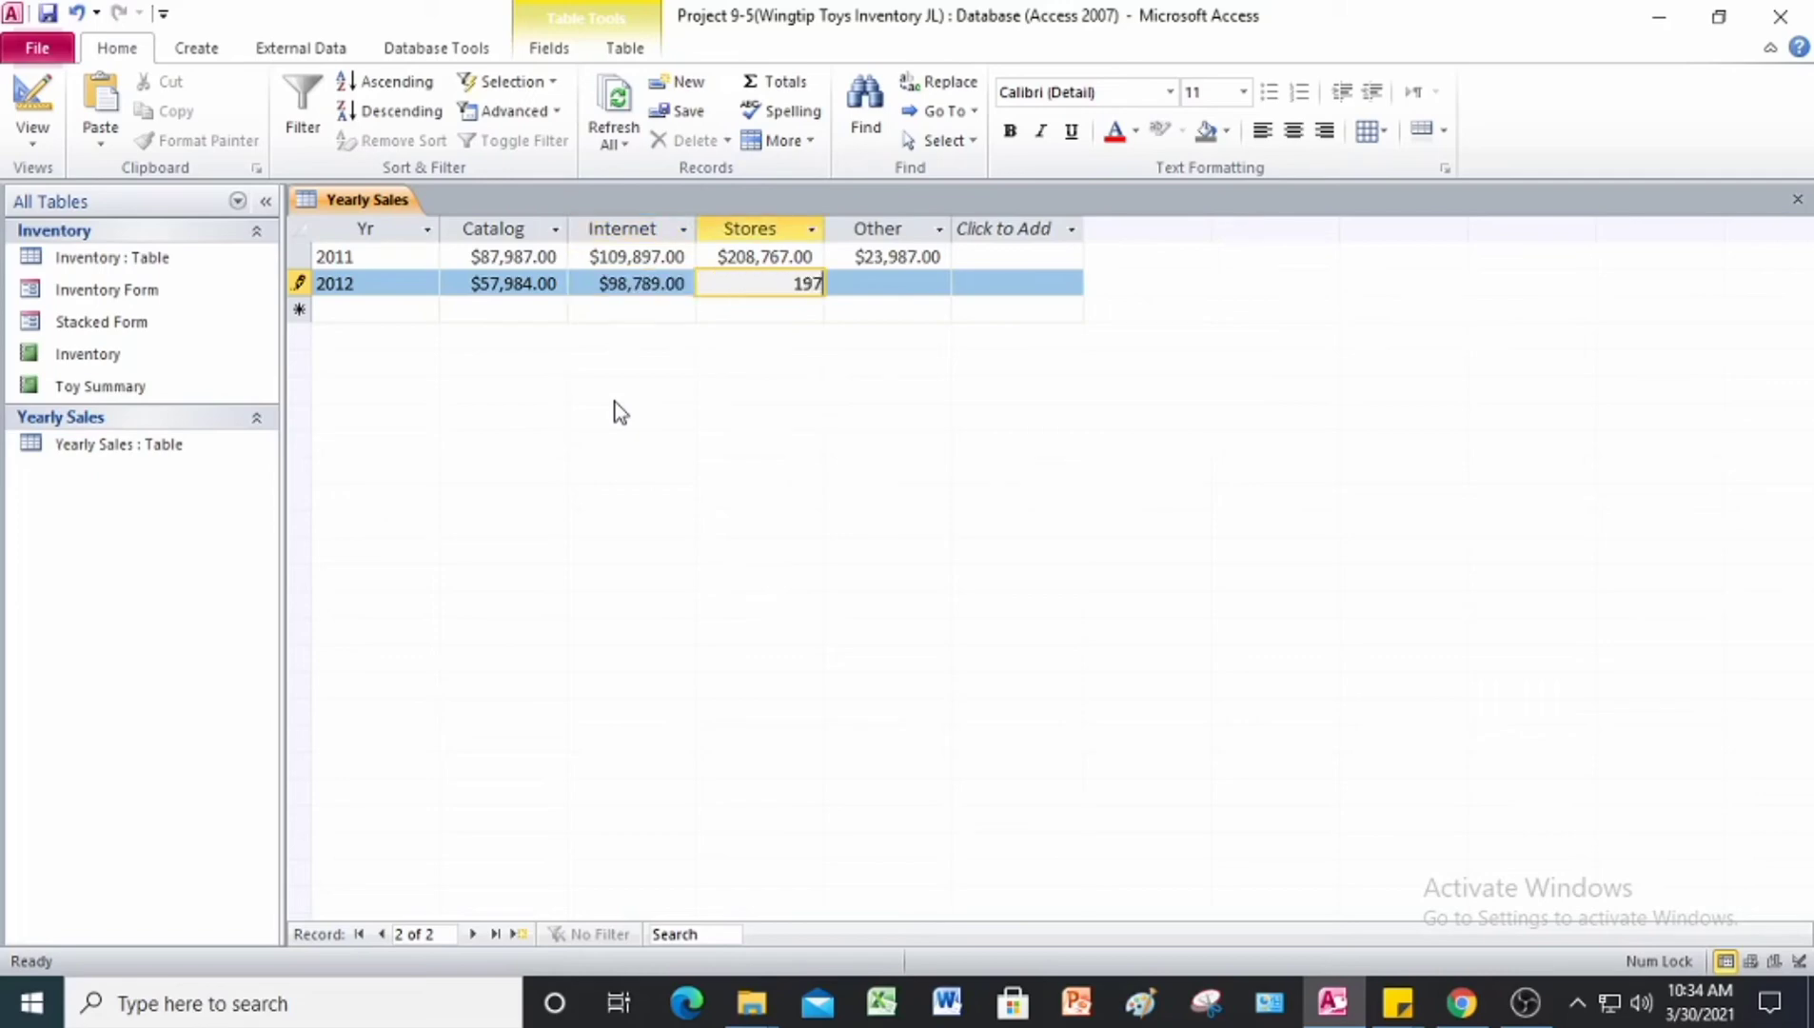
type(",098")
key("Tab")
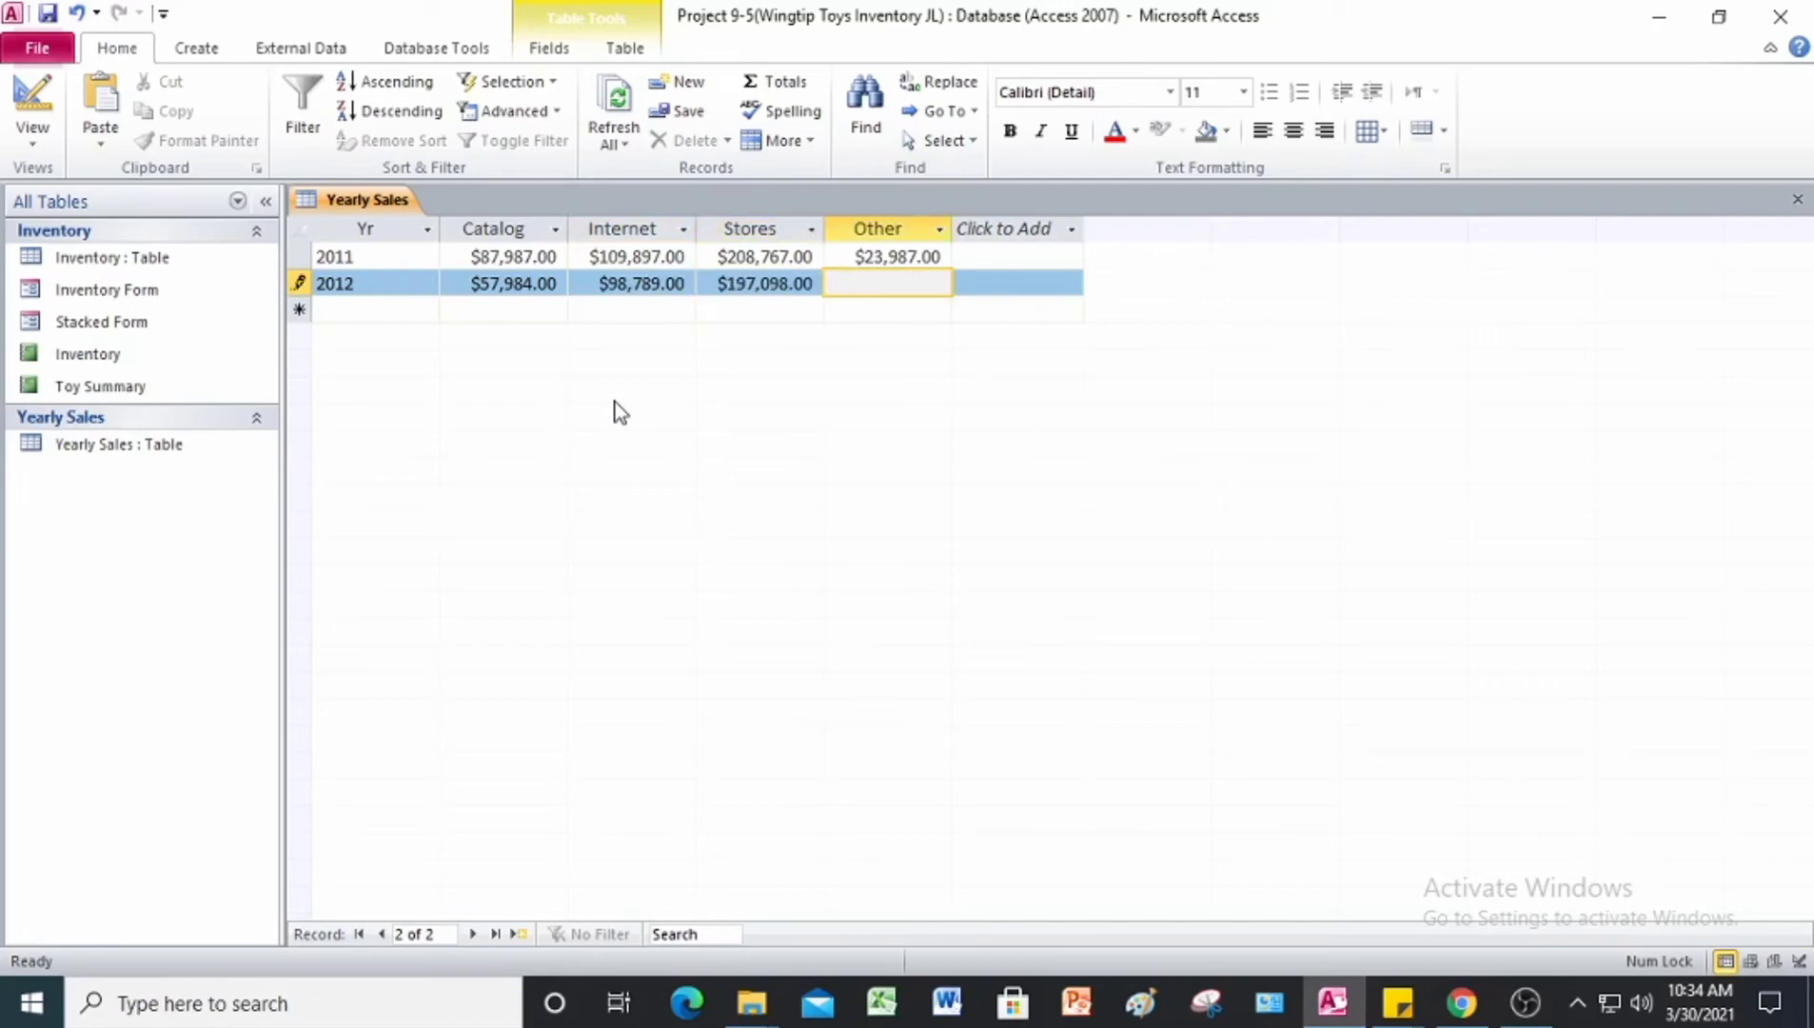
type("10,761")
key("Tab")
Step: Enter the 2013 record with Catalog 61,089, Internet 78,907, Stores 168,234 and Other 9,125, and save the table
type("2013")
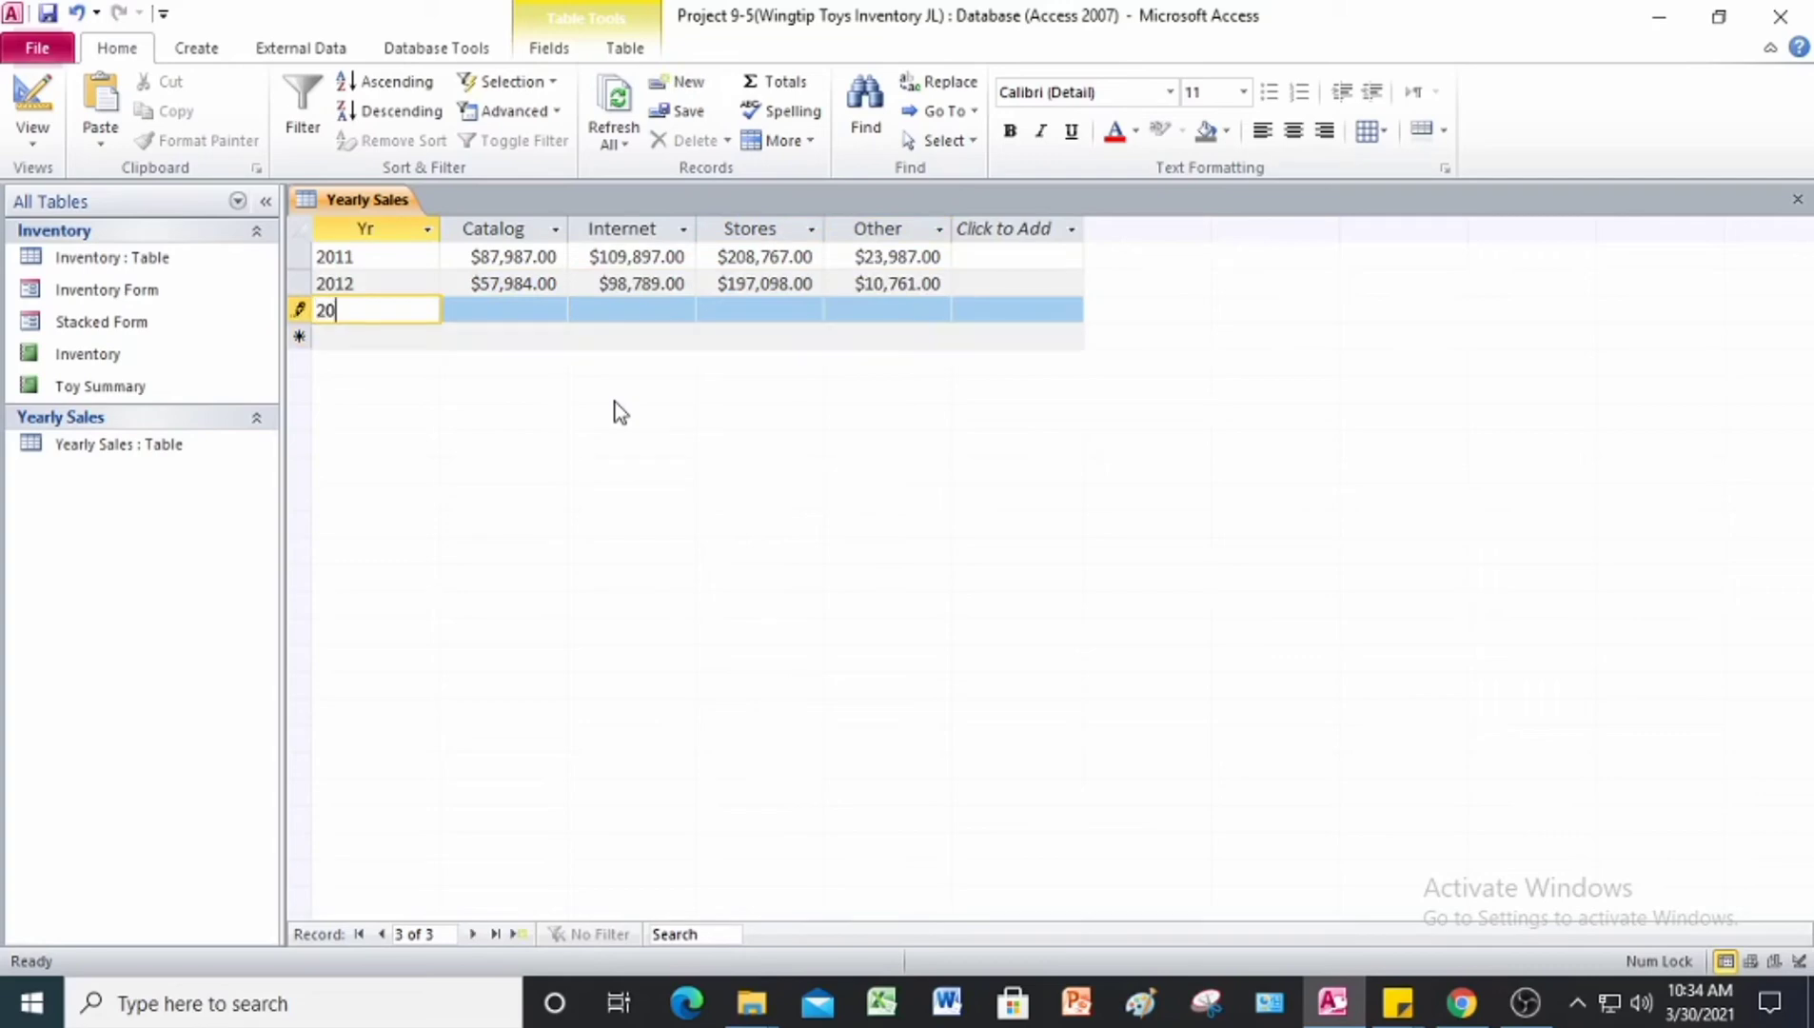
key("Tab")
type("61089")
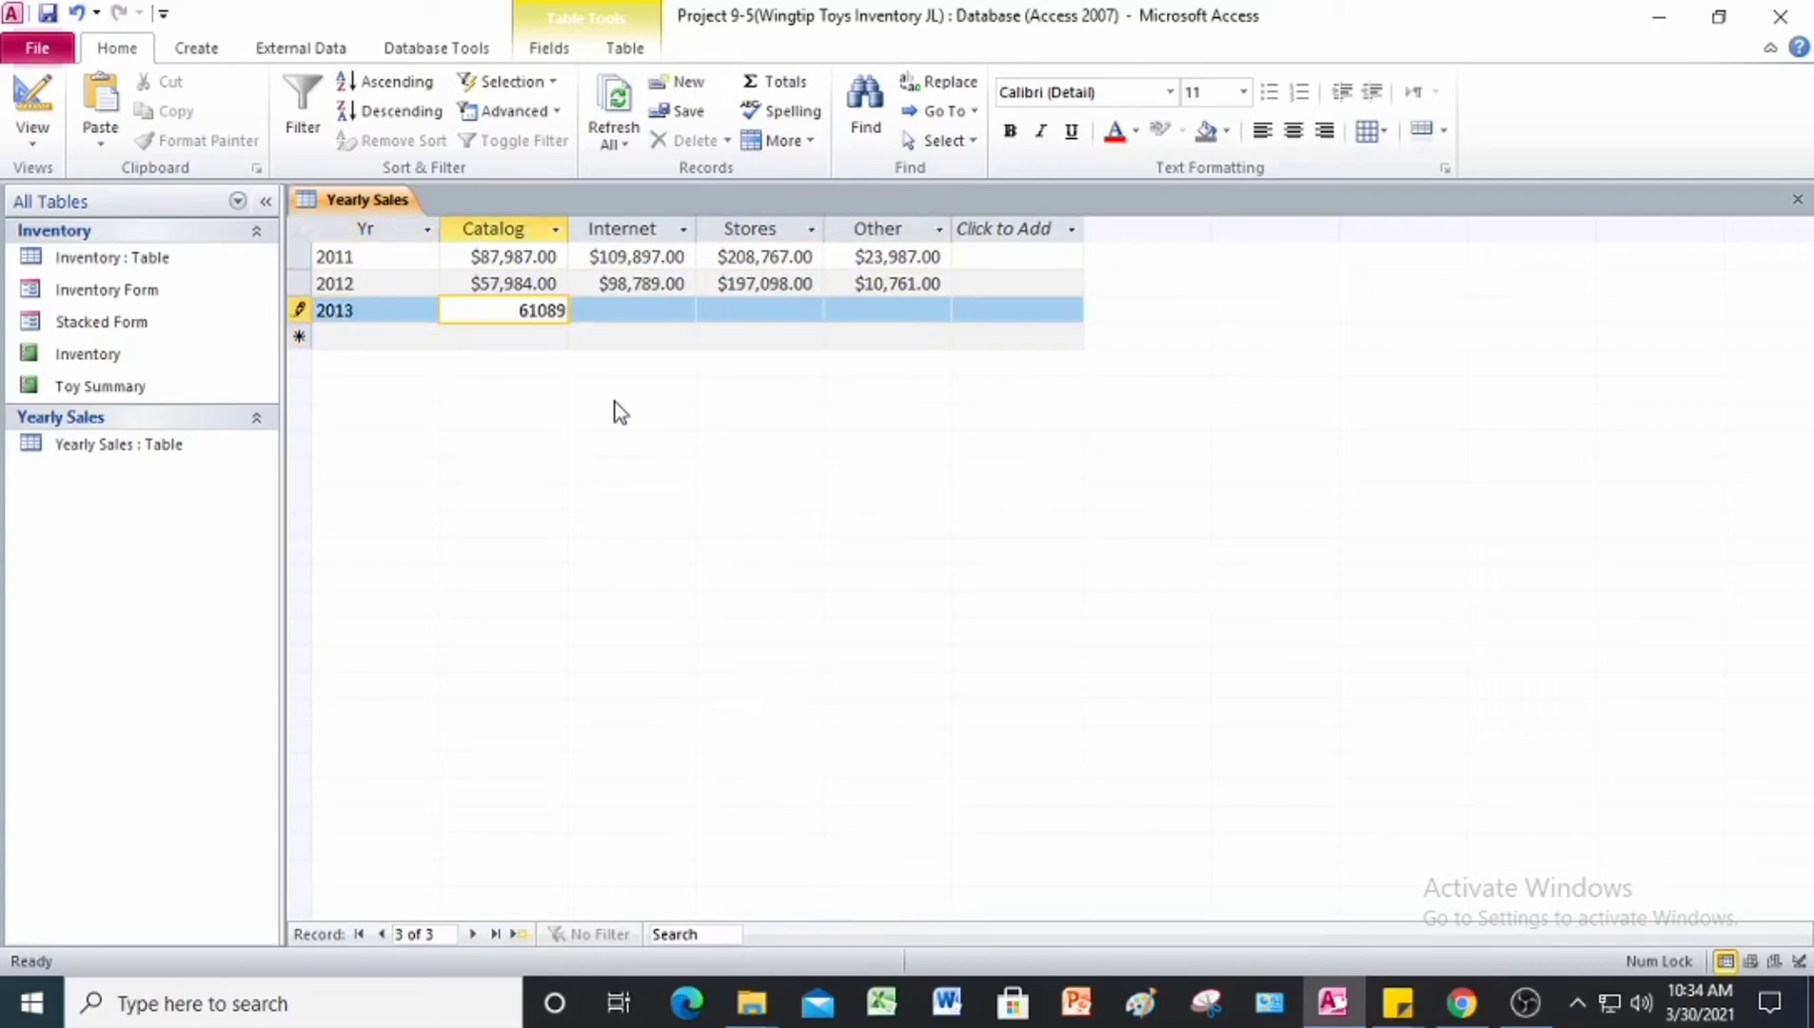
key("Tab")
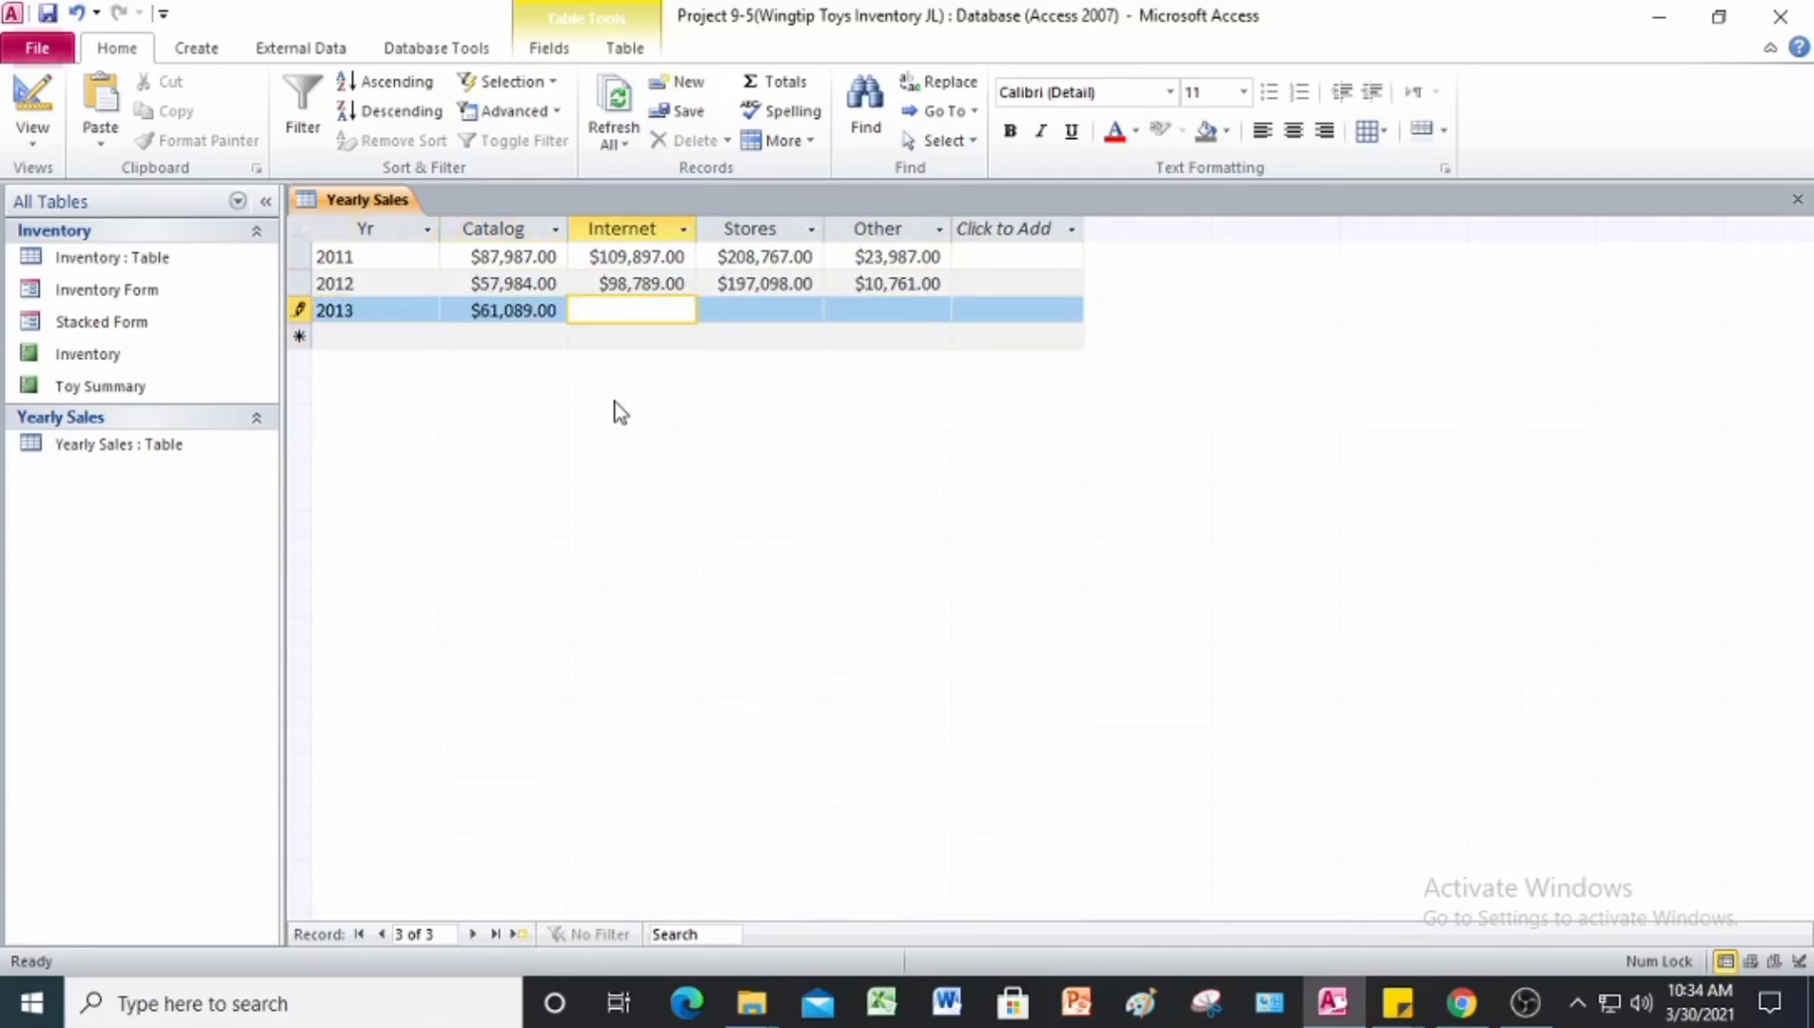
type("78907")
key("Tab")
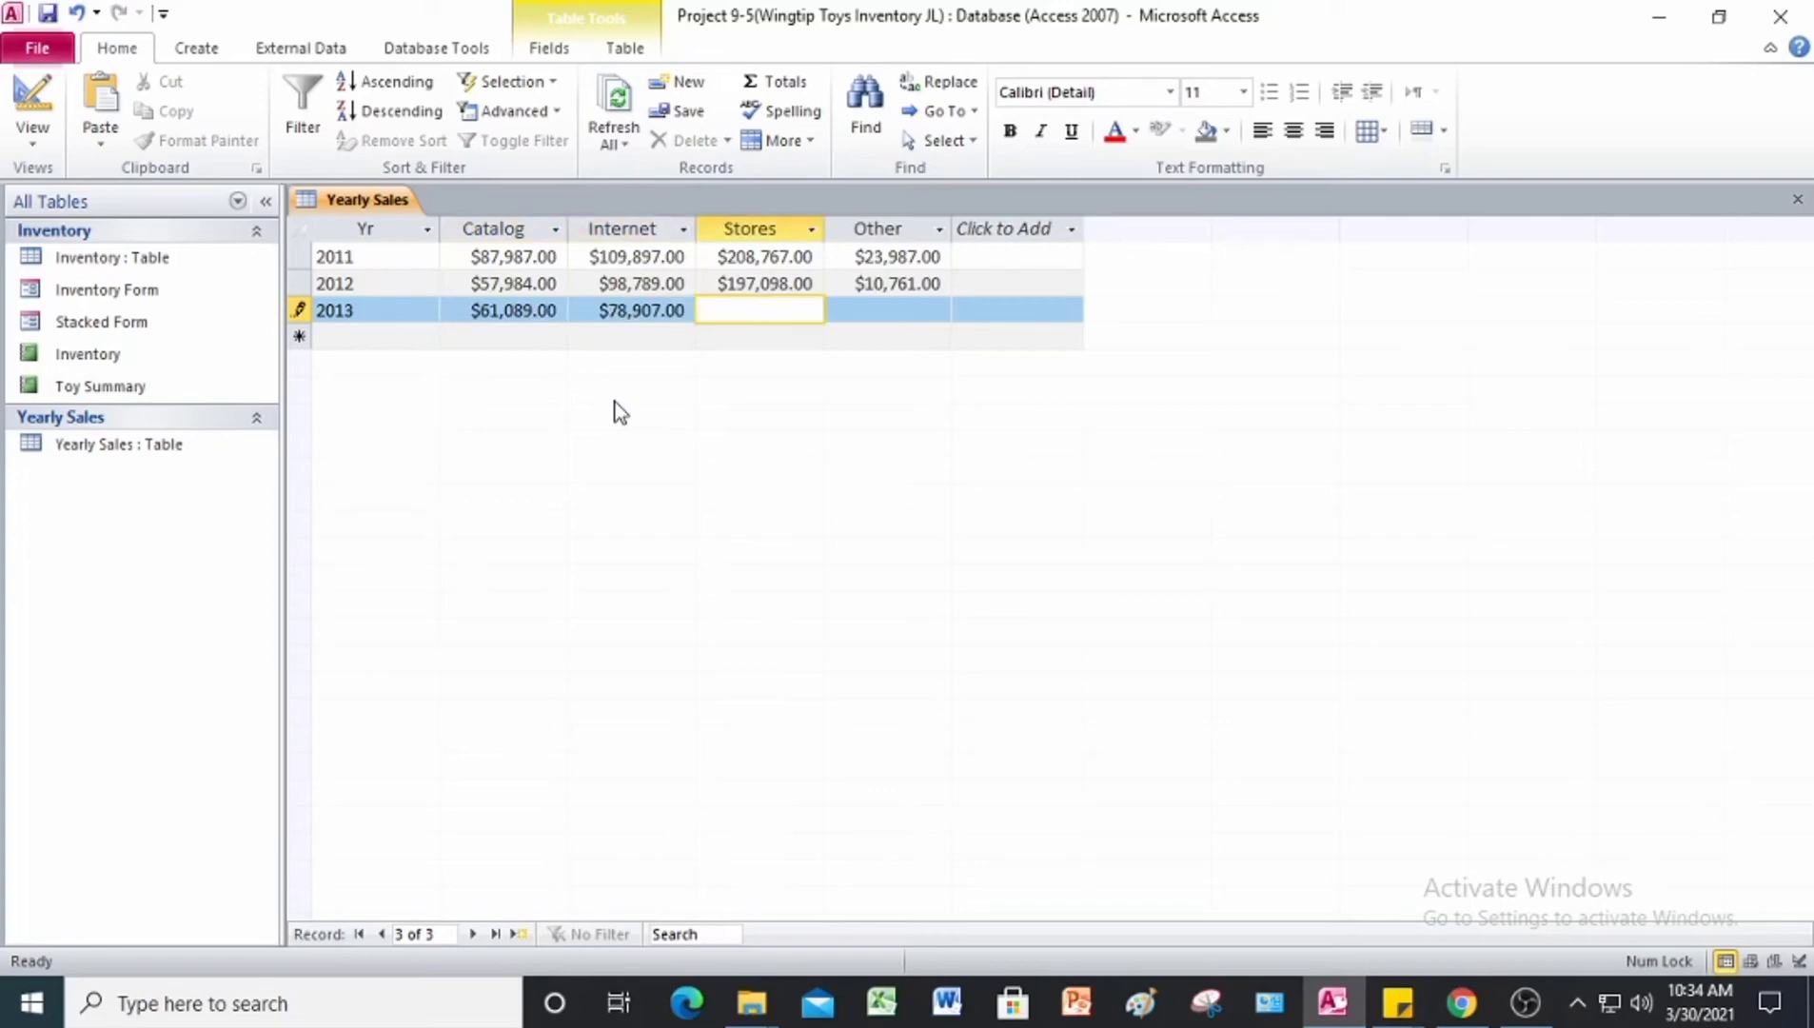
type("168234")
key("Tab")
type("9")
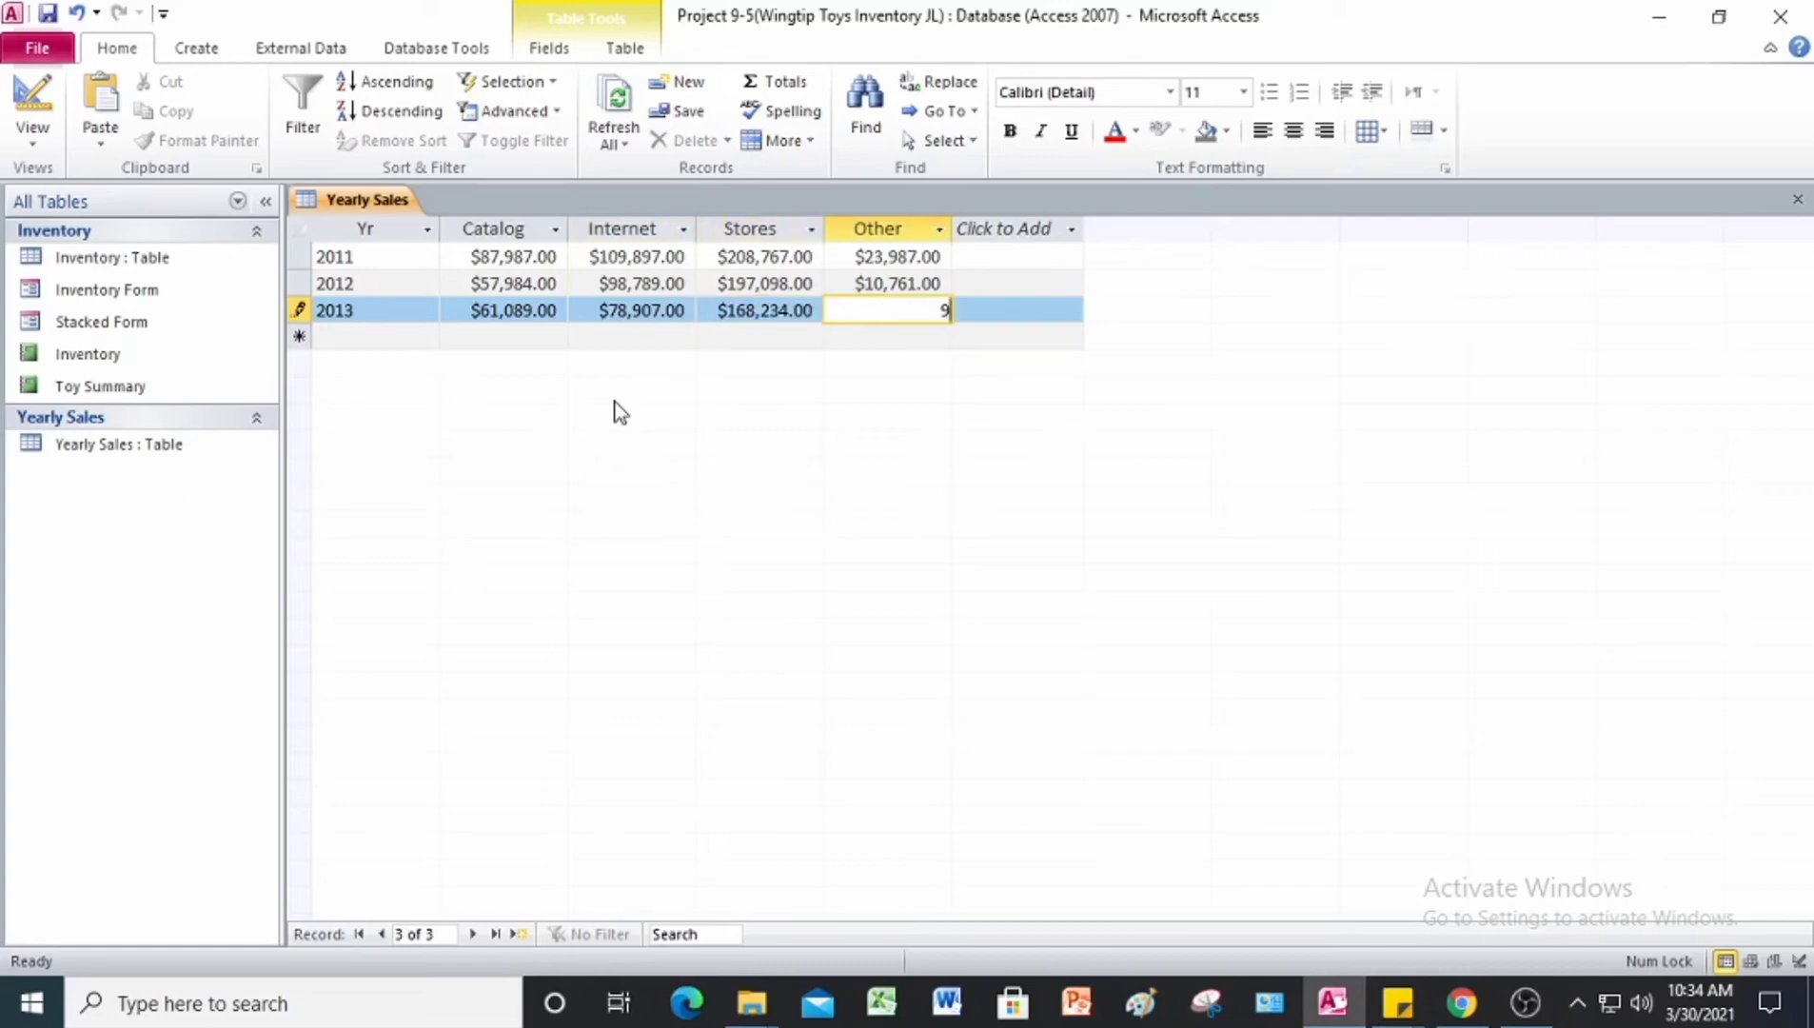
type(",125")
key("Tab")
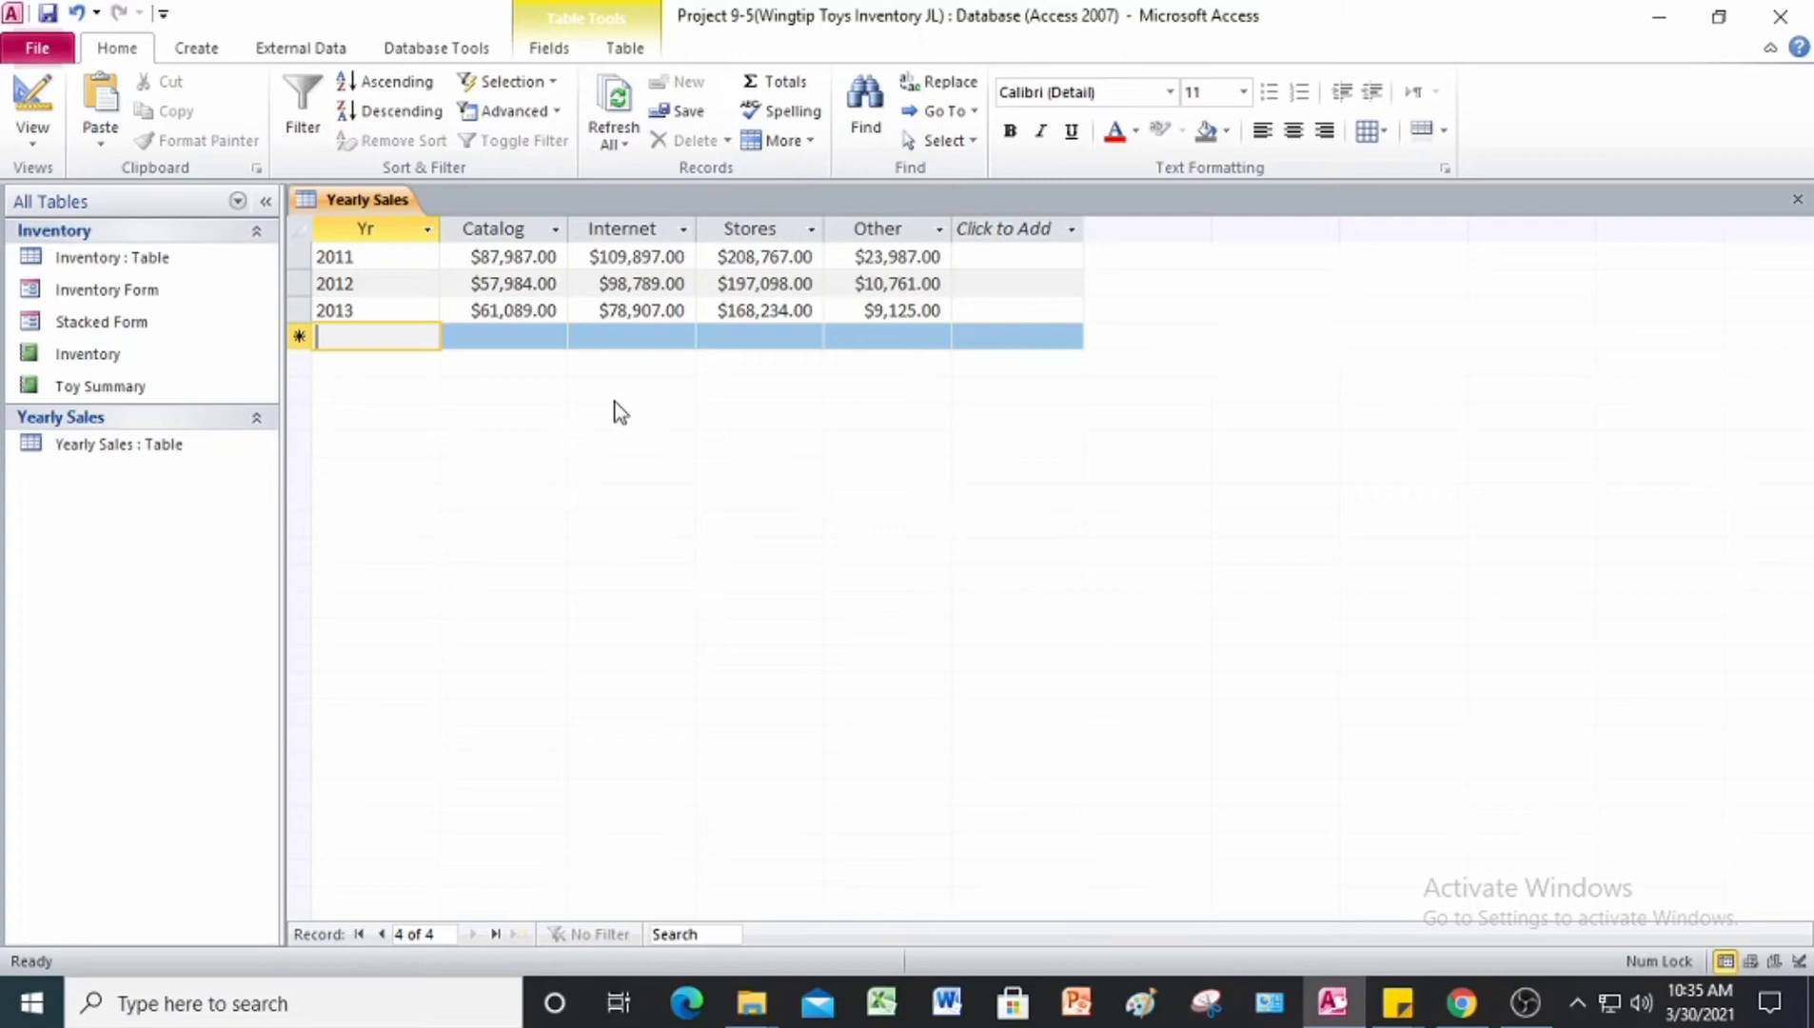
right_click(349, 206)
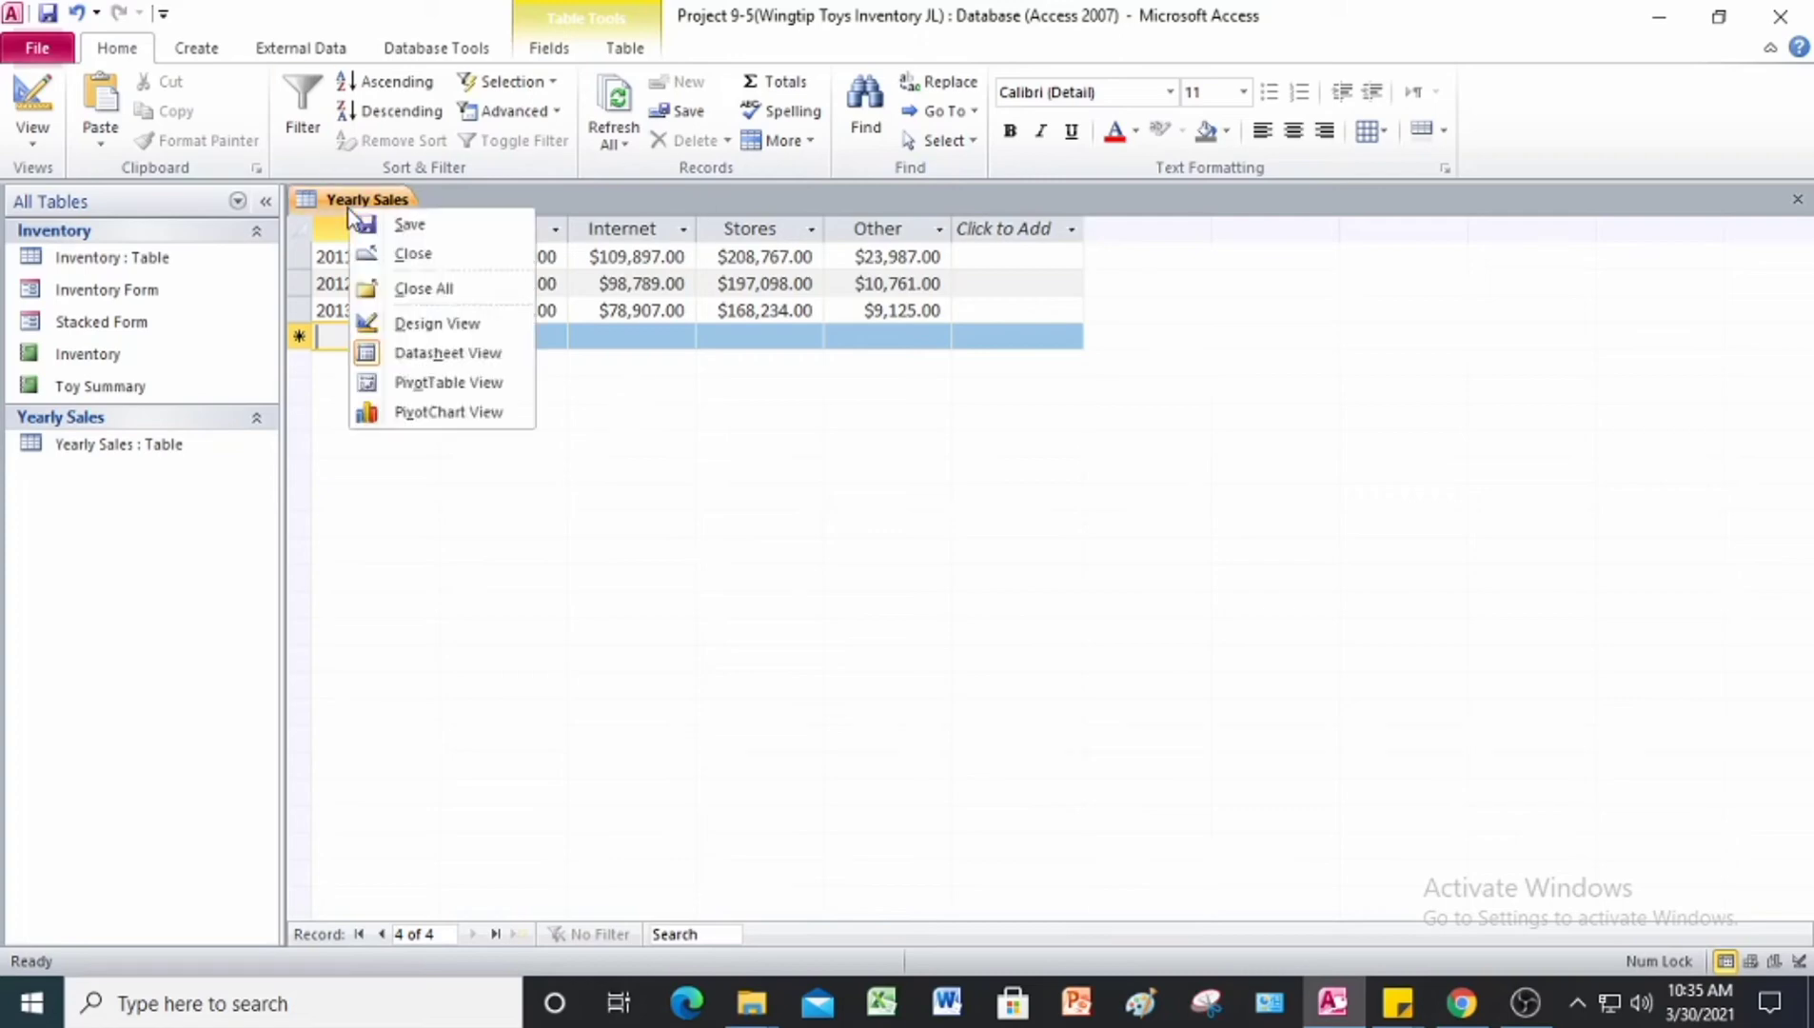
left_click(404, 224)
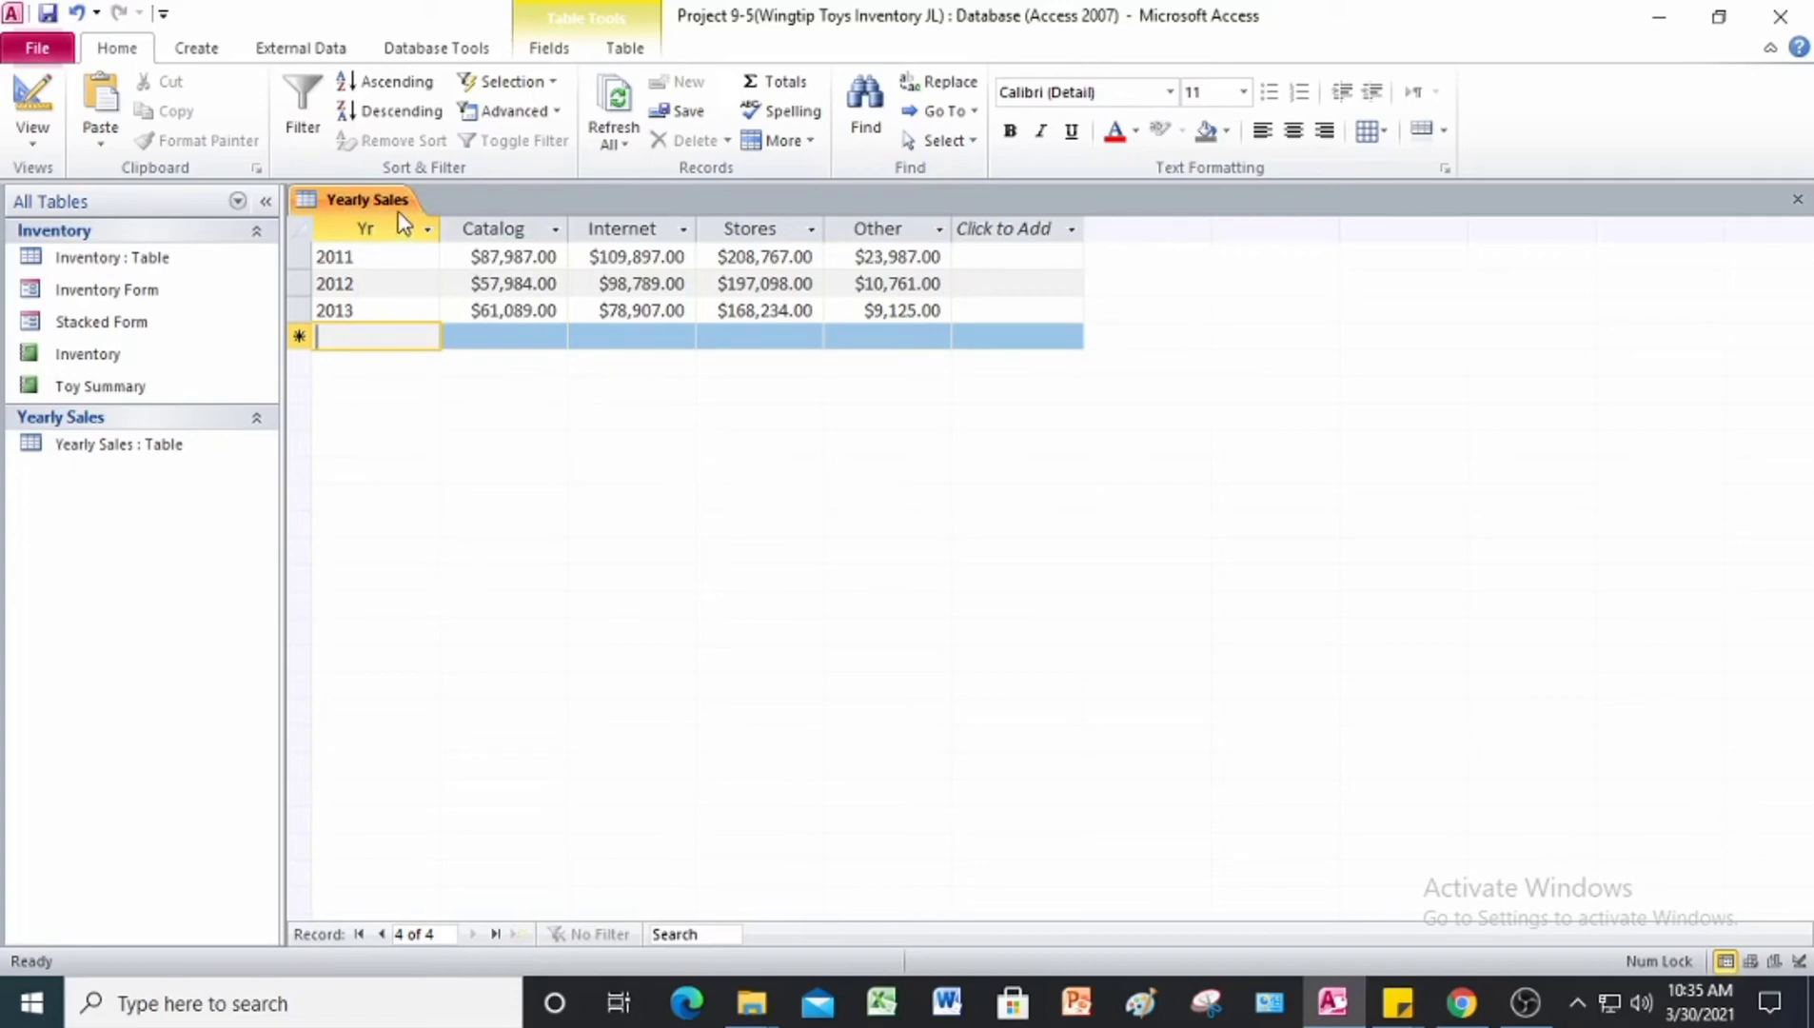
Step: Insert a Totals row in the Yearly Sales datasheet and set the Catalog column's total to Sum
left_click(299, 336)
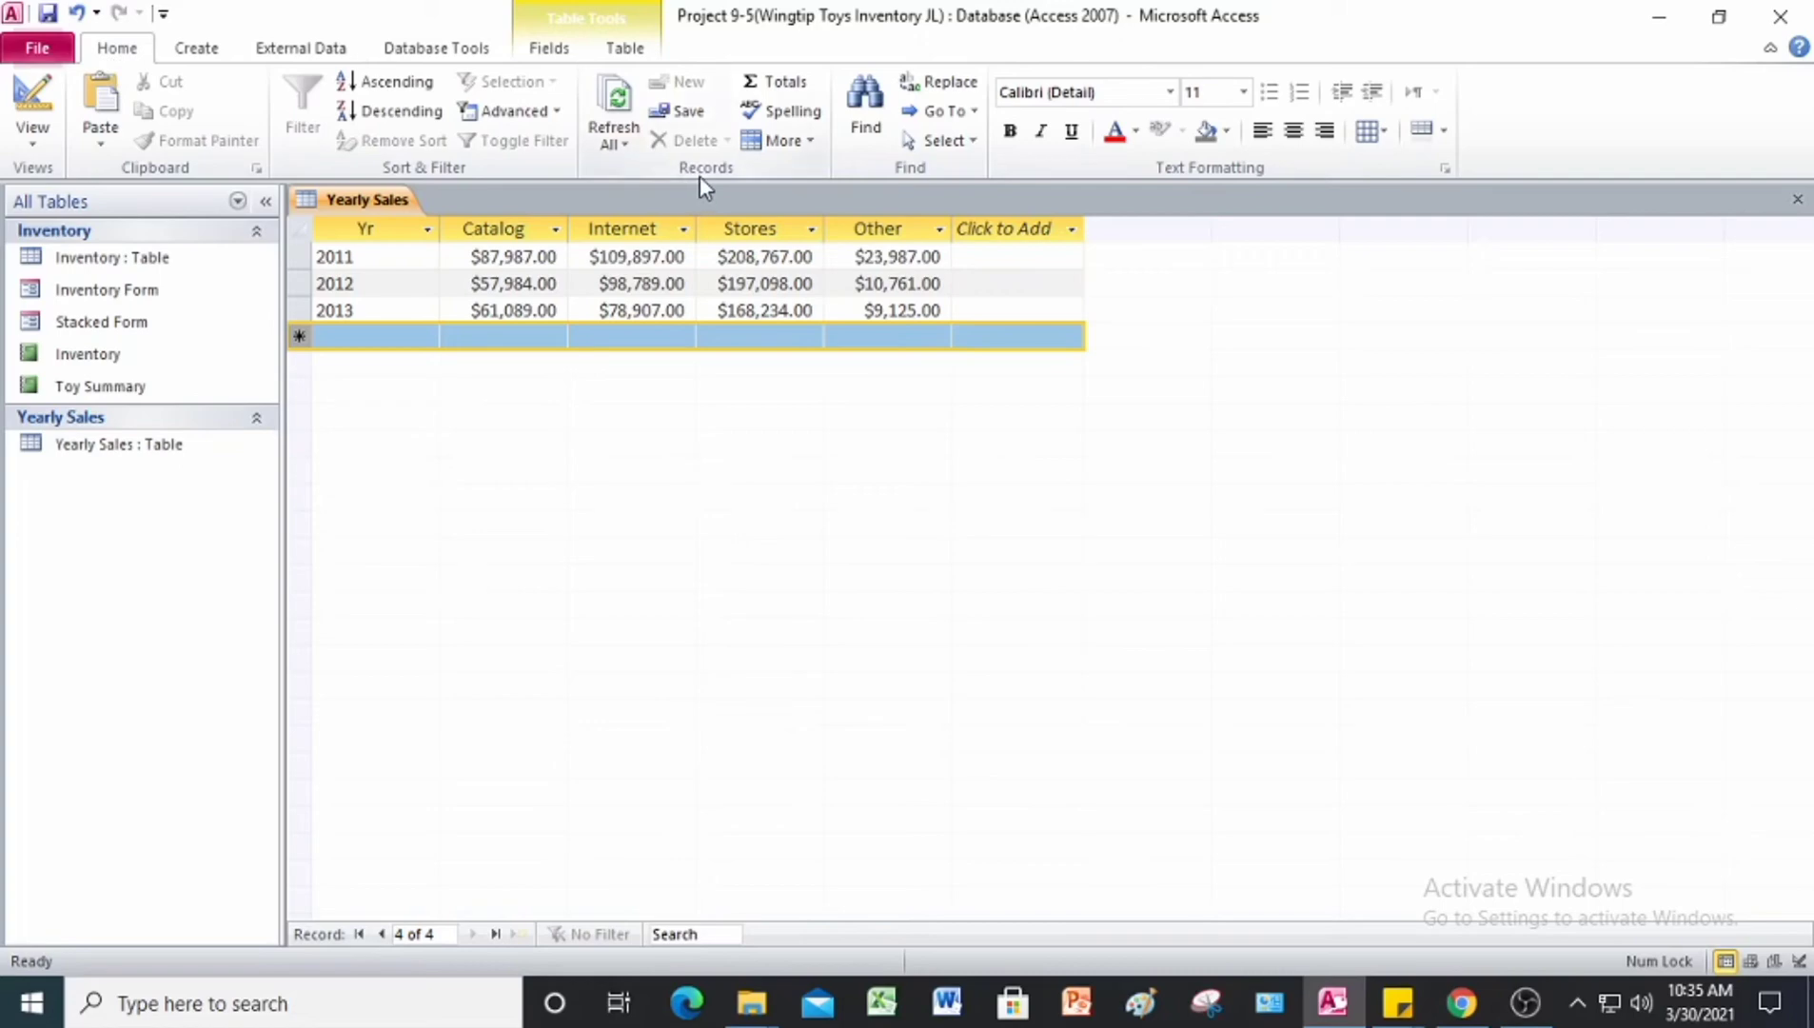
left_click(764, 83)
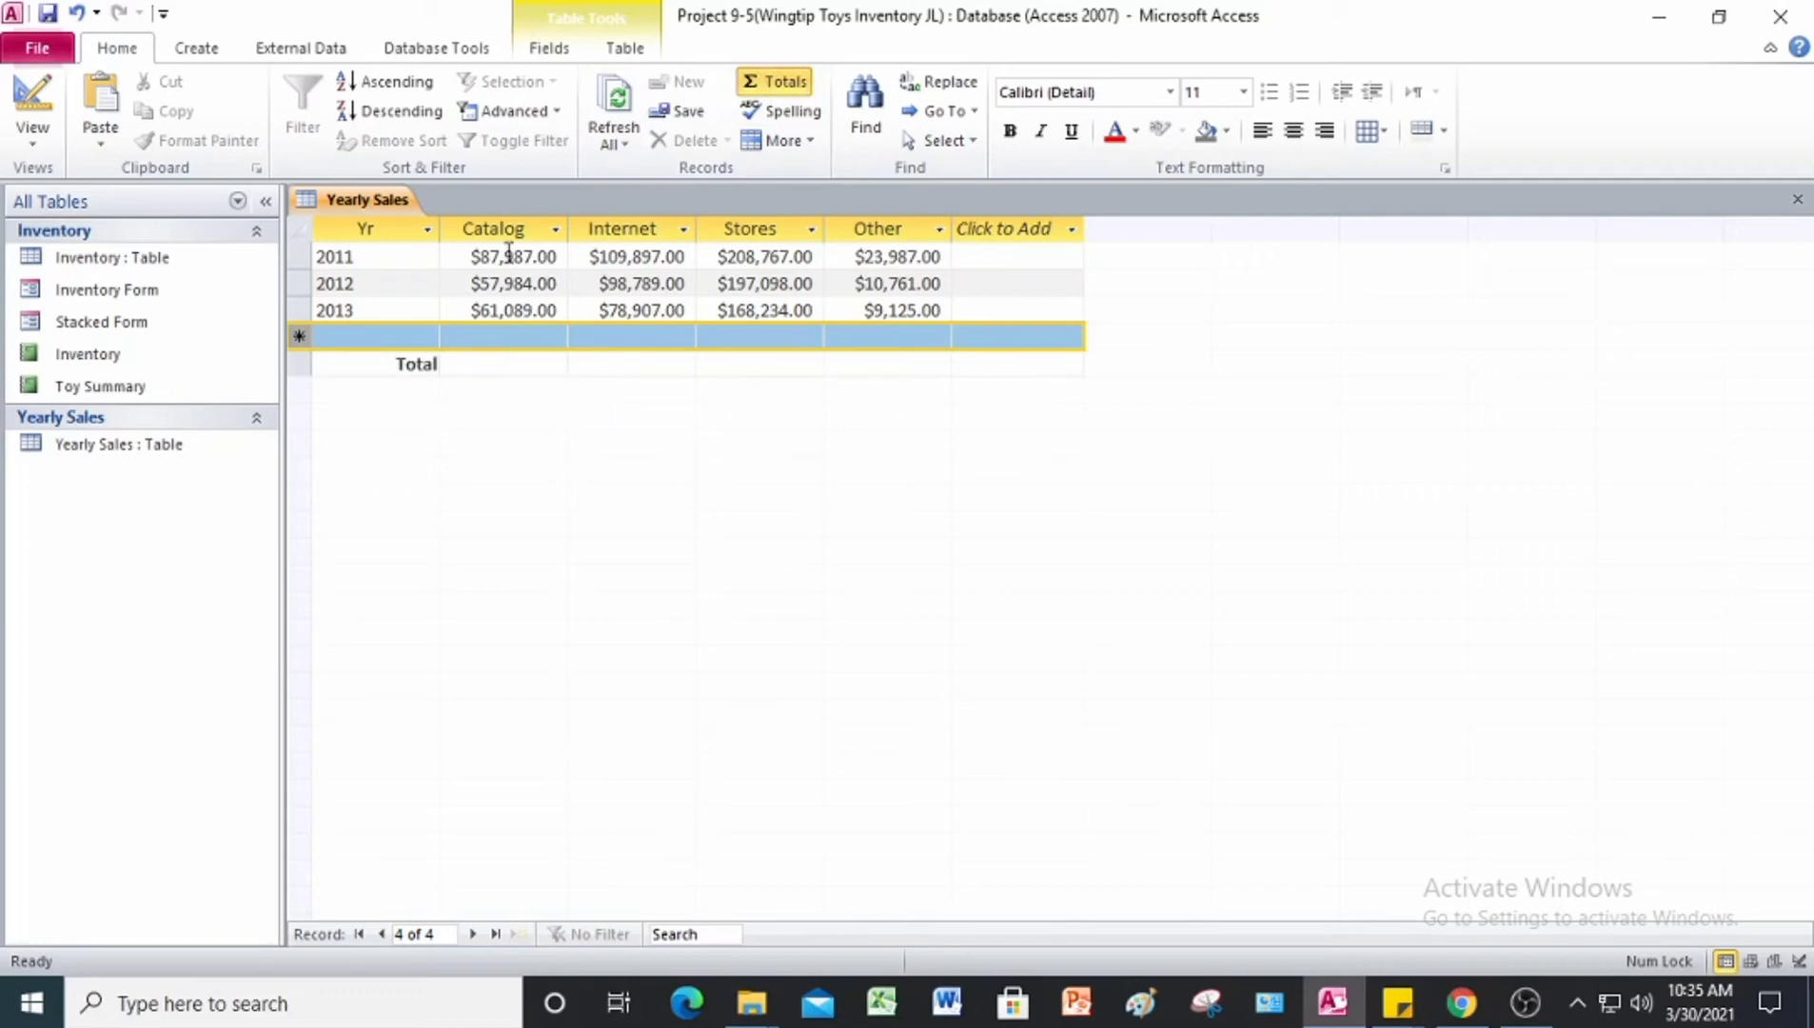
left_click(521, 365)
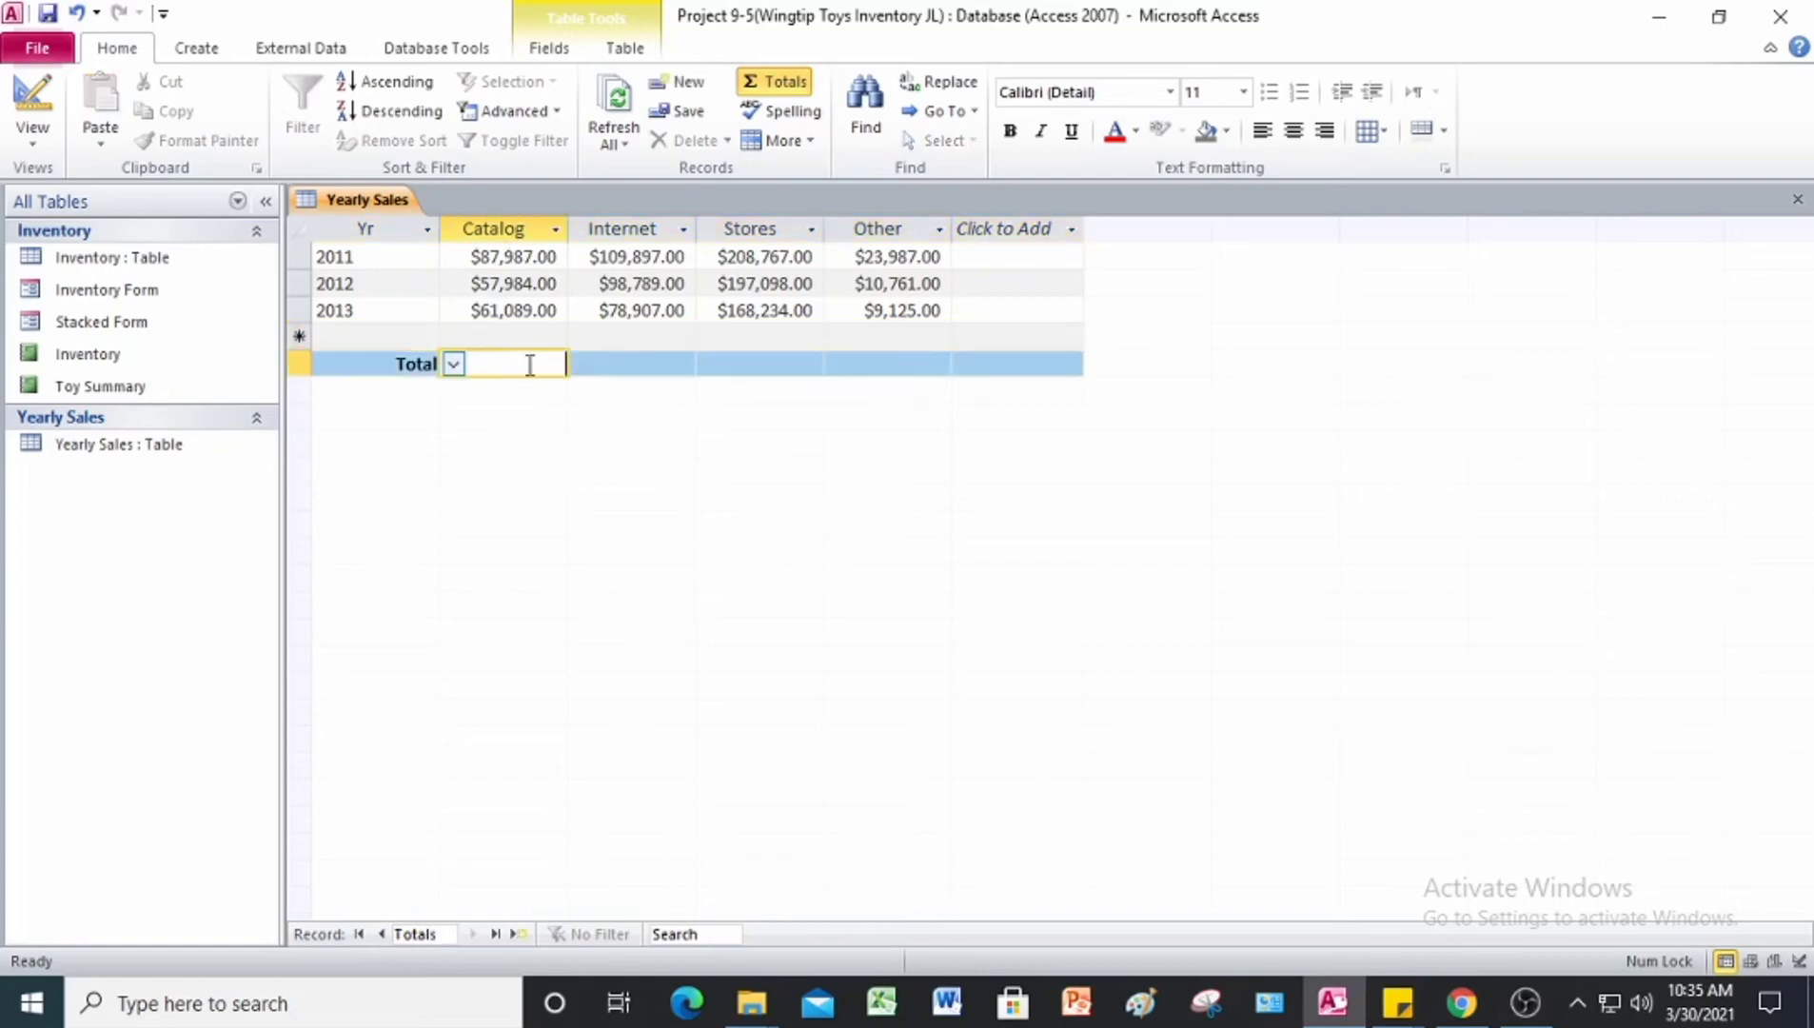
left_click(455, 365)
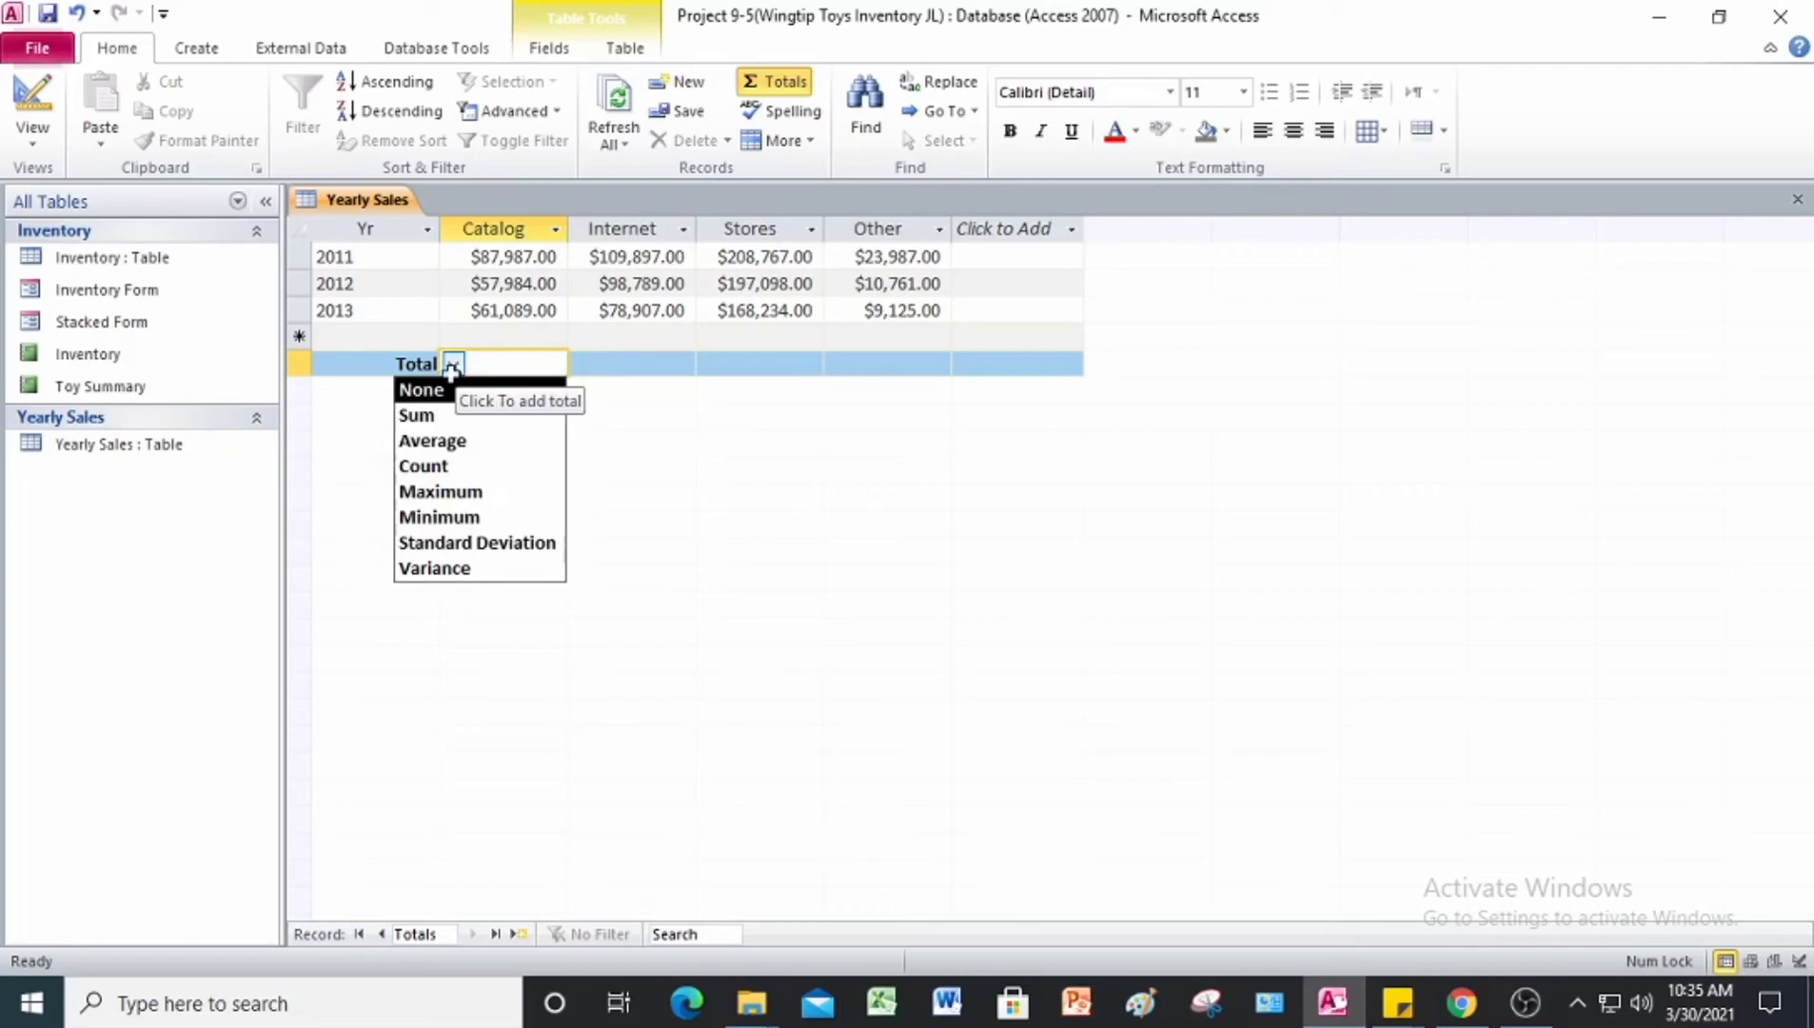
left_click(453, 416)
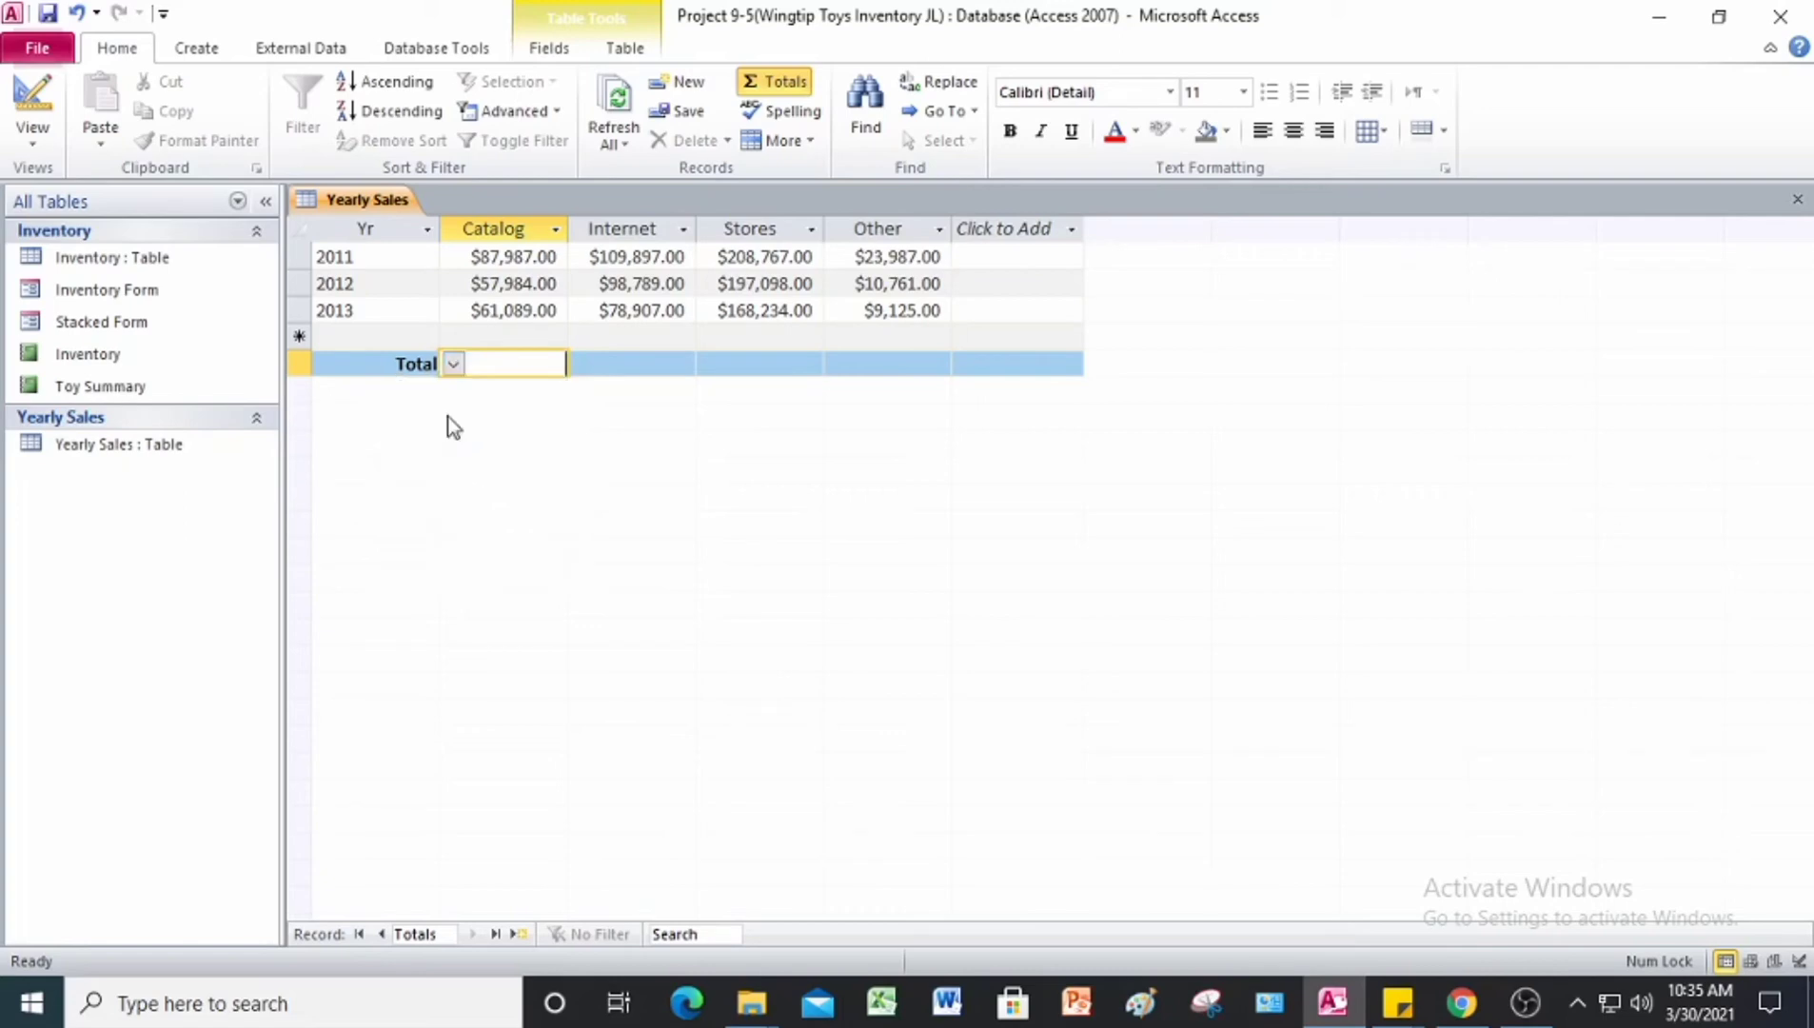
Step: Set the totals of the Internet, Stores and Other columns to Sum
left_click(623, 364)
left_click(583, 366)
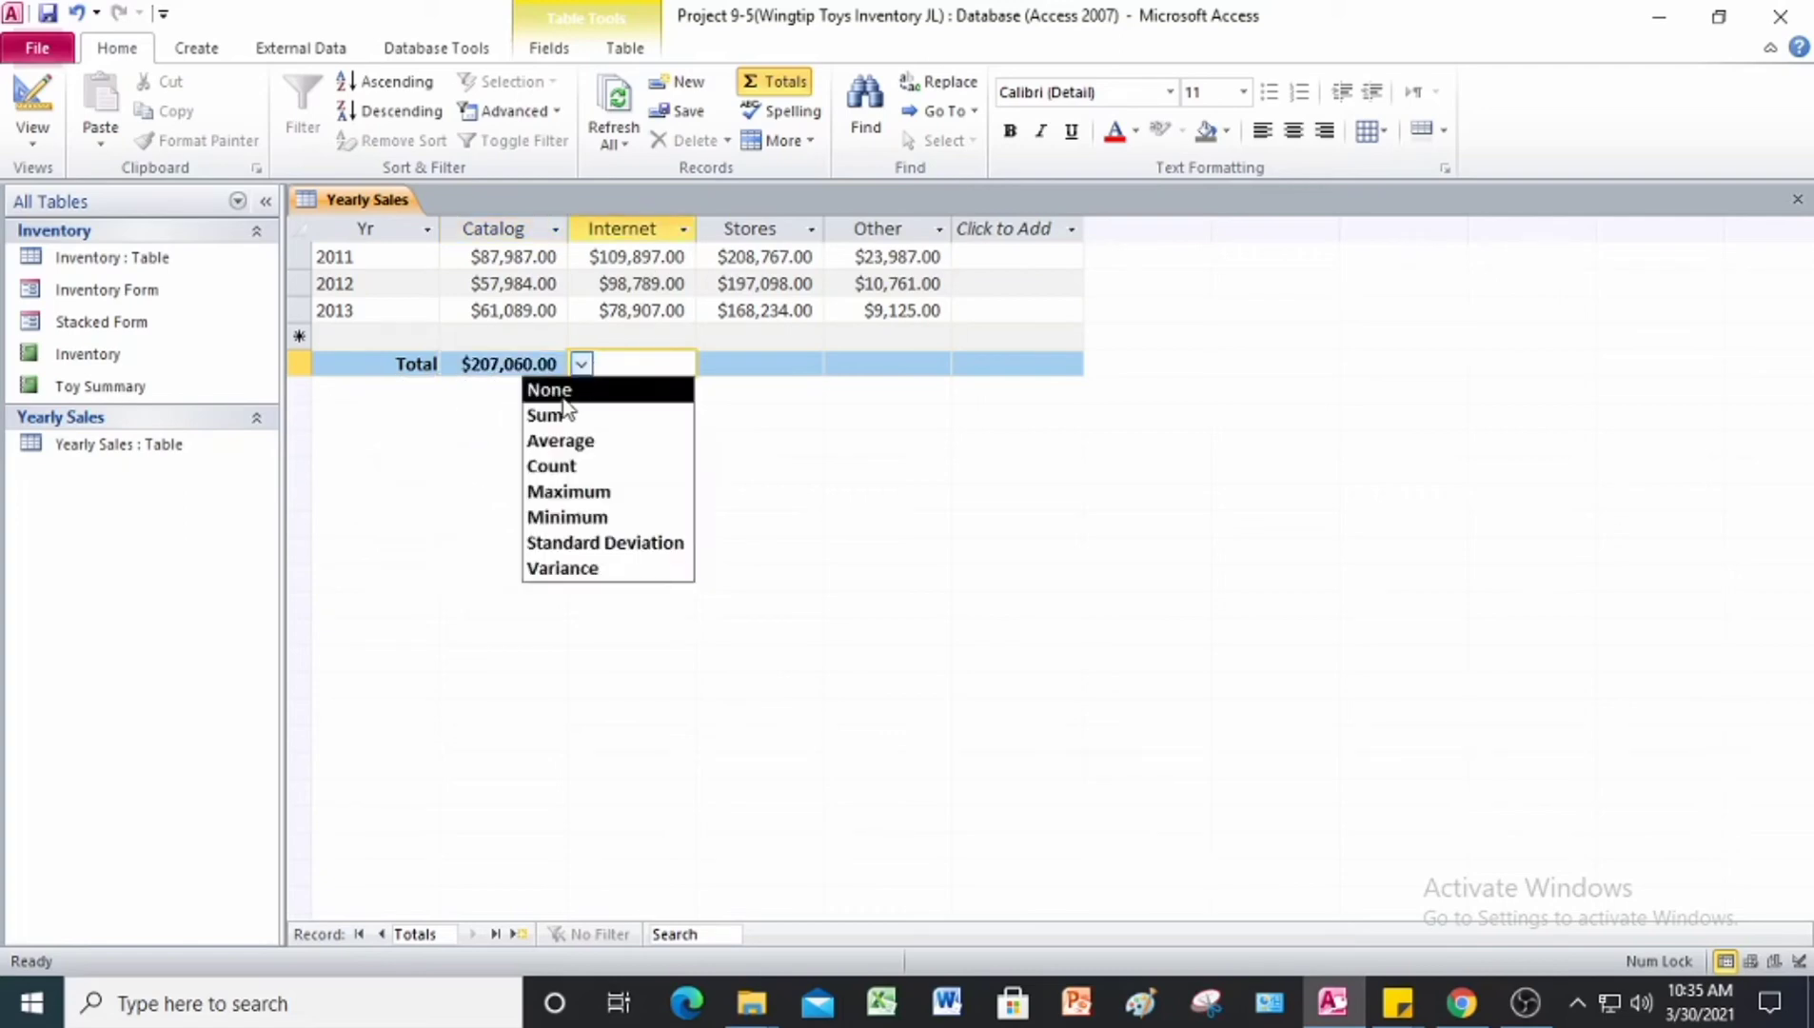
left_click(548, 415)
left_click(721, 366)
left_click(713, 364)
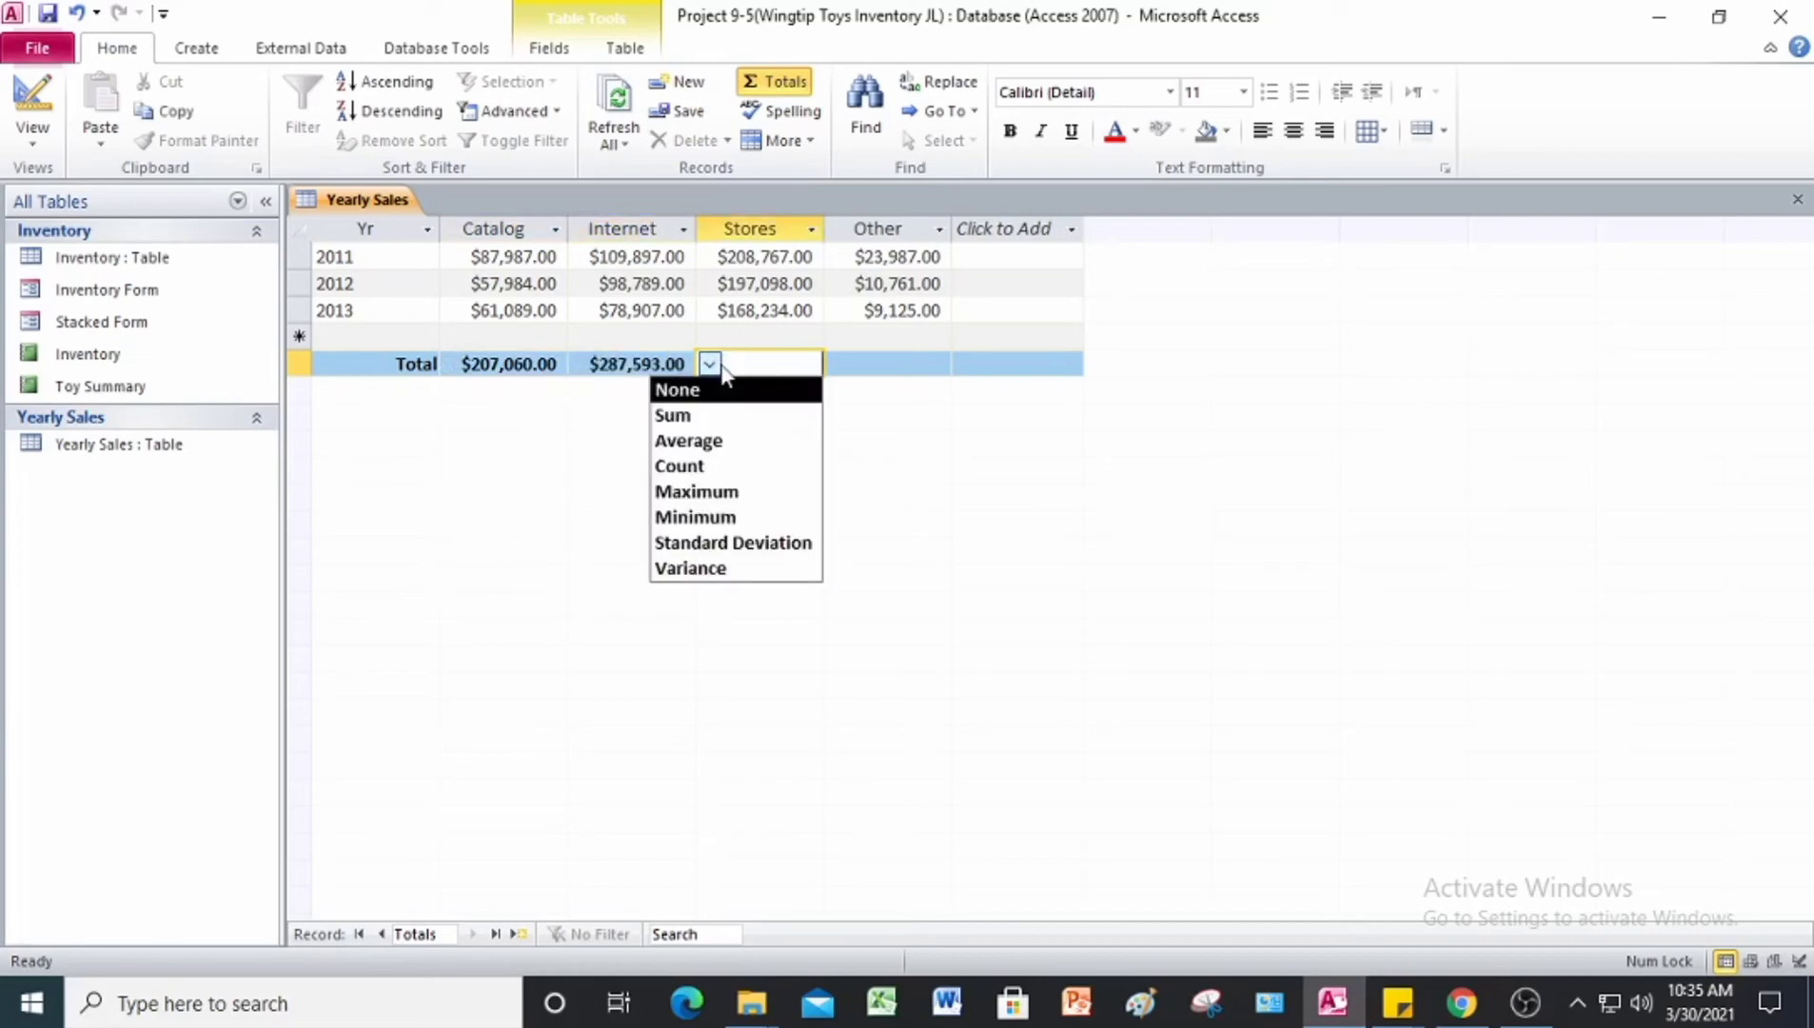
left_click(712, 369)
left_click(712, 370)
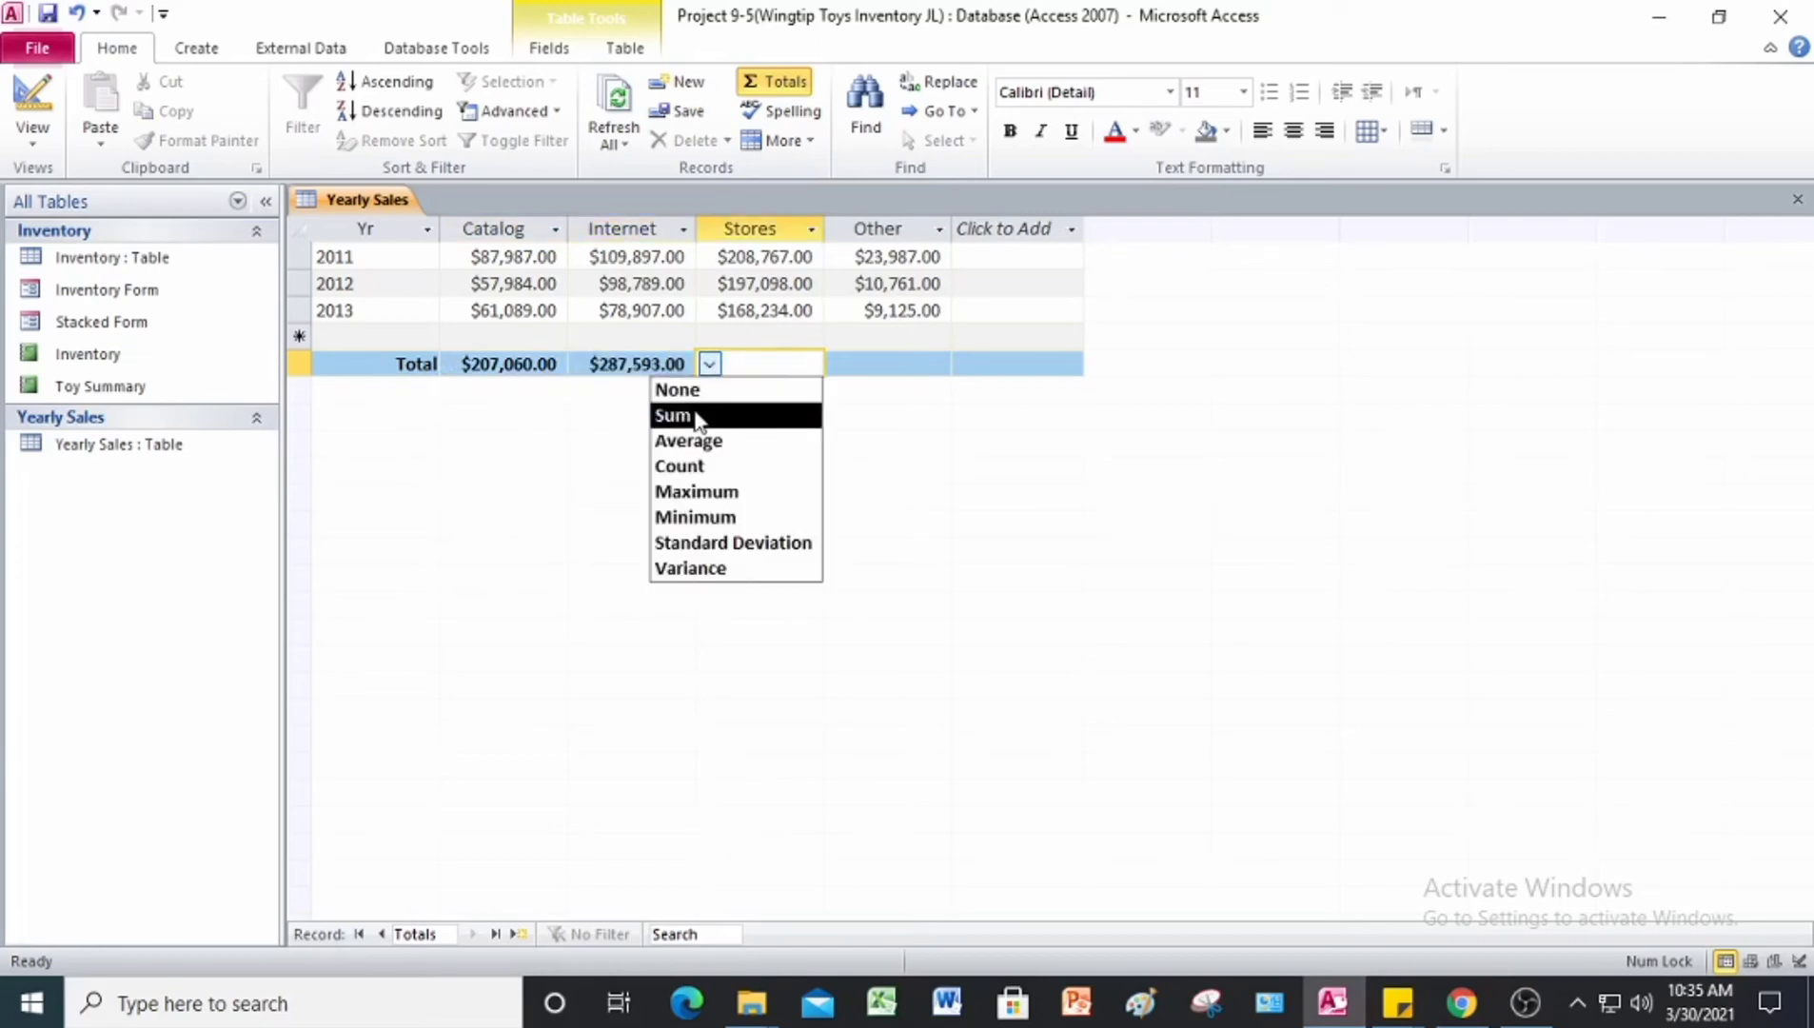
left_click(700, 416)
left_click(838, 364)
left_click(837, 365)
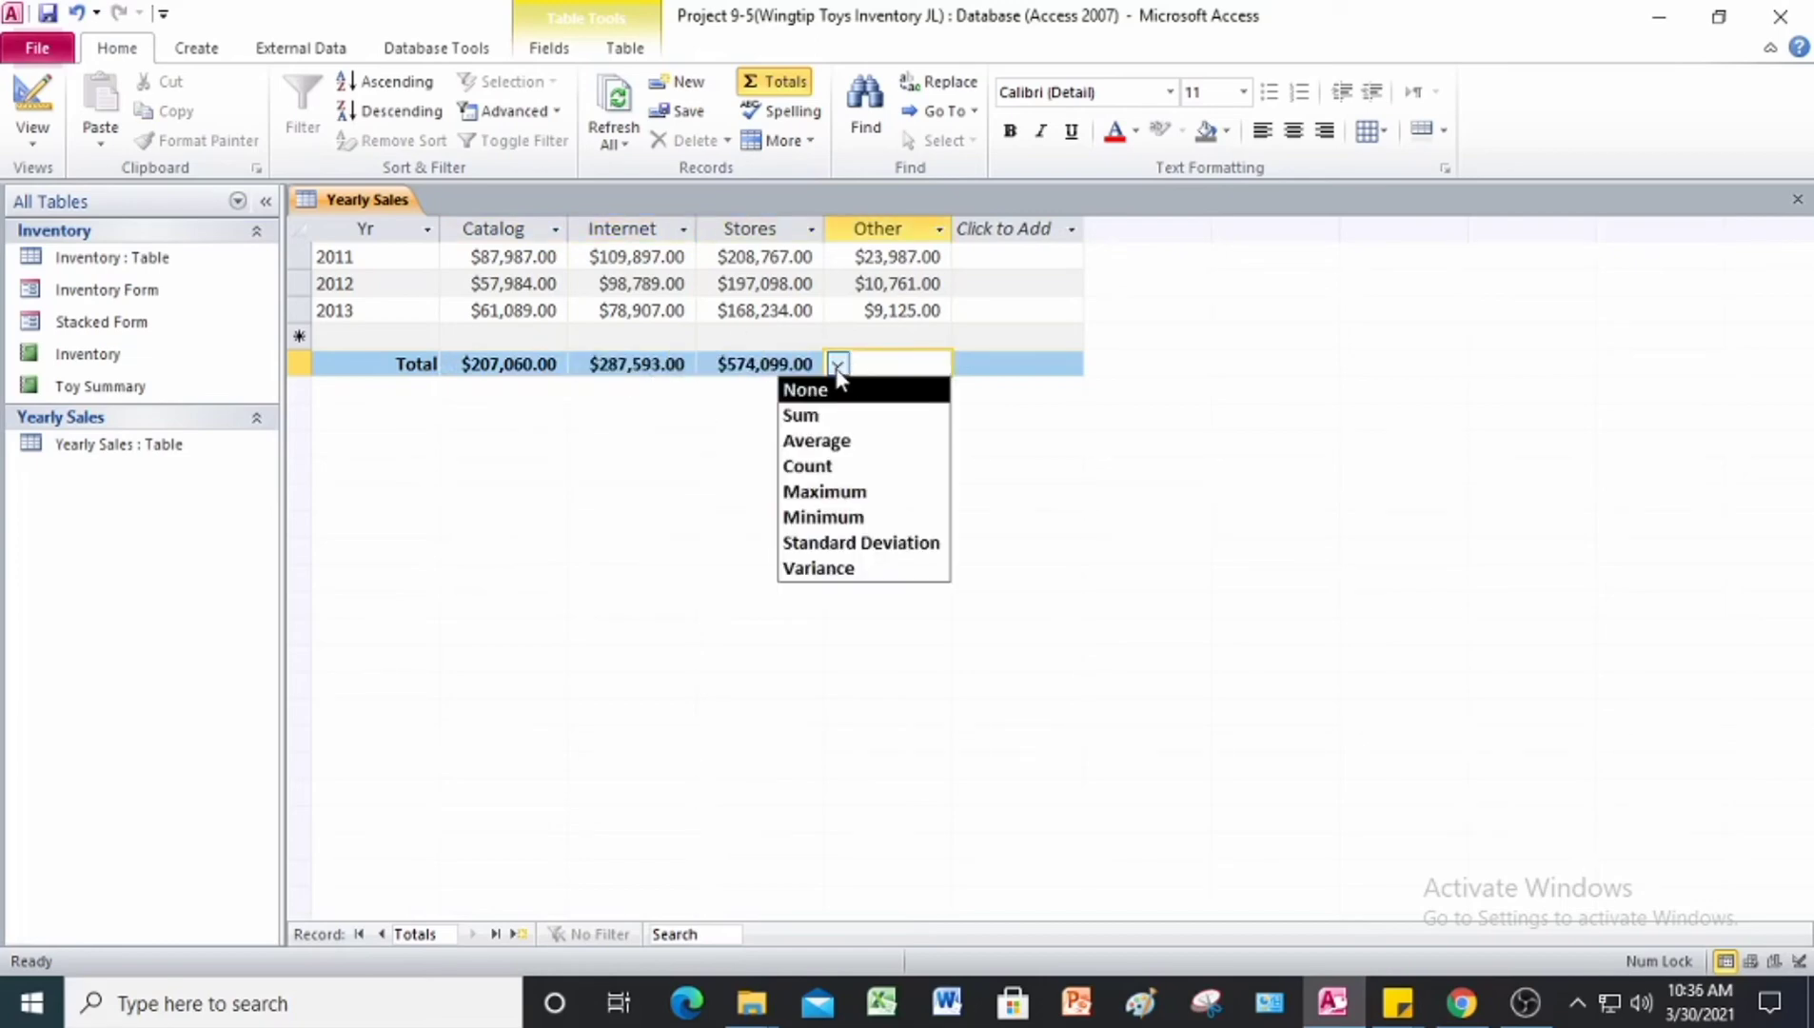
left_click(830, 417)
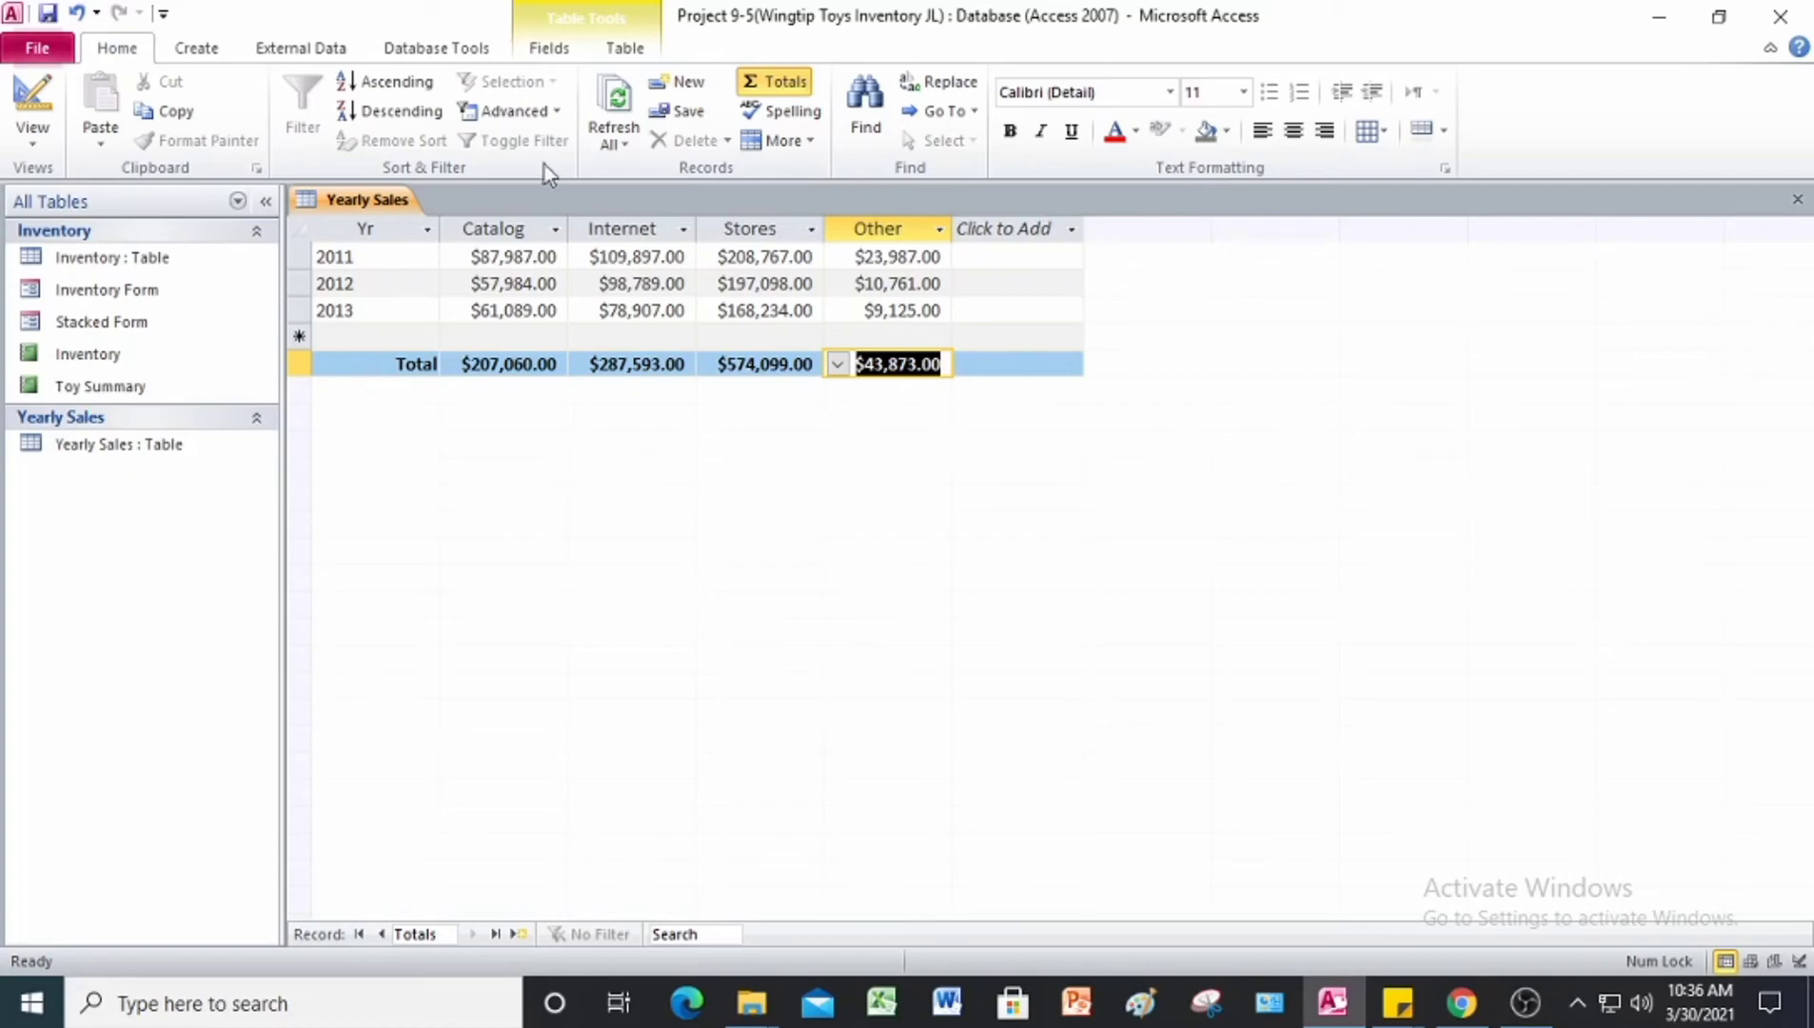
Step: Save the Yearly Sales table with its Totals row and close Access
right_click(374, 204)
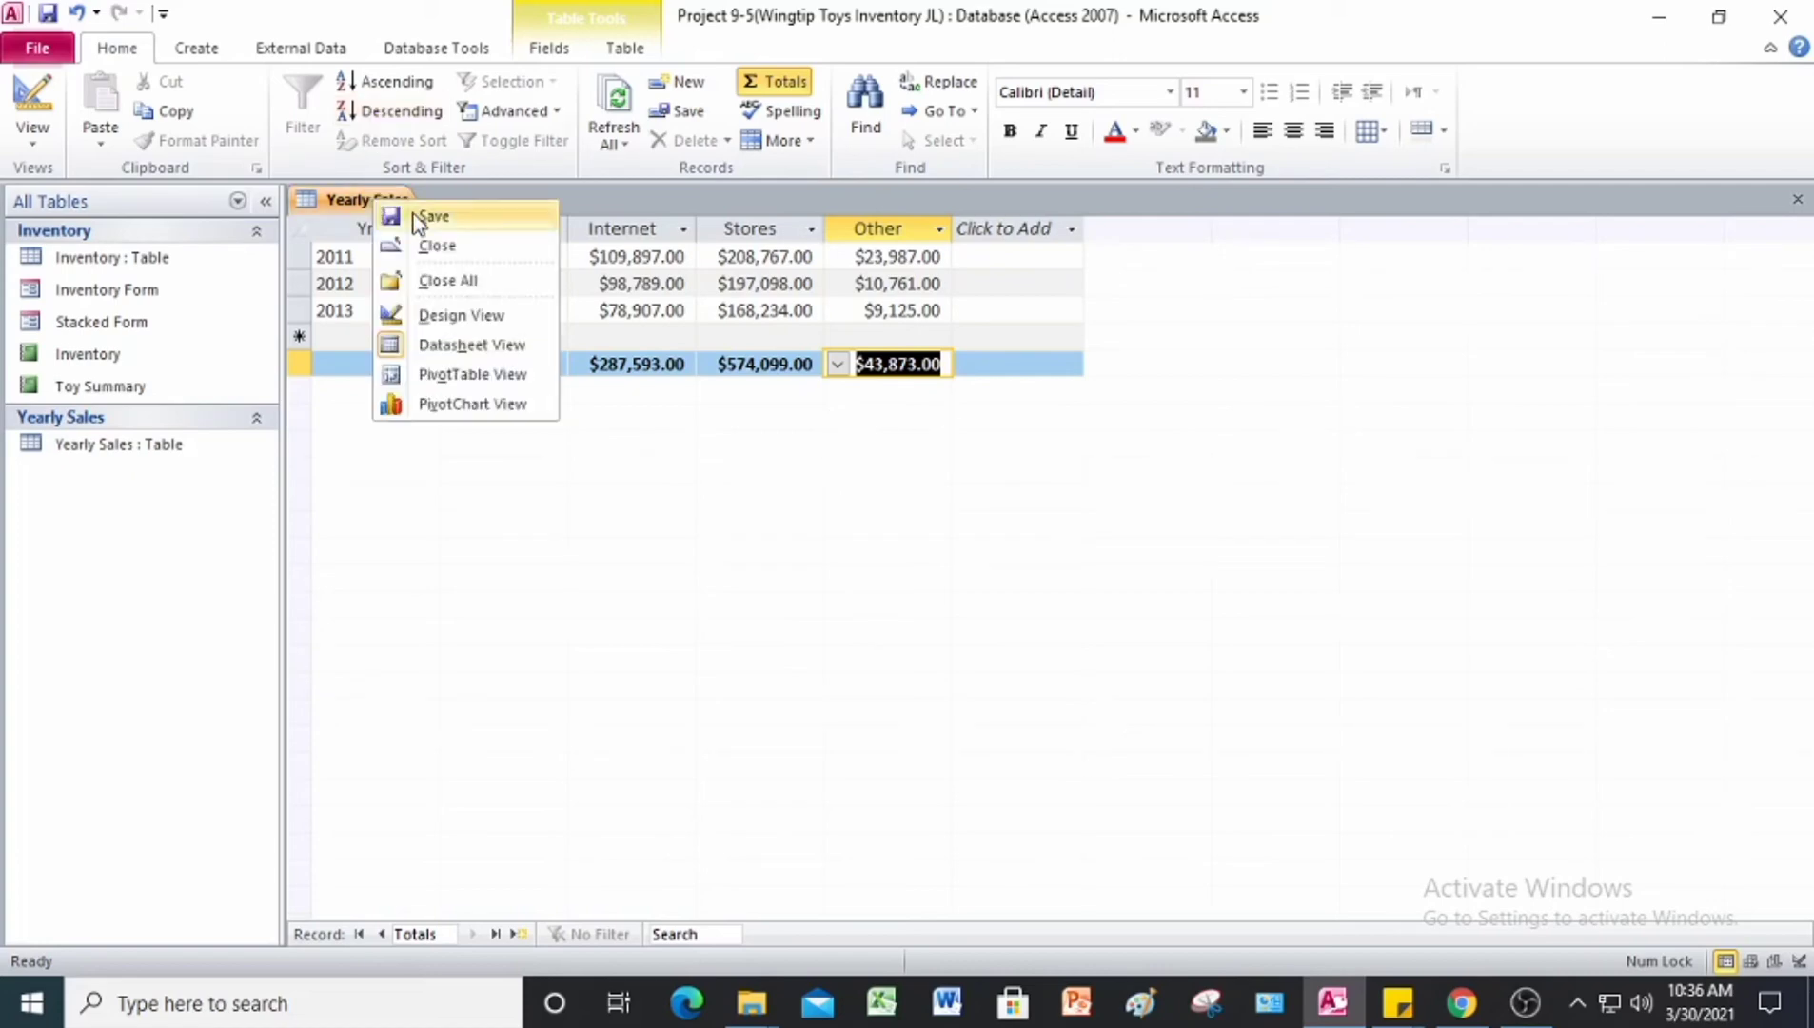
left_click(406, 219)
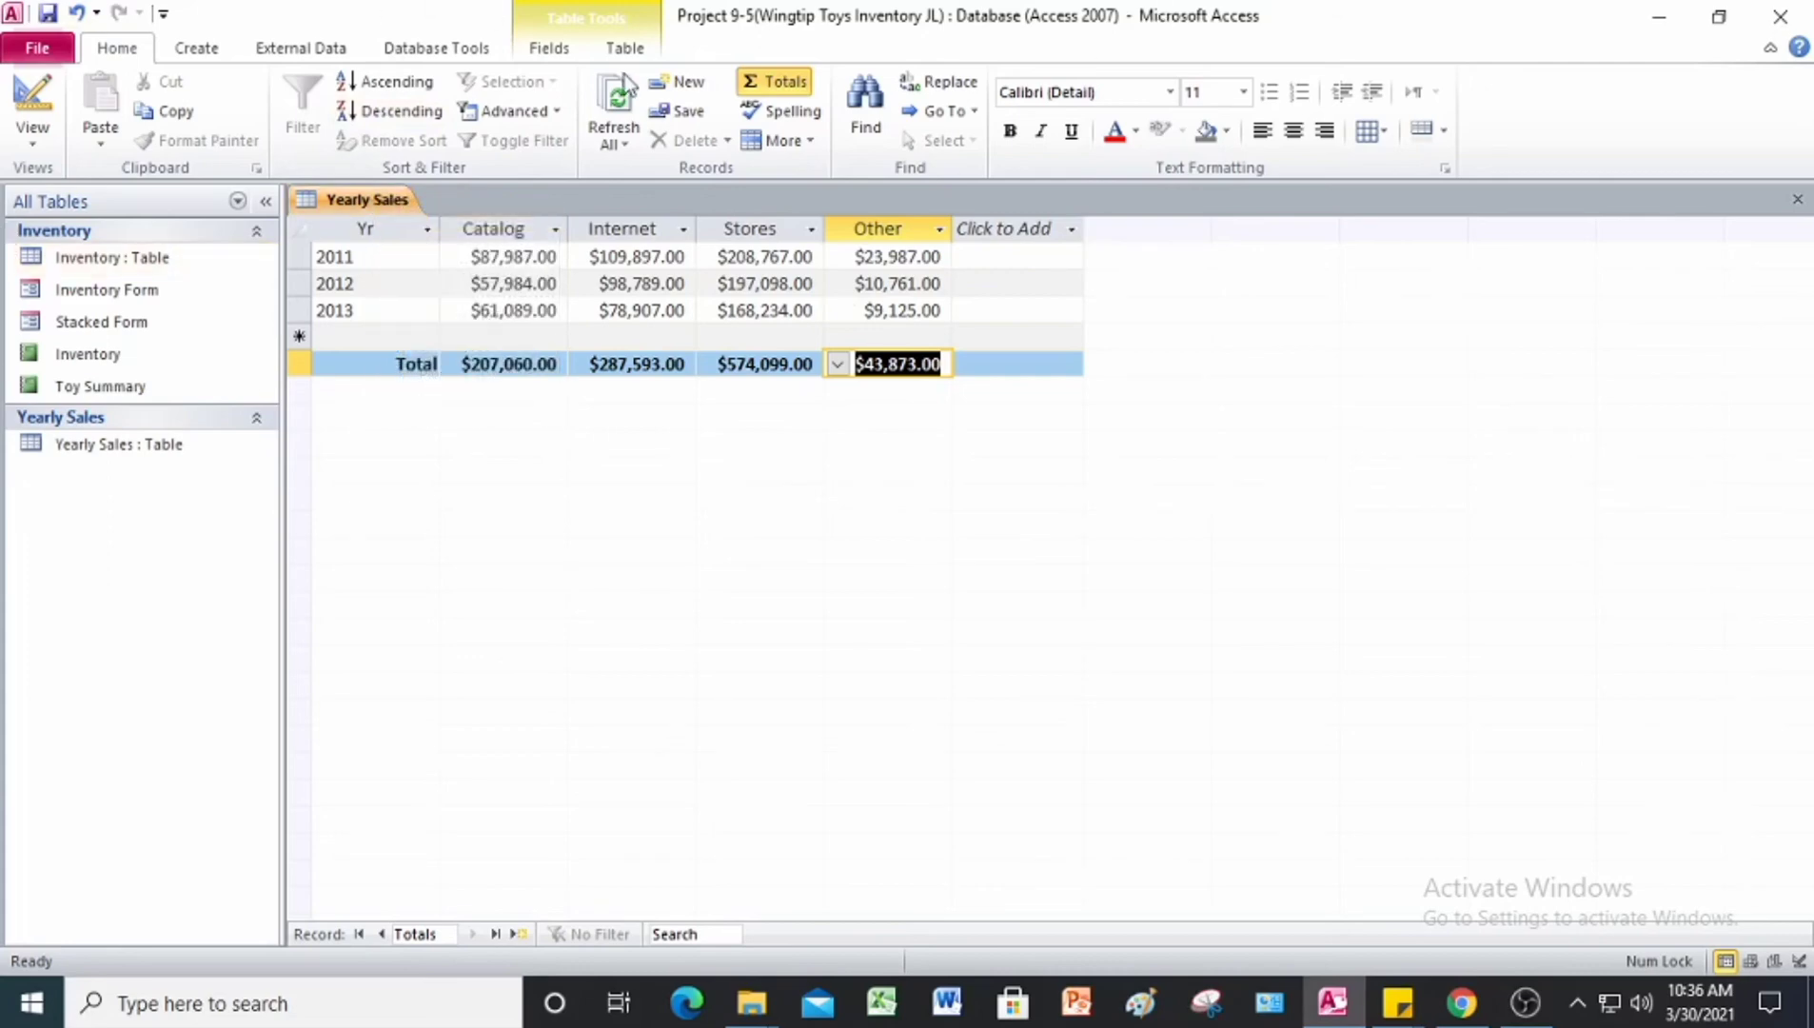
left_click(1768, 36)
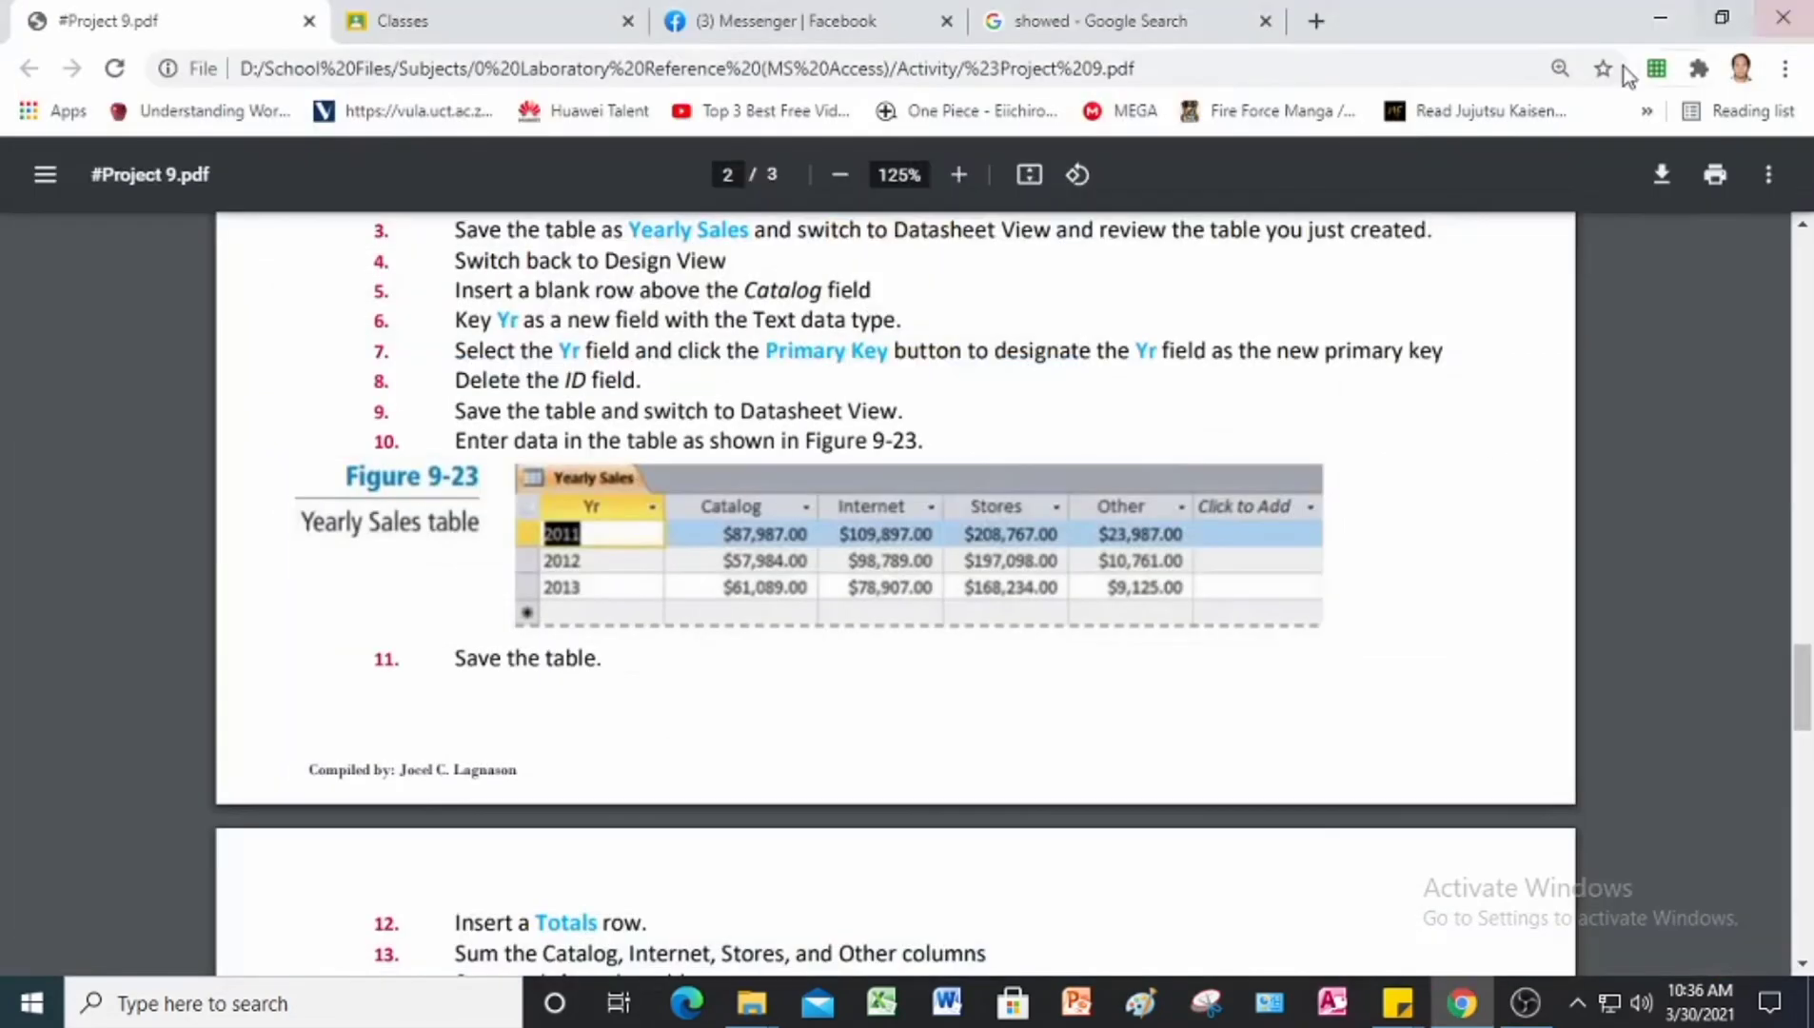
Step: Check the Project 9-6 instructions in the PDF, relaunch Access, and open the Alpine_Reservations database from the Project 9 Data Files folder
scroll(752, 518, "up", 5)
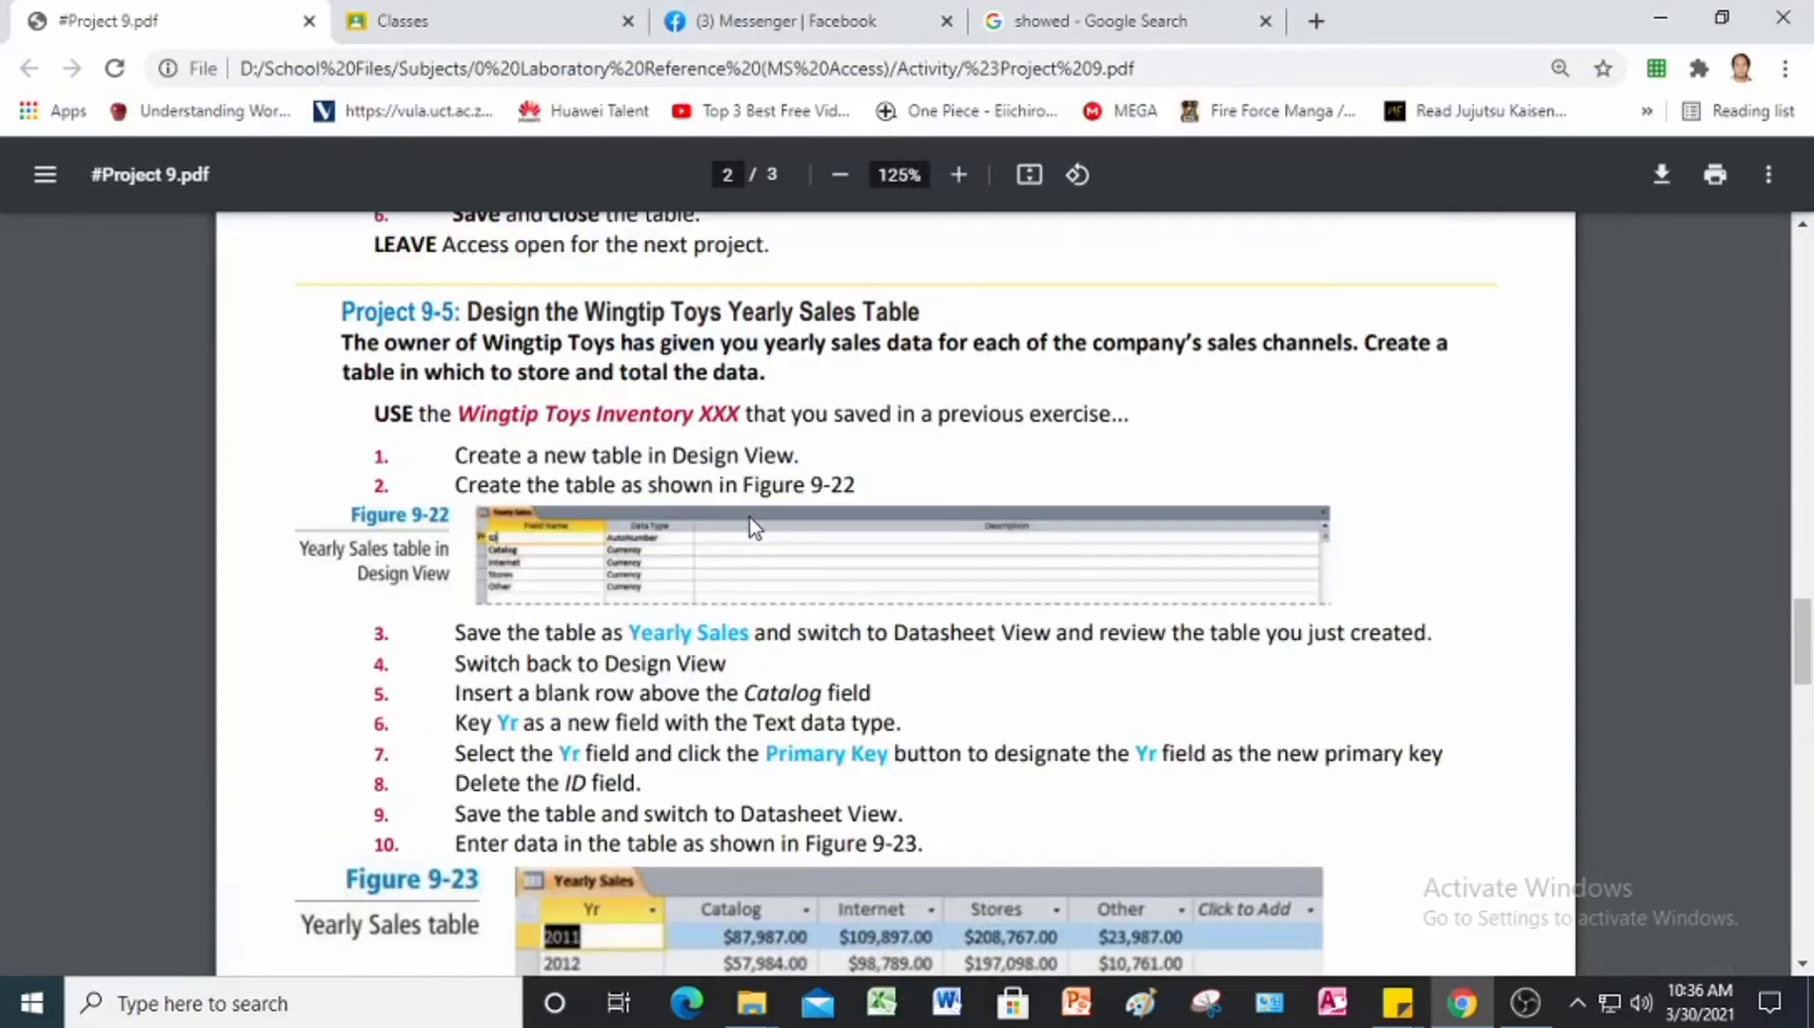
scroll(589, 428, "up", 1)
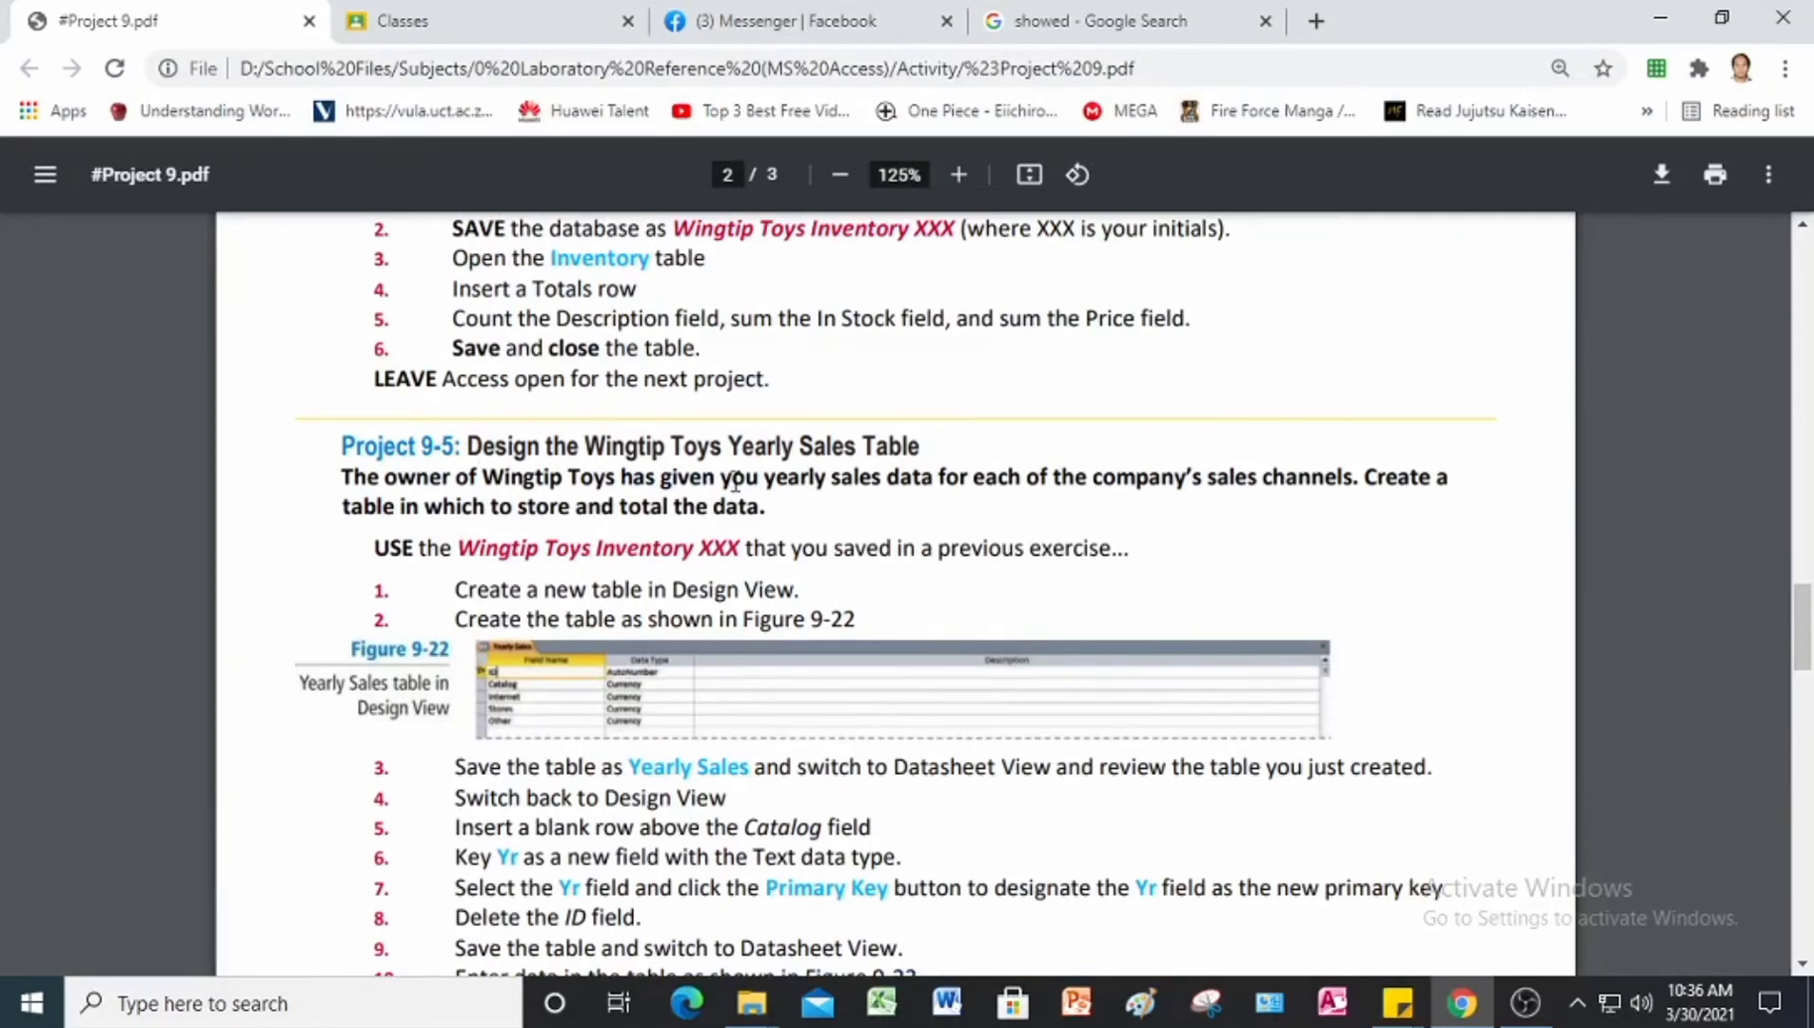
scroll(735, 480, "down", 10)
scroll(736, 480, "down", 3)
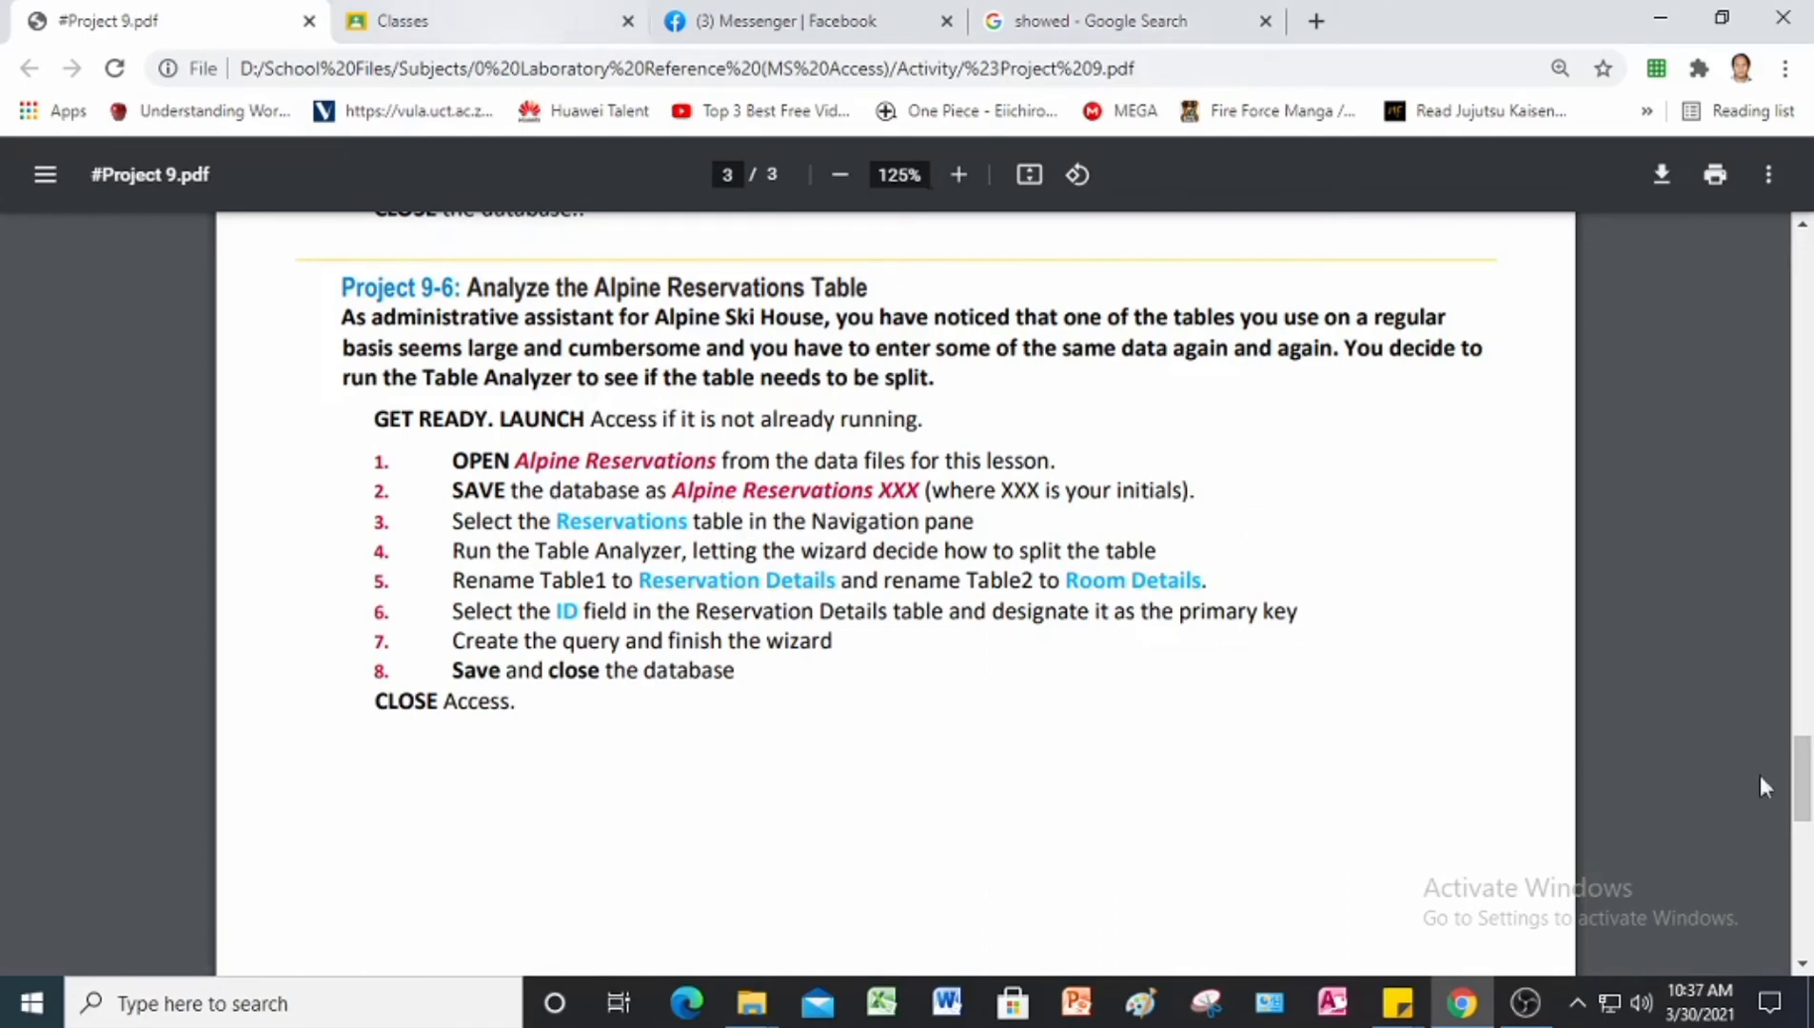
left_click(1333, 1003)
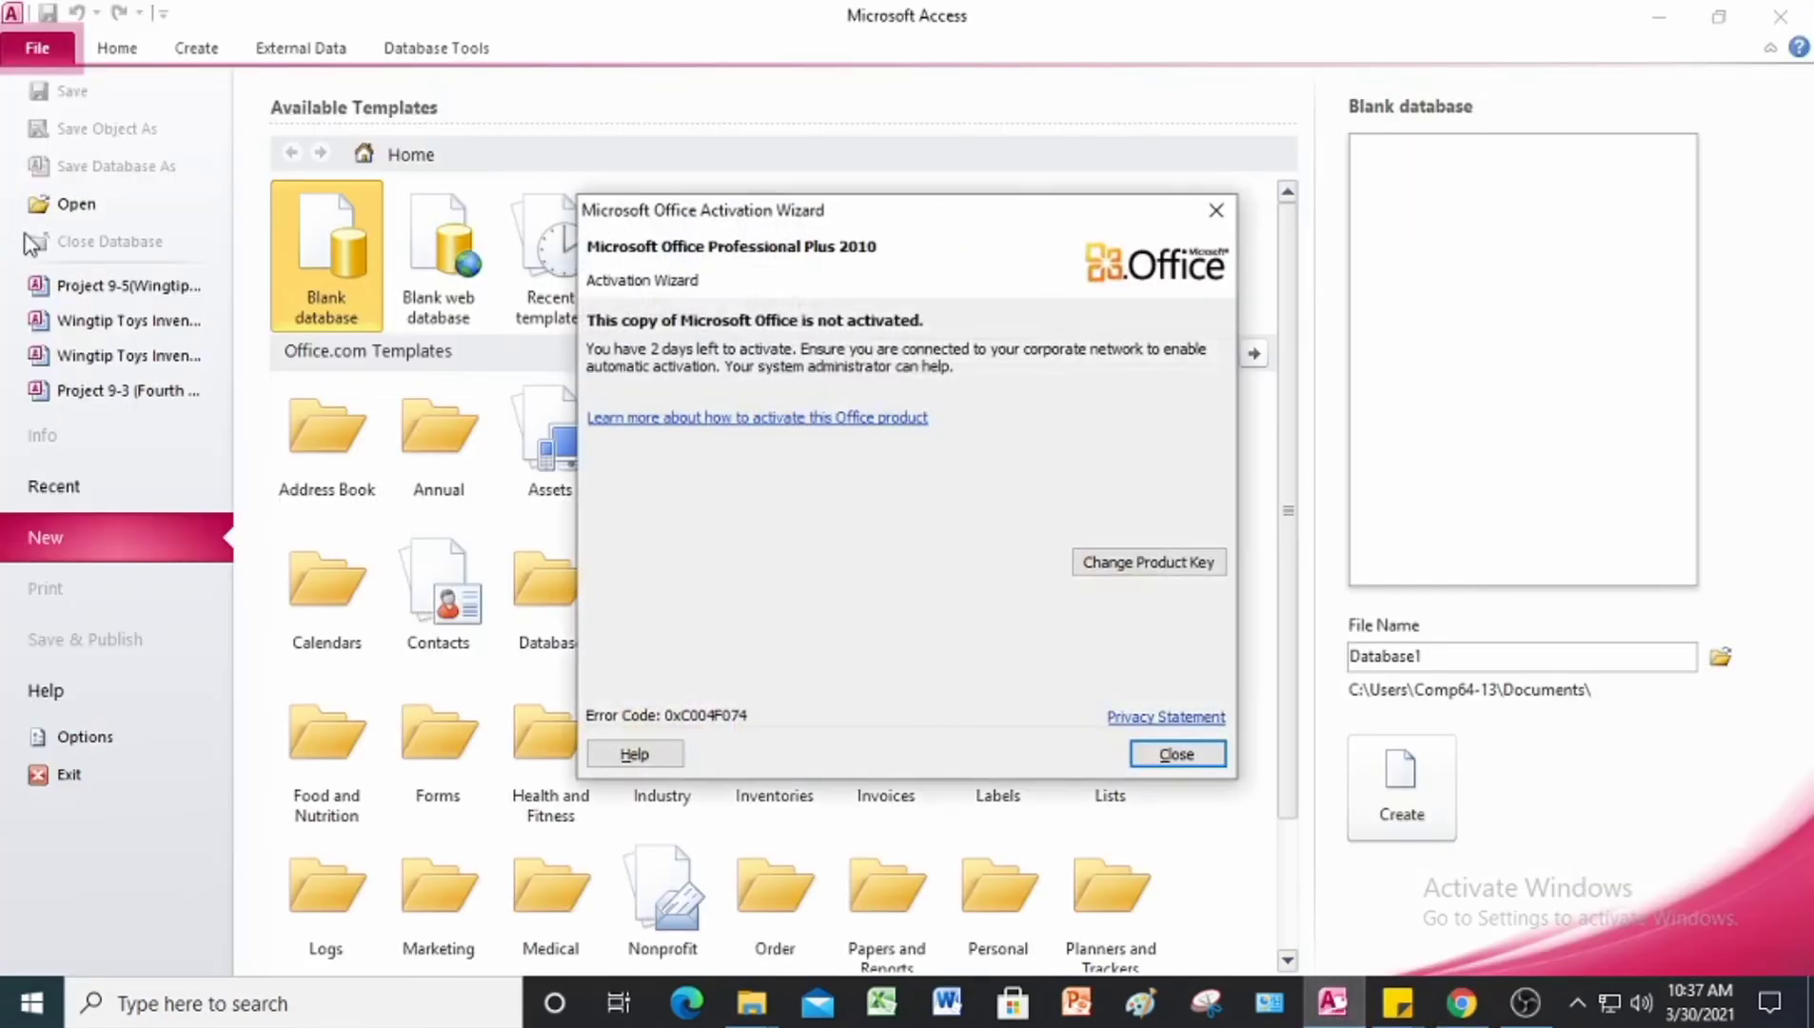
left_click(1215, 209)
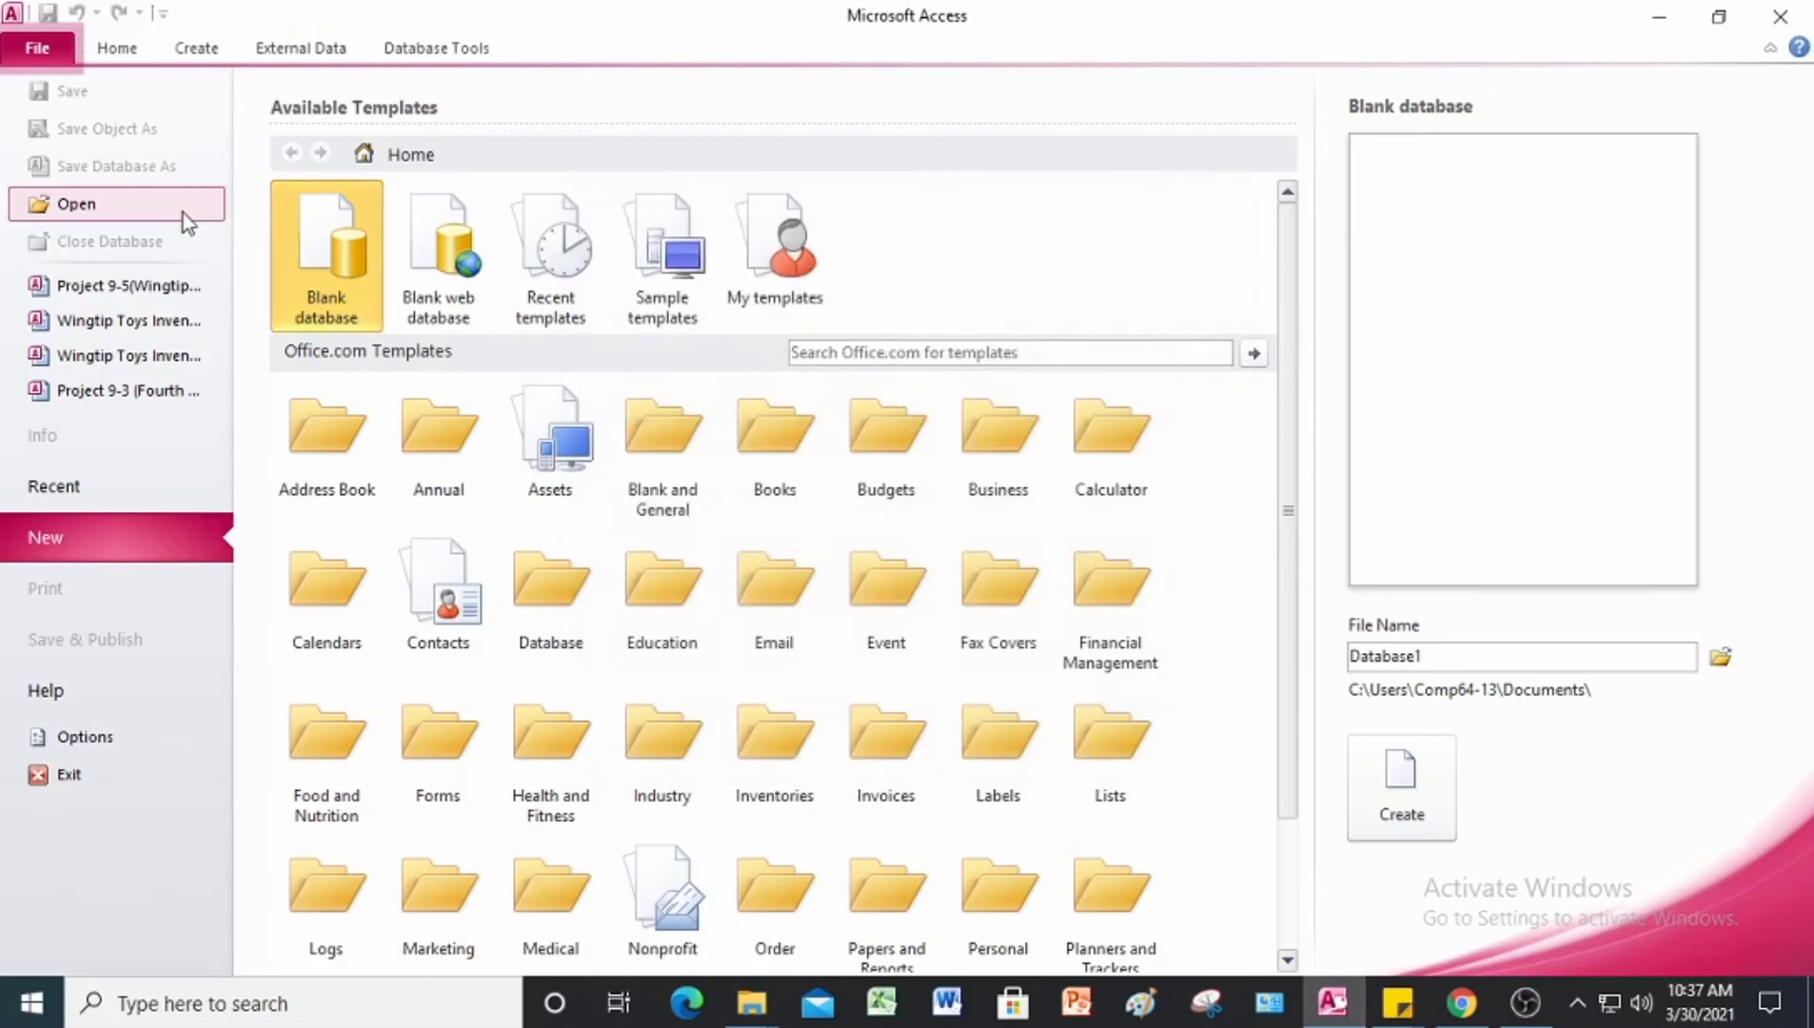
left_click(183, 208)
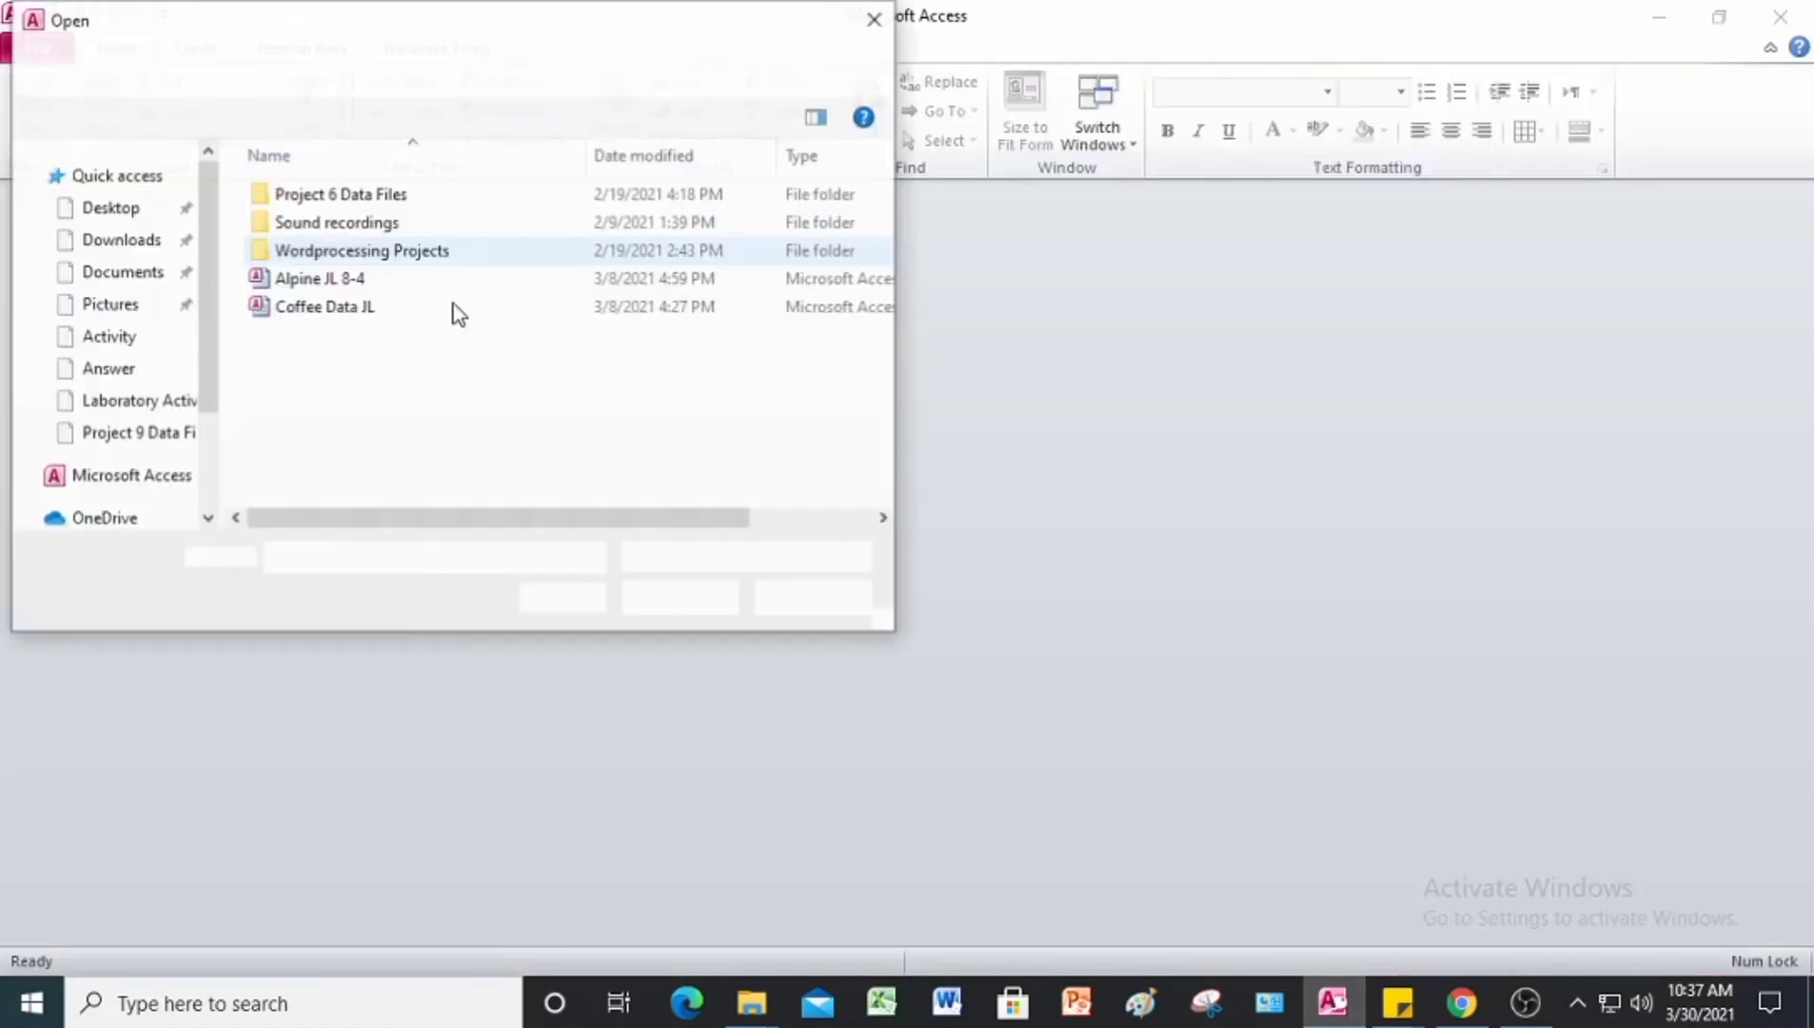
left_click(123, 287)
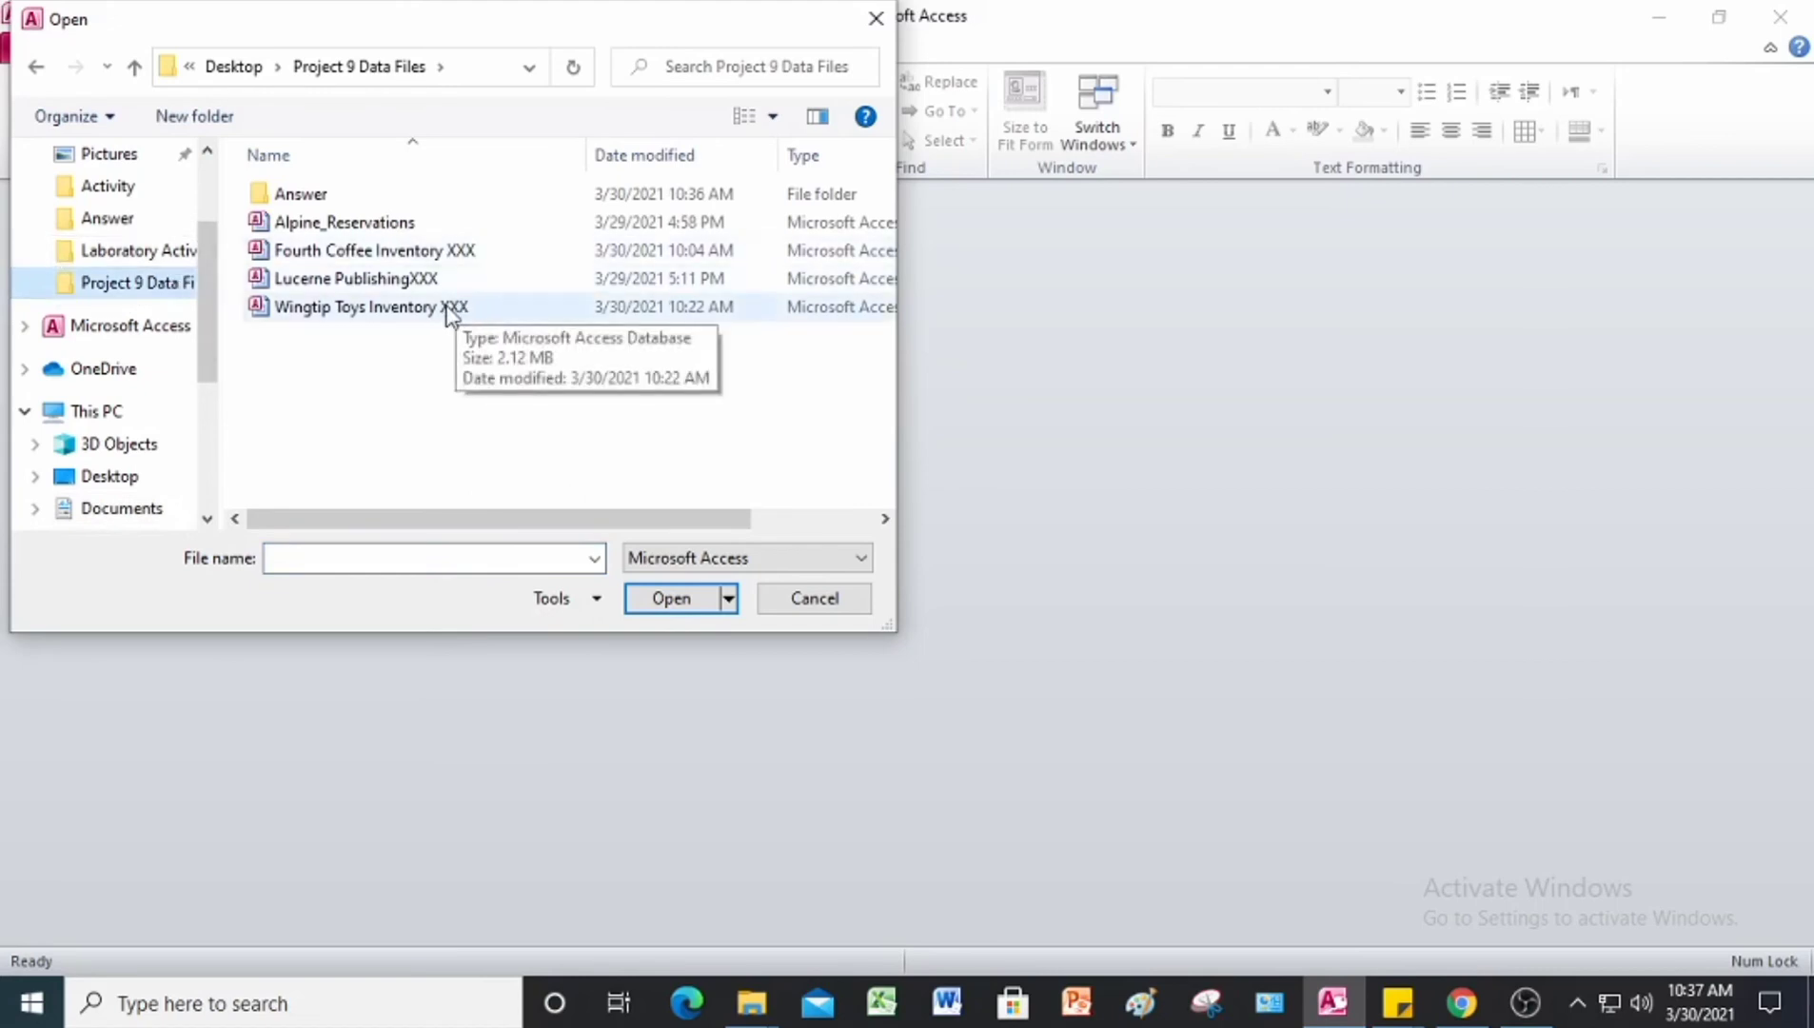
left_click(334, 226)
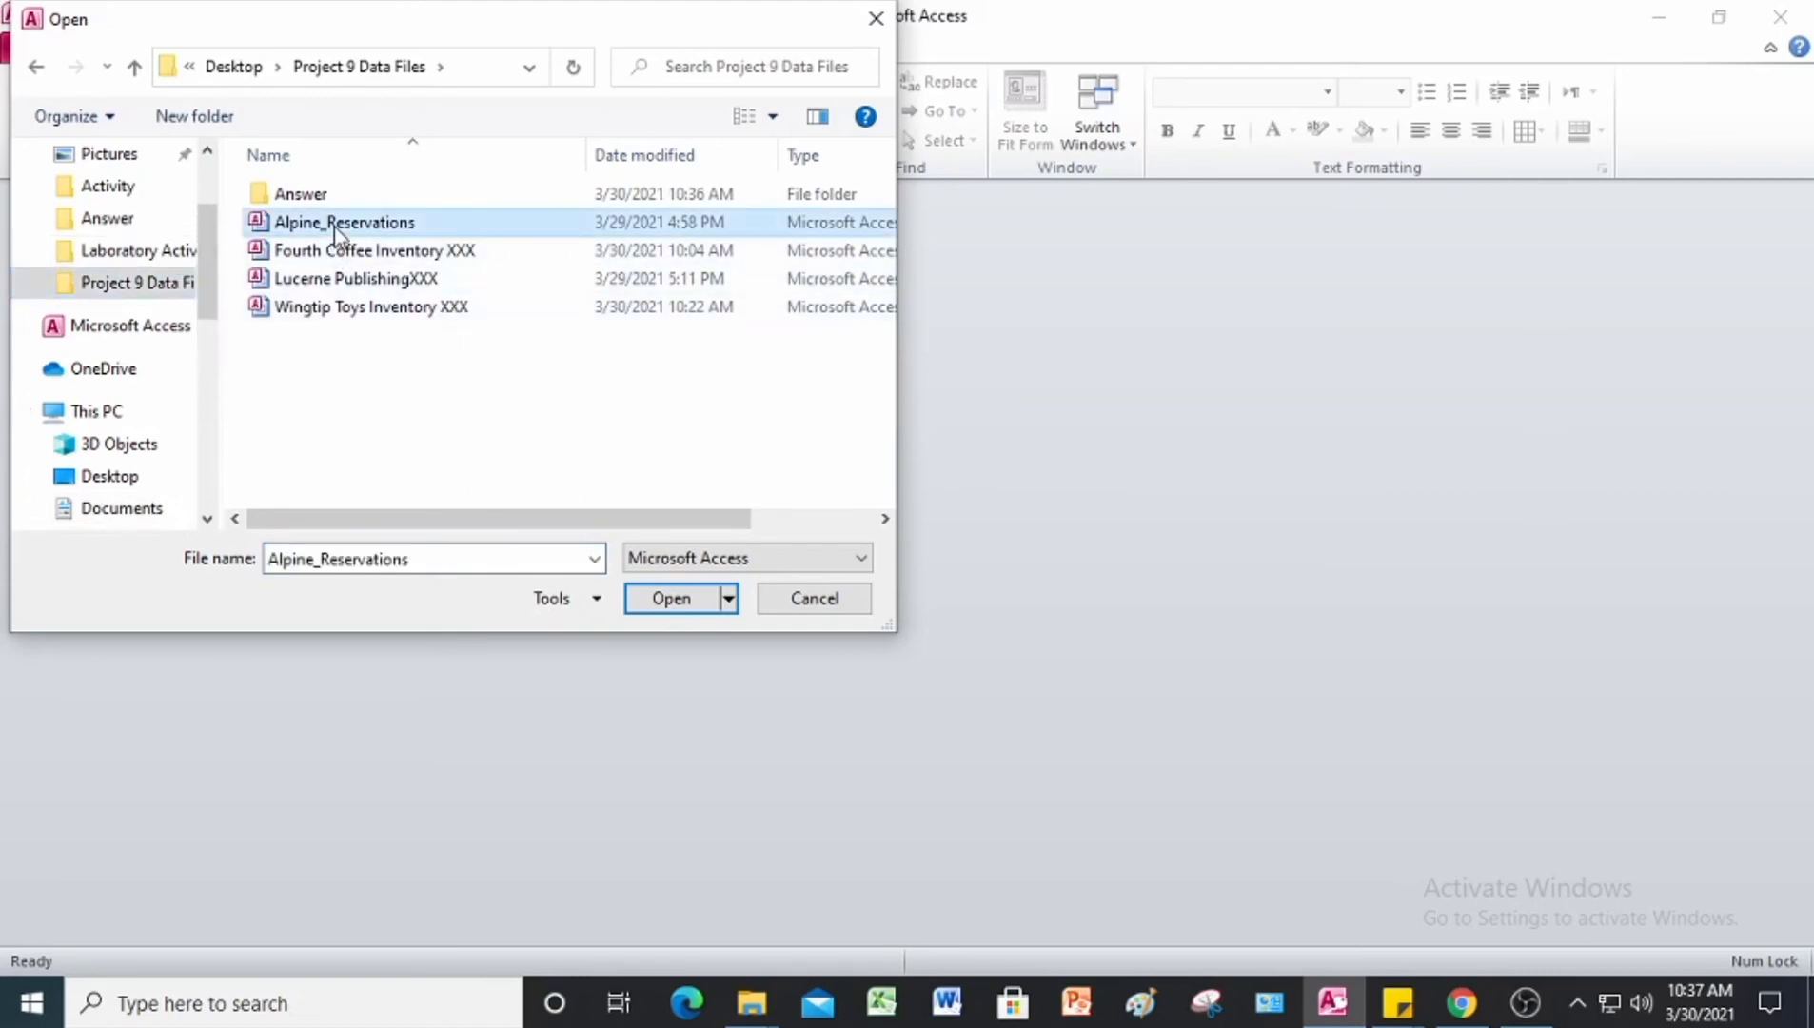
left_click(677, 608)
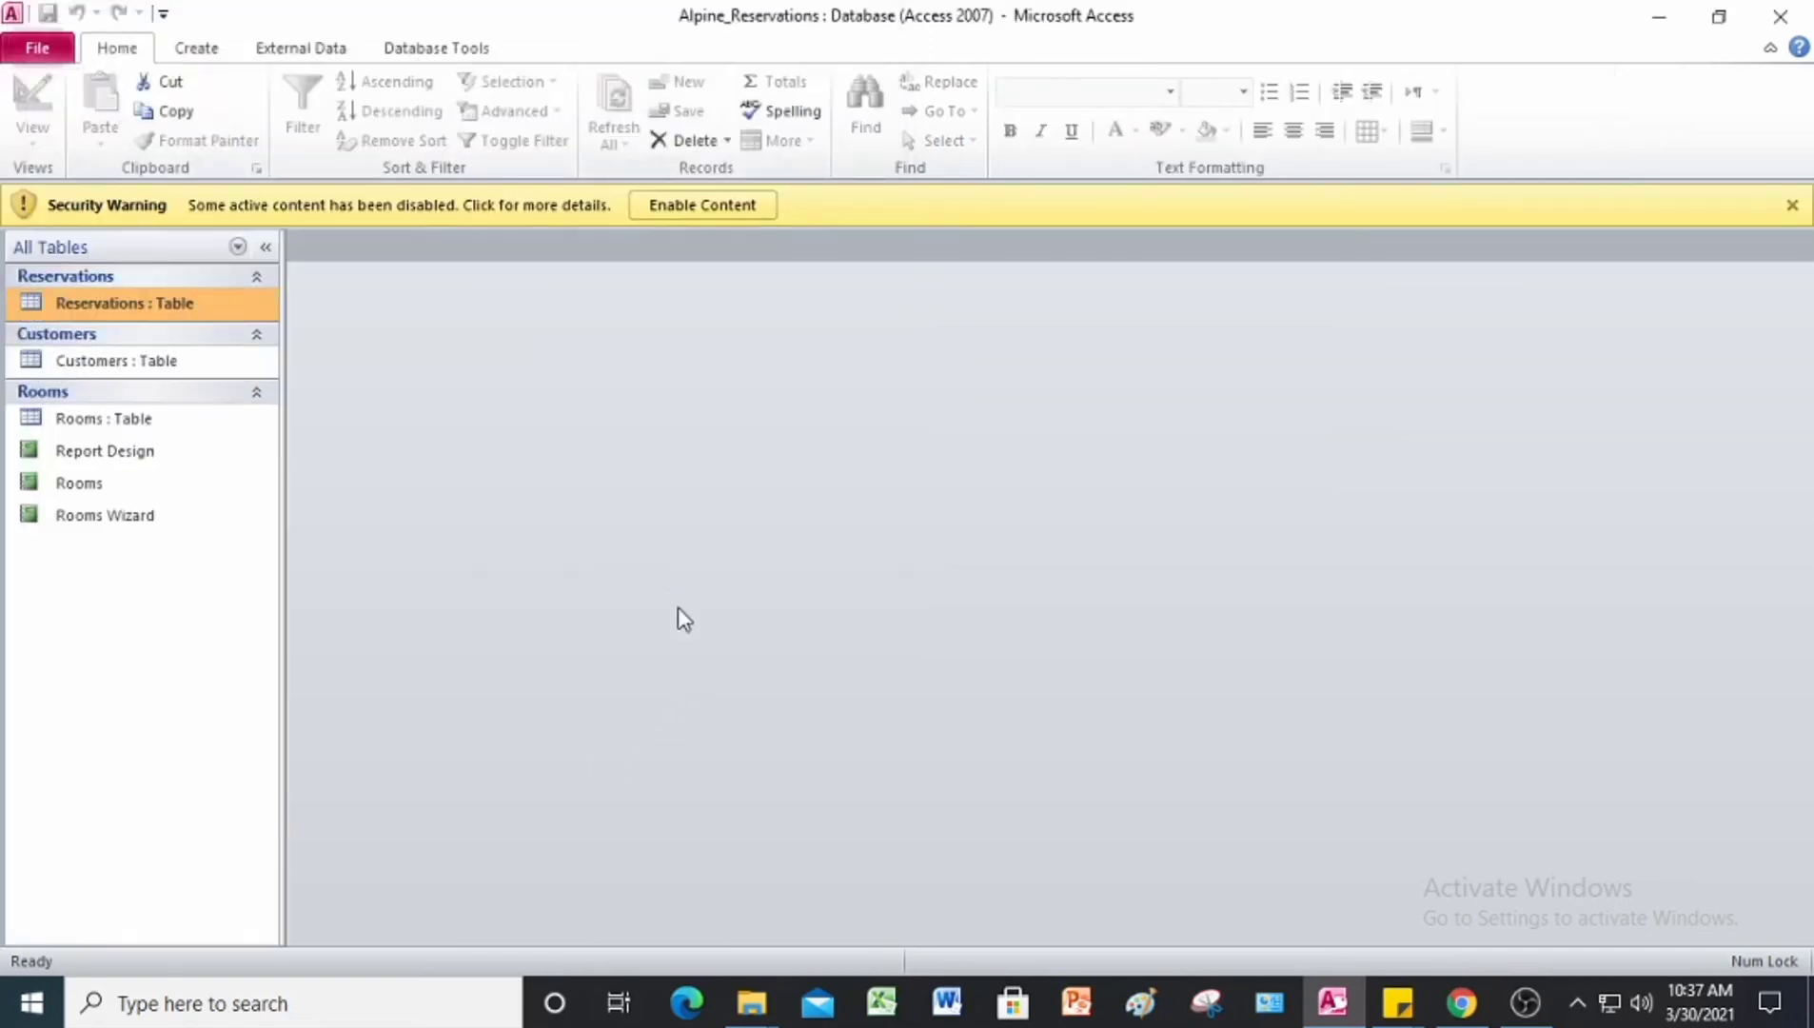
Step: Enable the database's content, save a copy as Alpine_Reservations JL in the Answer folder, and enable content in the copy
left_click(682, 204)
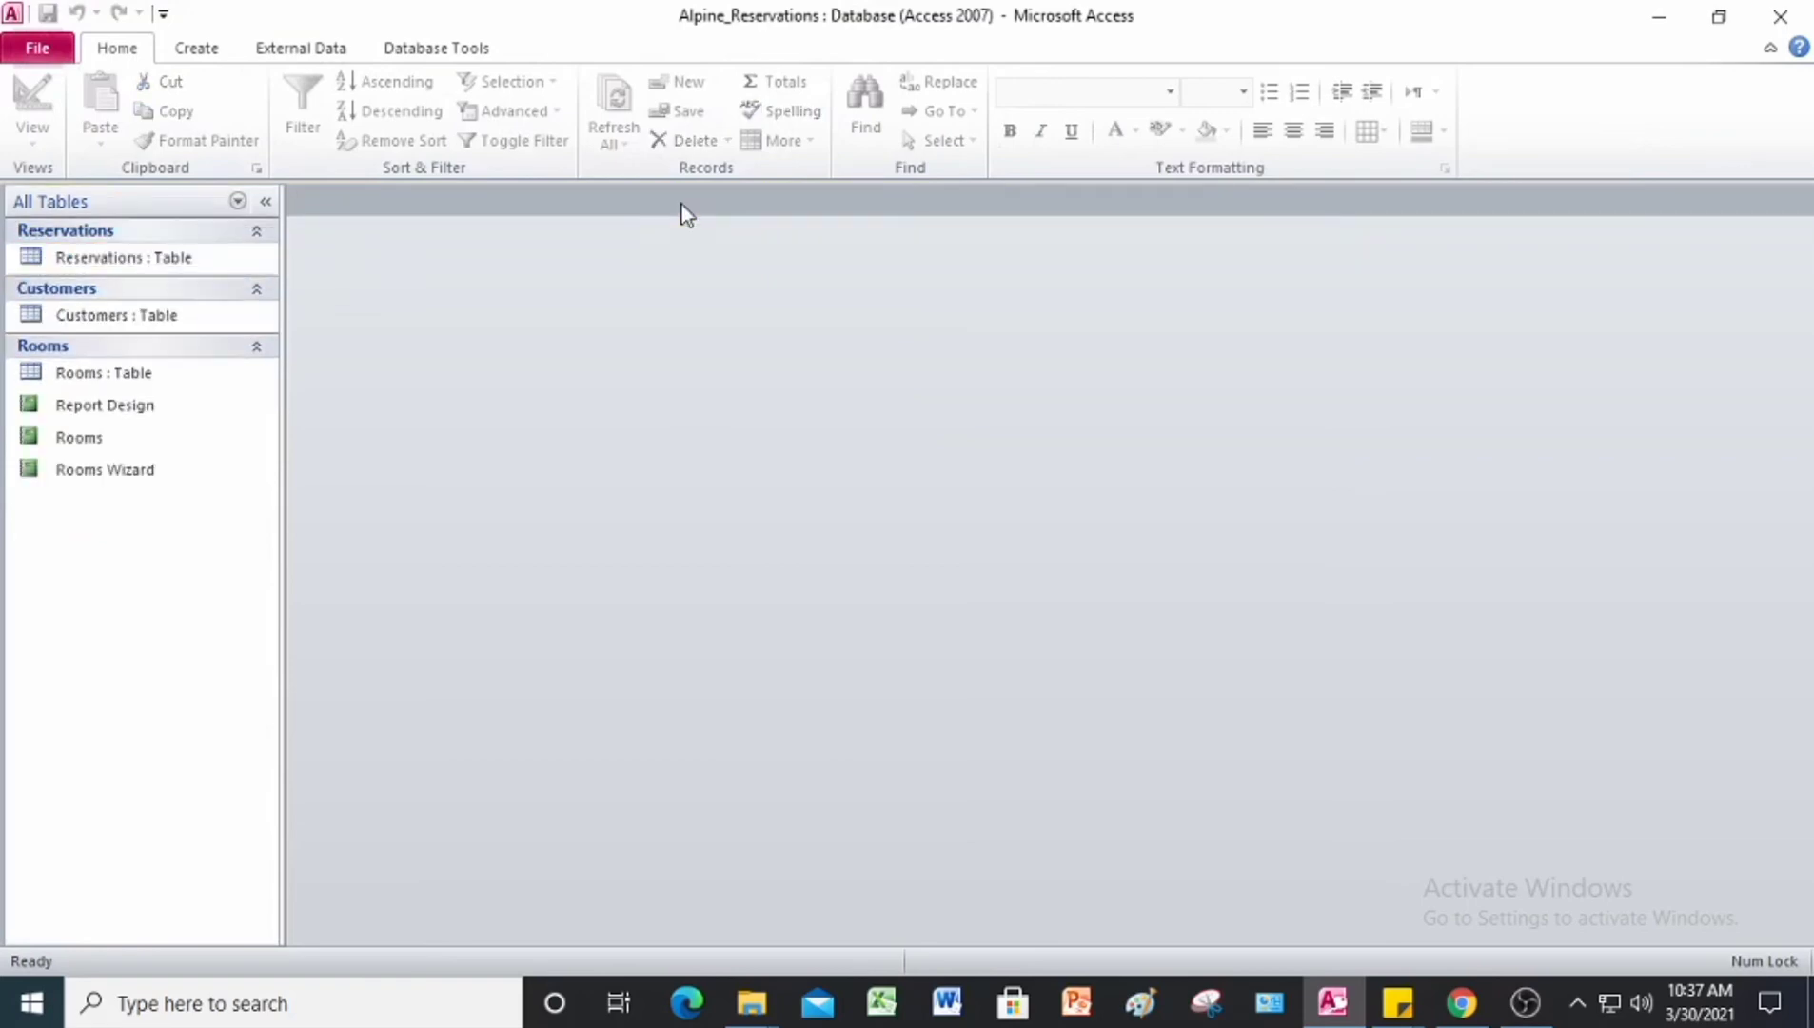
left_click(34, 52)
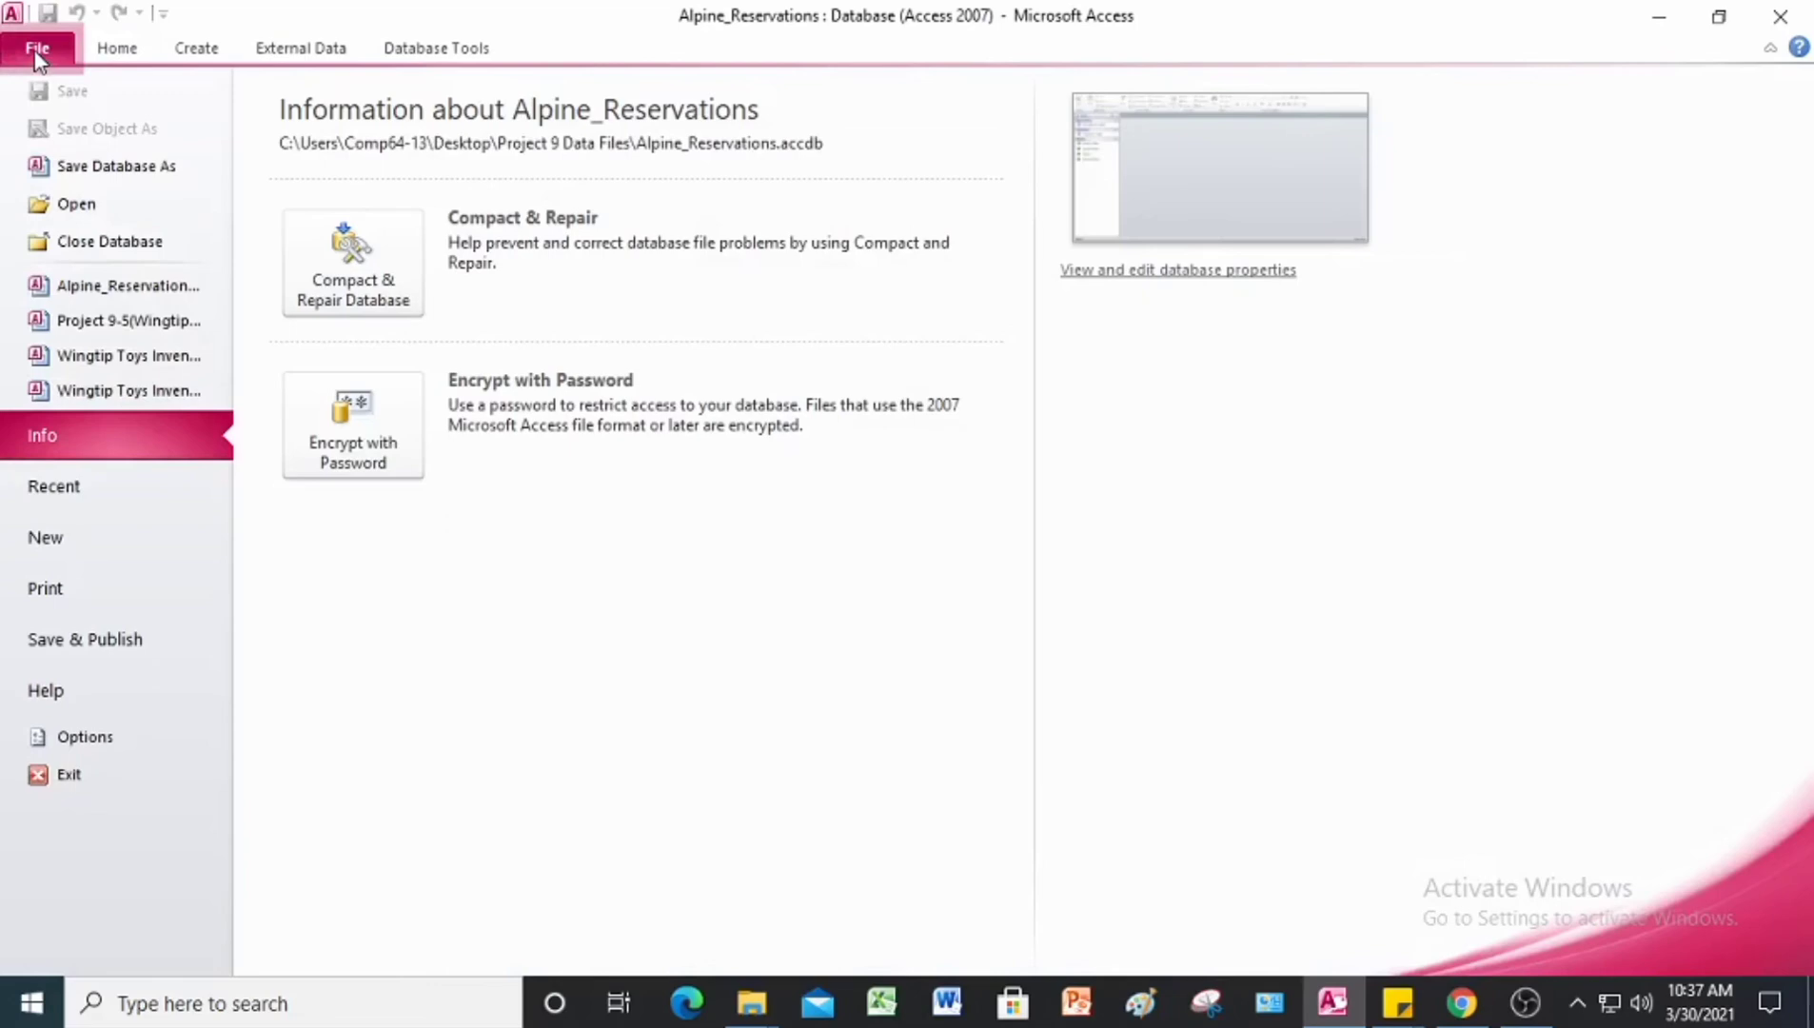
left_click(93, 172)
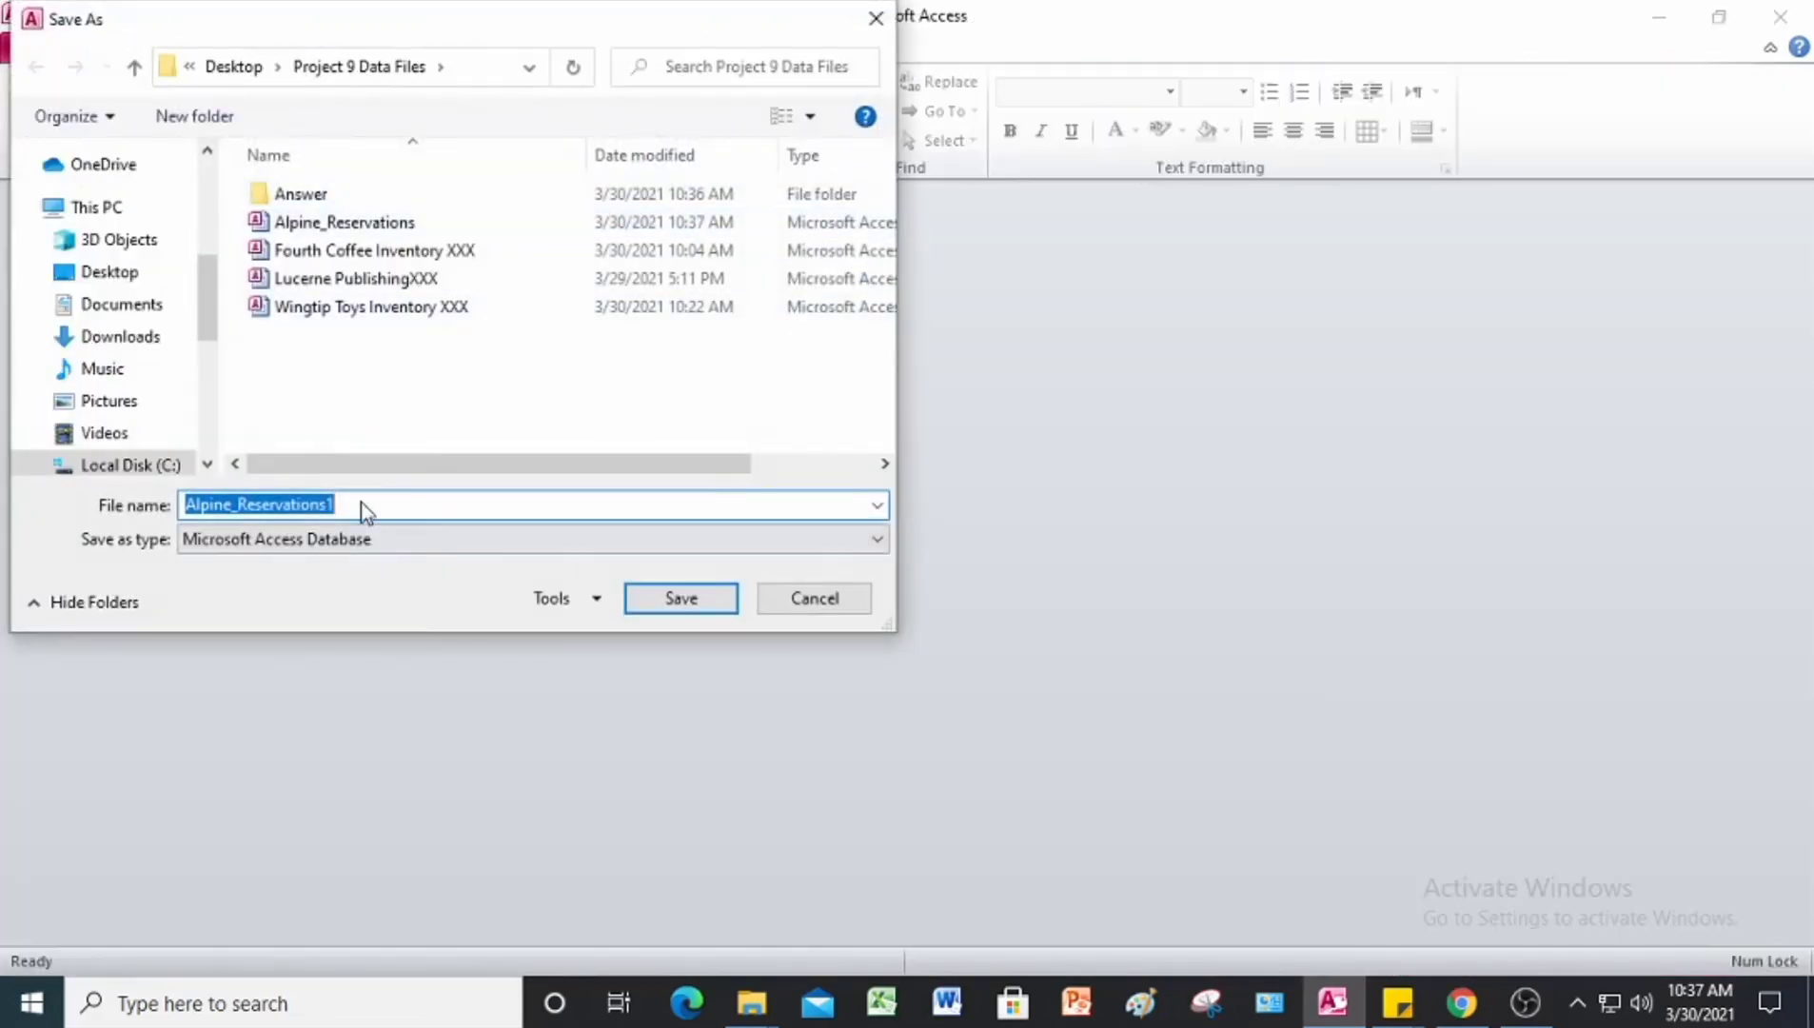
left_click(363, 500)
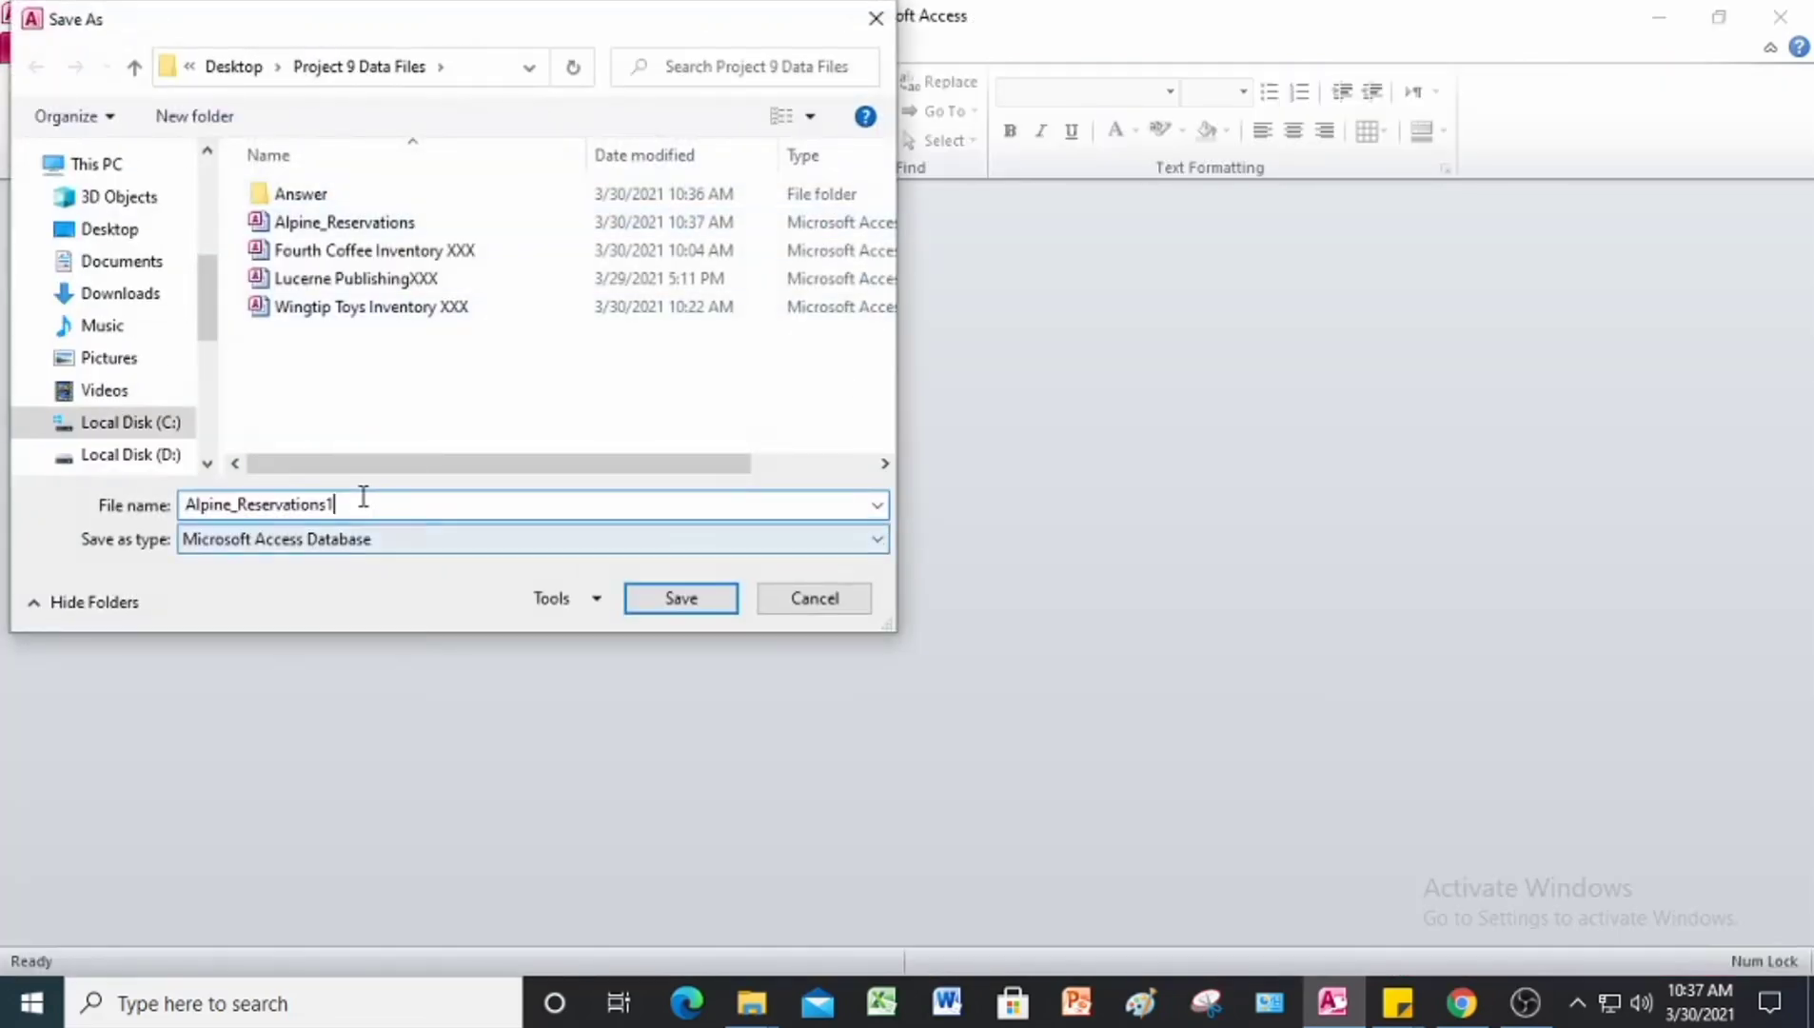
key("BackSpace")
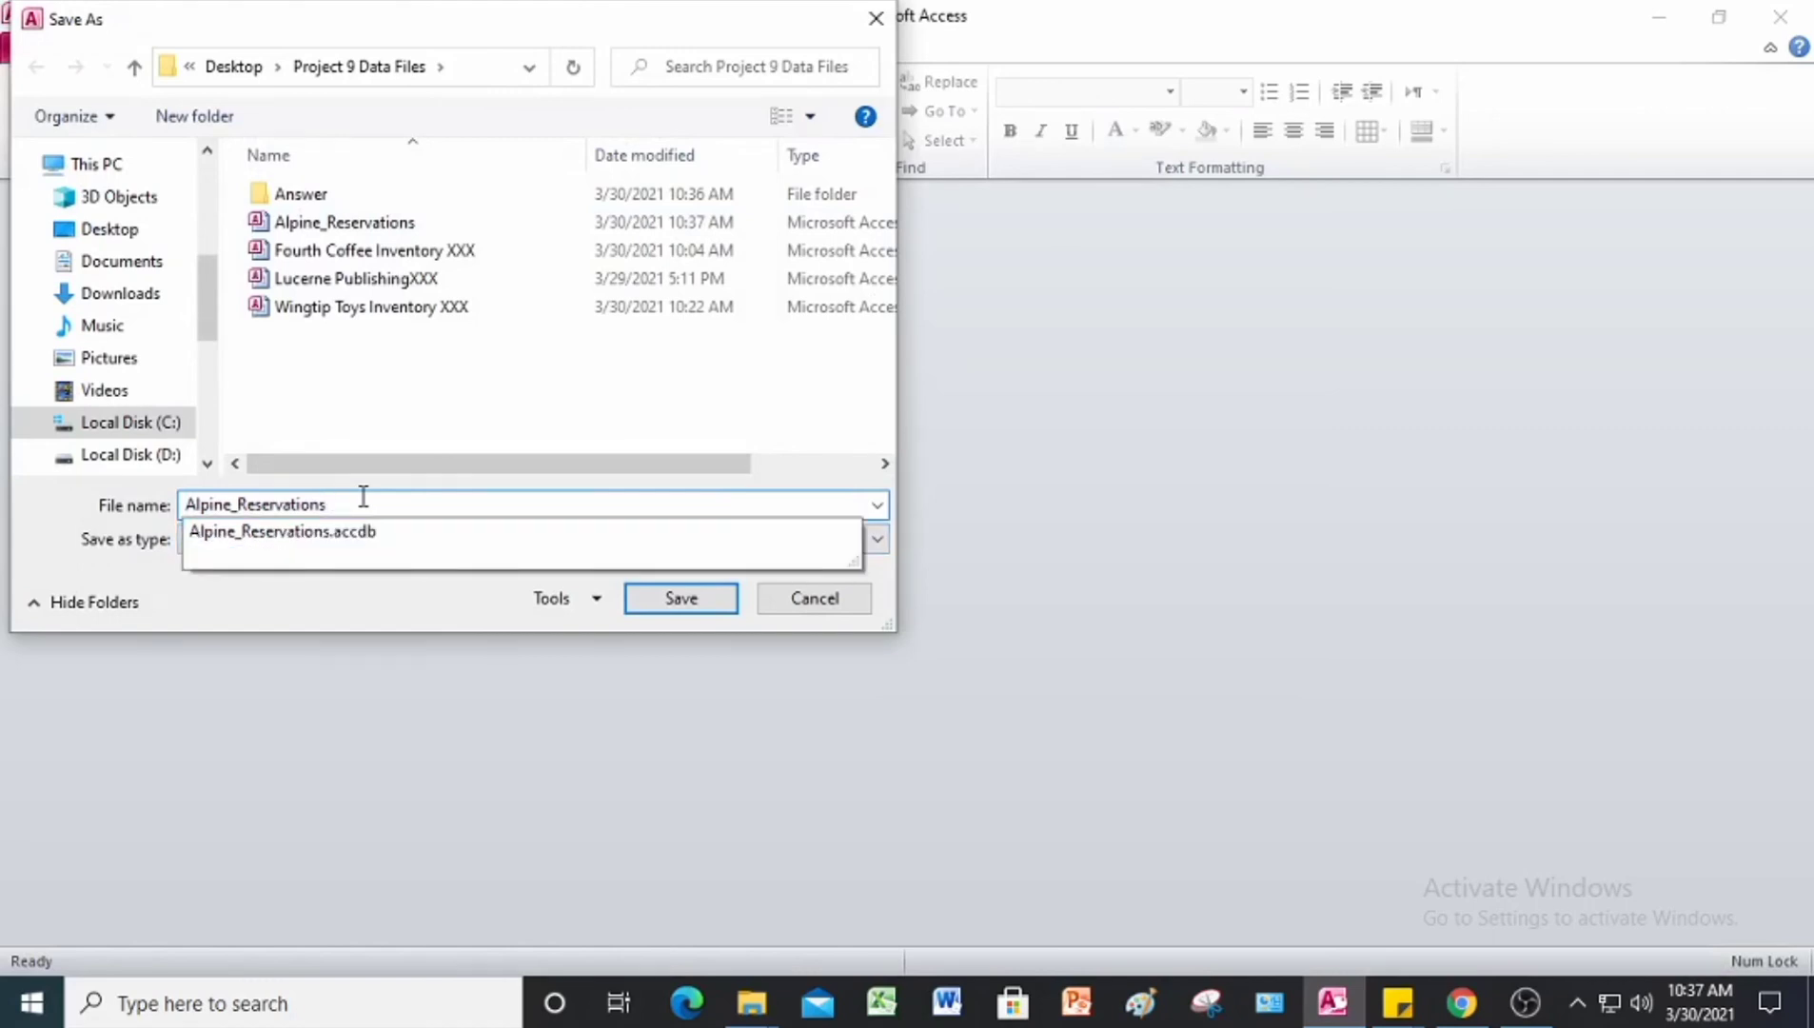
key("Escape")
type("J:")
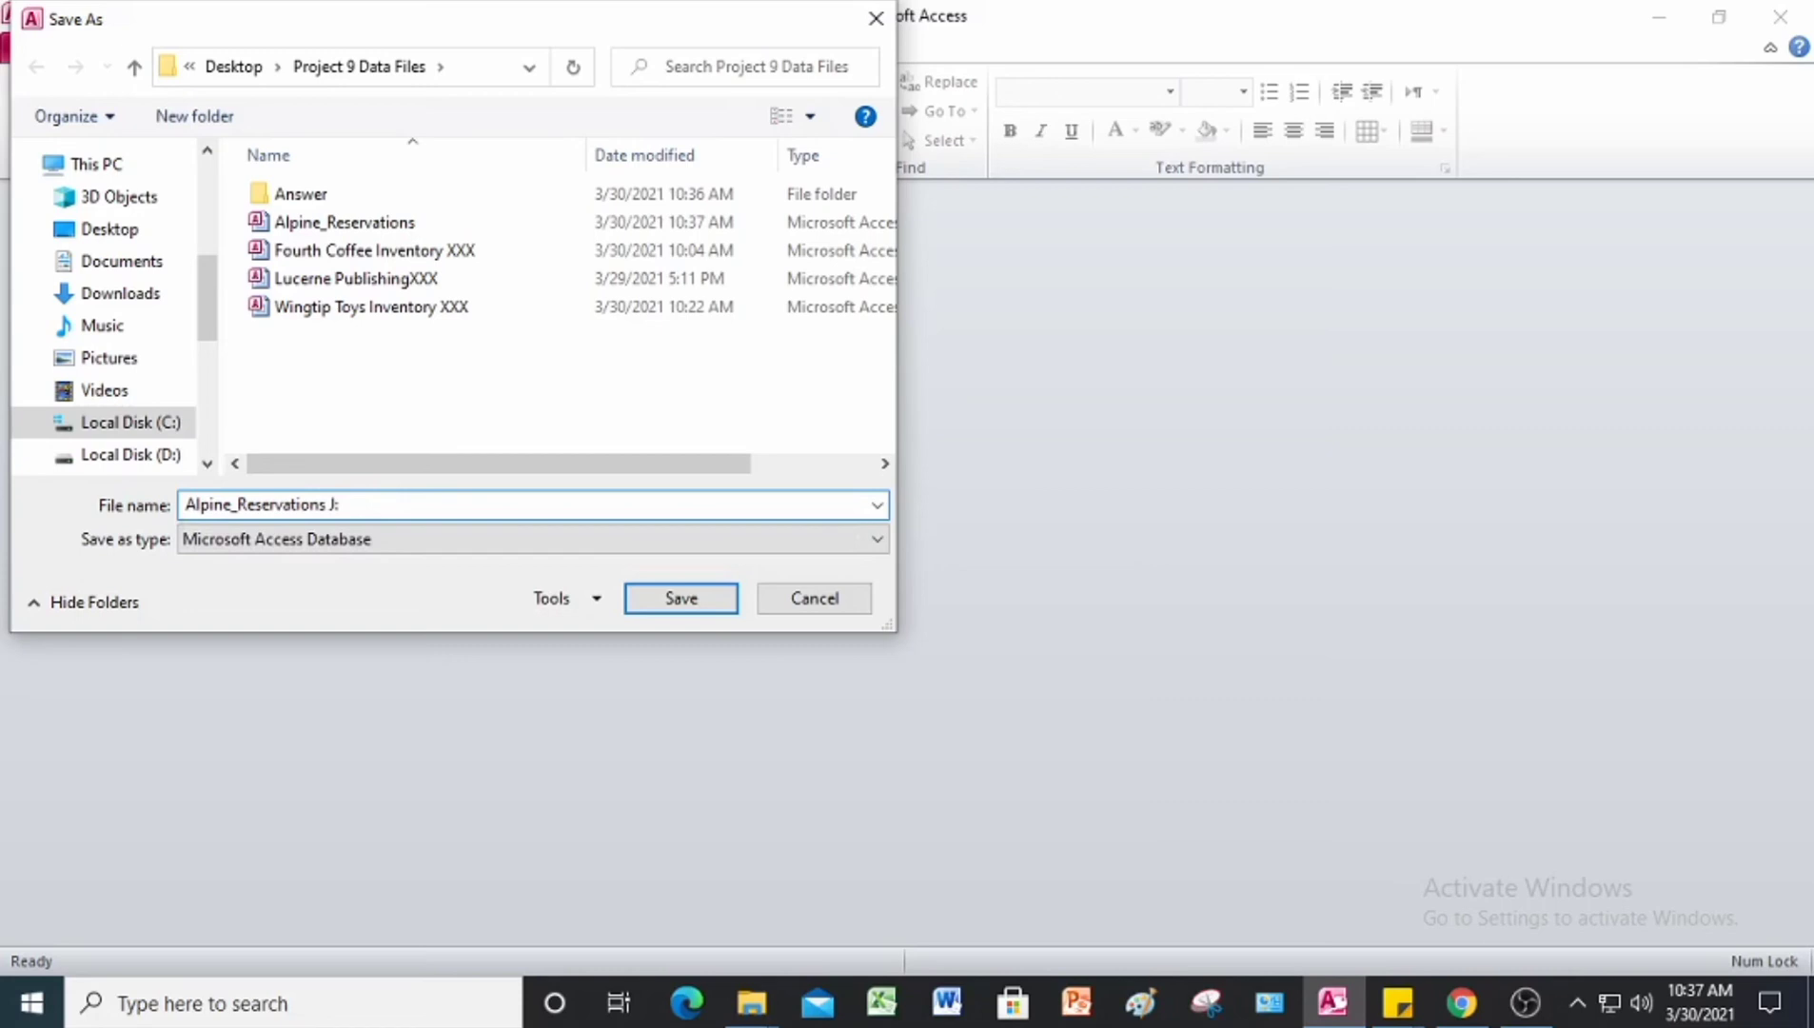
key("BackSpace")
type("L")
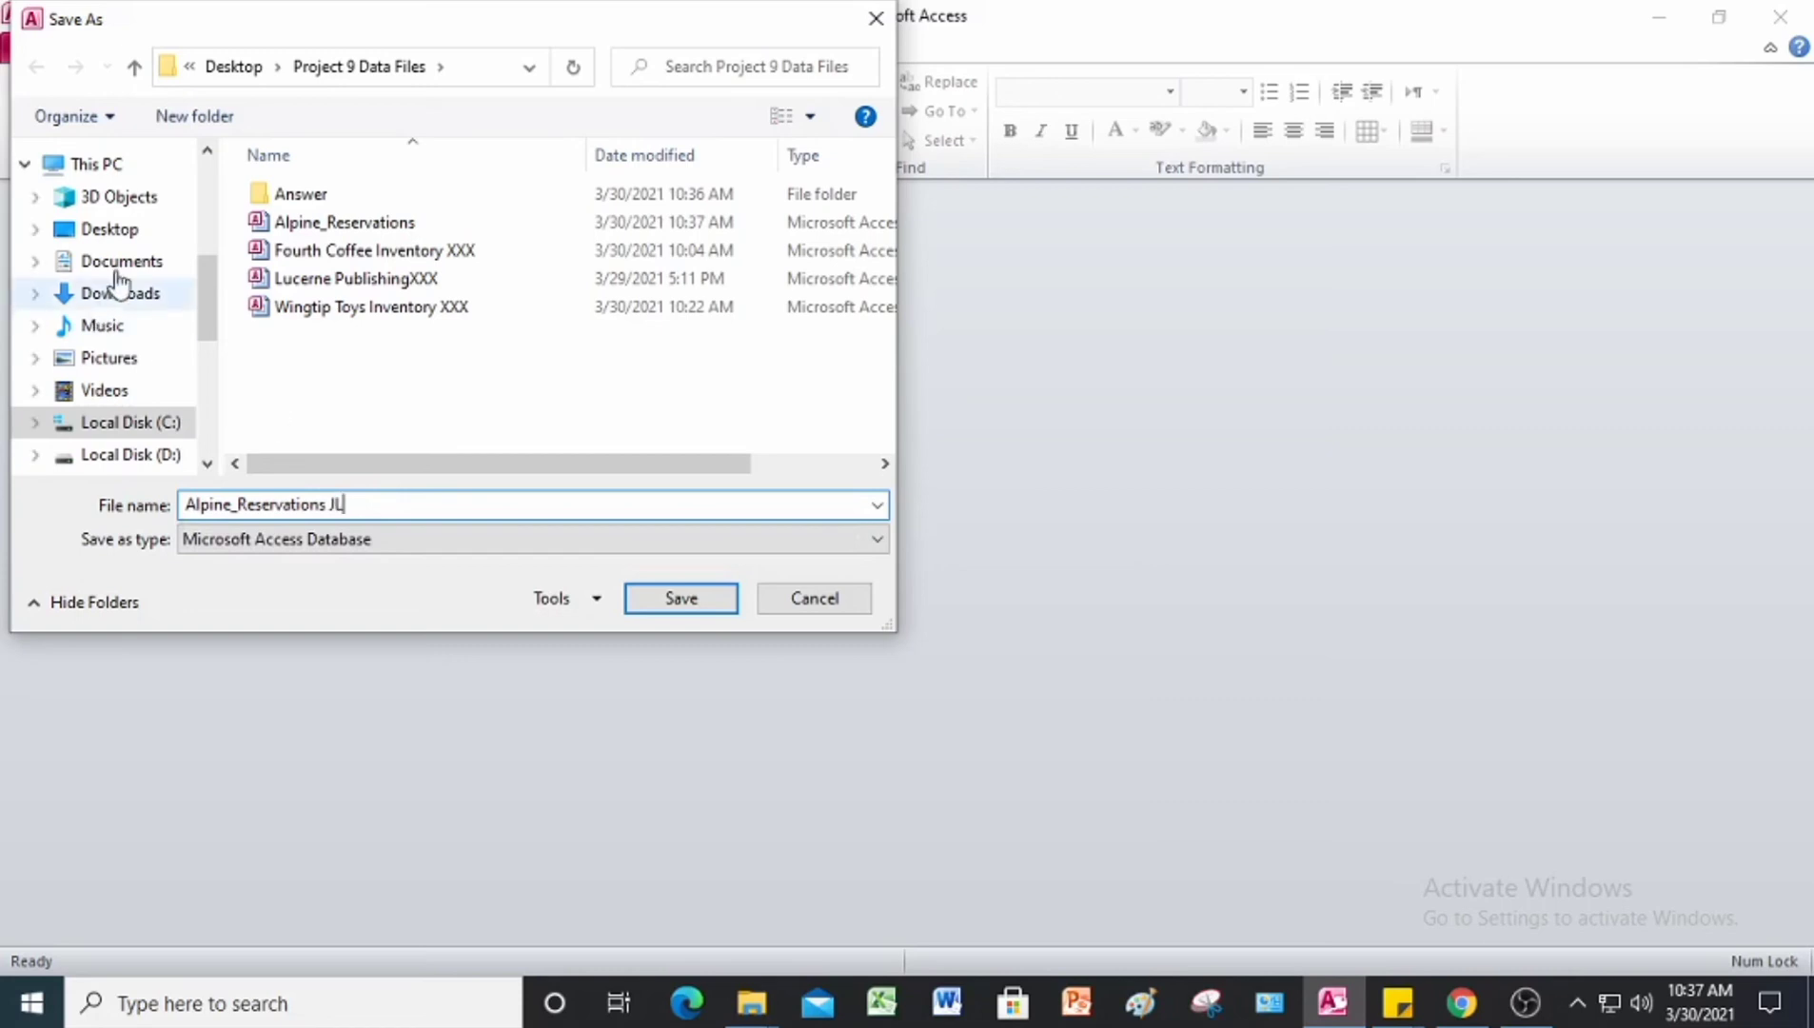
double_click(257, 188)
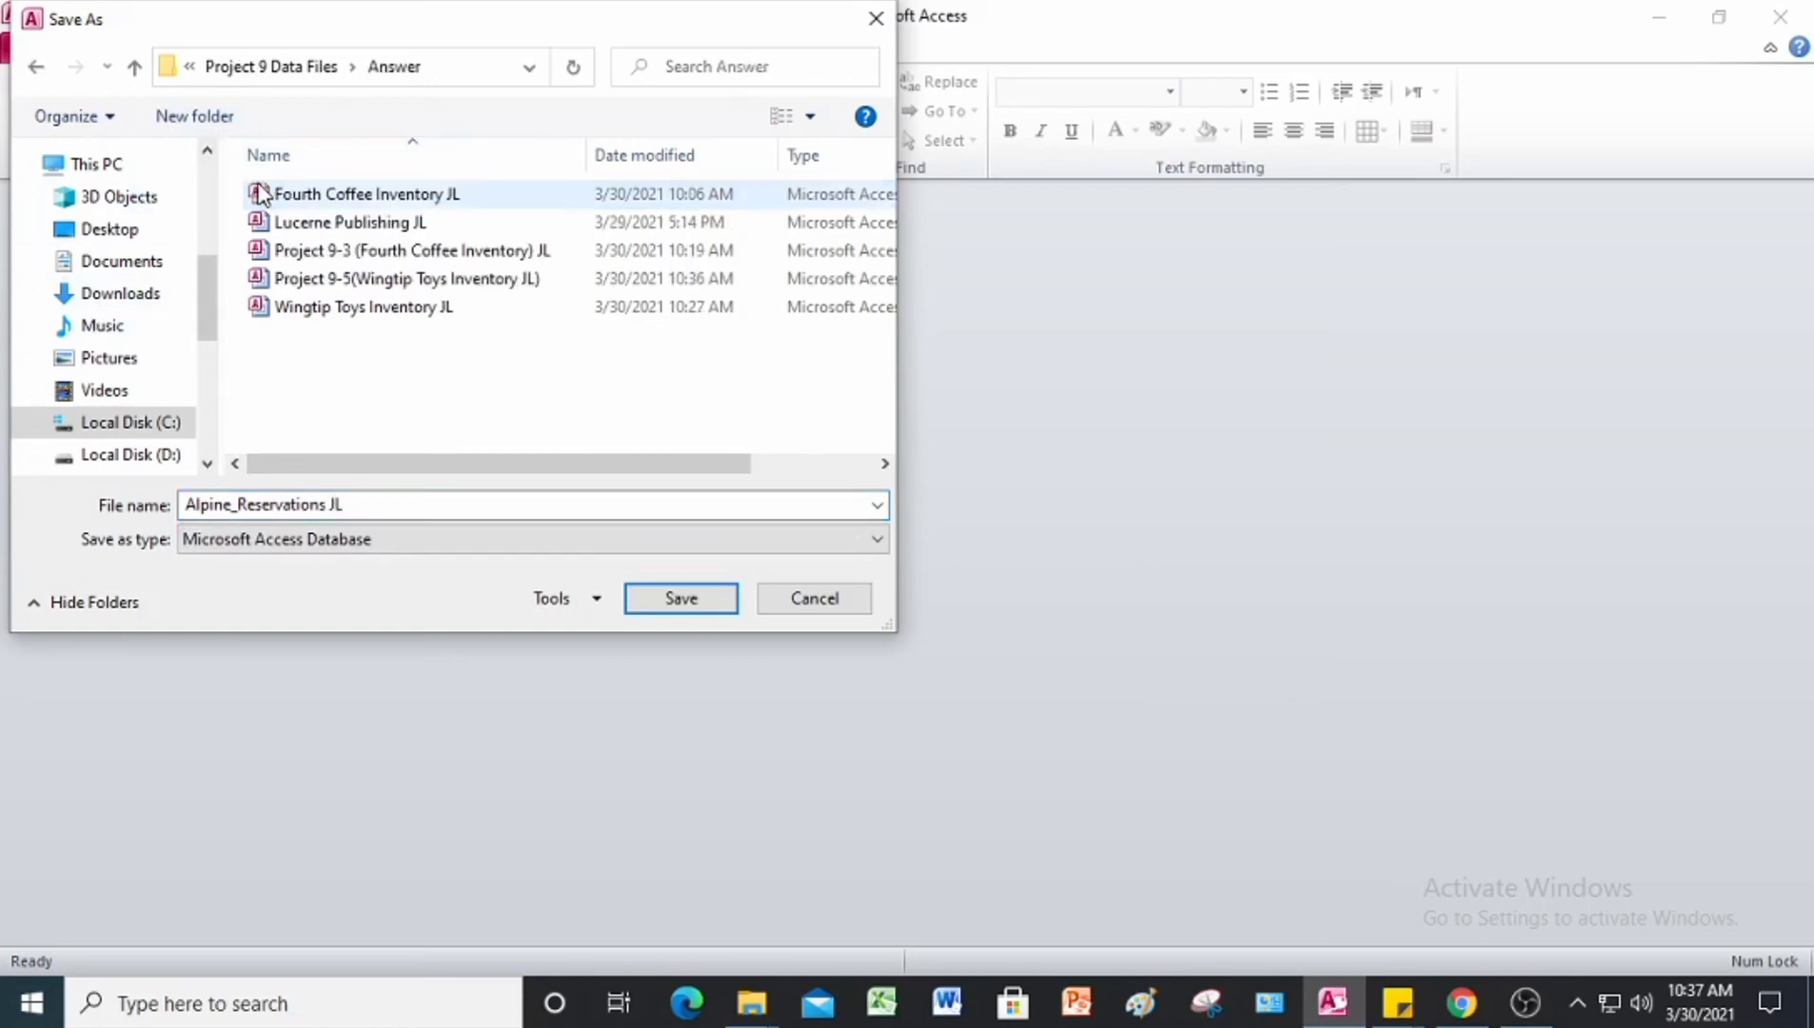
left_click(703, 607)
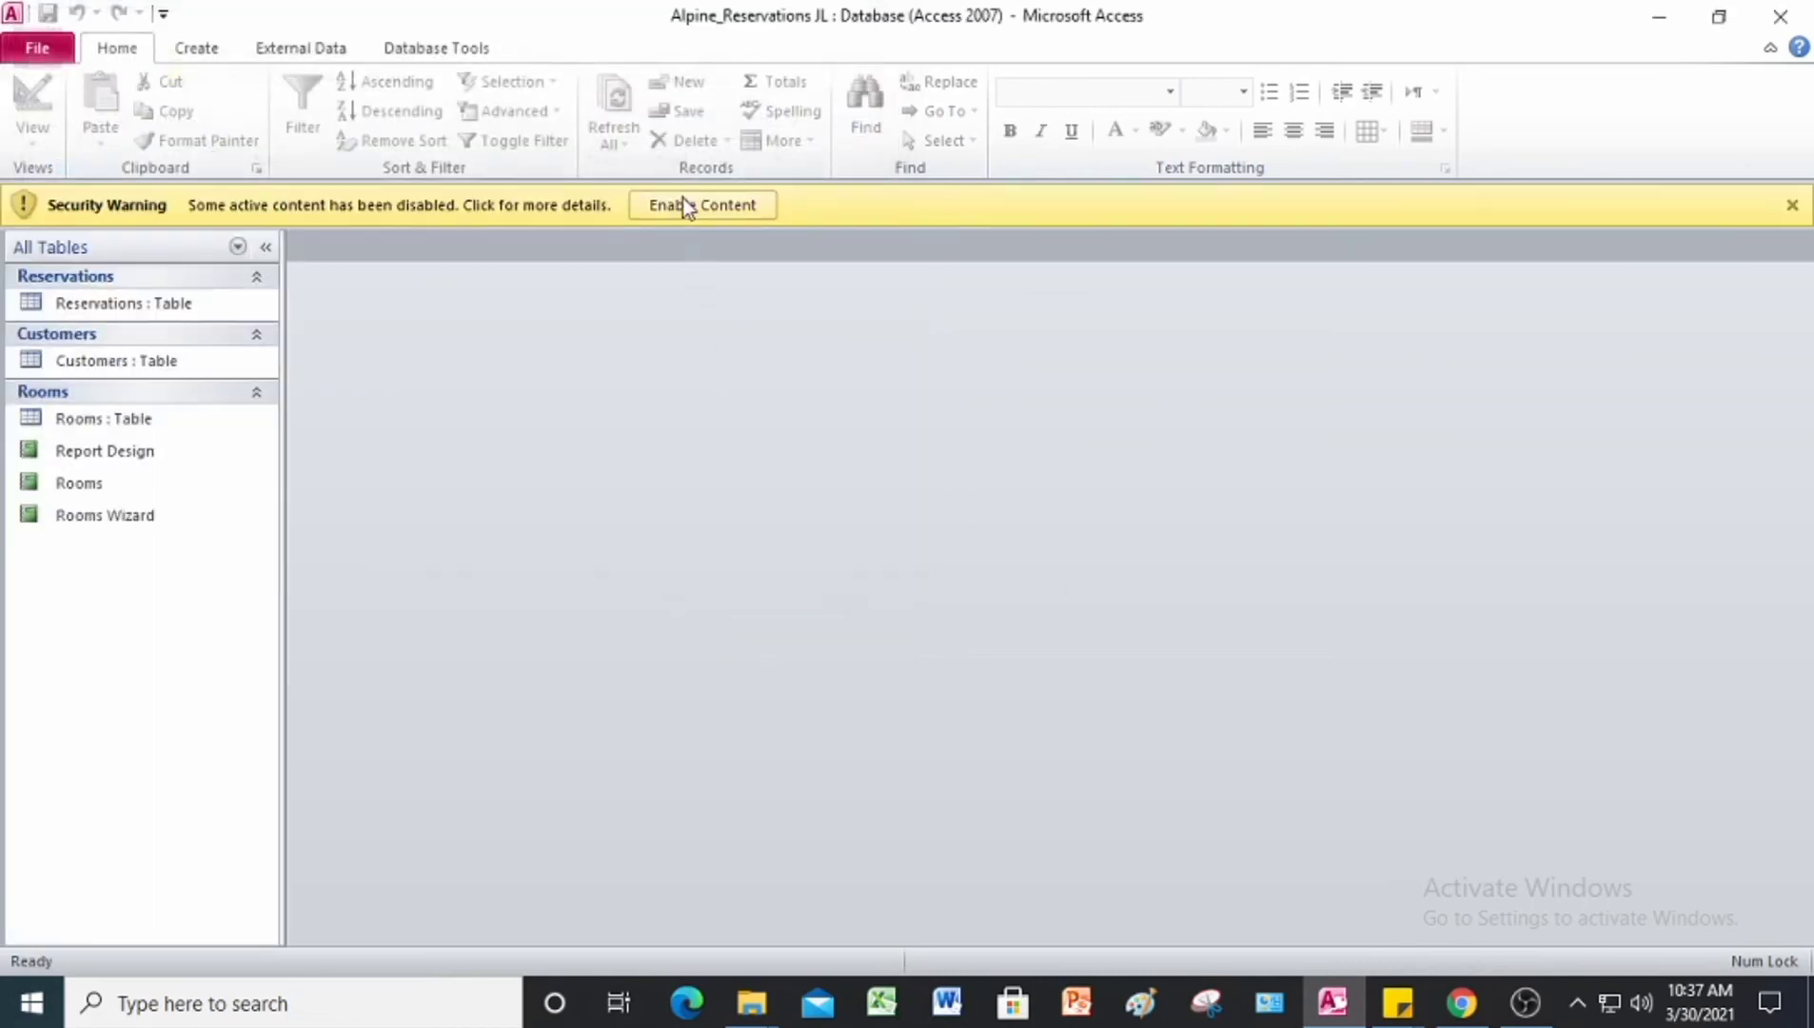
left_click(699, 208)
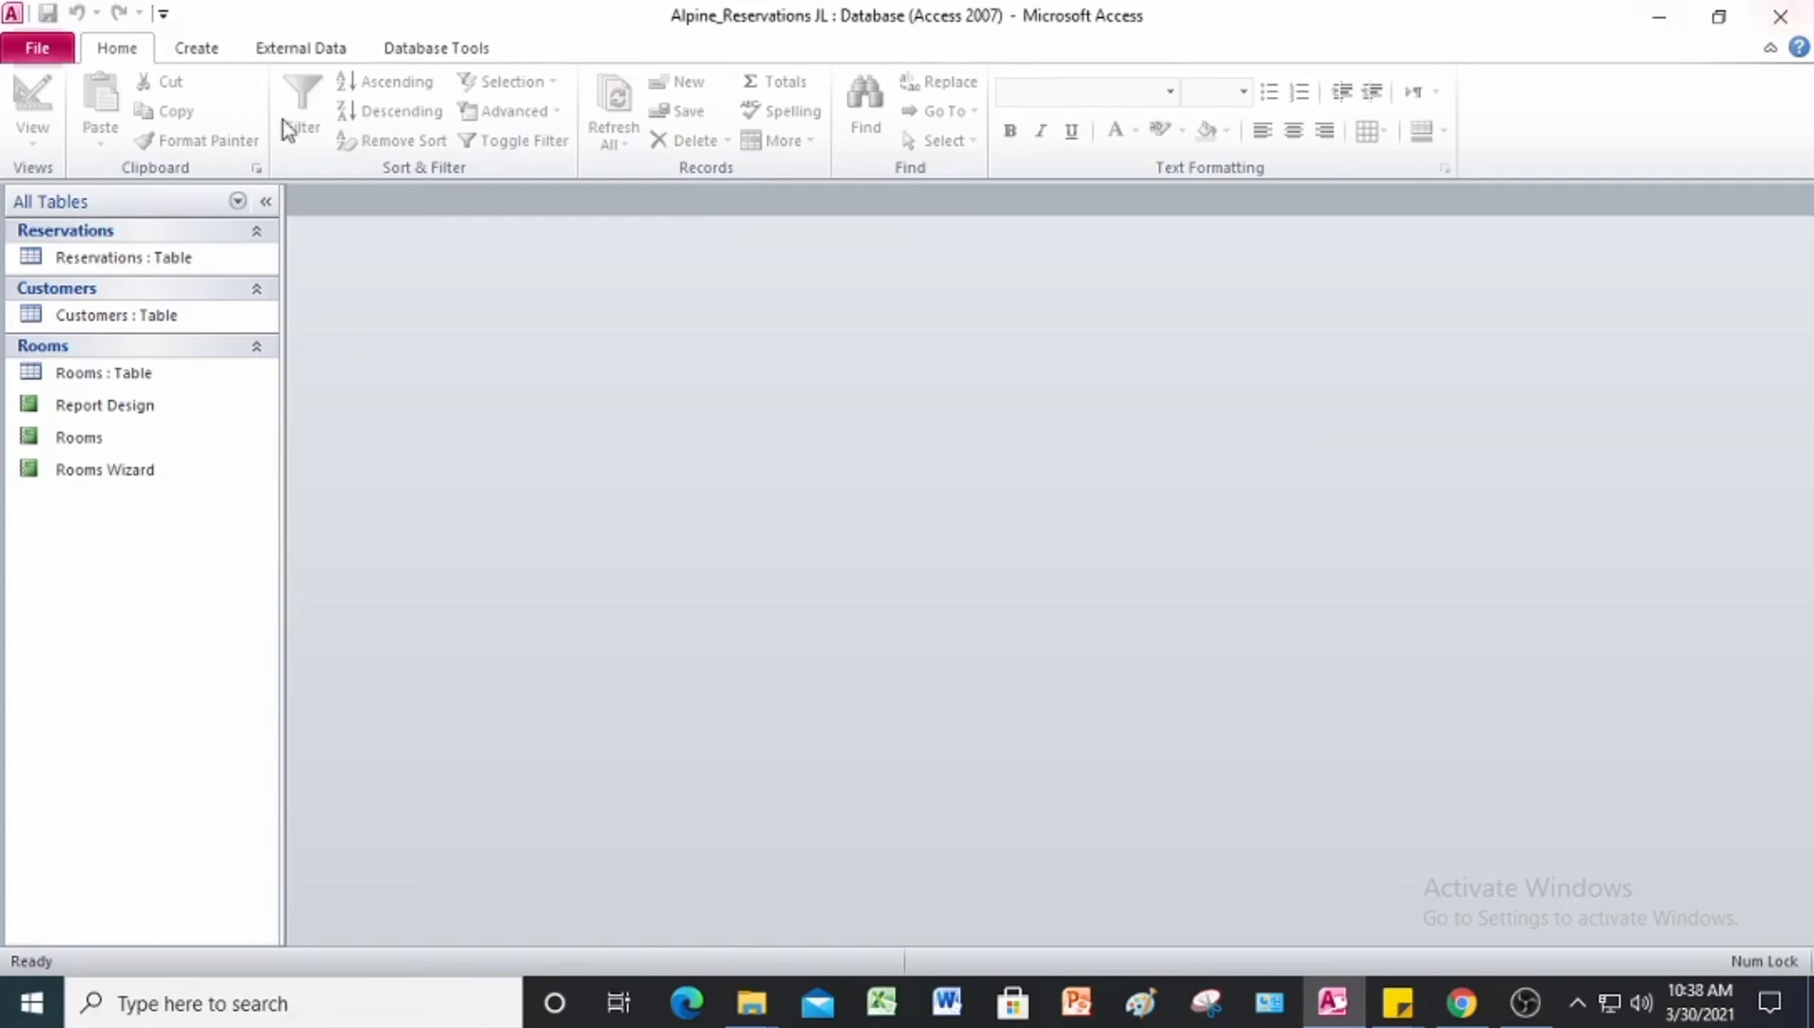
Step: Run the Table Analyzer Wizard on the Reservations table, letting the wizard decide which fields go in which tables
left_click(100, 266)
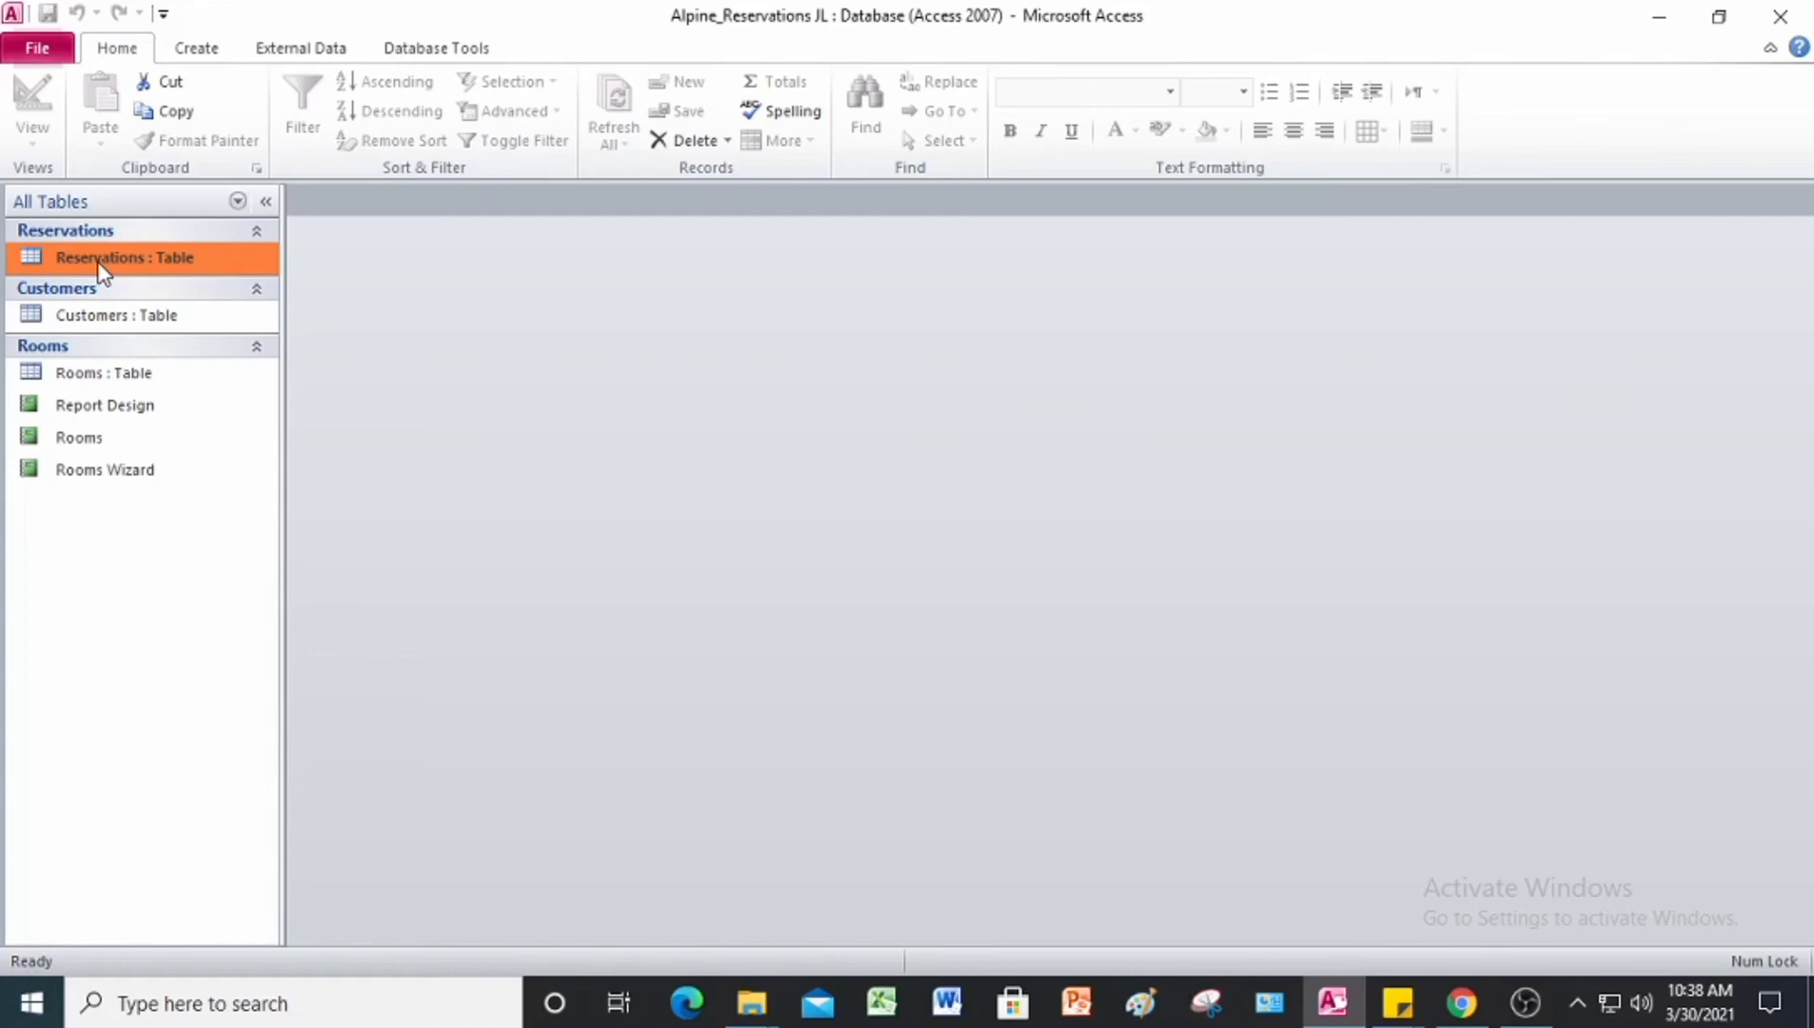
left_click(422, 53)
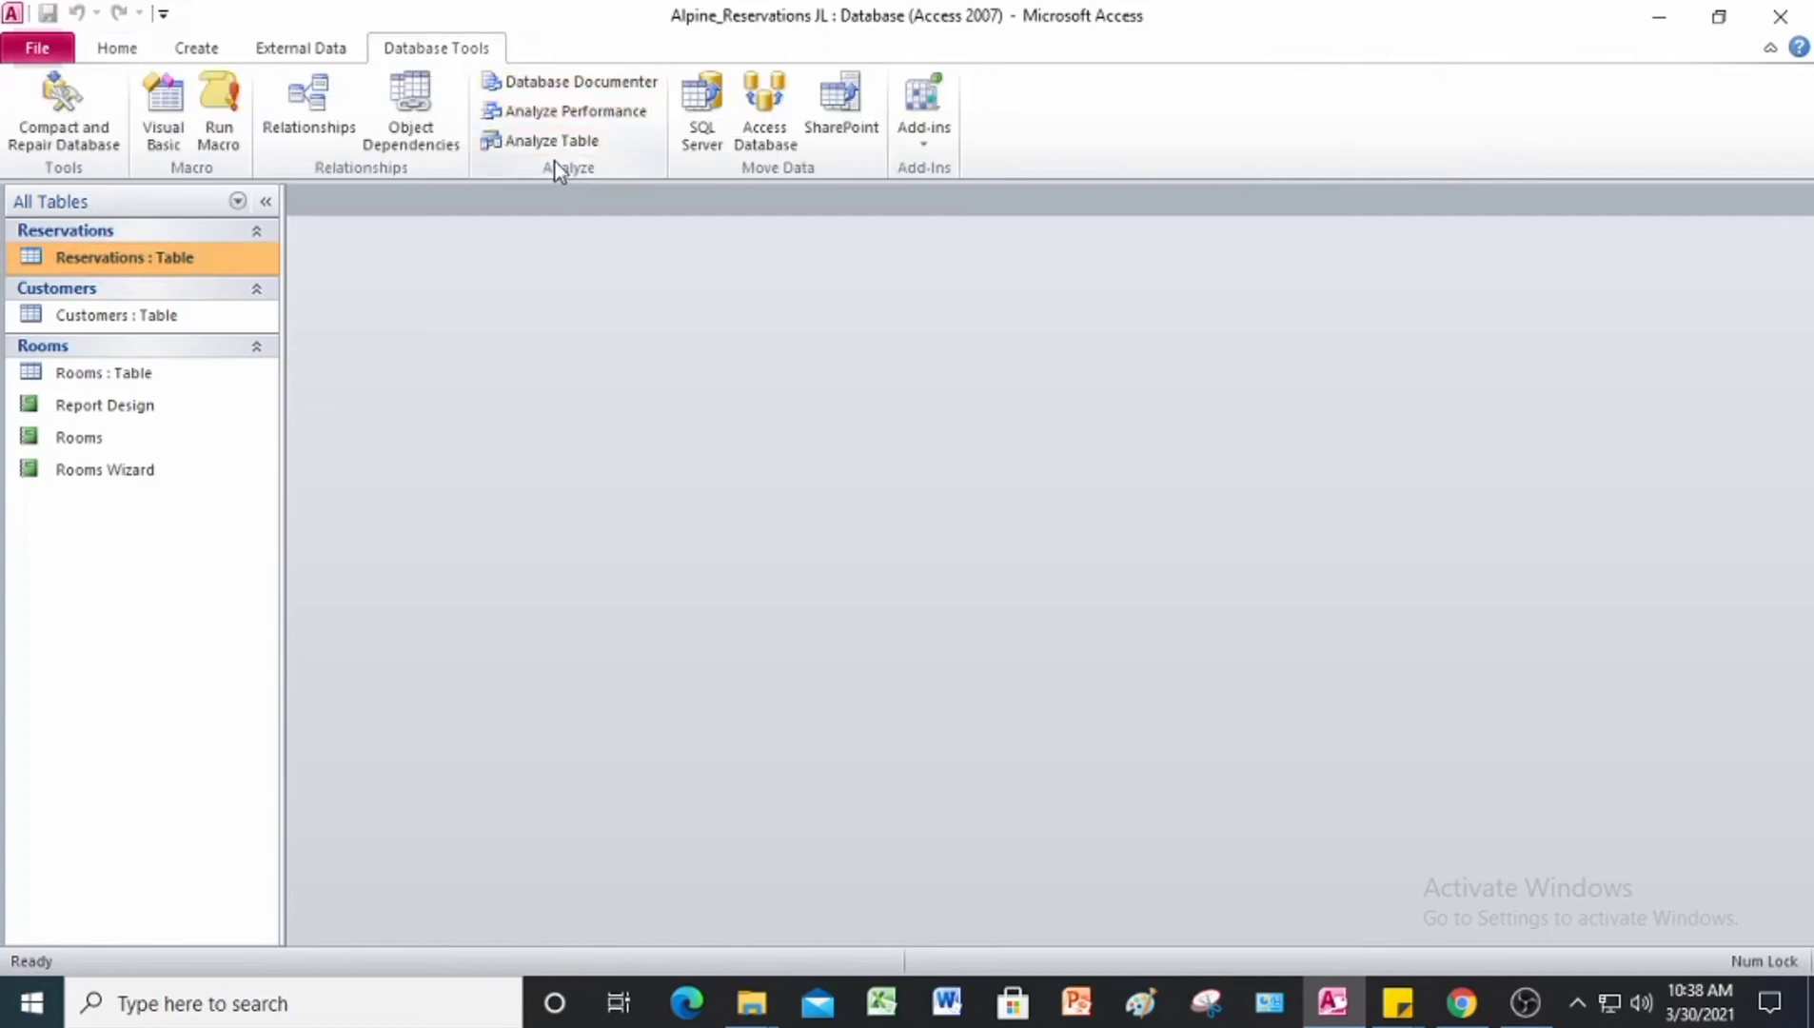
left_click(536, 141)
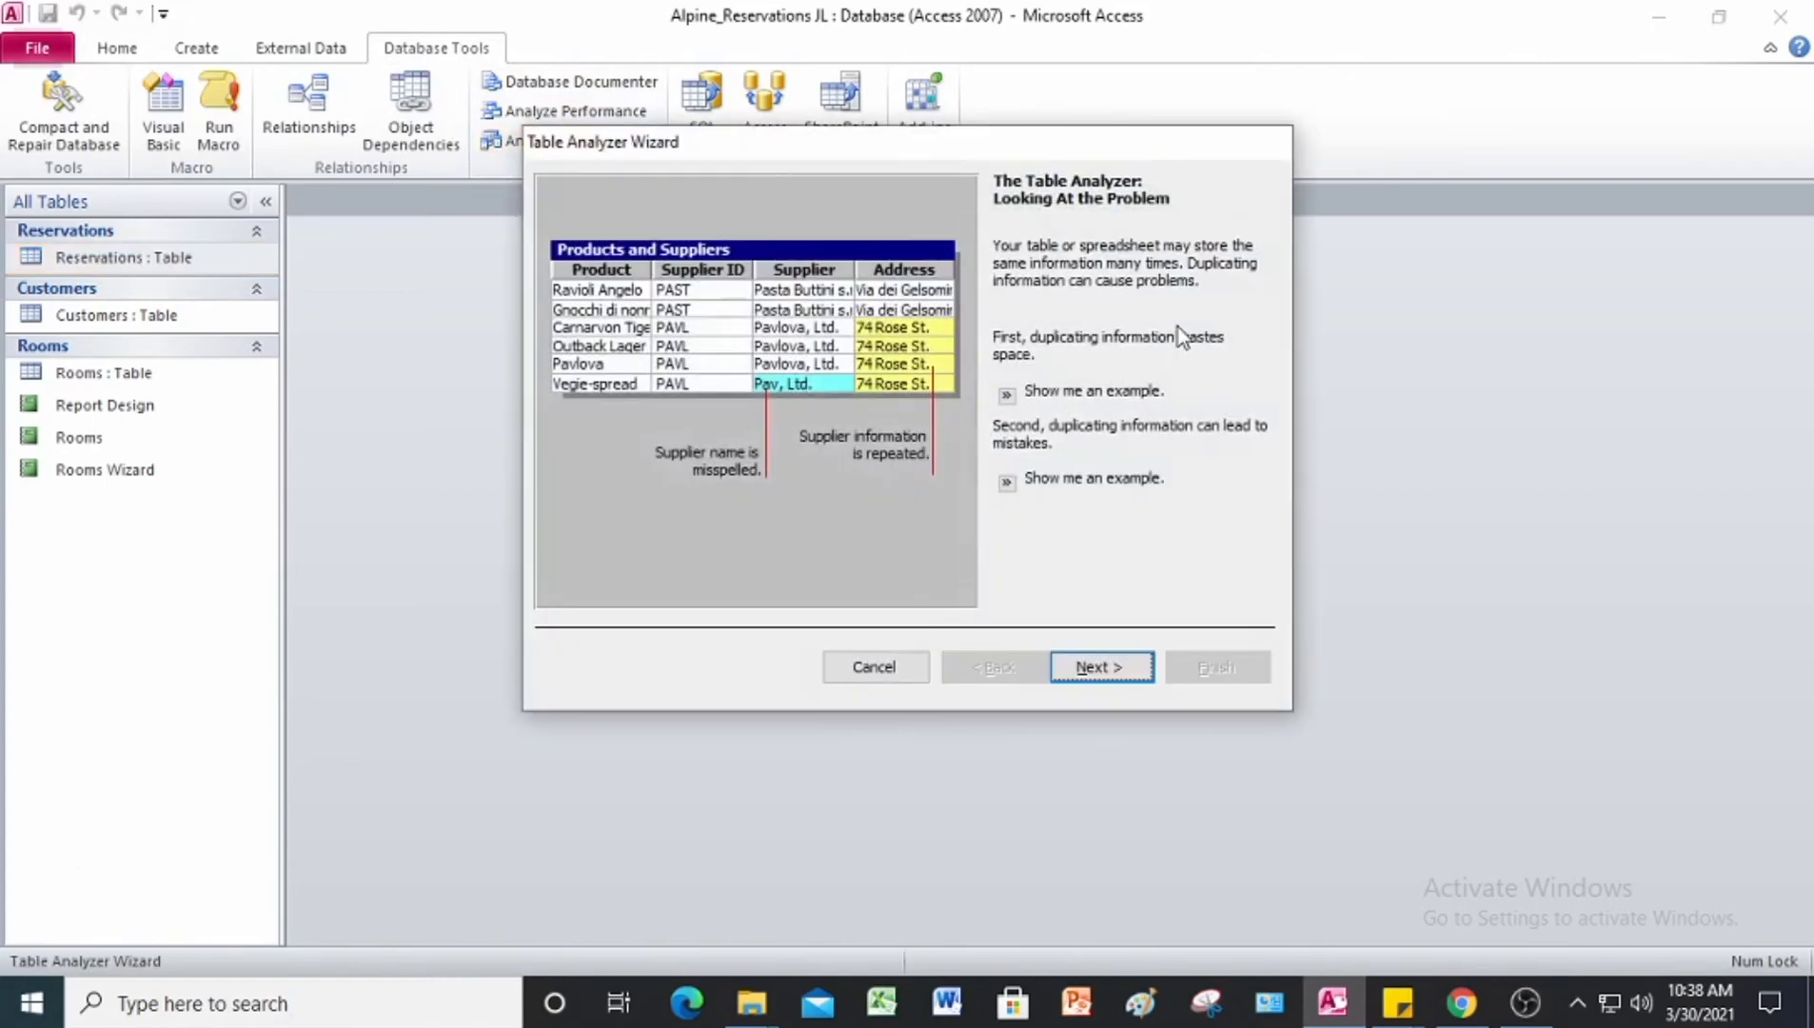
left_click(1123, 674)
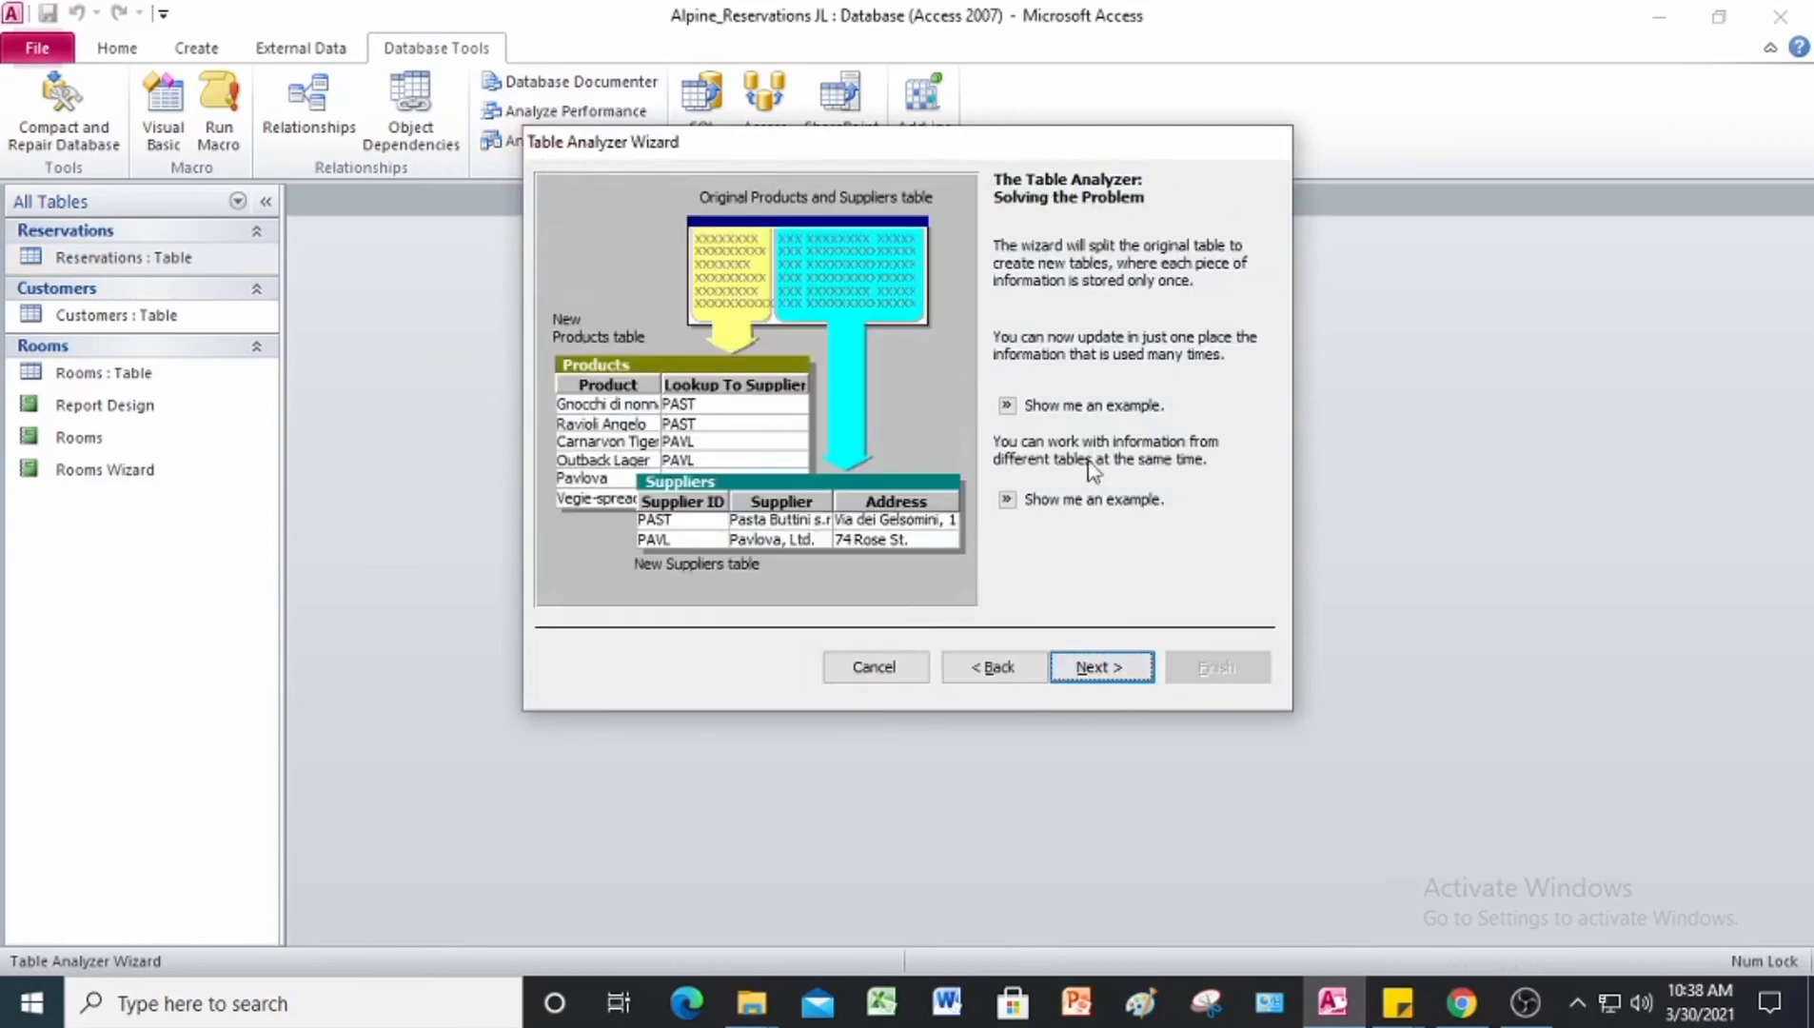
left_click(1092, 671)
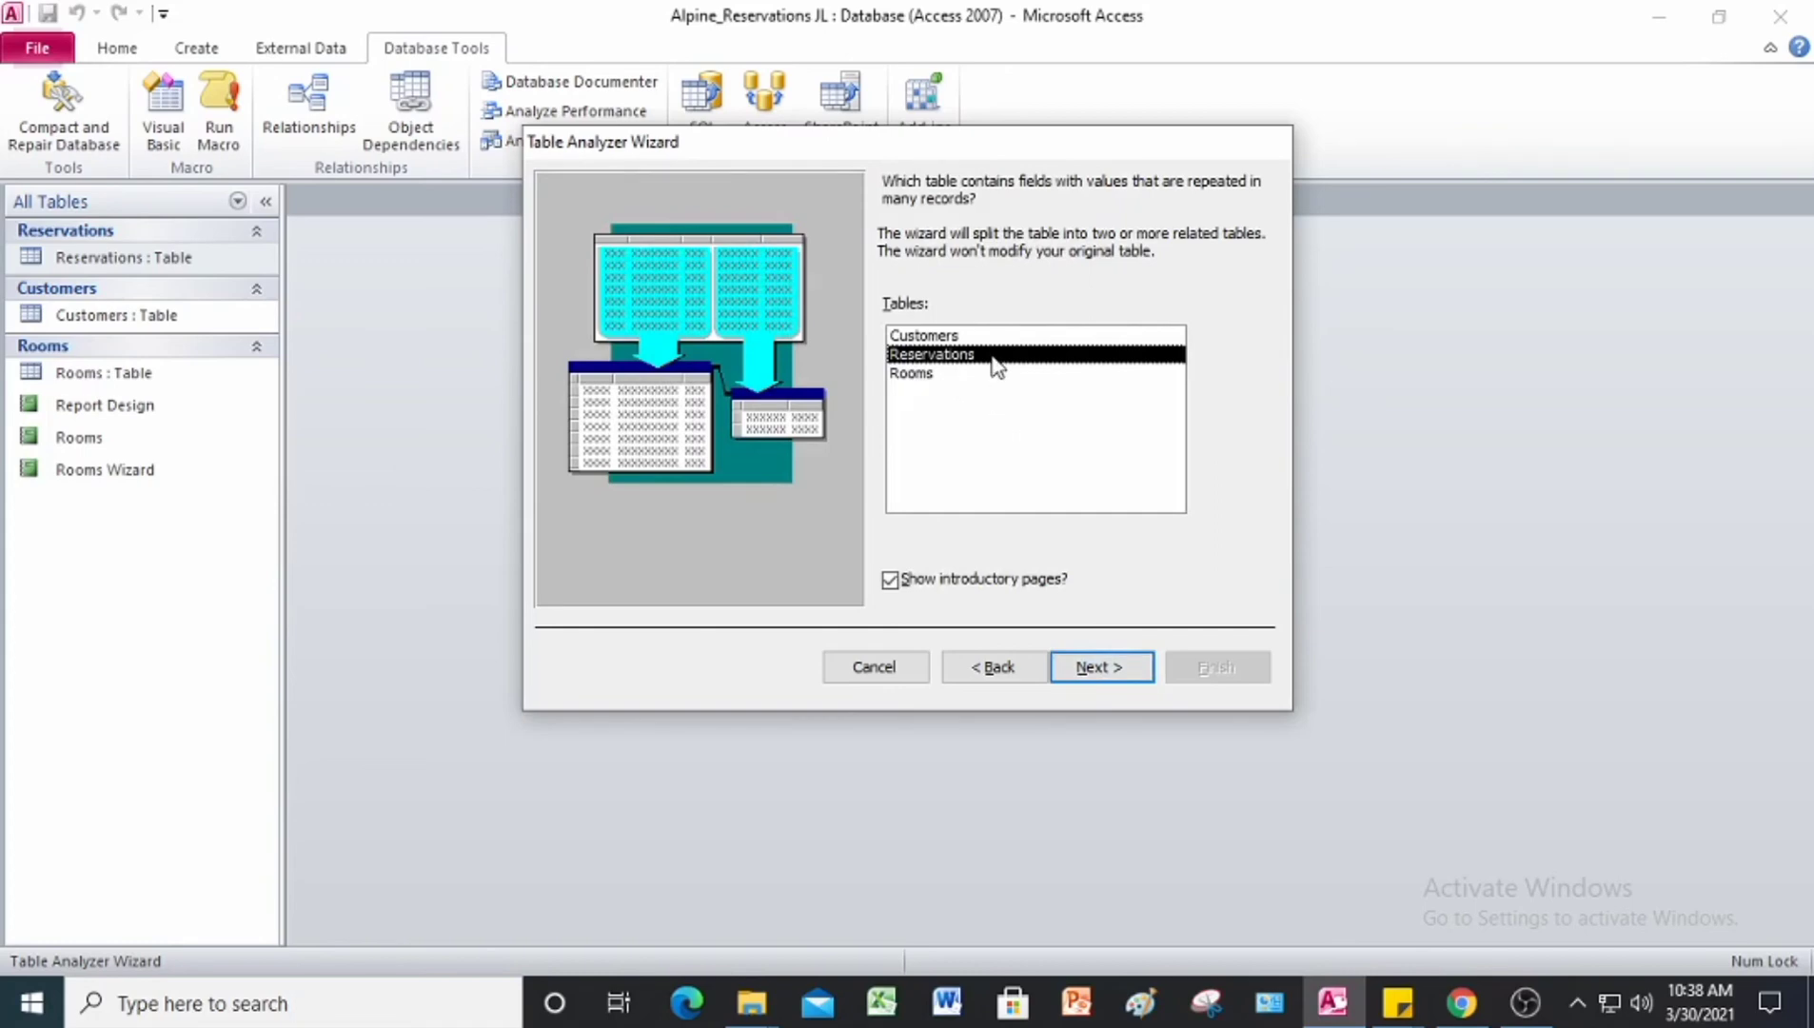
left_click(1114, 669)
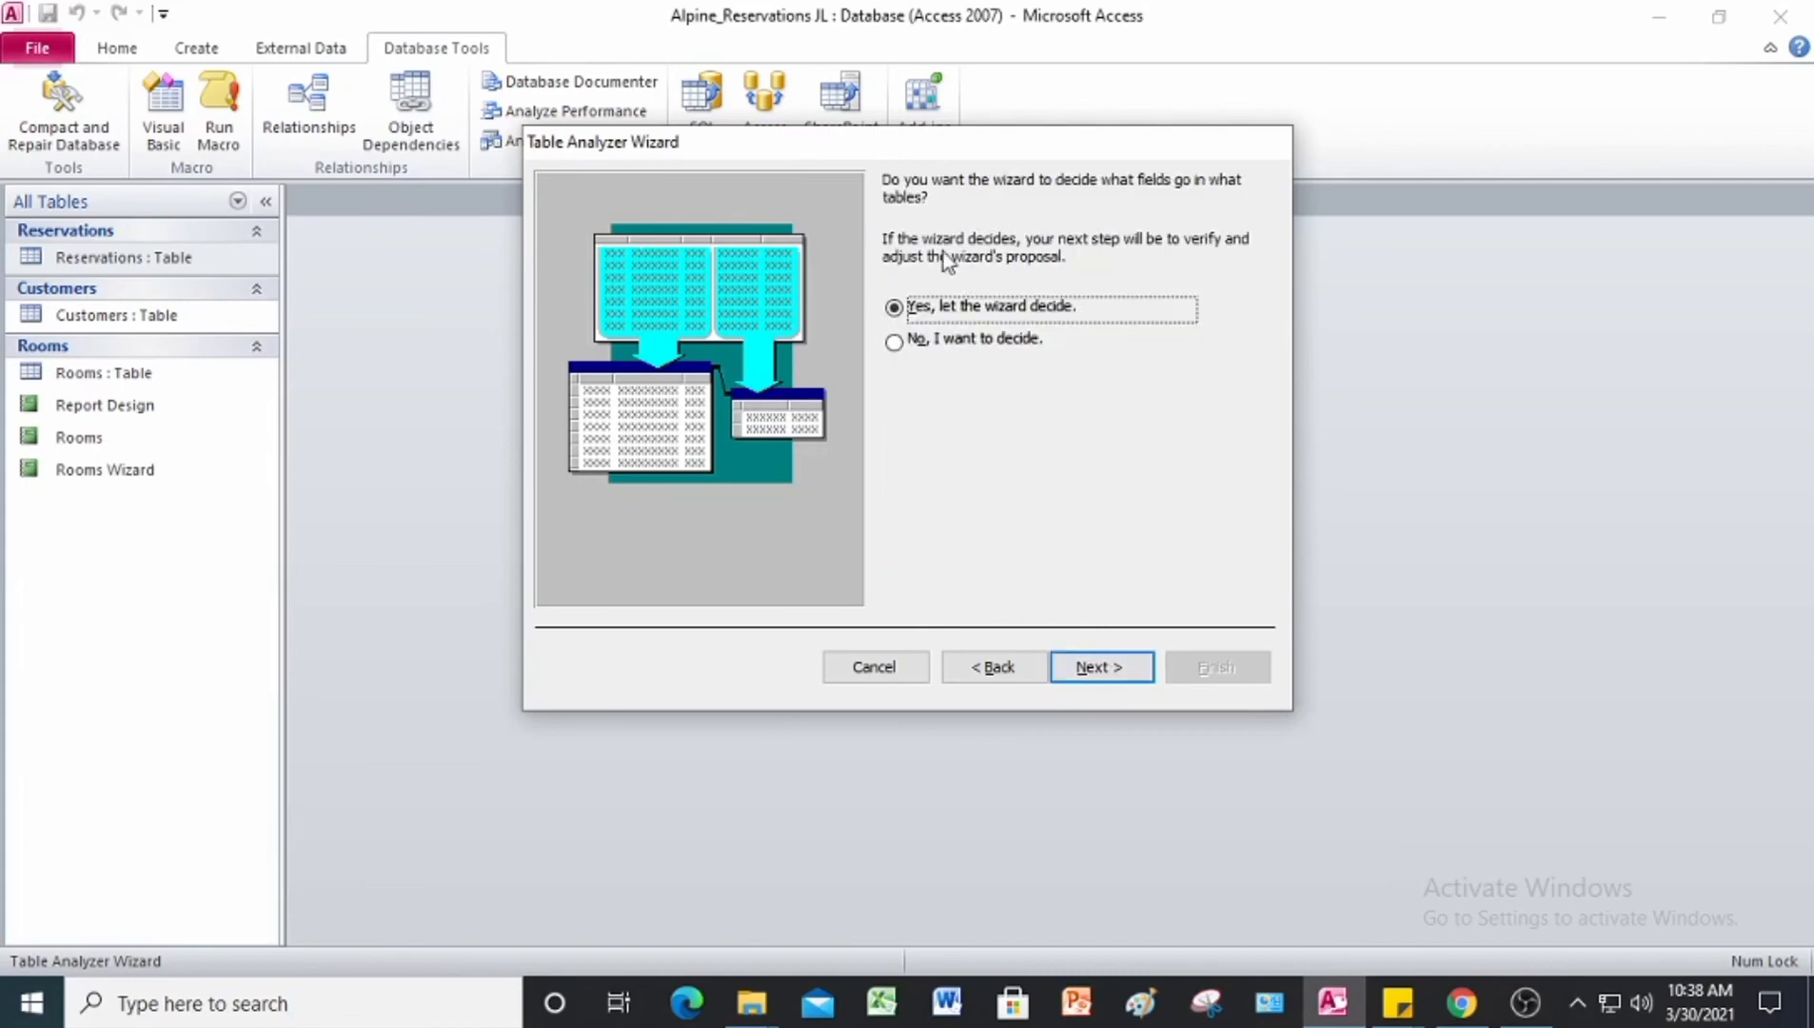
left_click(1113, 670)
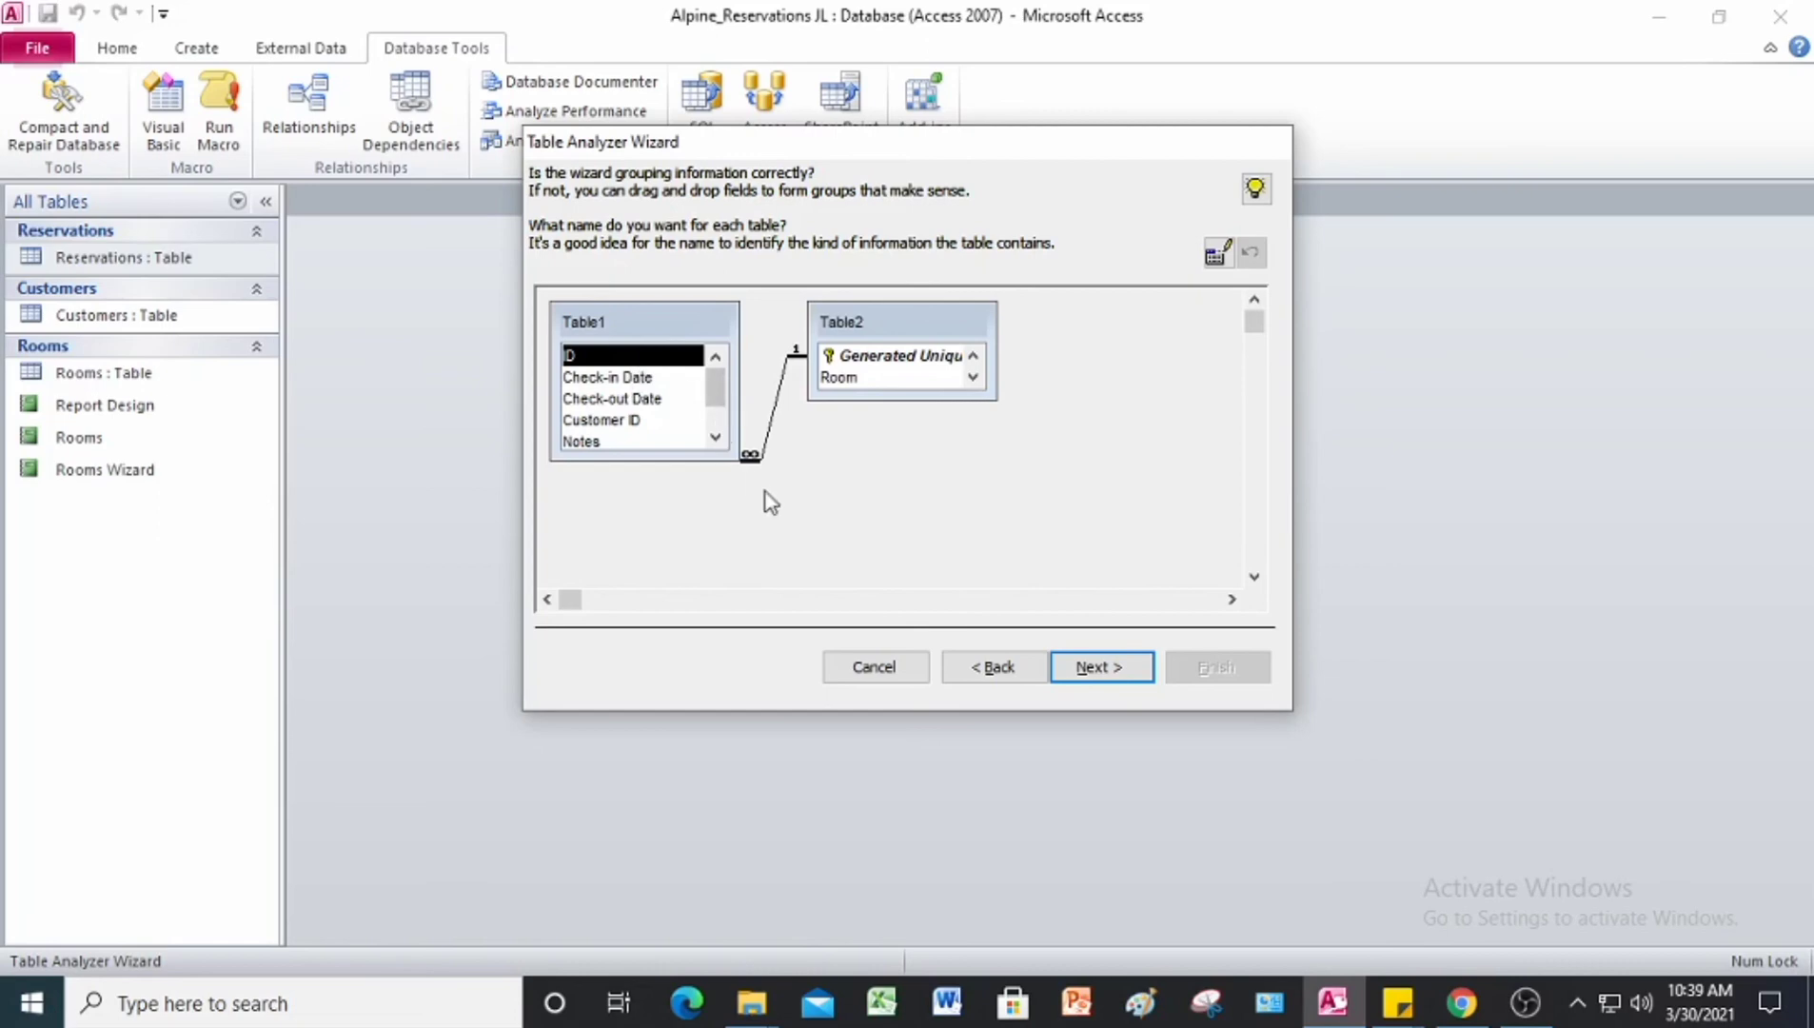
Step: Rename the proposed Table1 as Reservation Details
left_click(1219, 254)
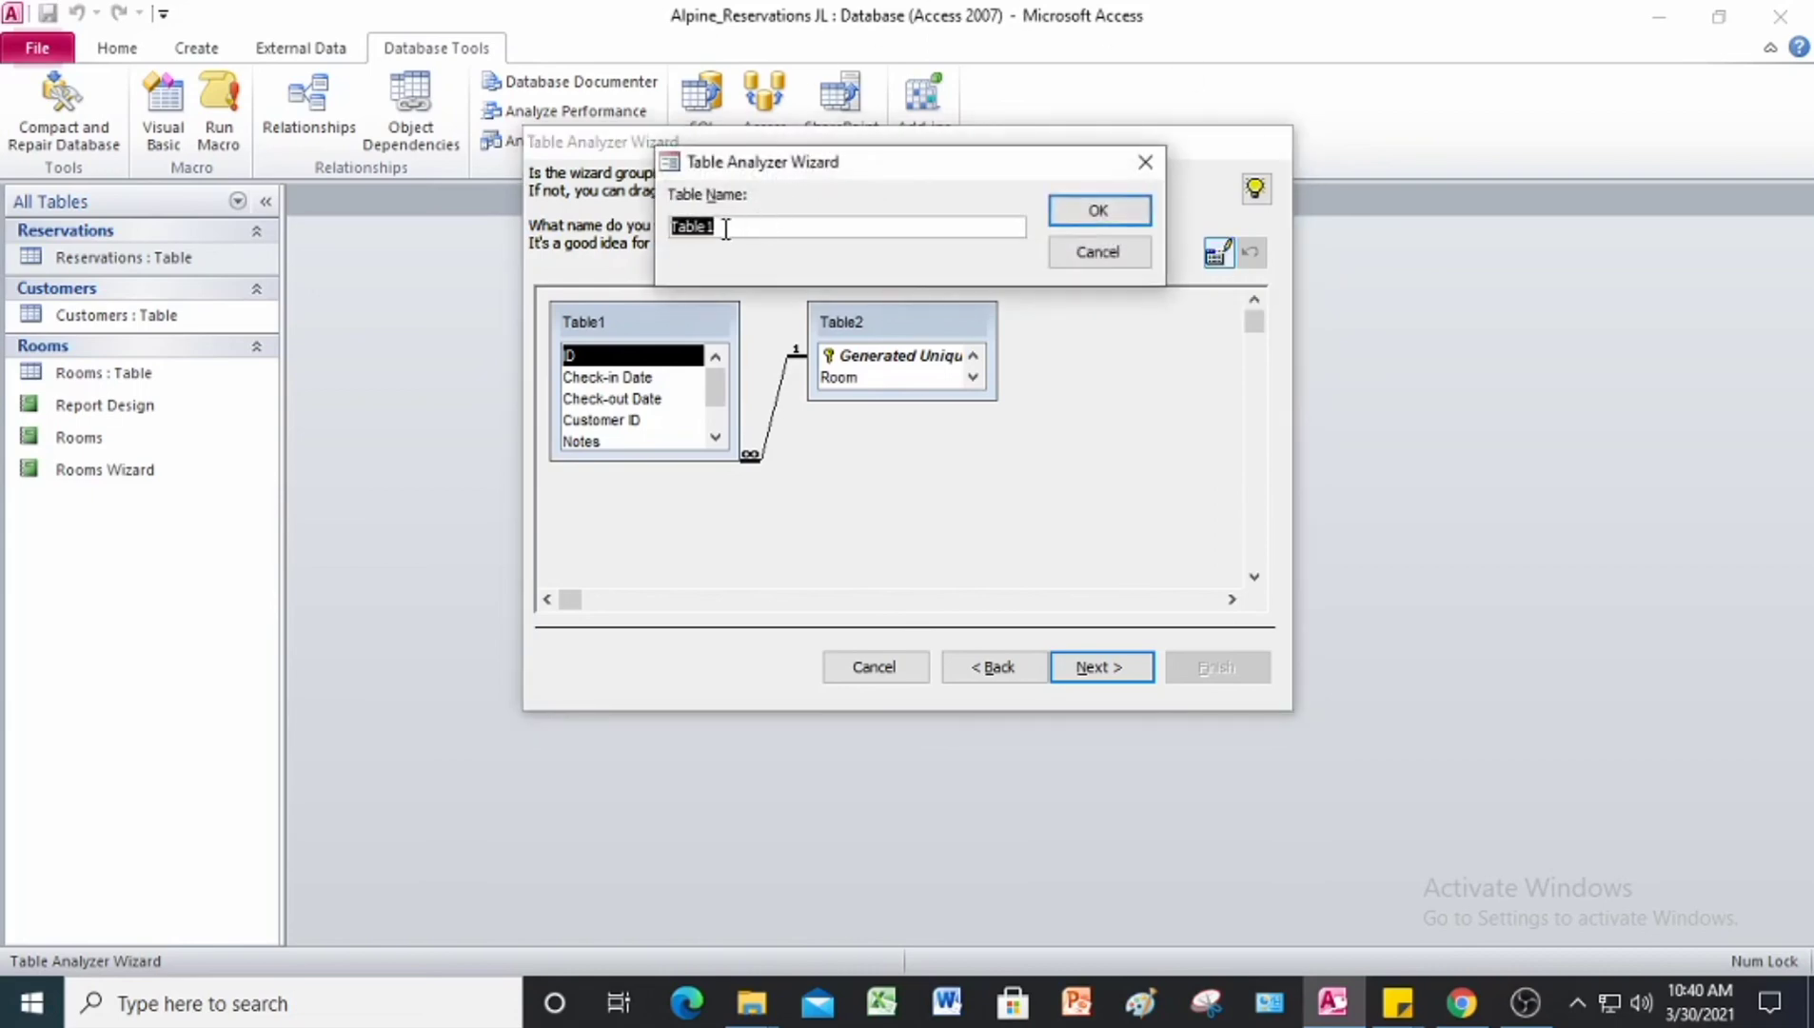
left_click(725, 229)
key("BackSpace")
key("BackSpace")
key("BackSpace")
key("BackSpace")
key("BackSpace")
key("BackSpace")
type("Resera")
key("BackSpace")
type("vationDetails")
left_click(1060, 210)
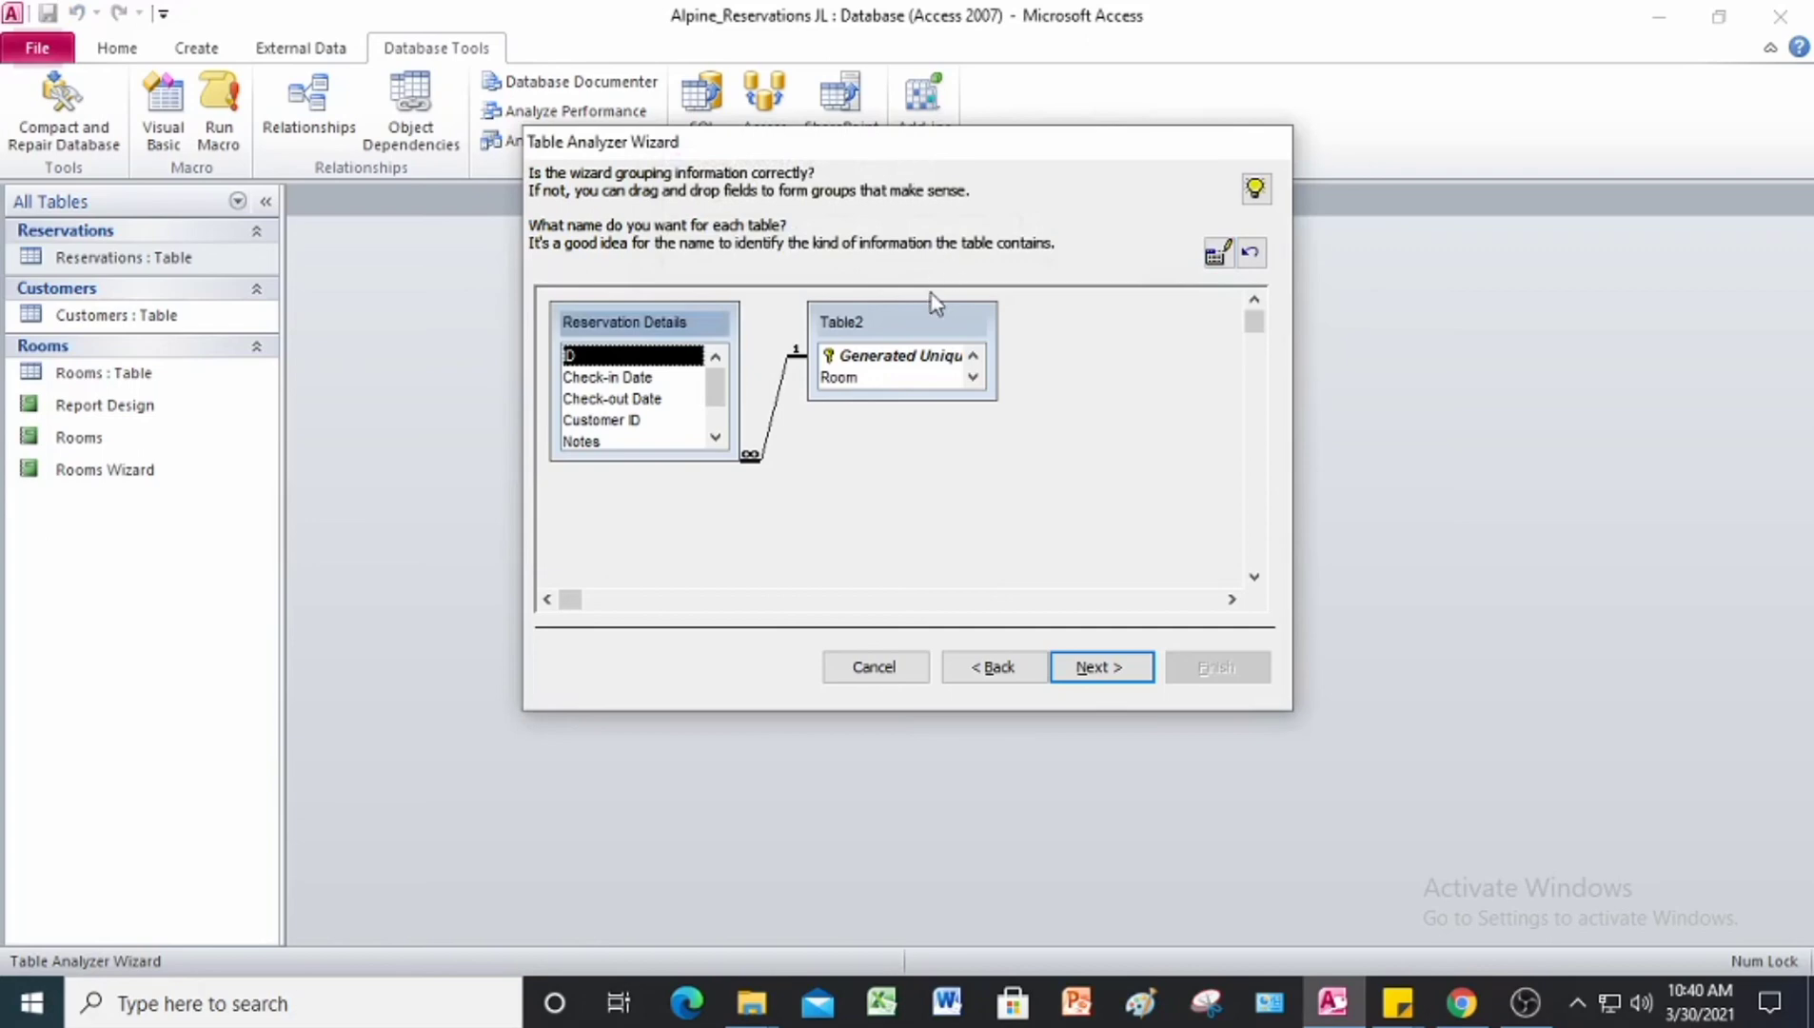
Step: Rename the proposed Table2 as Room Details
left_click(908, 327)
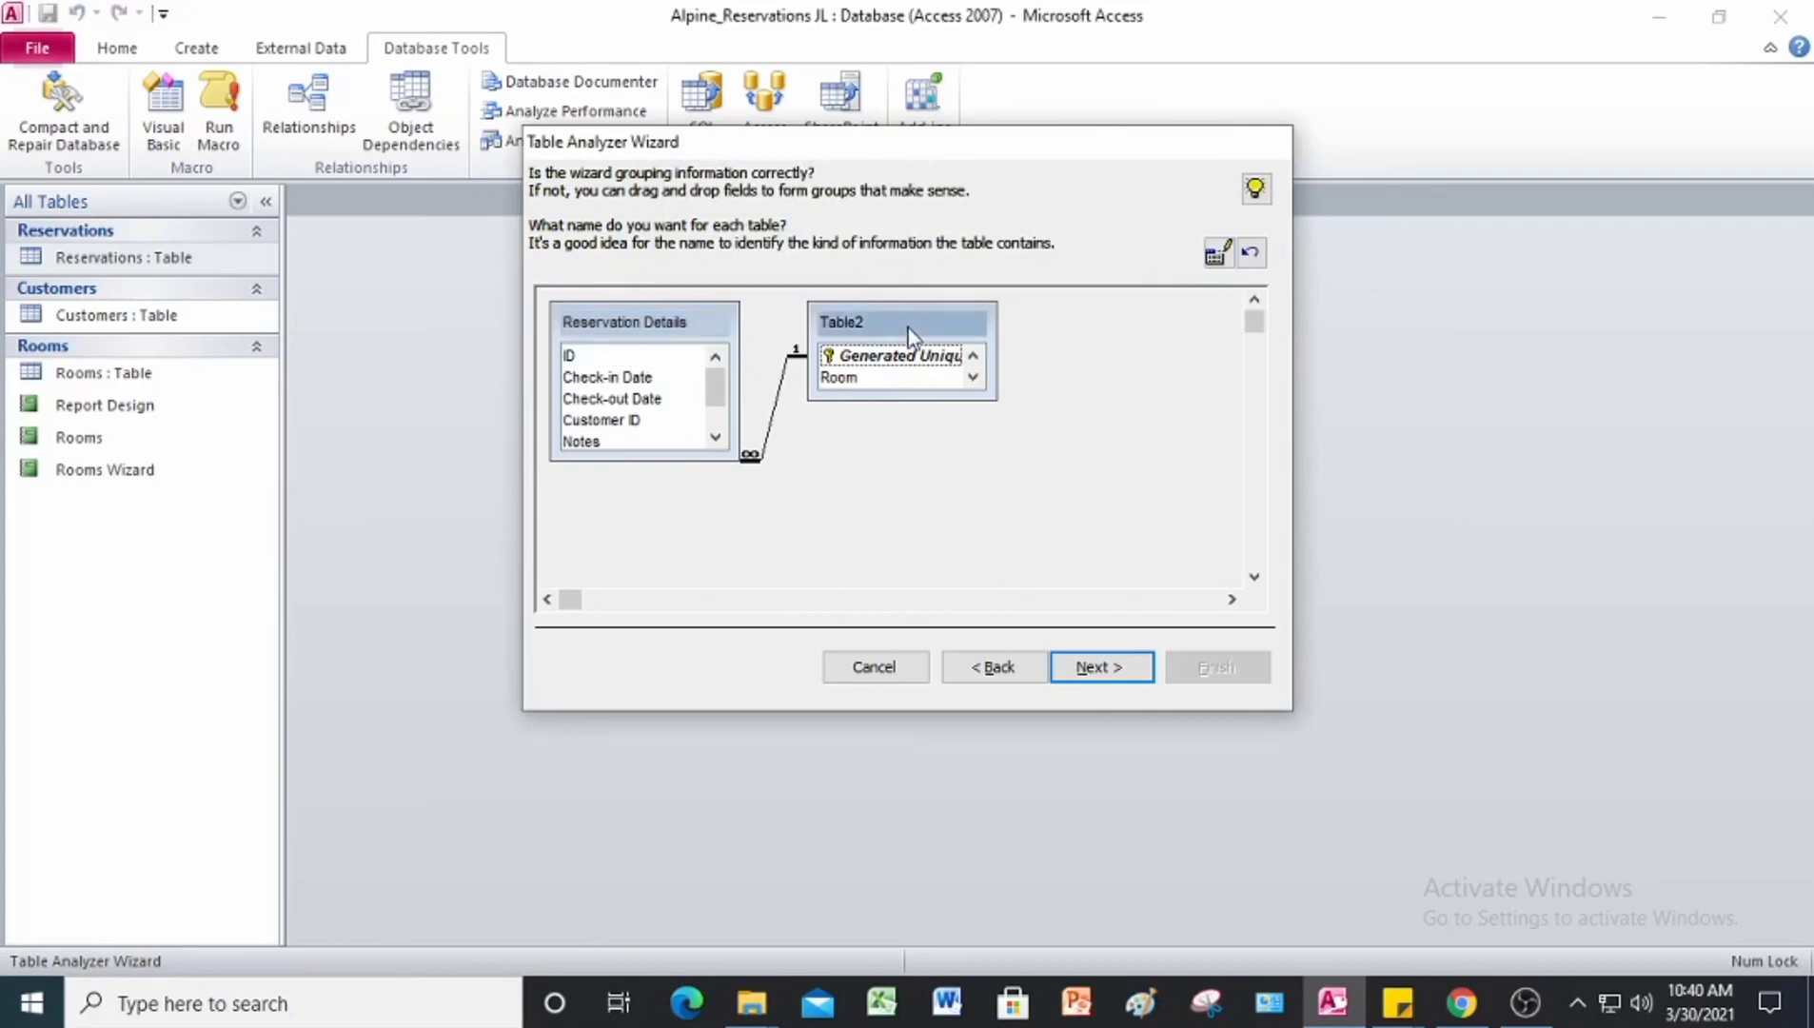
left_click(1218, 255)
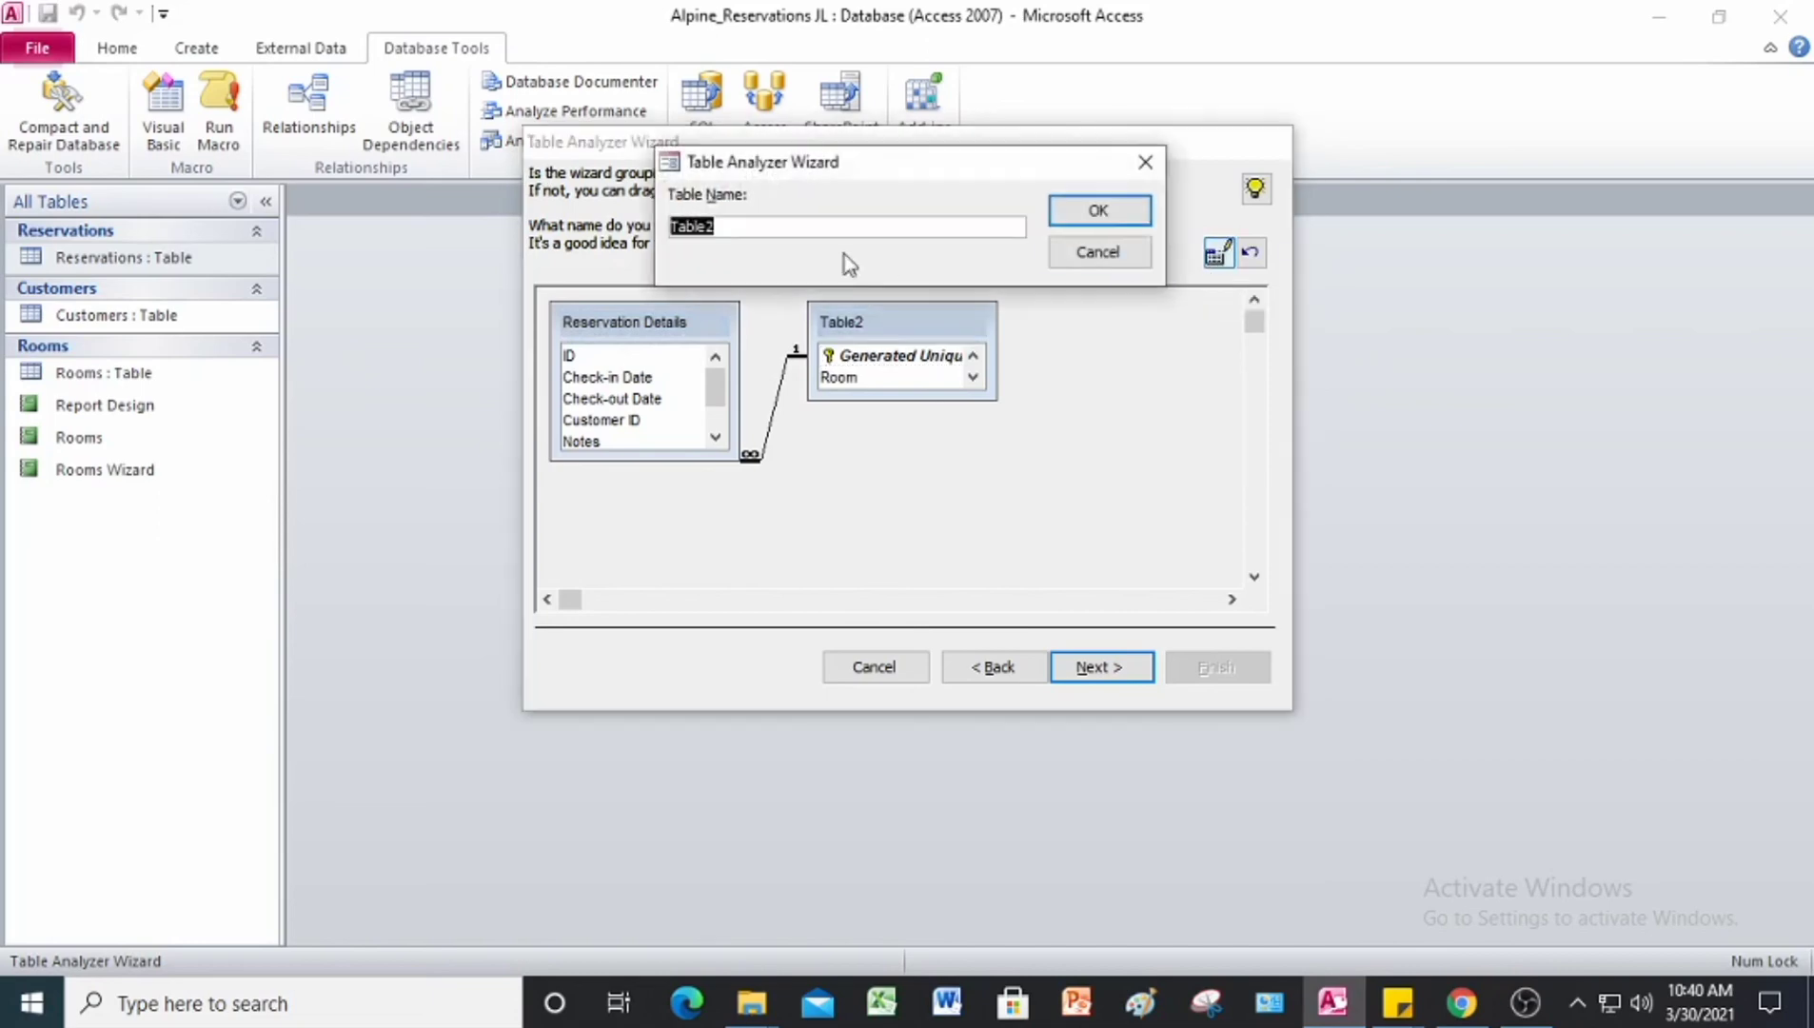
left_click(742, 228)
key("BackSpace")
key("BackSpace")
key("BackSpace")
key("BackSpace")
key("BackSpace")
key("BackSpace")
type("Room Details")
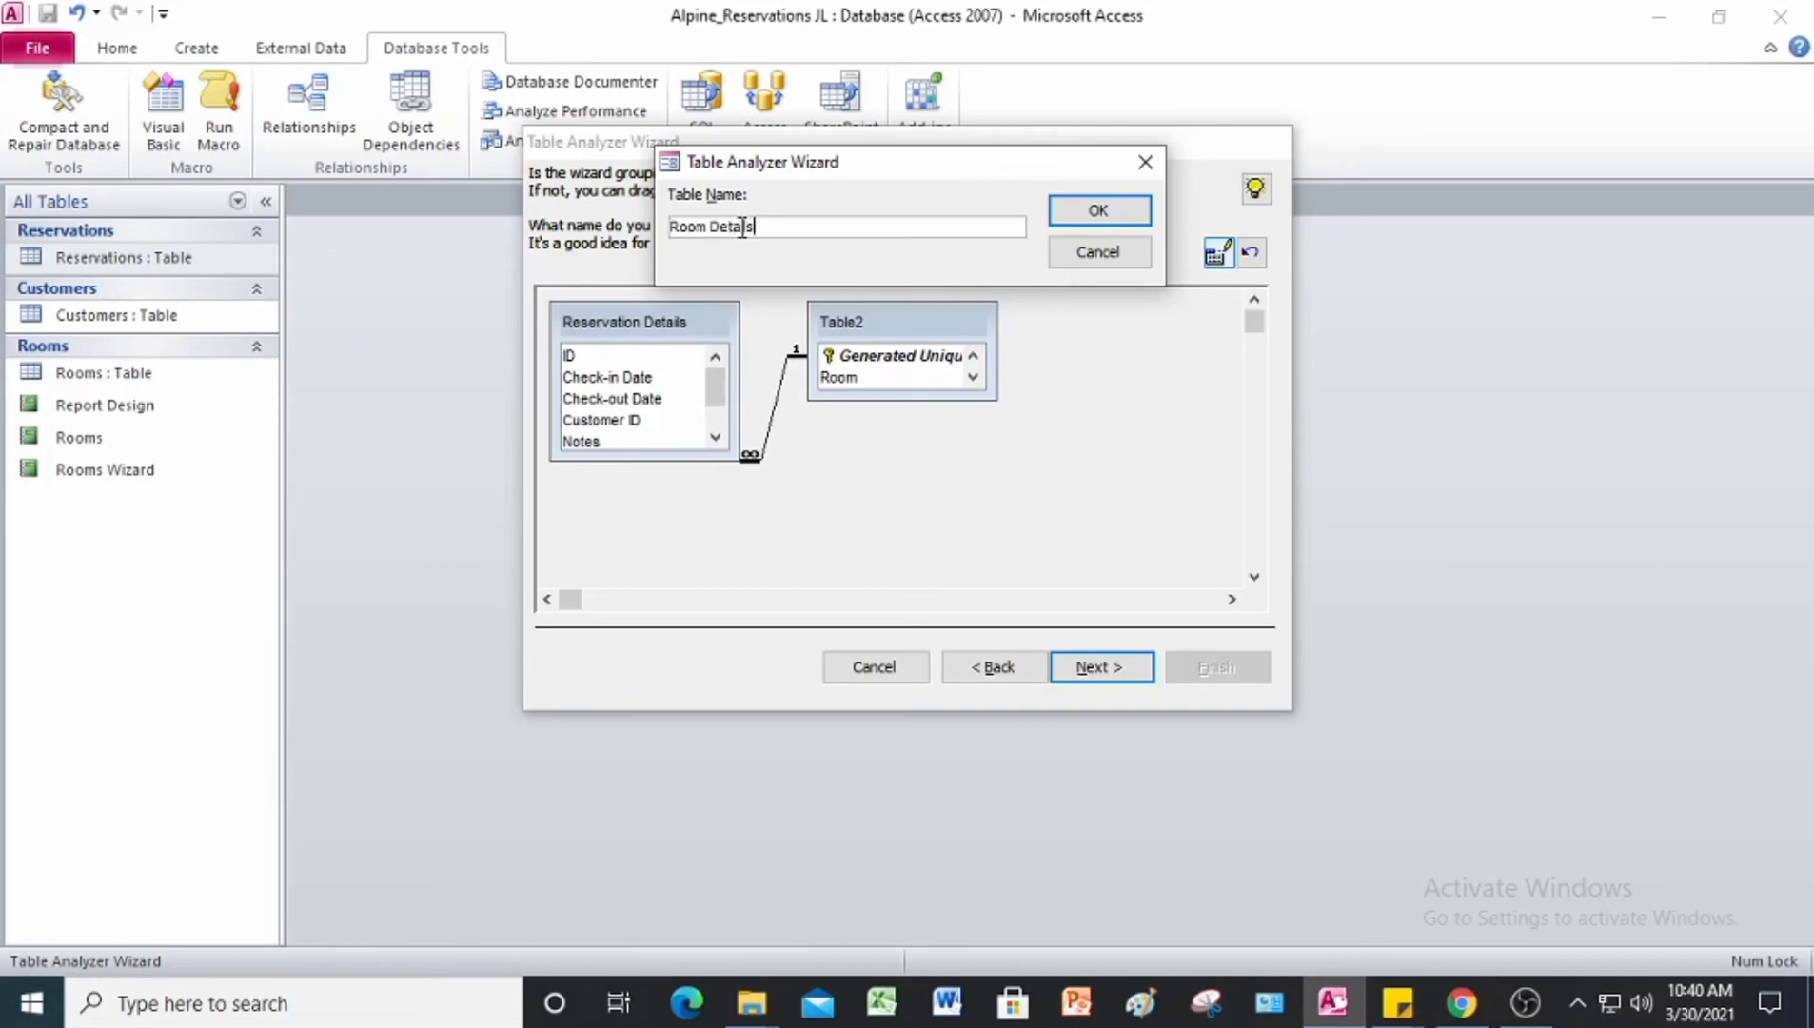
left_click(1142, 220)
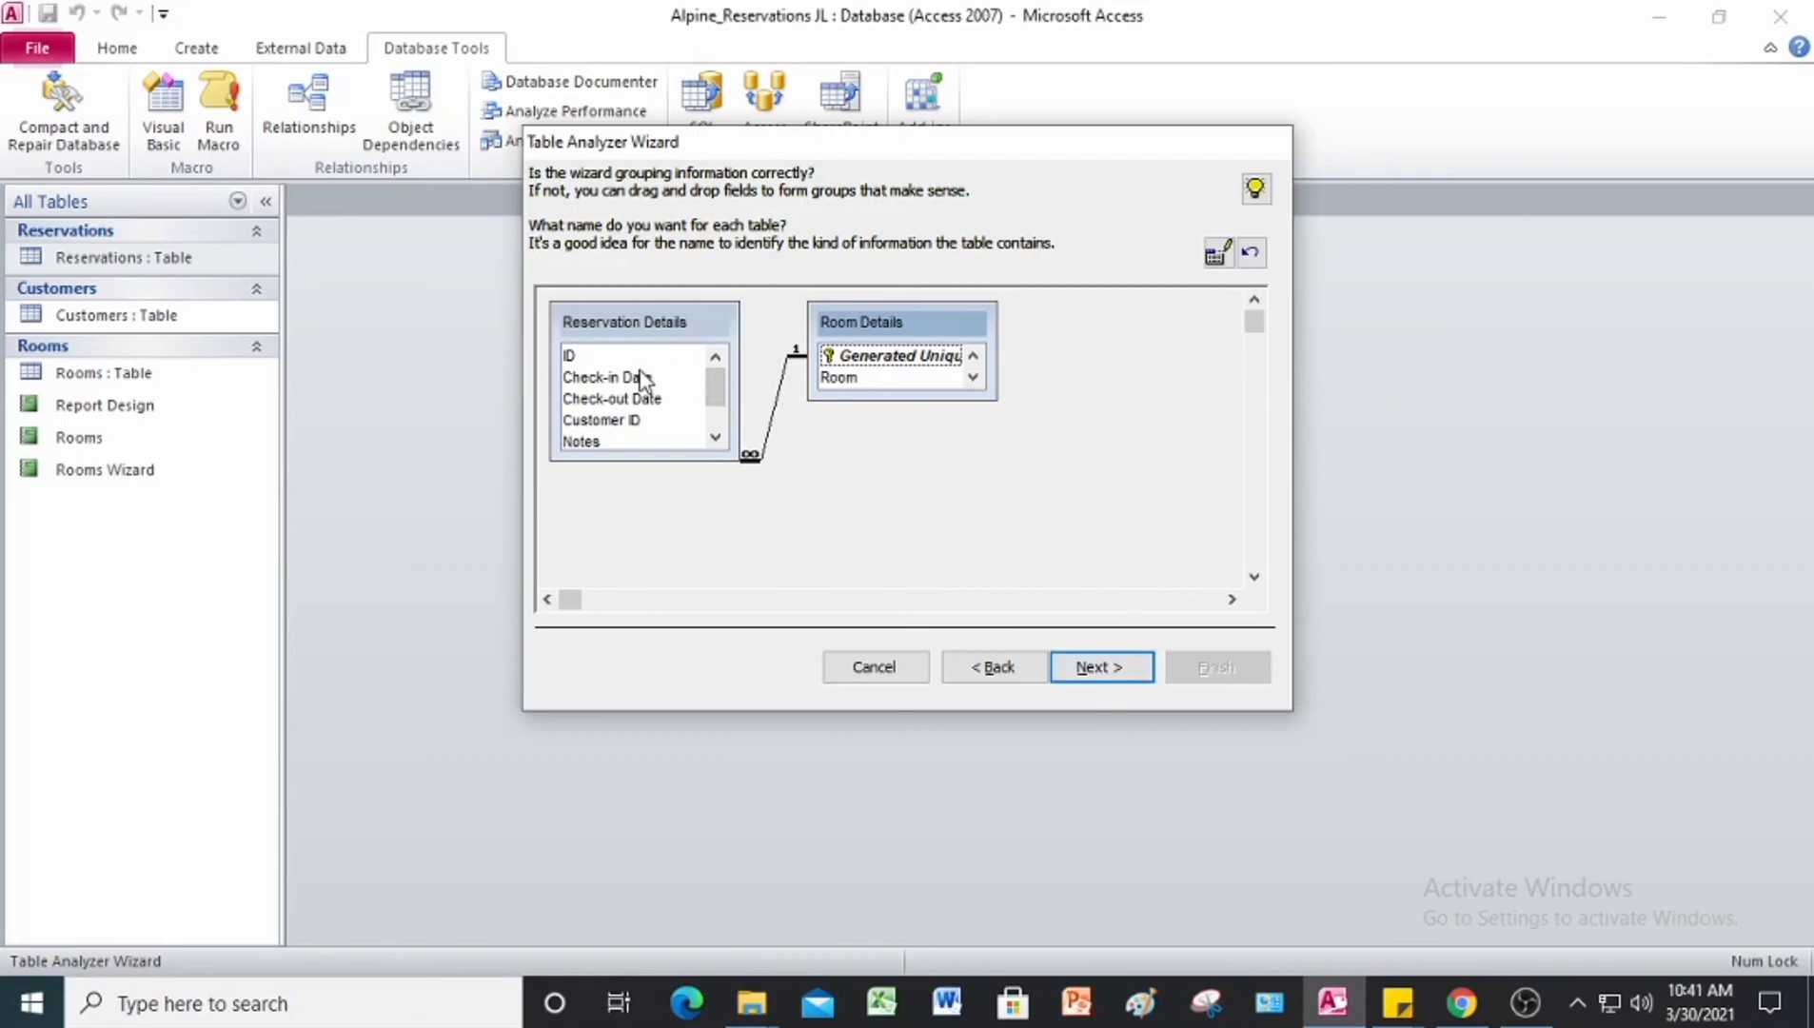
Step: Set ID as the unique identifier of the Reservation Details table and finish the wizard with the option to create the query
left_click(646, 326)
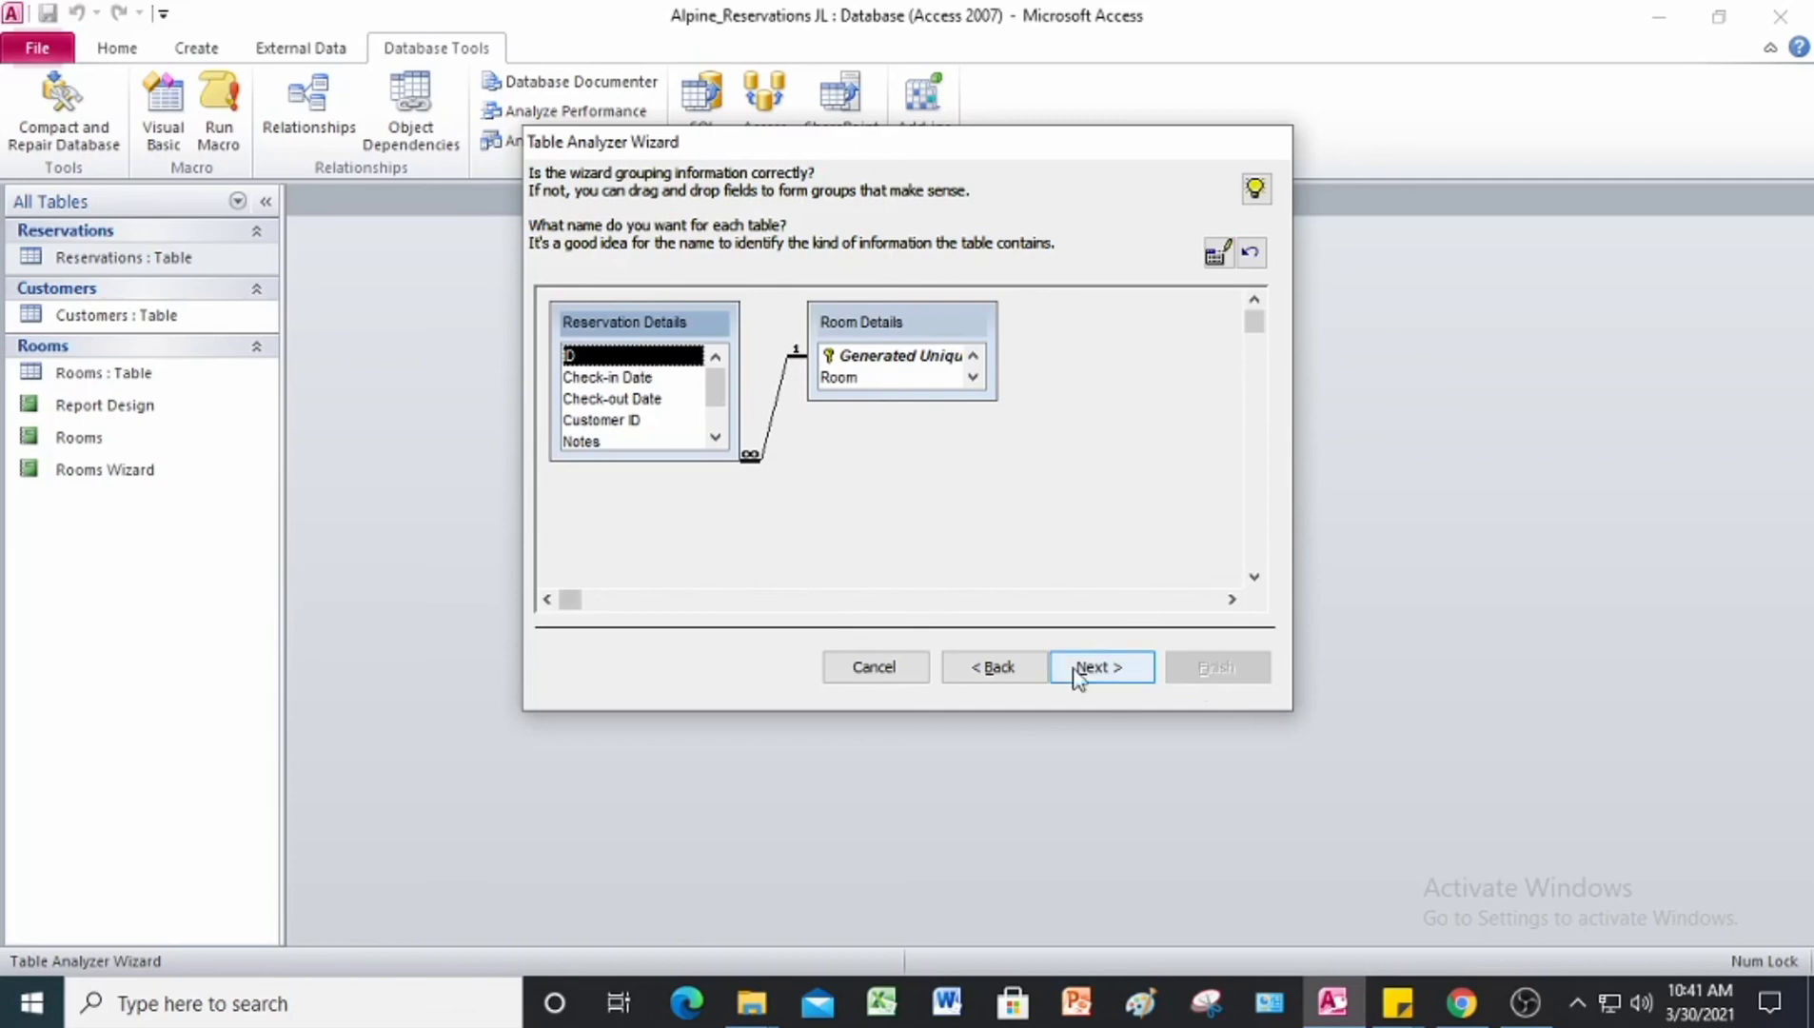
left_click(925, 360)
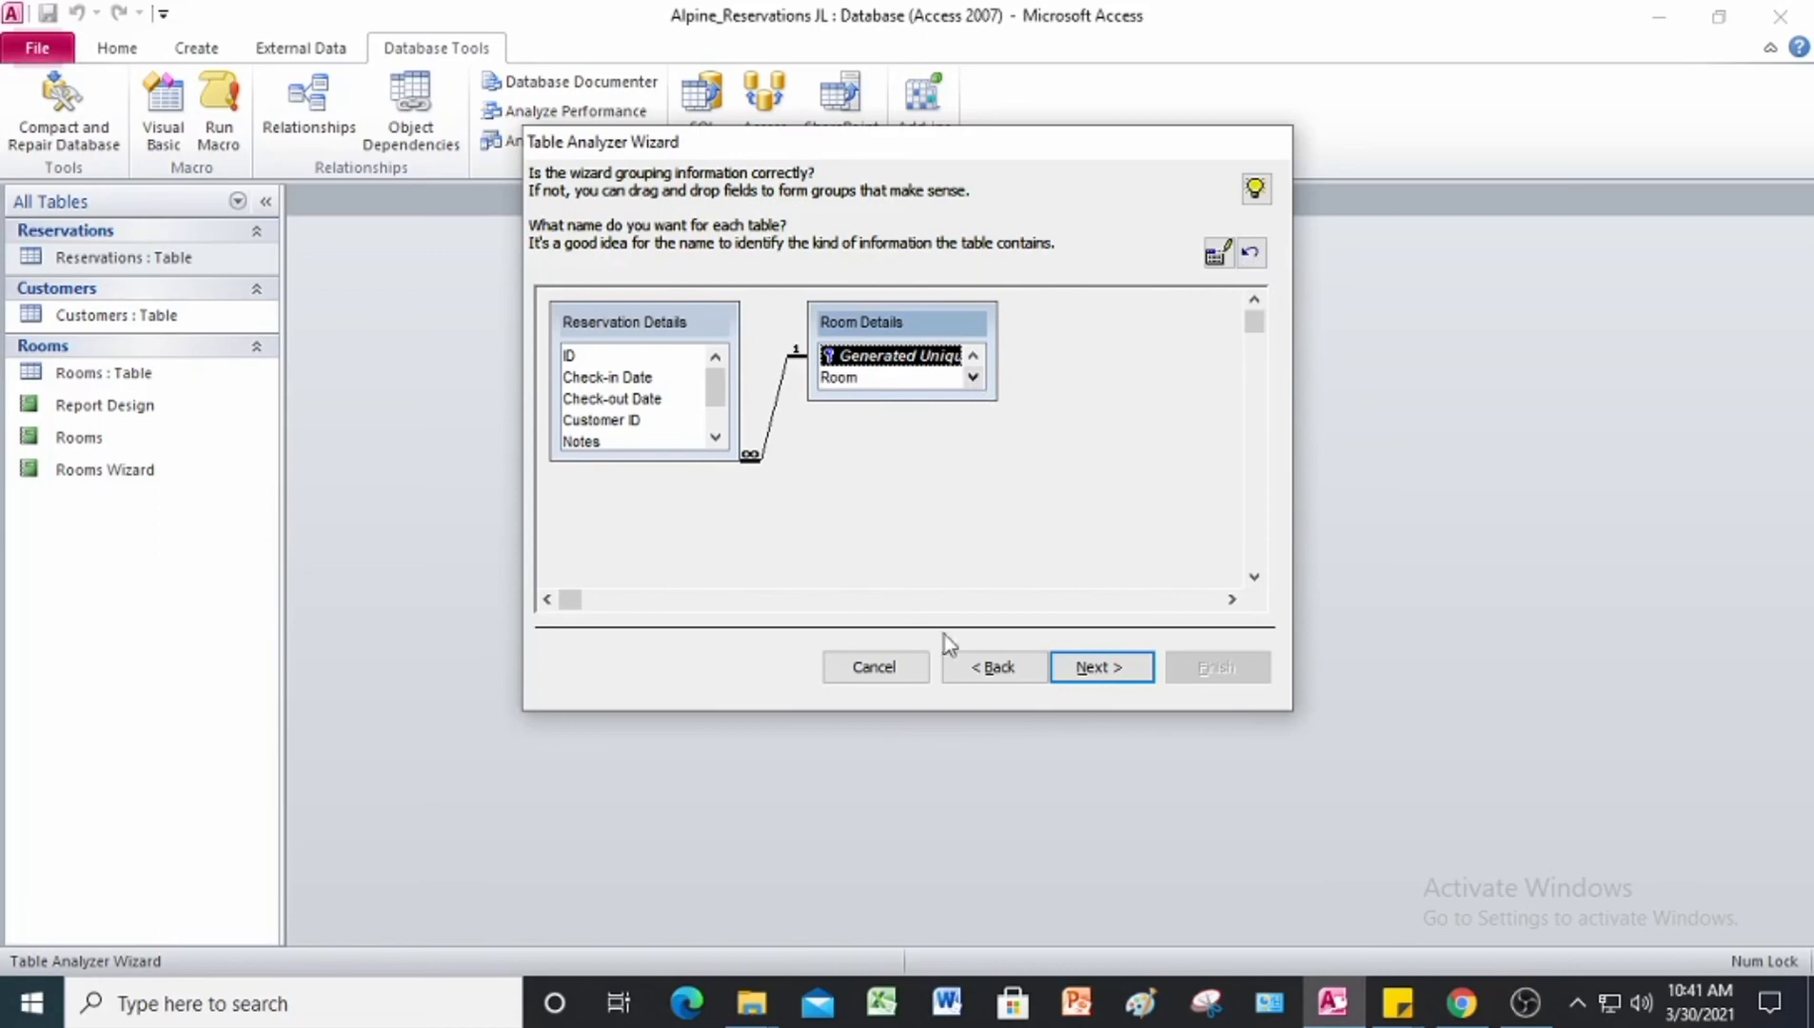
left_click(1122, 678)
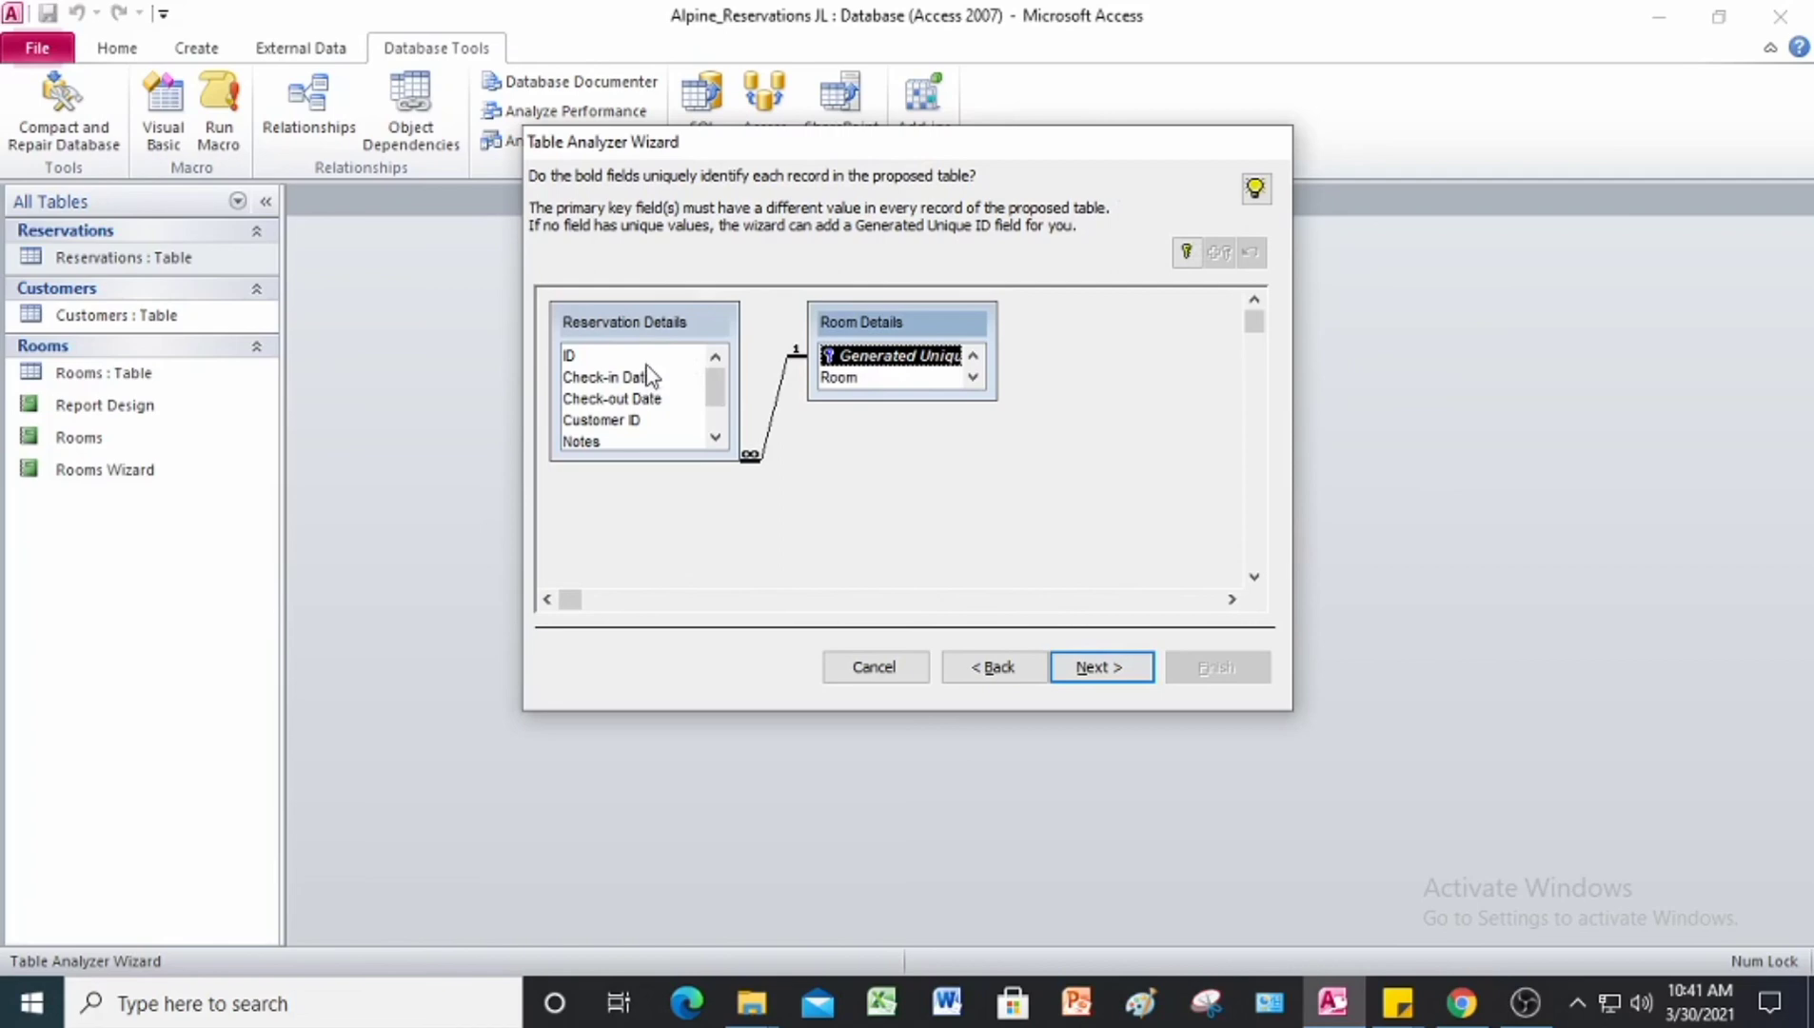
left_click(597, 360)
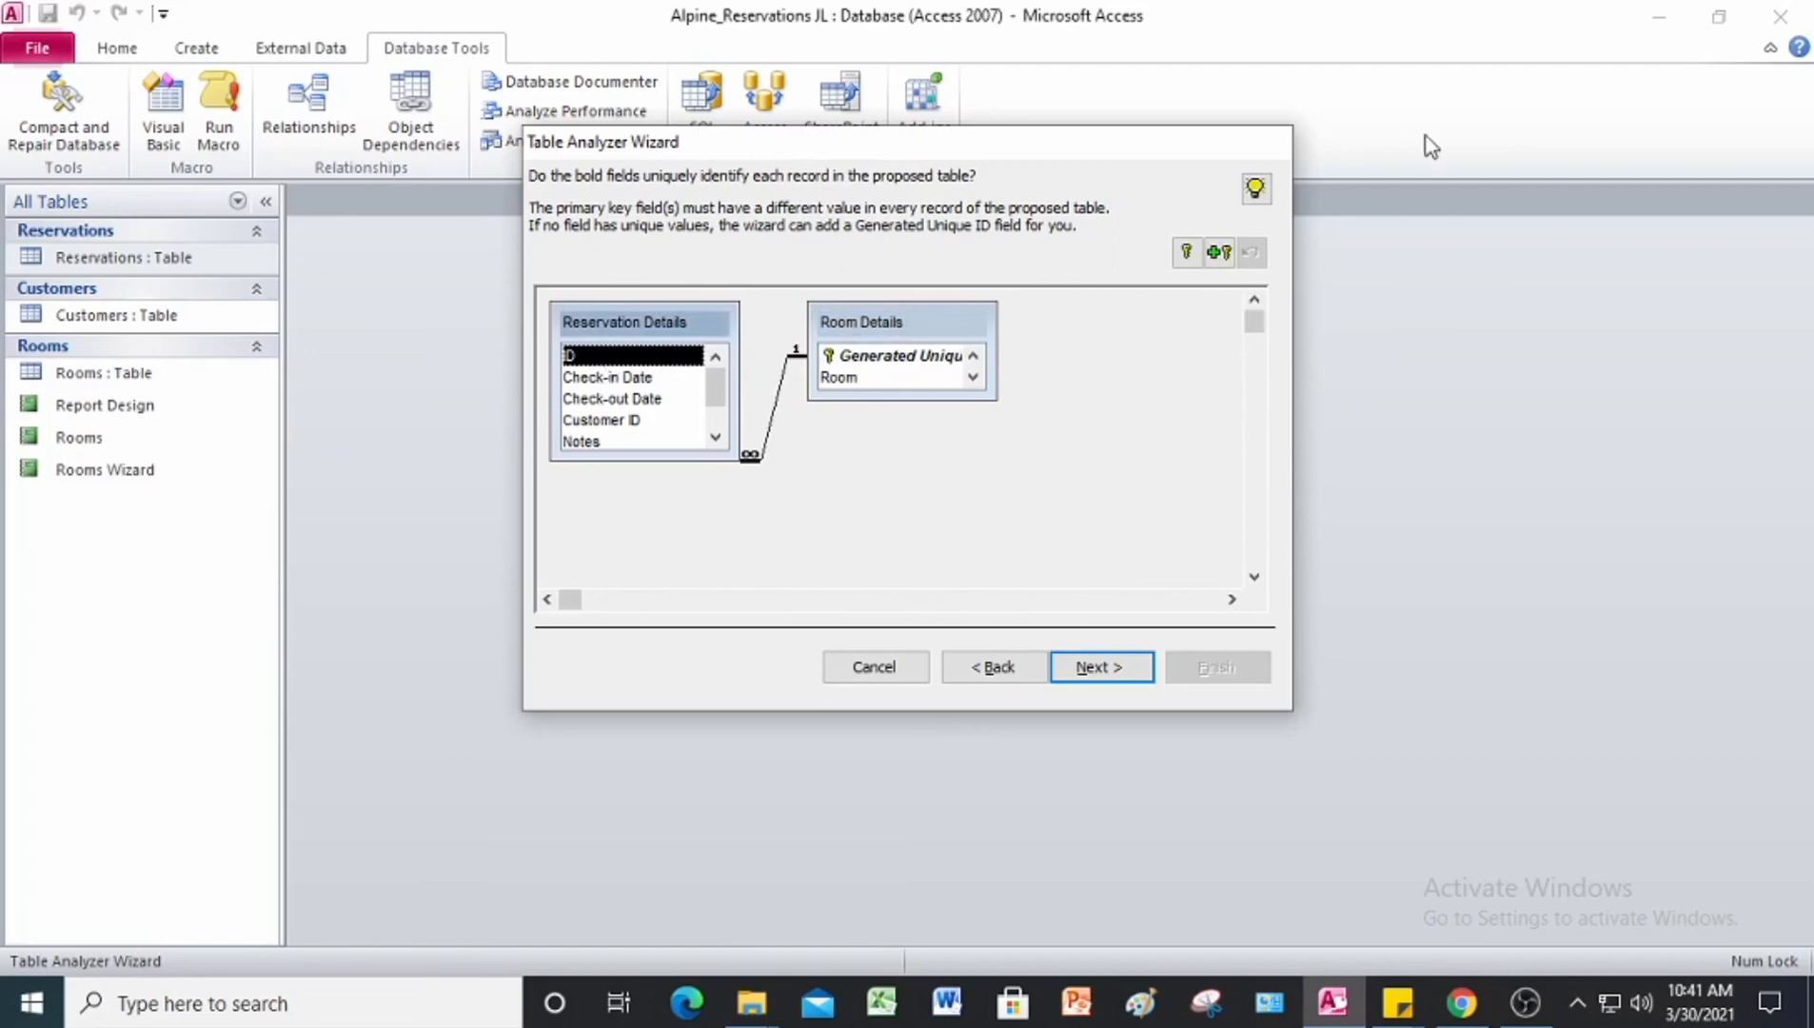
left_click(1187, 252)
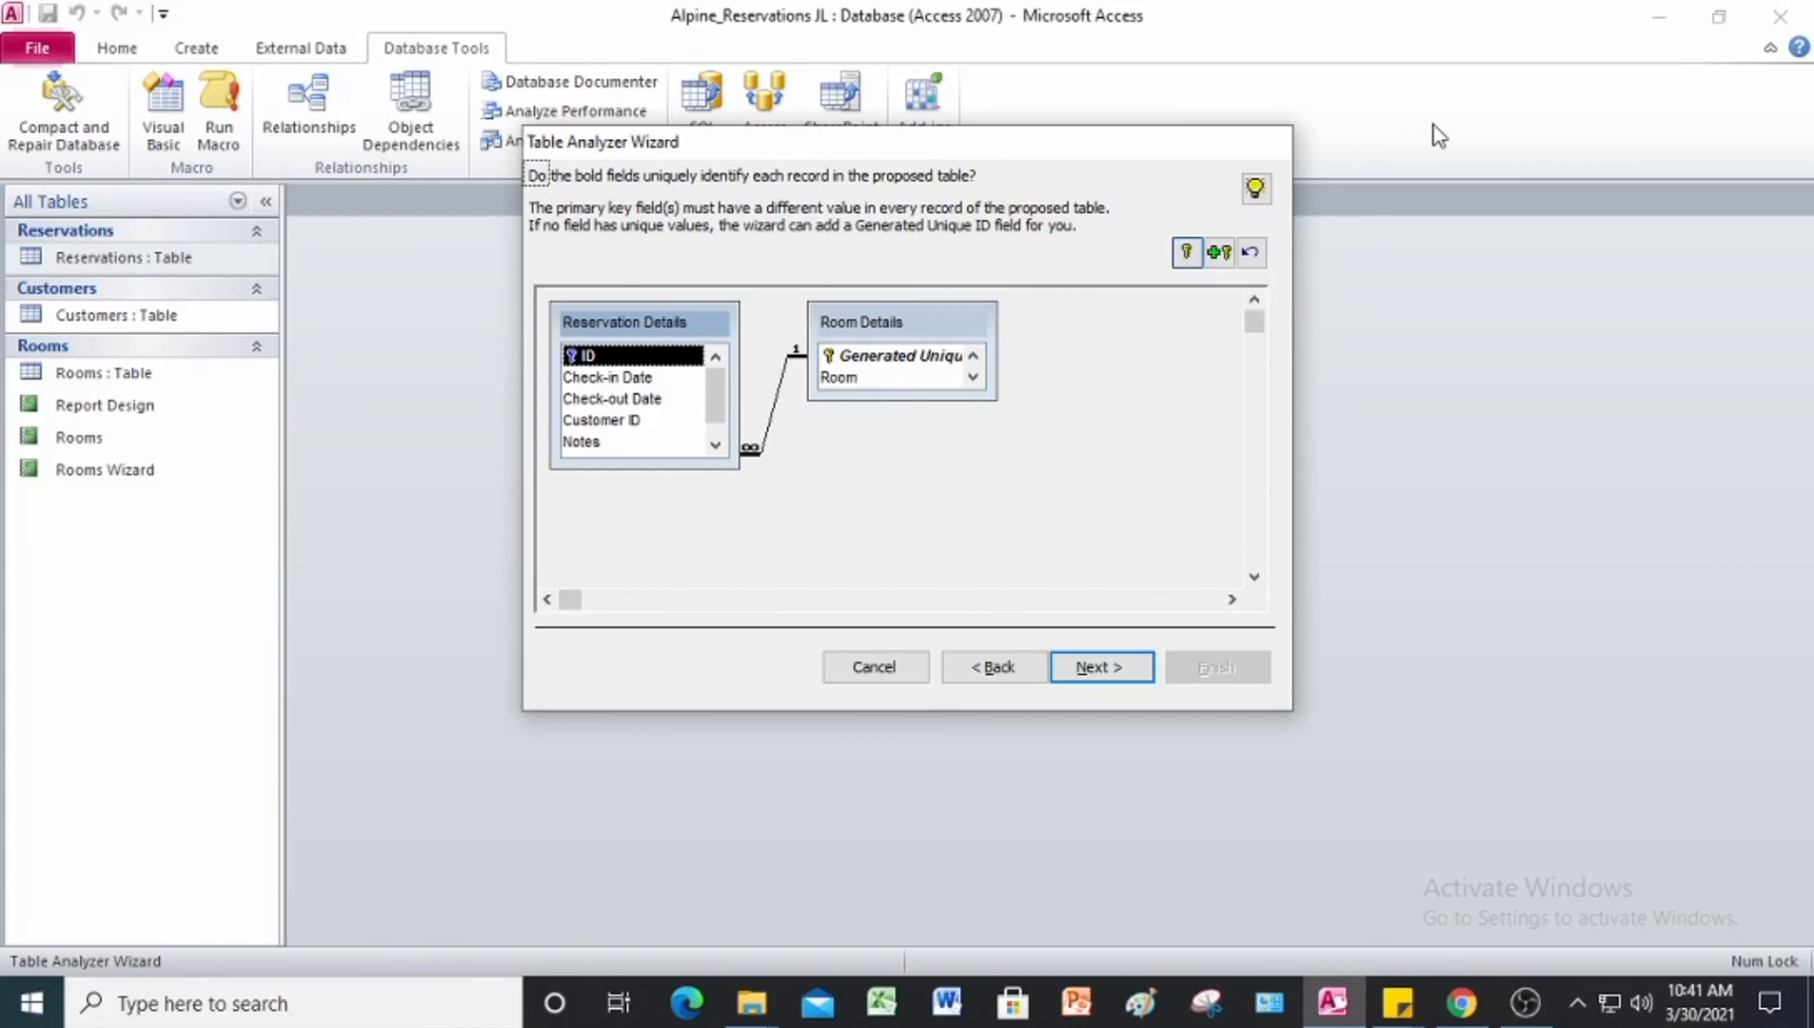
left_click(1121, 663)
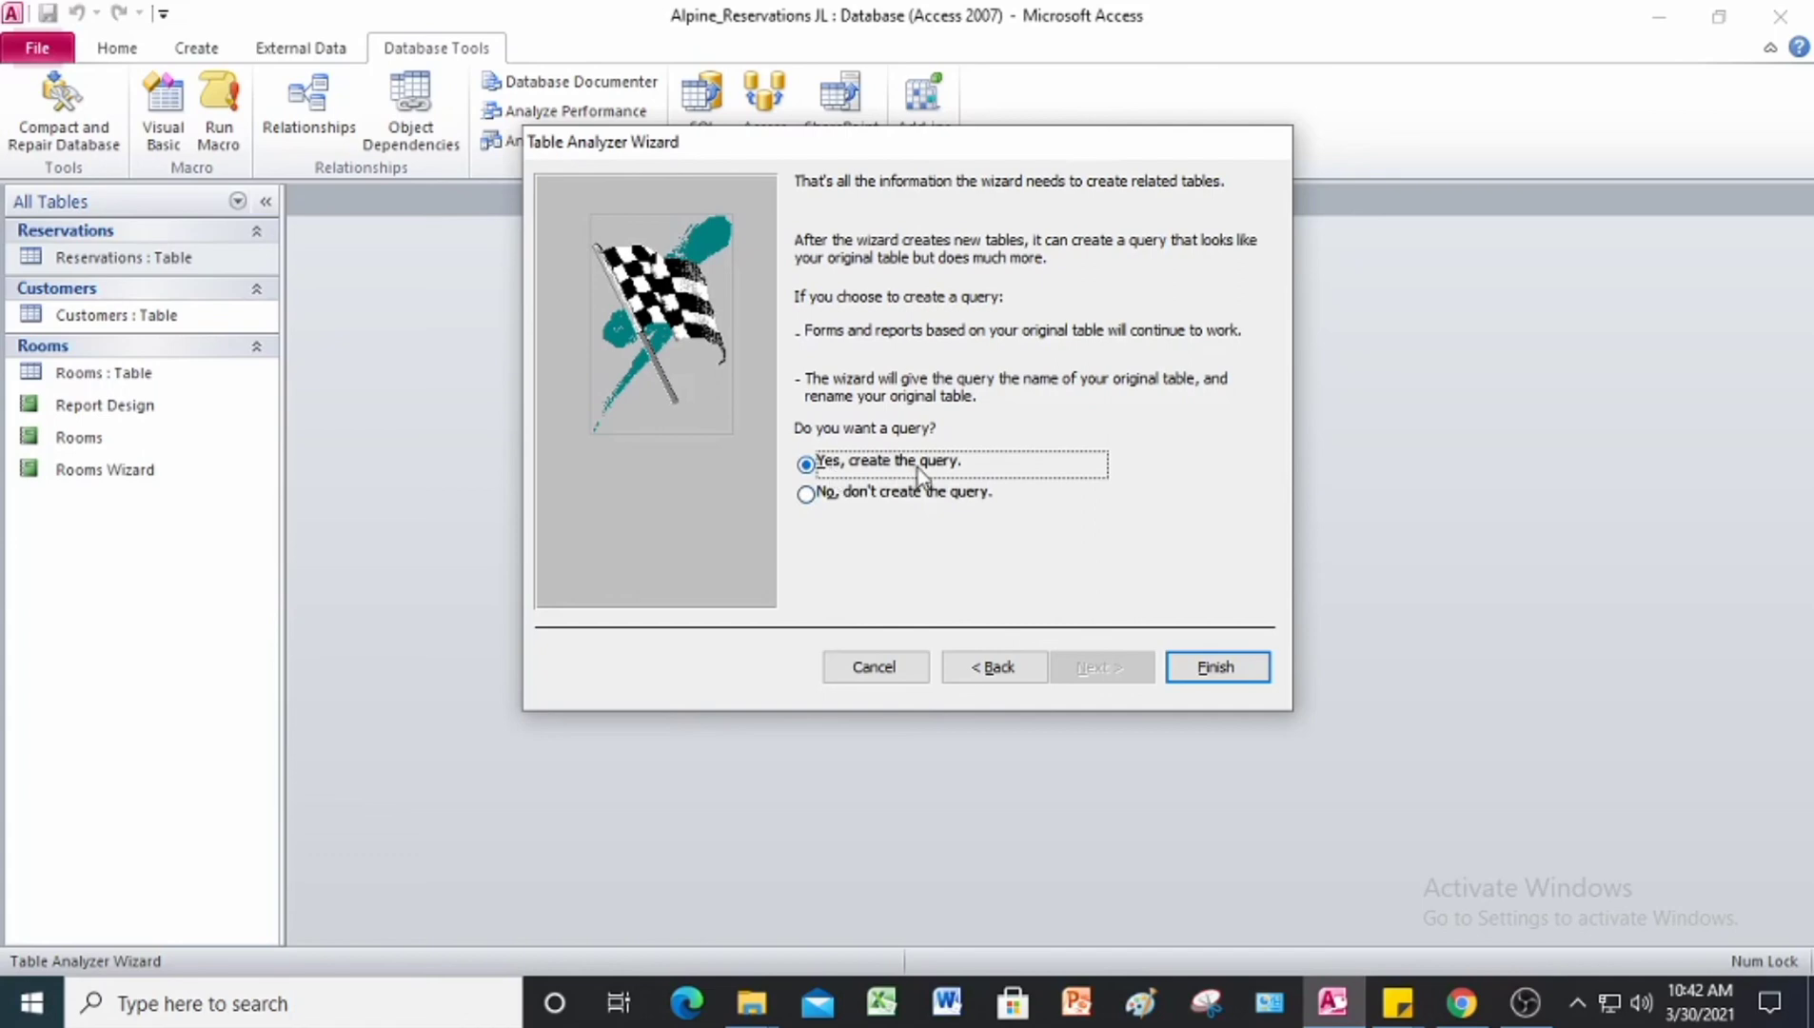
left_click(1211, 668)
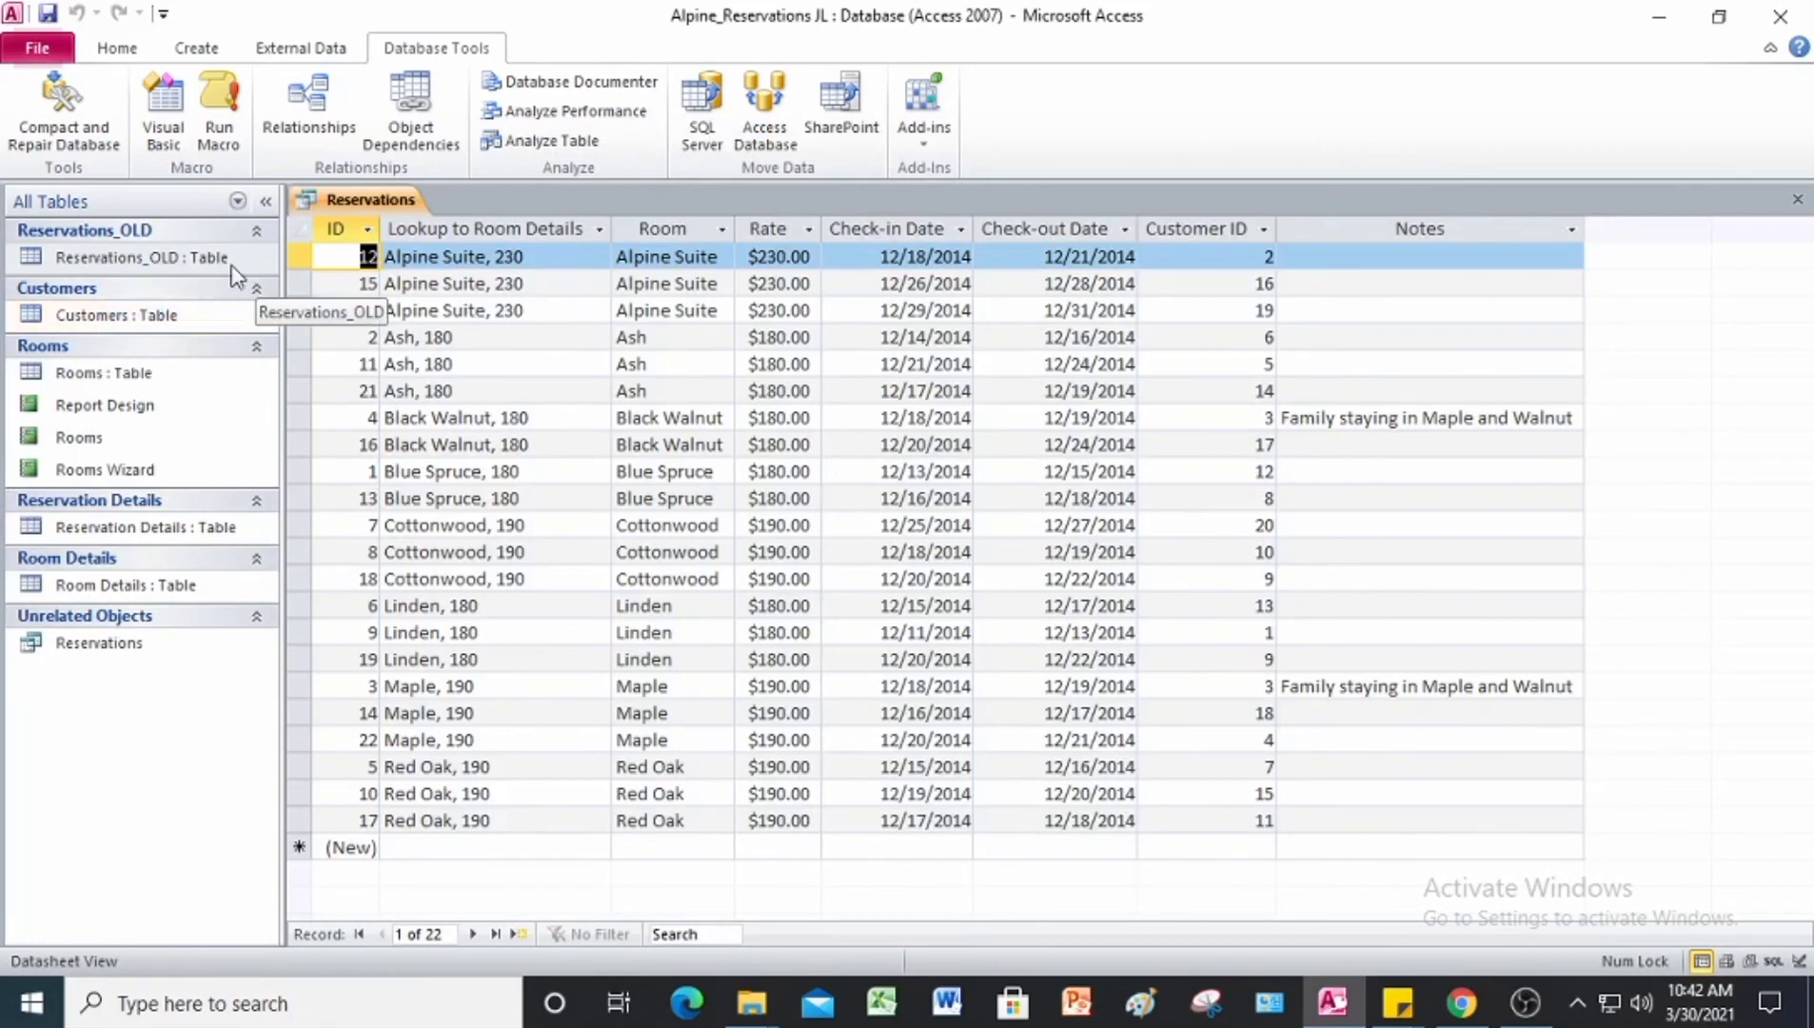
Step: Examine the Reservation Details table, the Room Details table and the Reservations query among the database objects
key("F1")
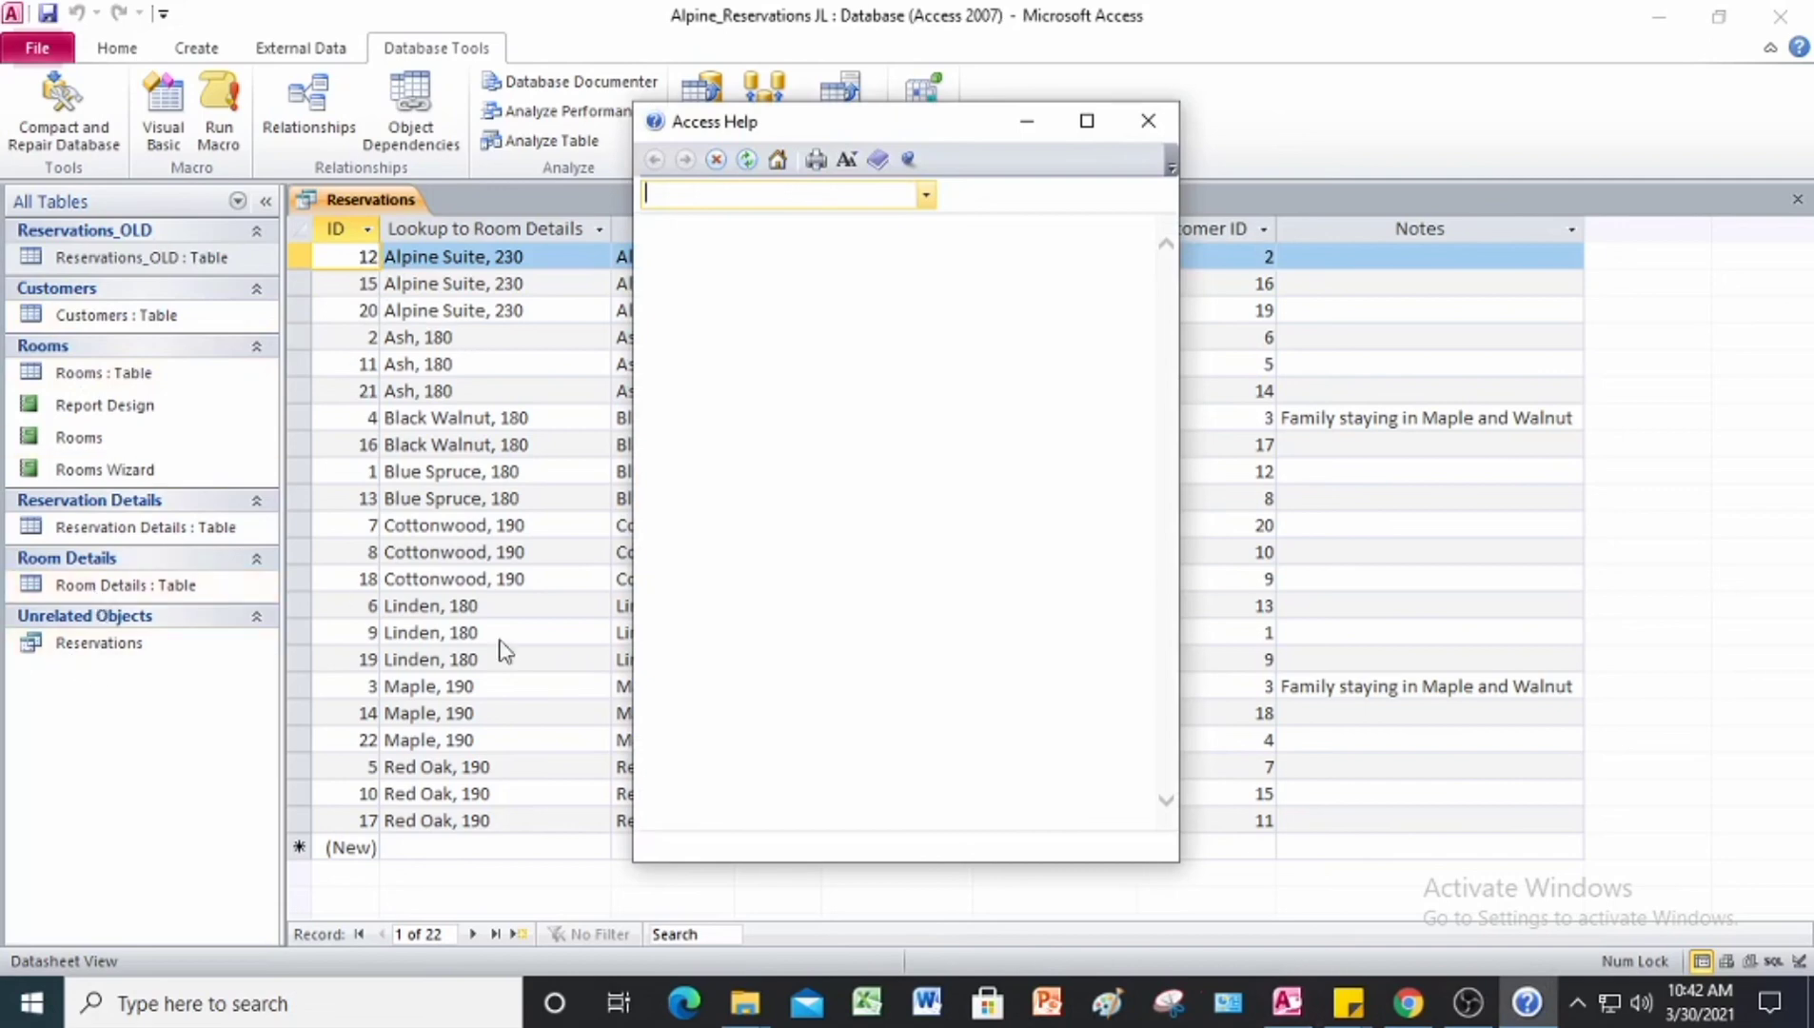
left_click(1148, 121)
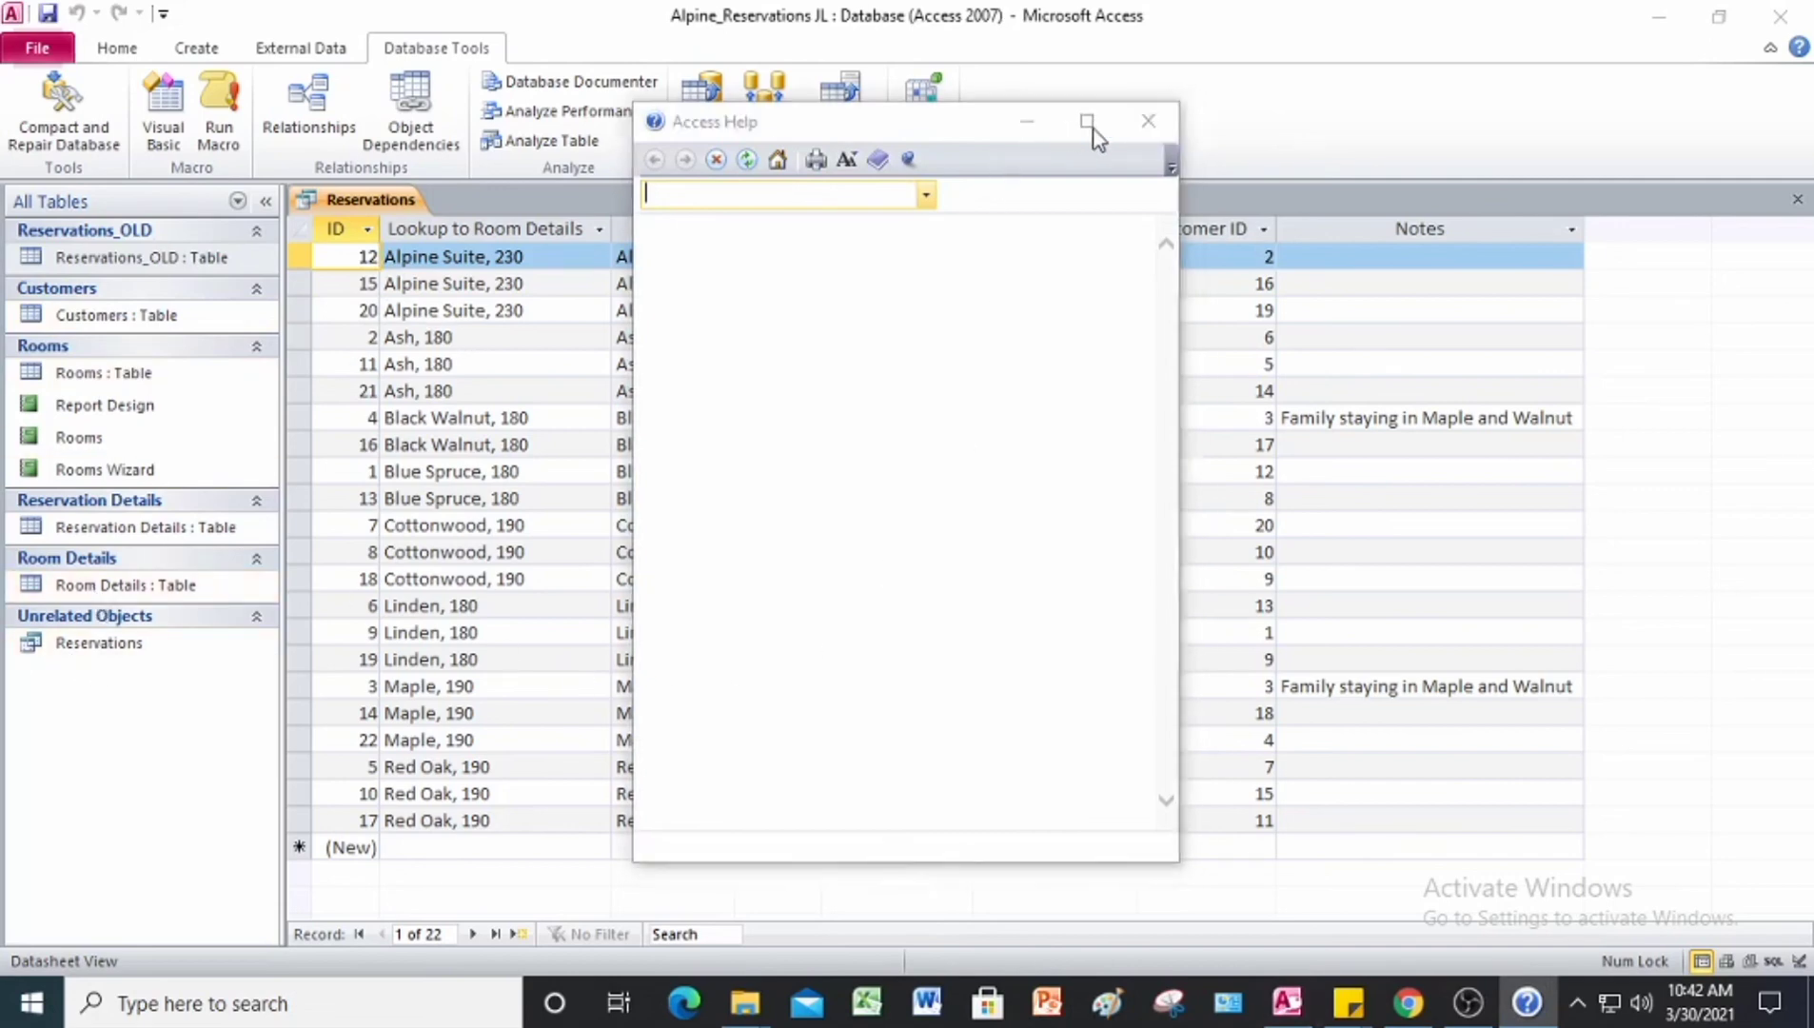
left_click(124, 528)
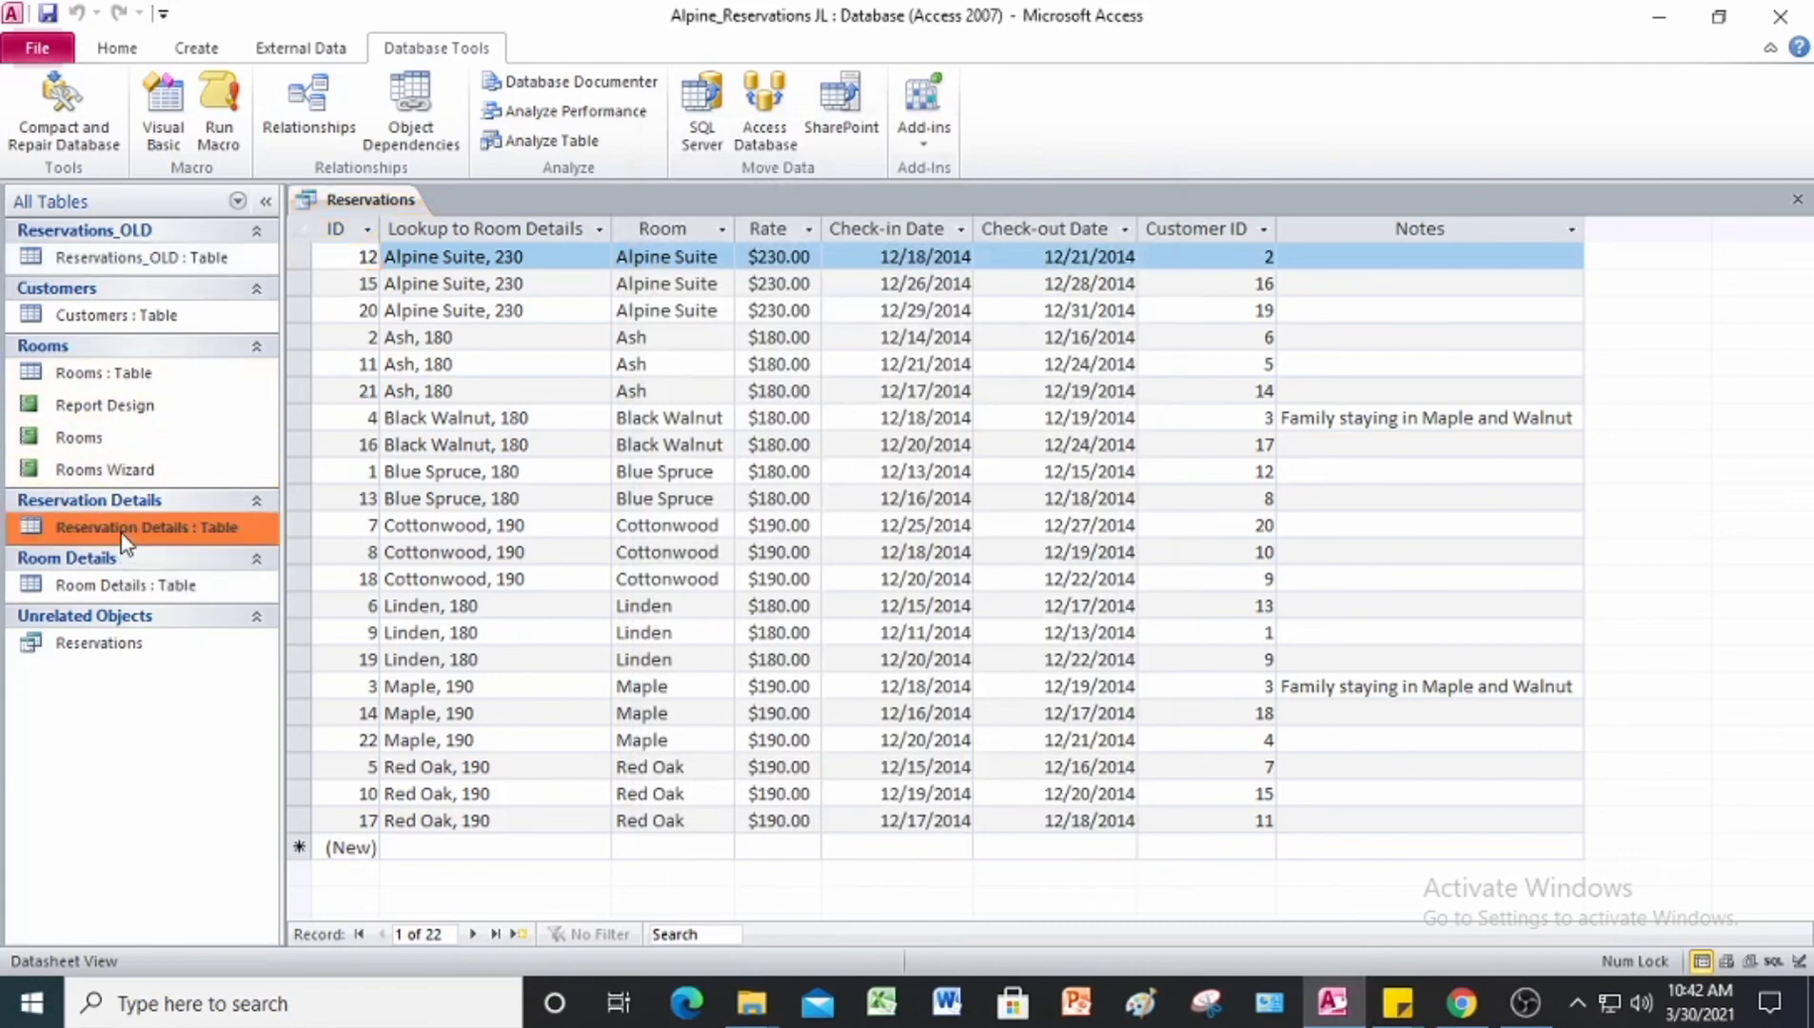
left_click(99, 586)
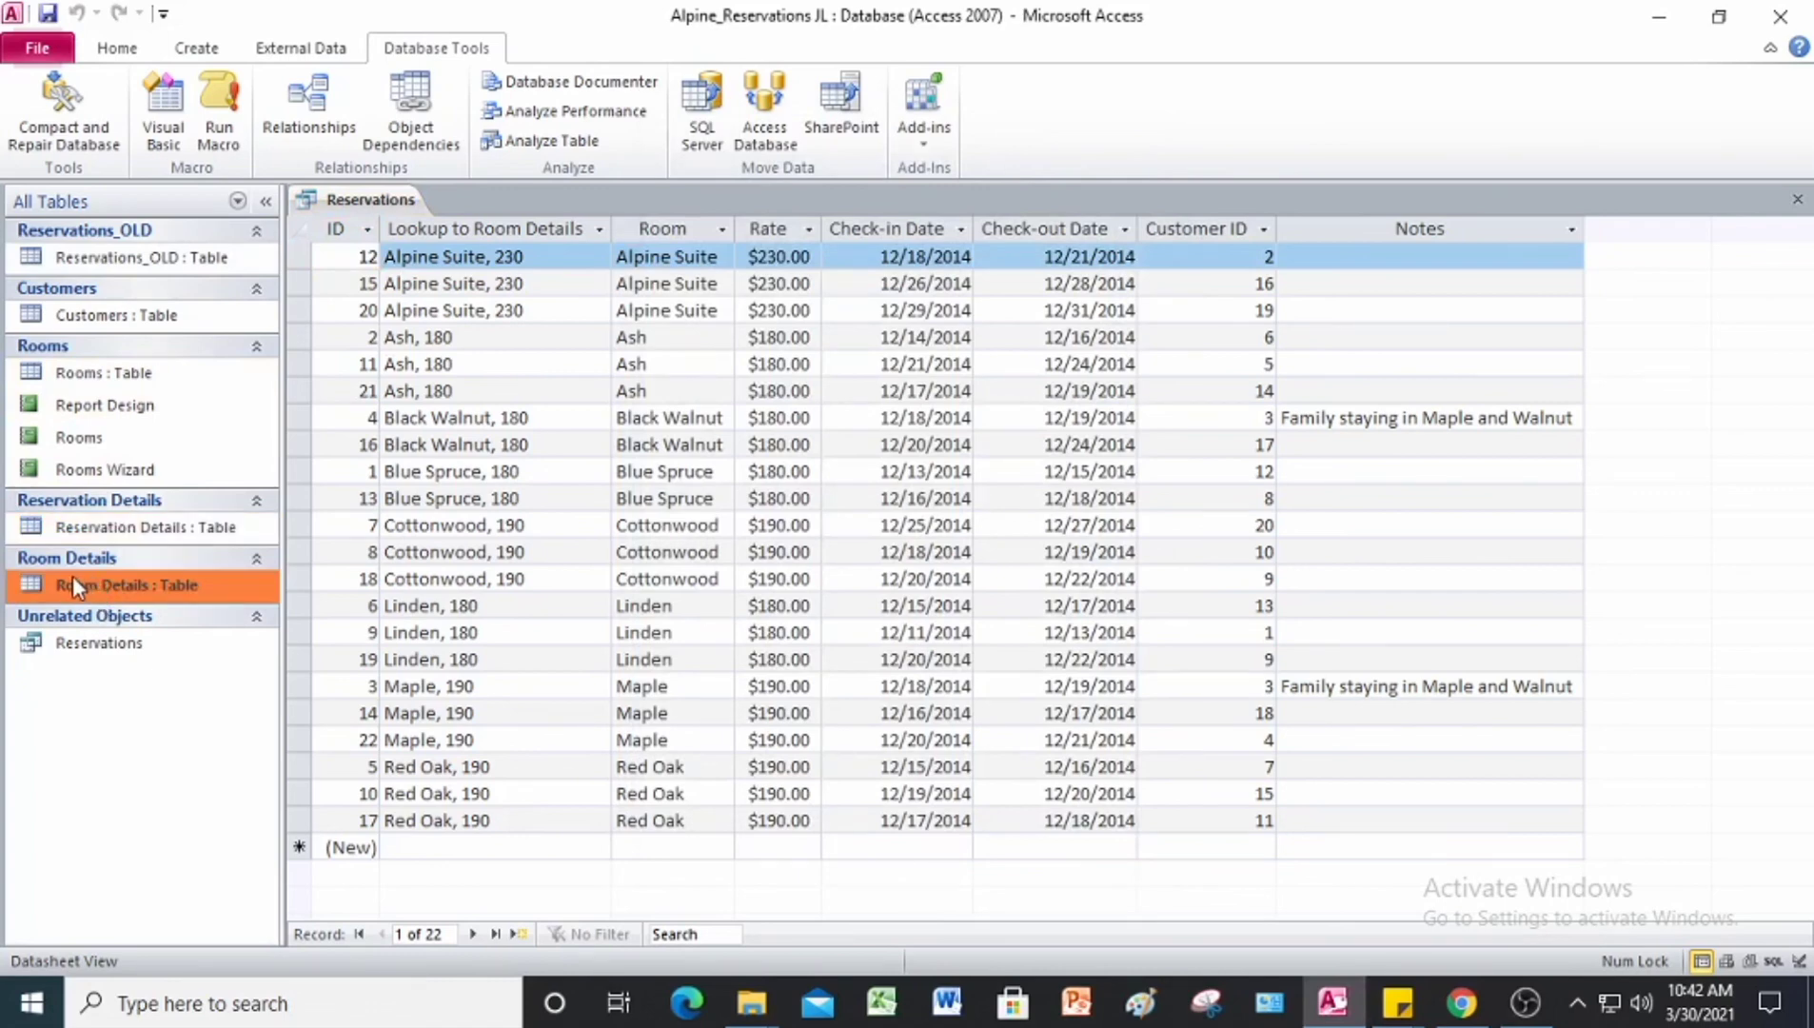
left_click(101, 644)
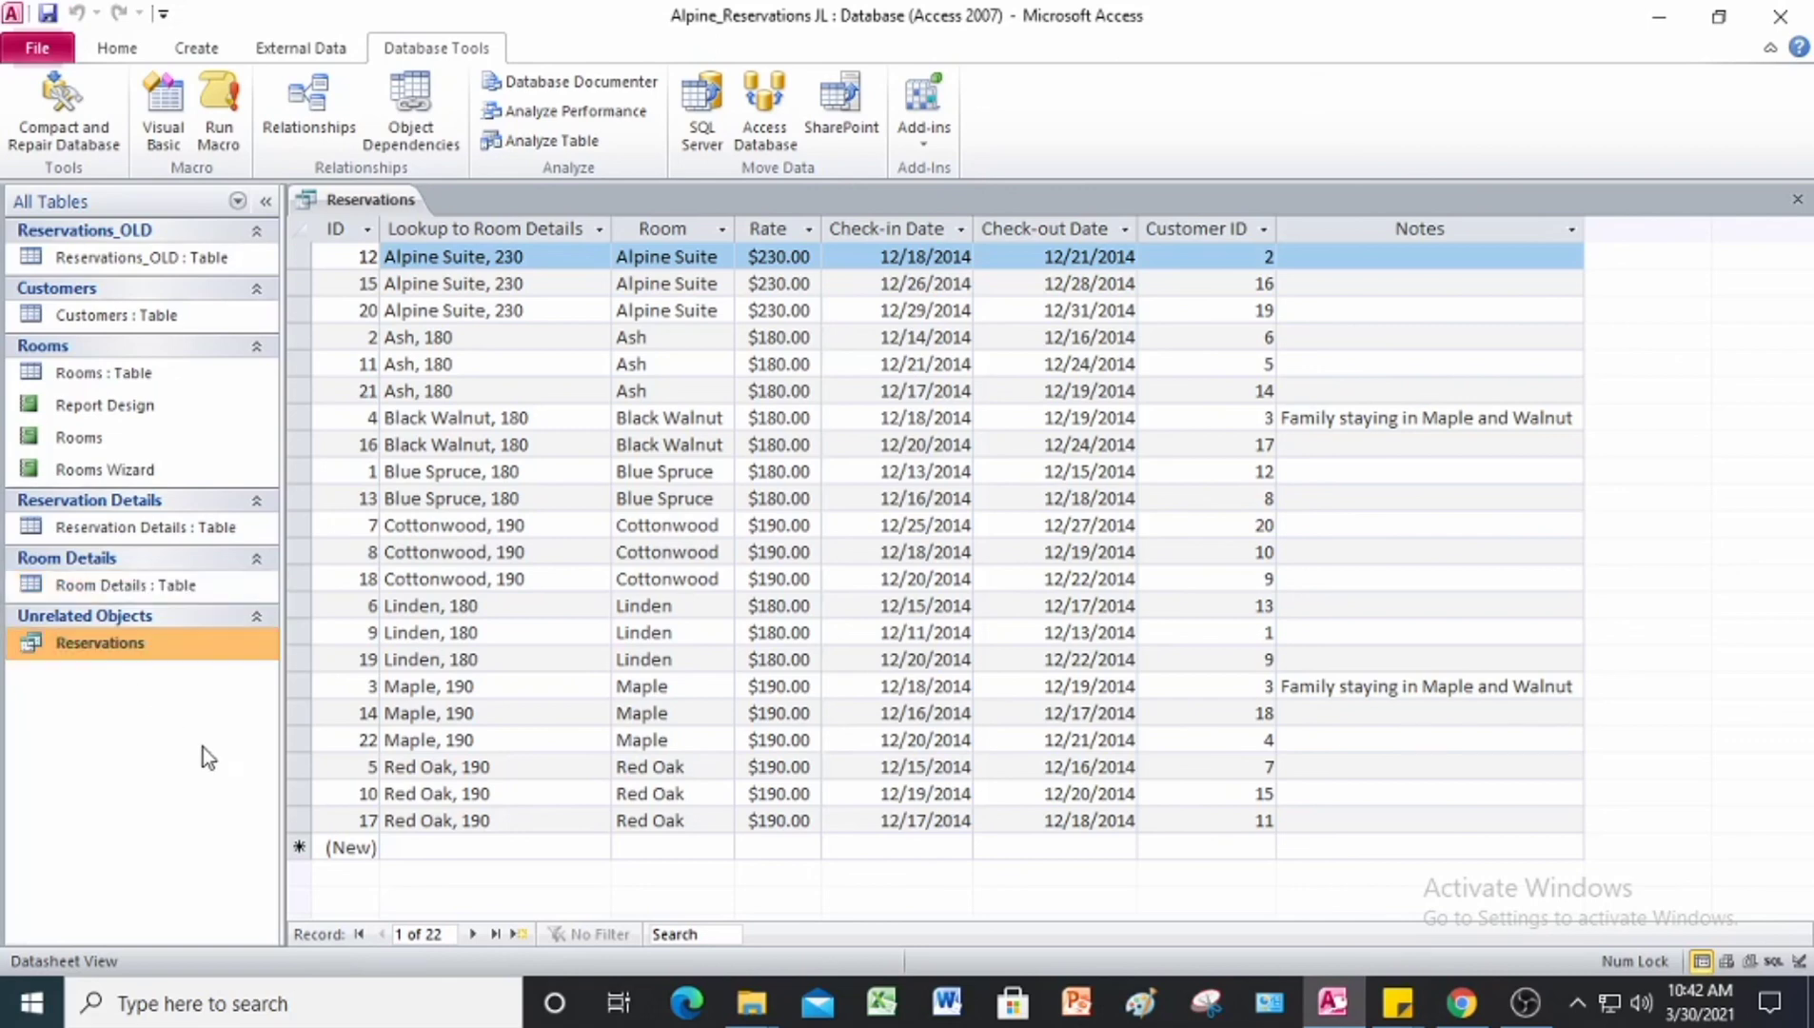
Step: Save the Alpine_Reservations database containing the split tables and close Access
left_click(176, 267)
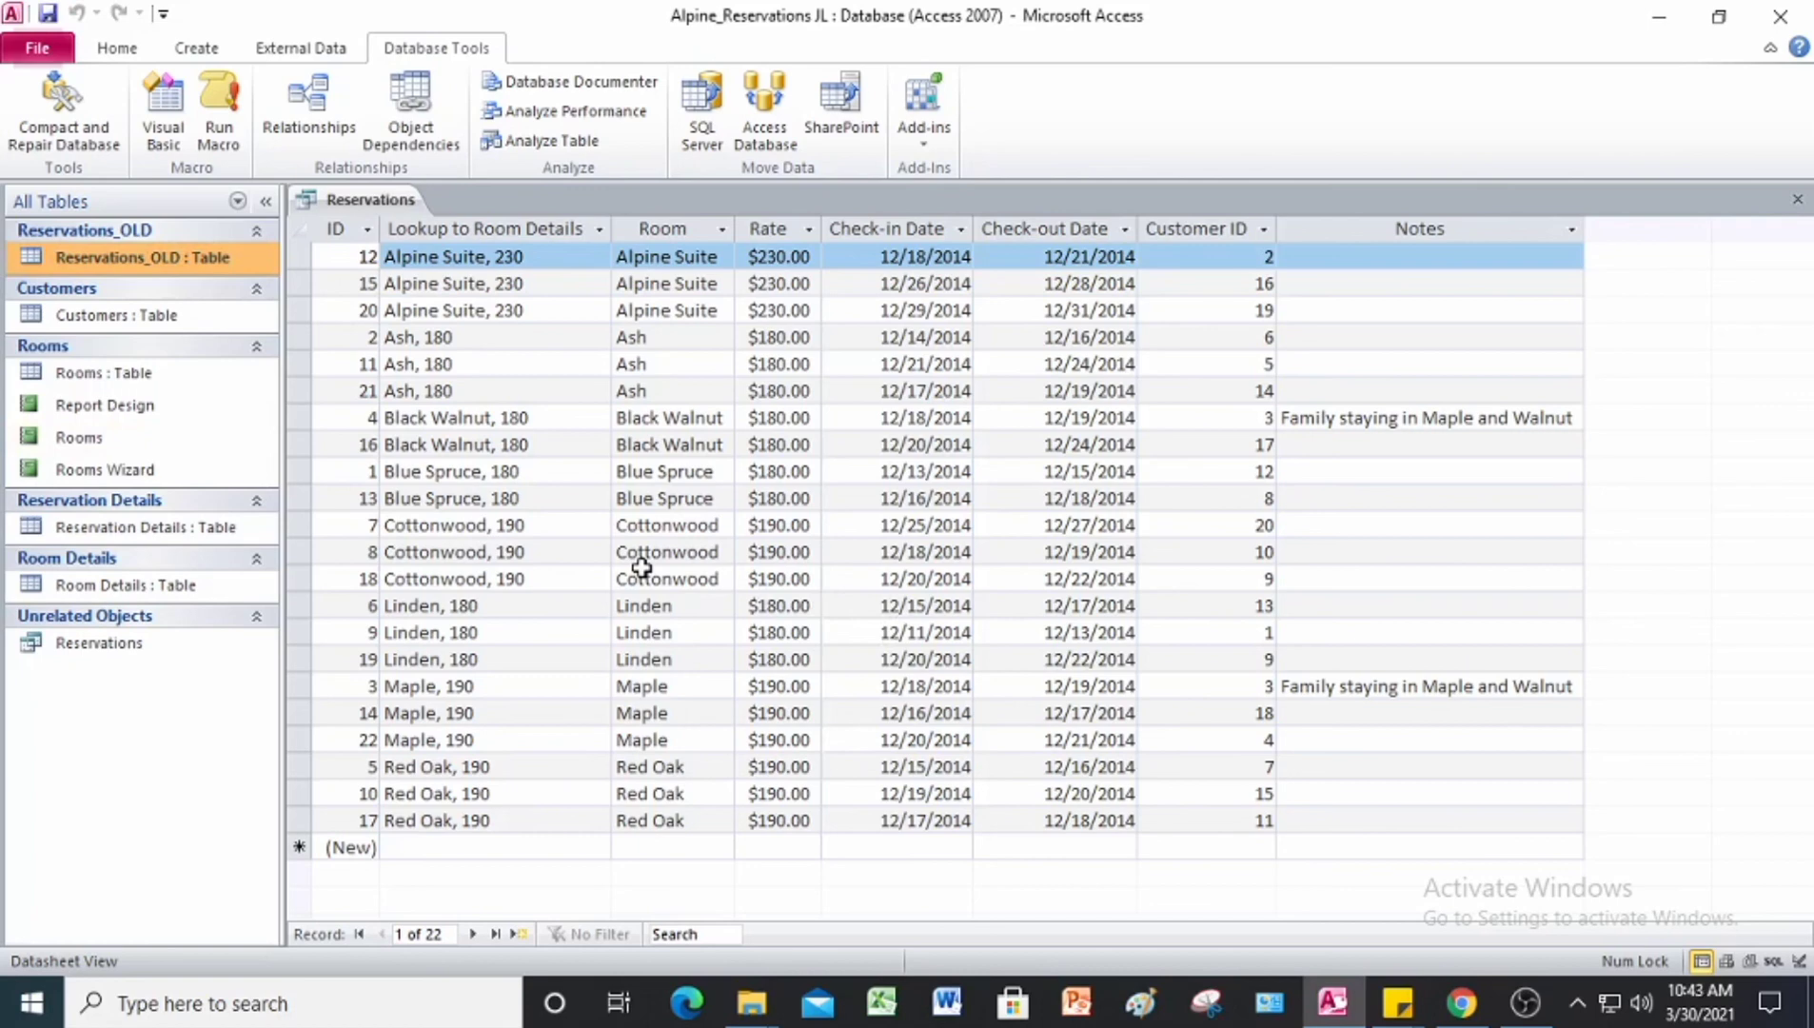
left_click(47, 14)
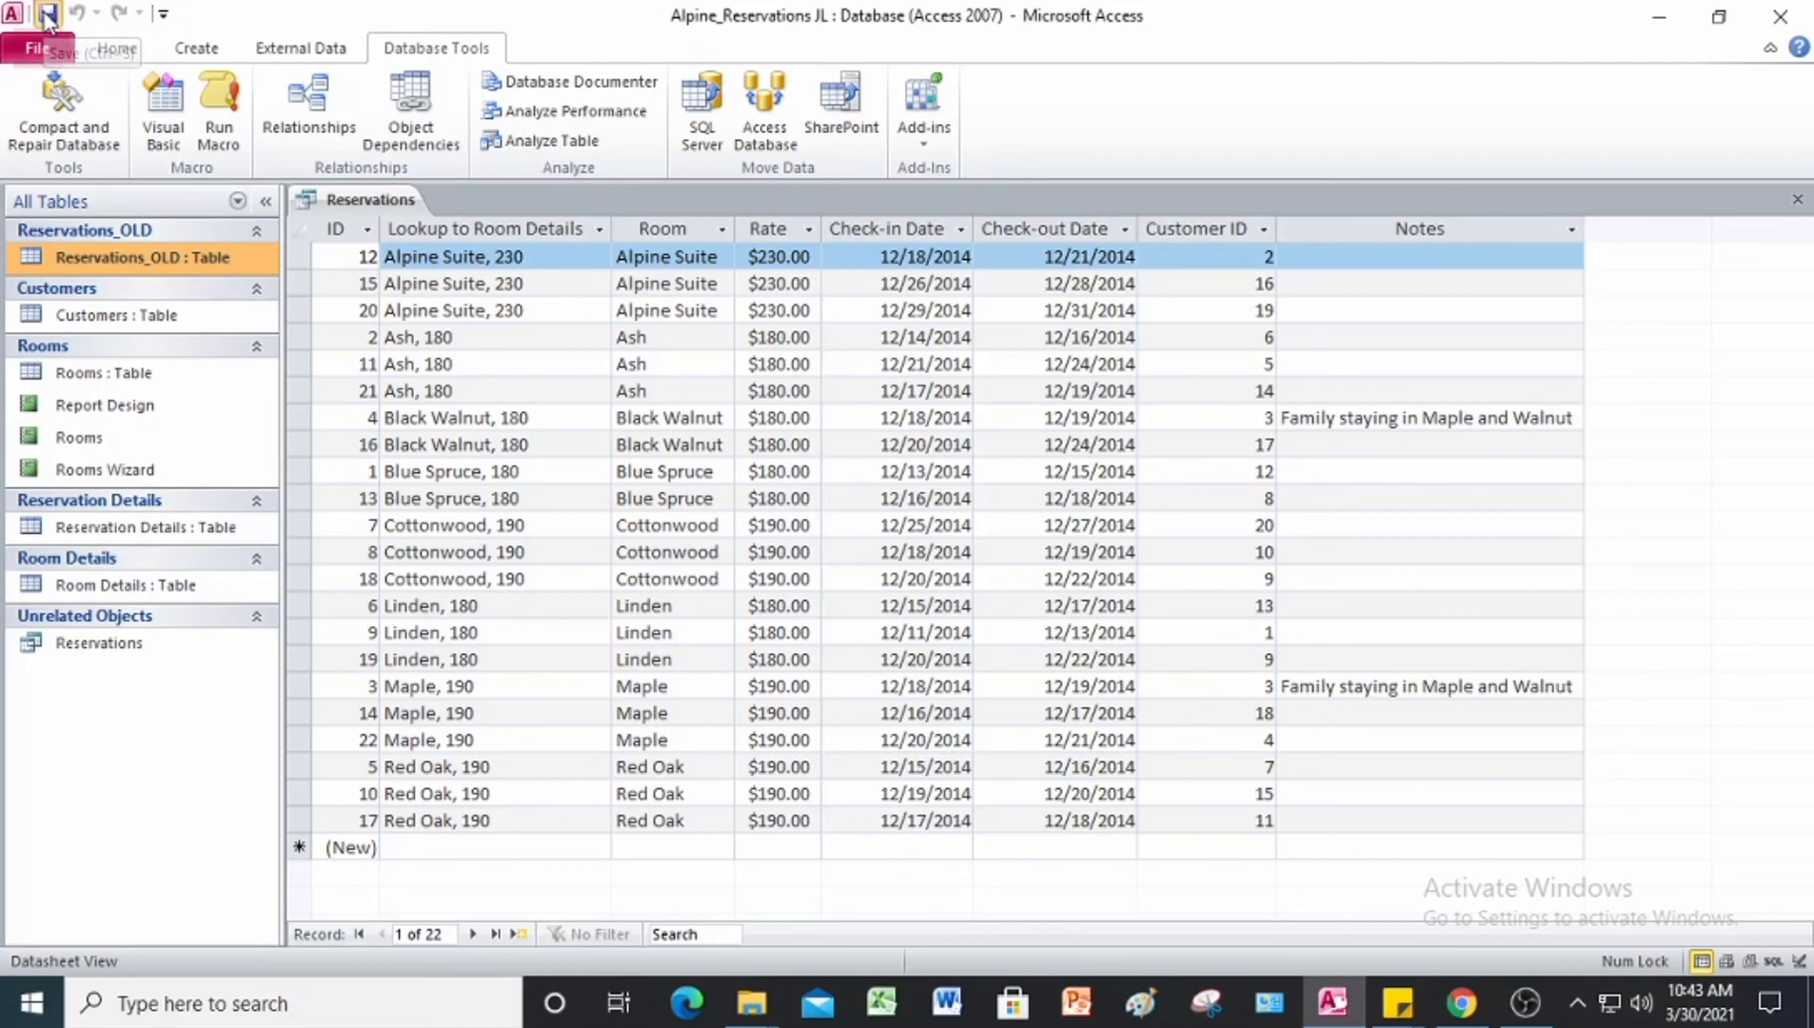
left_click(1798, 16)
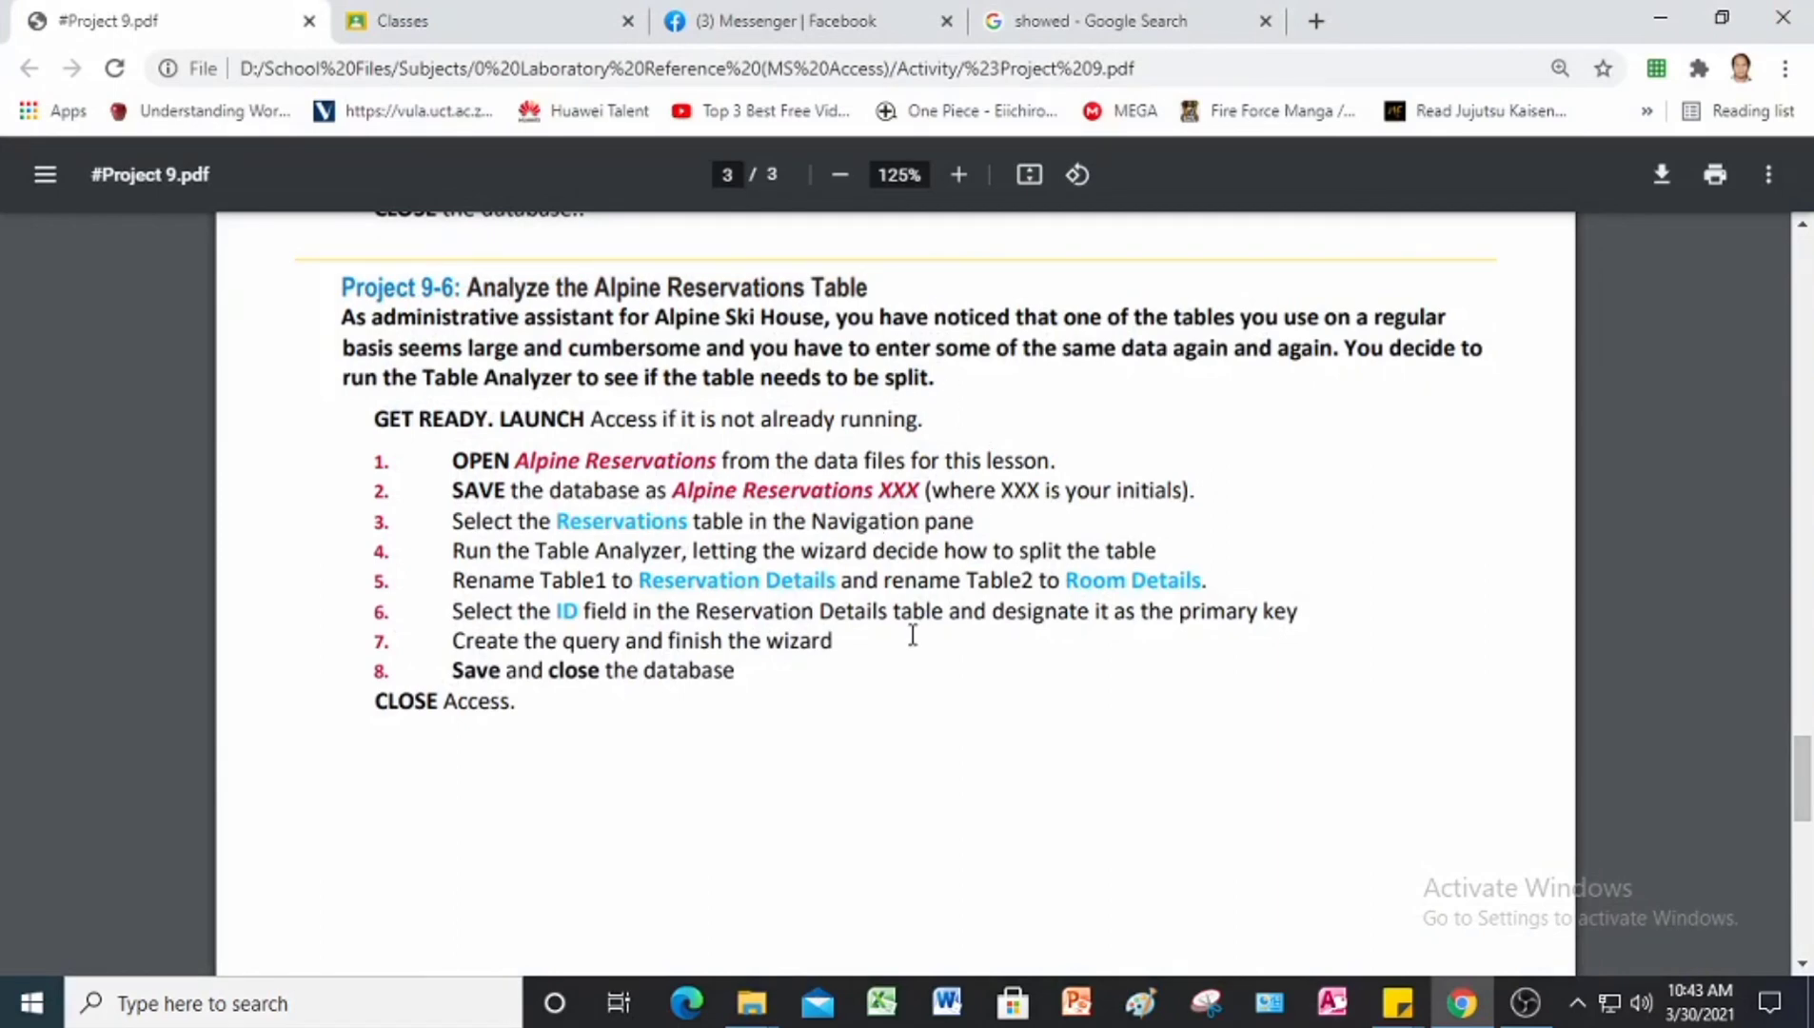
Step: Return to the start of the Project 9 instructions, and open the Answer folder inside Project 9 Data Files in File Explorer
scroll(911, 635, "up", 20)
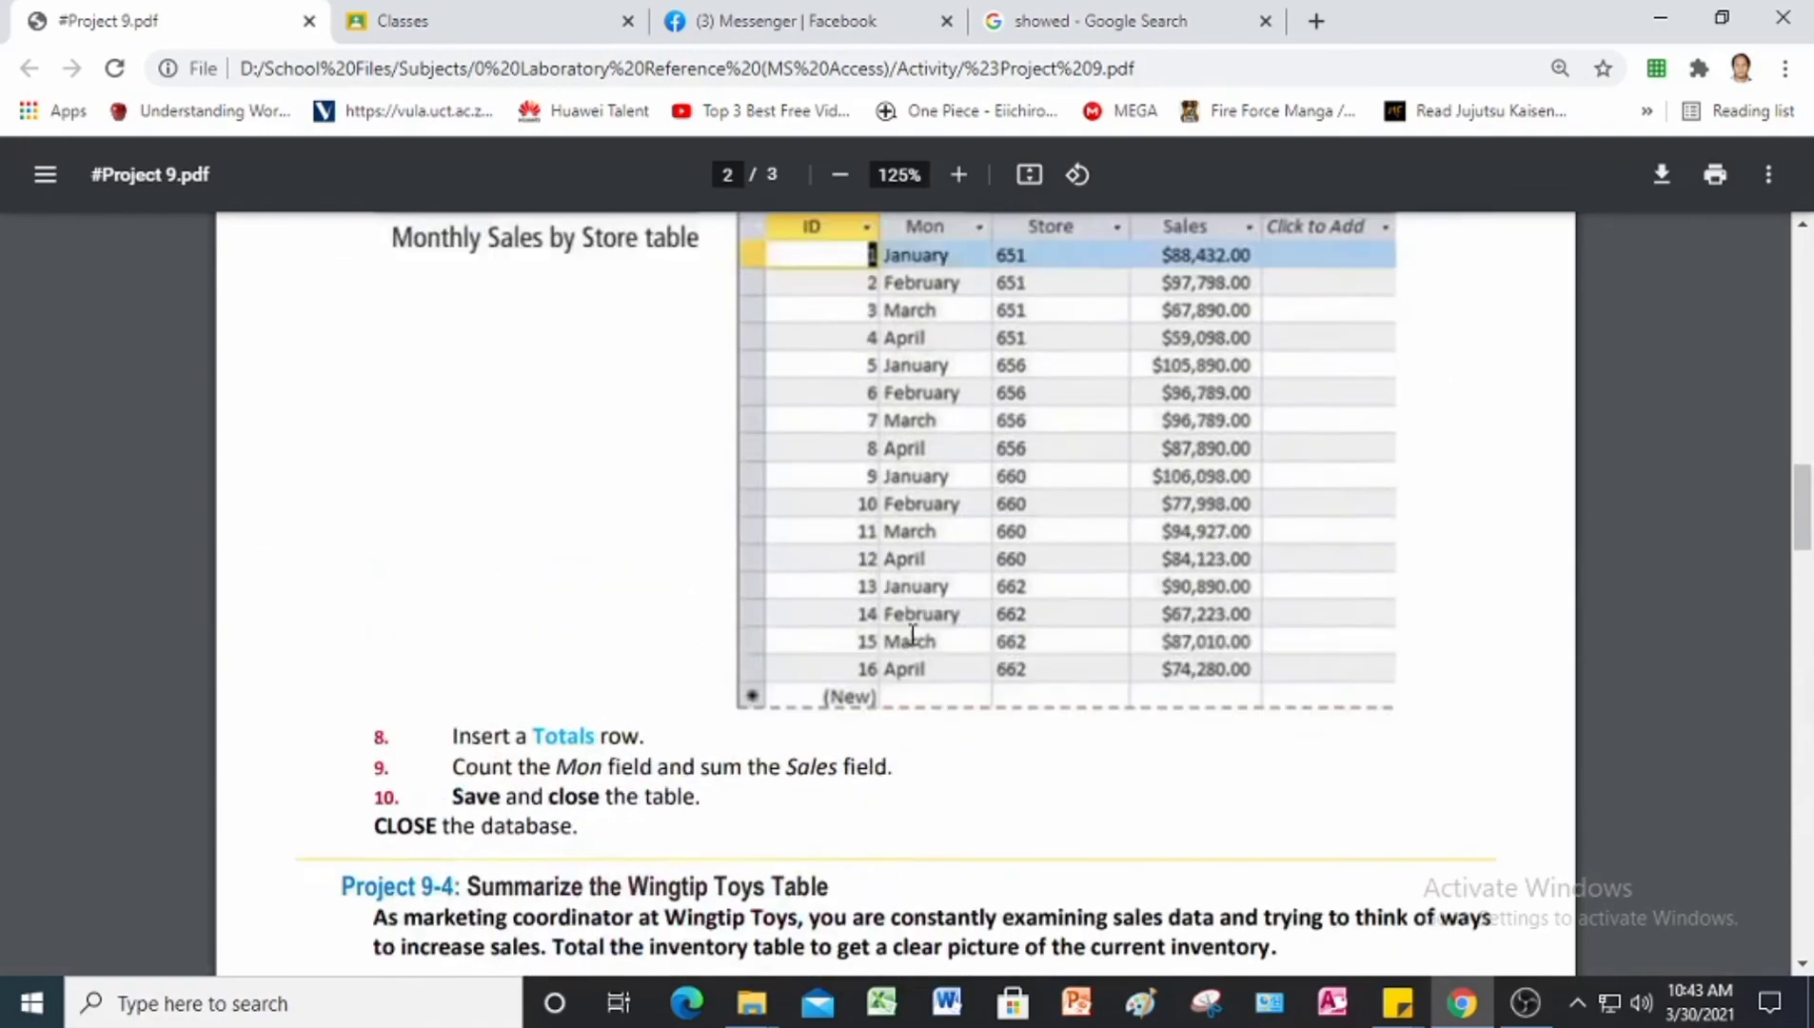
scroll(912, 635, "up", 12)
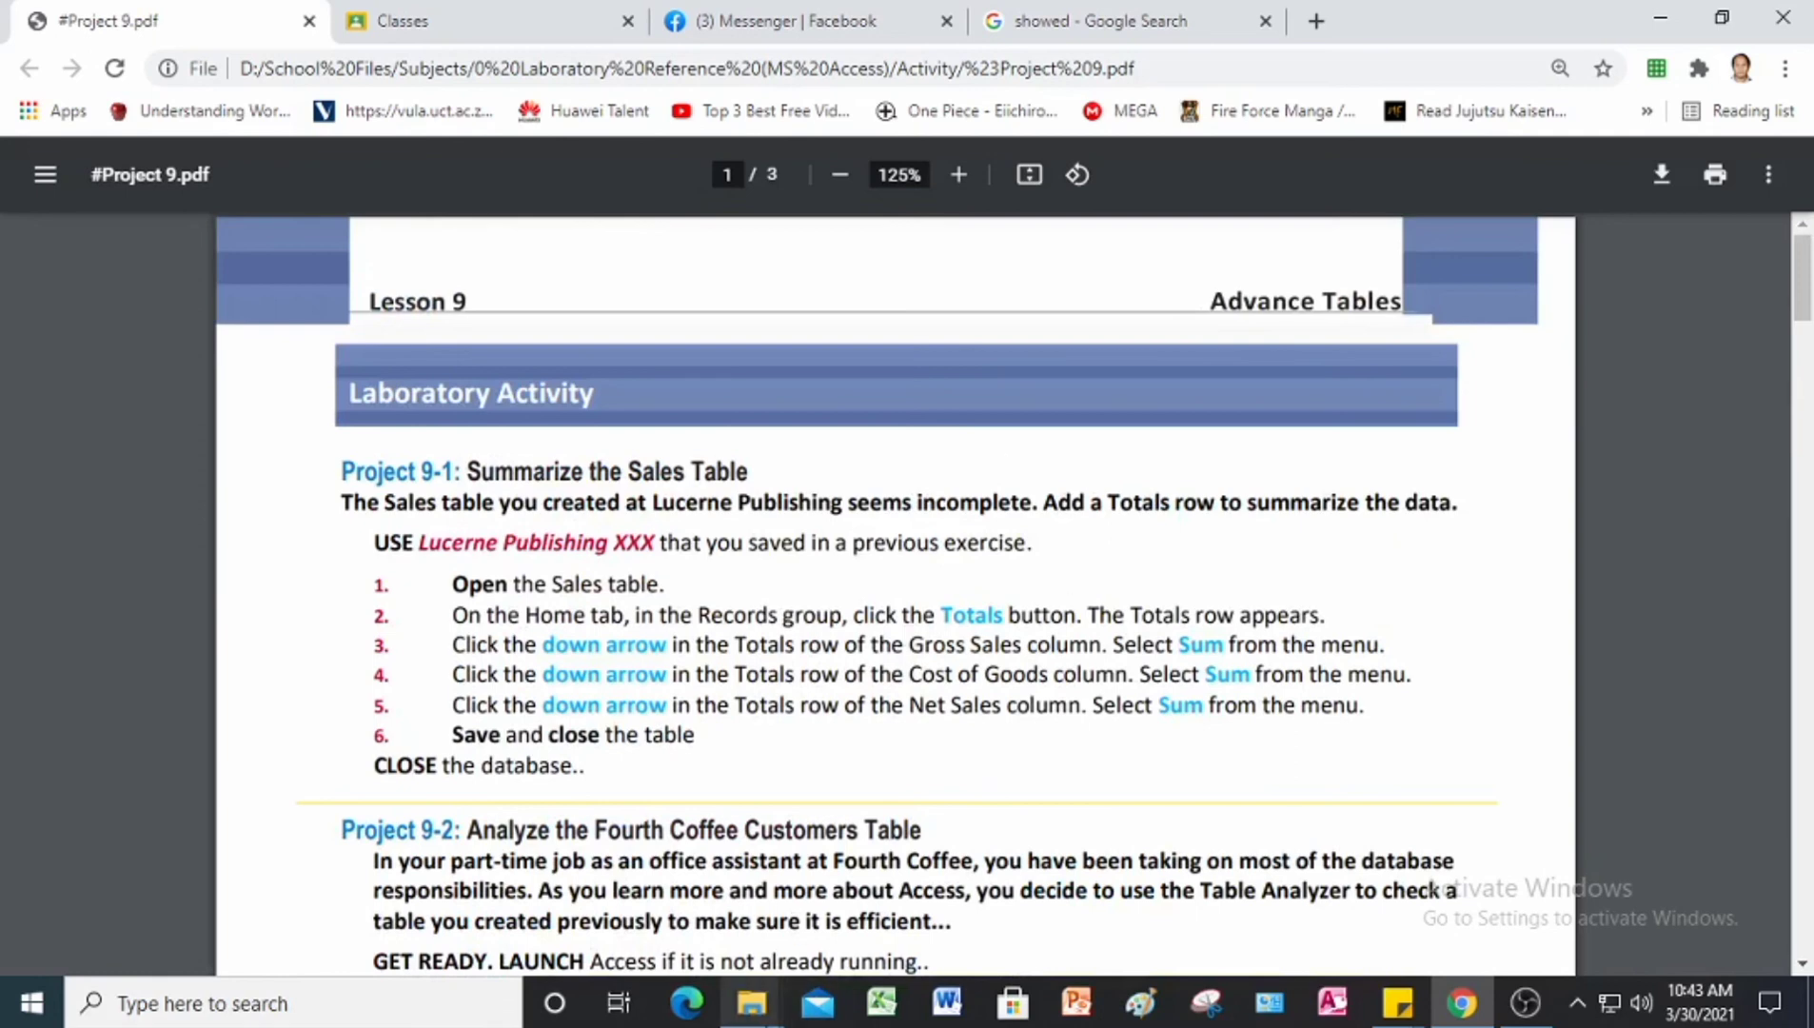
mouse_move(752, 1002)
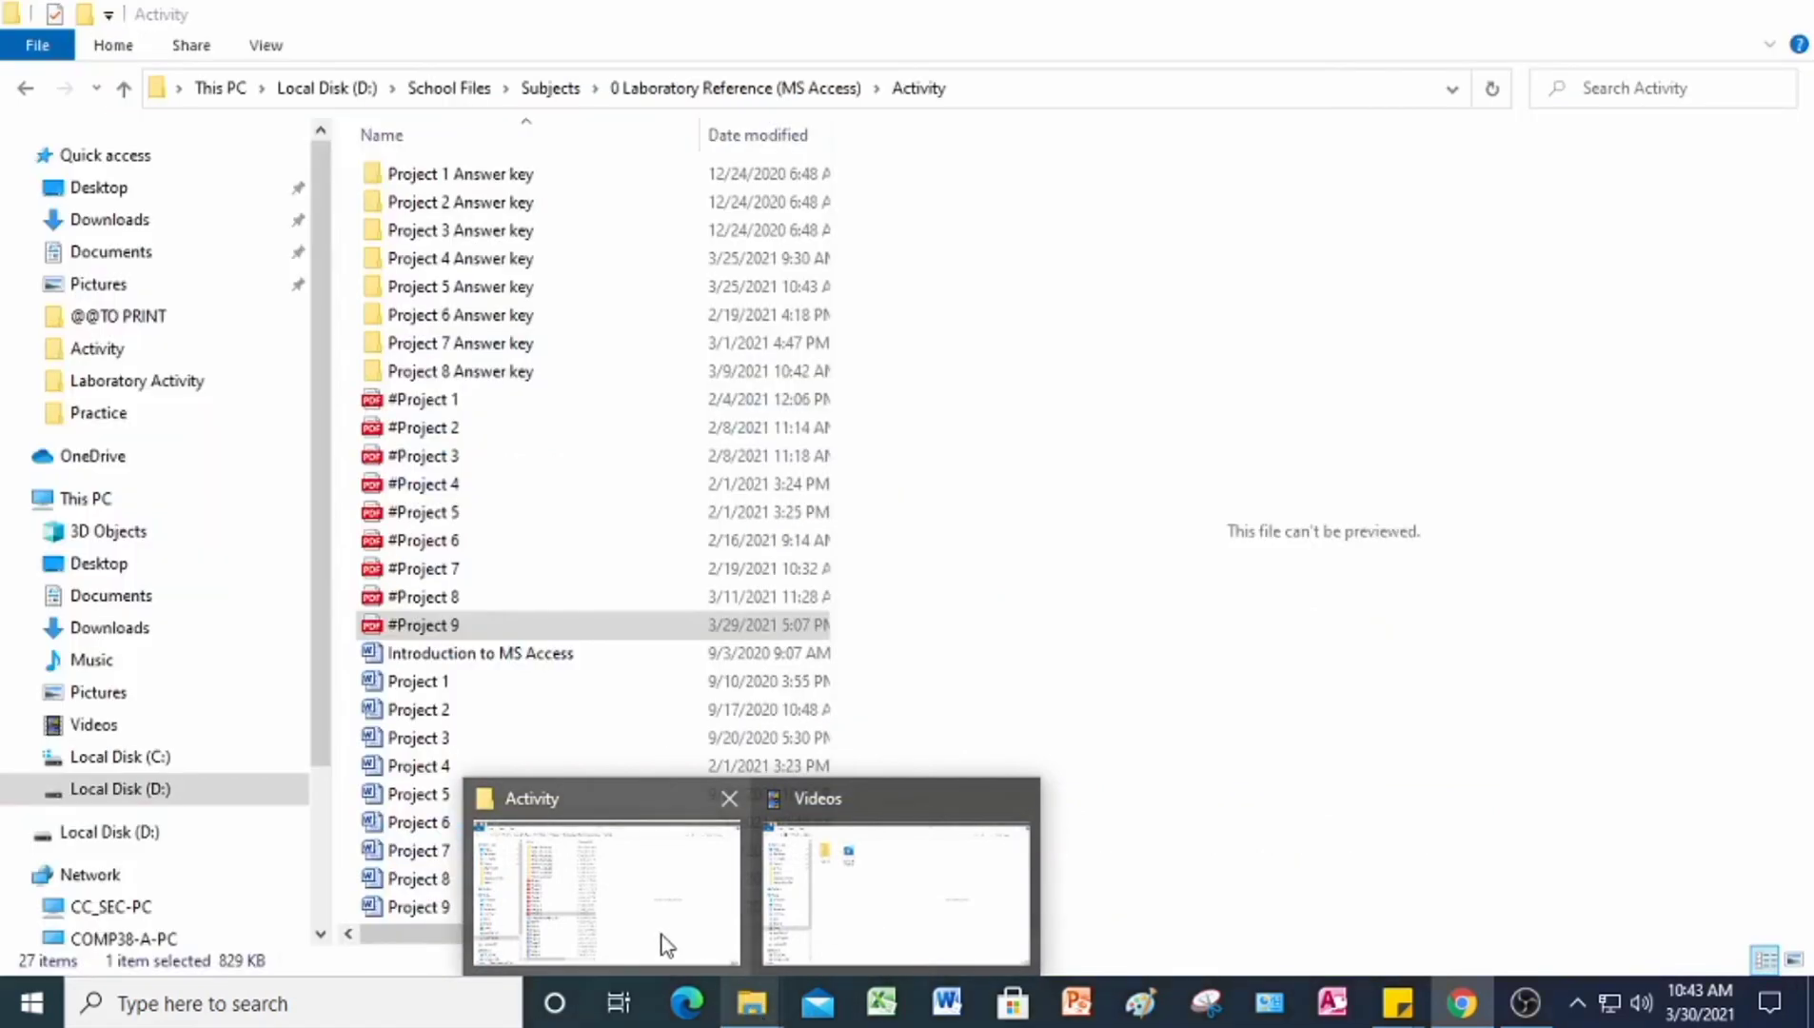
left_click(662, 941)
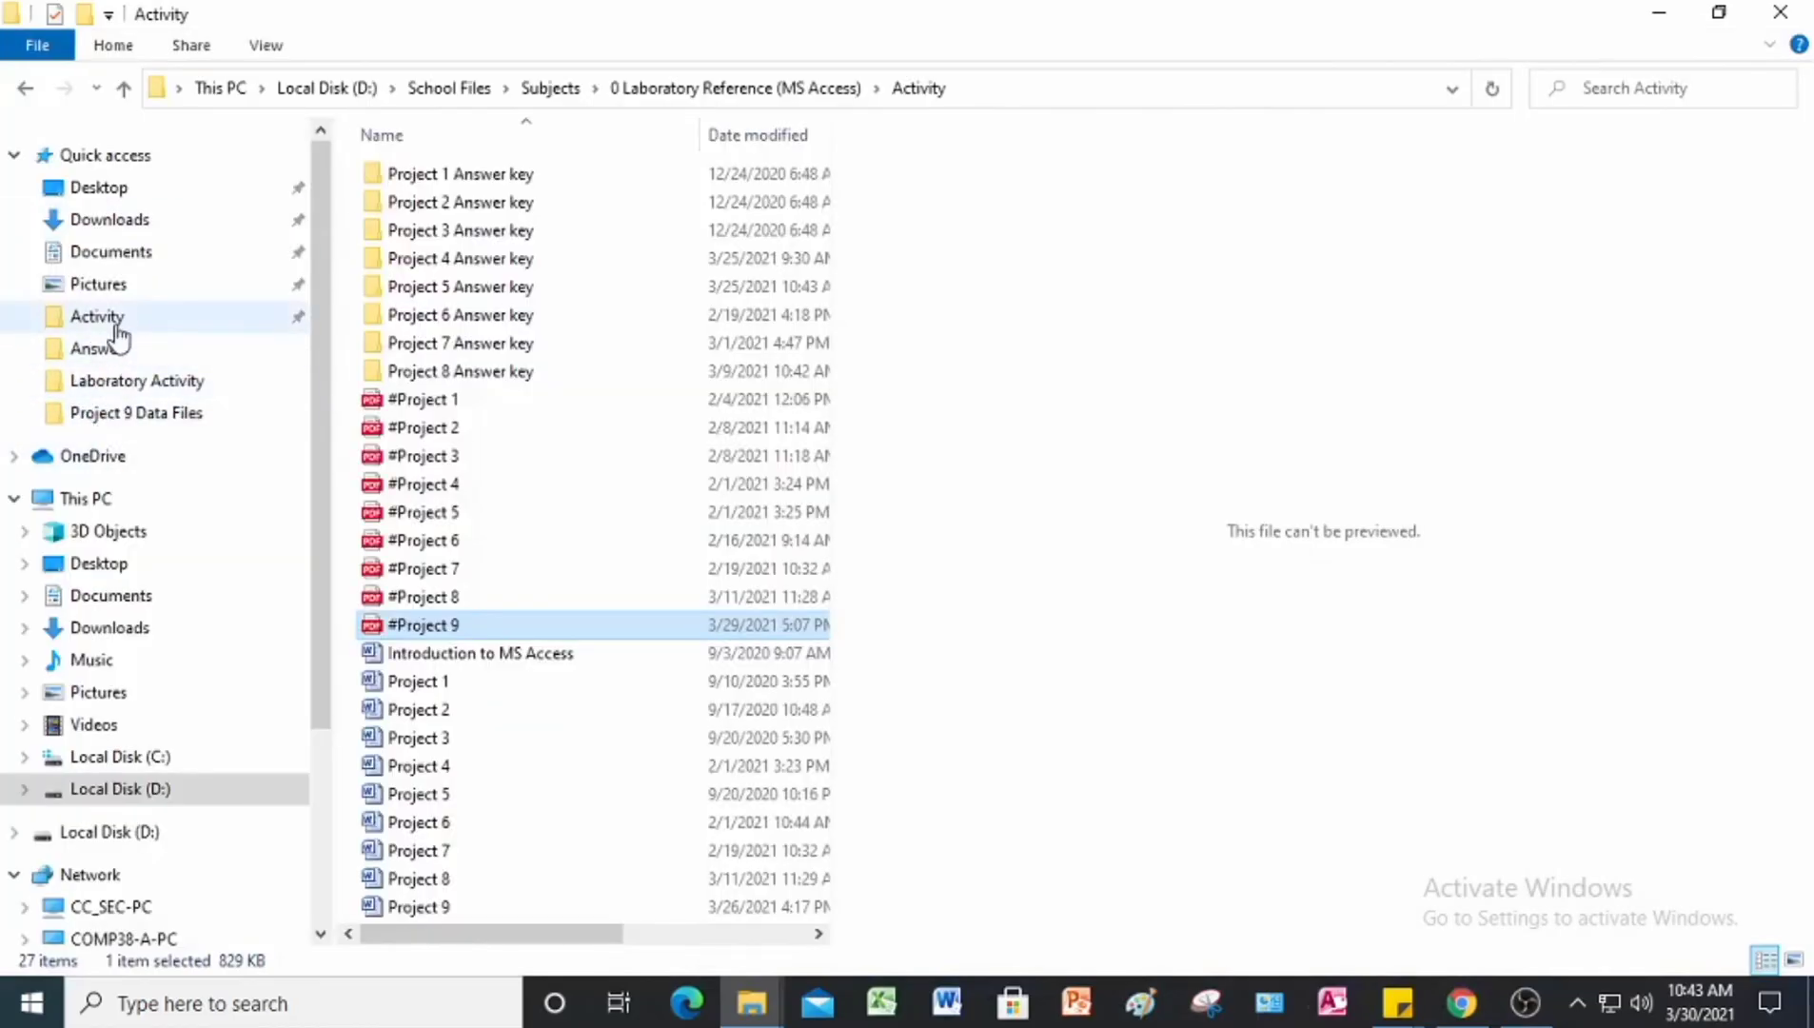
left_click(129, 418)
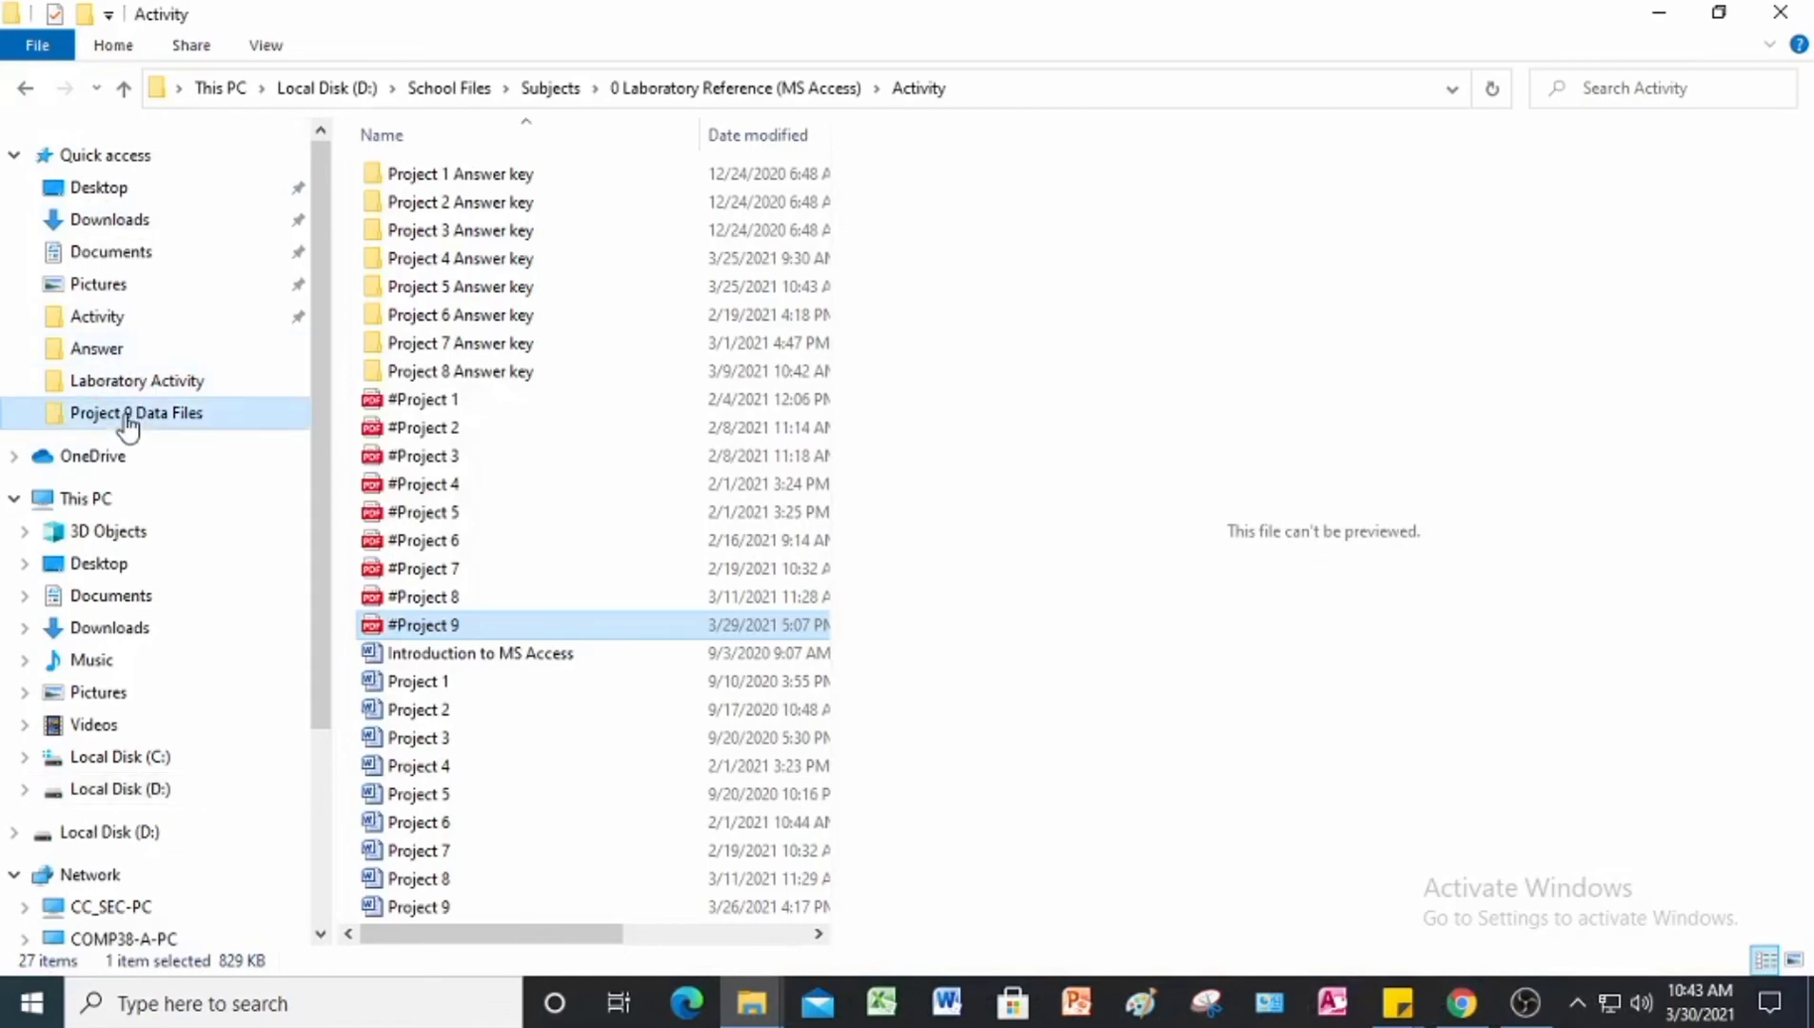
left_click(433, 178)
double_click(435, 181)
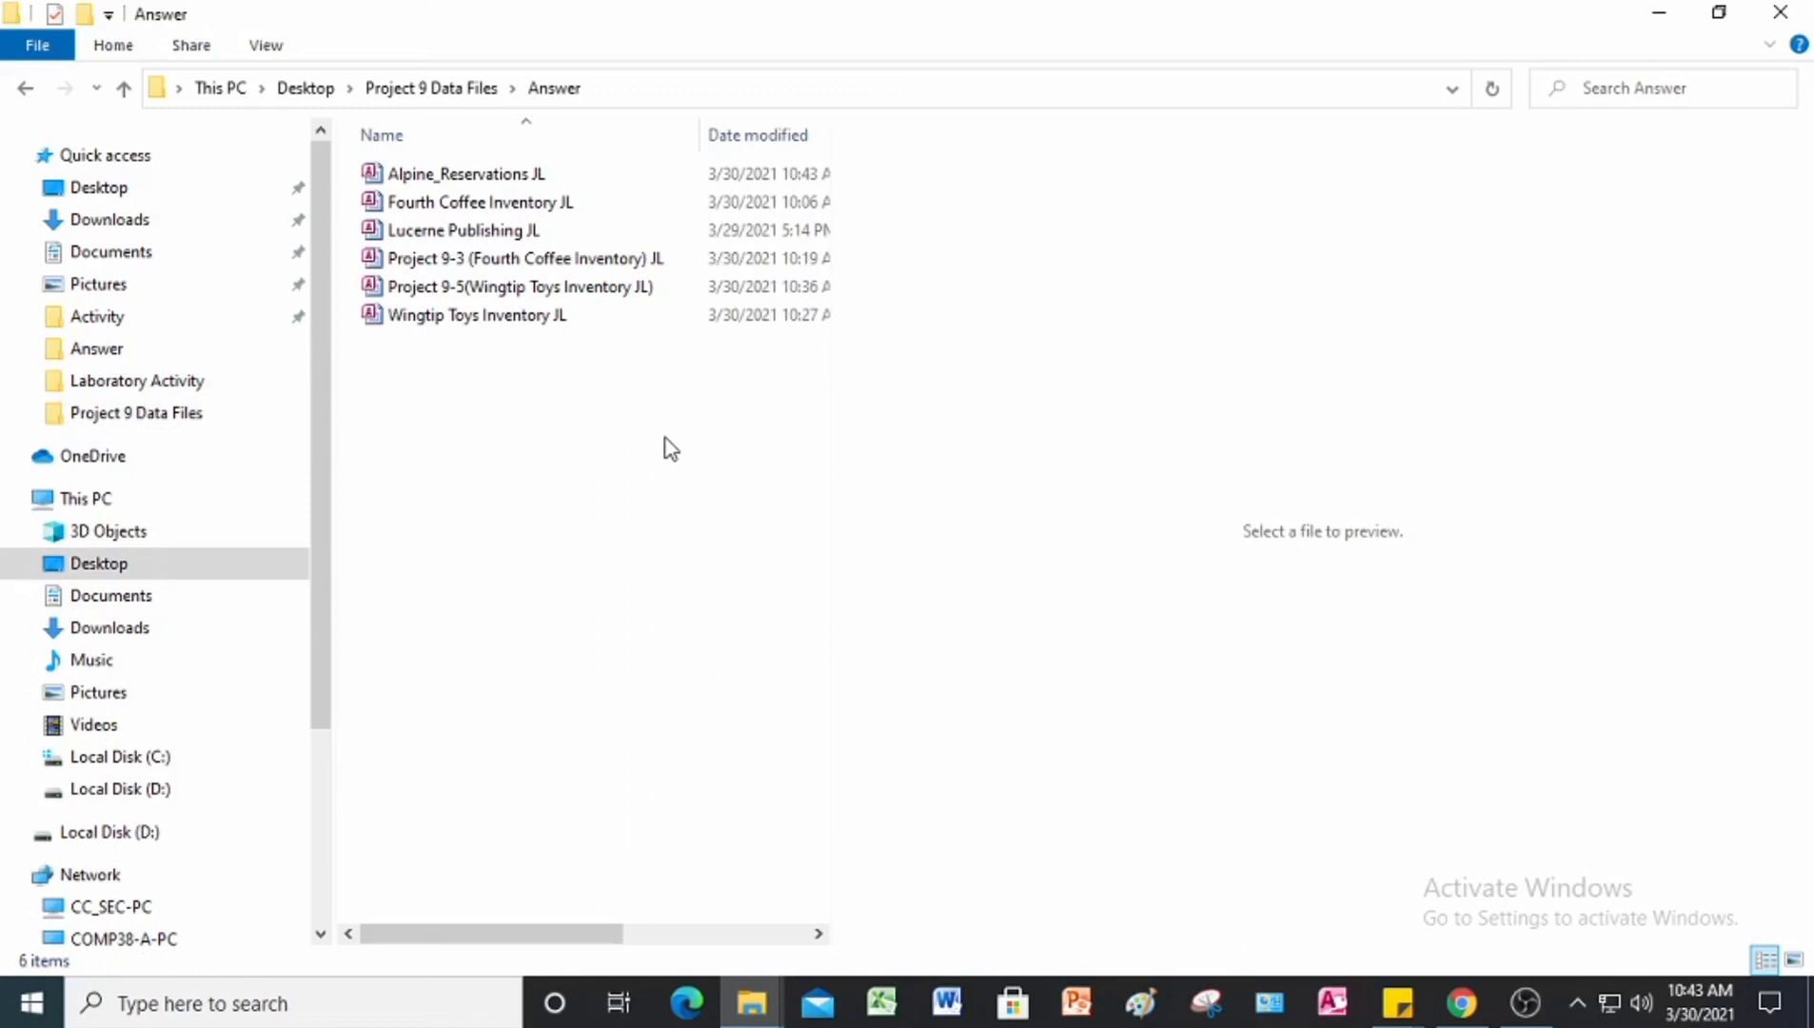
Step: Check each saved database file in the Answer folder against the Project 9 activities and switch back to the instructions in Chrome
left_click(502, 177)
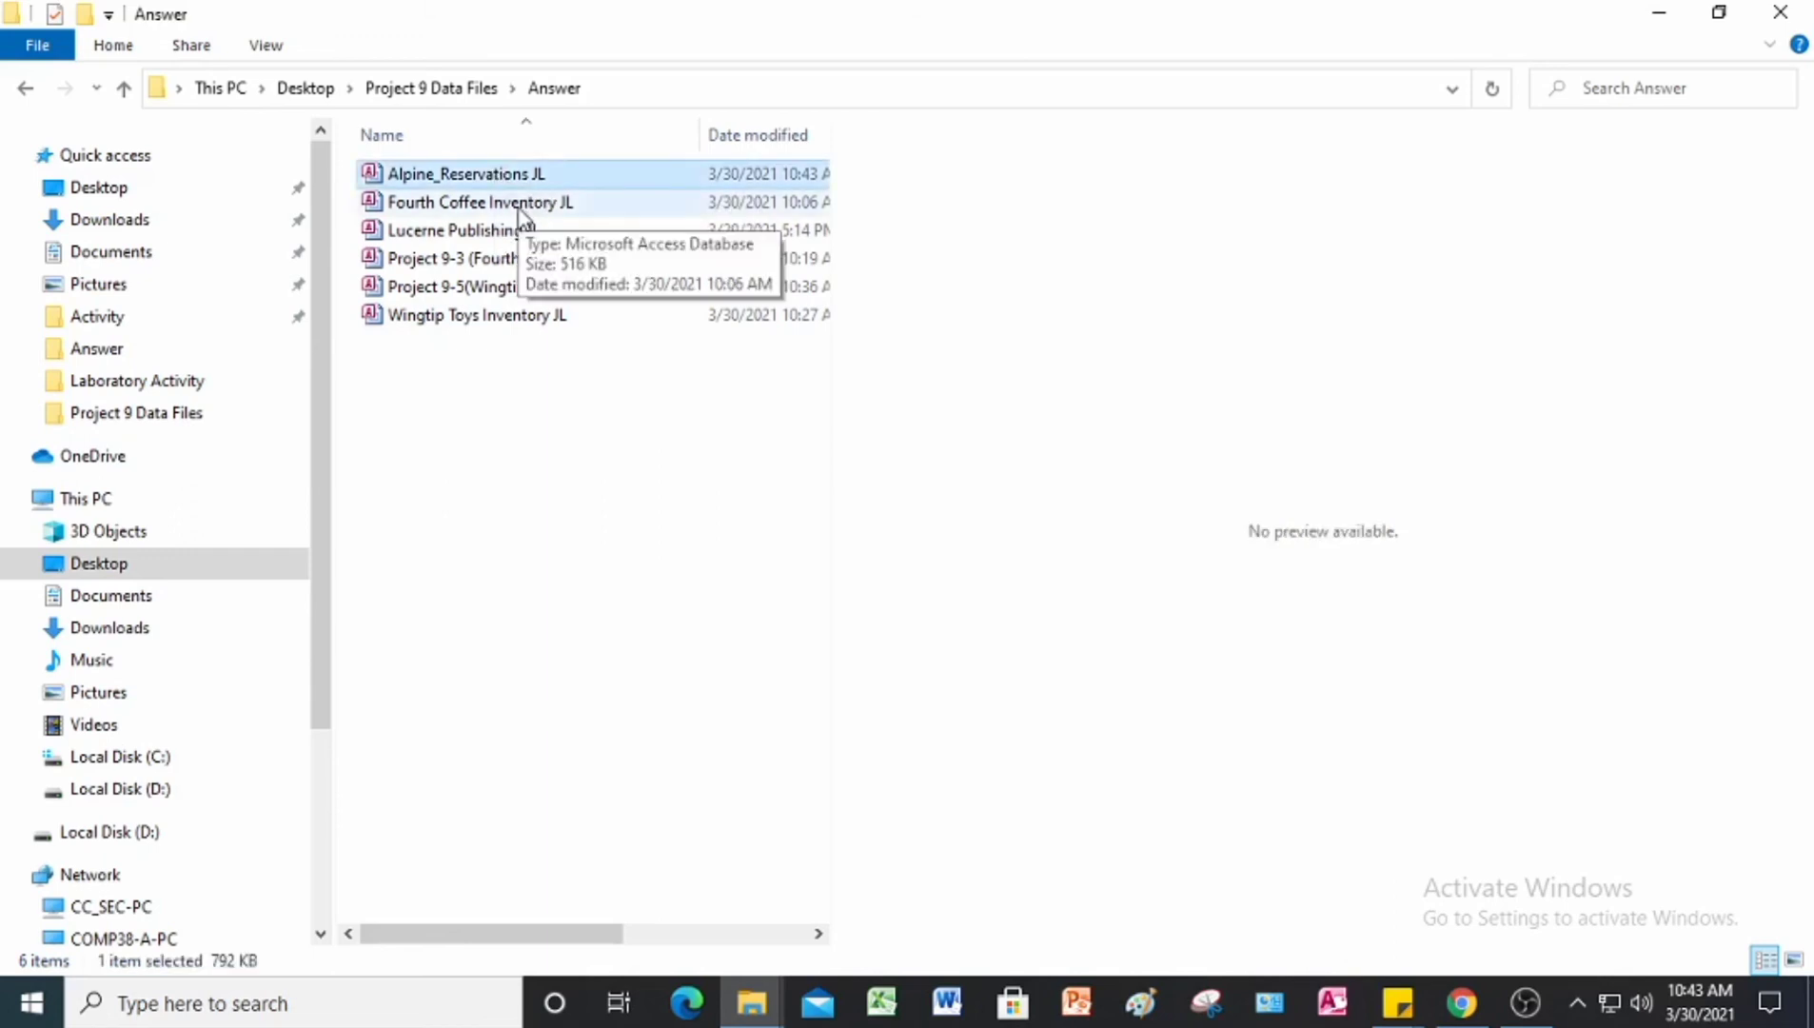
left_click(519, 205)
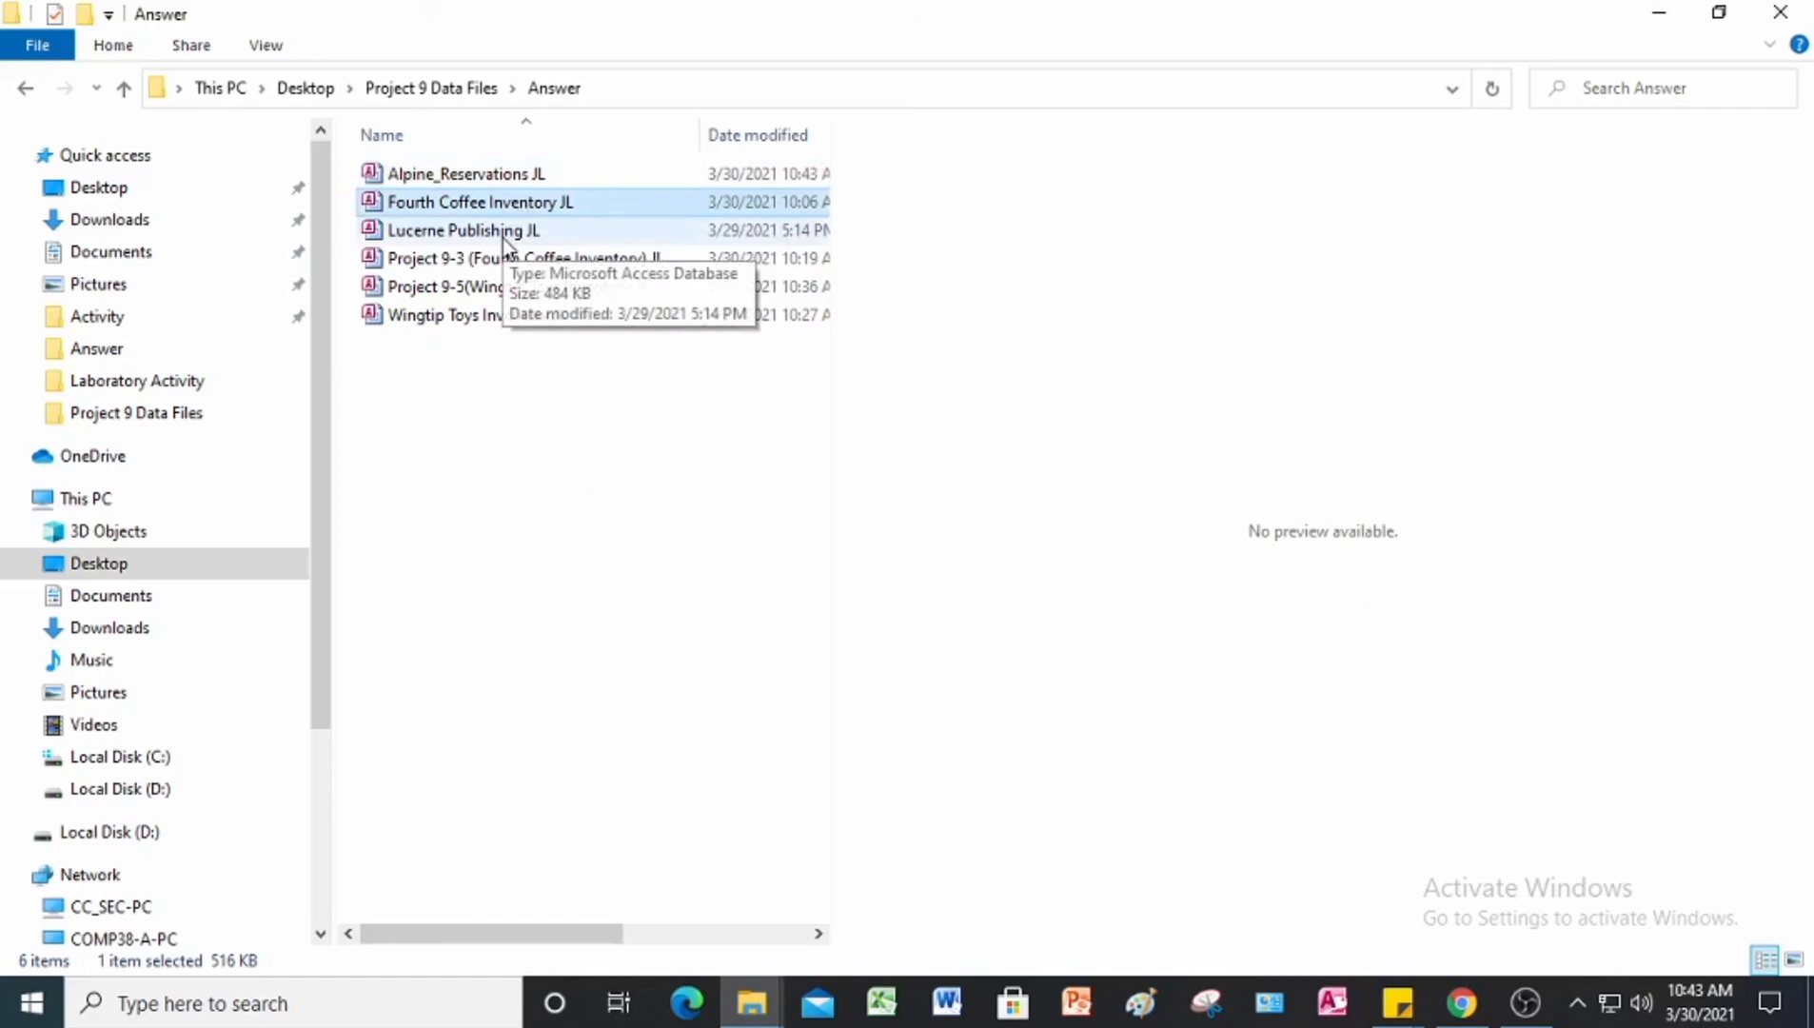
left_click(506, 236)
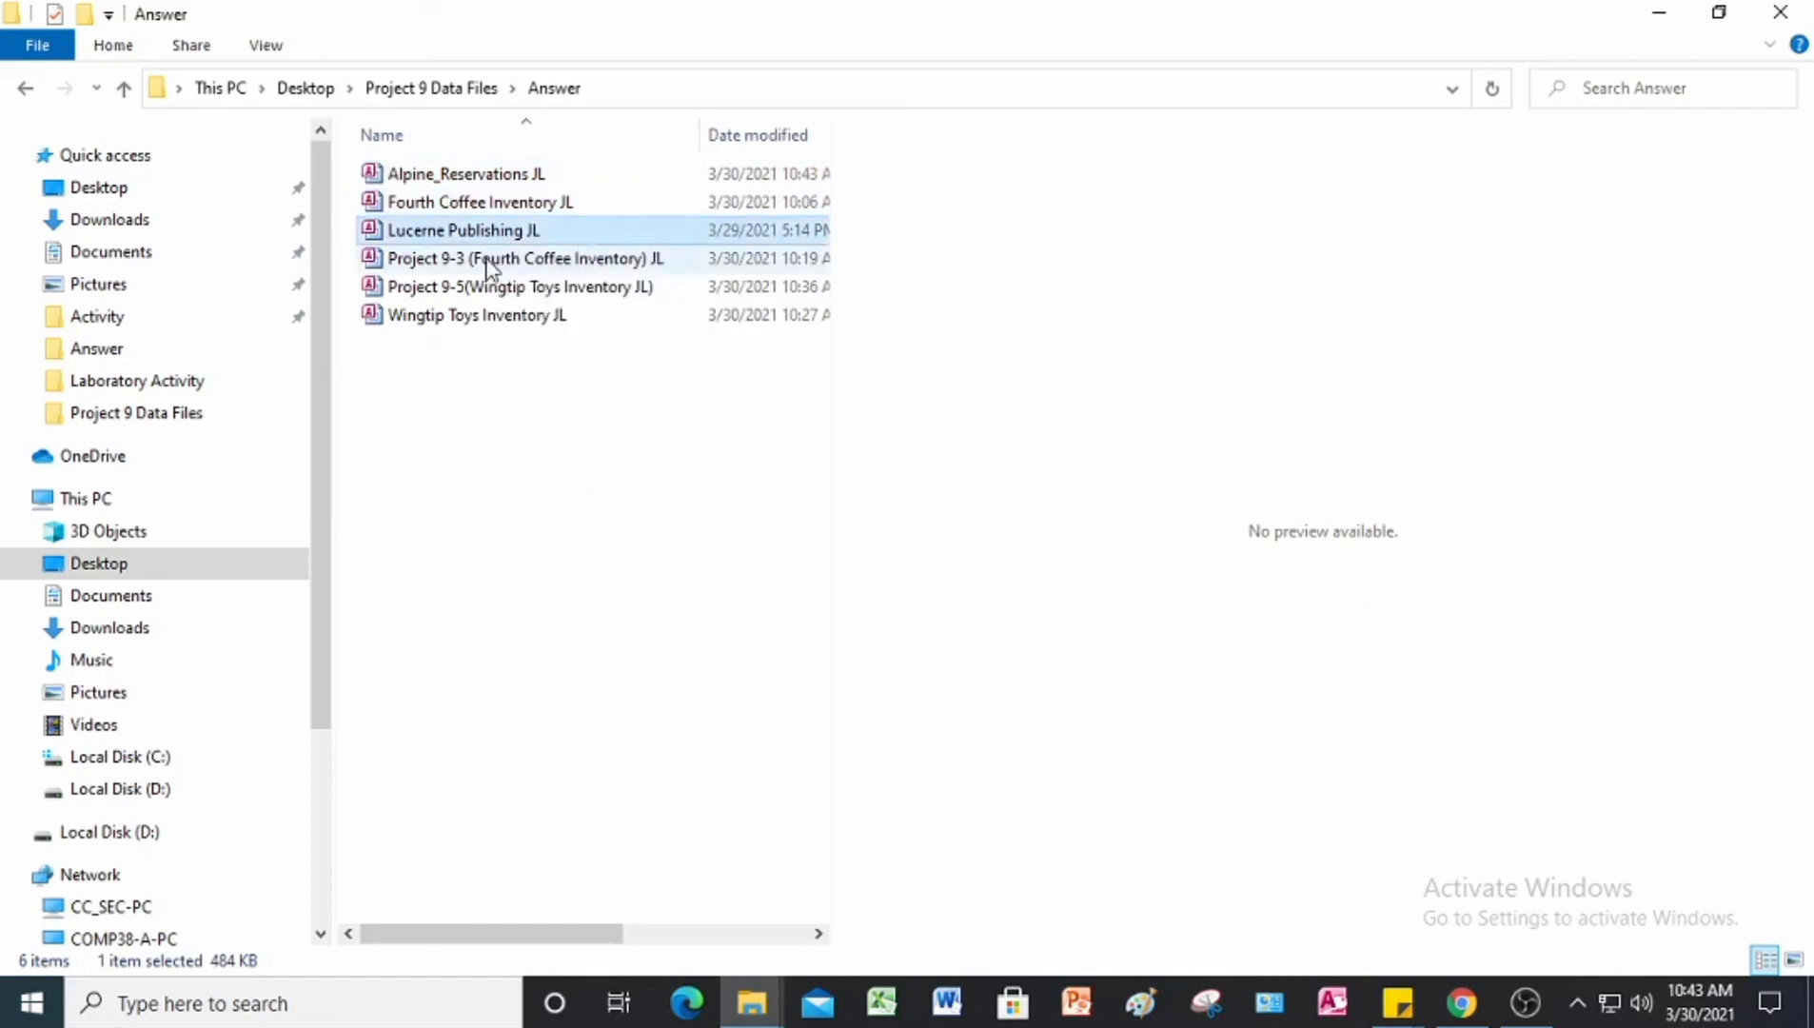
left_click(487, 261)
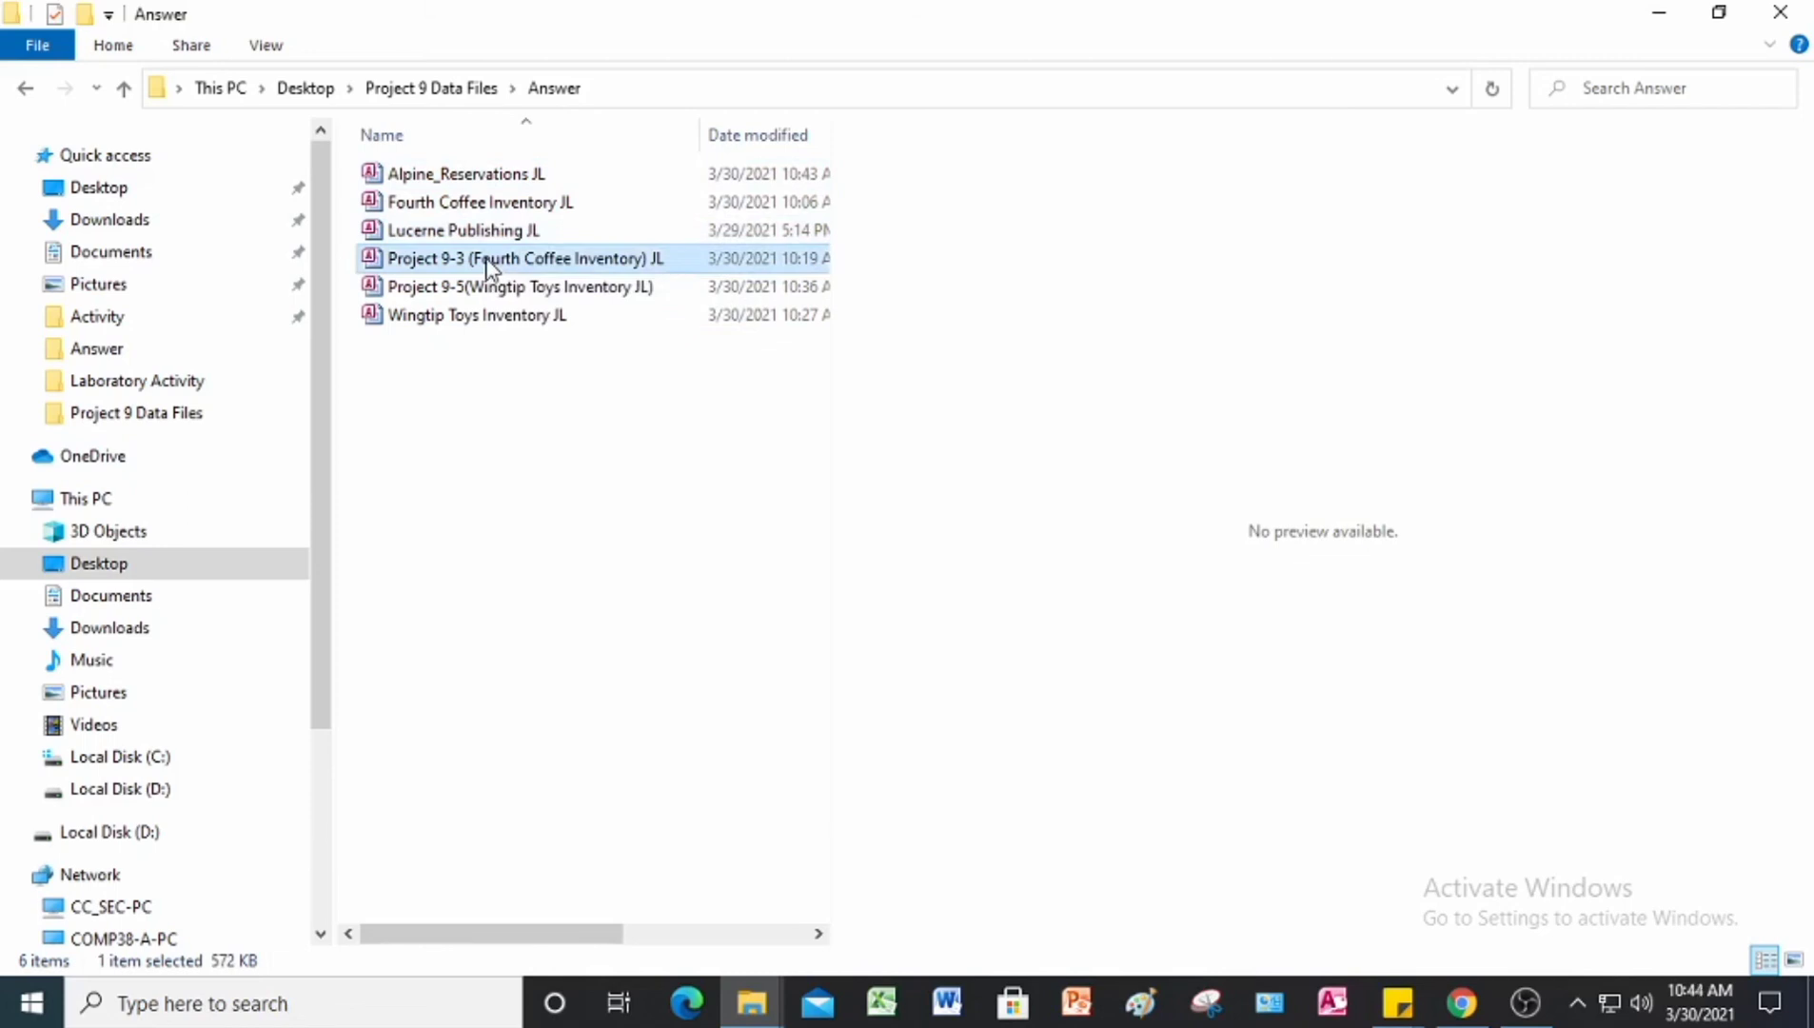
left_click(525, 287)
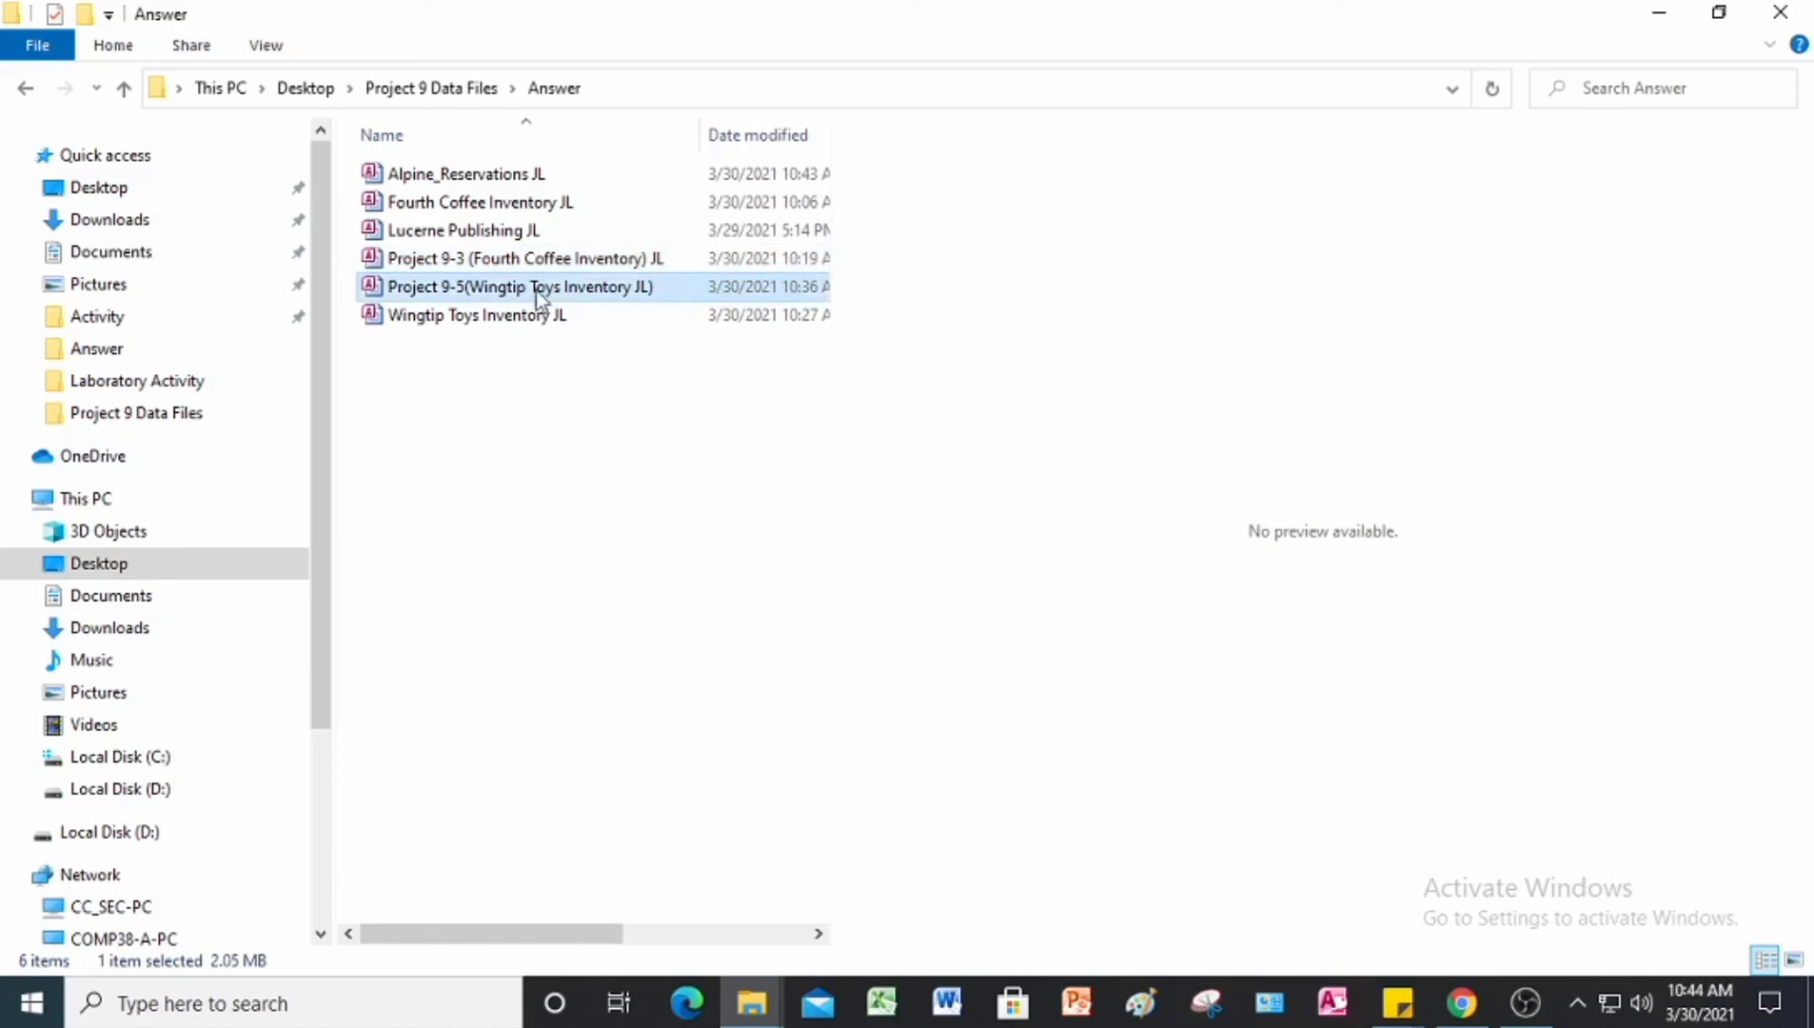
left_click(461, 319)
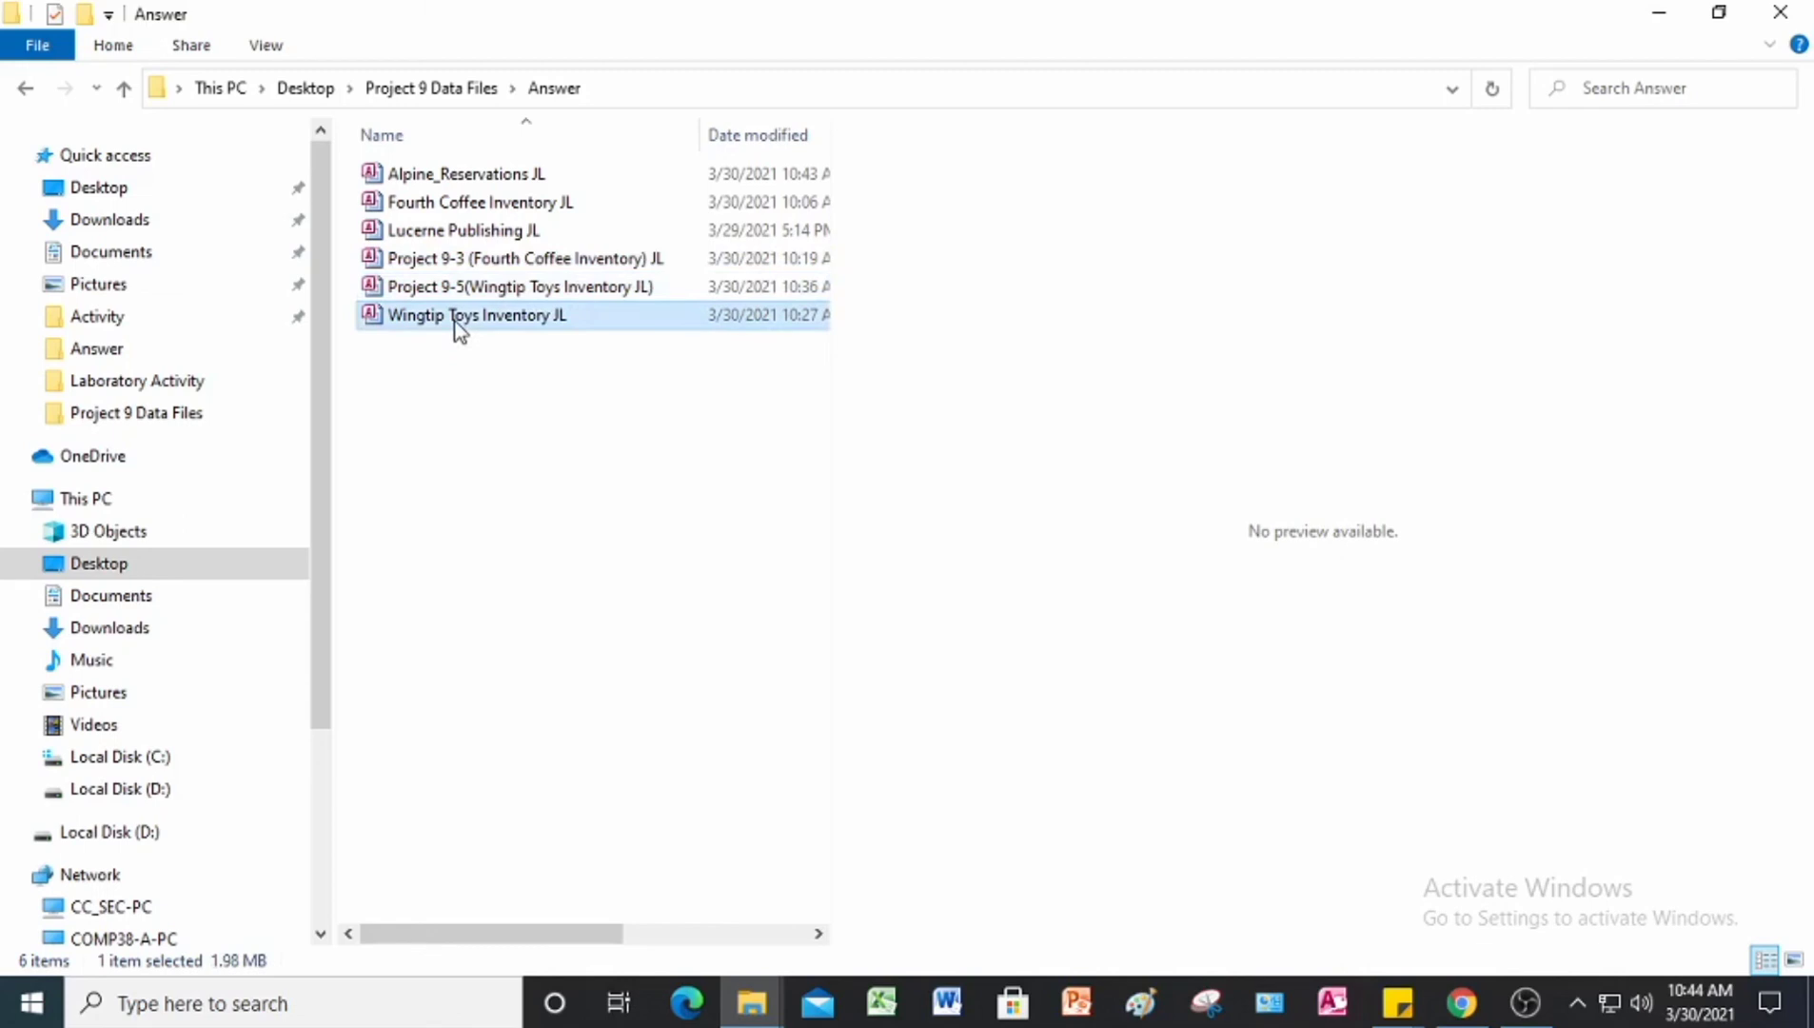
left_click(419, 177)
left_click(428, 206)
left_click(425, 233)
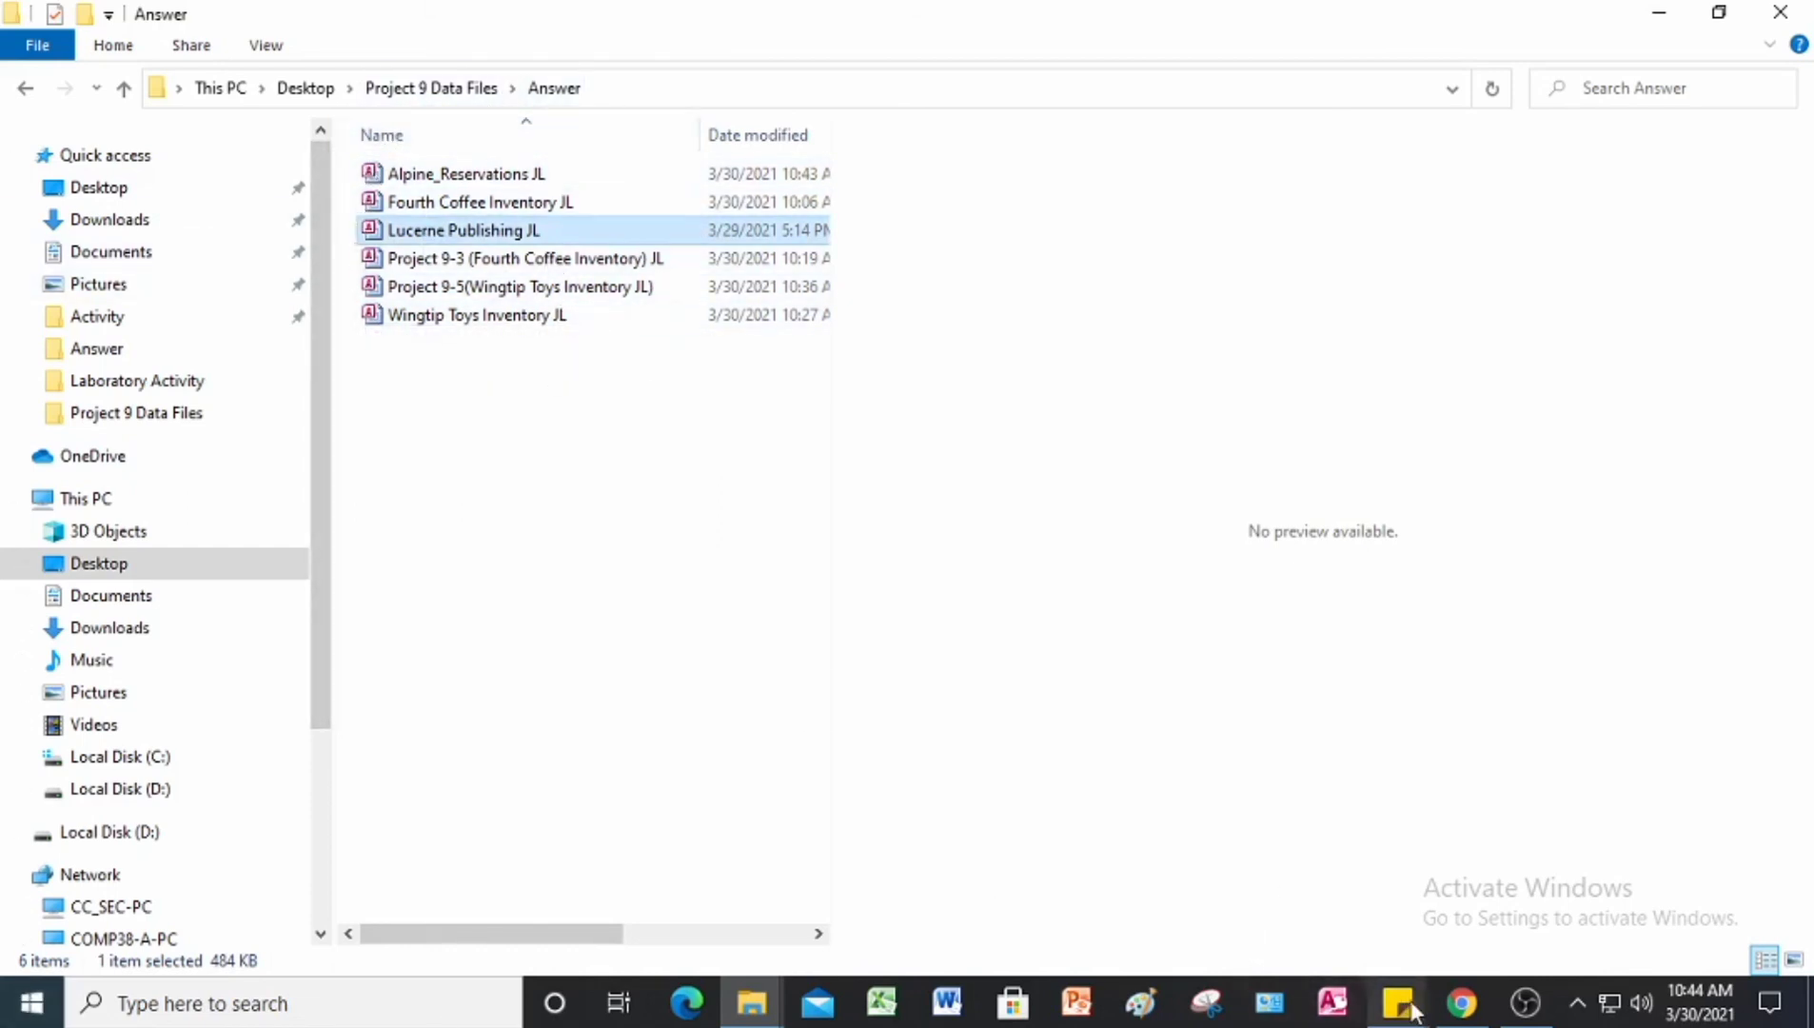
left_click(1461, 1002)
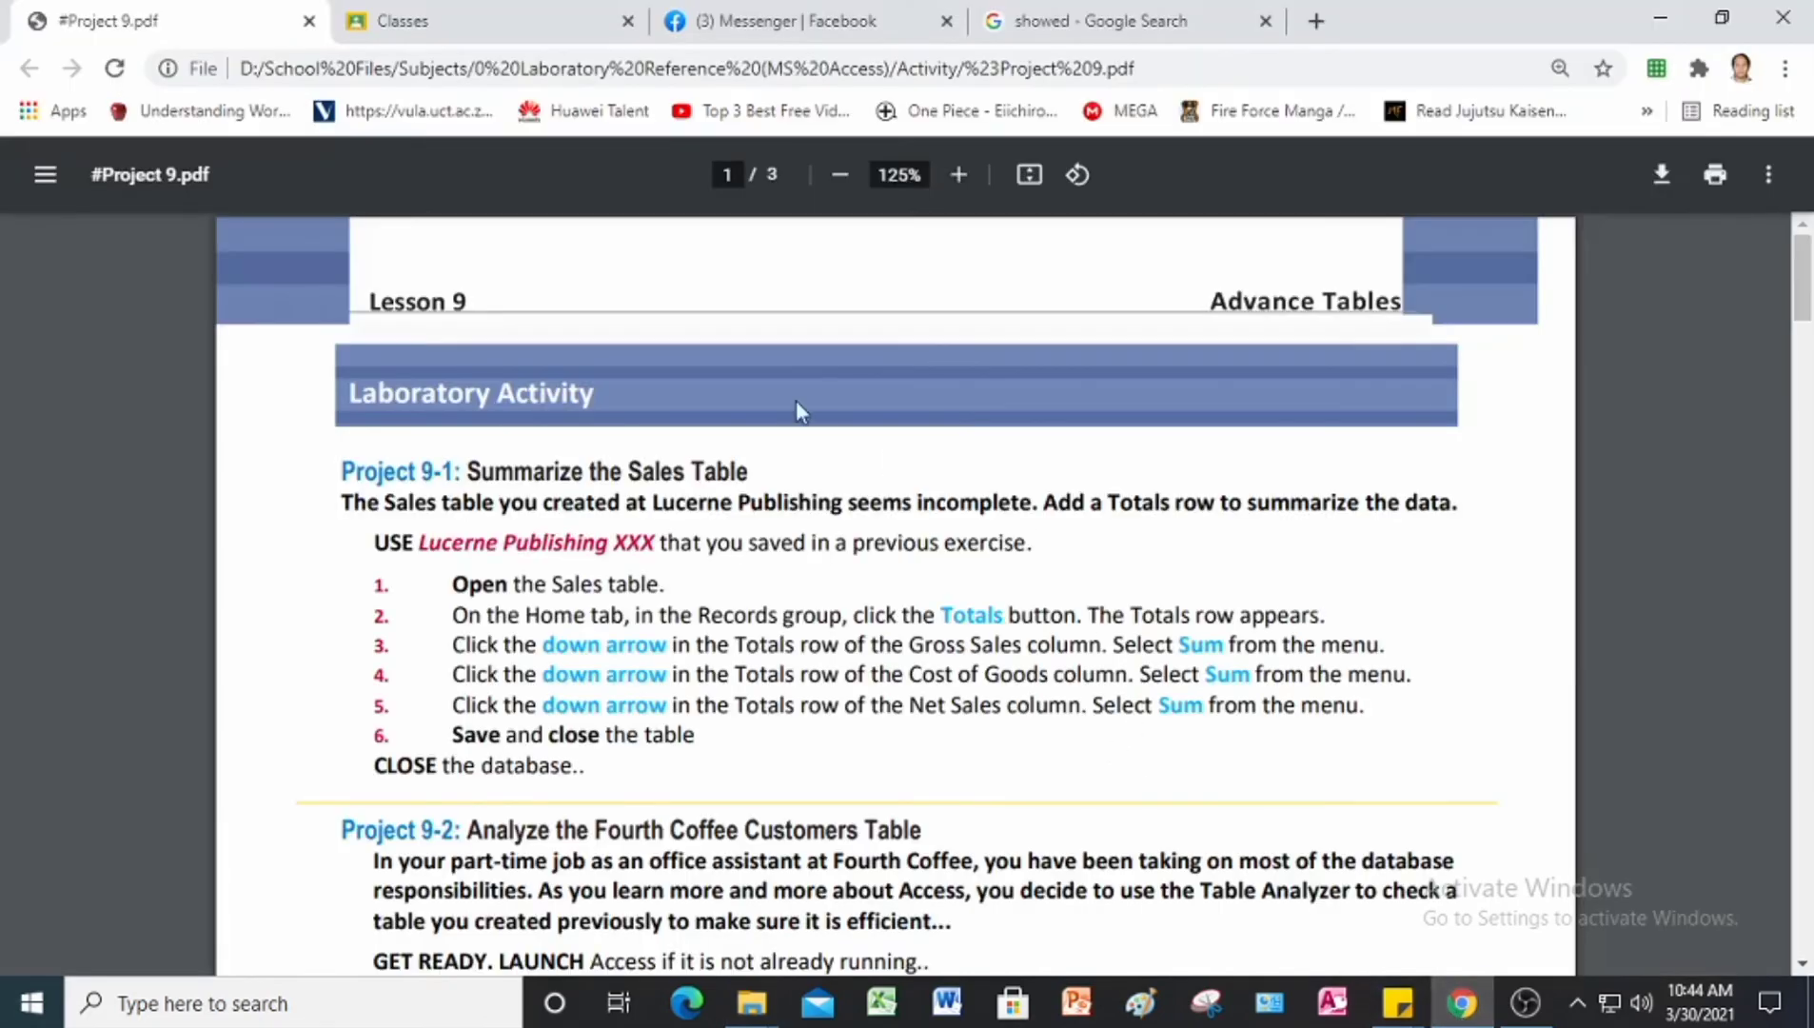